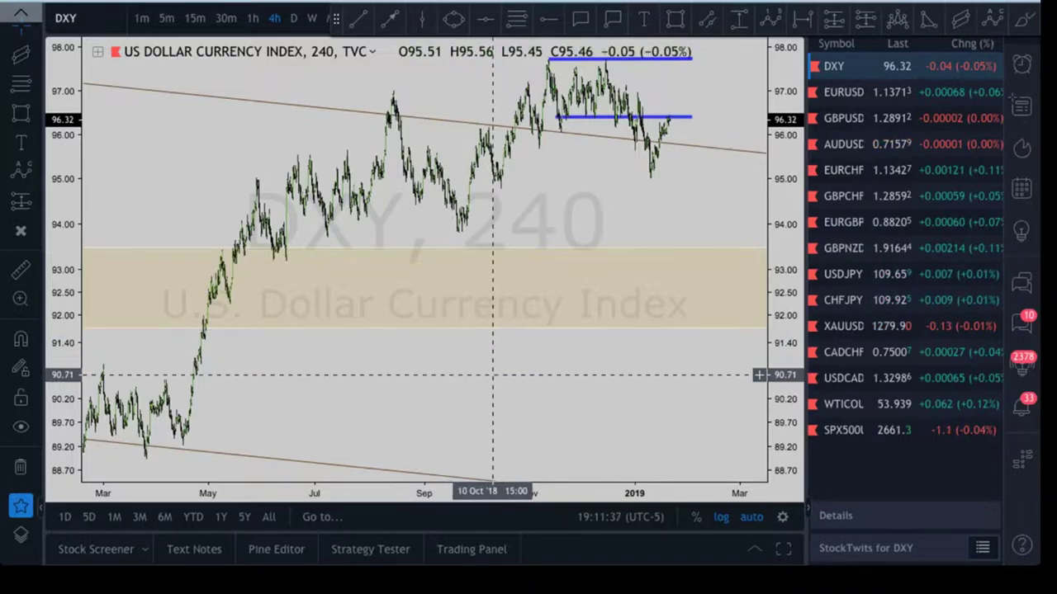
Switch the DXY chart to the weekly timeframe and examine price against the descending channel and the shaded zone
scroll(493, 375, "up", 3)
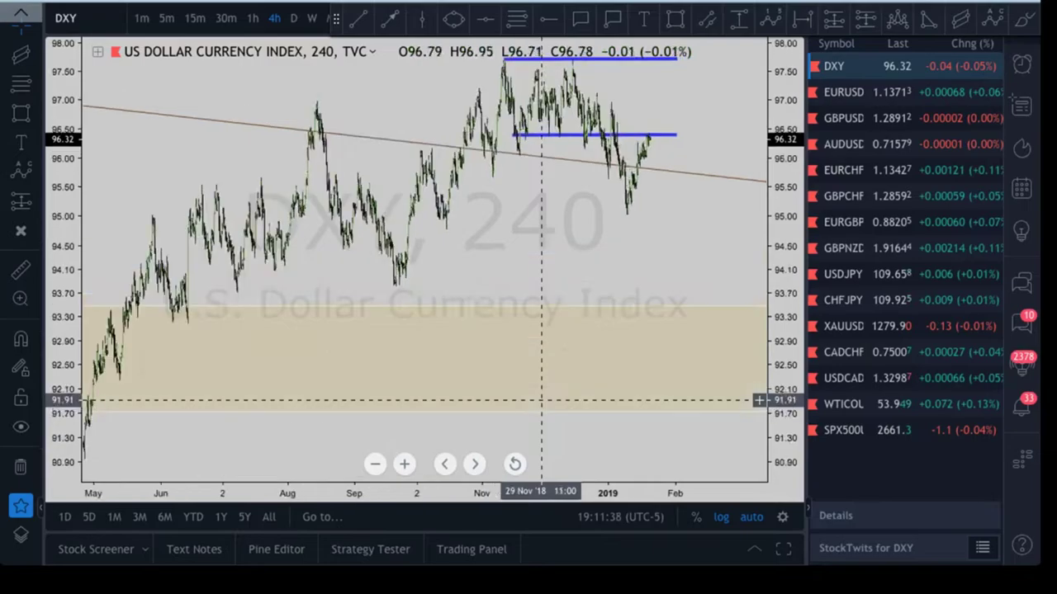
scroll(542, 400, "up", 1)
left_click(312, 18)
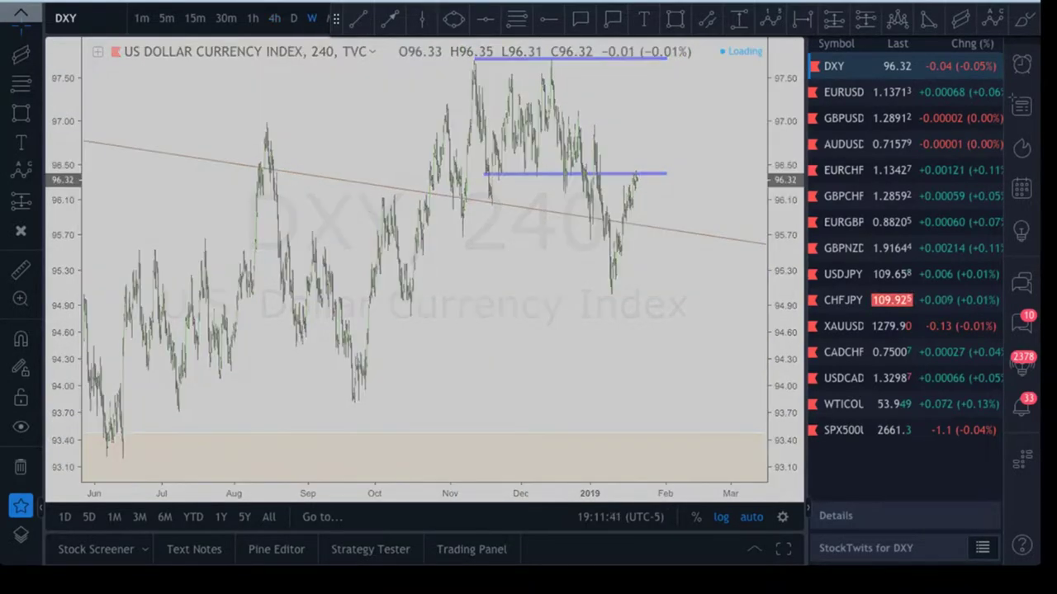
scroll(525, 232, "up", 3)
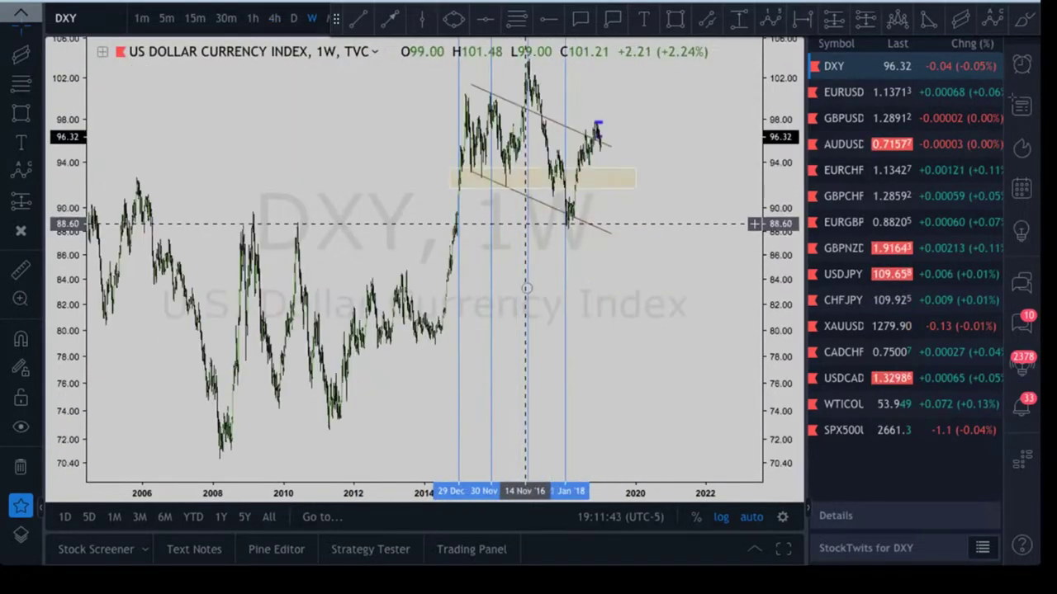
scroll(643, 328, "up", 3)
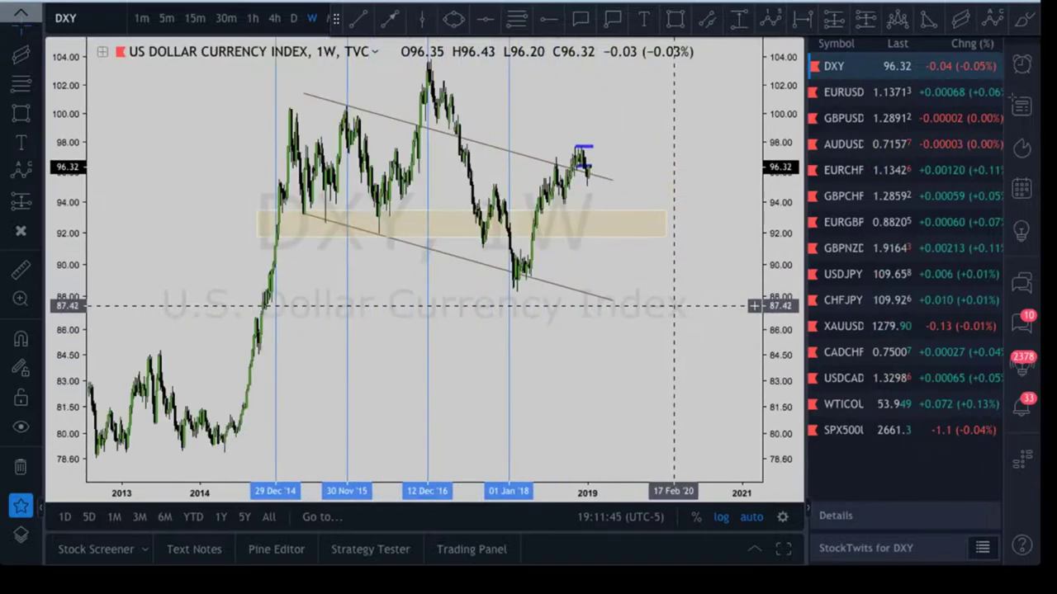
scroll(643, 327, "up", 4)
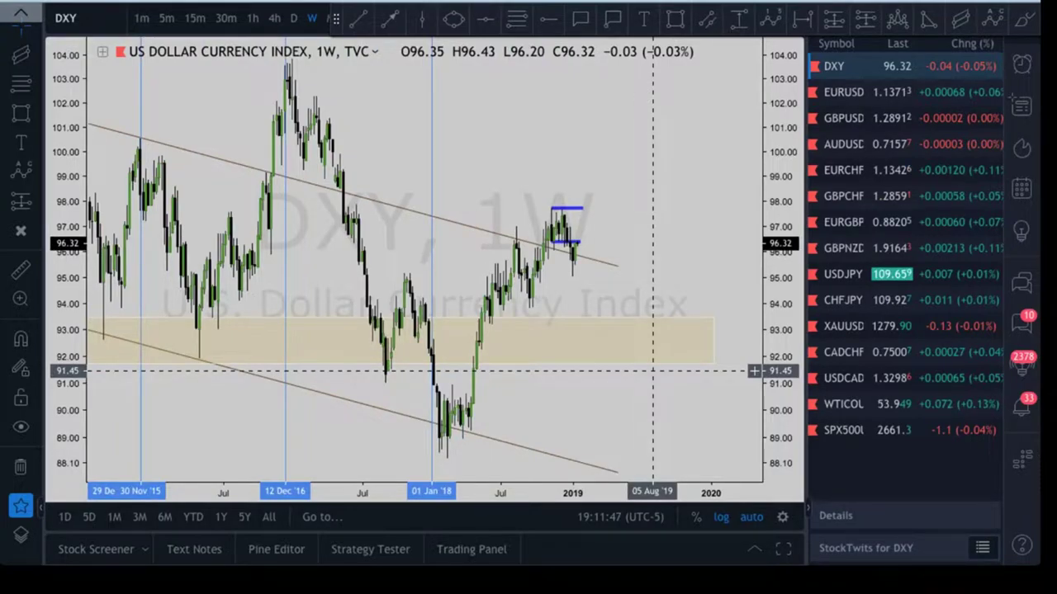
scroll(613, 206, "down", 3)
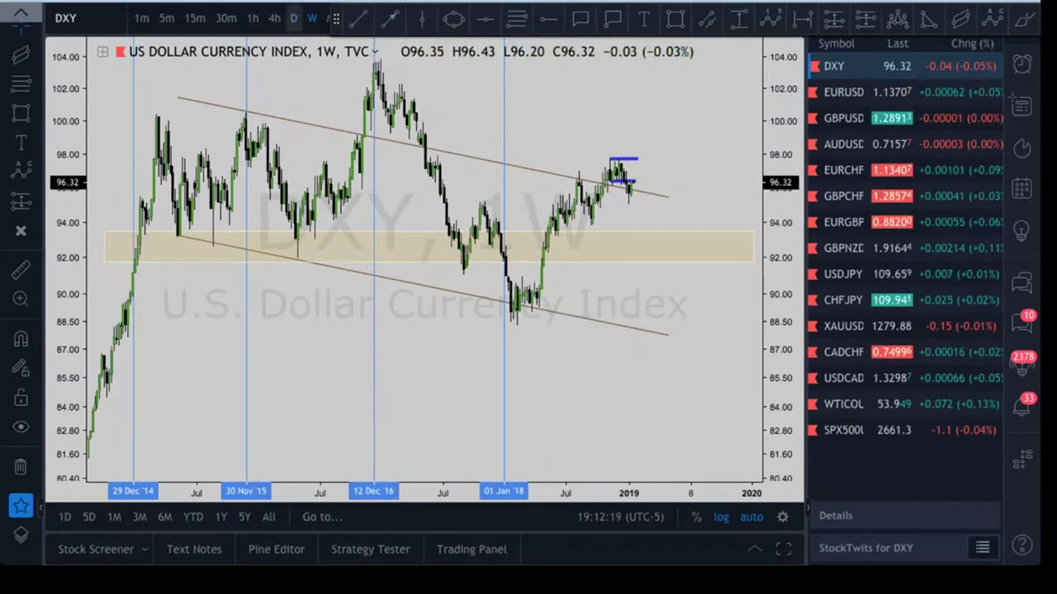
Compare DXY's daily chart with the weekly one, and inspect the latest weekly candles around the upper channel line
left_click(293, 18)
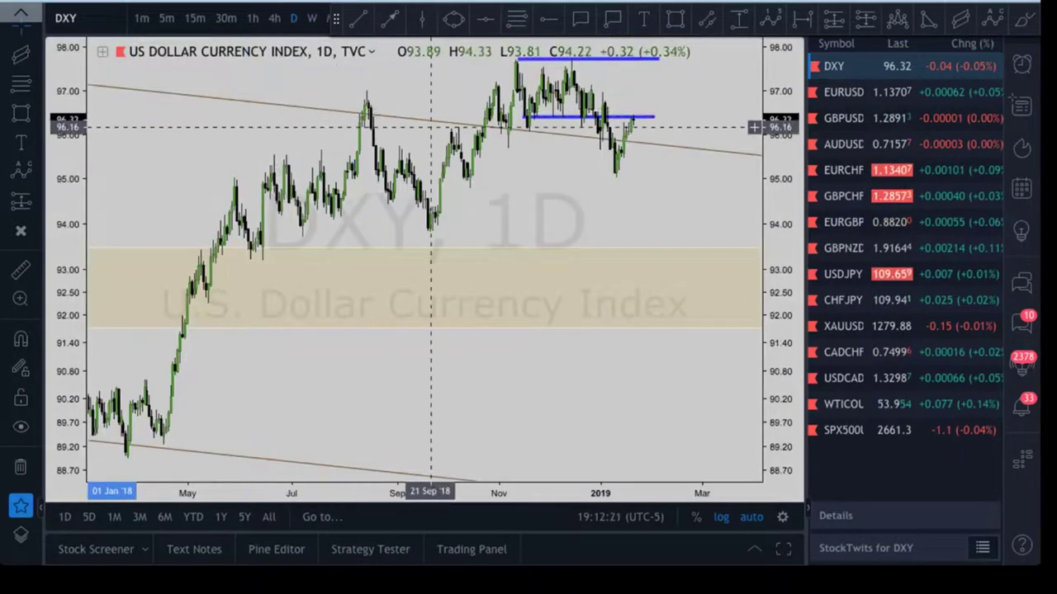
left_click(312, 18)
left_click(312, 18)
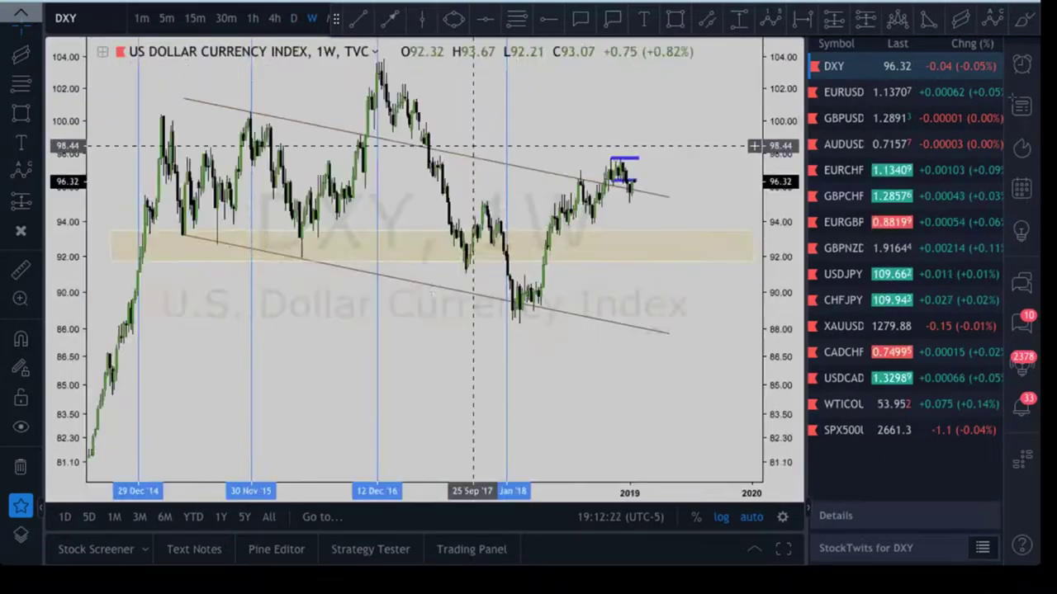
scroll(547, 206, "up", 5)
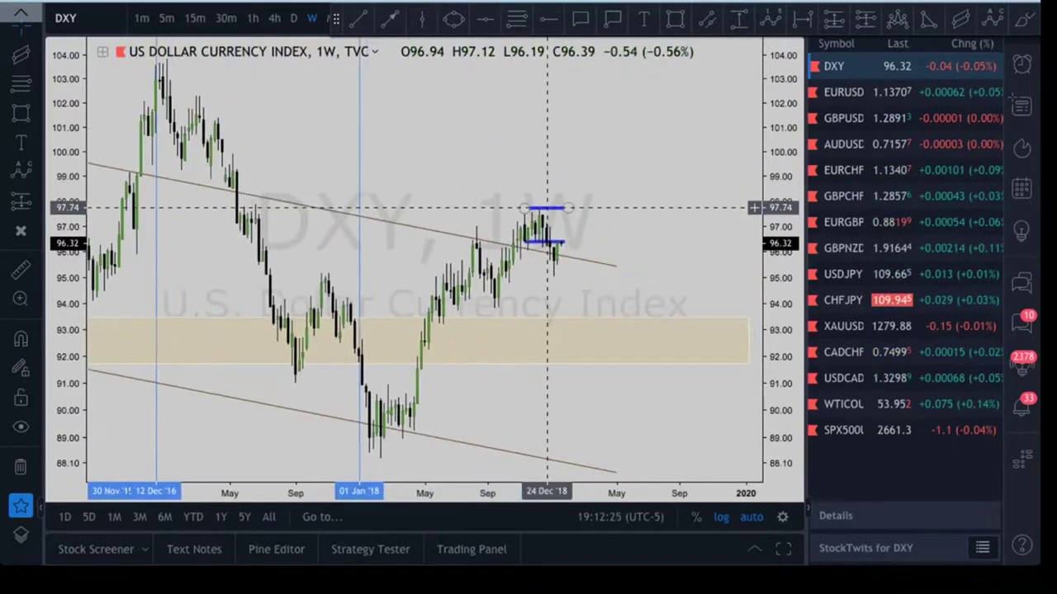
scroll(570, 232, "up", 4)
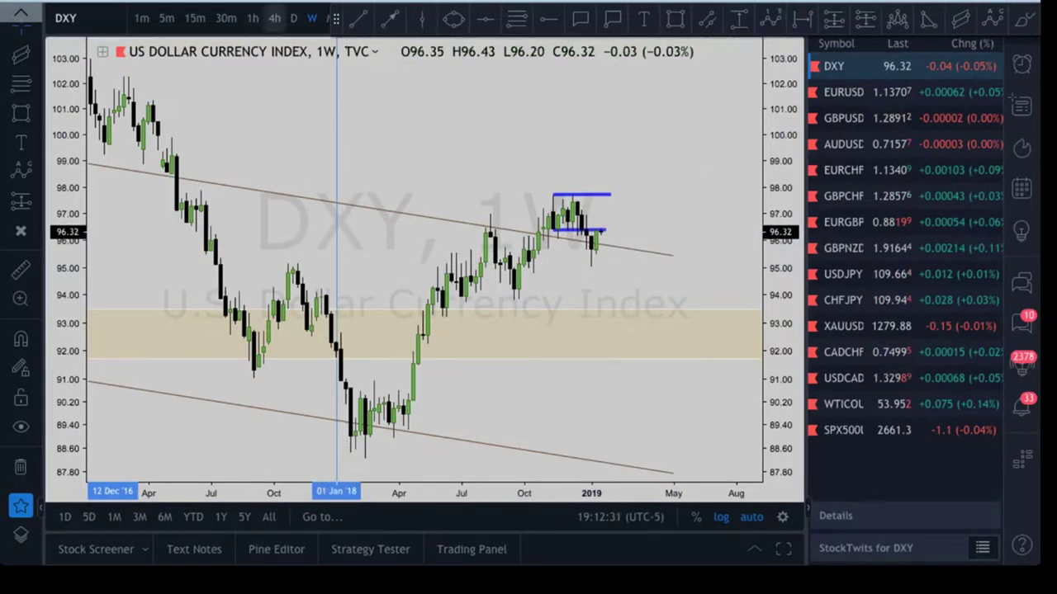
Show DXY on the daily timeframe and examine recent candles between the two blue horizontal levels and the channel line
left_click(293, 18)
scroll(673, 259, "down", 3)
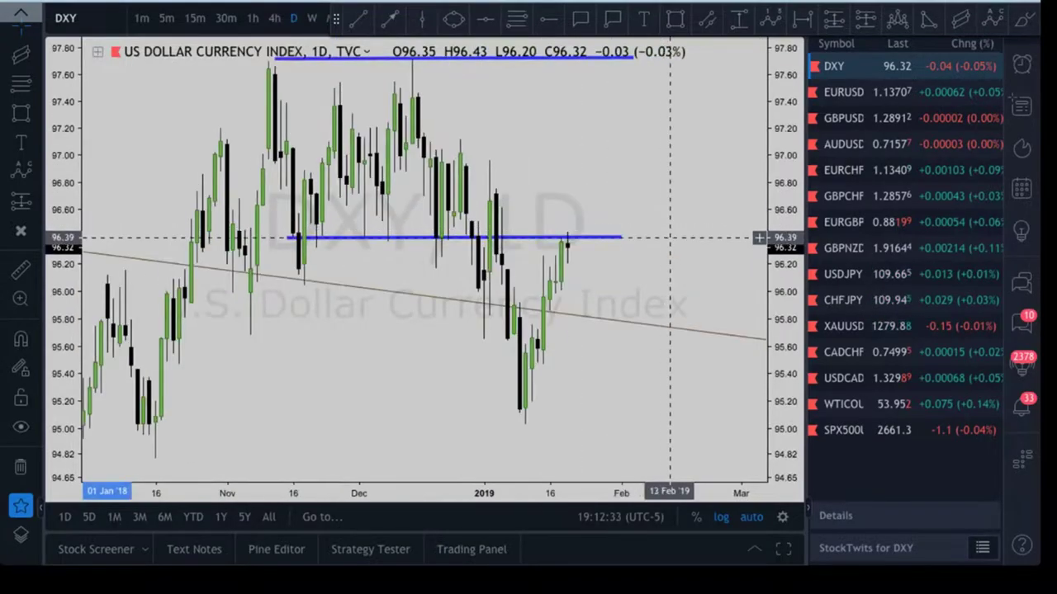
scroll(675, 261, "down", 2)
left_click_drag(592, 218, 562, 219)
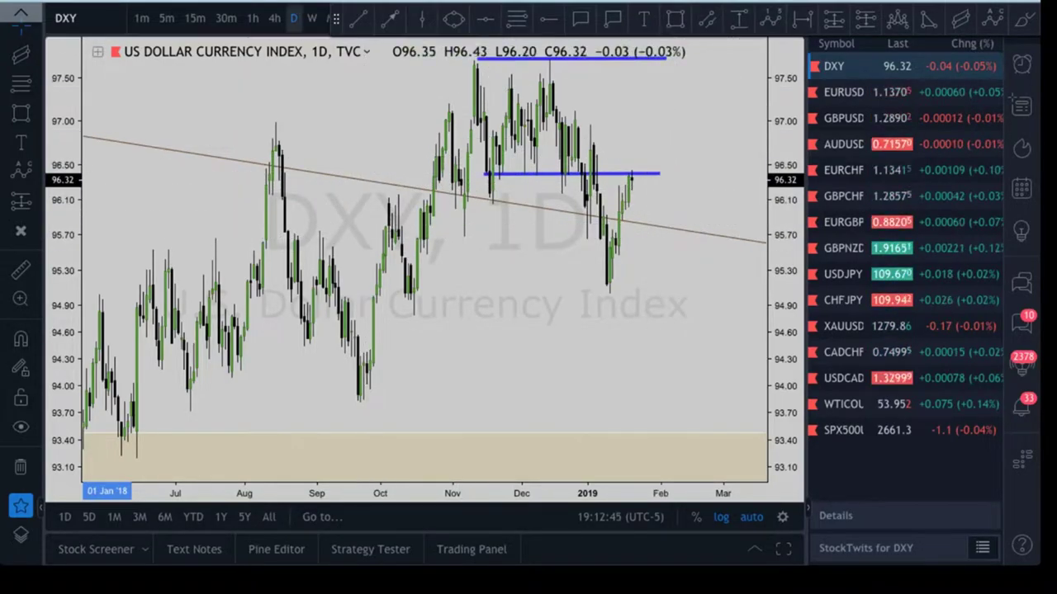
Show DXY on the 4-hour timeframe and examine how price approaches the lower blue level
left_click(274, 18)
scroll(508, 212, "down", 3)
scroll(508, 216, "down", 4)
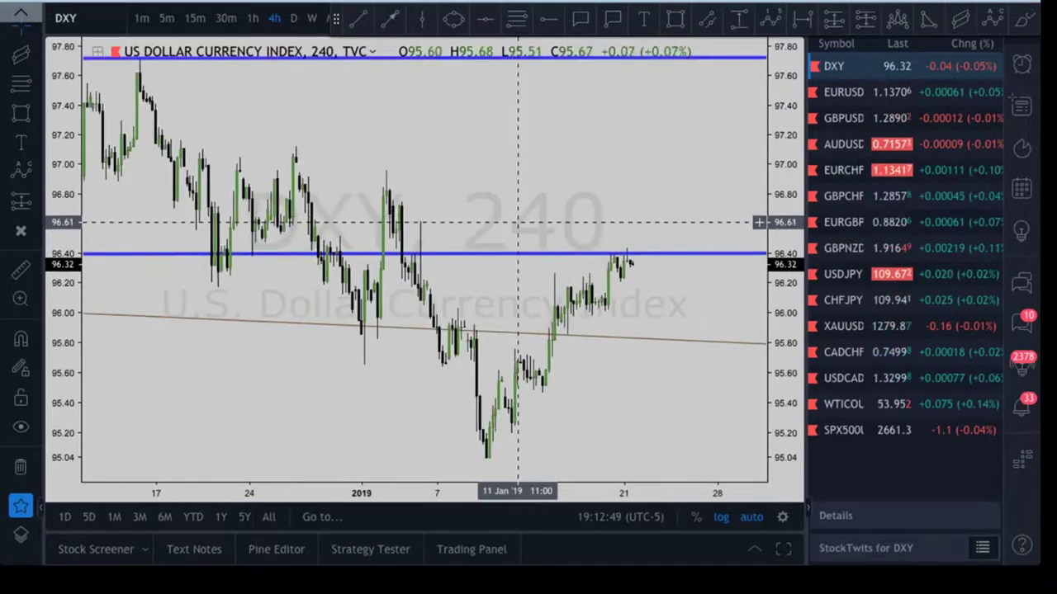
left_click_drag(530, 146, 462, 146)
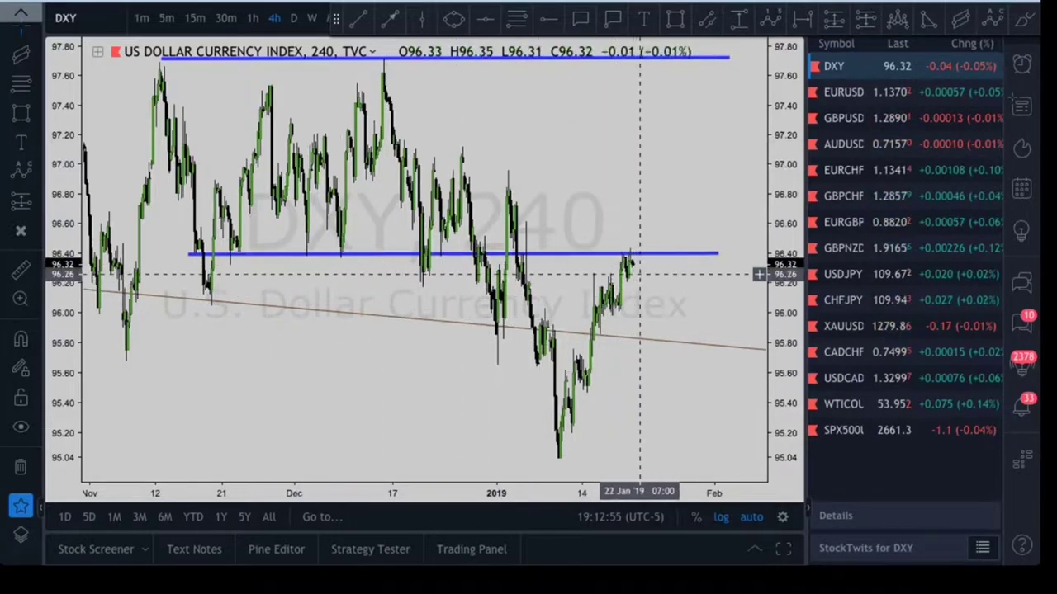
Return DXY to the daily timeframe and review the 2018 rise from the shaded zone up to the blue levels
left_click(293, 18)
scroll(523, 169, "up", 2)
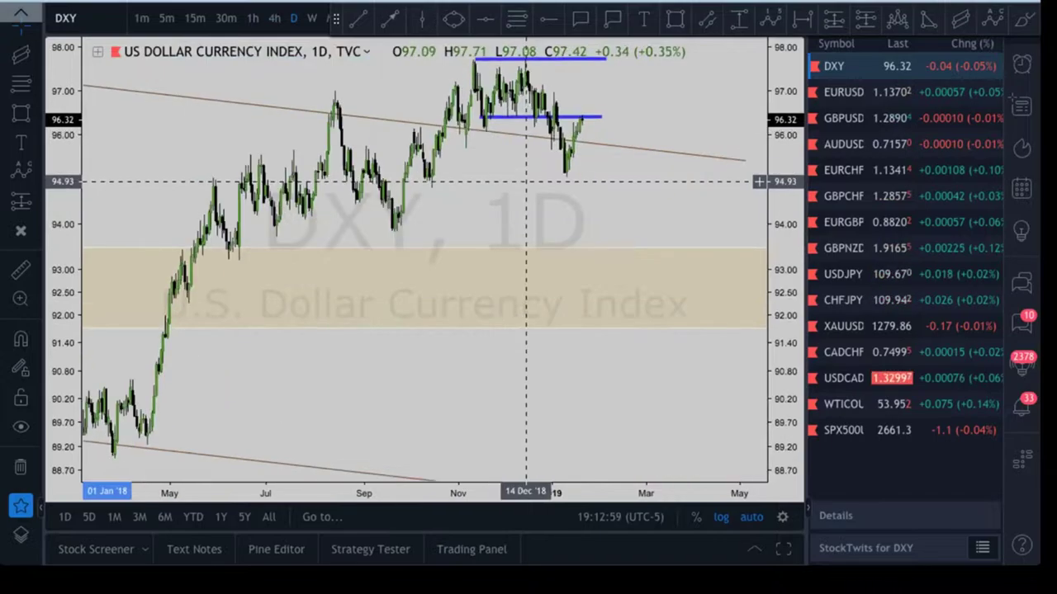
left_click_drag(521, 205, 553, 131)
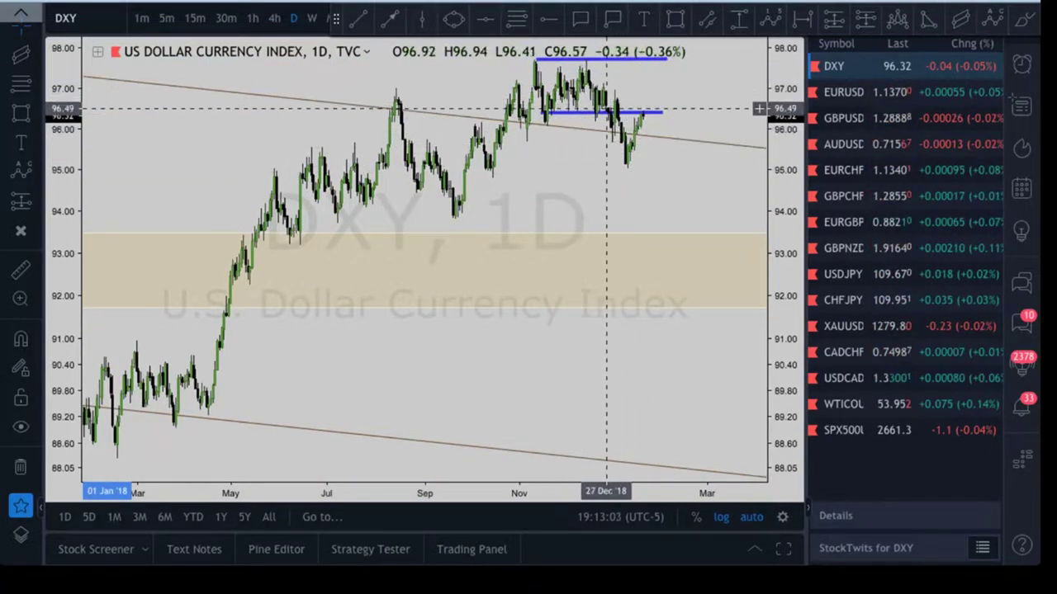
scroll(632, 188, "right", 1)
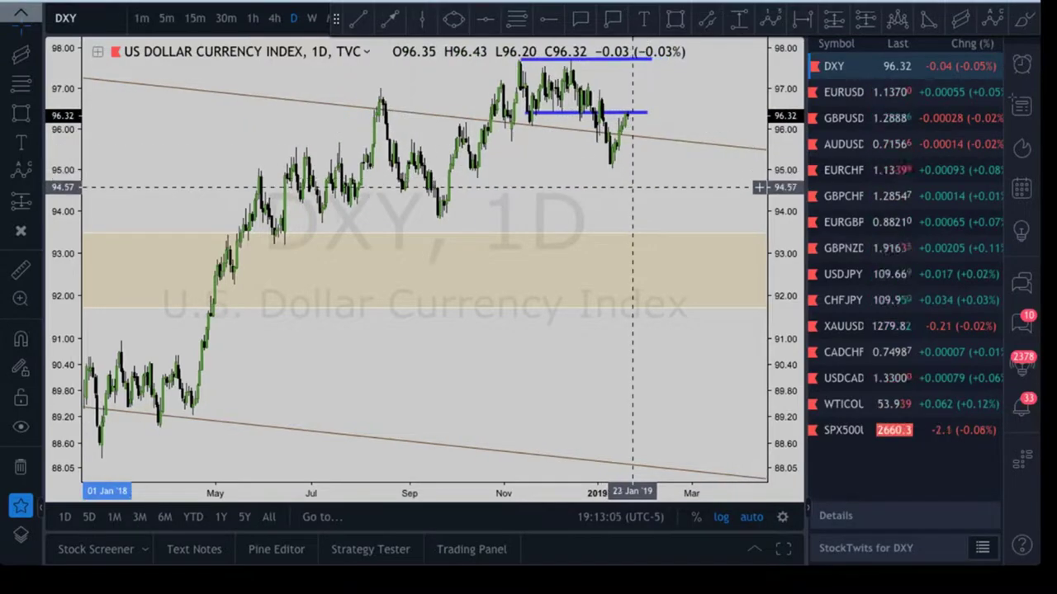
scroll(660, 185, "down", 3)
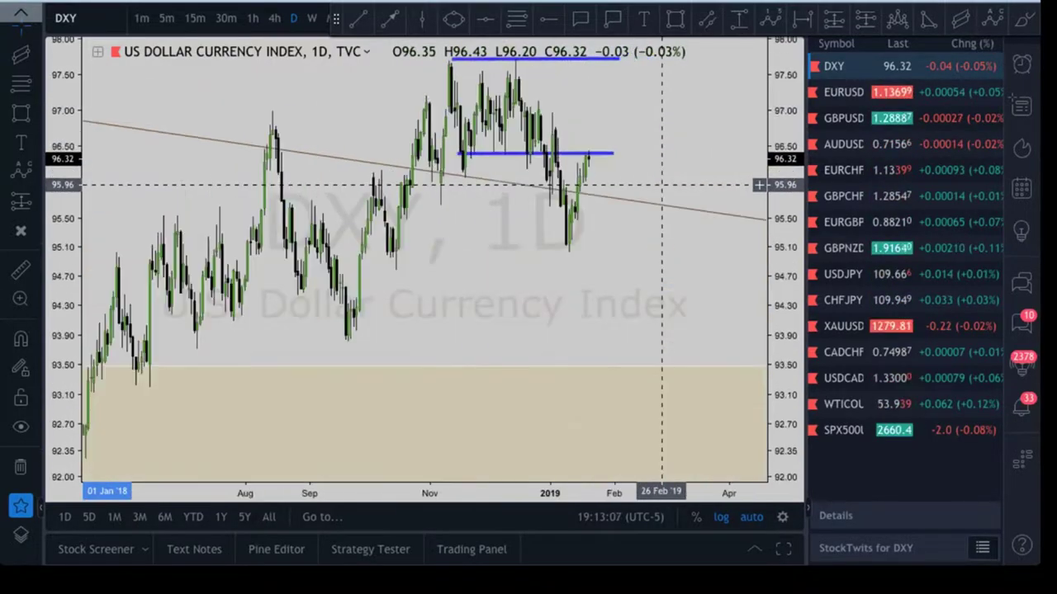
scroll(659, 174, "down", 2)
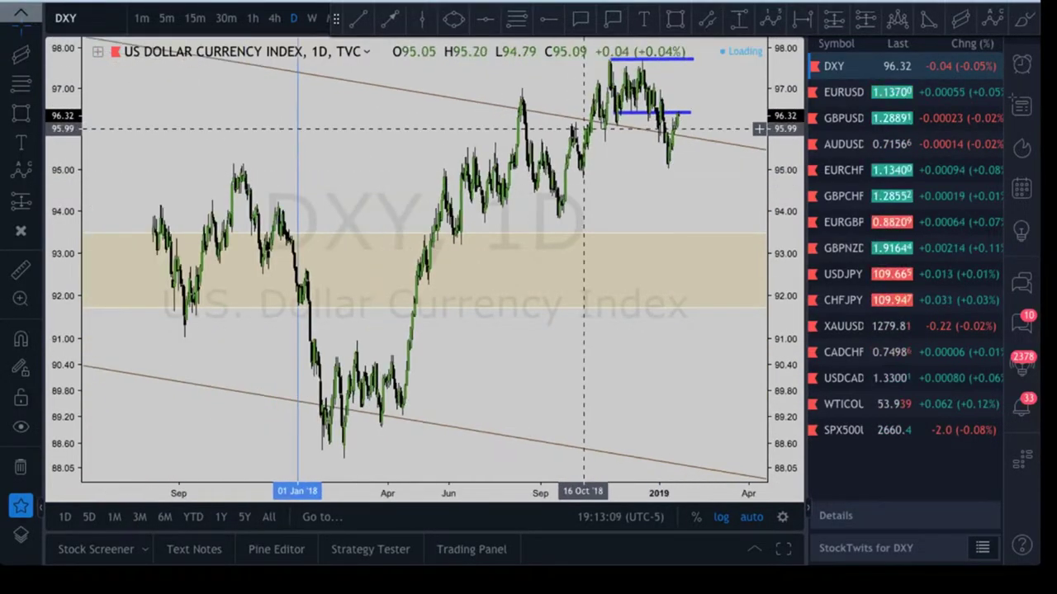
Bring up the weekly DXY chart and study the latest candles relative to the blue levels and descending channel
left_click(312, 18)
scroll(330, 215, "up", 4)
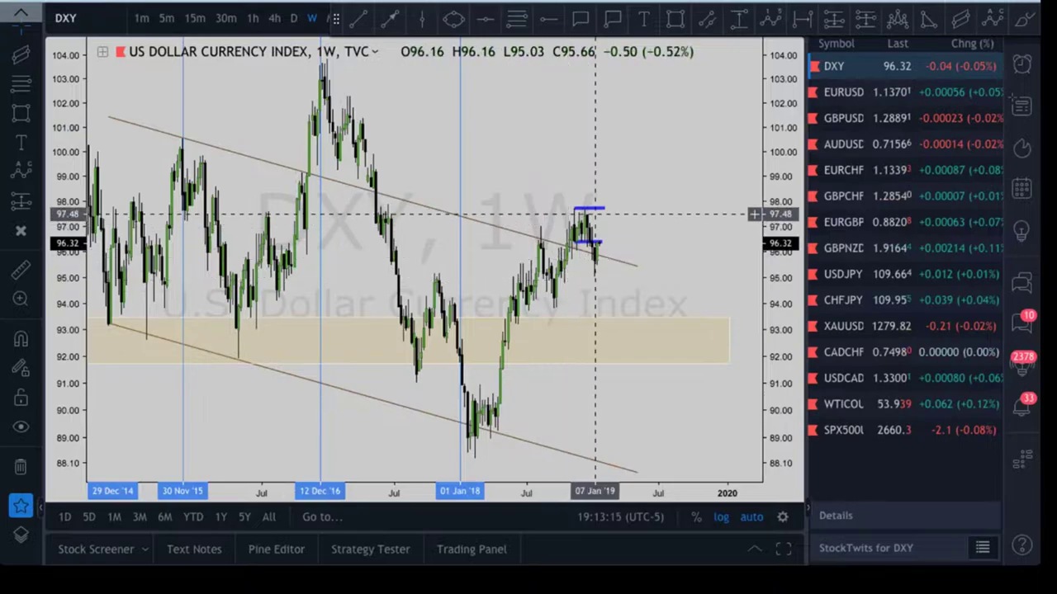
scroll(553, 260, "up", 4)
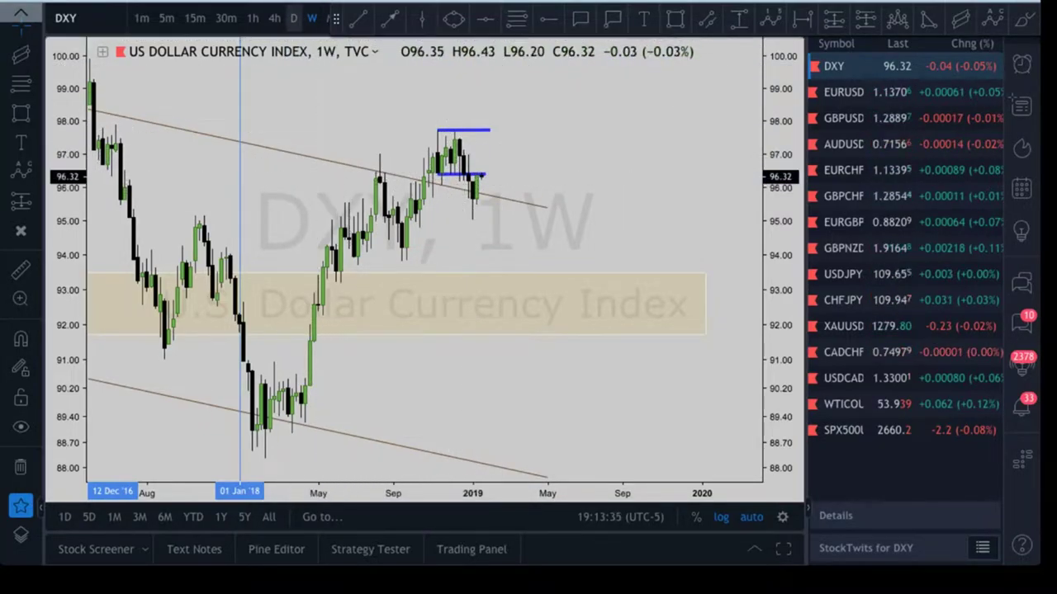
scroll(519, 229, "down", 4)
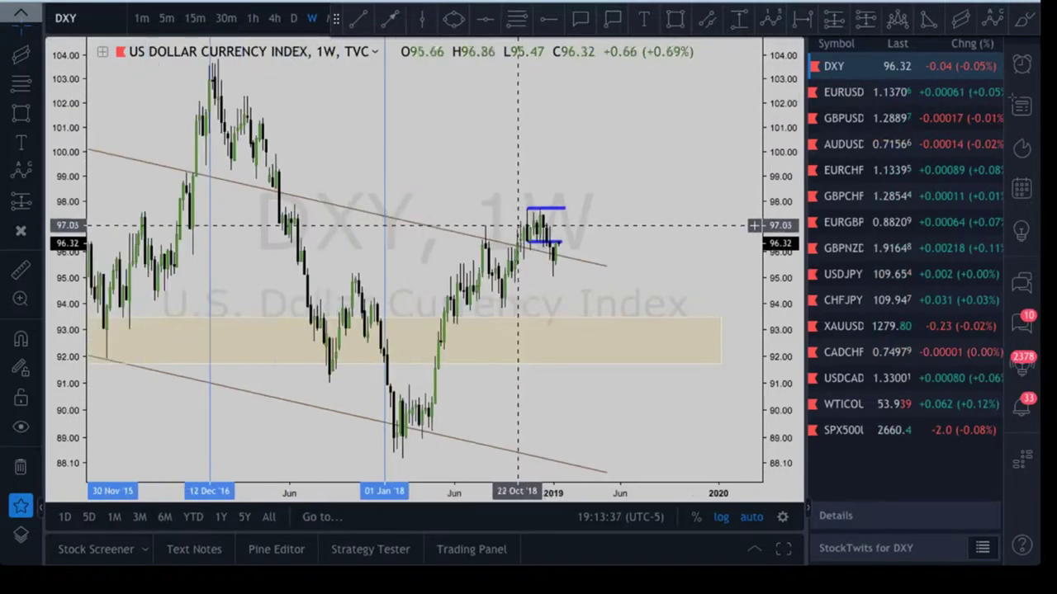
scroll(547, 239, "up", 3)
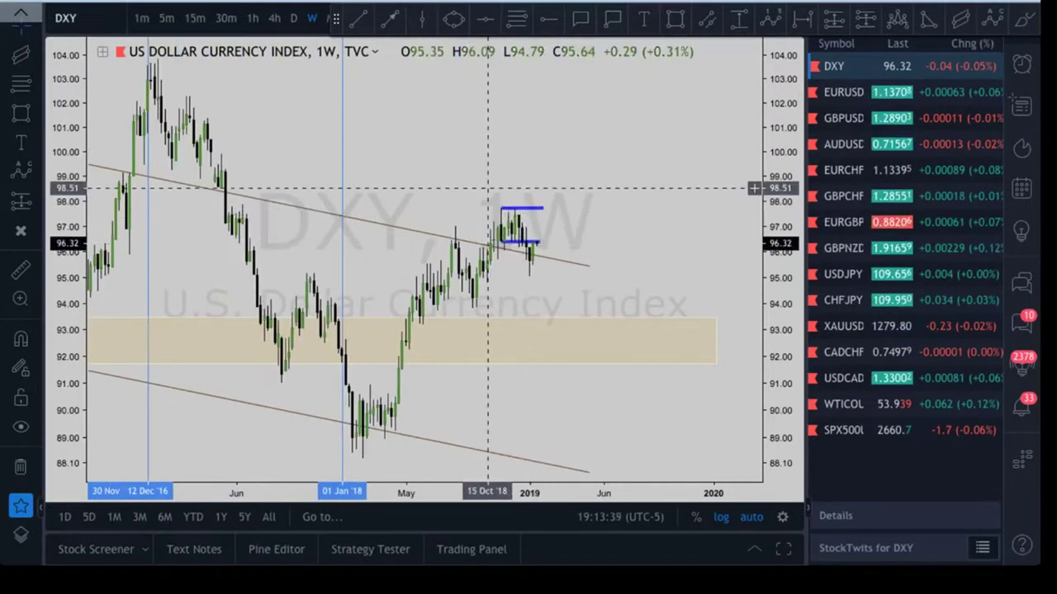
On the daily DXY chart, draw a regression trend from 11 May 2018 to 21 January 2019
left_click(293, 18)
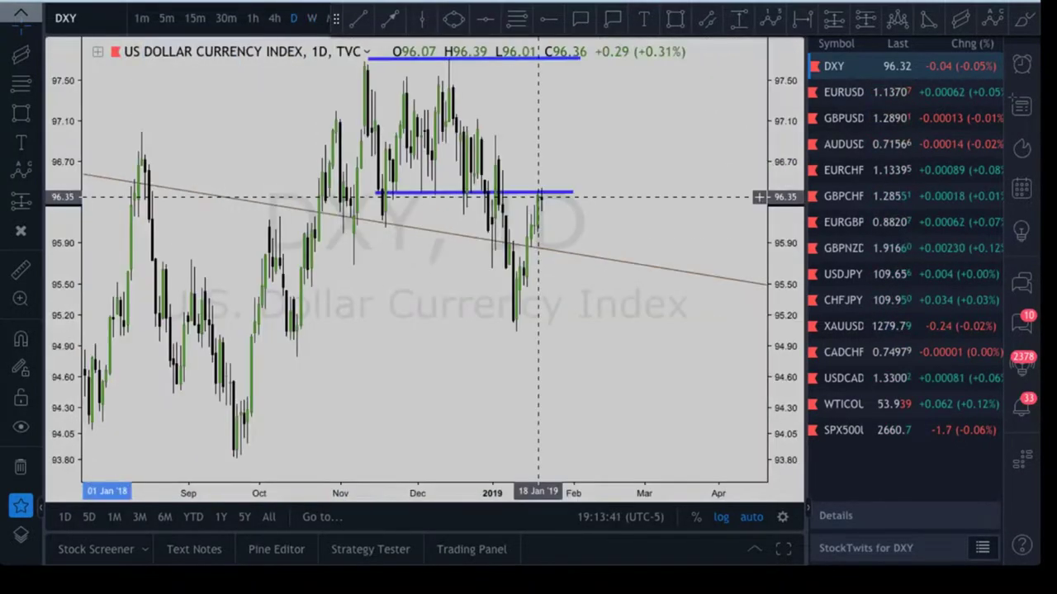
scroll(603, 231, "down", 2)
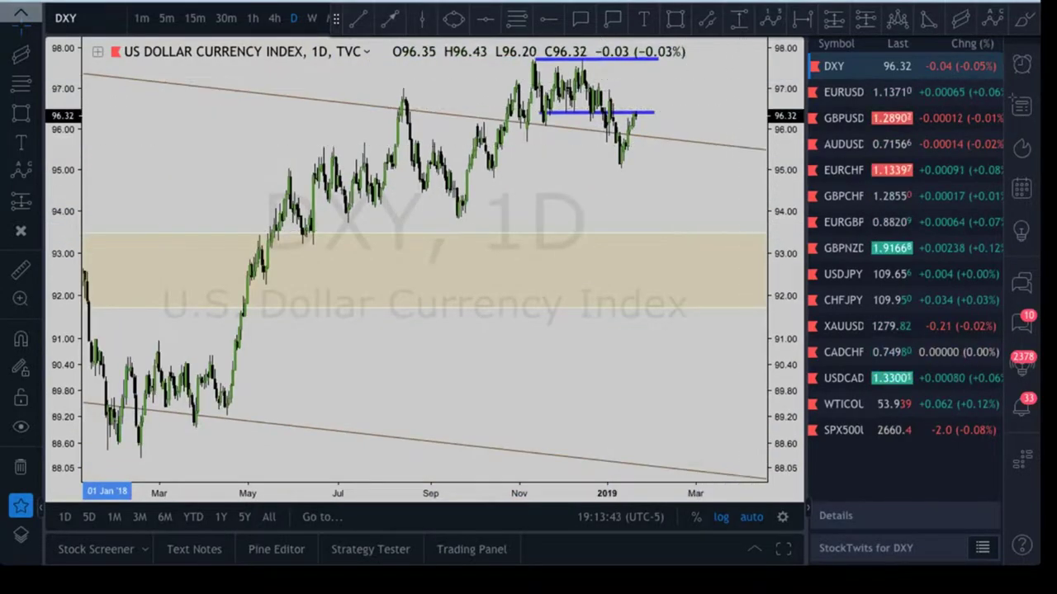
right_click(655, 187)
left_click_drag(654, 186, 628, 186)
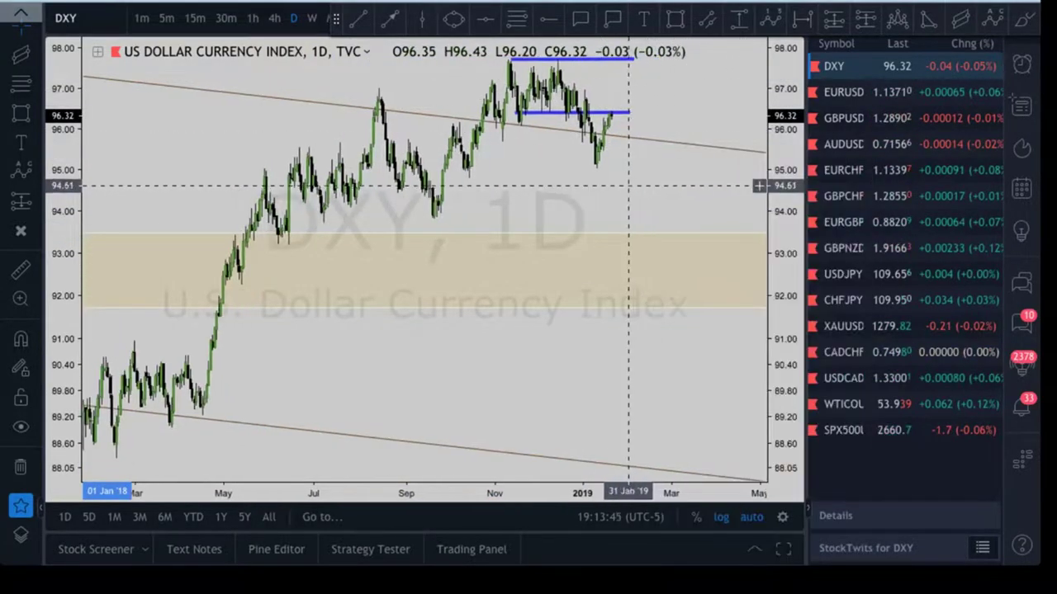
left_click(960, 18)
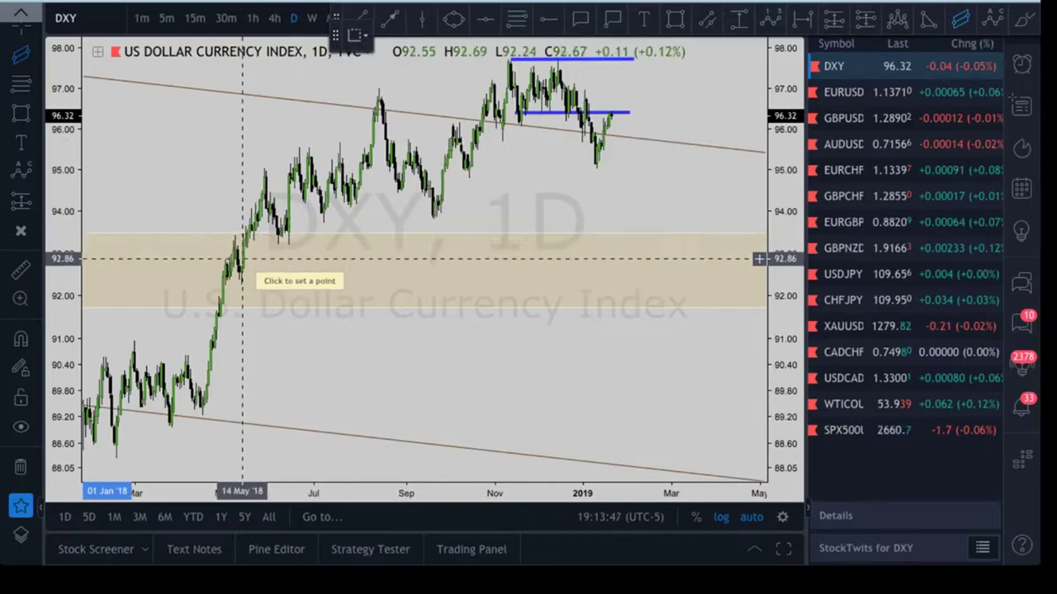
left_click(239, 260)
left_click(611, 134)
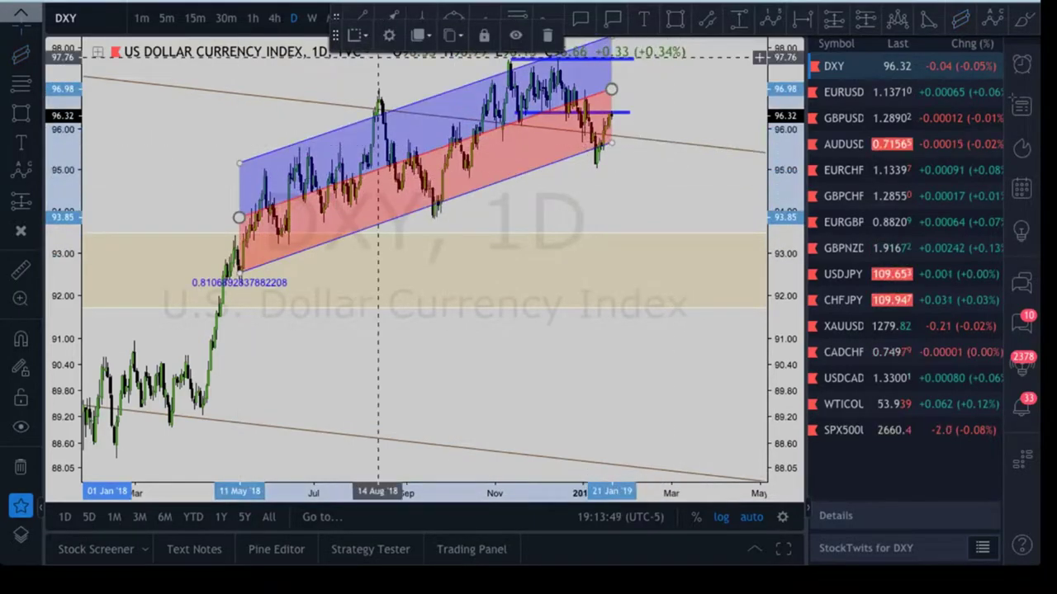
Turn off the Pearson's R label on the regression trend and bring the price candles to the front
left_click(388, 35)
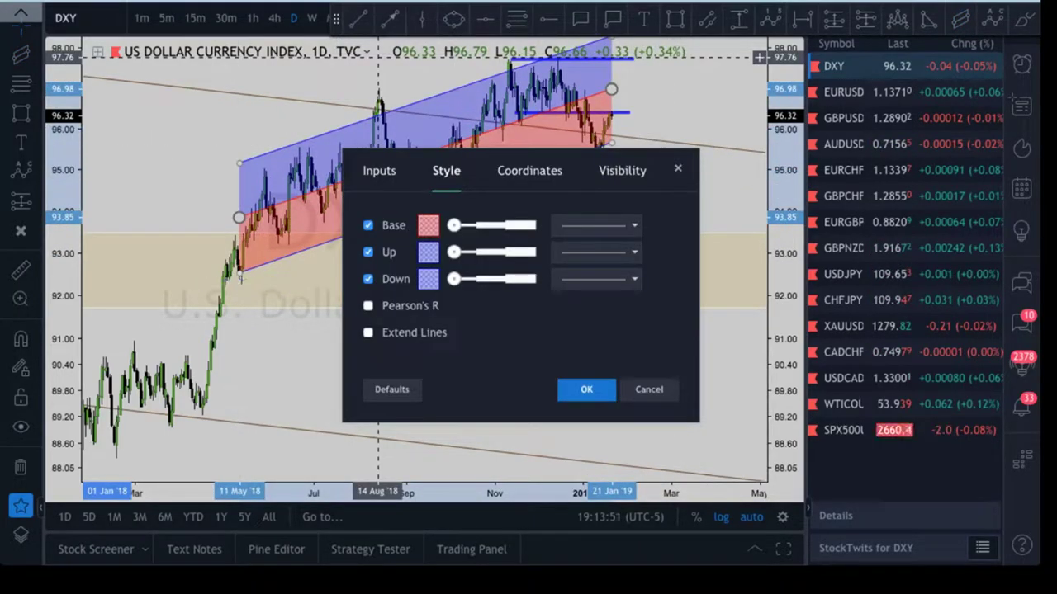
left_click(586, 388)
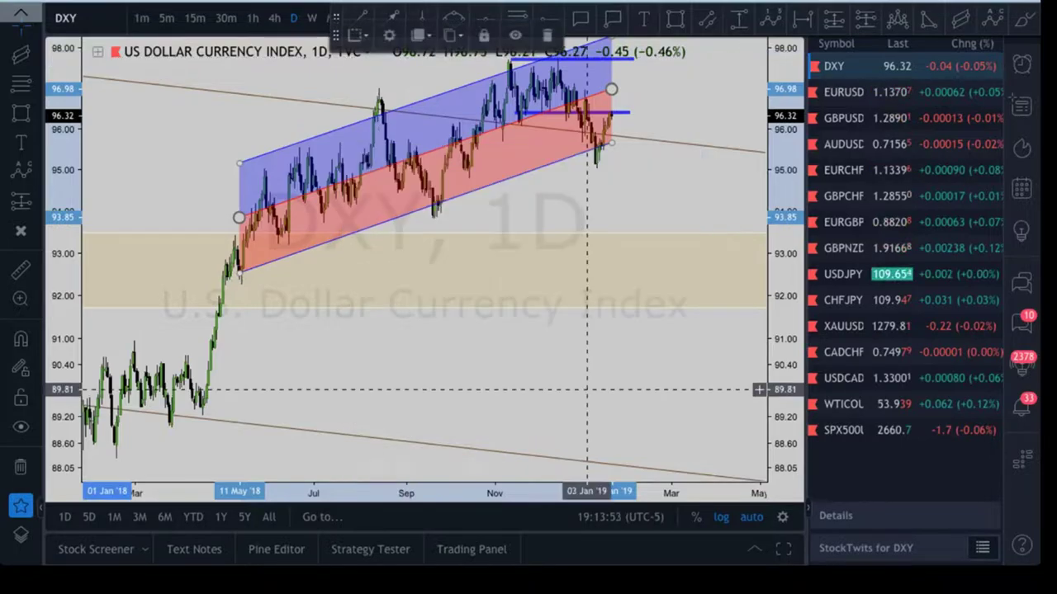
right_click(464, 156)
mouse_move(537, 272)
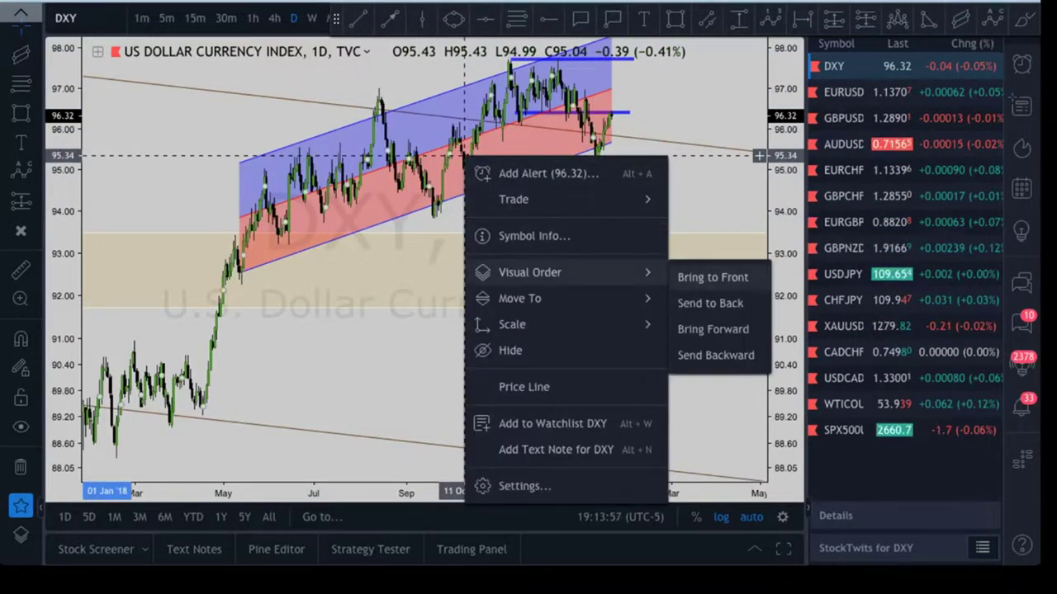
left_click(702, 278)
Examine the daily price action inside the regression trend, with the whole rising channel and recent candles in view
left_click_drag(618, 187, 672, 189)
scroll(718, 189, "down", 3)
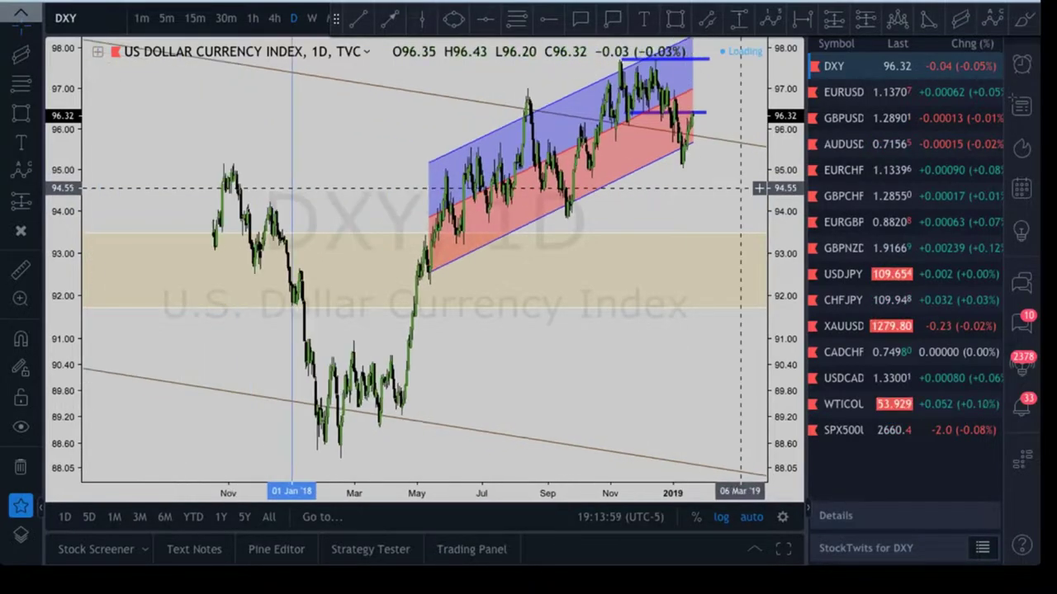
scroll(703, 307, "up", 3)
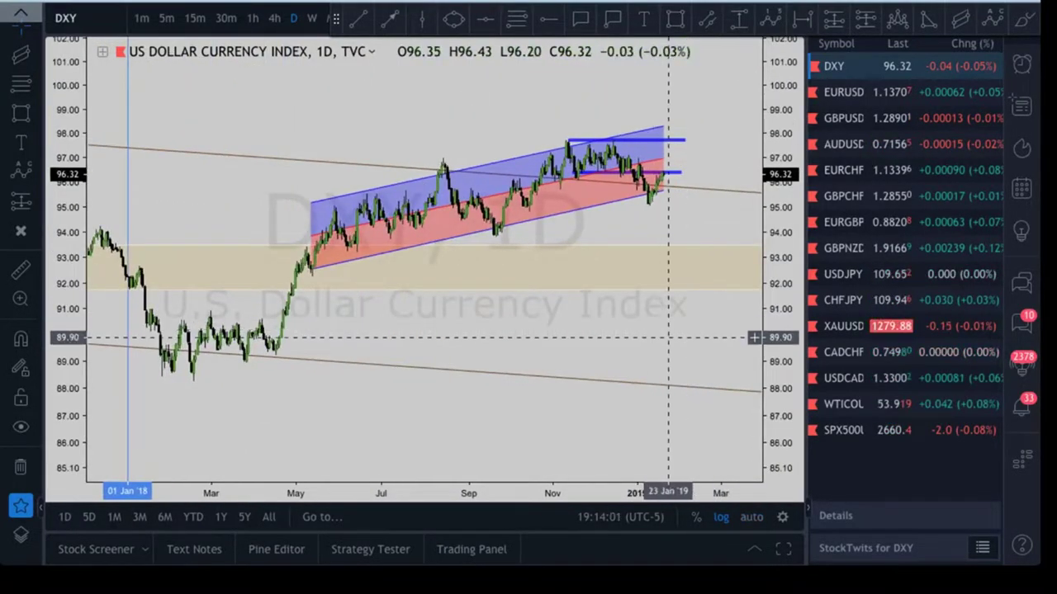
scroll(668, 338, "up", 2)
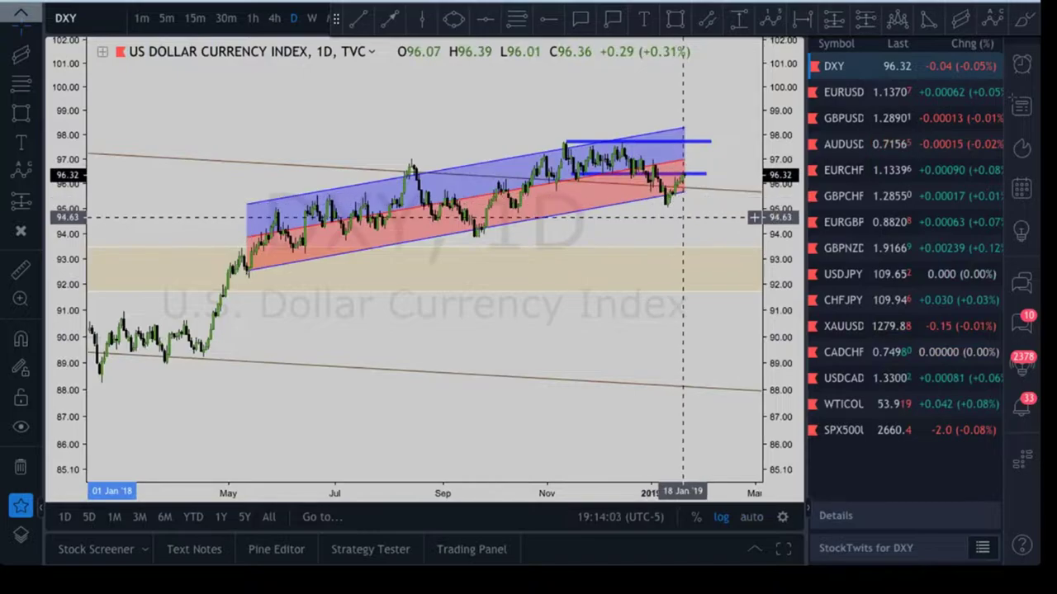
scroll(677, 223, "up", 2)
scroll(685, 223, "down", 1)
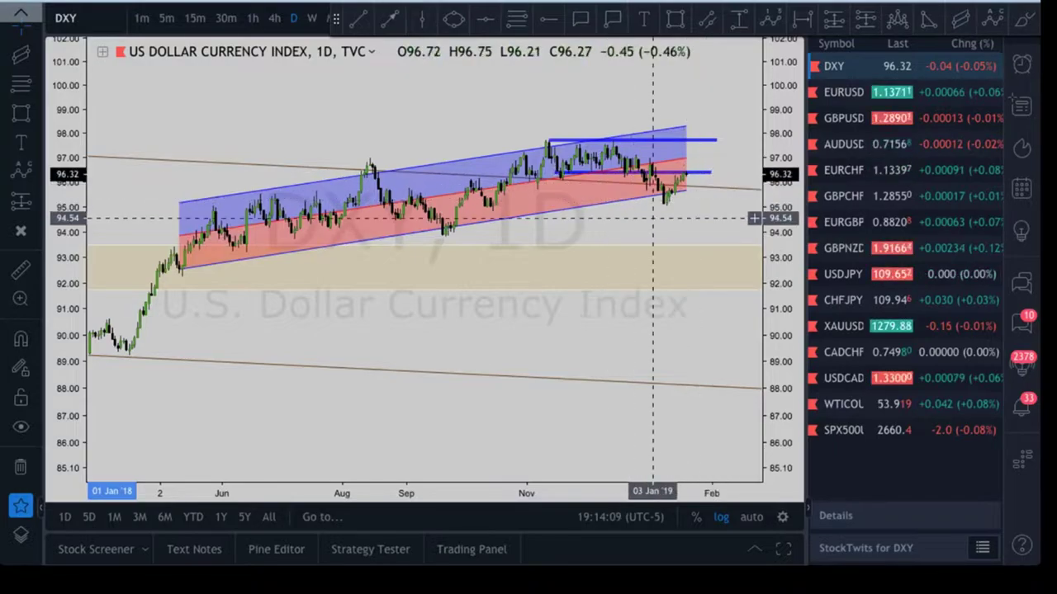
On the daily DXY chart, draw a thin rectangle zone from about 95.4 to 95.6, spanning 13 June 2018 to mid-February 2019
scroll(686, 204, "down", 1)
scroll(666, 201, "up", 1)
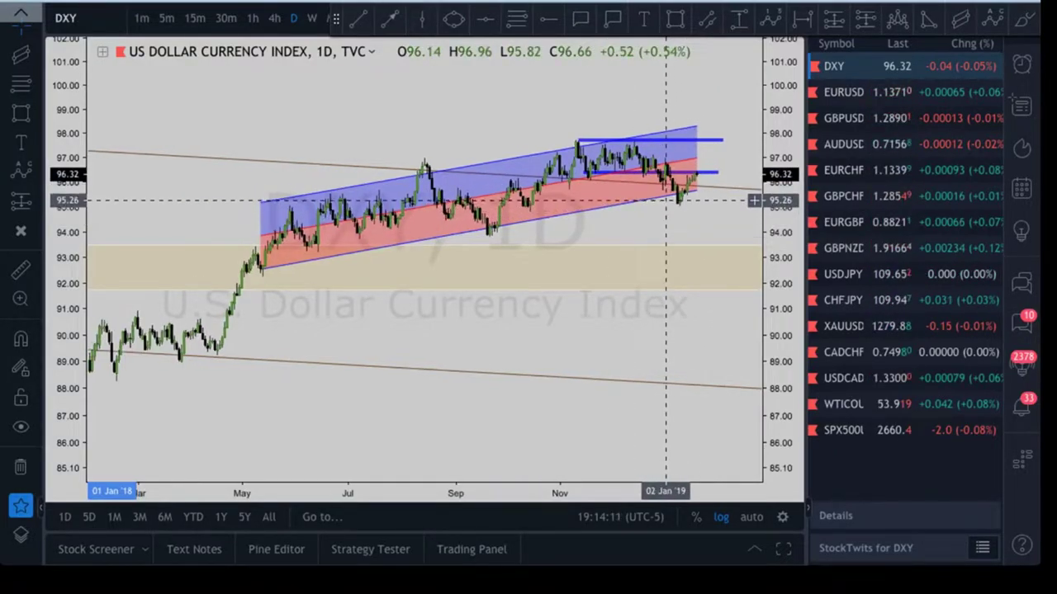
key("alt+shift+r")
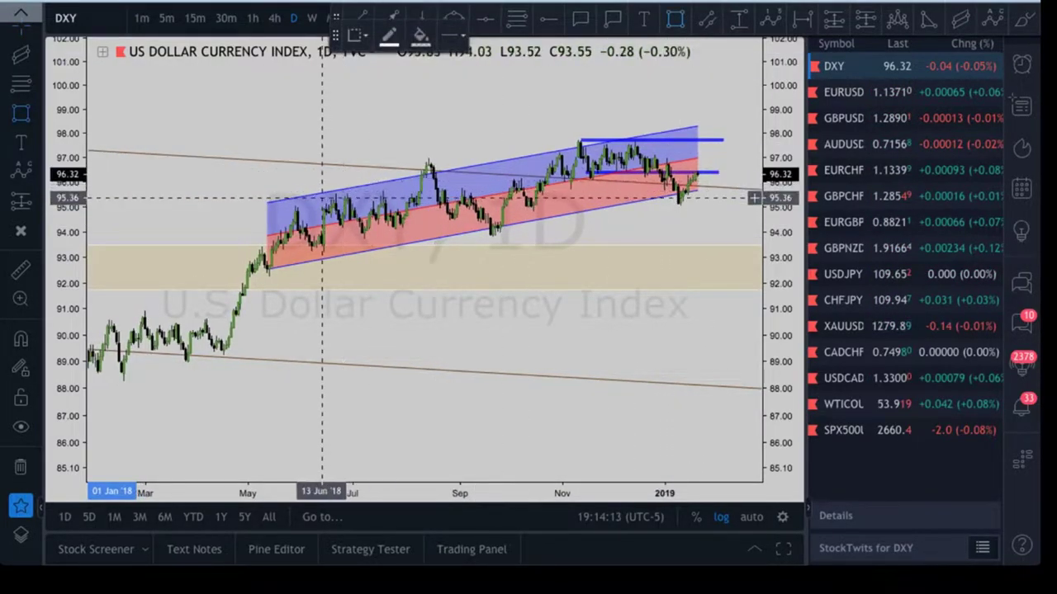
left_click(320, 201)
left_click(740, 194)
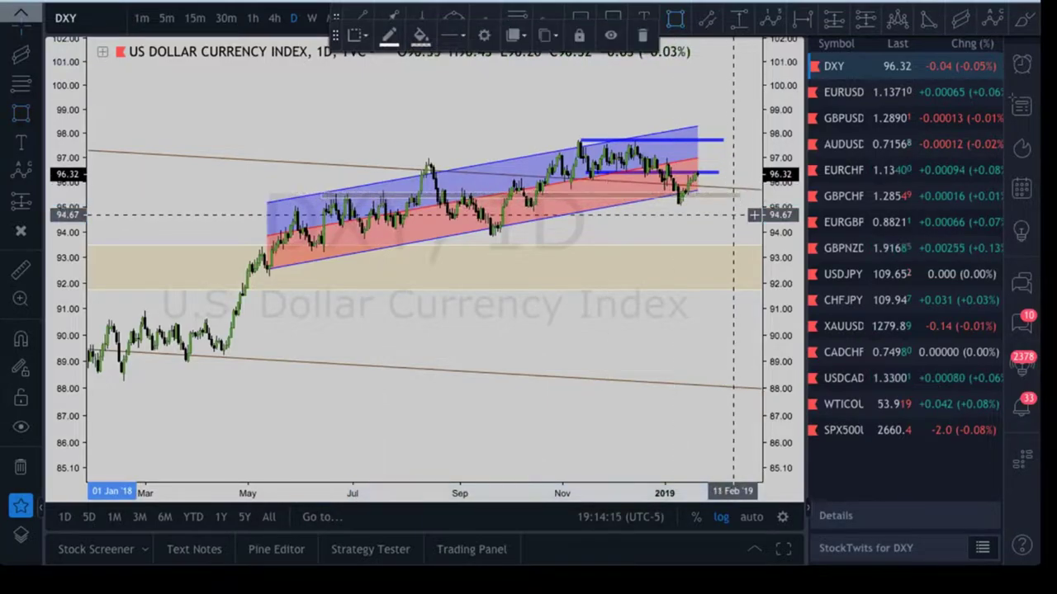
scroll(683, 183, "down", 3)
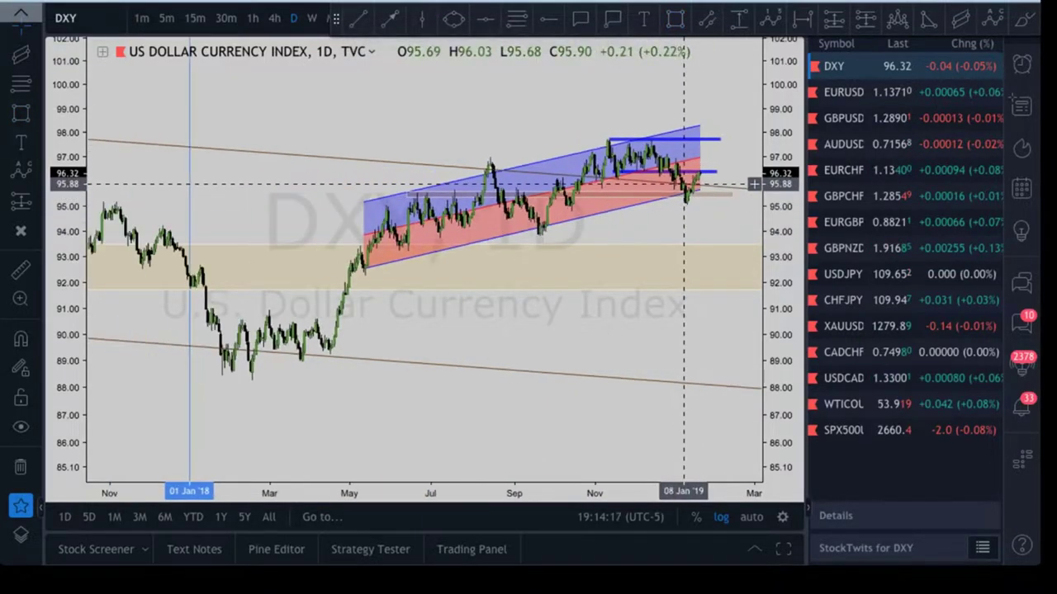
scroll(684, 183, "up", 3)
left_click_drag(780, 306, 780, 183)
left_click_drag(733, 214, 732, 222)
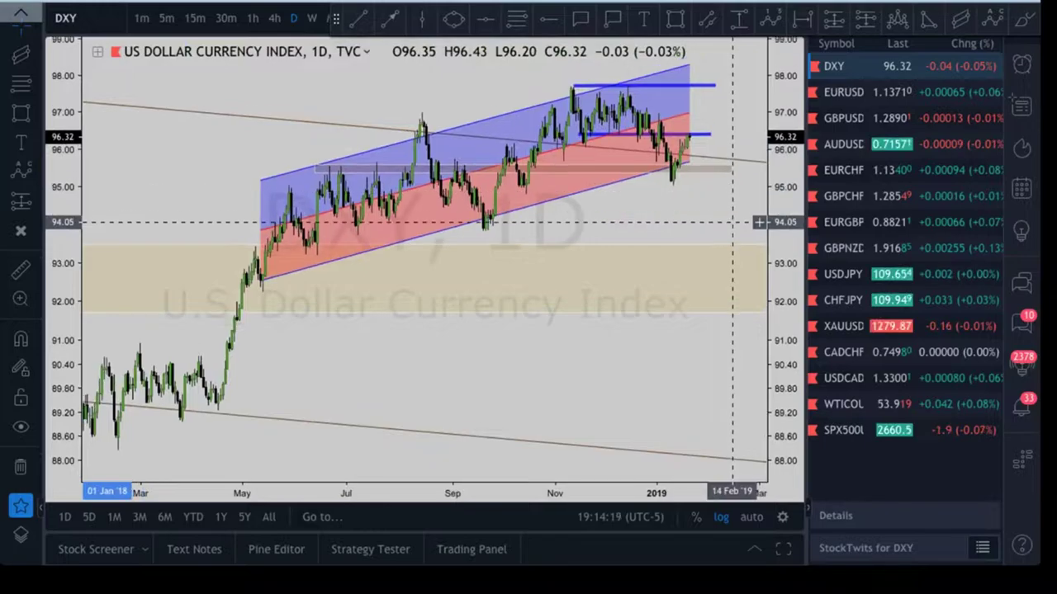
scroll(698, 128, "up", 5)
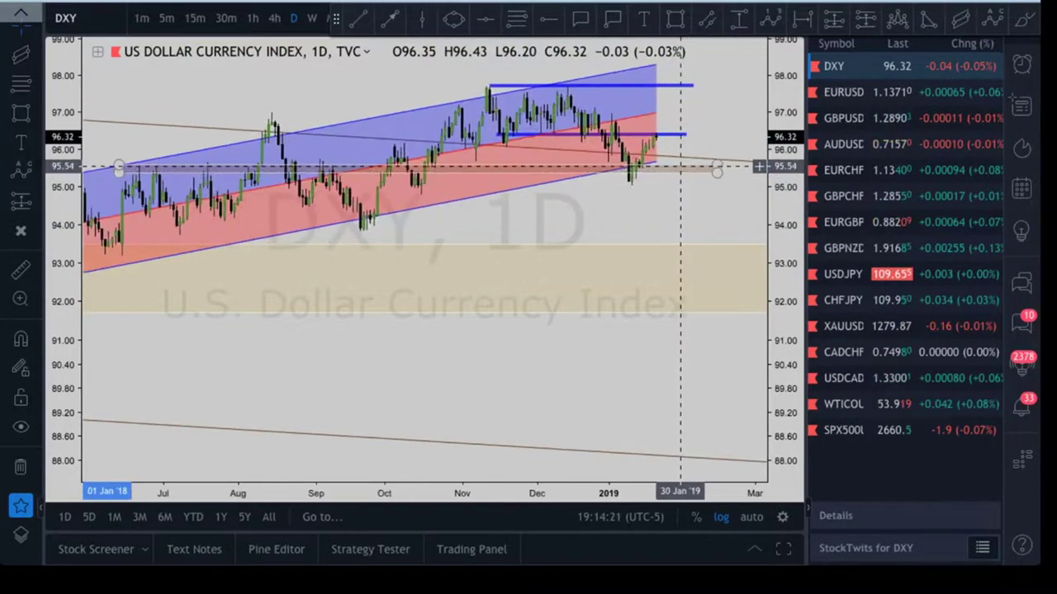
On the 4-hour DXY chart, draw a regression trend from the January 2019 low near 95.00 to the latest candle
left_click(274, 18)
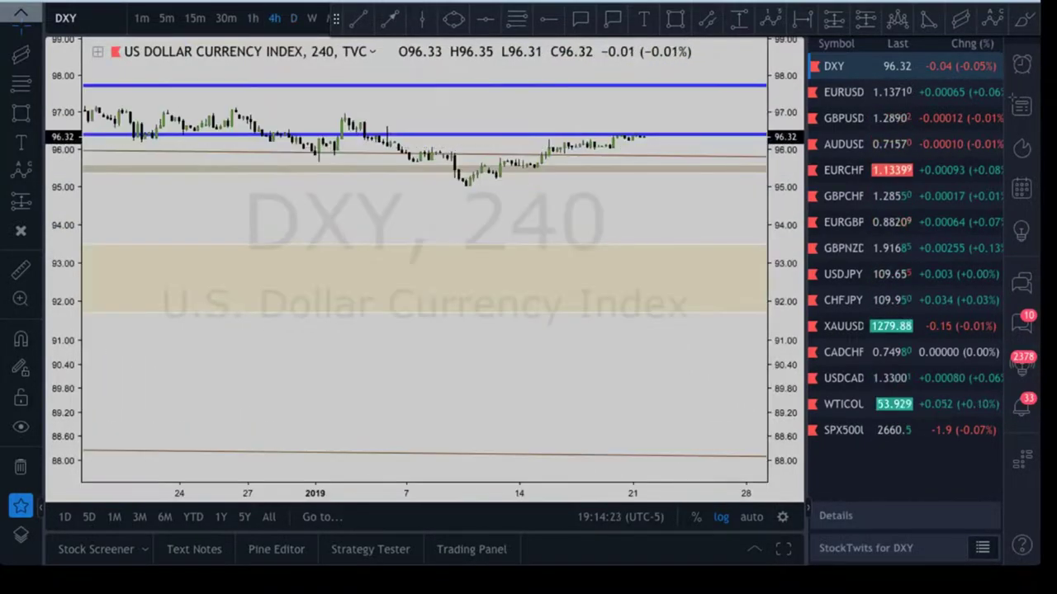
scroll(663, 234, "up", 3)
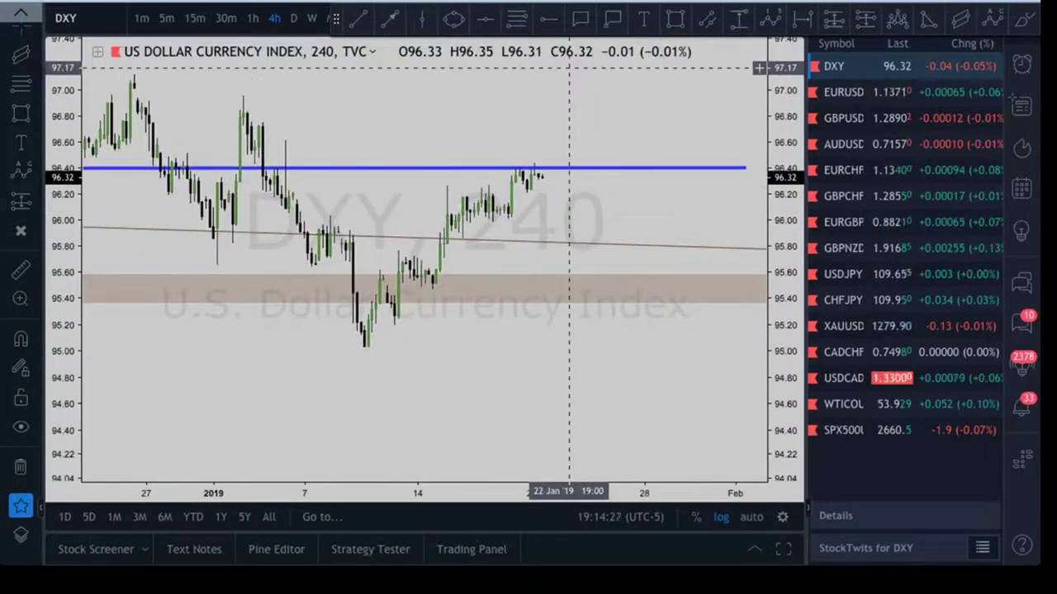
left_click(959, 18)
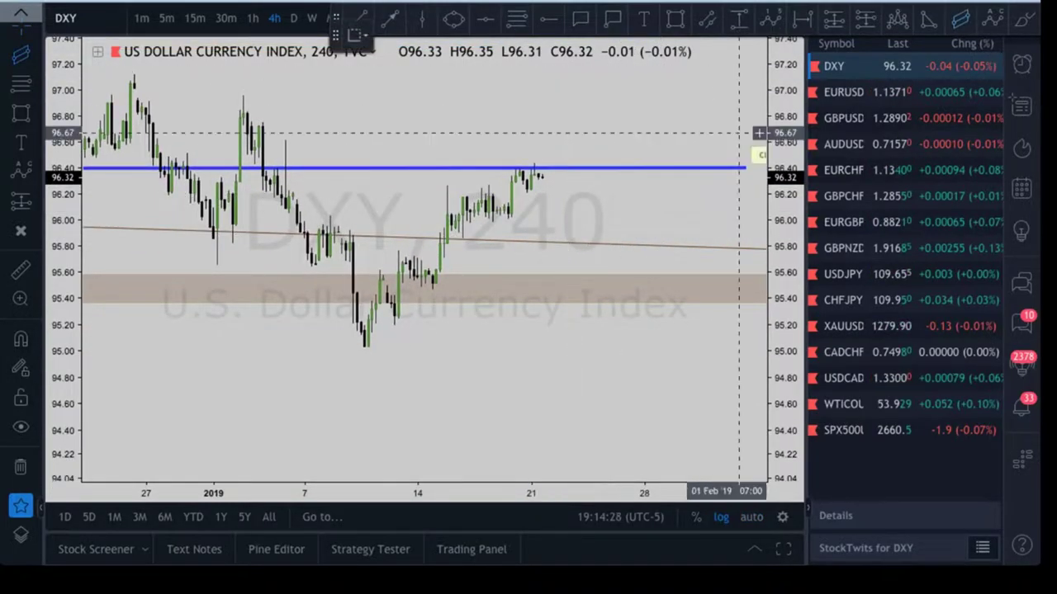
left_click(364, 334)
left_click(580, 189)
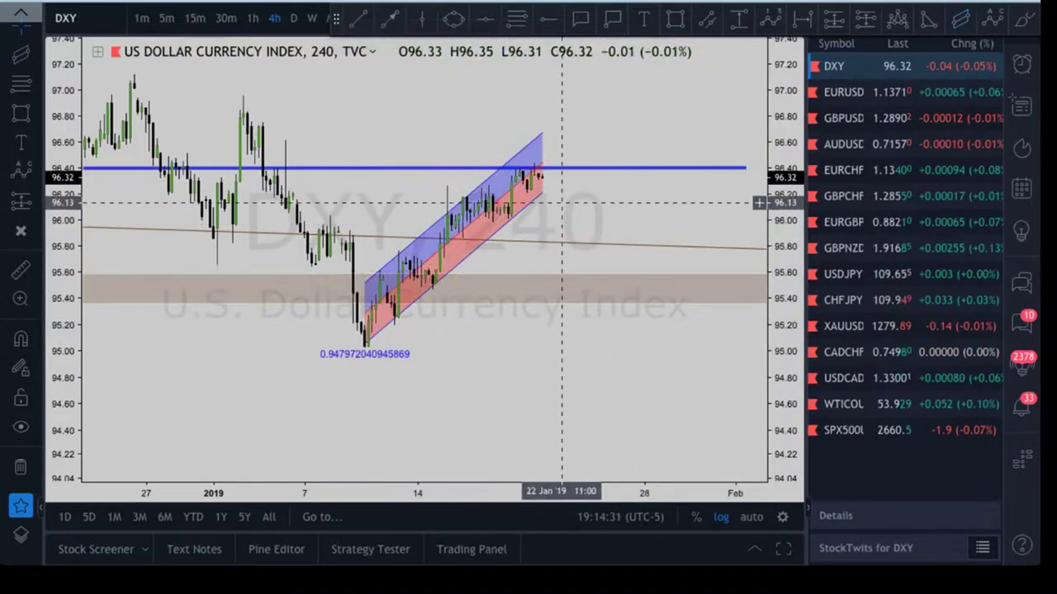
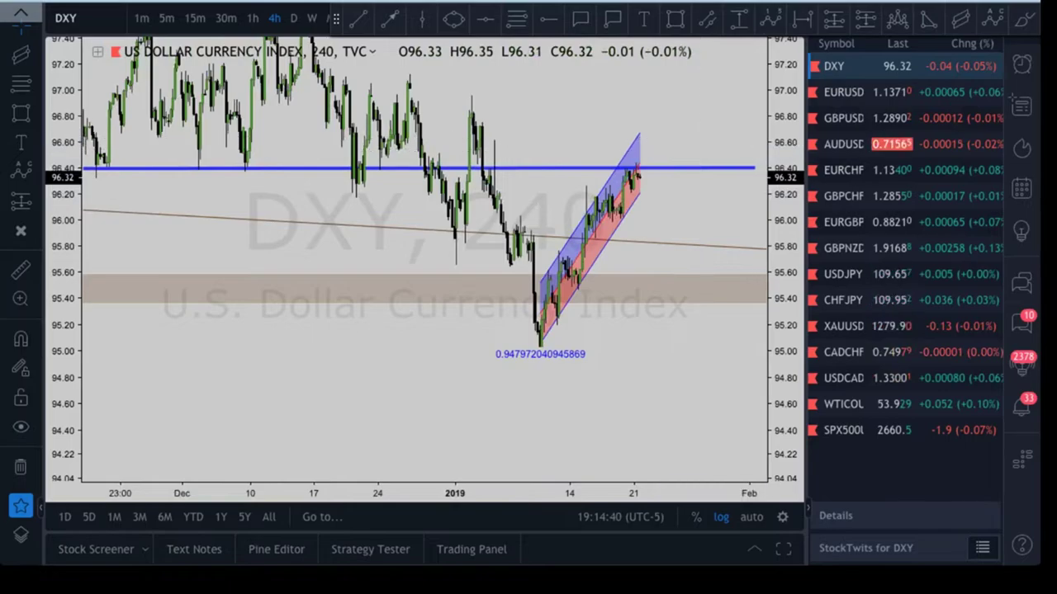
Examine the 4-hour rise inside the regression trend relative to the two blue levels, the brown zone and the November–December price action
left_click_drag(784, 124, 784, 252)
left_click_drag(669, 209, 648, 203)
scroll(650, 216, "up", 2)
scroll(651, 217, "down", 3)
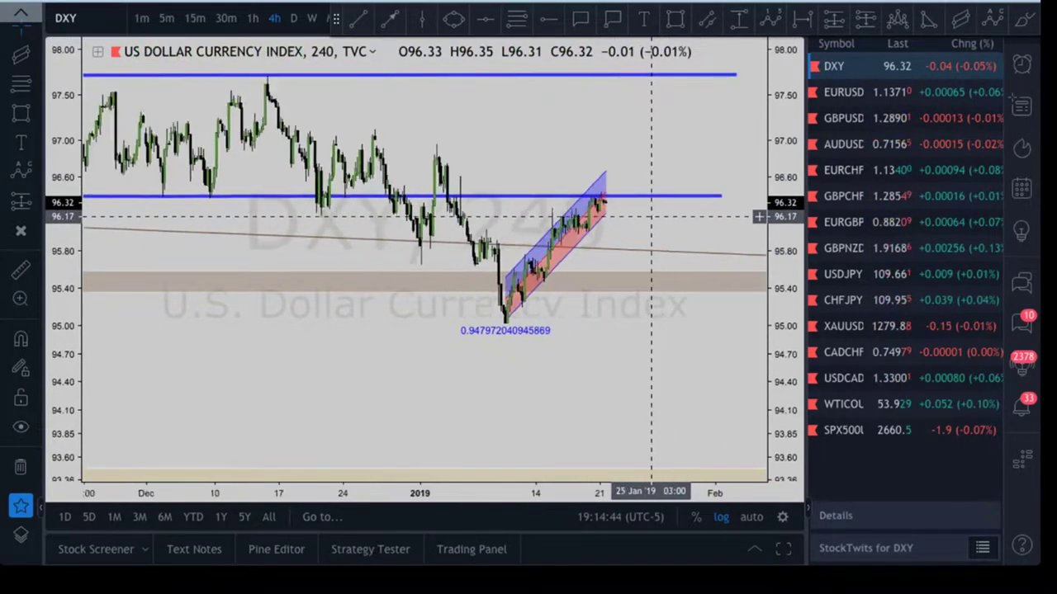
scroll(650, 216, "down", 2)
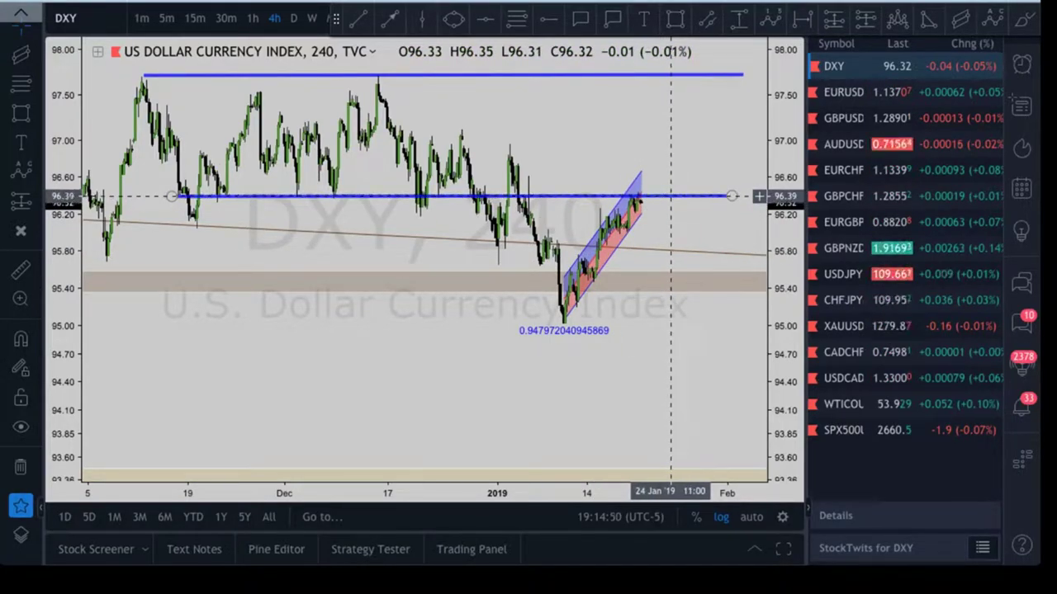
scroll(670, 197, "up", 2)
scroll(619, 231, "down", 2)
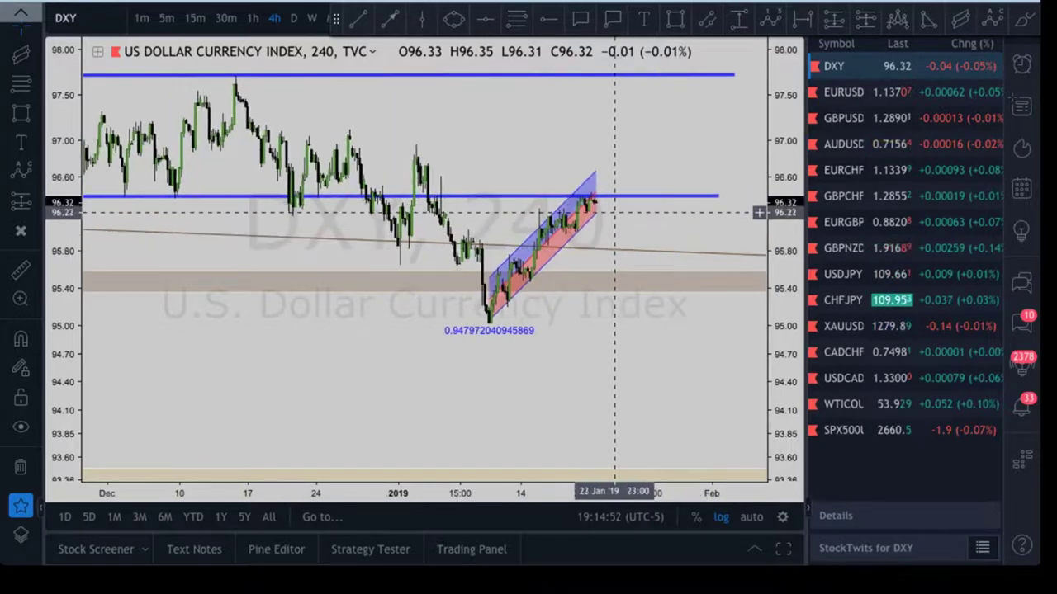
left_click_drag(579, 149, 608, 184)
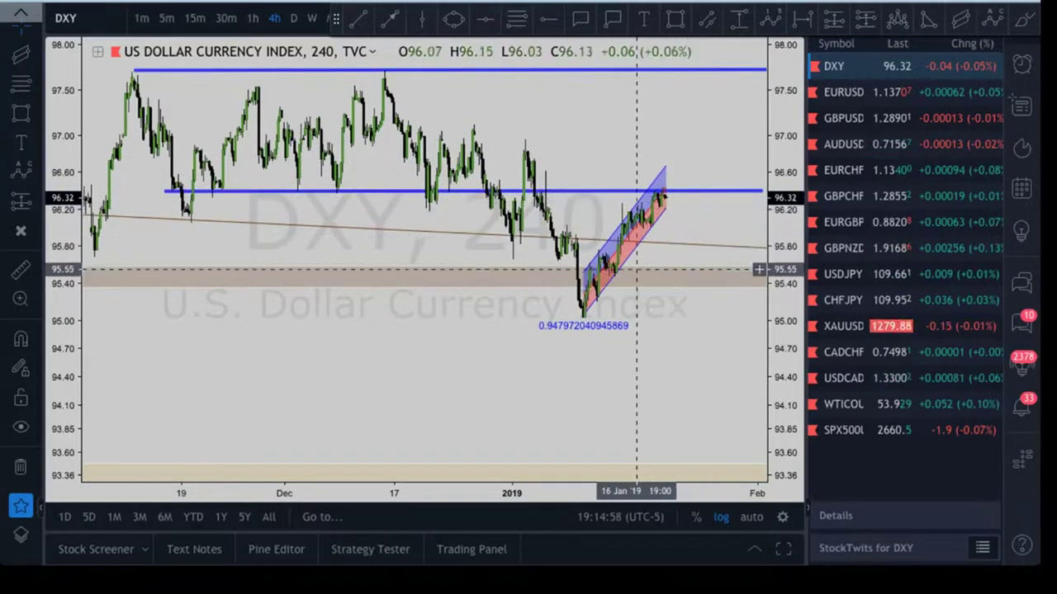
scroll(674, 227, "down", 3)
scroll(679, 260, "up", 2)
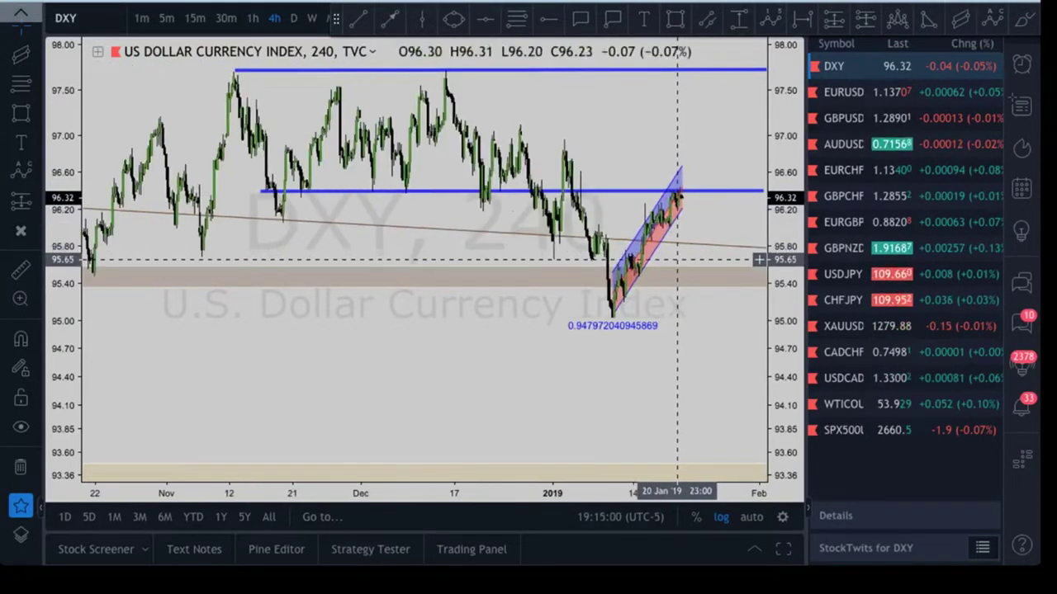
scroll(627, 247, "up", 3)
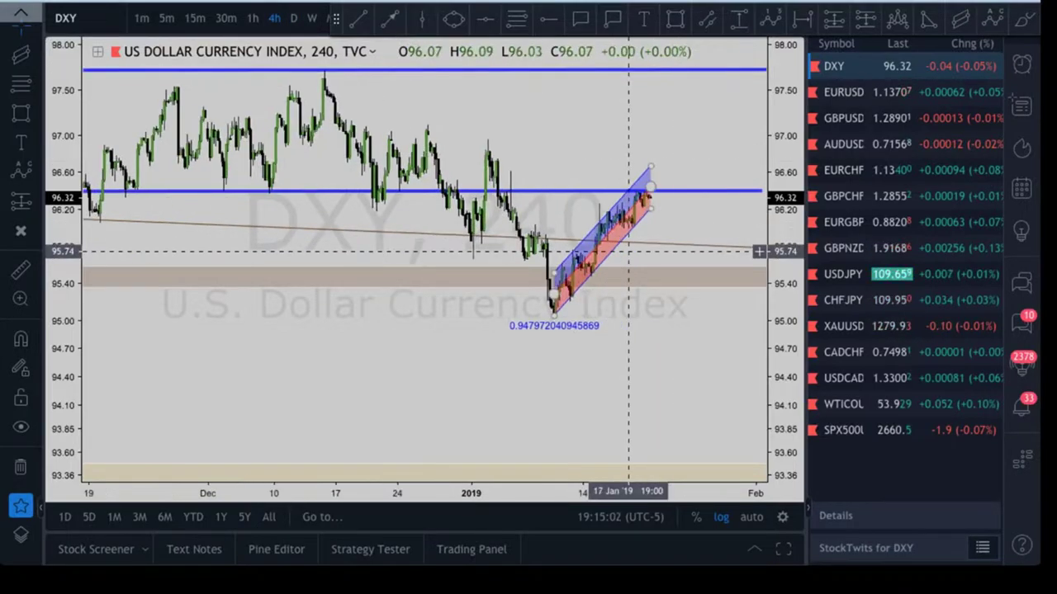
left_click_drag(648, 335, 663, 361)
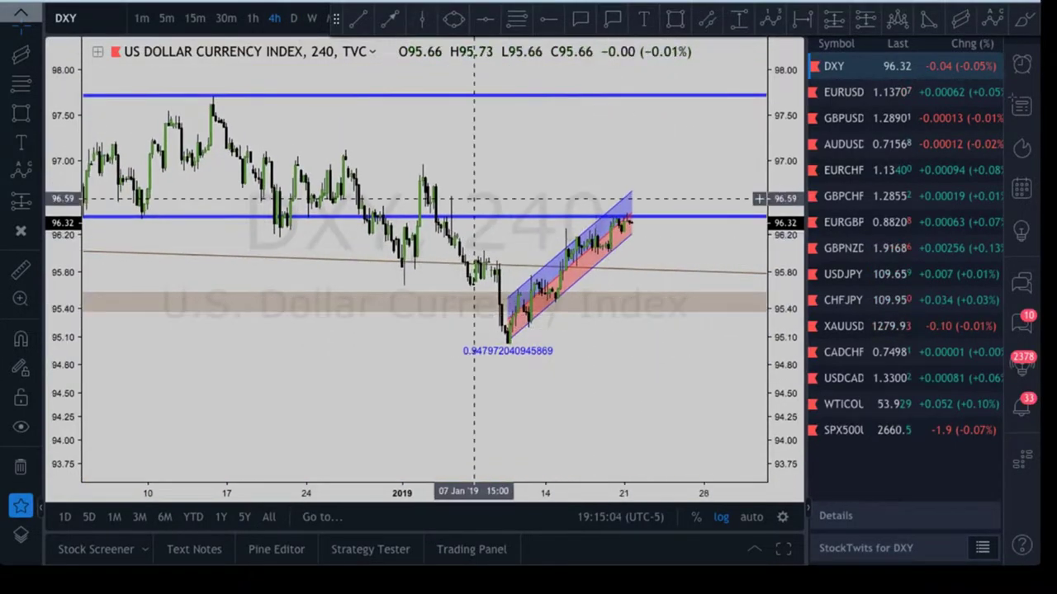
left_click_drag(701, 127, 694, 124)
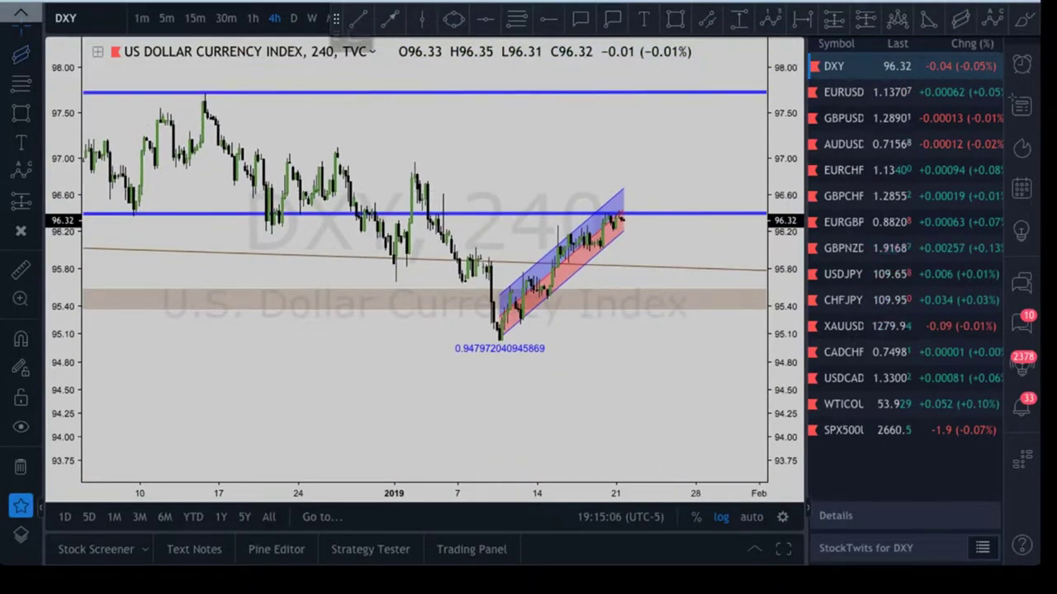
Draw a falling regression trend from the mid-December 2018 high at the upper blue level to the latest 4-hour candle
left_click(960, 19)
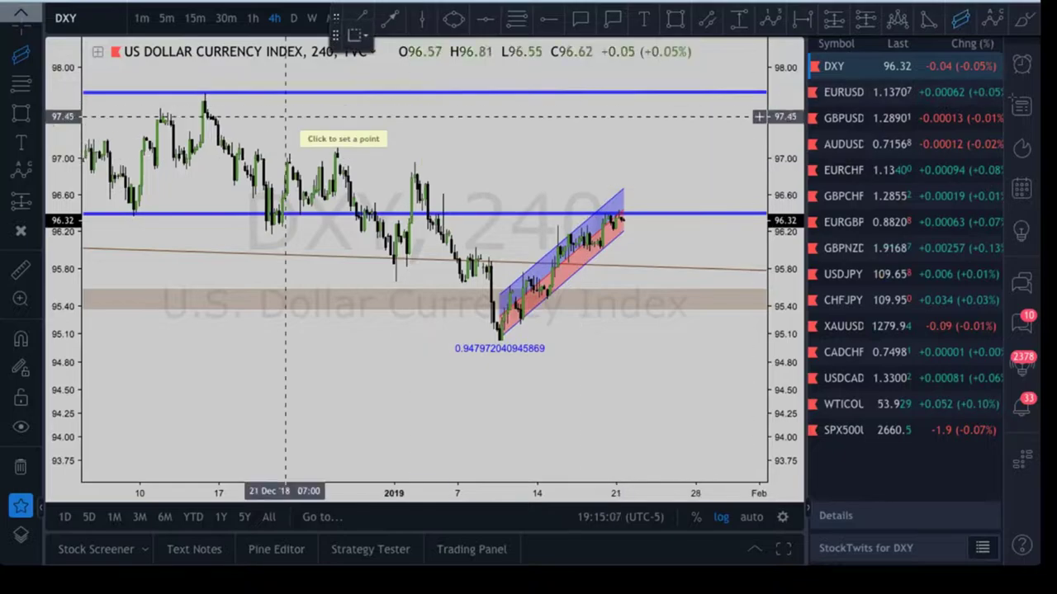
left_click(204, 110)
left_click(623, 248)
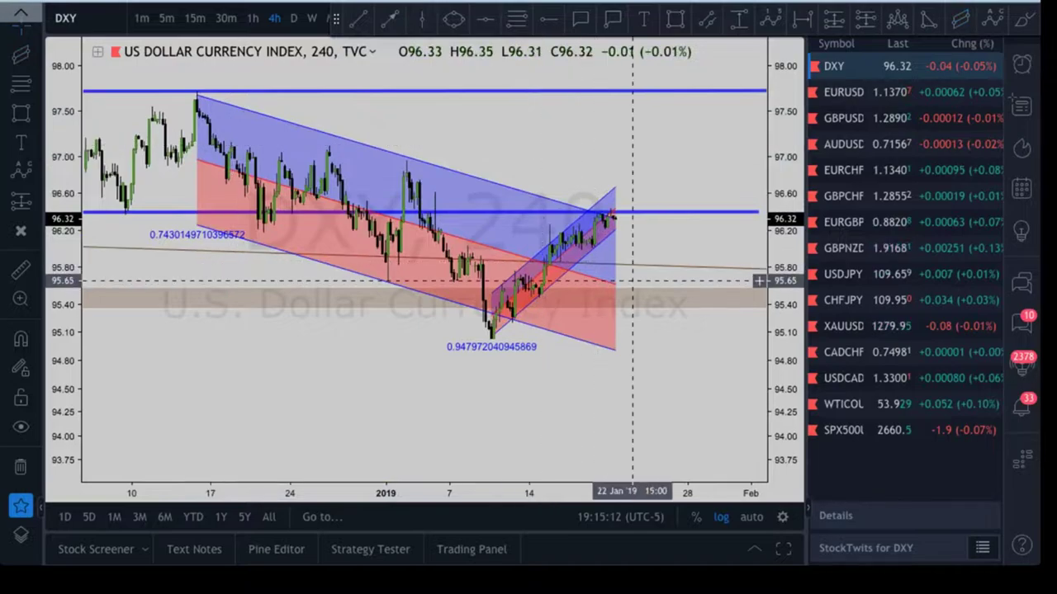
Draw a Fibonacci retracement from the 95.05 low up to the recent high just above the lower blue level
left_click_drag(656, 243, 635, 236)
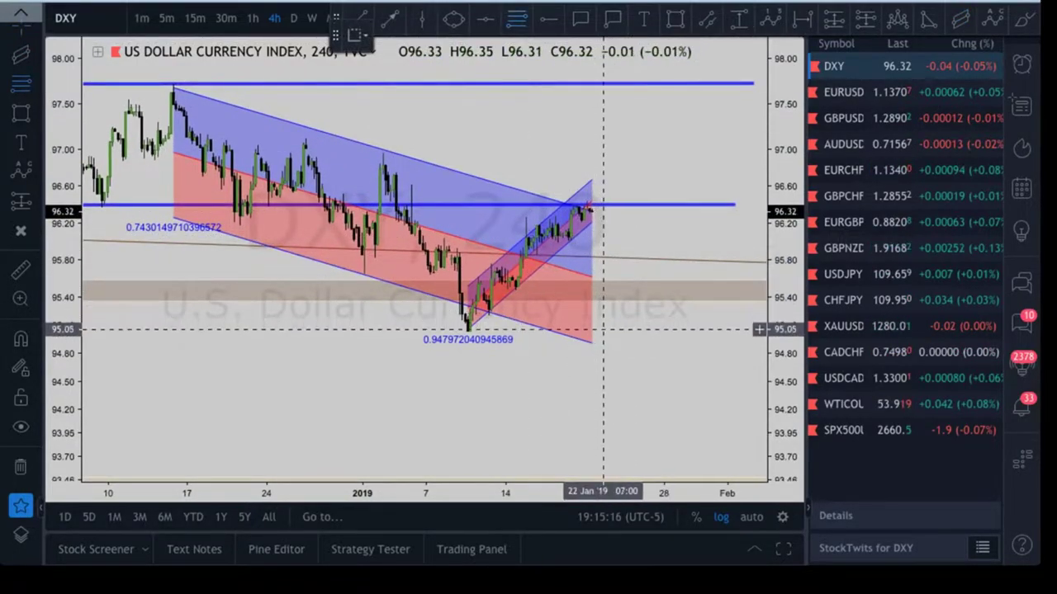
mouse_move(600, 330)
left_mouse_down()
mouse_move(615, 230)
mouse_move(676, 222)
left_mouse_up()
left_click(623, 201)
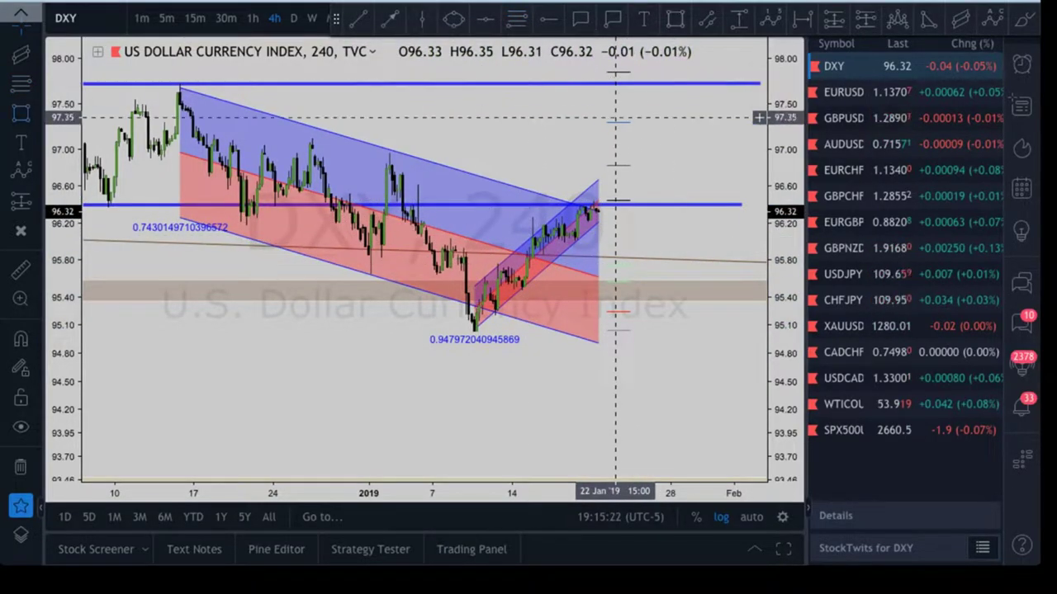
Draw a rectangle zone between about 95.81 and 95.94, from 31 December 2018 to the end of January 2019
left_click(366, 246)
left_click(354, 257)
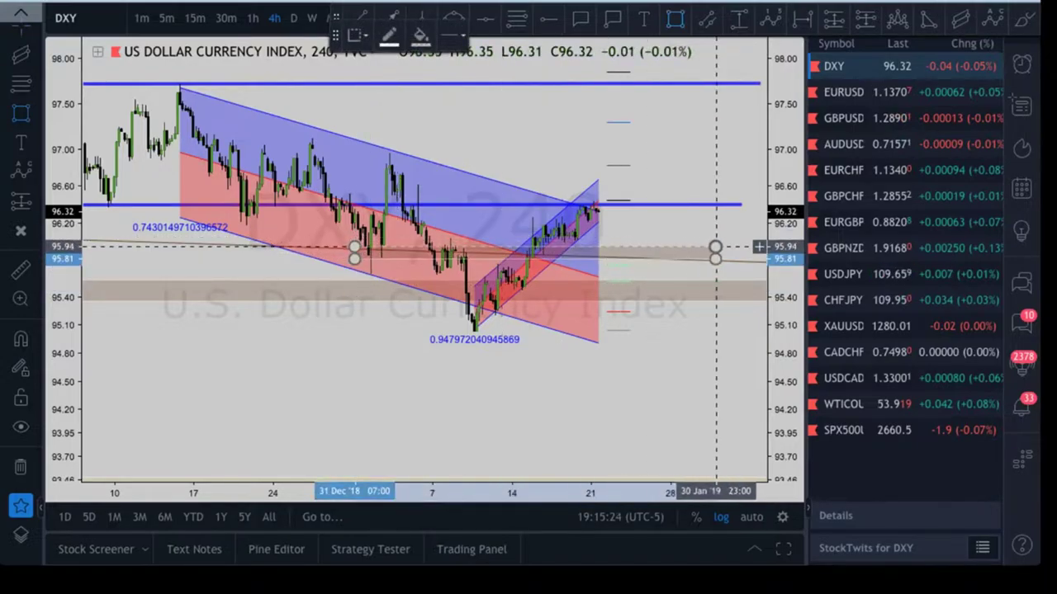
left_click(725, 249)
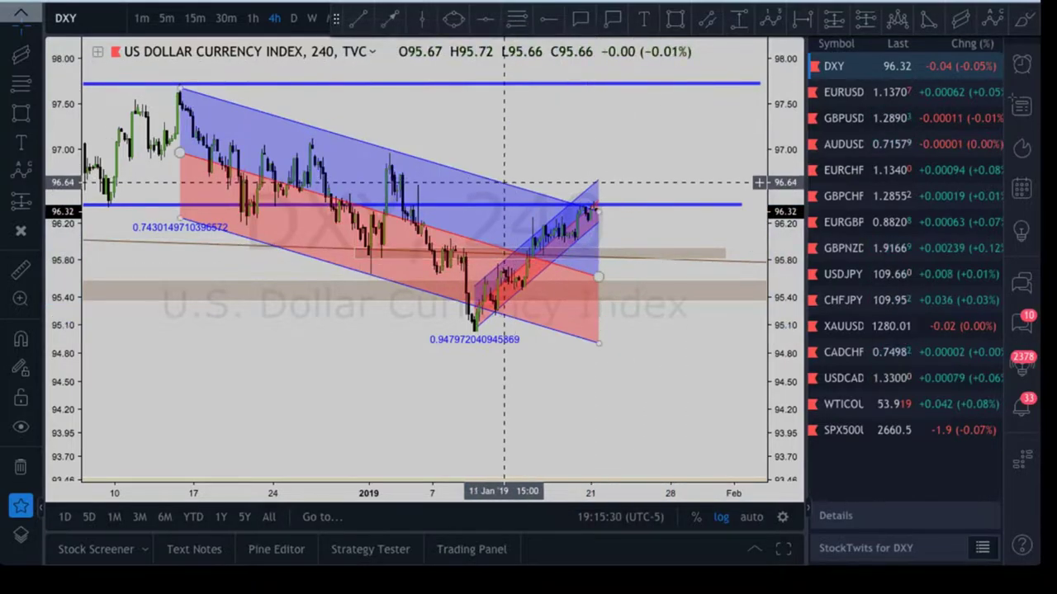
Delete the falling regression trend from the 4-hour chart
left_click(502, 247)
key("Delete")
scroll(615, 353, "down", 5)
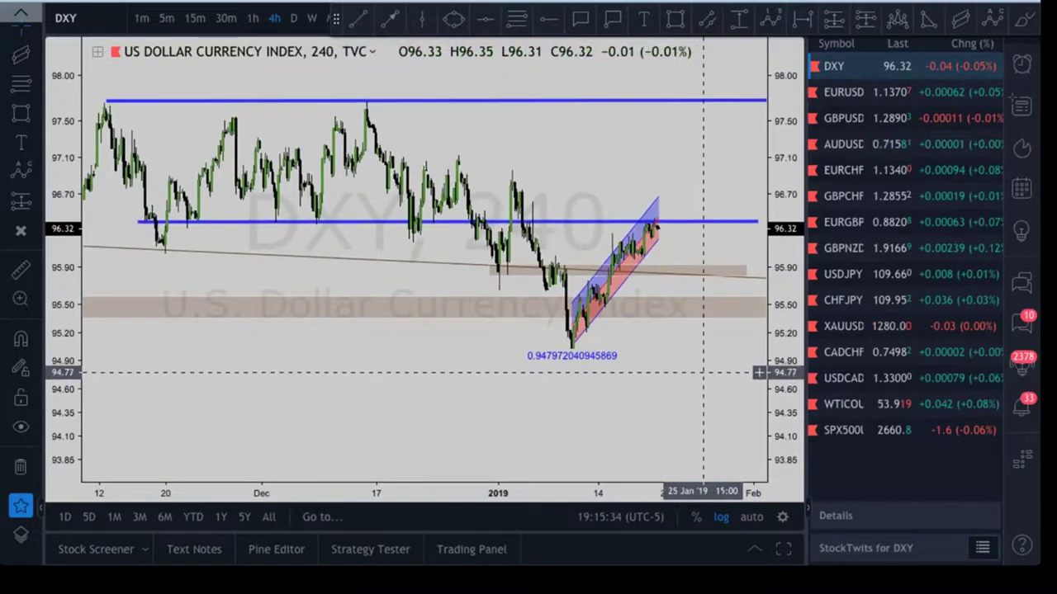
left_click_drag(703, 373, 690, 374)
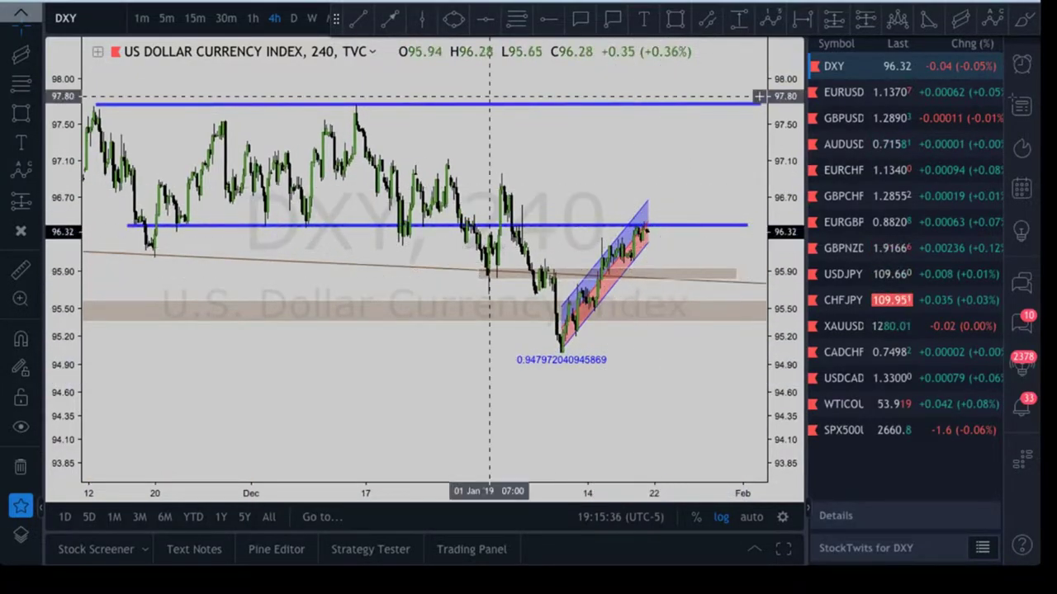
Review the weekly DXY chart with the whole descending channel and the vertical date lines in view
left_click(311, 18)
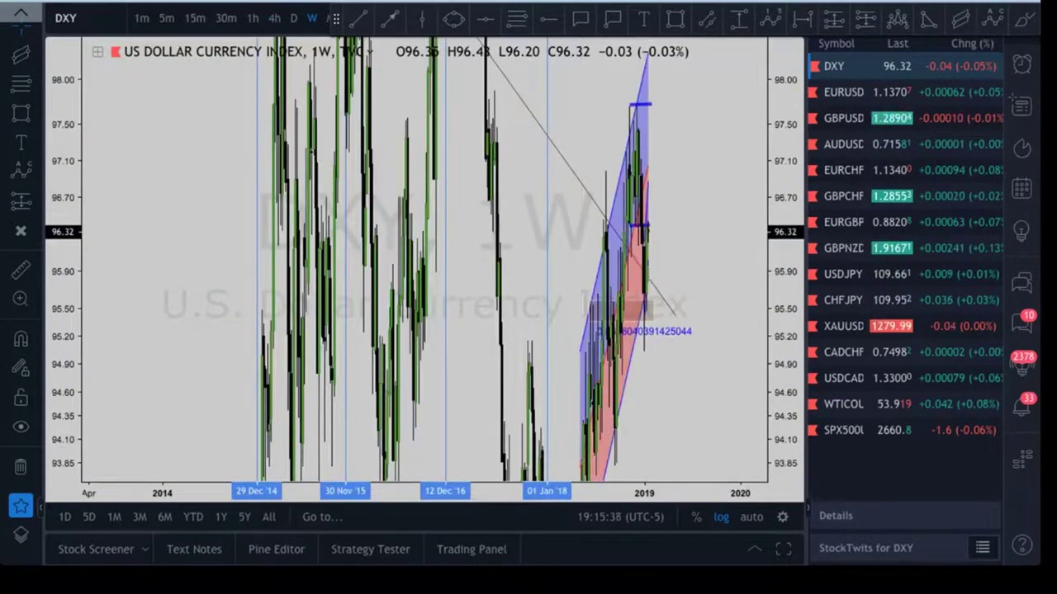
scroll(678, 421, "down", 2)
scroll(675, 396, "up", 1)
scroll(674, 395, "down", 2)
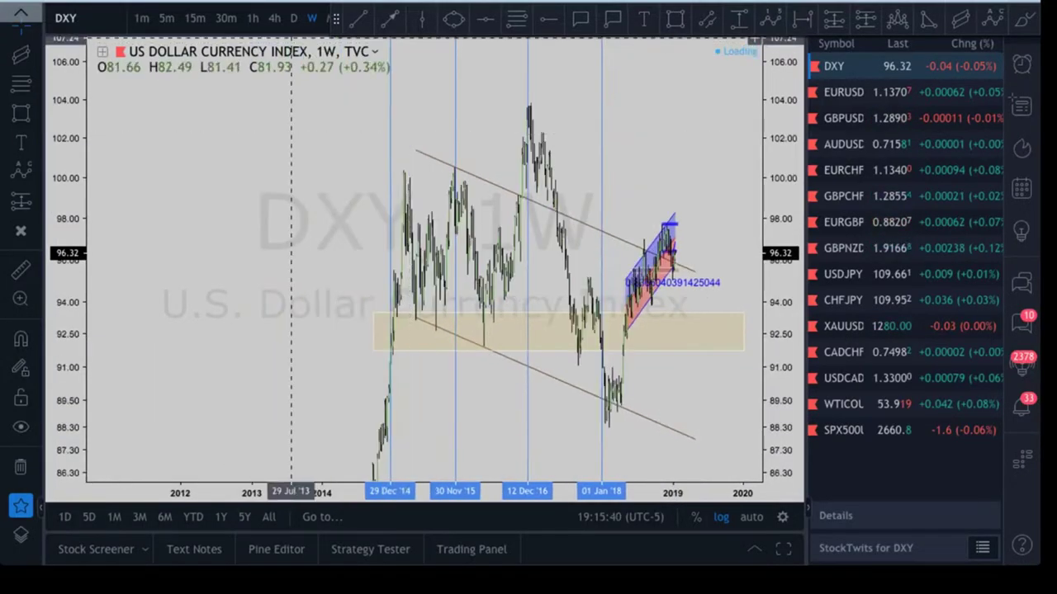
Examine the daily DXY chart's rising regression channel and its recent candles relative to the blue levels and brown zones
left_click(293, 18)
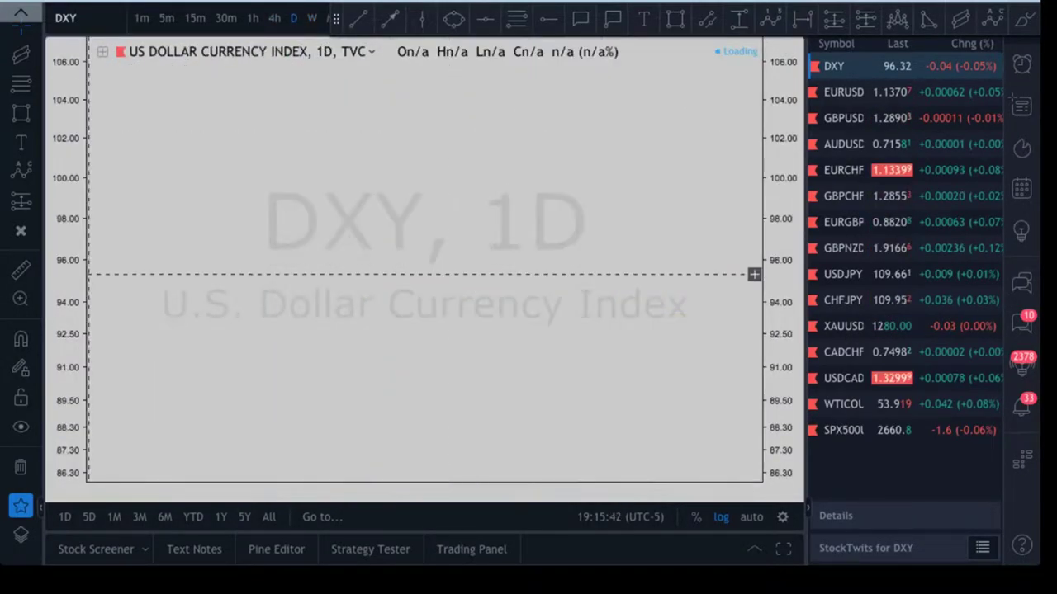
left_click_drag(698, 372, 708, 292)
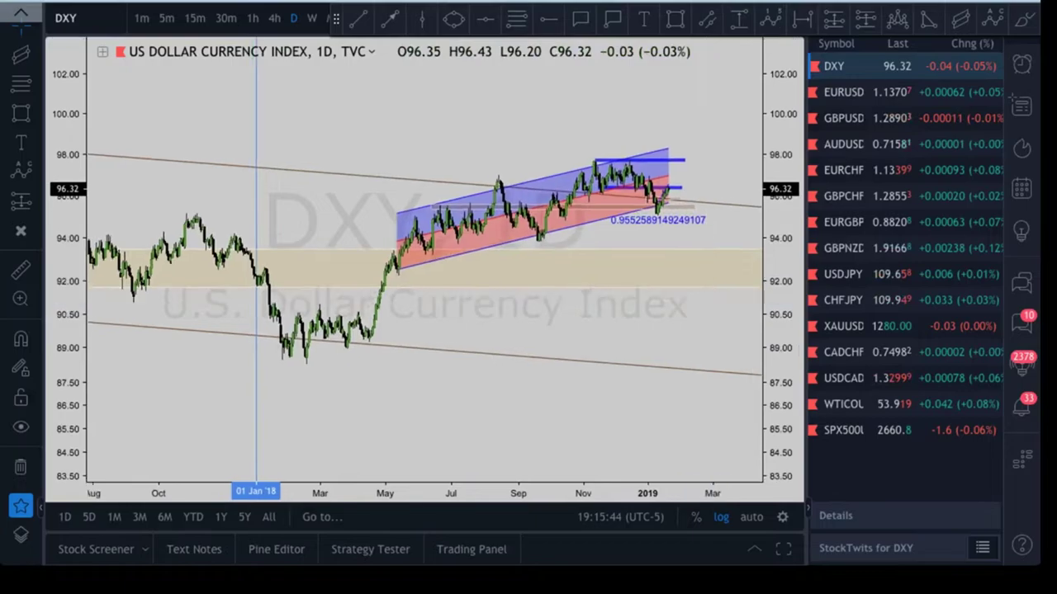
left_click_drag(781, 380, 780, 194)
scroll(732, 197, "up", 5)
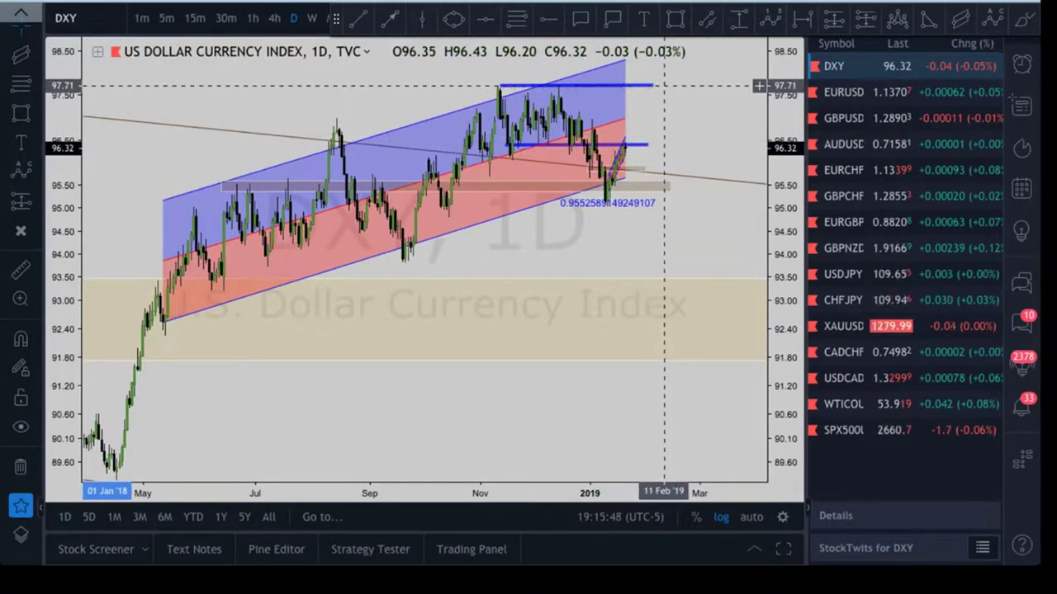
left_click_drag(665, 85, 677, 89)
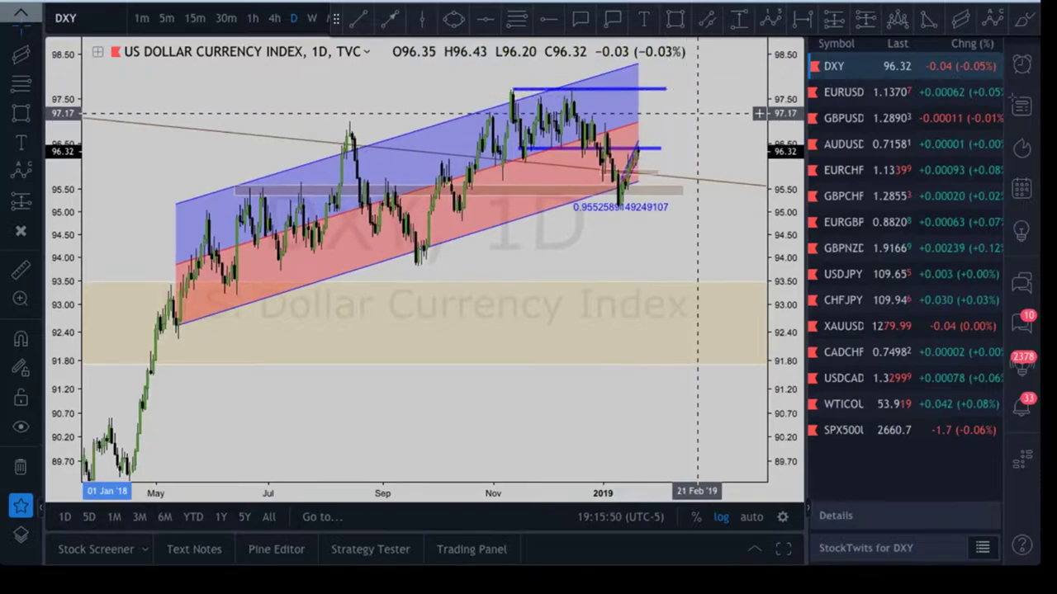
left_click_drag(713, 137, 752, 113)
left_click_drag(781, 157, 781, 289)
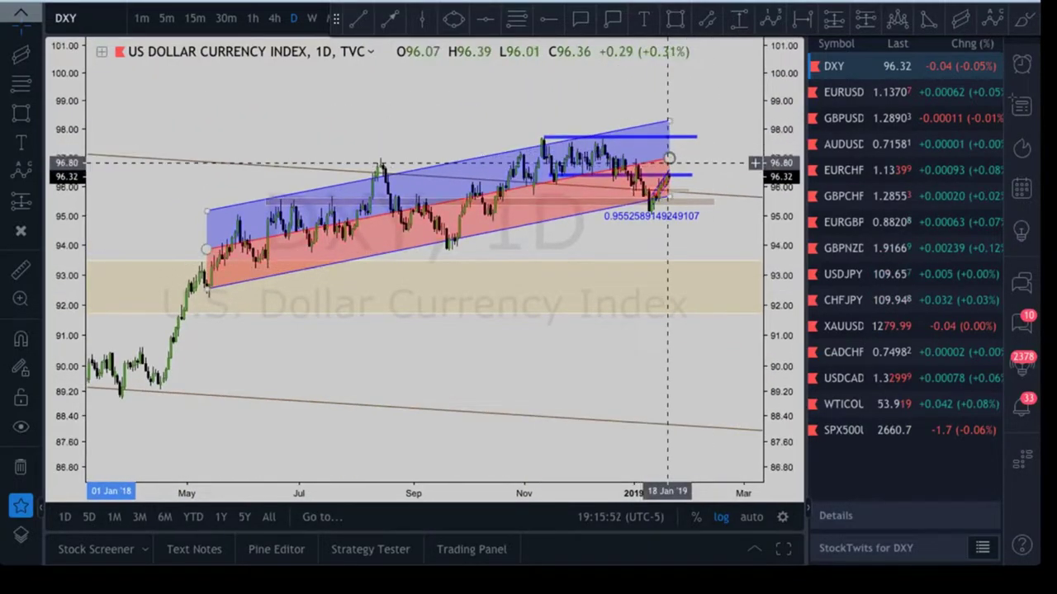
scroll(682, 185, "up", 5)
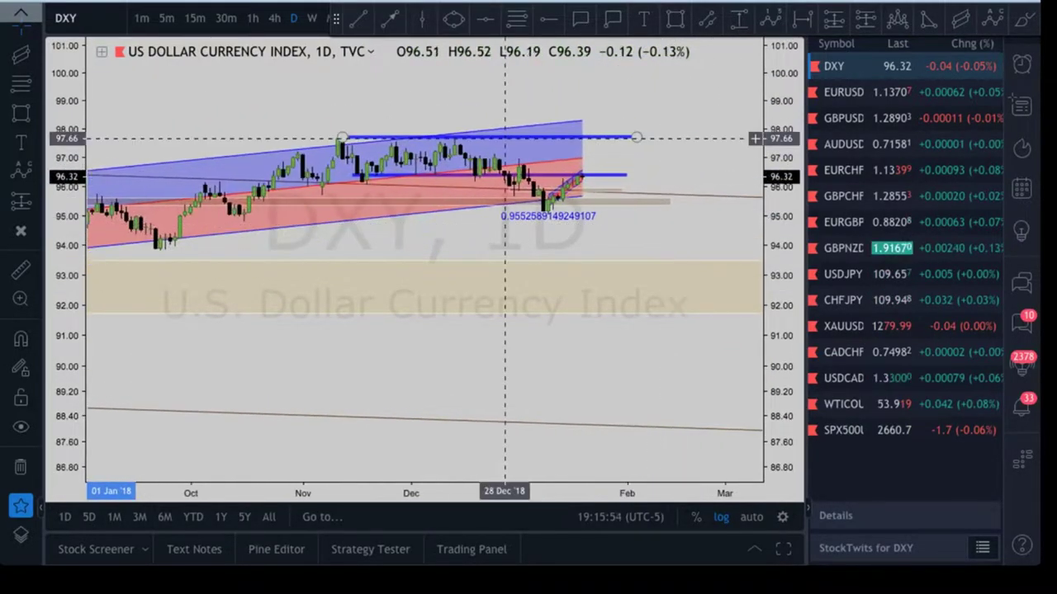
Compare the DXY hourly and 4-hour charts, viewing the rising regression channel against the blue levels and brown zones
left_click(251, 18)
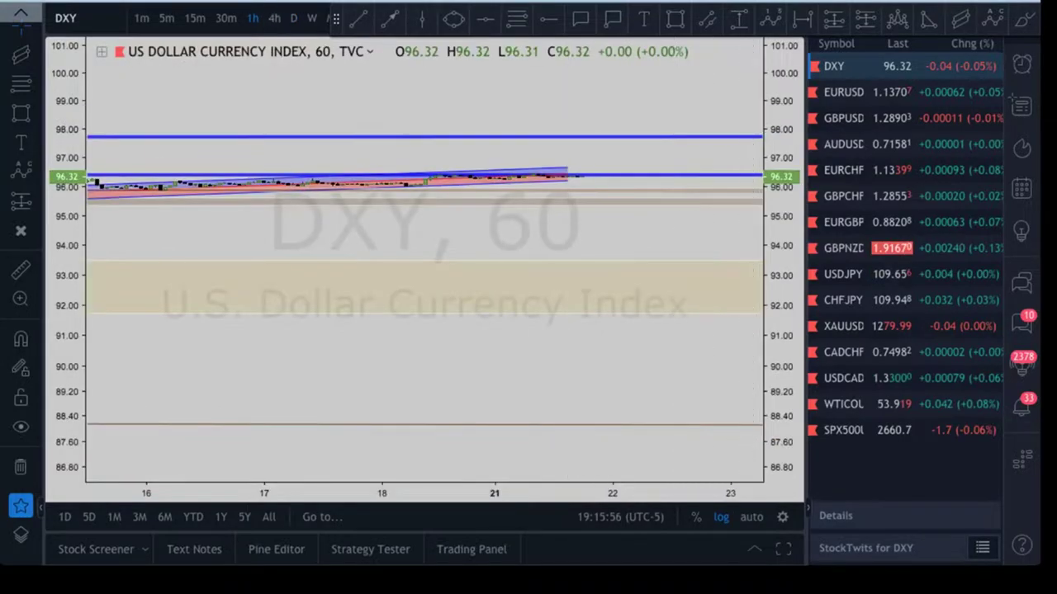
scroll(677, 313, "down", 5)
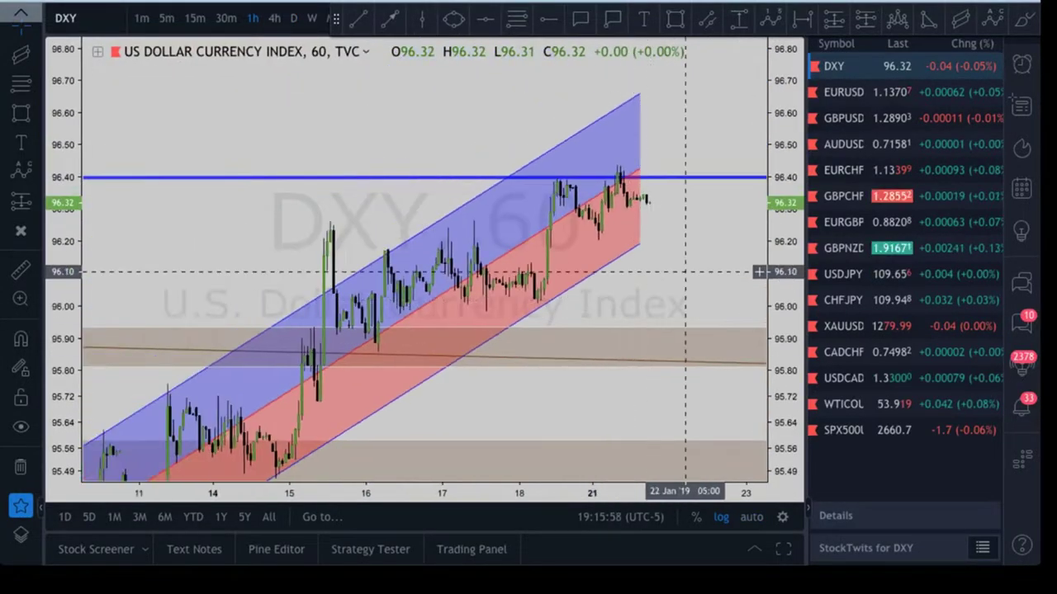
left_click(274, 18)
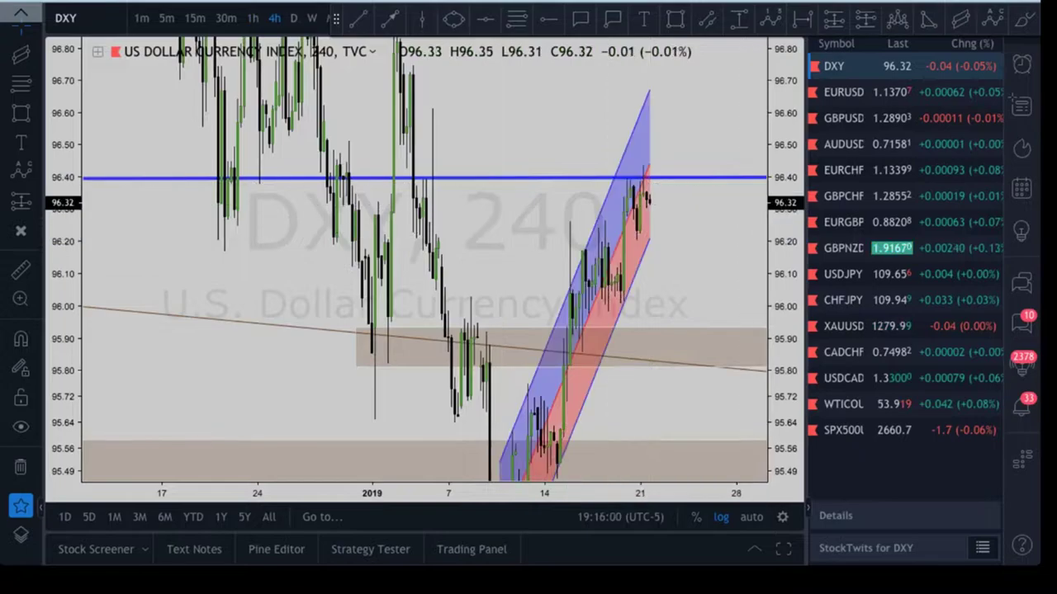
scroll(738, 273, "down", 4)
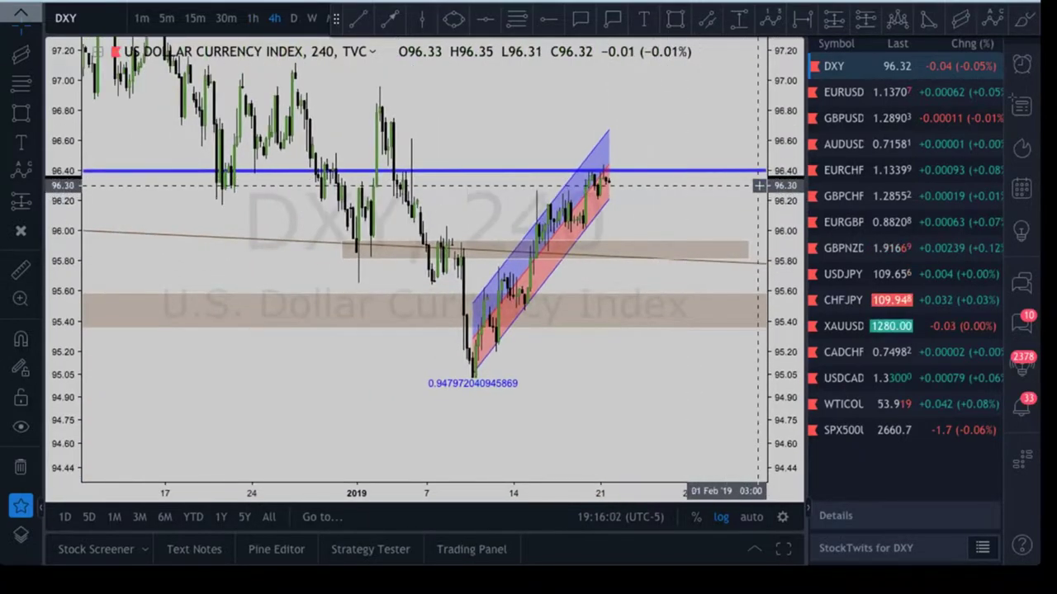
left_click_drag(782, 167, 783, 358)
left_click_drag(623, 367, 596, 356)
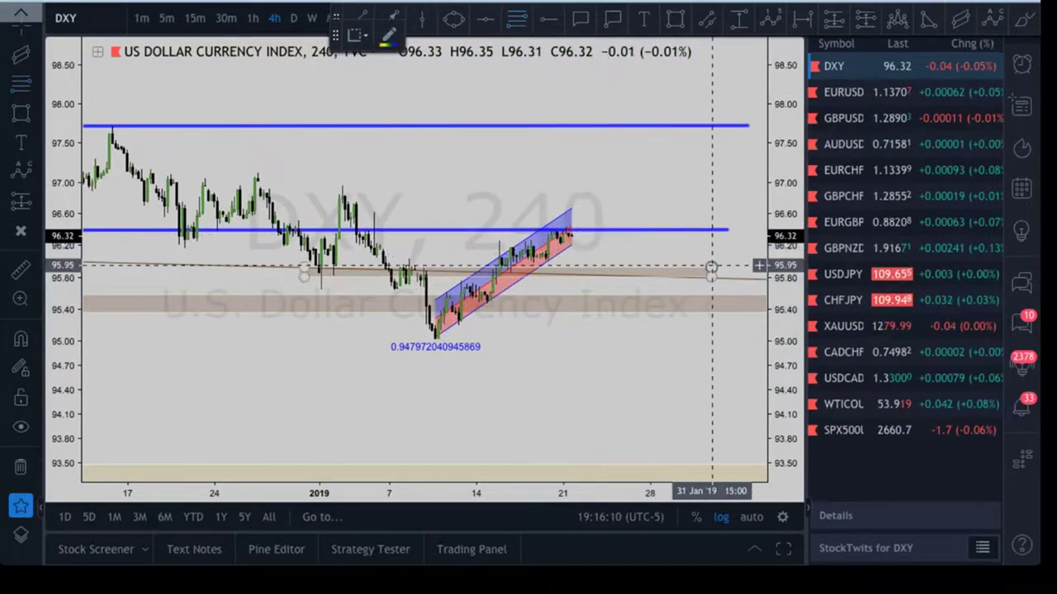
Open the EURUSD 4-hour chart and frame the January descending channel together with its green and blue levels
left_click(866, 93)
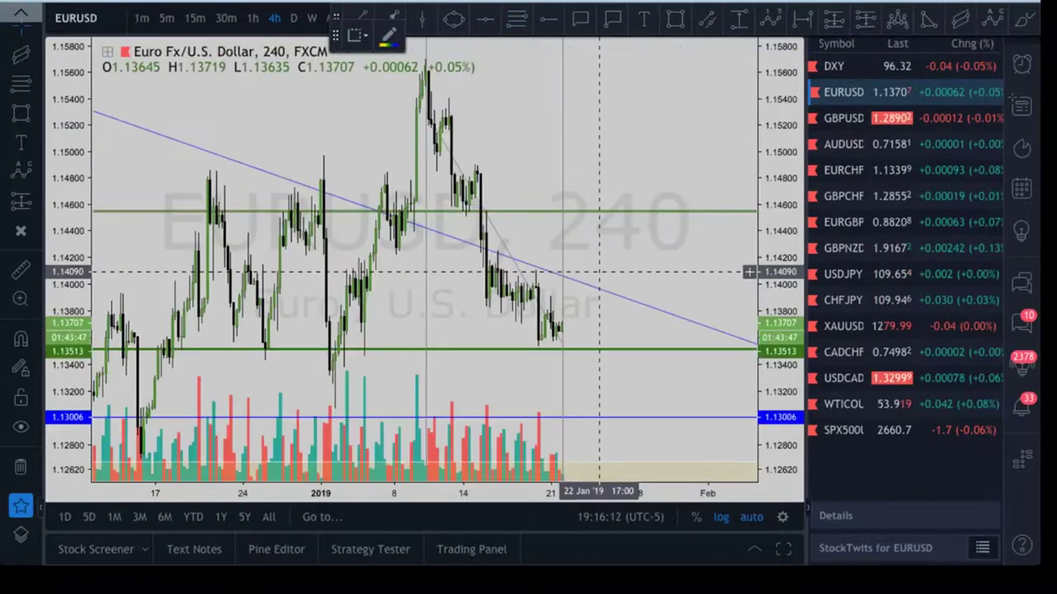
scroll(653, 257, "down", 6)
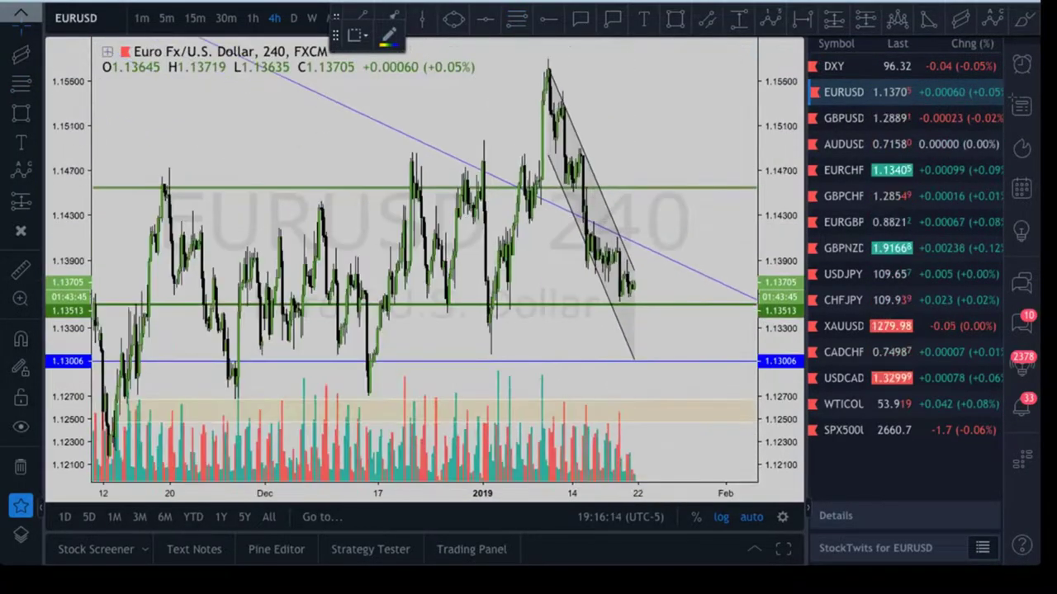
scroll(694, 359, "up", 4)
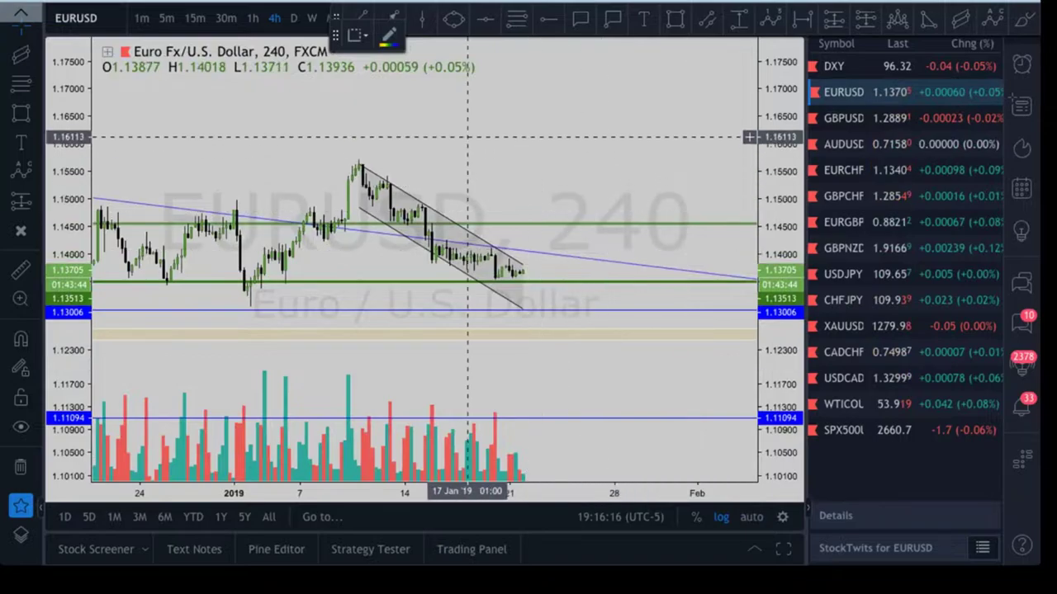
left_click_drag(460, 135, 518, 156)
left_click_drag(578, 140, 566, 140)
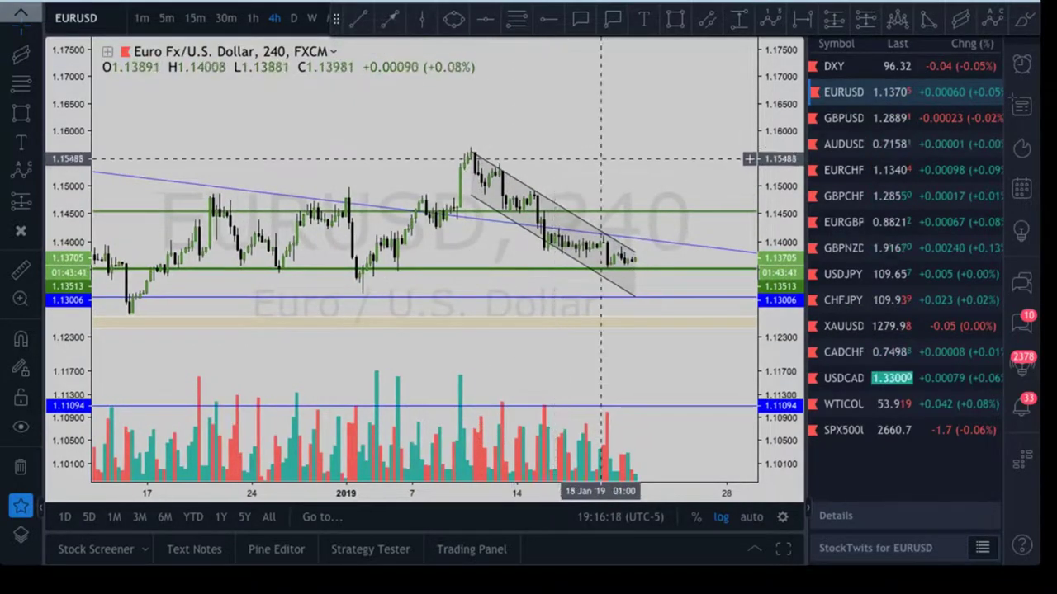
scroll(667, 187, "down", 1)
left_click_drag(654, 157, 615, 144)
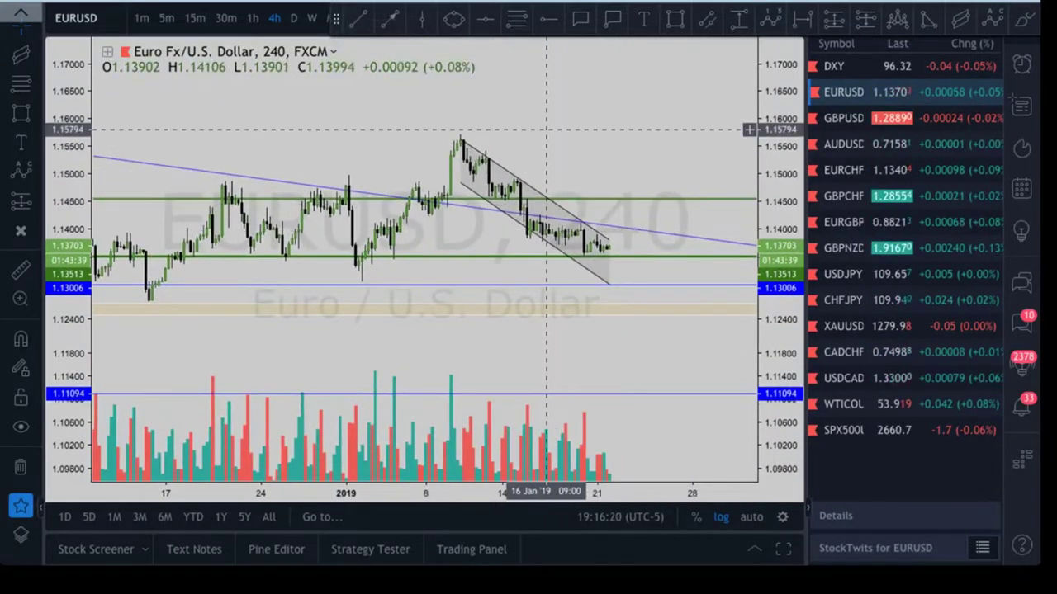
Draw an arrow along the January rally, from about 1.1311 on 2 January to about 1.158 on 9 January 2019
left_click(390, 19)
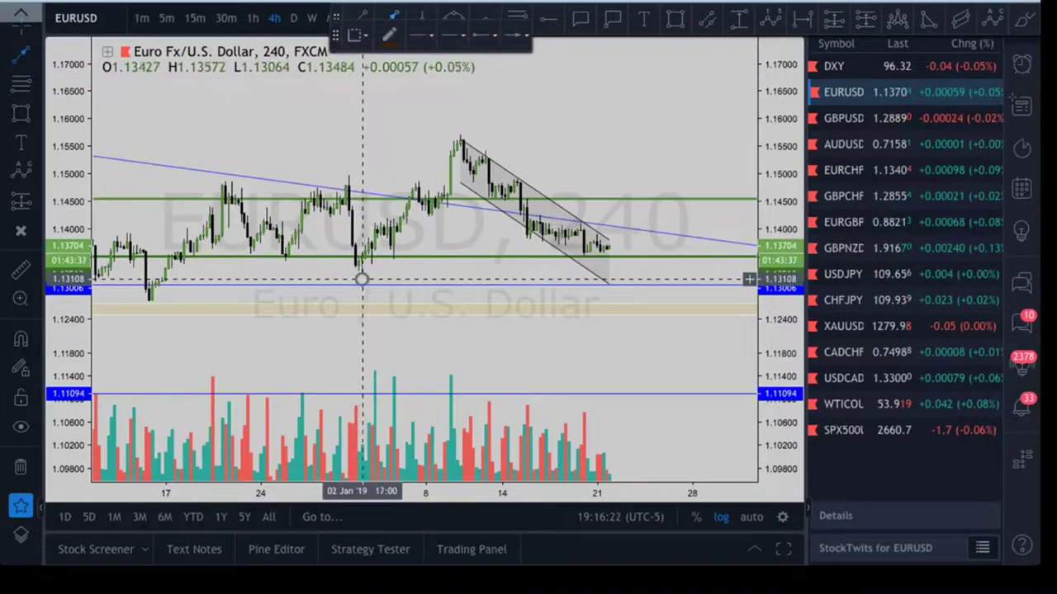
left_click_drag(362, 279, 443, 131)
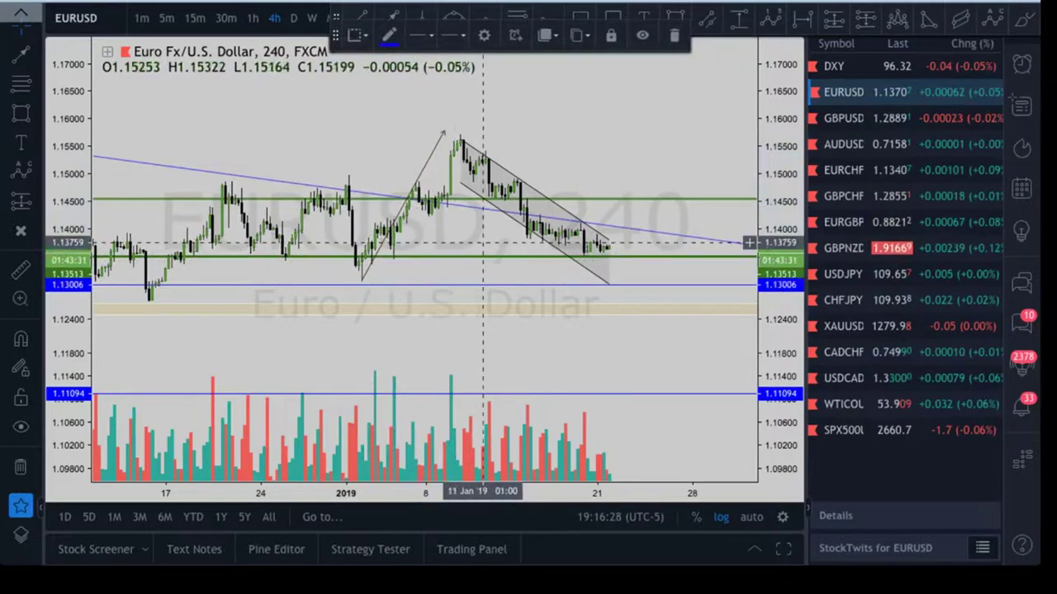
left_click(499, 93)
Draw a Fibonacci retracement from about 1.1308 on 2 January to about 1.1571 on 24 January 2019
left_click(516, 18)
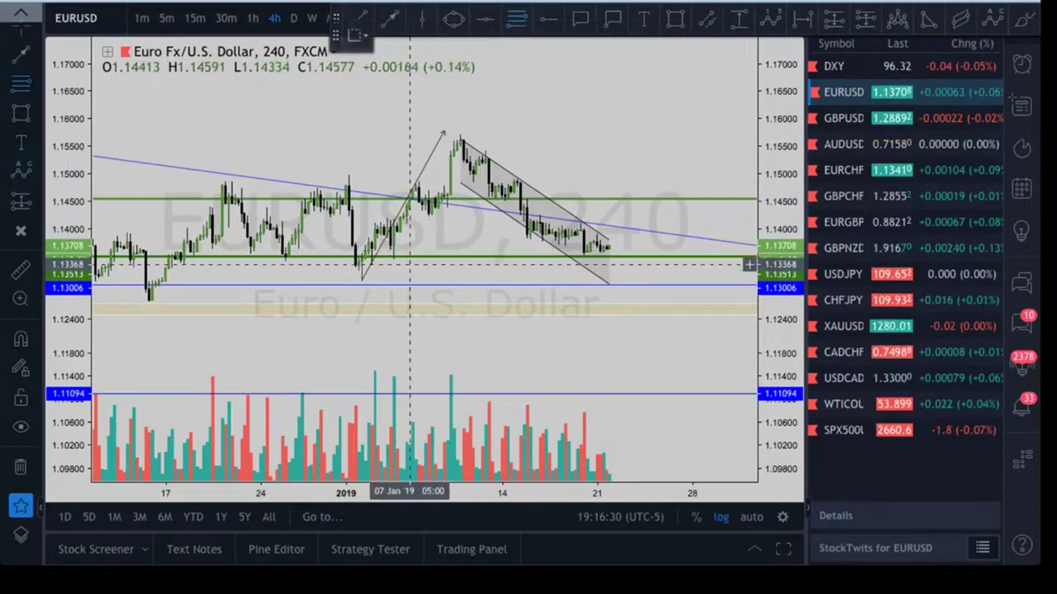
left_click(361, 281)
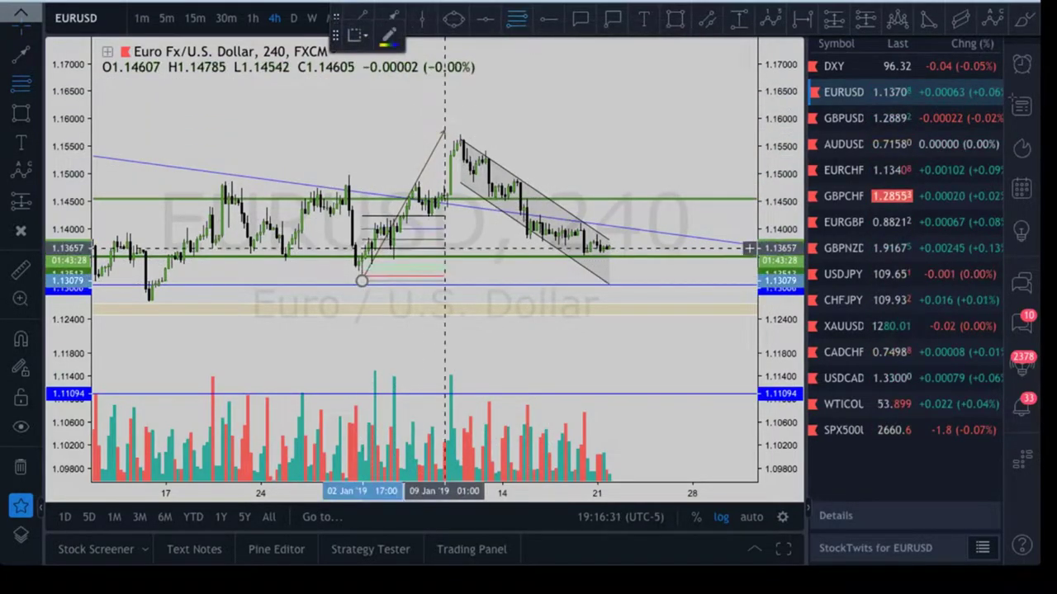
left_click(665, 134)
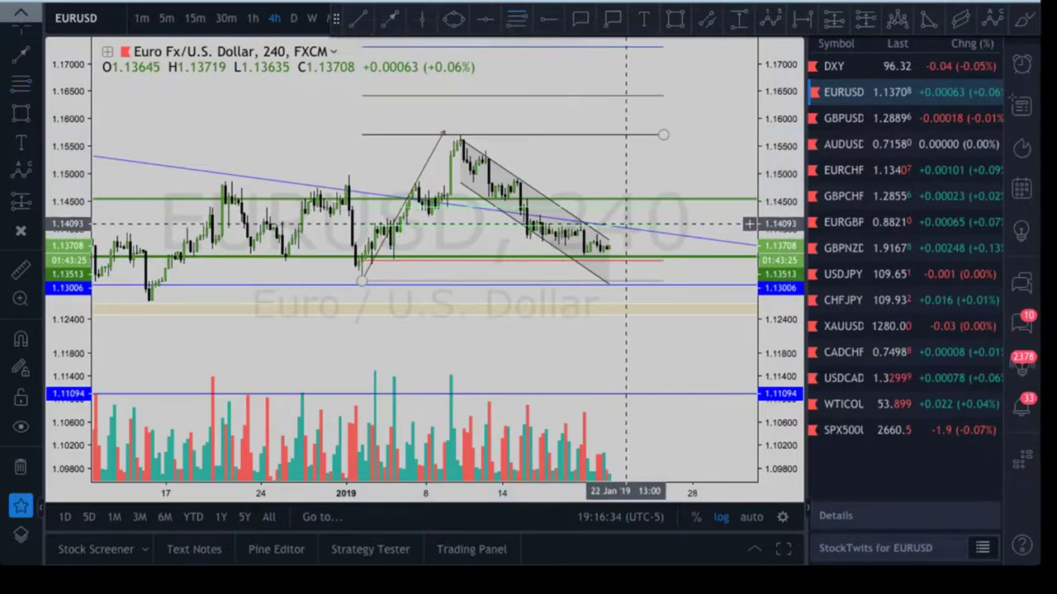
Inspect the Fibonacci retracement's level settings without changing them, and delete the retracement from the chart
left_click(453, 261)
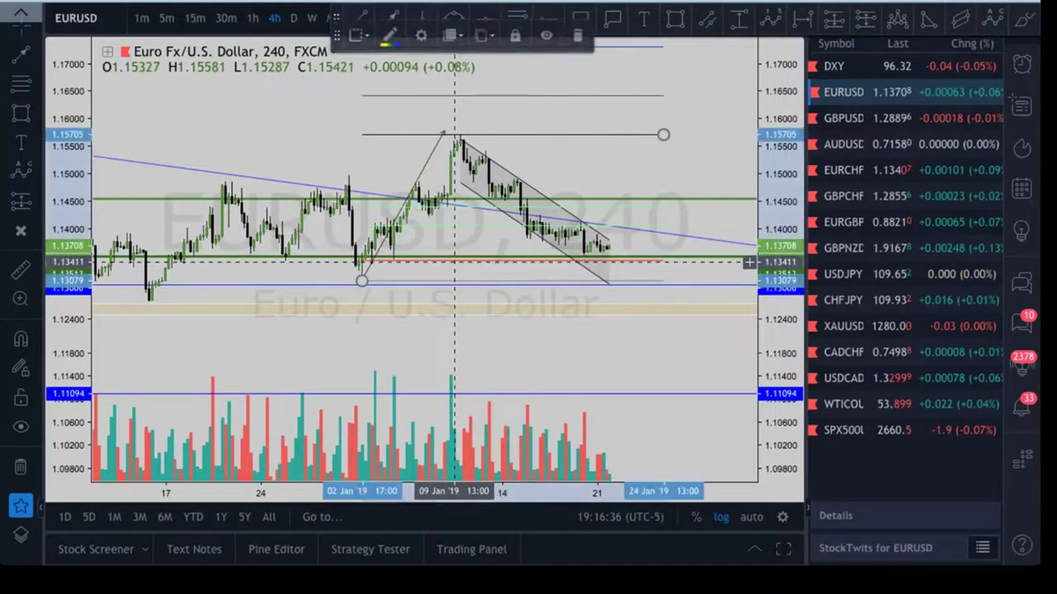
double_click(453, 261)
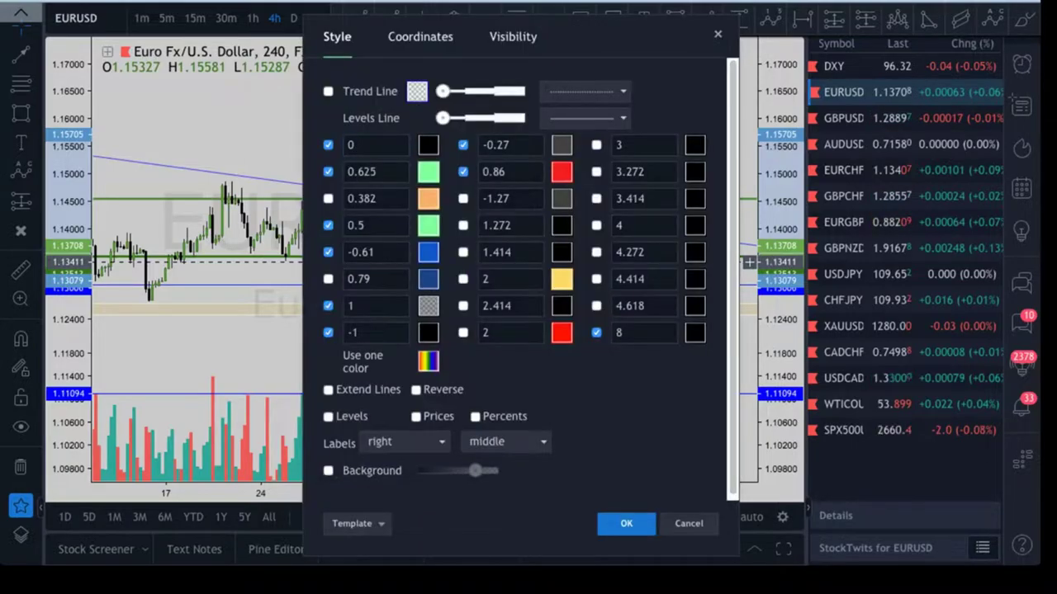
left_click(688, 524)
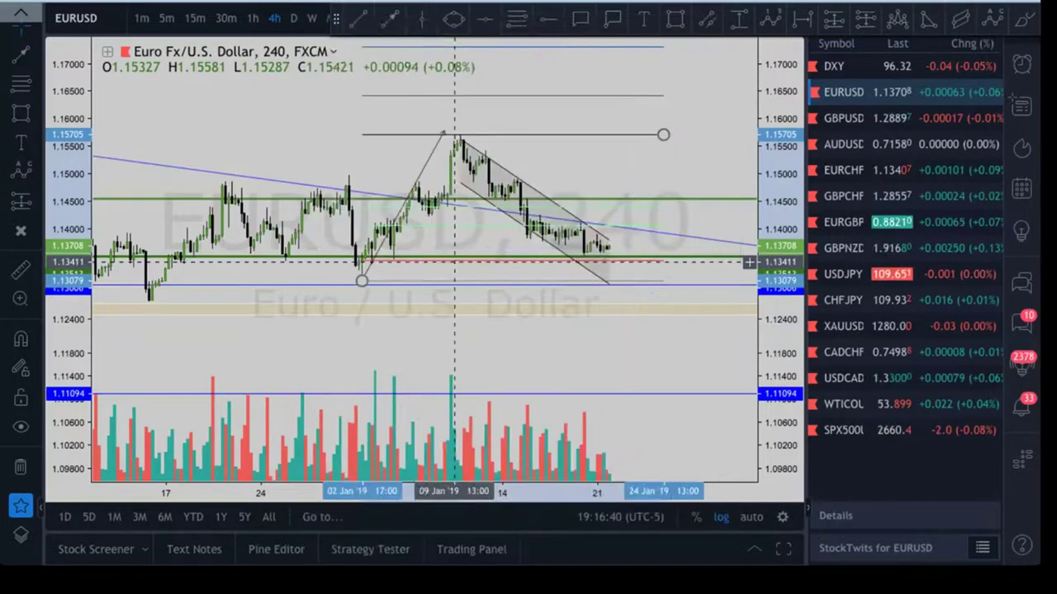
left_click(579, 35)
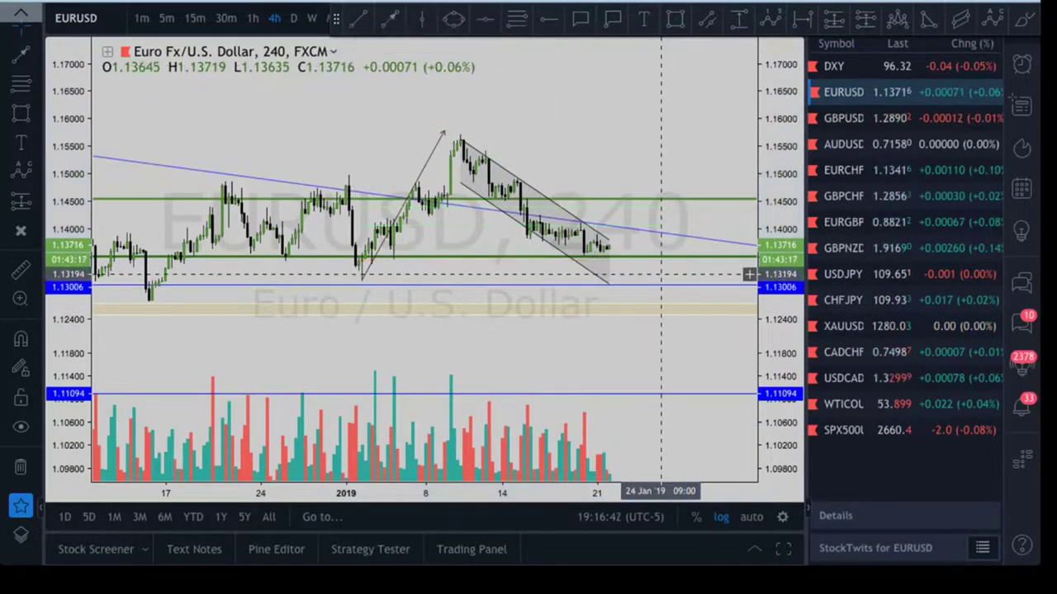
Examine the EURUSD 4-hour descending channel against the price range and support levels back to November
scroll(639, 327, "up", 1)
scroll(638, 326, "down", 5)
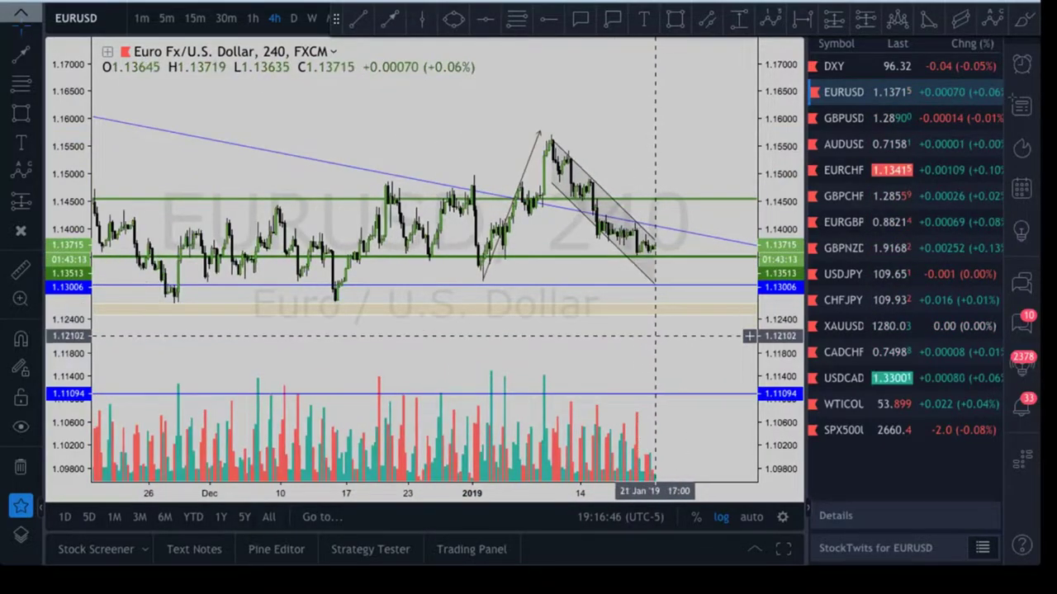
scroll(661, 327, "up", 4)
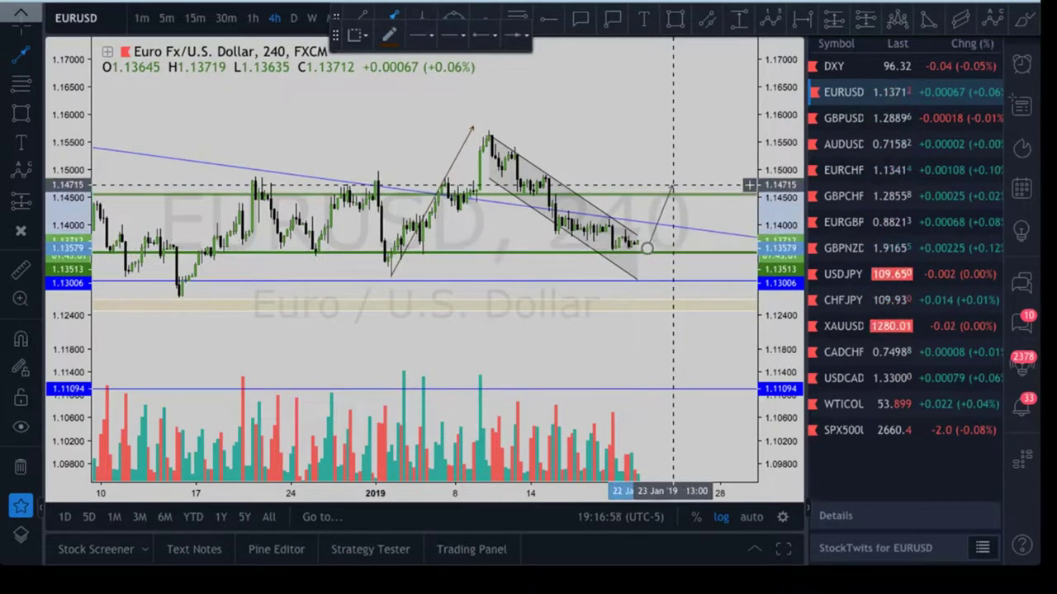
scroll(677, 182, "down", 5)
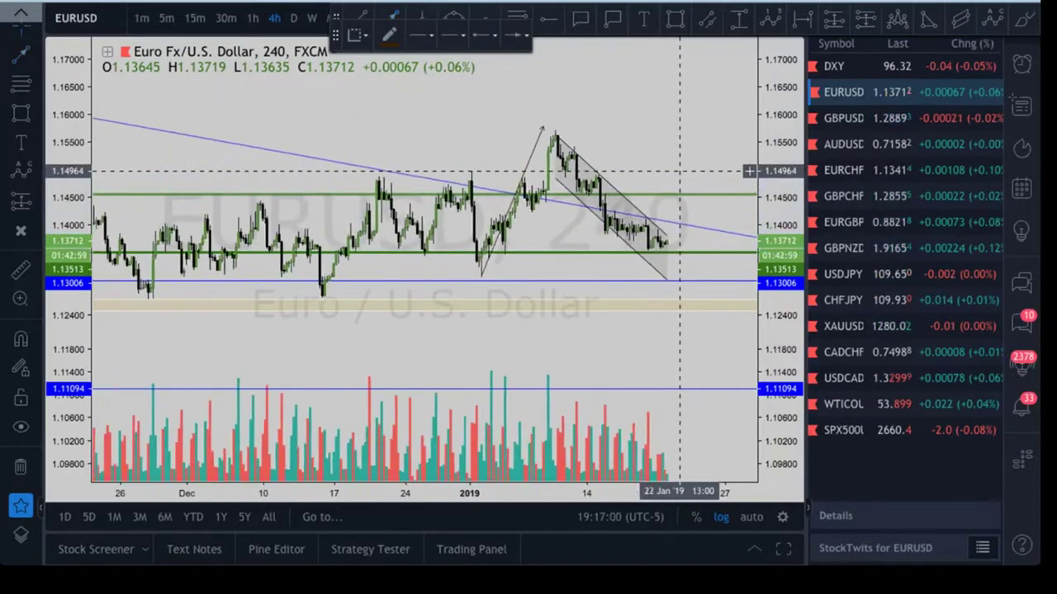
scroll(678, 170, "down", 3)
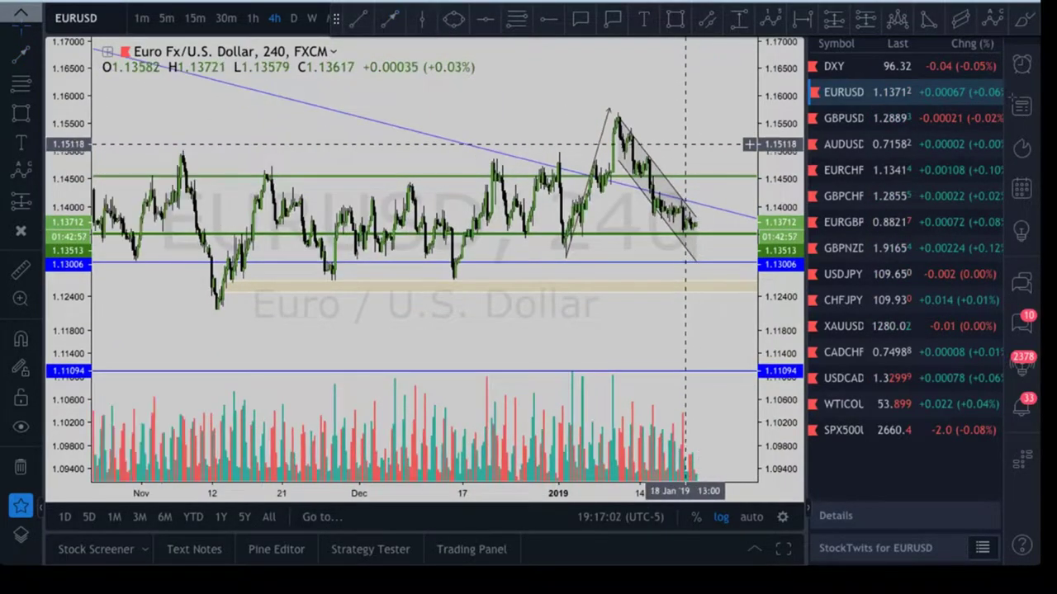
left_click_drag(715, 142, 686, 185)
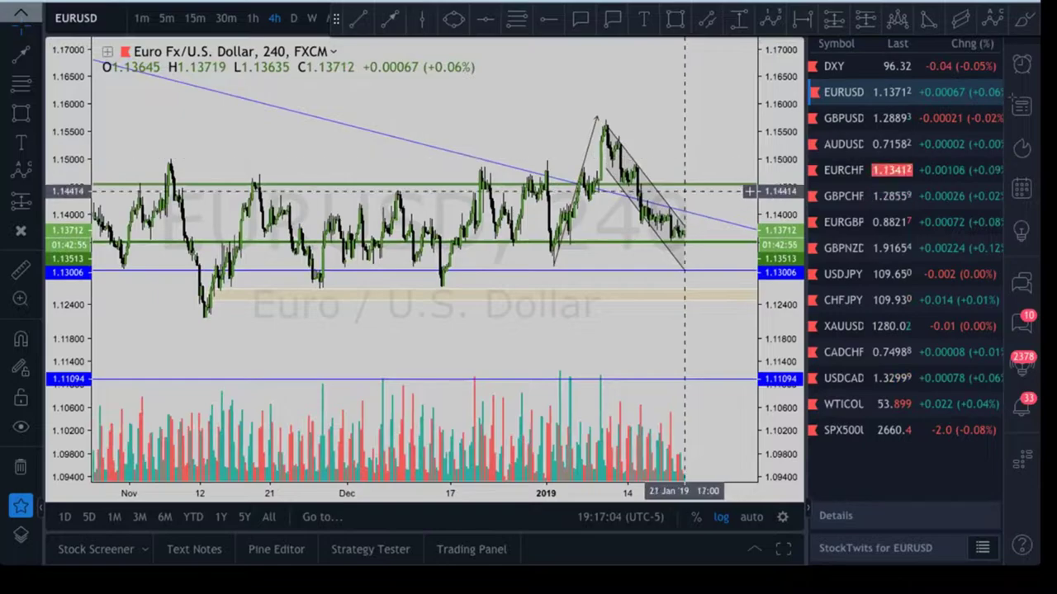
scroll(668, 260, "up", 5)
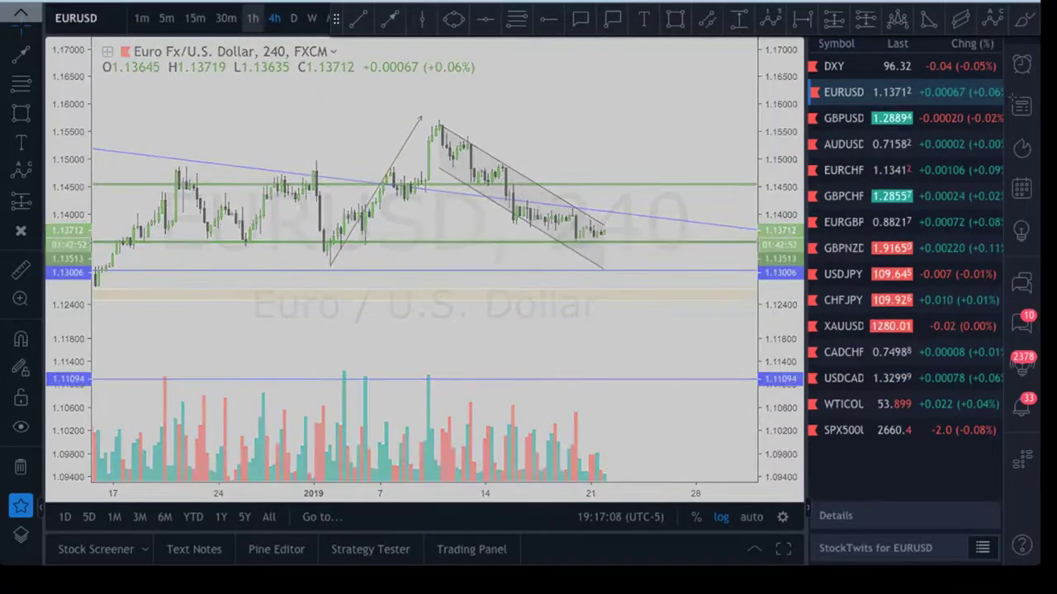
On the EURUSD 30-minute chart, draw a thin rectangle zone at about 1.1385 from 15 January to late 22 January 2019
left_click(225, 19)
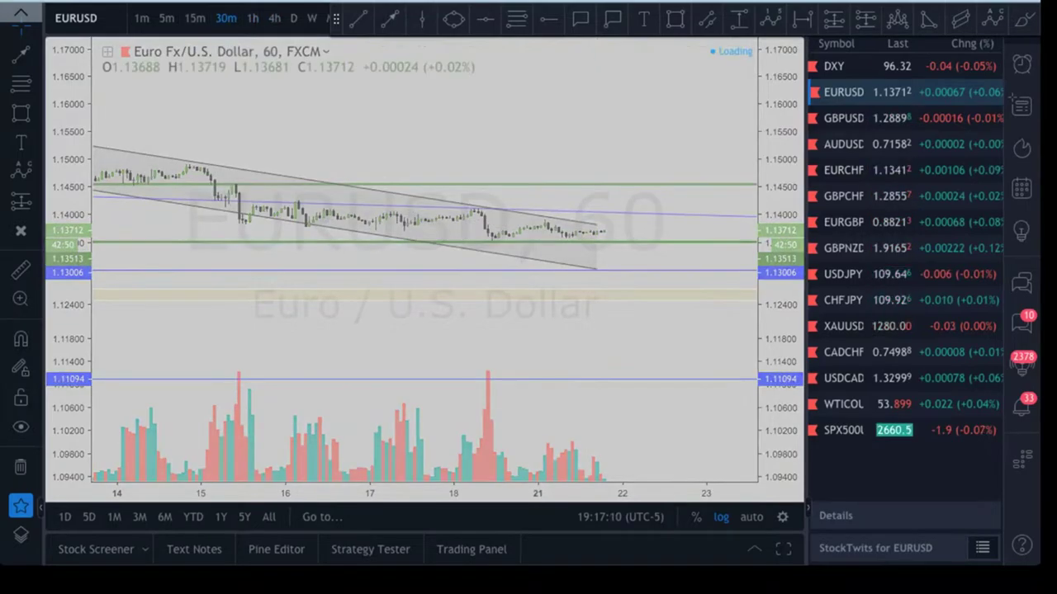
scroll(726, 317, "down", 5)
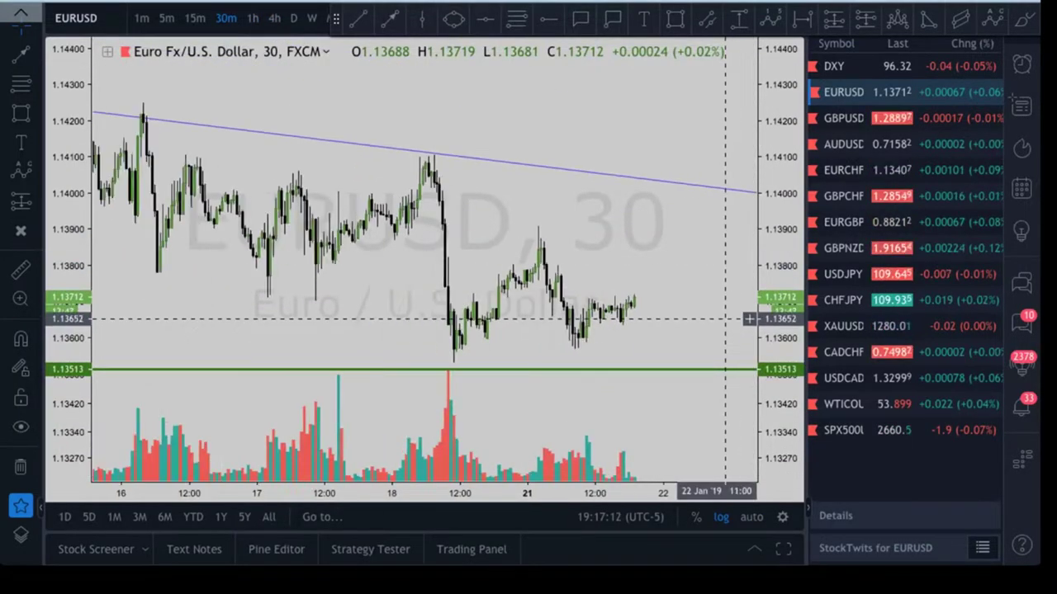
scroll(727, 317, "down", 1)
left_click_drag(696, 278, 639, 295)
left_click_drag(781, 233, 781, 384)
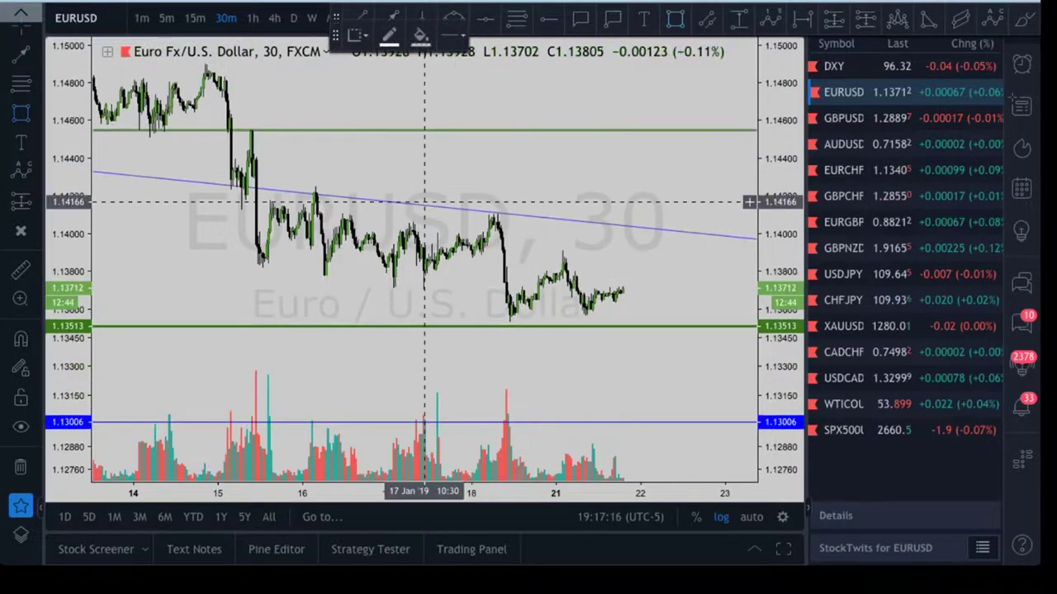
mouse_move(243, 263)
left_mouse_down()
mouse_move(712, 263)
mouse_move(669, 286)
mouse_move(565, 283)
left_mouse_up()
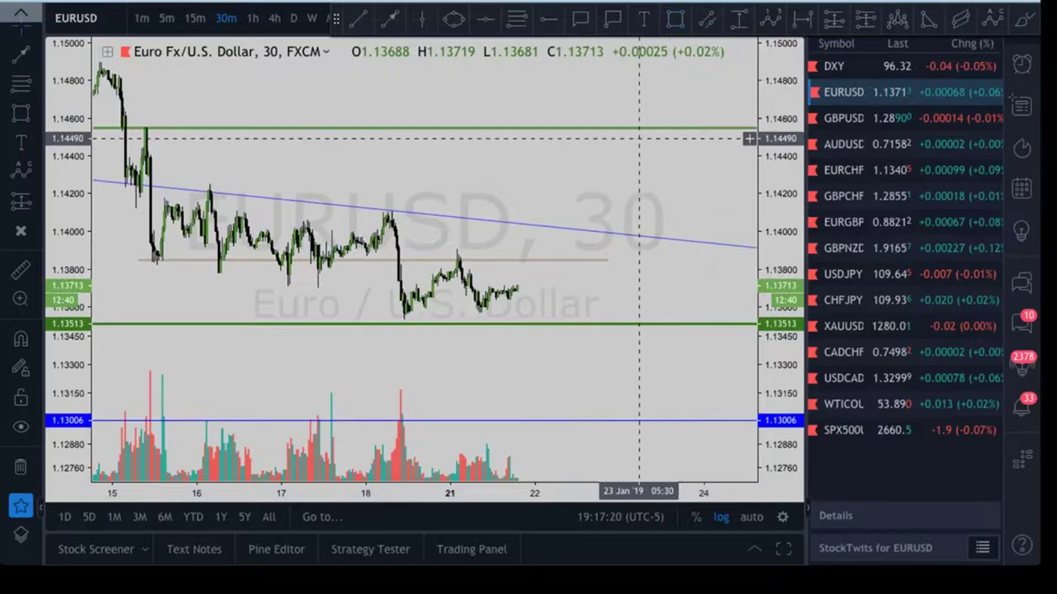
Draw a rising projection arrow from the latest candles at about 1.1367 to about 1.1399, just below the falling blue trendline
left_click(391, 19)
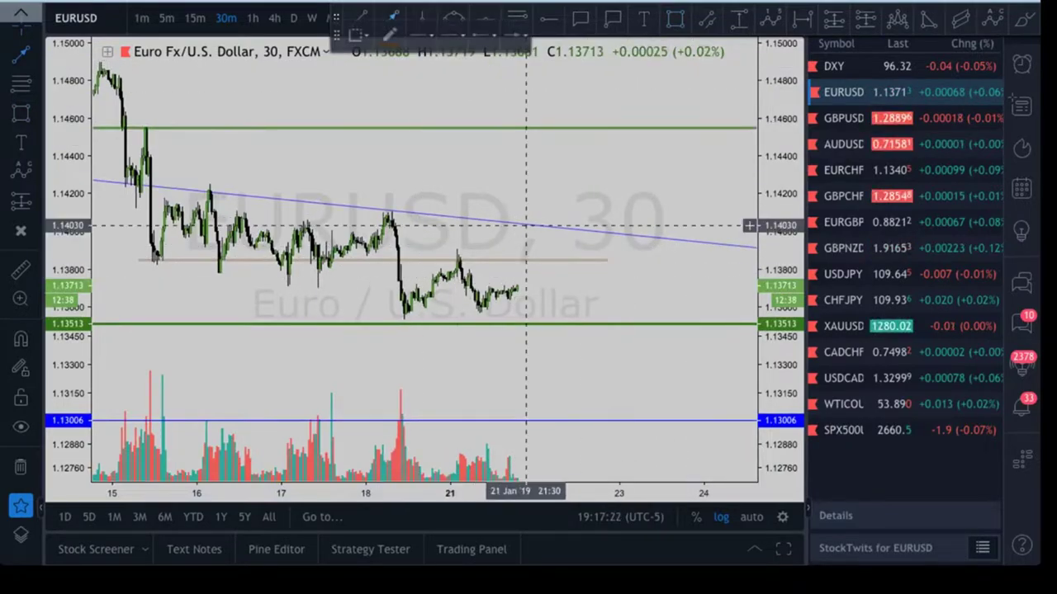
left_click(529, 294)
left_click(556, 233)
left_click(518, 113)
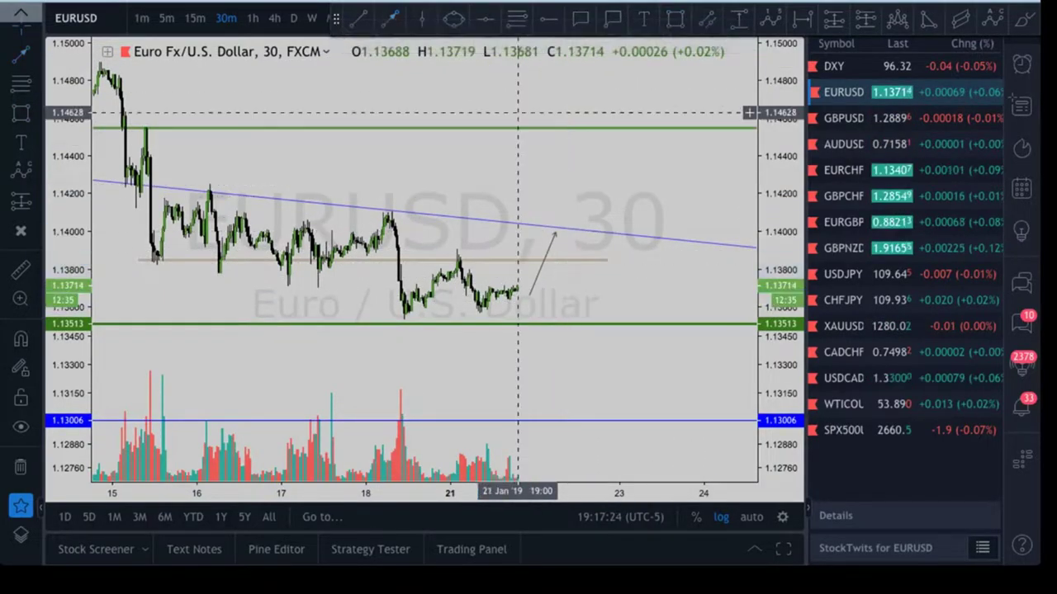
Draw a pullback arrow from the first projection arrow's tip at about 1.1399 down to the thin zone at about 1.1386
left_click(391, 18)
left_click(559, 234)
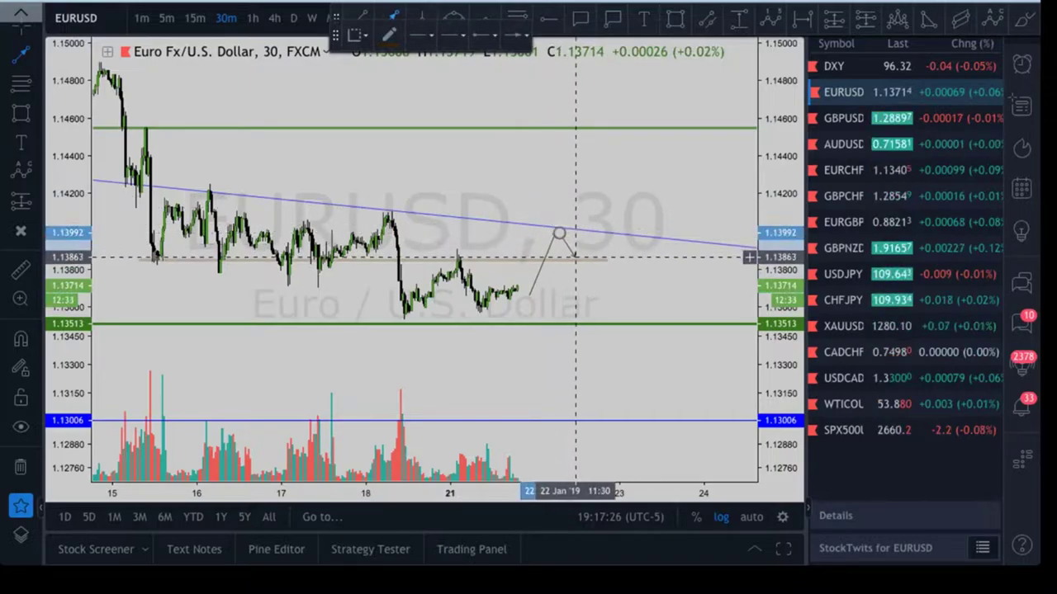
double_click(576, 257)
key("Escape")
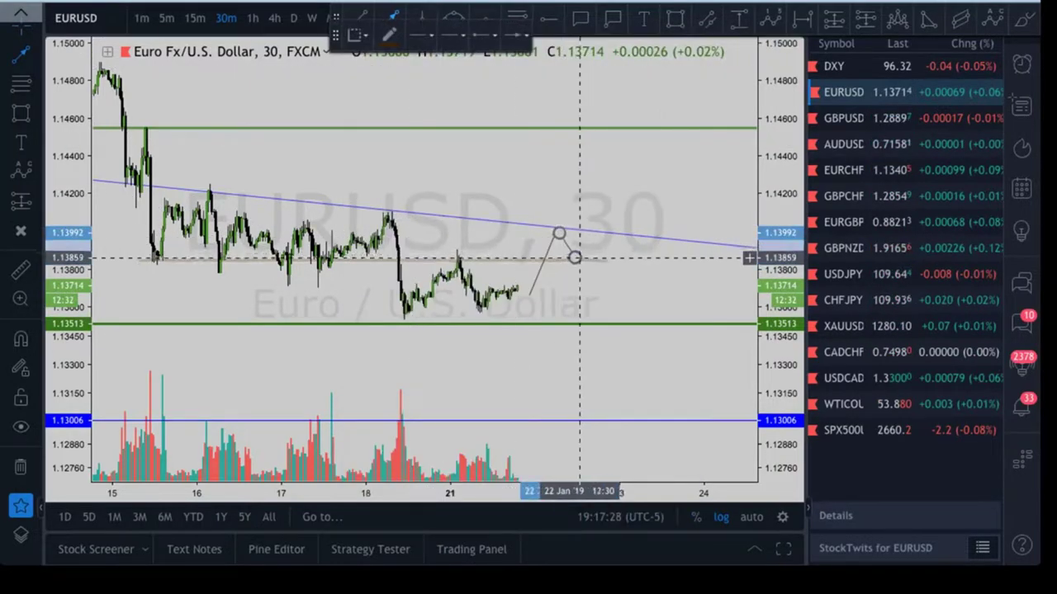
Draw a second rising arrow from about 1.1386 through the falling trendline, extending its tip to about 1.142
double_click(595, 224)
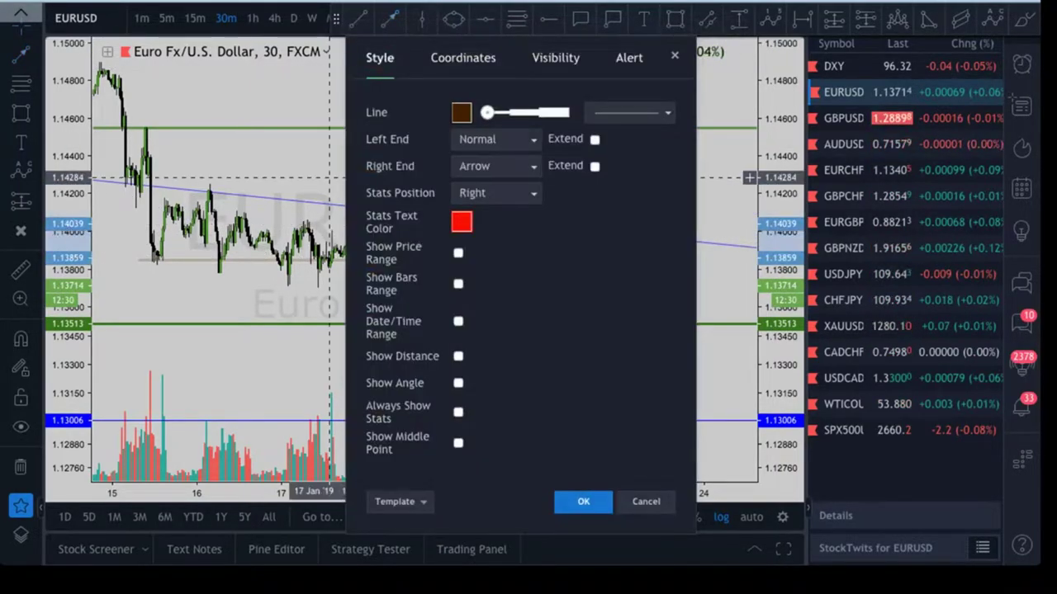
key("Escape")
left_click_drag(595, 223, 596, 195)
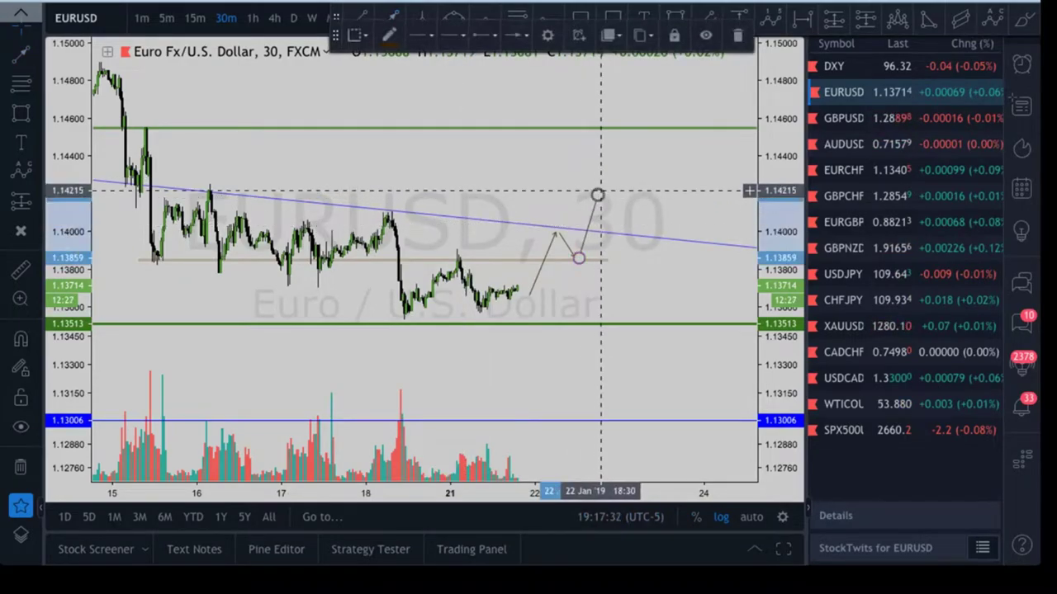
Extend the last rising arrow on the EURUSD 30-minute chart up to about 1.145, just under the upper green line
scroll(630, 205, "down", 8)
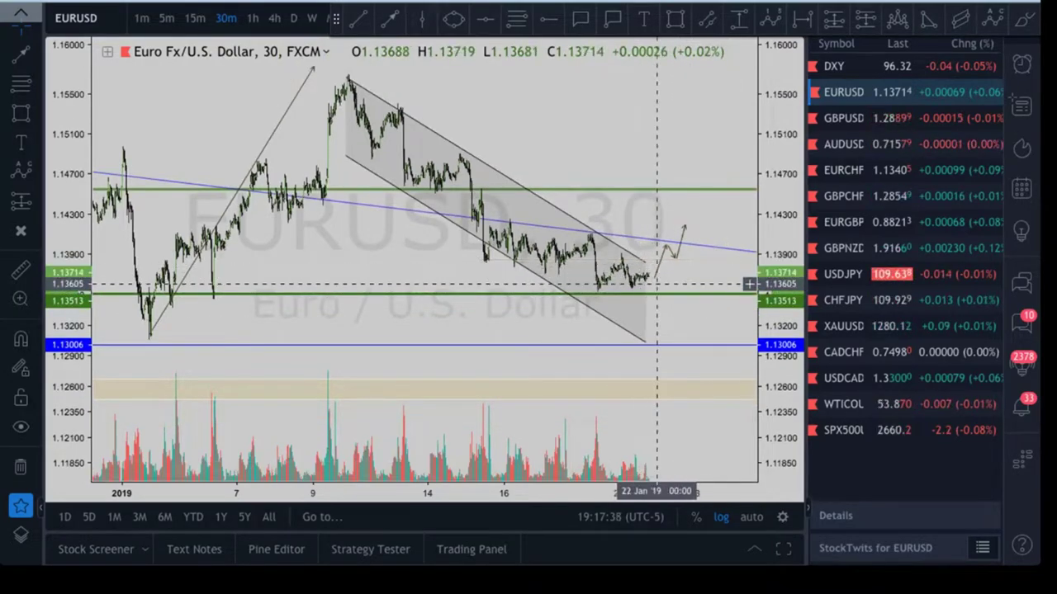
double_click(699, 198)
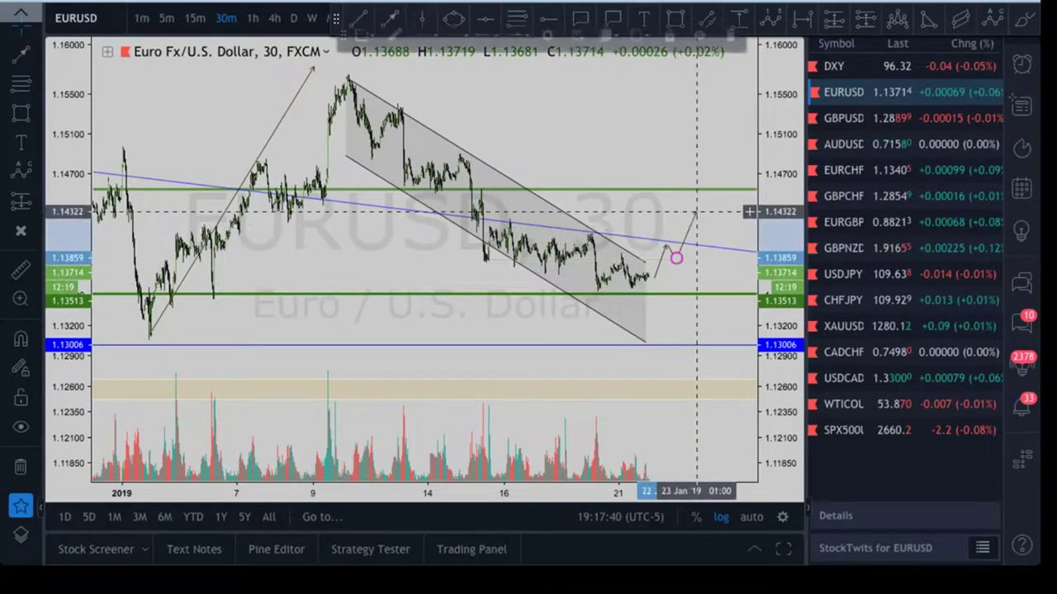
scroll(701, 195, "down", 4)
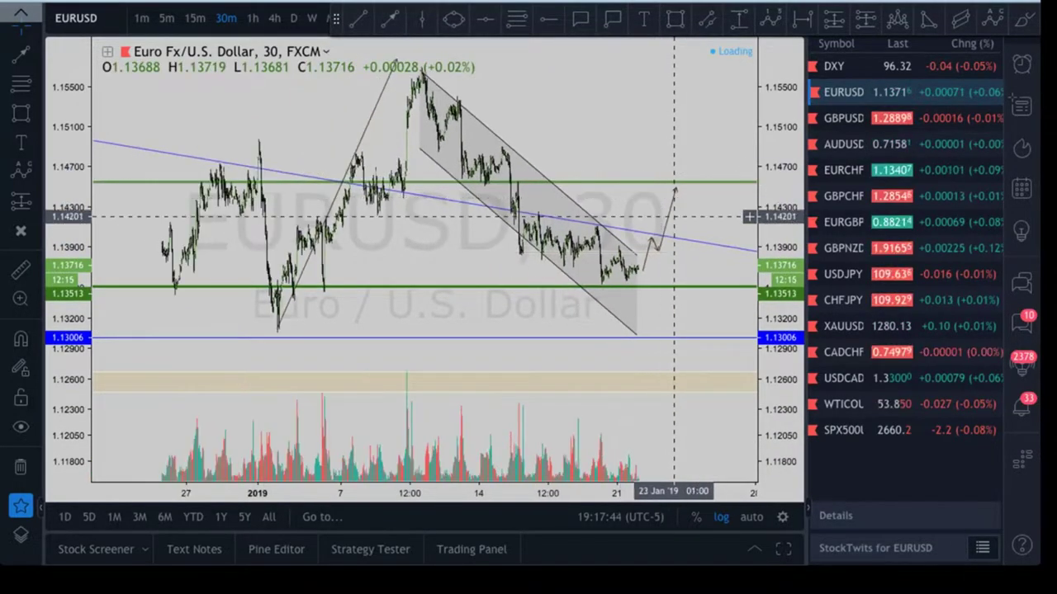
On the US Dollar Index 4-hour chart, draw a falling projection arrow from about 96.43 at the latest candles to about 95.7
left_click(908, 66)
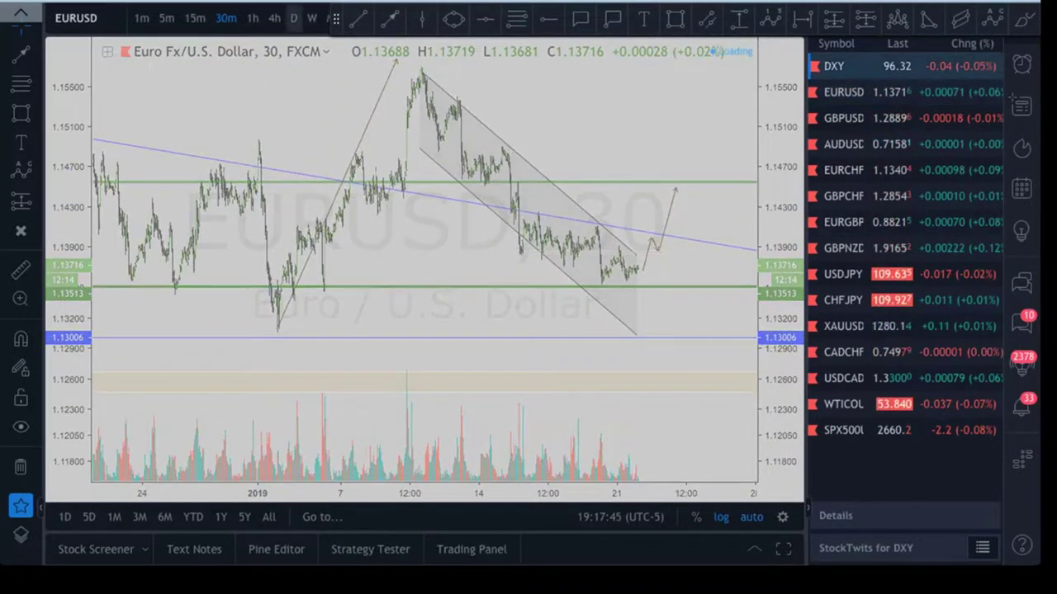
left_click(275, 18)
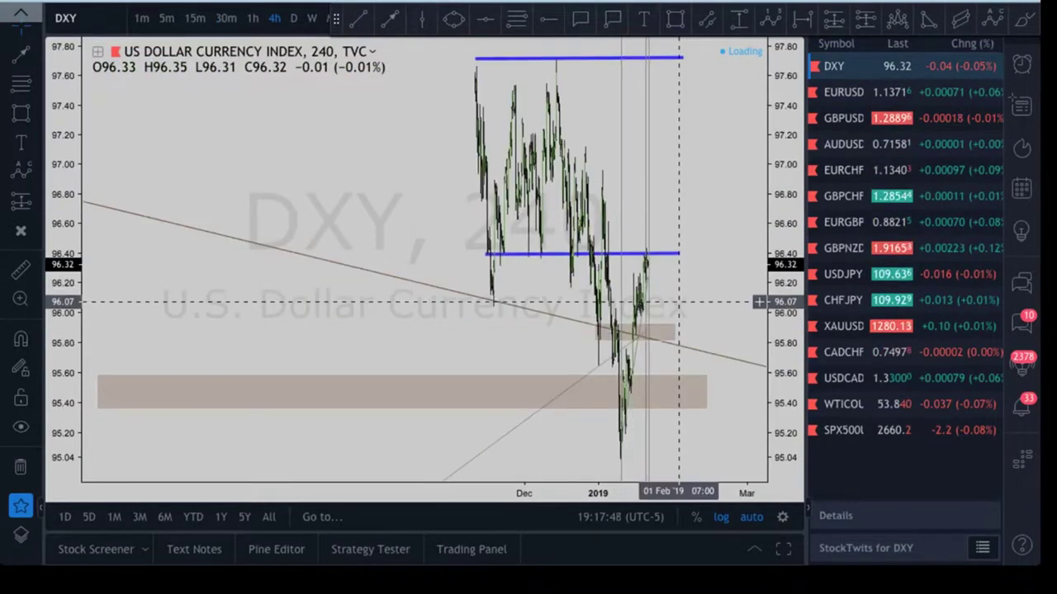
scroll(679, 308, "down", 4)
scroll(678, 308, "down", 4)
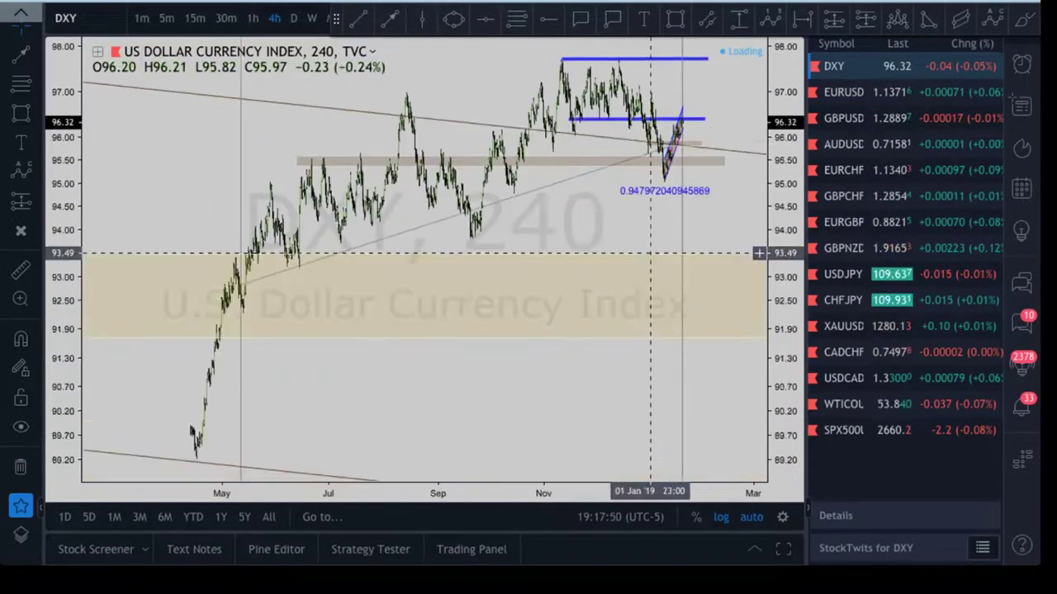
left_click_drag(607, 192, 462, 193)
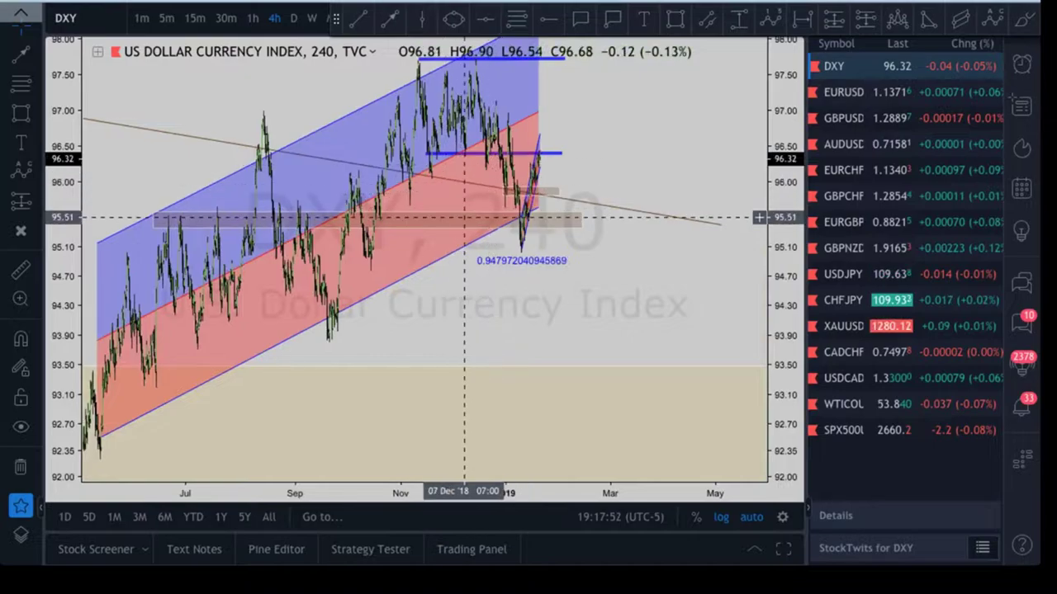
left_click_drag(502, 290, 541, 295)
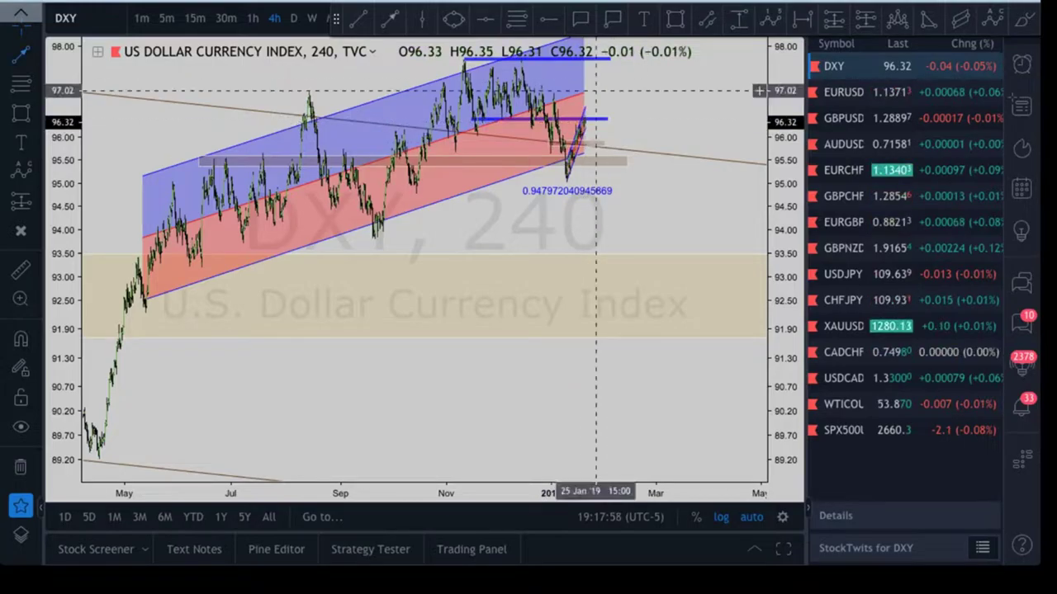
left_click(589, 116)
double_click(606, 152)
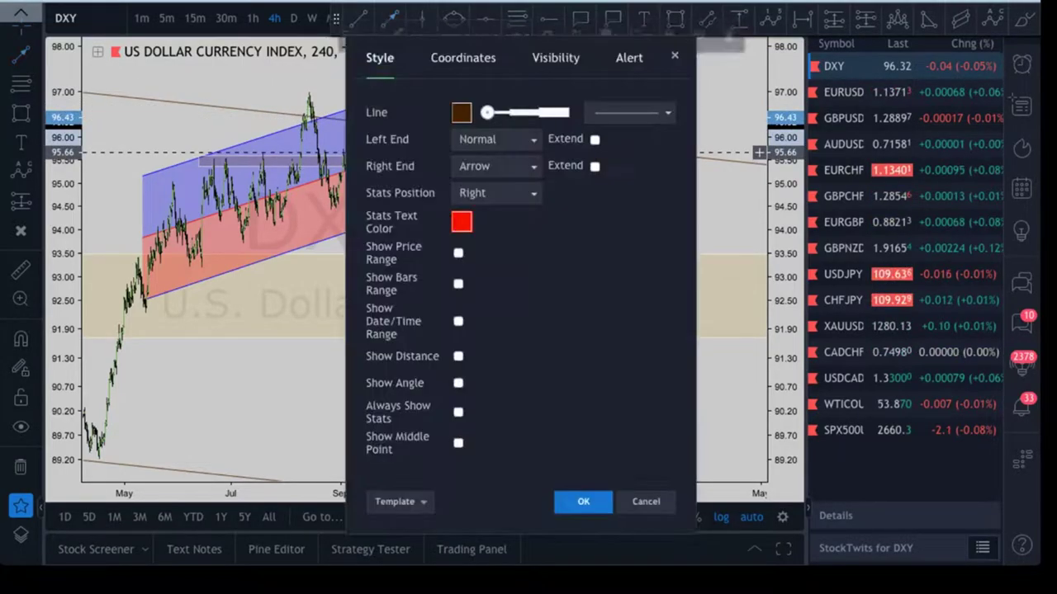
Turn on Extend Lines for the large rising regression channel that starts in May 2018
left_click(309, 245)
double_click(308, 245)
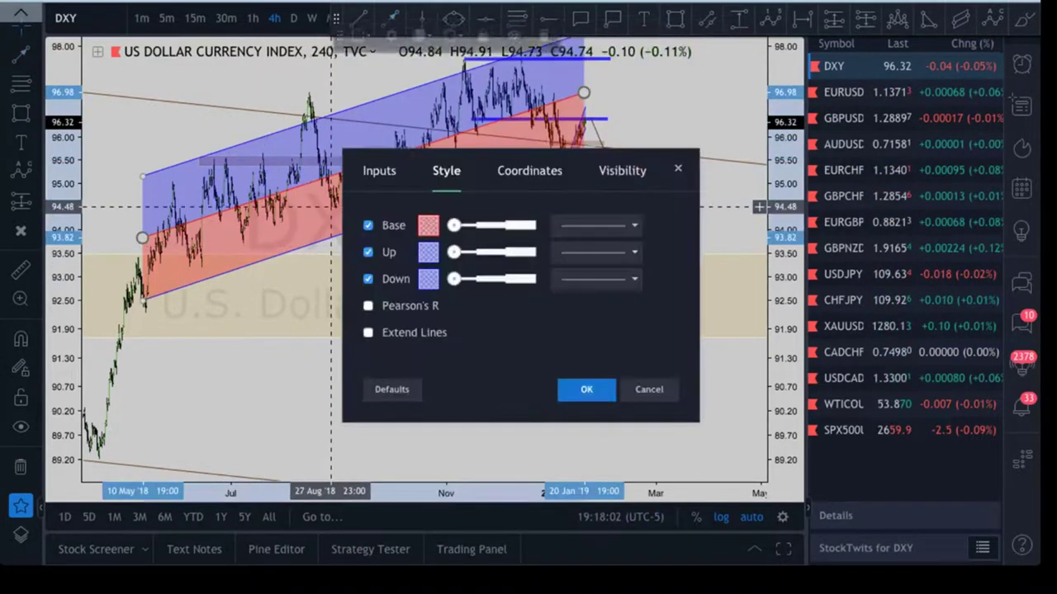
left_click(368, 332)
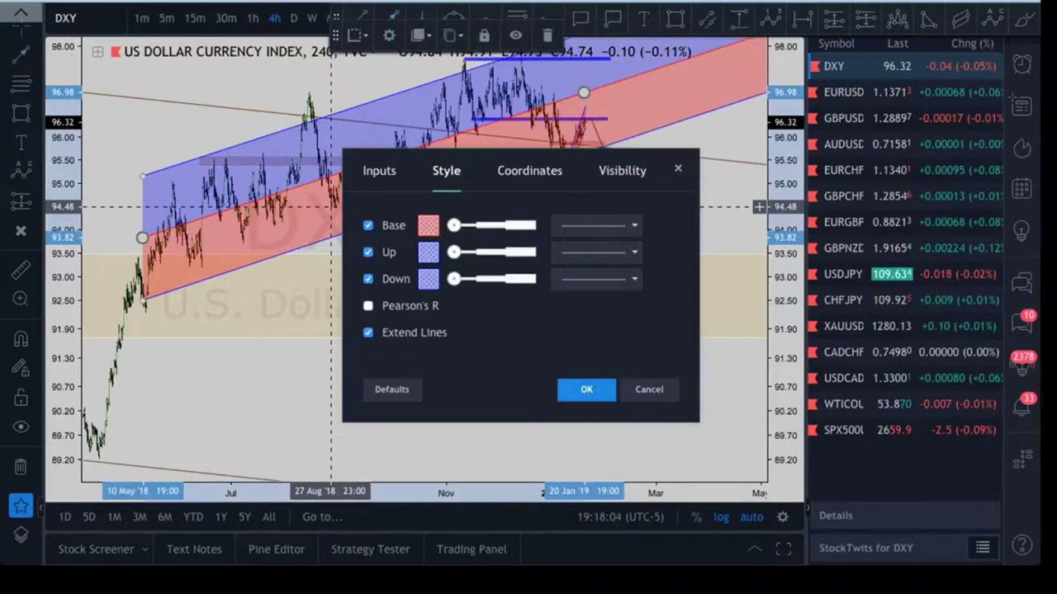
left_click(586, 388)
Move the falling arrow's tip to about 95.75, where the channel's lower line meets the falling brown trendline
left_click(607, 187)
scroll(605, 178, "up", 4)
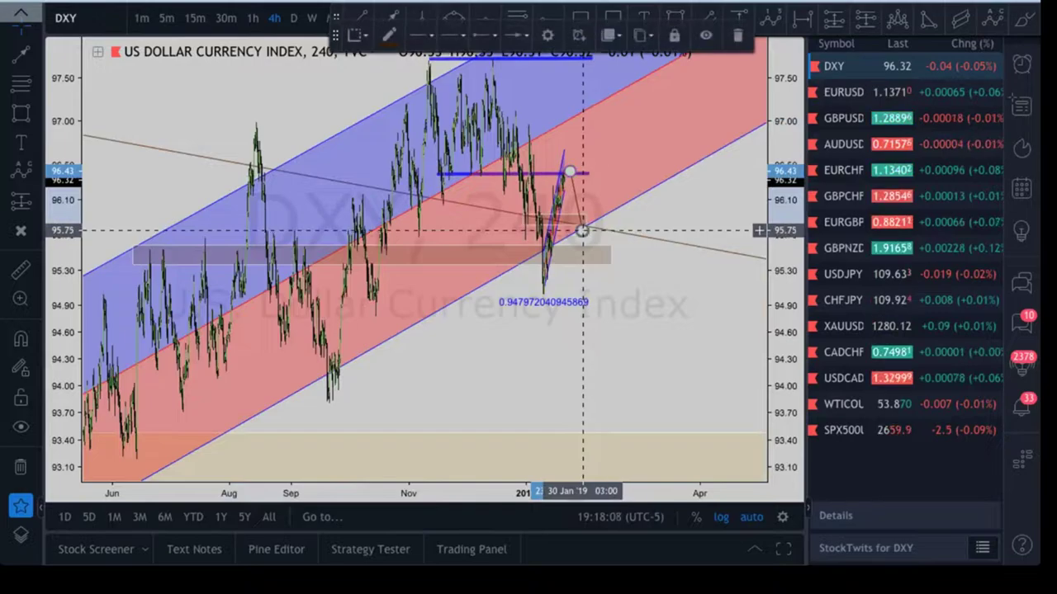
scroll(661, 278, "down", 3)
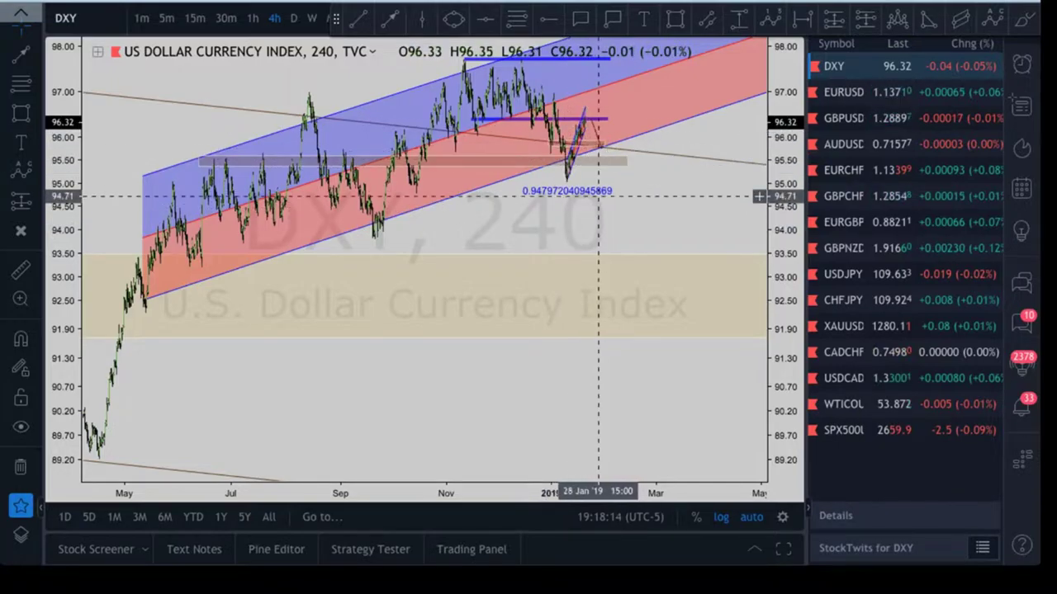
scroll(602, 203, "up", 5)
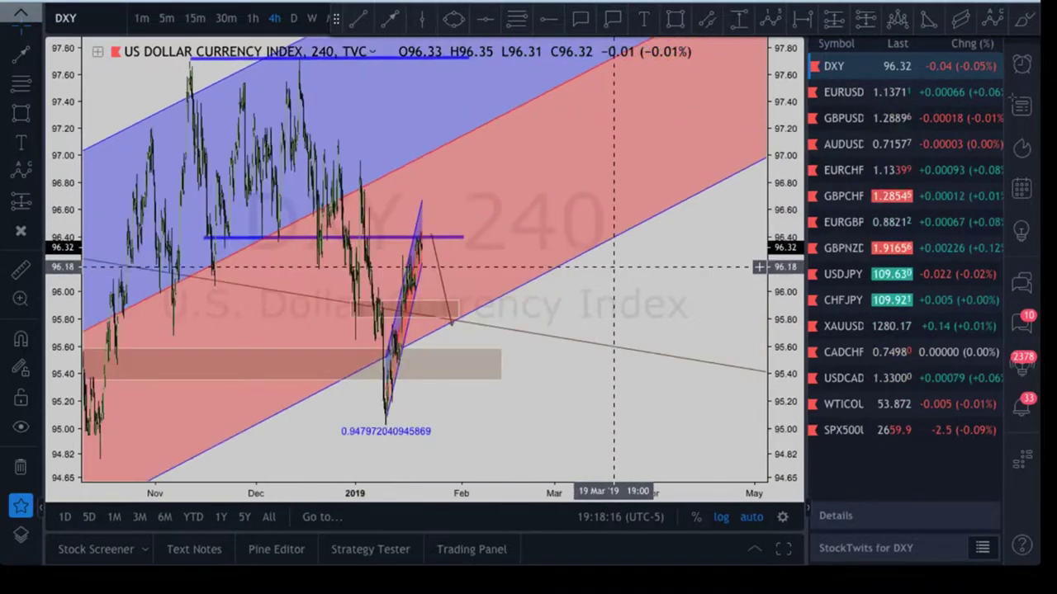
scroll(561, 330, "down", 5)
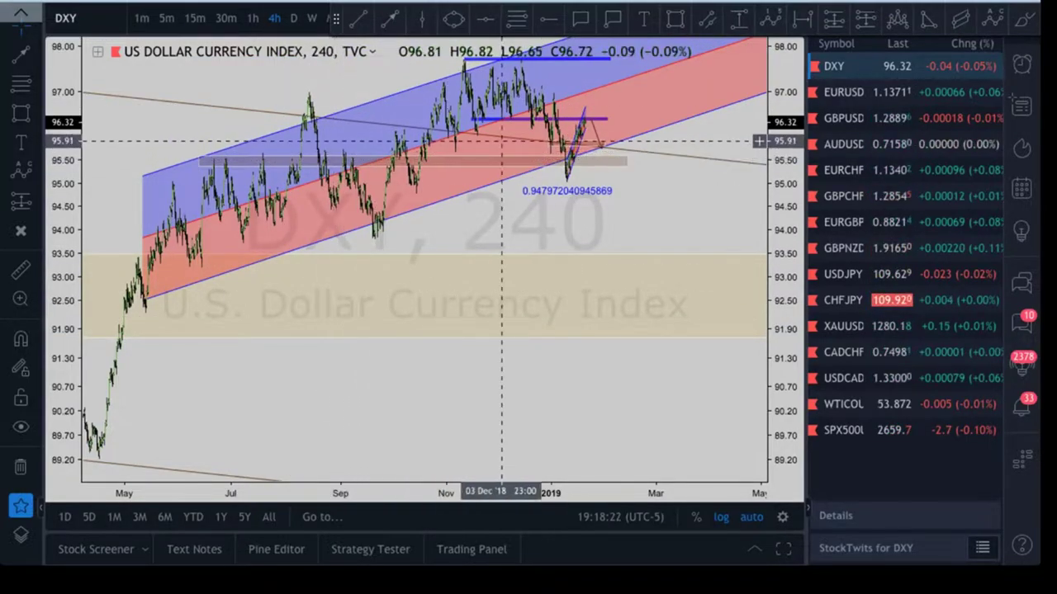
On the GBPUSD 4-hour chart, delete the drawing of short horizontal level lines around early January 2019
left_click(844, 118)
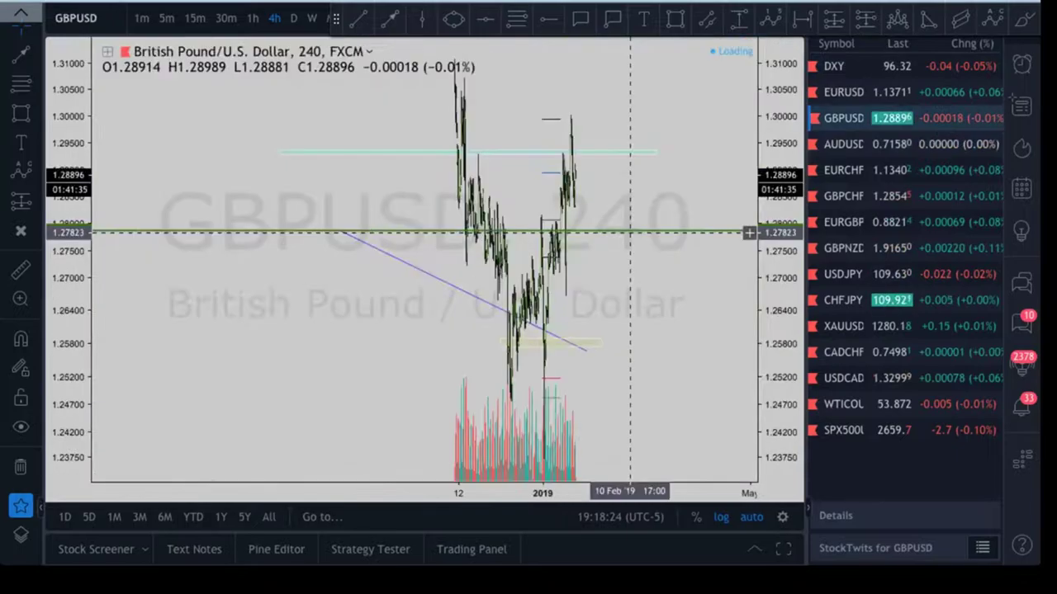
left_click_drag(559, 213, 644, 200)
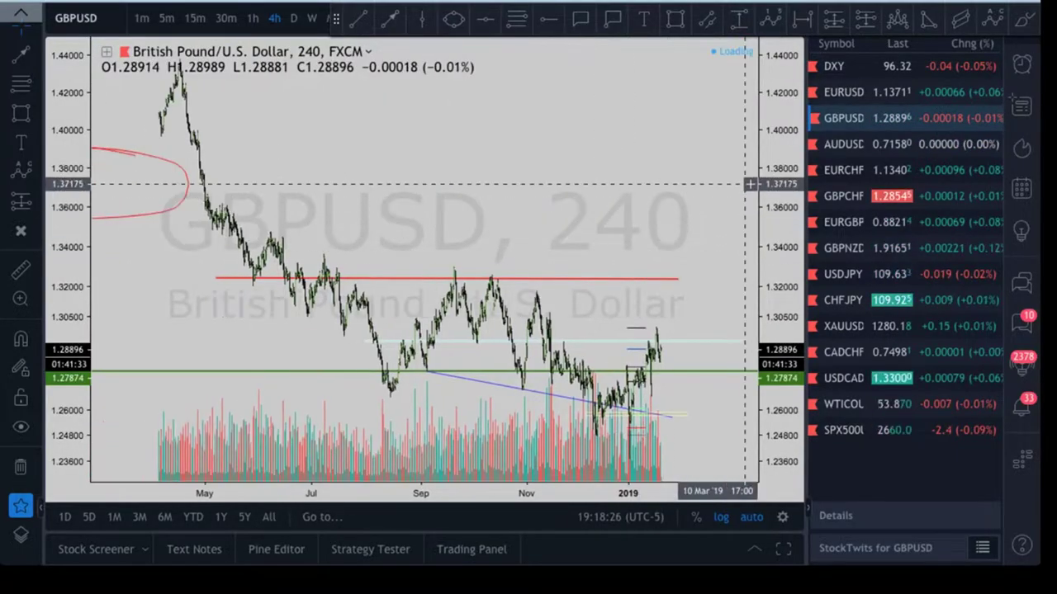
scroll(649, 169, "up", 5)
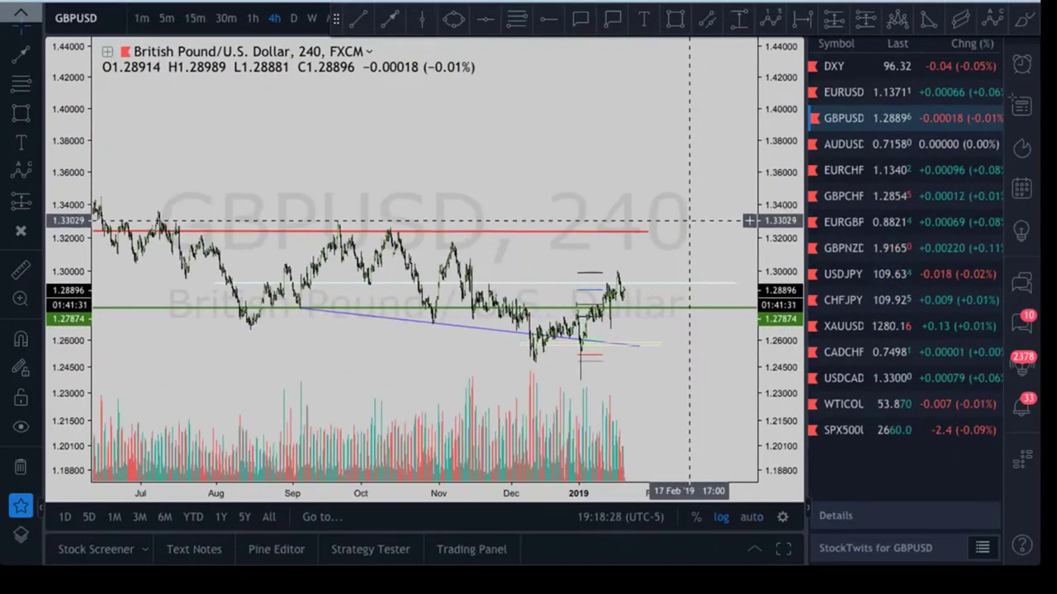
scroll(649, 168, "up", 3)
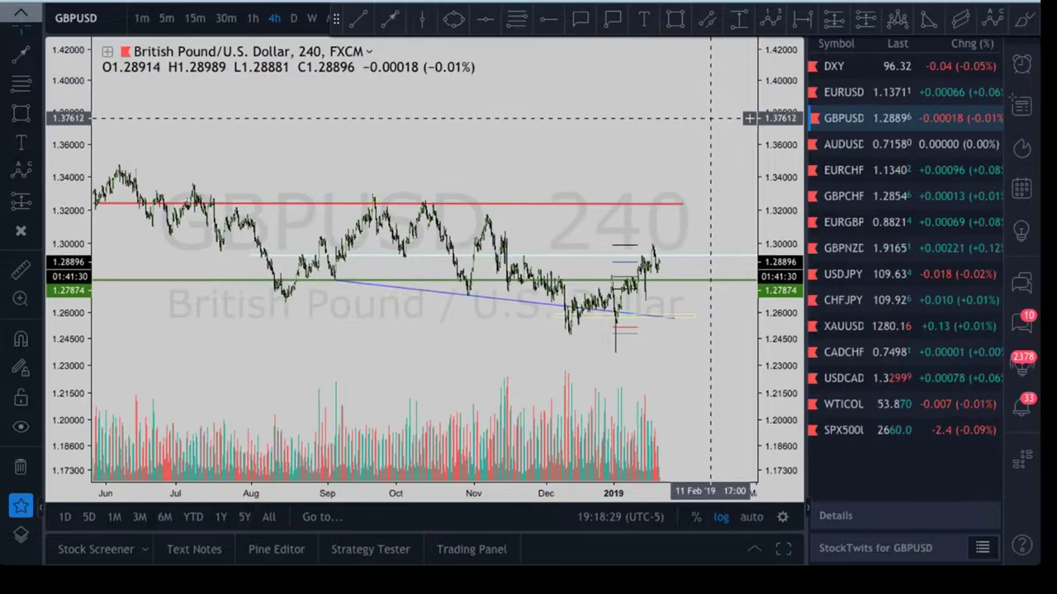
left_click(596, 312)
left_click(594, 262)
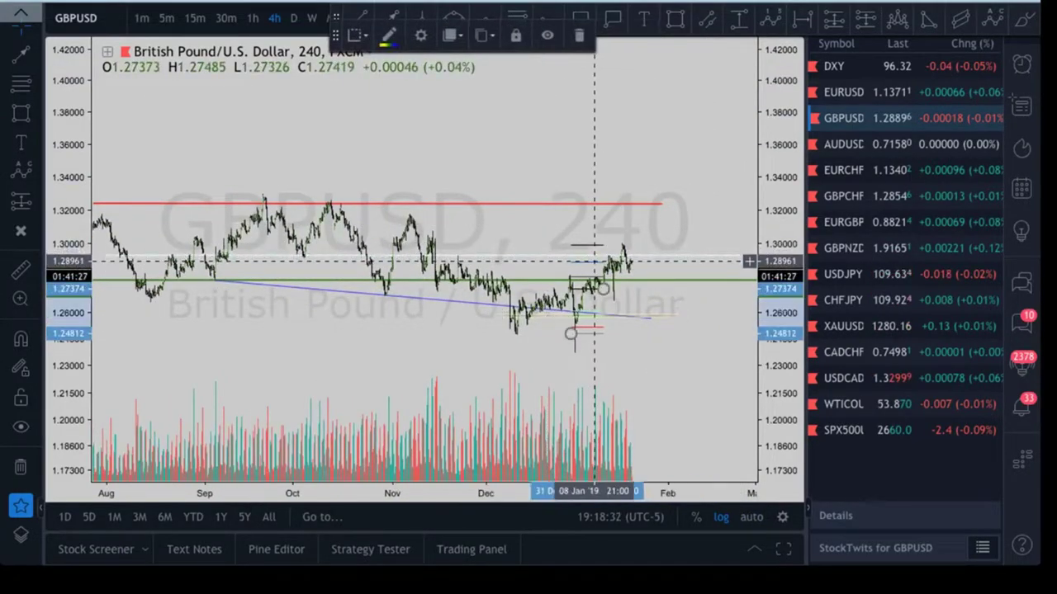
Examine GBPUSD on the daily chart, from the circled 2016–2018 areas to the recent price action around the 1.27874 line
left_click(293, 18)
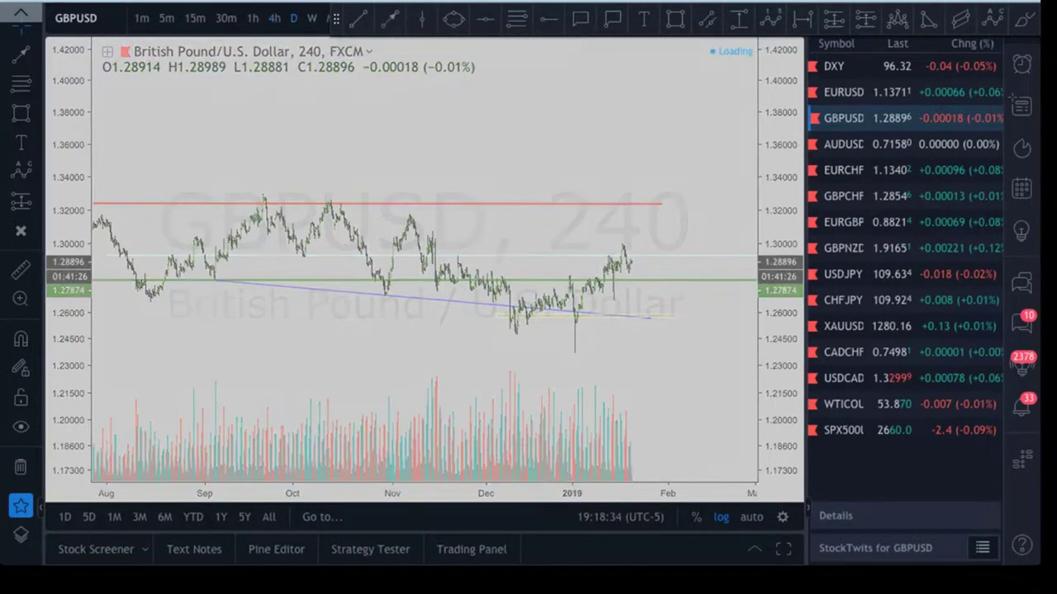
scroll(713, 346, "down", 5)
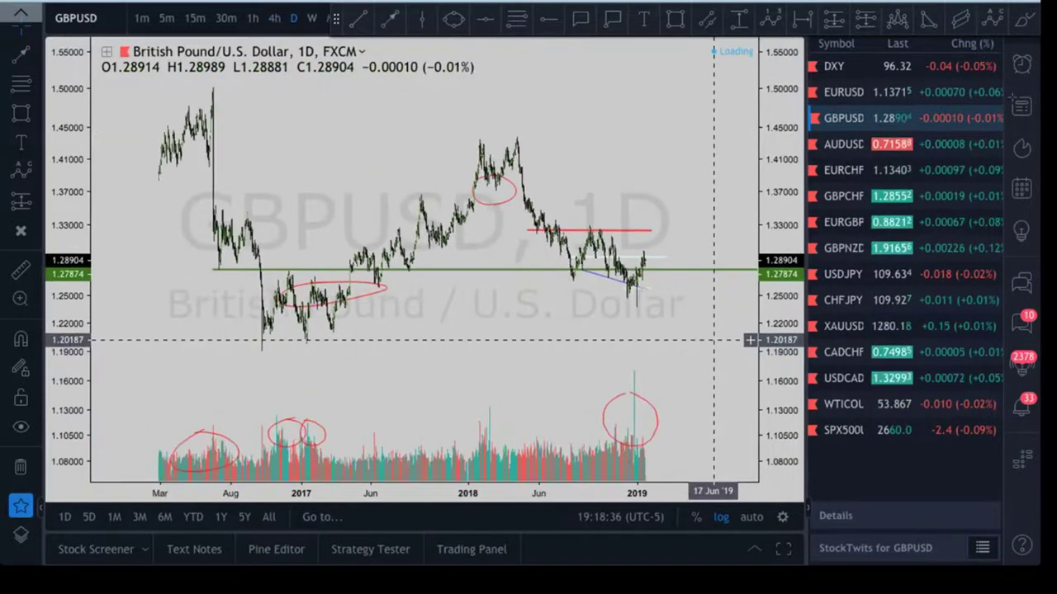
scroll(713, 346, "up", 5)
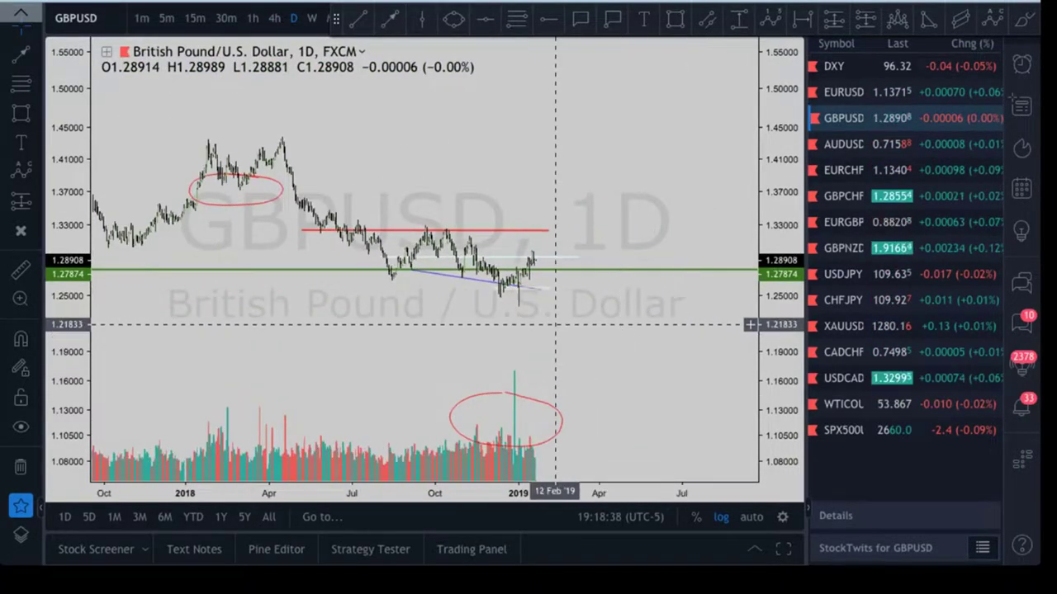
scroll(714, 315, "up", 4)
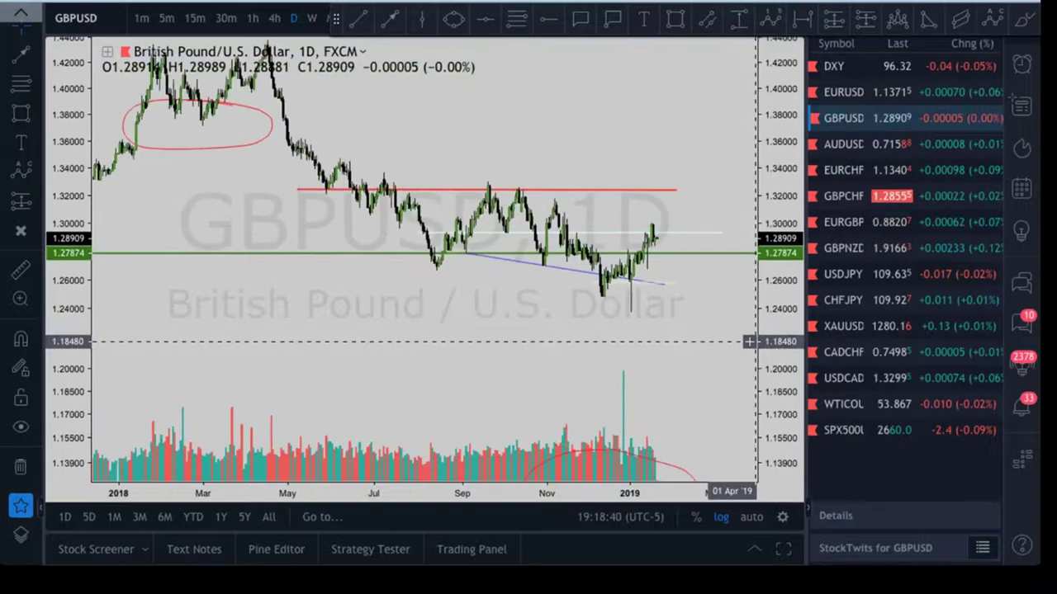
scroll(692, 328, "up", 1)
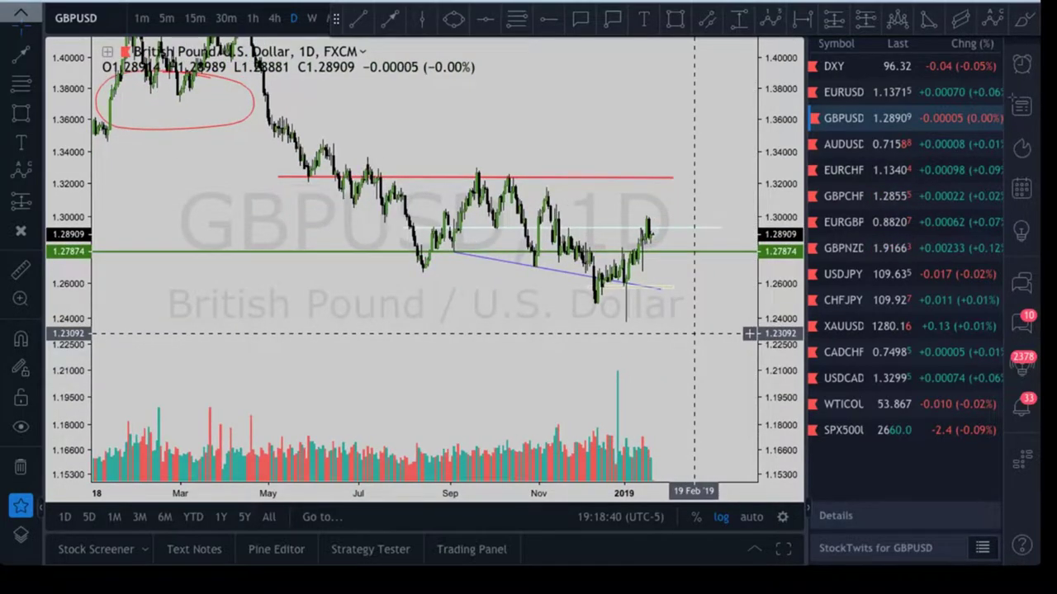
scroll(694, 333, "up", 3)
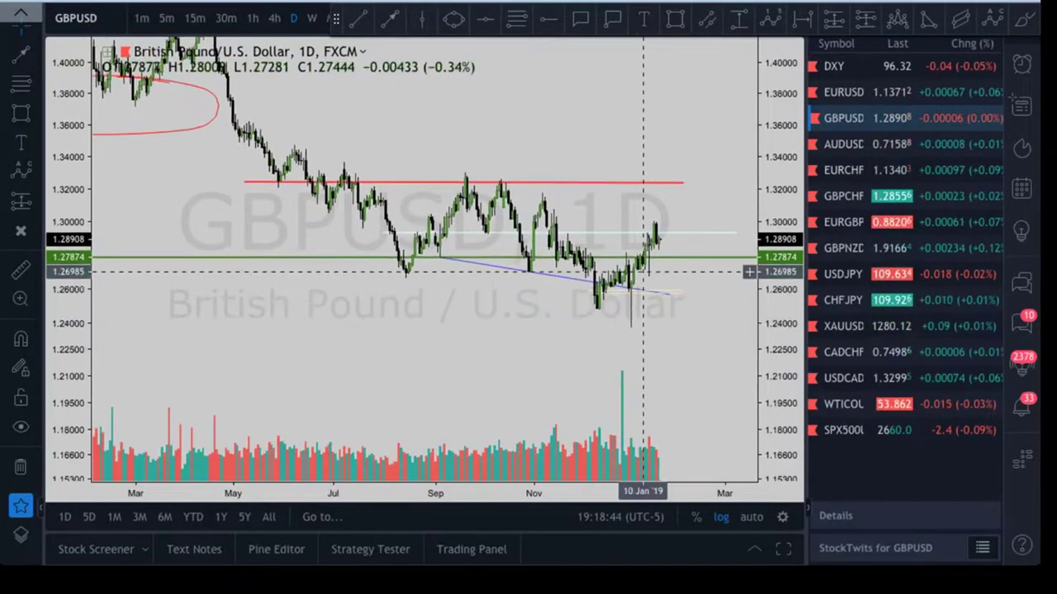
scroll(687, 305, "up", 3)
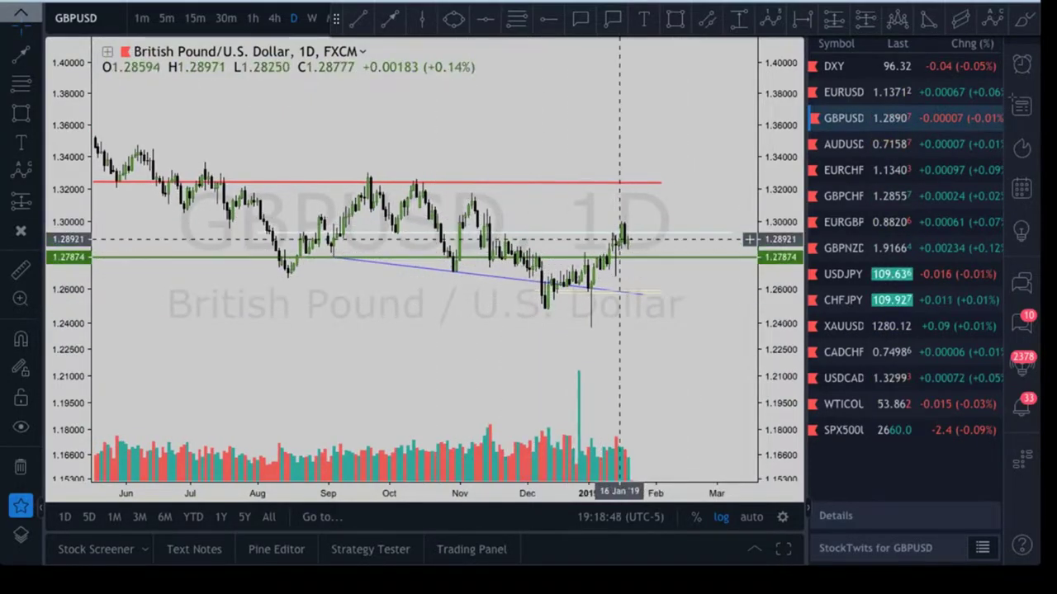
scroll(646, 238, "up", 2)
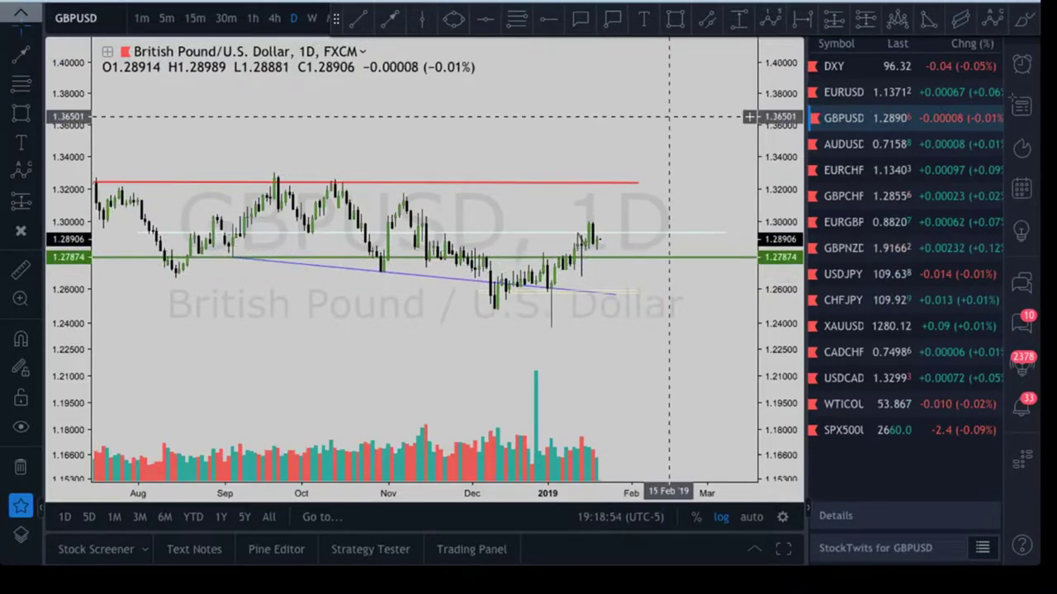
scroll(669, 240, "down", 4)
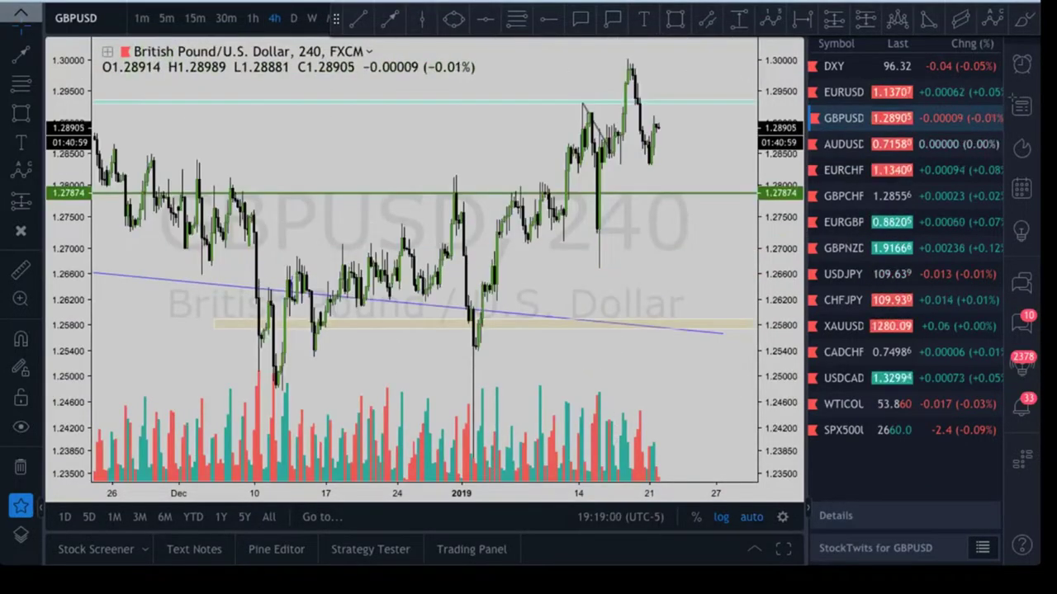
Compare the latest GBPUSD swings on the 4-hour and daily charts against the green, light-blue and red levels
scroll(425, 260, "up", 2)
scroll(684, 232, "down", 3)
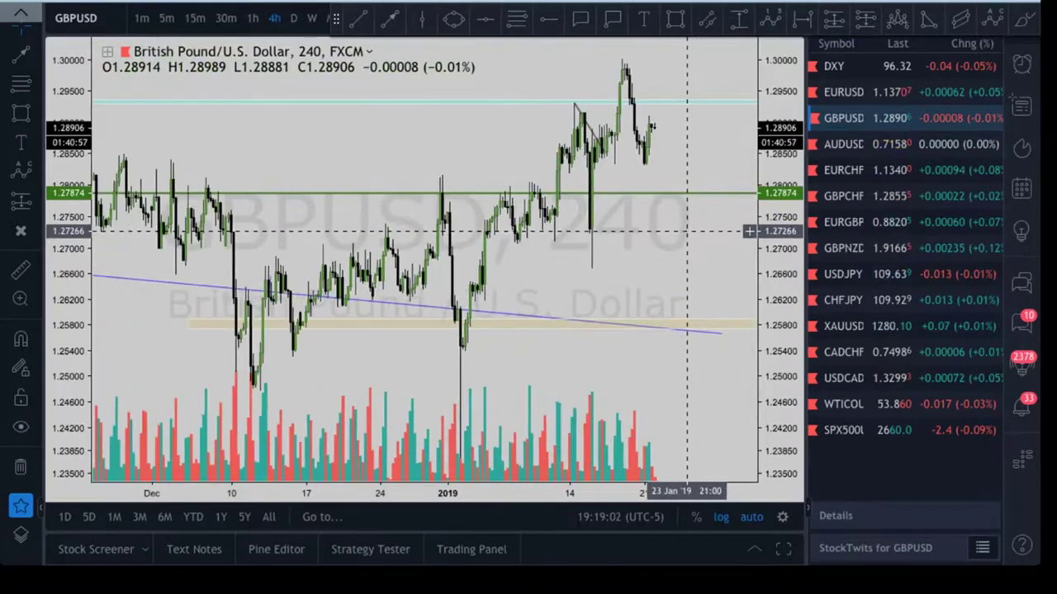
left_click(293, 18)
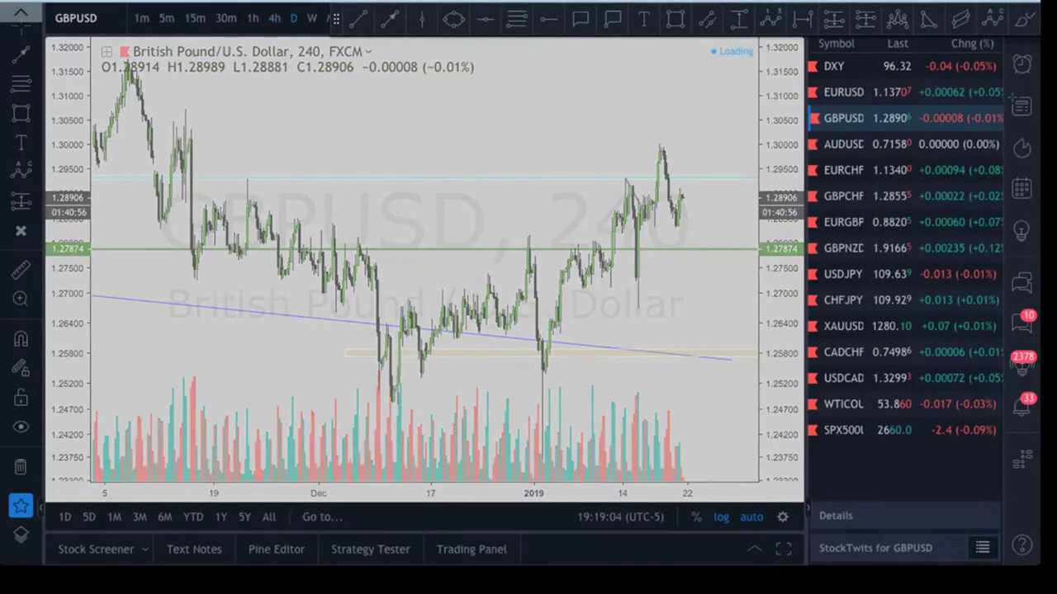
scroll(590, 178, "up", 2)
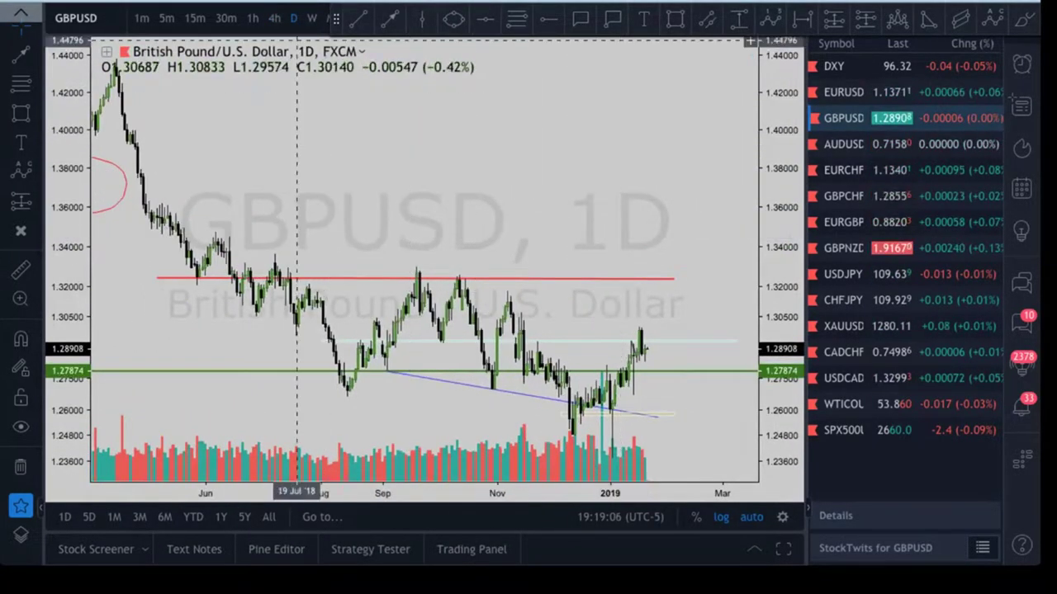
left_click(274, 18)
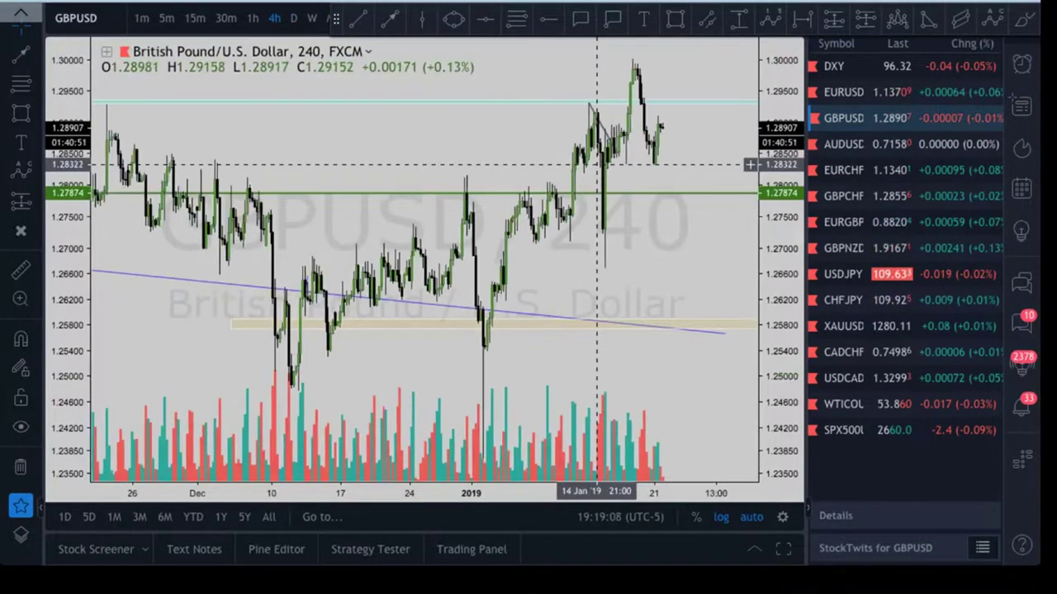
scroll(603, 169, "down", 2)
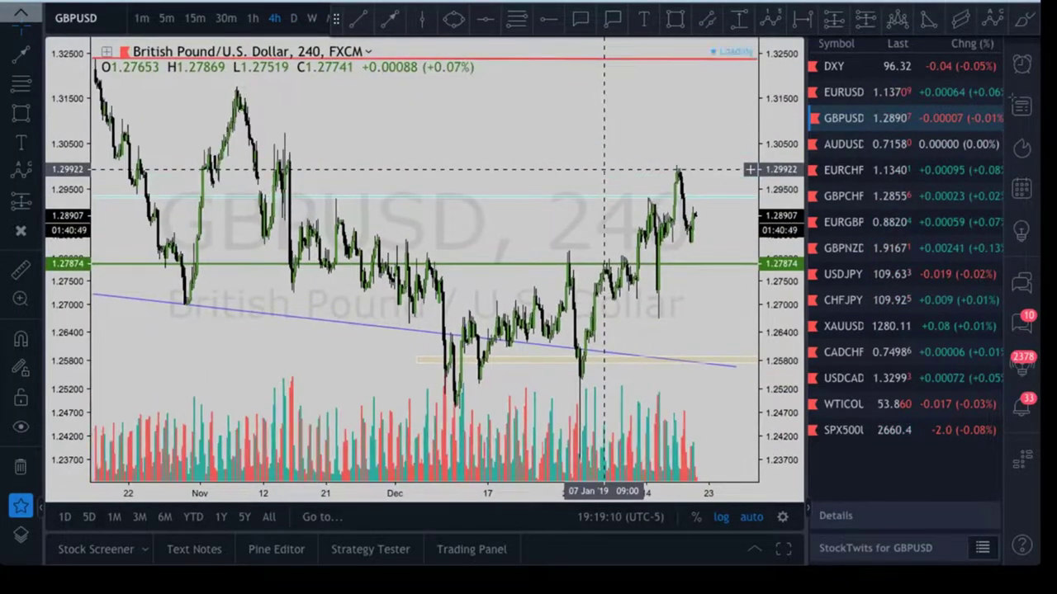
scroll(606, 169, "down", 1)
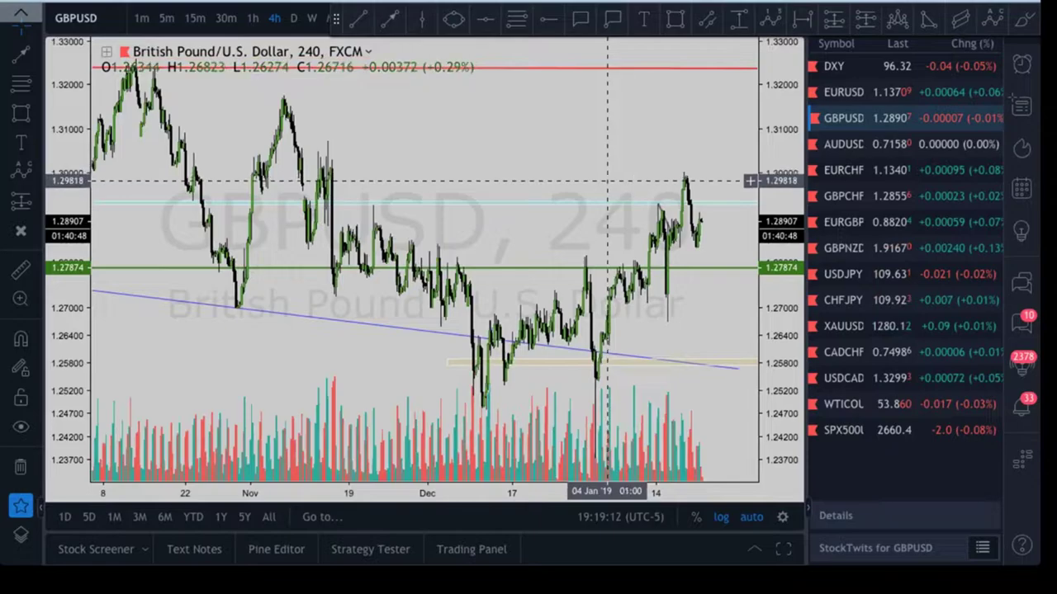
On the GBPUSD 4-hour chart, place a red horizontal ray at 1.29731, starting from the mid-November 2018 swing
scroll(607, 180, "up", 2)
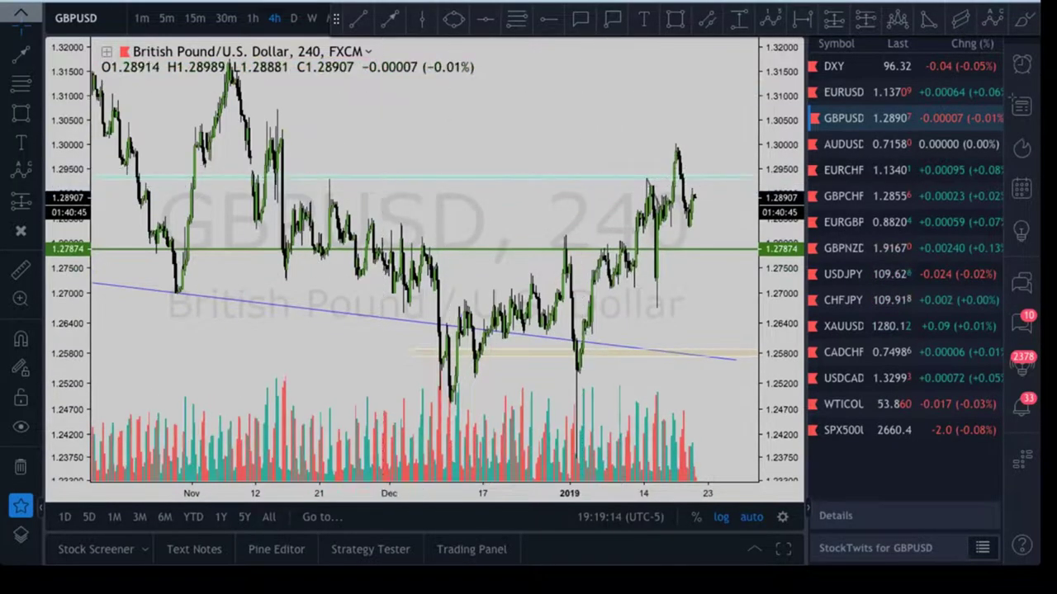
left_click(548, 19)
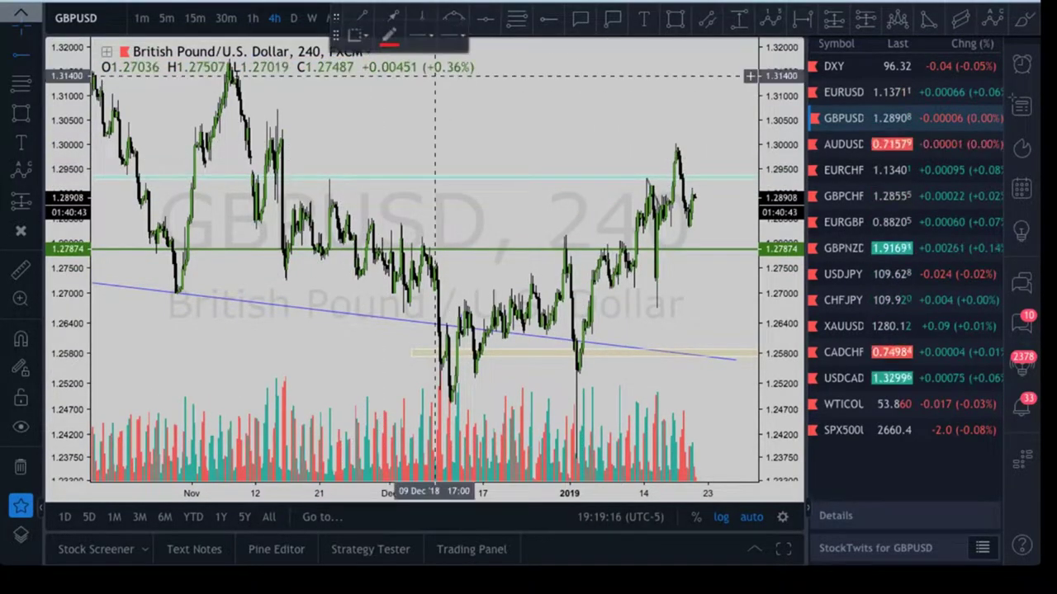
left_click(249, 157)
left_click(371, 130)
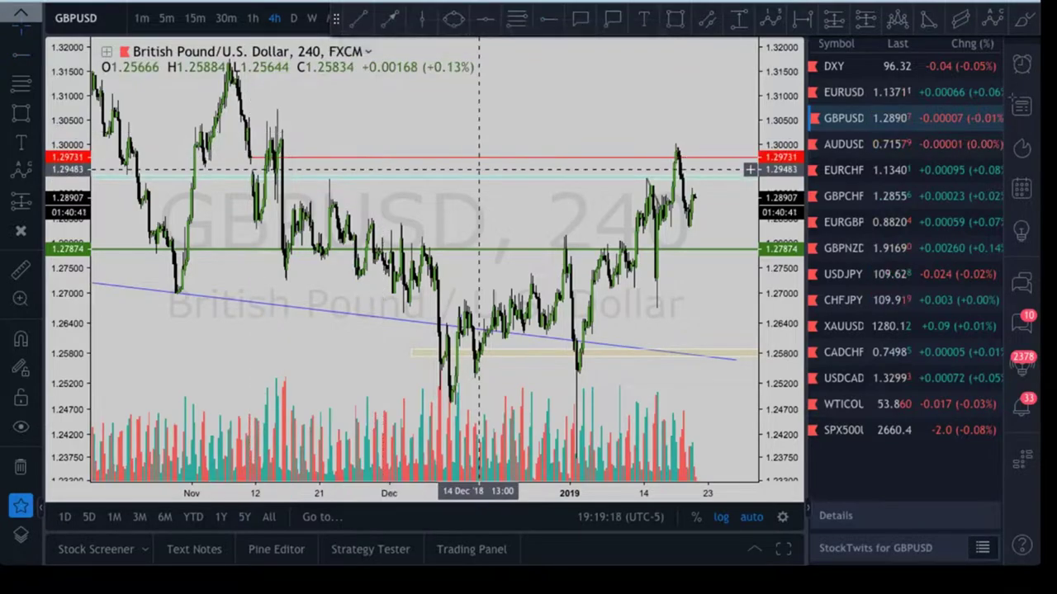
Draw a rising arrow from about 1.2854, beside the latest candles, up to the red 1.29731 line
left_click_drag(481, 170, 456, 142)
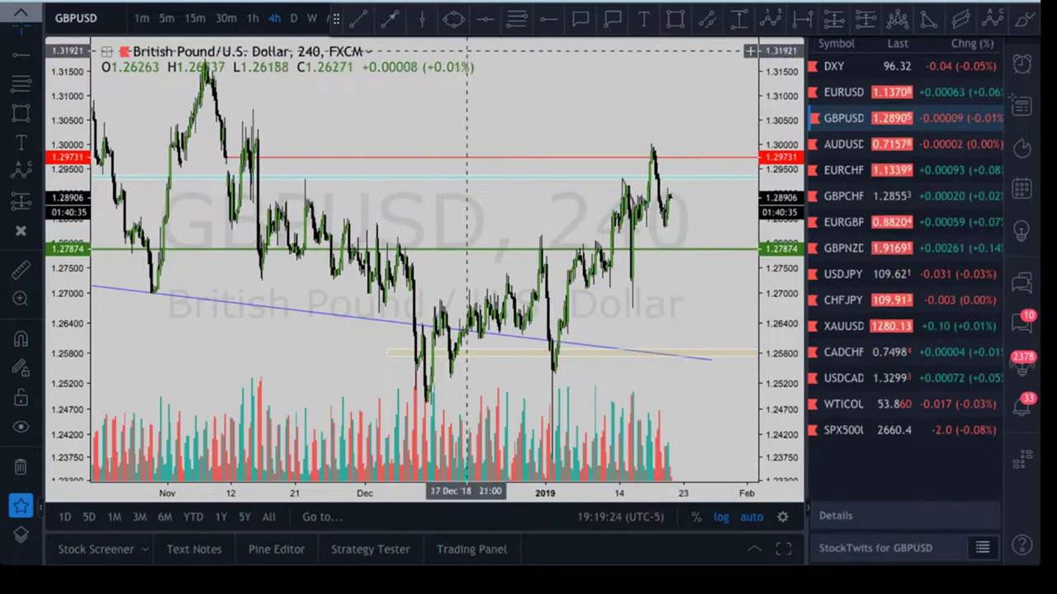
left_click(390, 19)
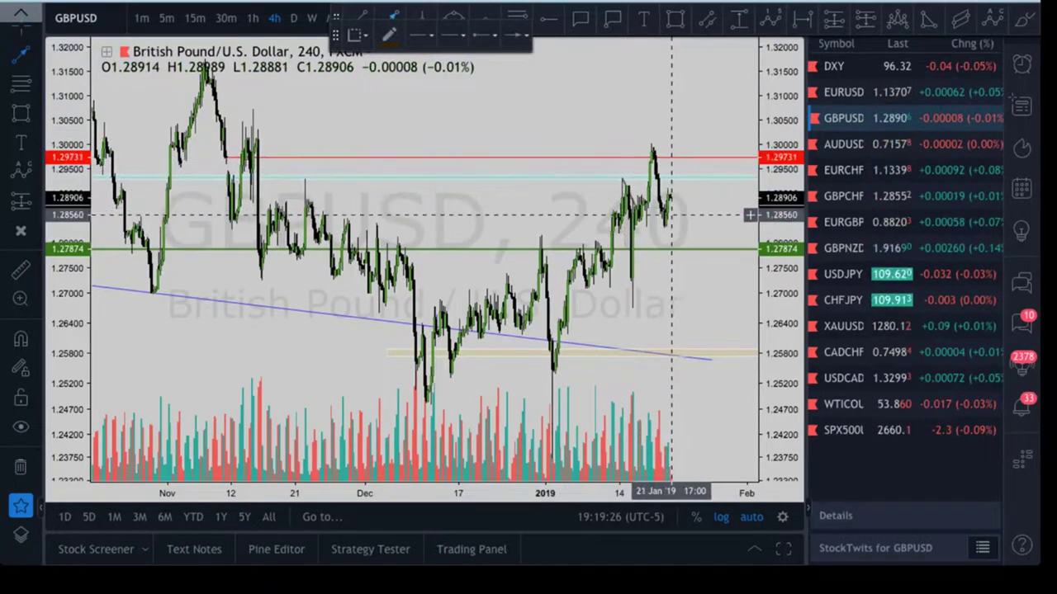
left_click(670, 216)
double_click(686, 158)
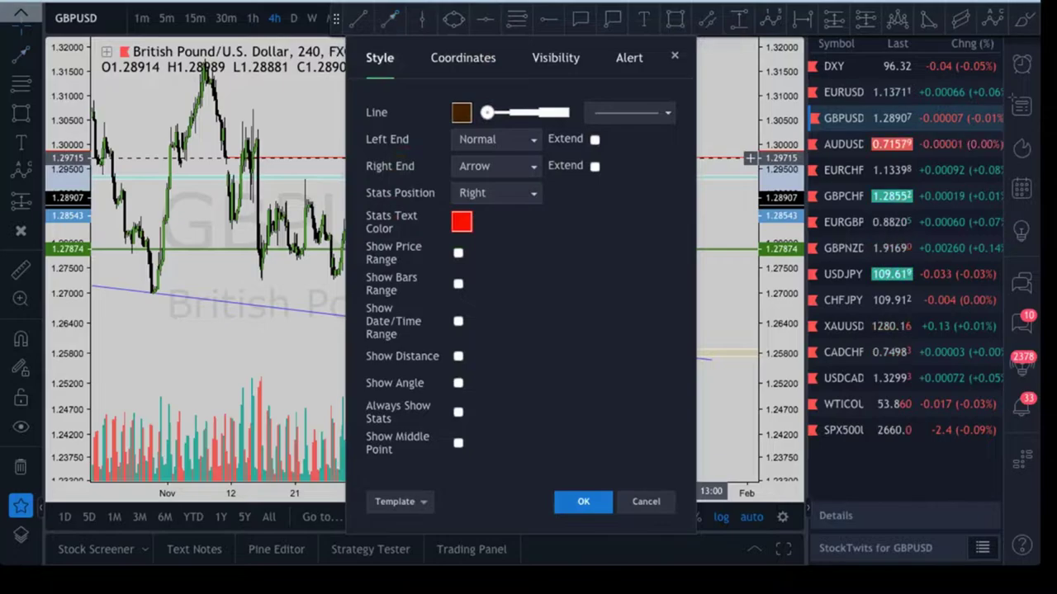
key("Escape")
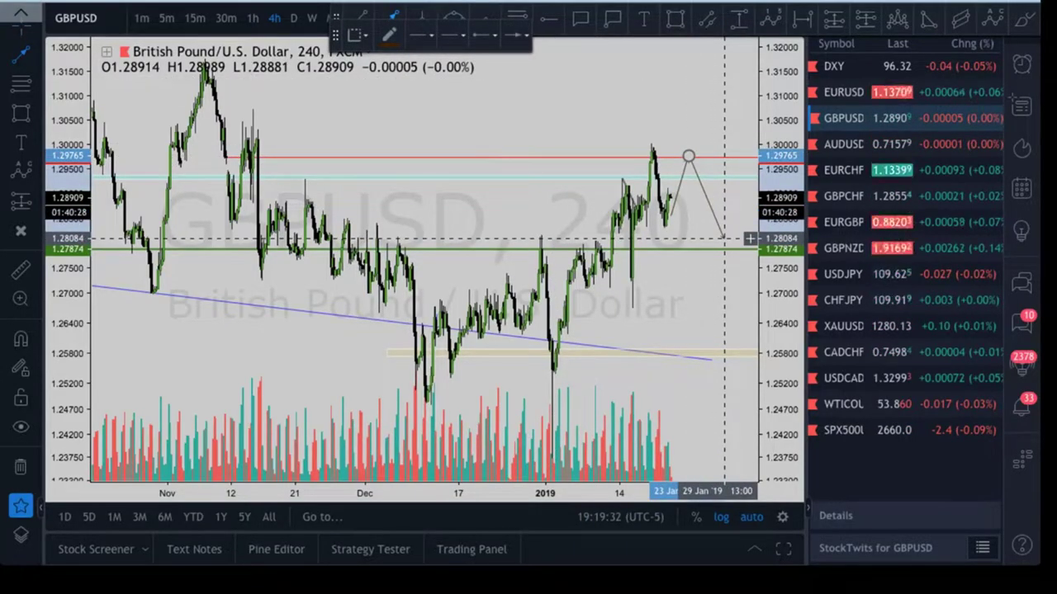
key("Escape")
Draw a shaded rectangle around the recent range, from about 1.300 down to 1.282 and from early to late January 2019
left_click_drag(695, 216, 685, 88)
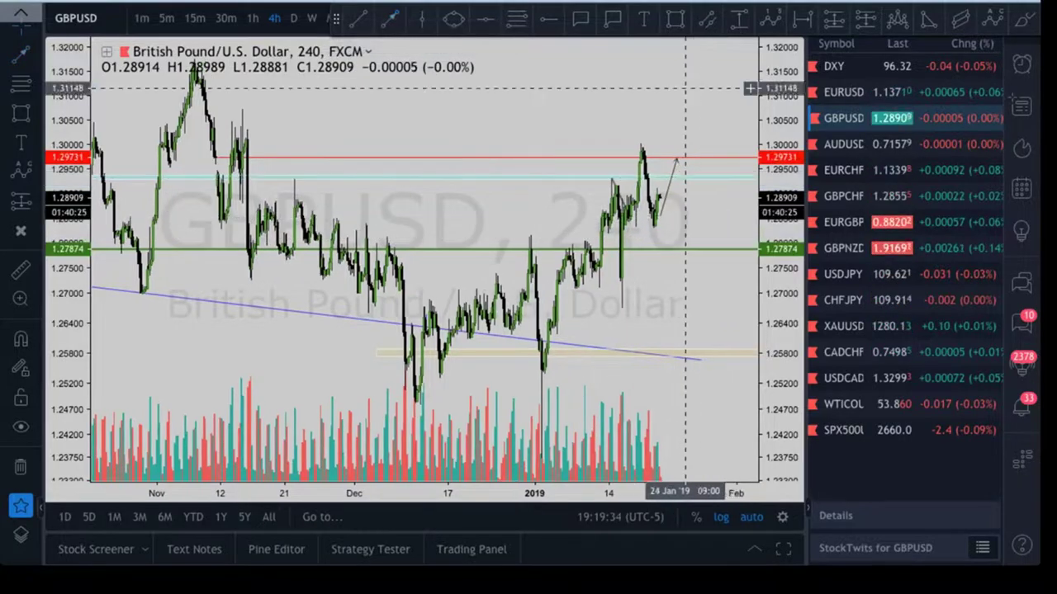
left_click(675, 19)
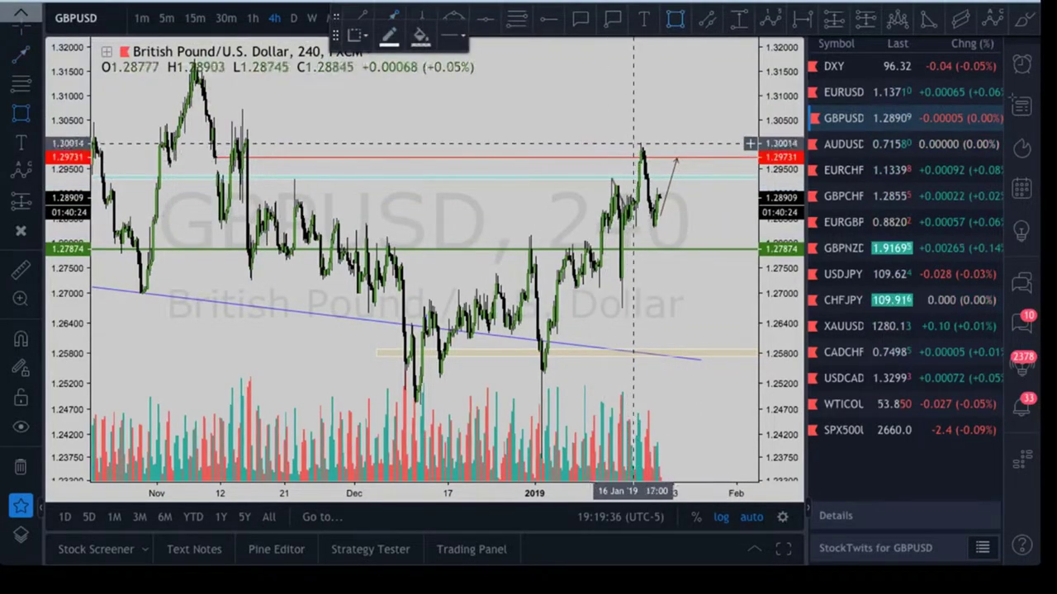
left_click(634, 144)
left_click(698, 225)
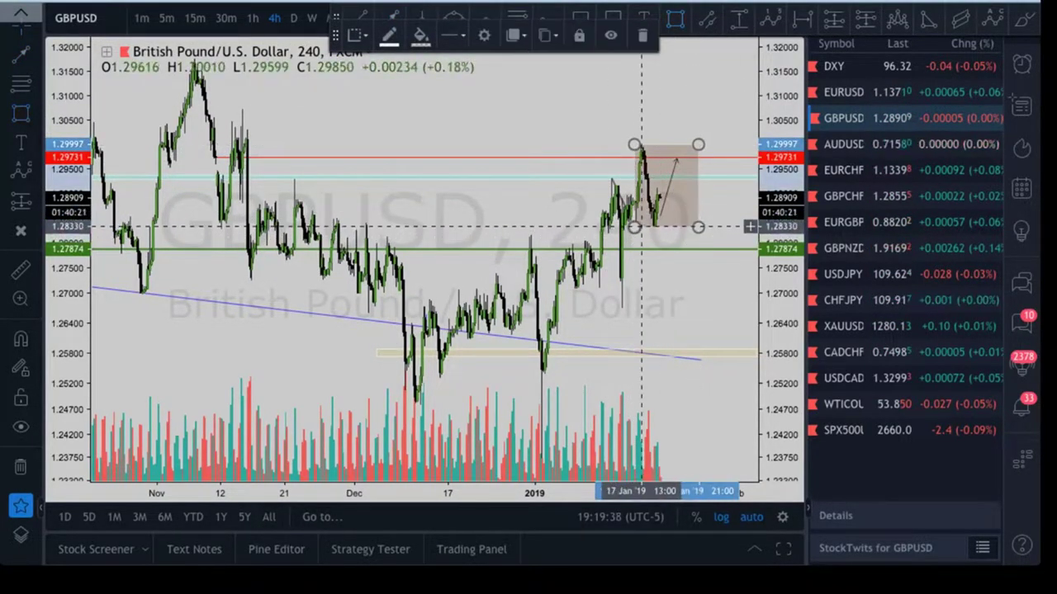
mouse_move(634, 226)
left_mouse_down()
mouse_move(520, 234)
mouse_move(541, 232)
left_mouse_up()
left_click(502, 224)
left_click(495, 224)
left_click_drag(534, 141, 533, 146)
left_click(542, 107)
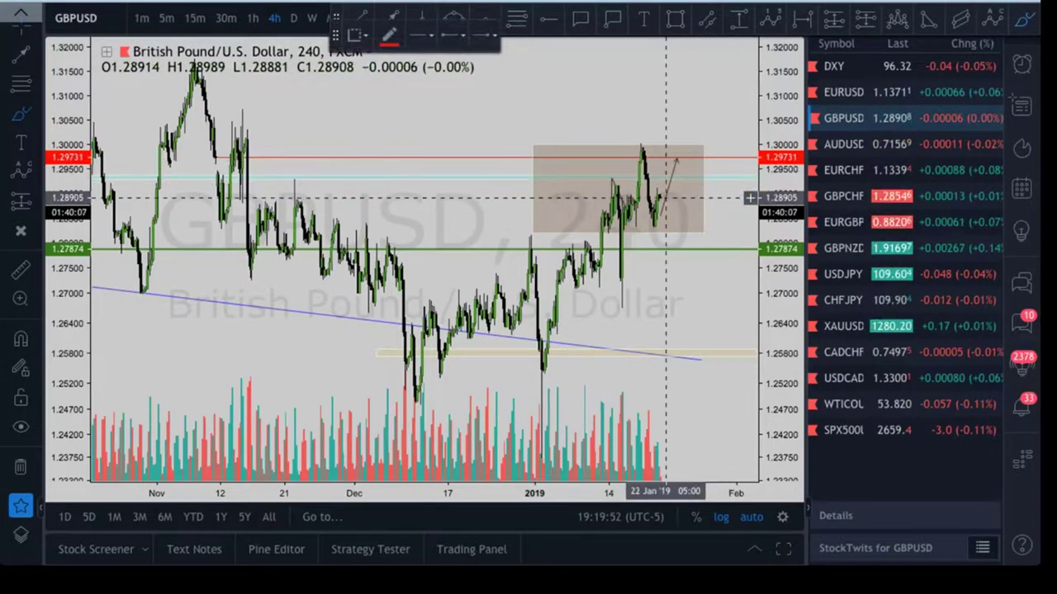
Brush a red path from the latest price down to the rectangle's lower edge and back up to the 1.29731 line, deleting the small stroke at its low
left_click_drag(662, 193, 673, 215)
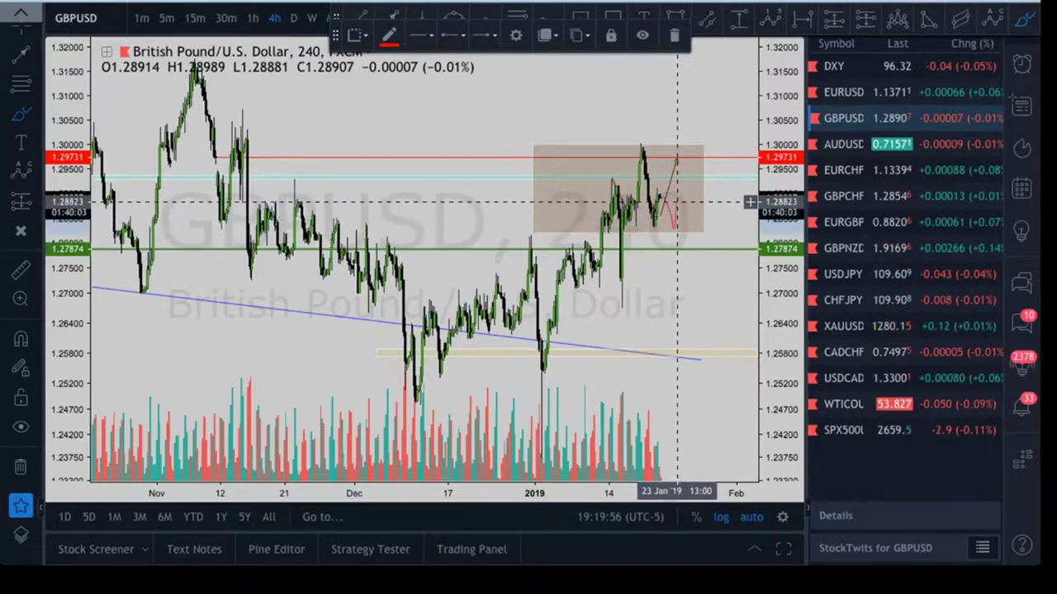
left_click_drag(681, 183, 684, 158)
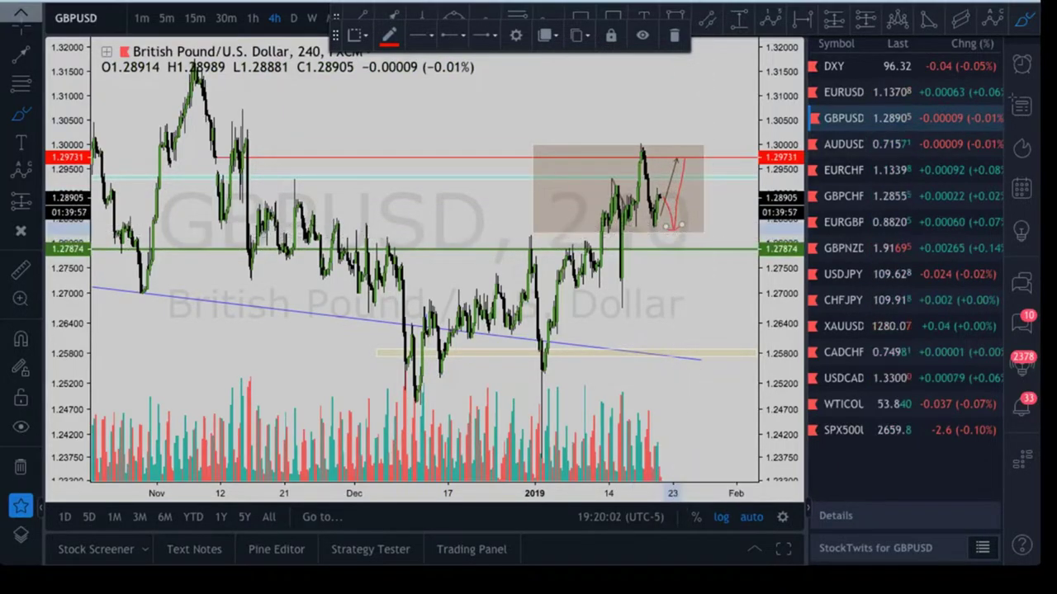
left_click(674, 36)
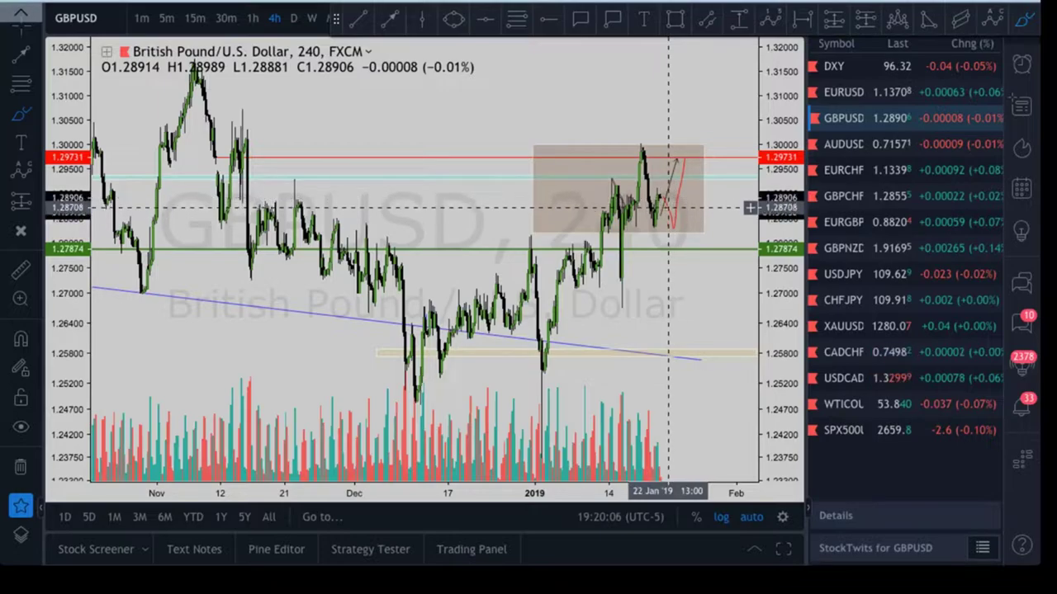
left_click(668, 208)
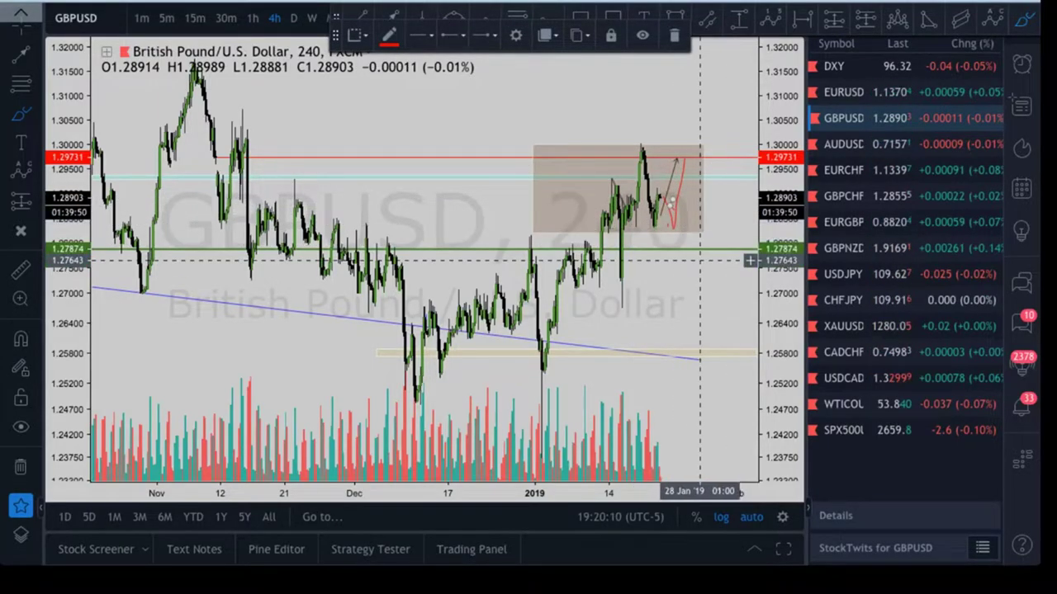
left_click(681, 81)
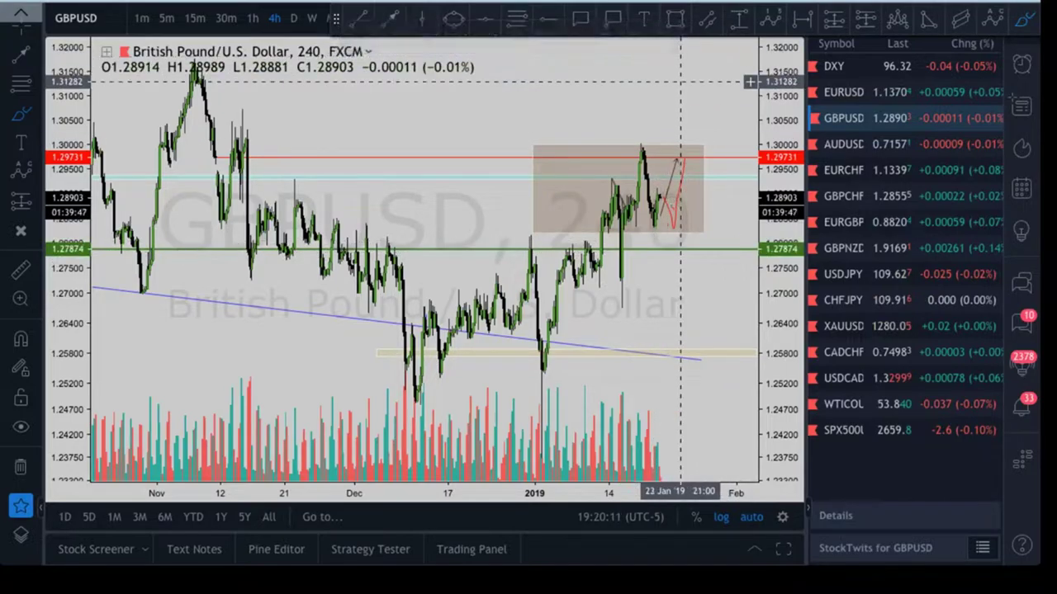
Switch GBPUSD to the 15-minute chart and compress the price scale to span about 1.272 to 1.308
left_click_drag(671, 207, 673, 192)
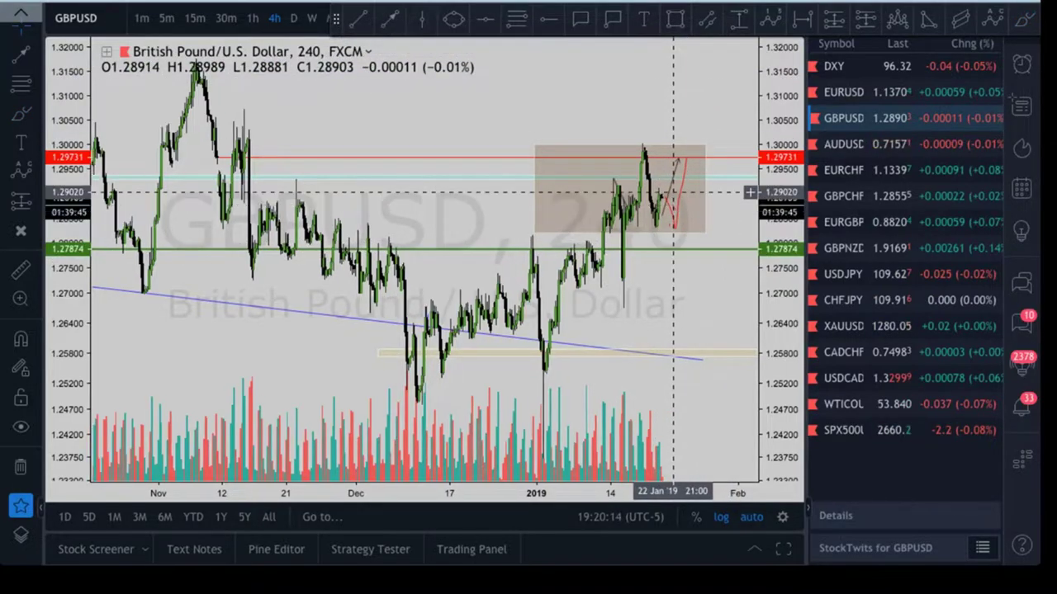
scroll(709, 231, "up", 1)
scroll(667, 271, "up", 2)
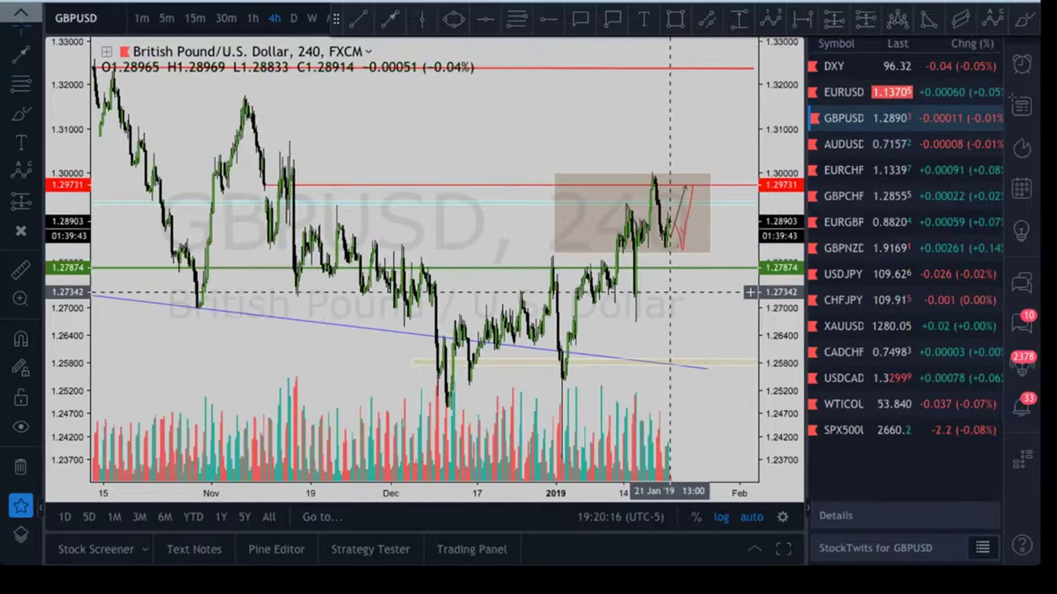
scroll(584, 285, "up", 4)
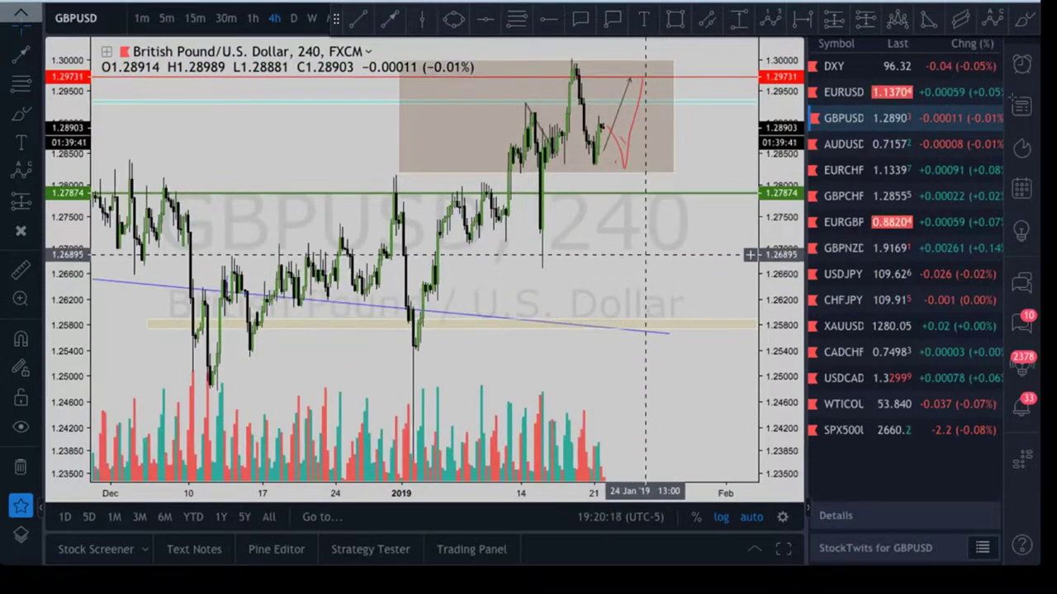
scroll(669, 242, "up", 2)
left_click(194, 18)
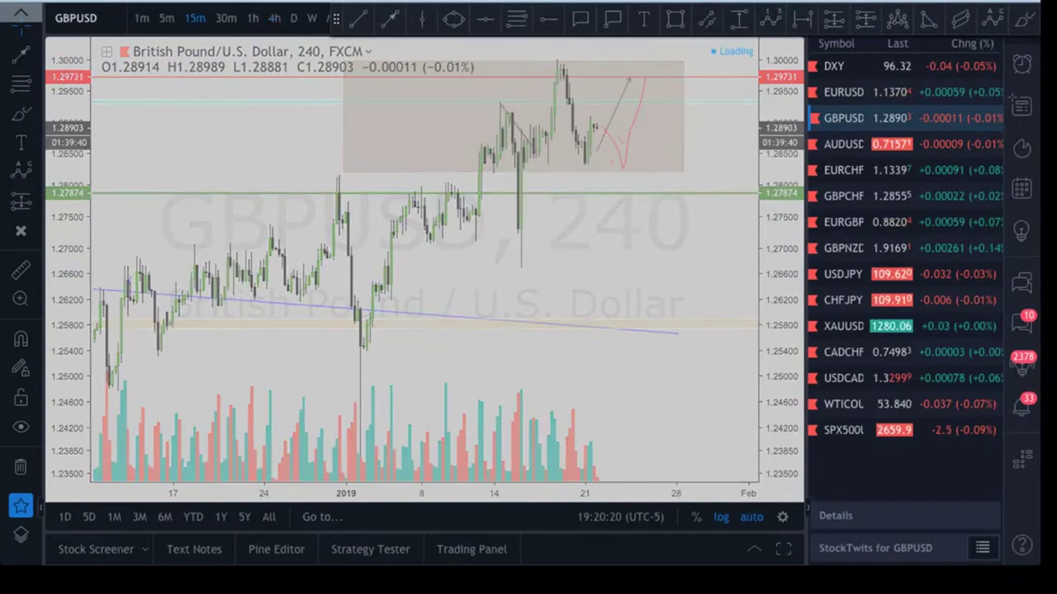
left_click_drag(779, 229, 776, 401)
left_click_drag(613, 362, 527, 350)
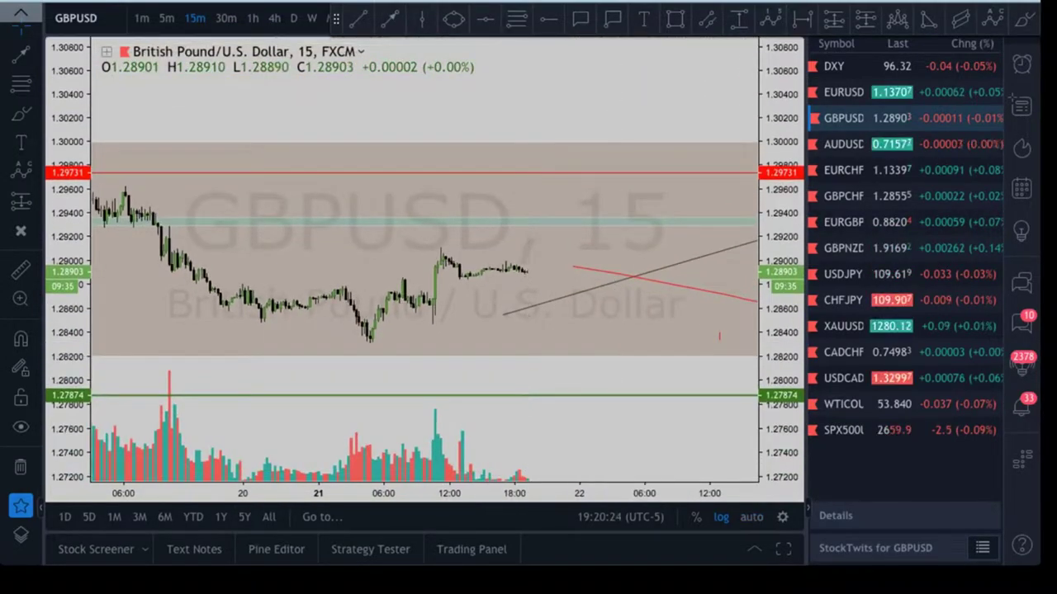
Draw a Fibonacci retracement on the 21 January upswing, from 1.28475 up to about 1.2910
left_click(517, 19)
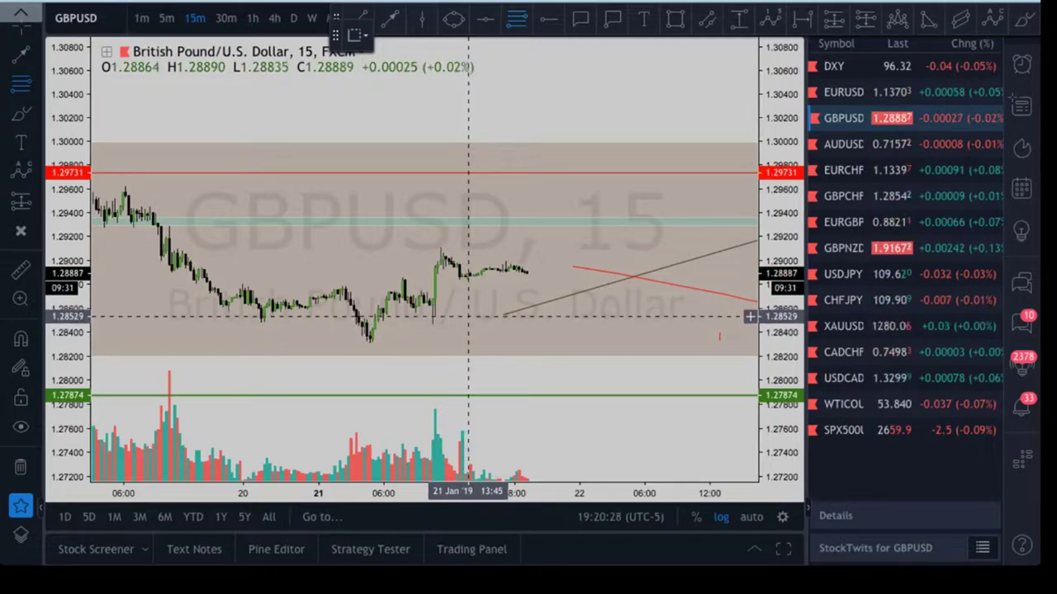
left_click(468, 323)
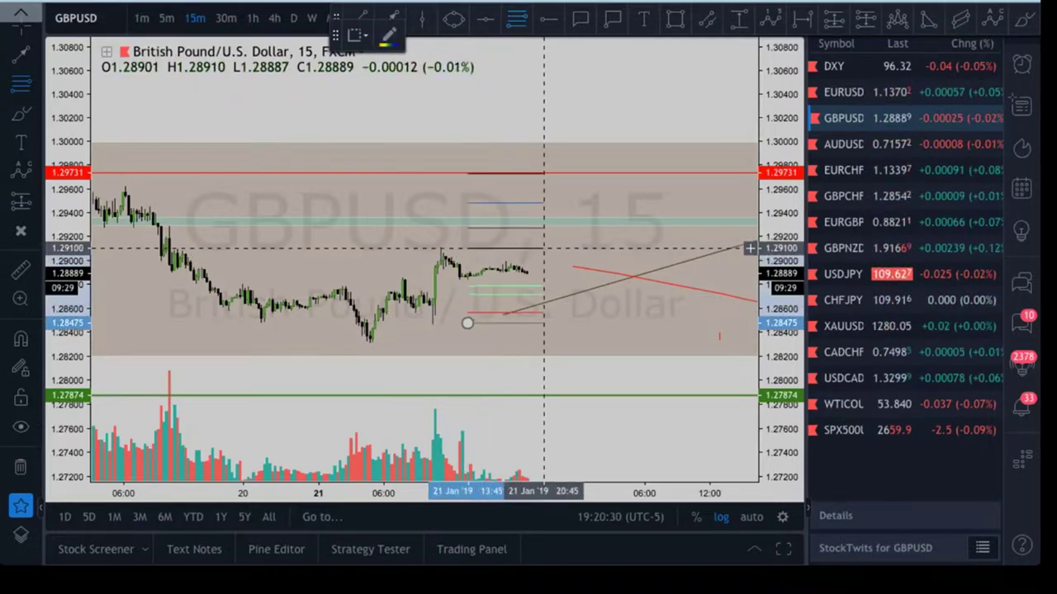
left_click(563, 248)
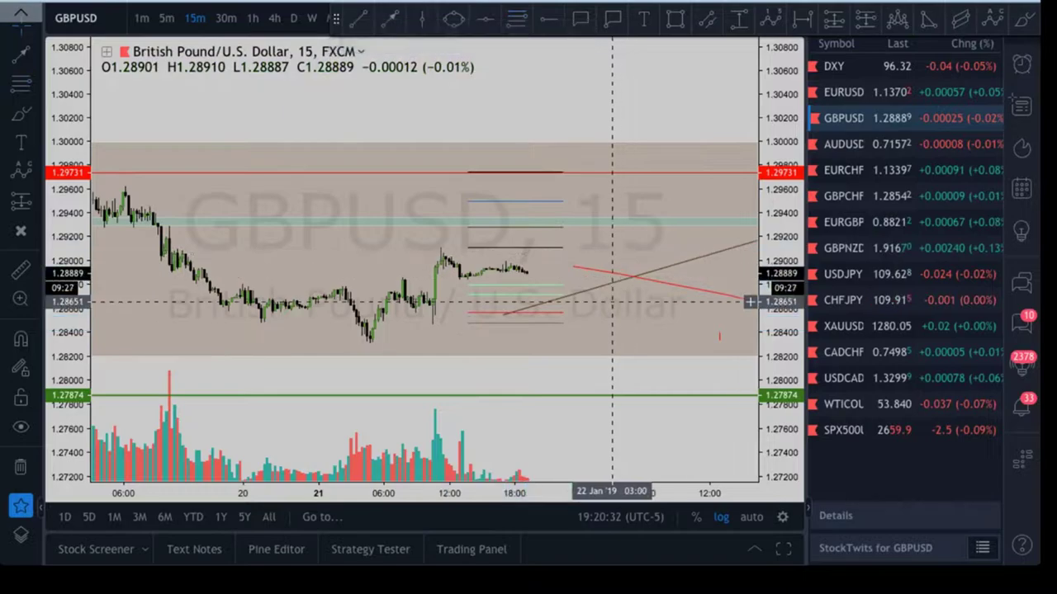
Draw a short falling arrow from the latest price at about 1.2893 down to the green Fibonacci levels
scroll(563, 260, "down", 3)
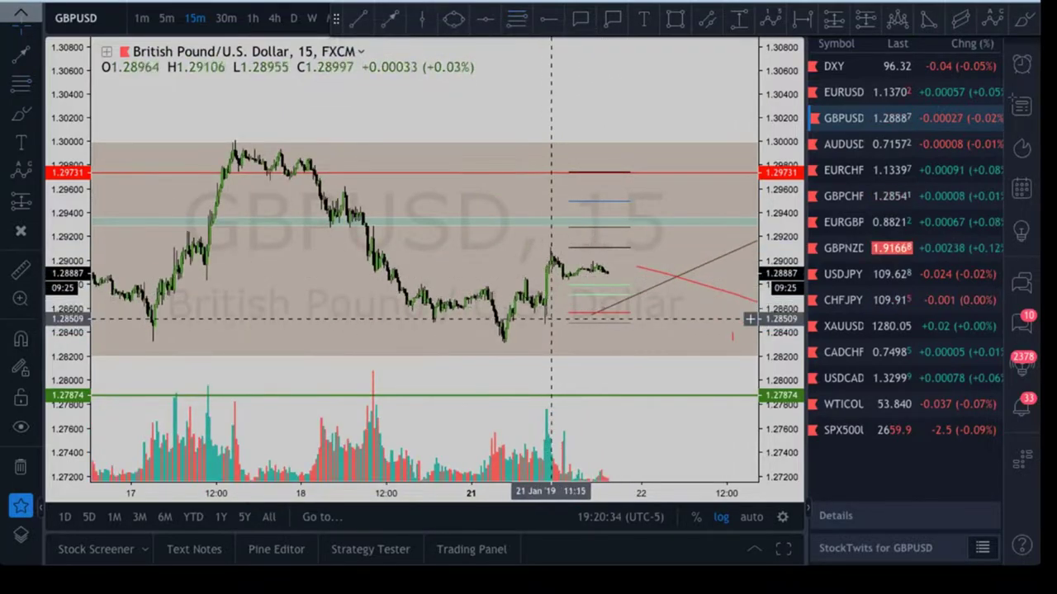
left_click_drag(549, 269, 533, 264)
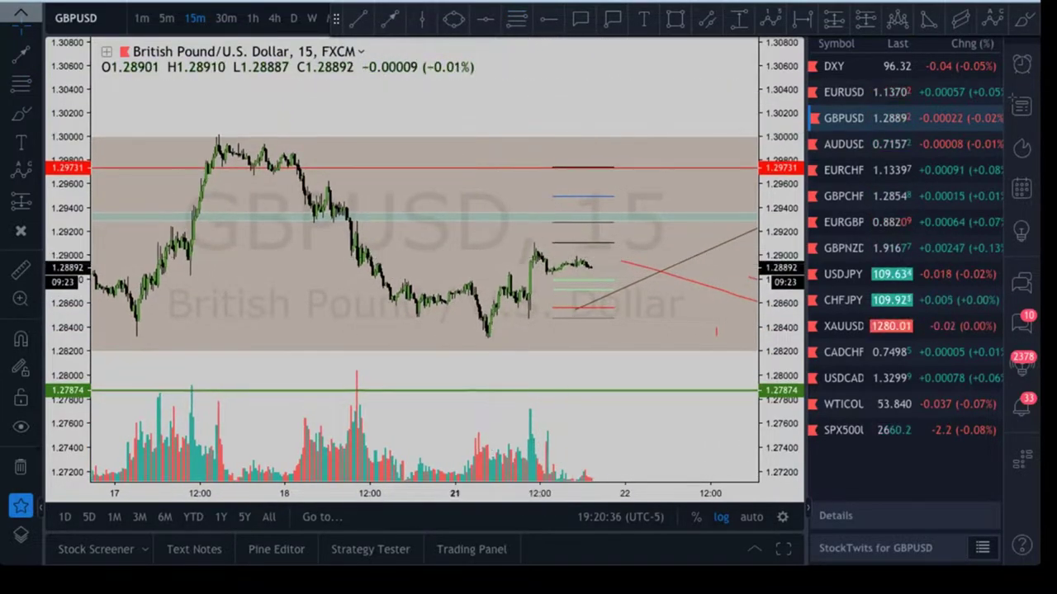
left_click(392, 19)
left_click(595, 264)
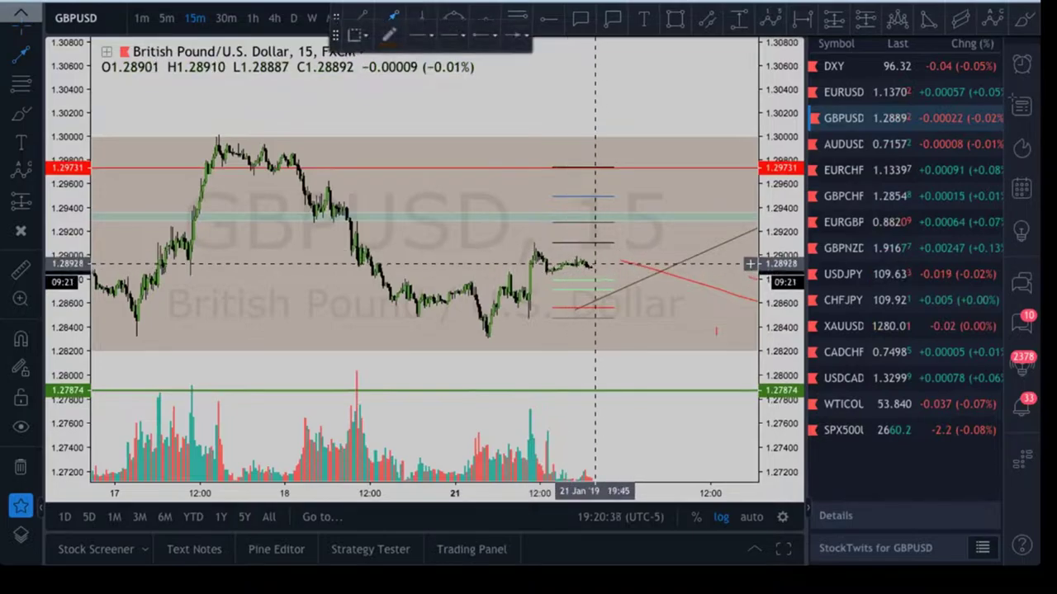
double_click(605, 289)
left_click(675, 56)
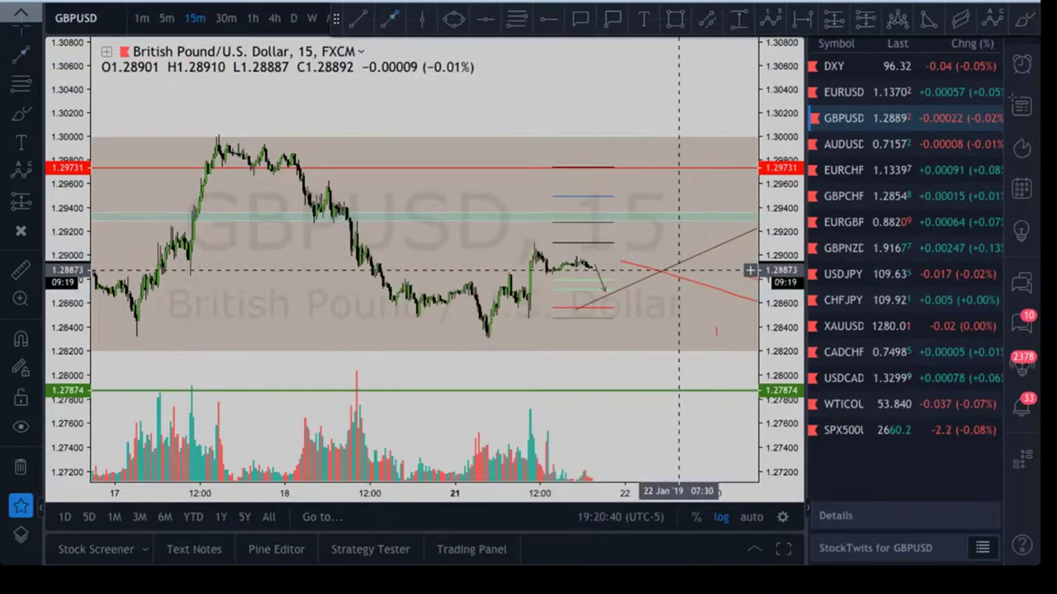
Delete the long red brush path that falls away from the latest price and curves back up
left_click_drag(641, 305, 529, 297)
left_click(600, 280)
left_click(601, 275)
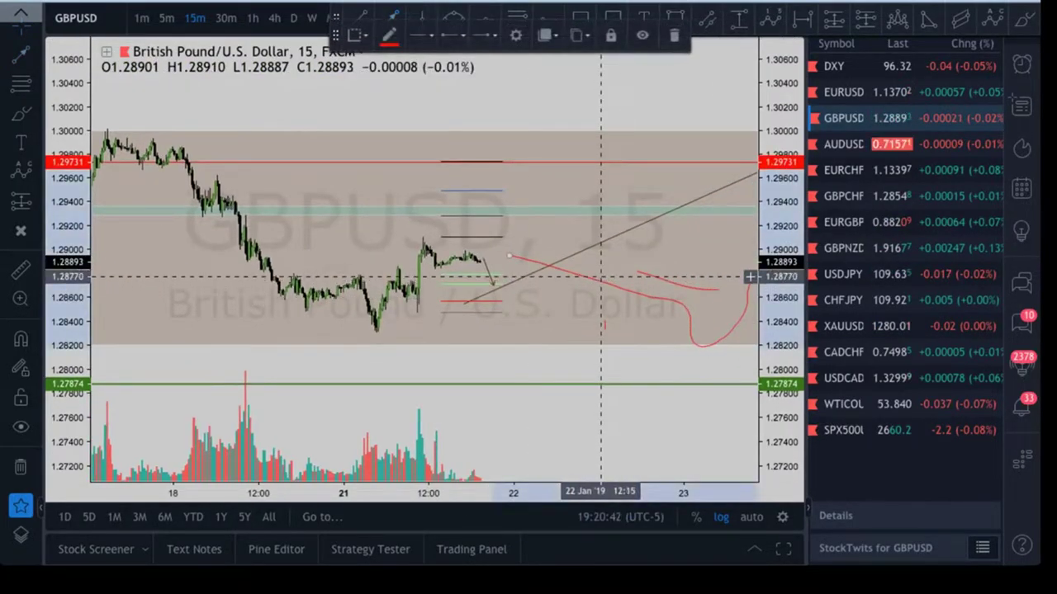
key("Delete")
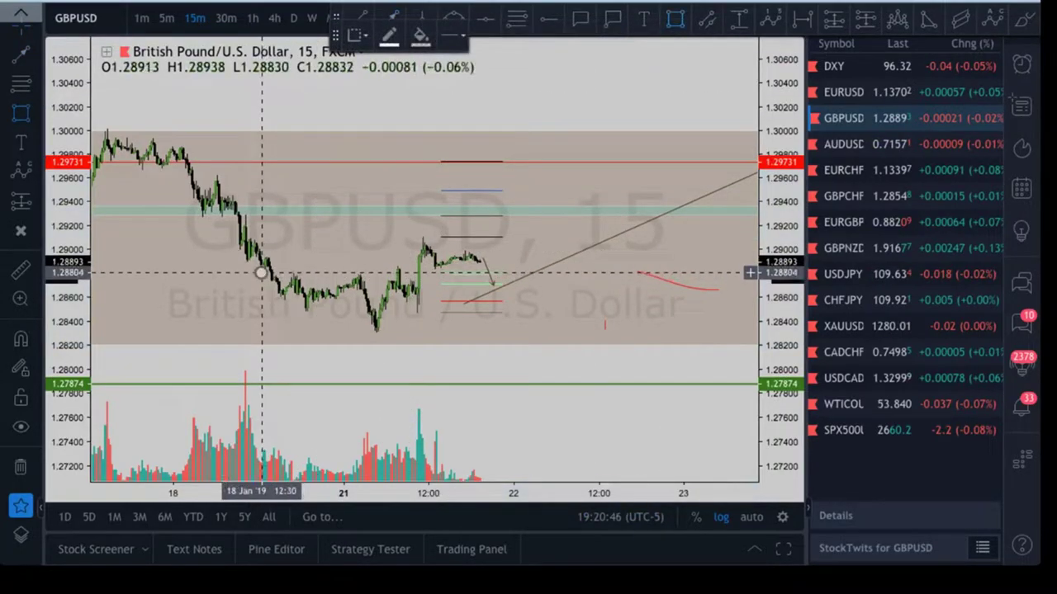
Draw a rectangle over the consolidation zone between about 1.2880 and 1.2847, from 18 January 12:30 to 21 January 23:45
left_click_drag(261, 273, 509, 315)
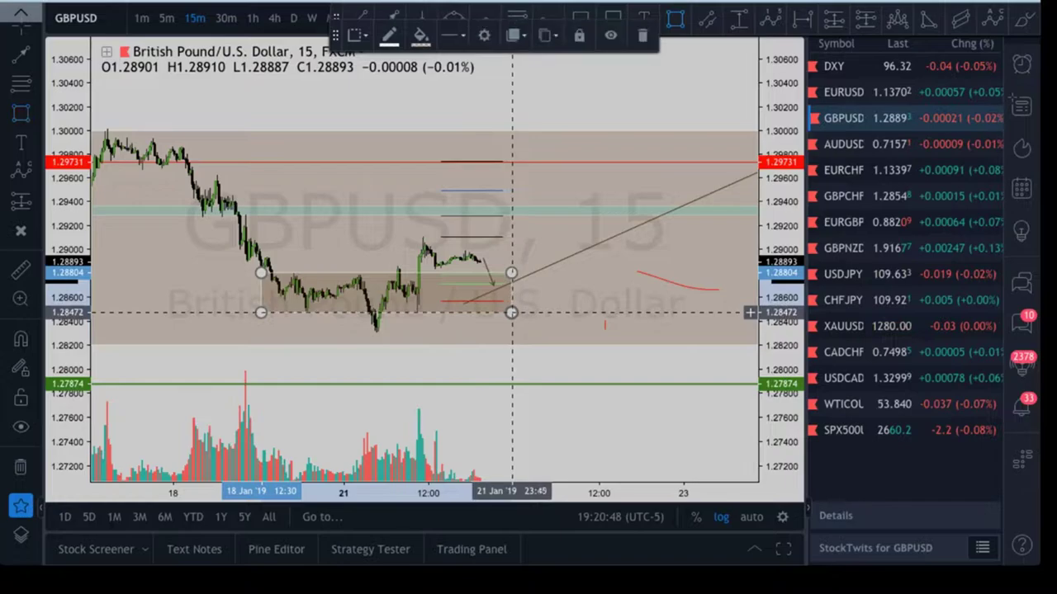
left_click(533, 360)
Pull the falling arrow's tip up to the zone's upper edge and draw a rising arrow from there to just below the 1.29731 line
left_click(482, 258)
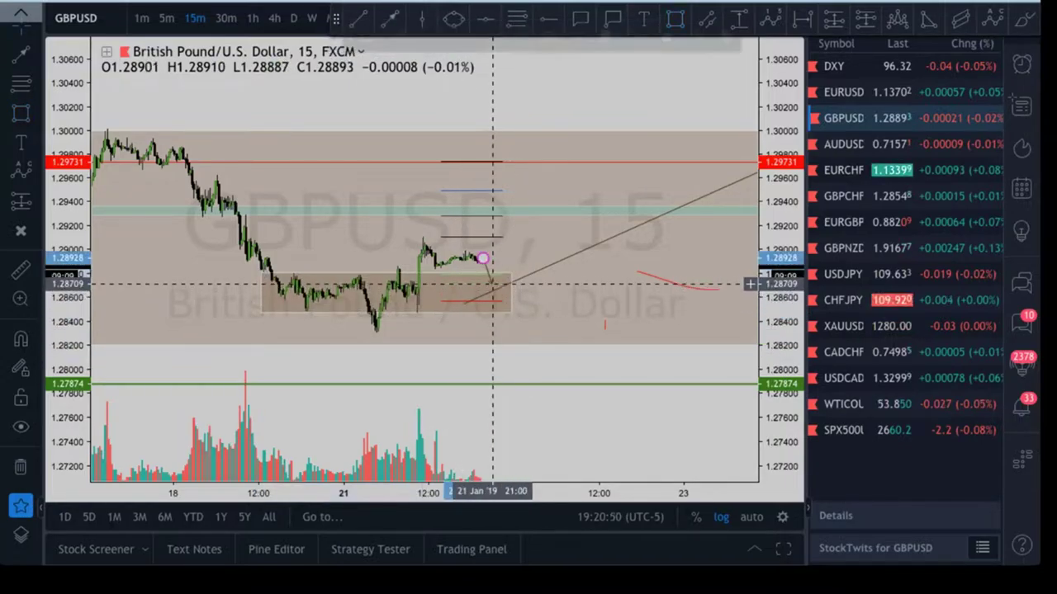
left_click(569, 241)
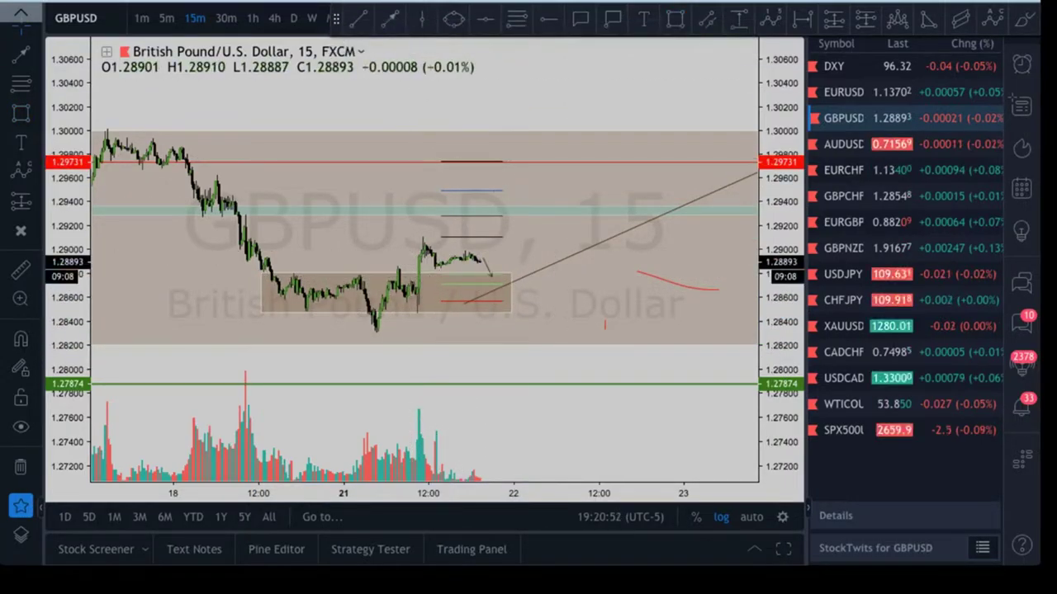
left_click(392, 16)
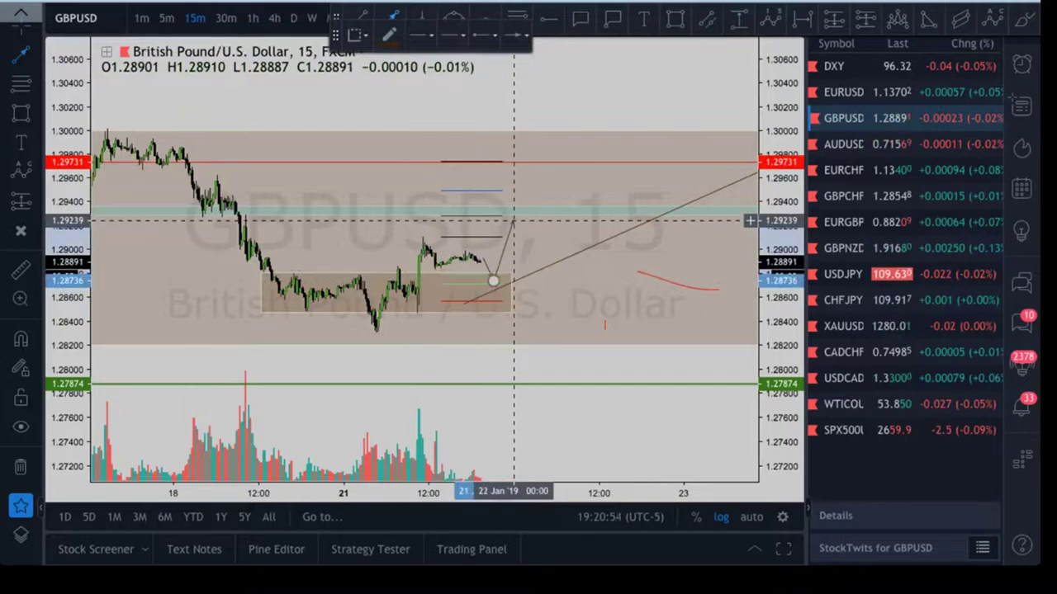
left_click(535, 166)
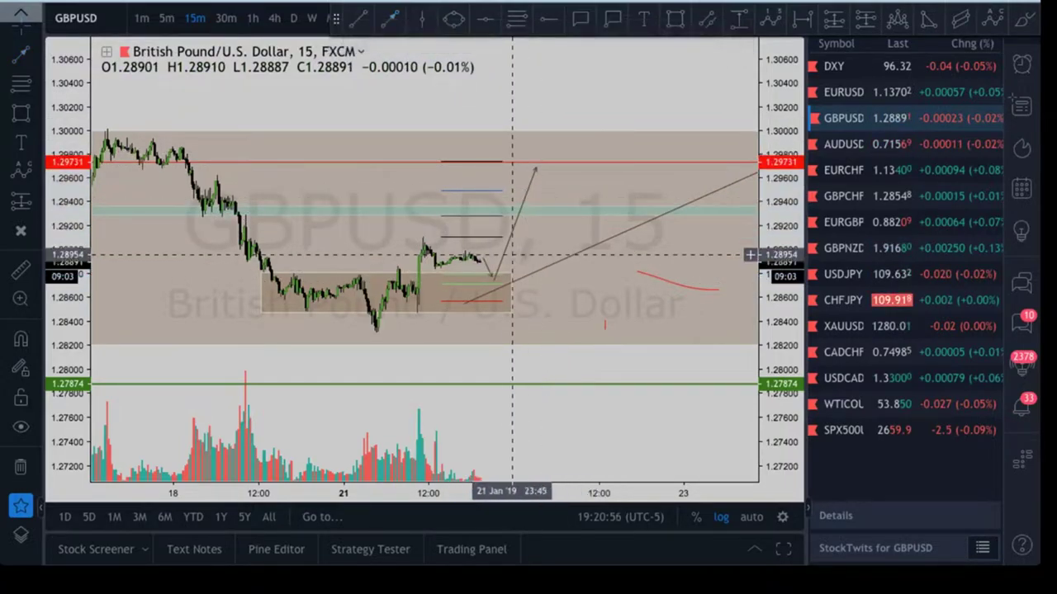
Shorten the rising arrow by pulling its tip down to the light teal zone at about 1.2931
left_click(524, 252)
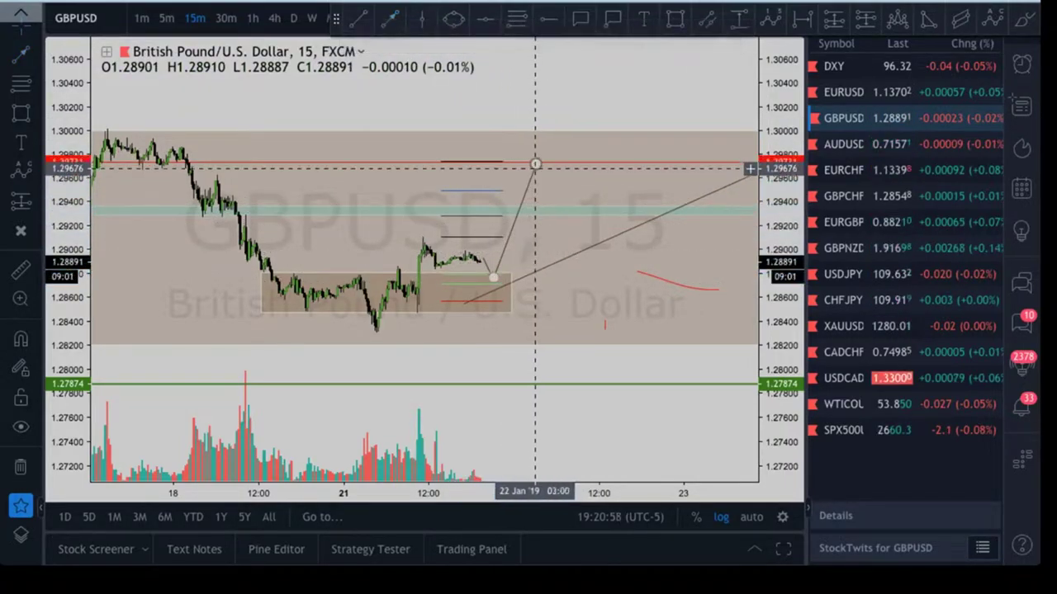
left_click_drag(535, 167, 523, 212)
left_click(535, 236)
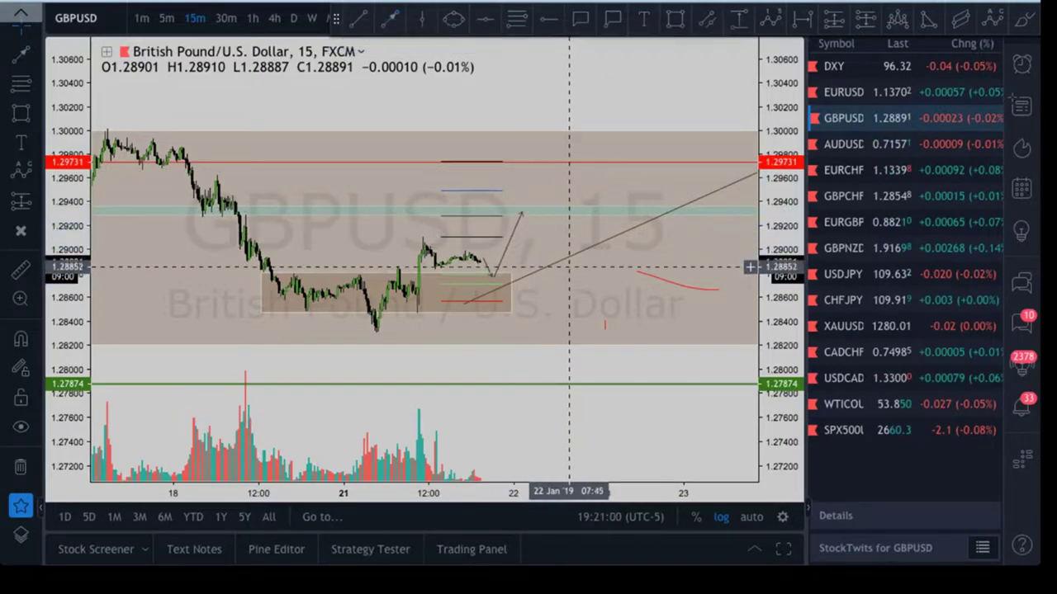
Draw a short pullback arrow from 1.29342 down to 1.29233 and a rising arrow from its tip up to the 1.29731 line
left_click(390, 18)
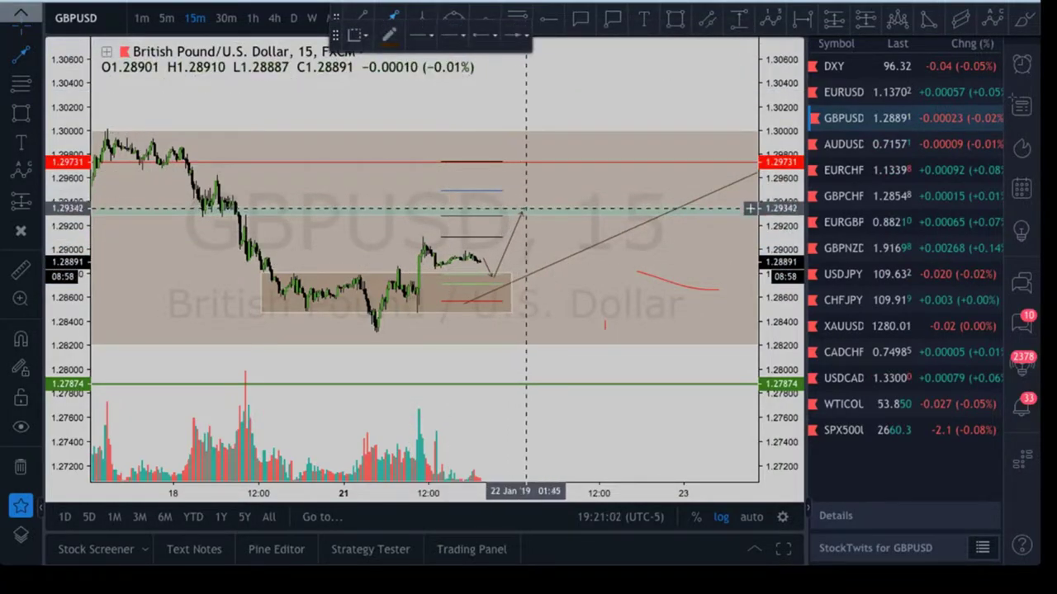
left_click(525, 209)
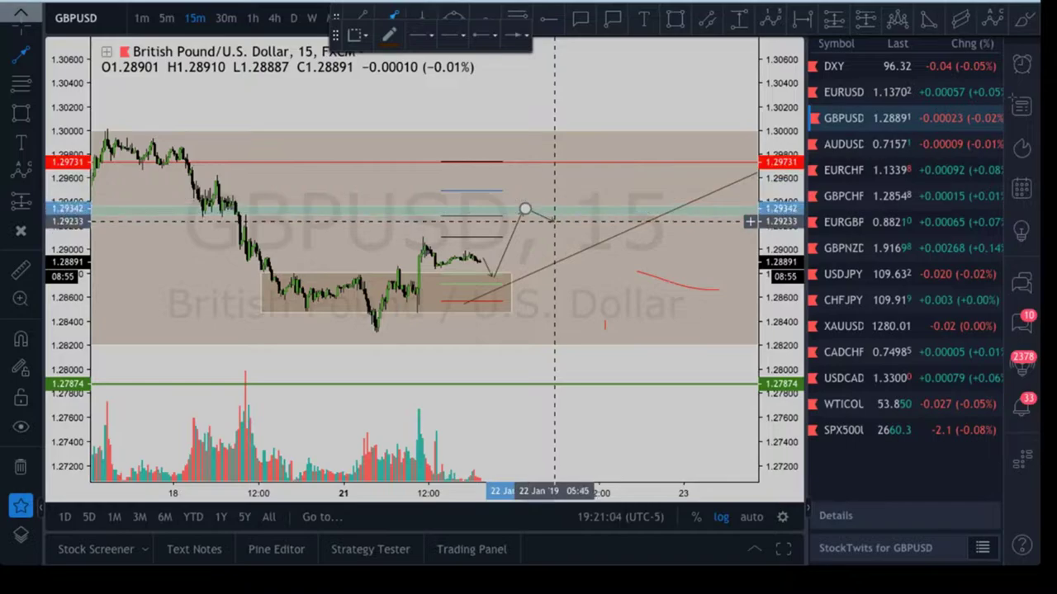
left_click(553, 220)
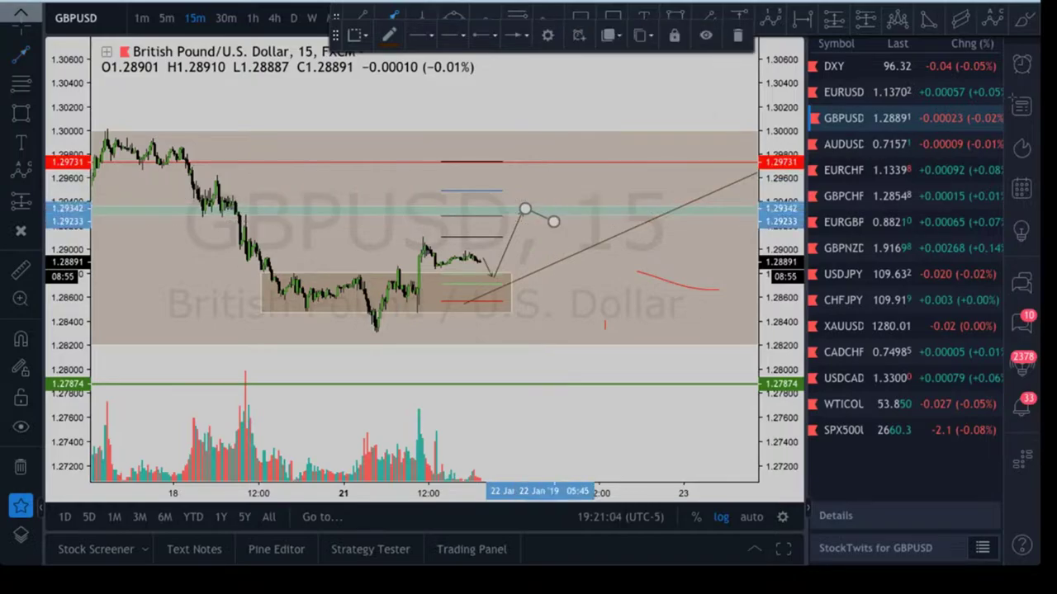
left_click(559, 222)
left_click(599, 163)
left_click(639, 220)
Review the projected arrows against wider price history on the 15-minute chart and on the one-hour chart
scroll(647, 302, "down", 1)
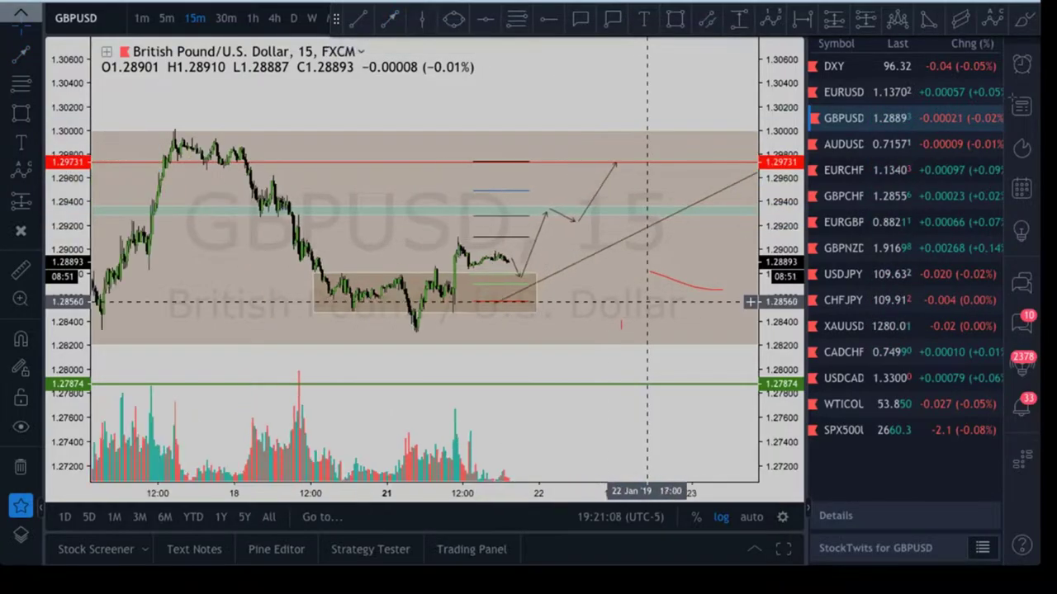
scroll(647, 301, "down", 5)
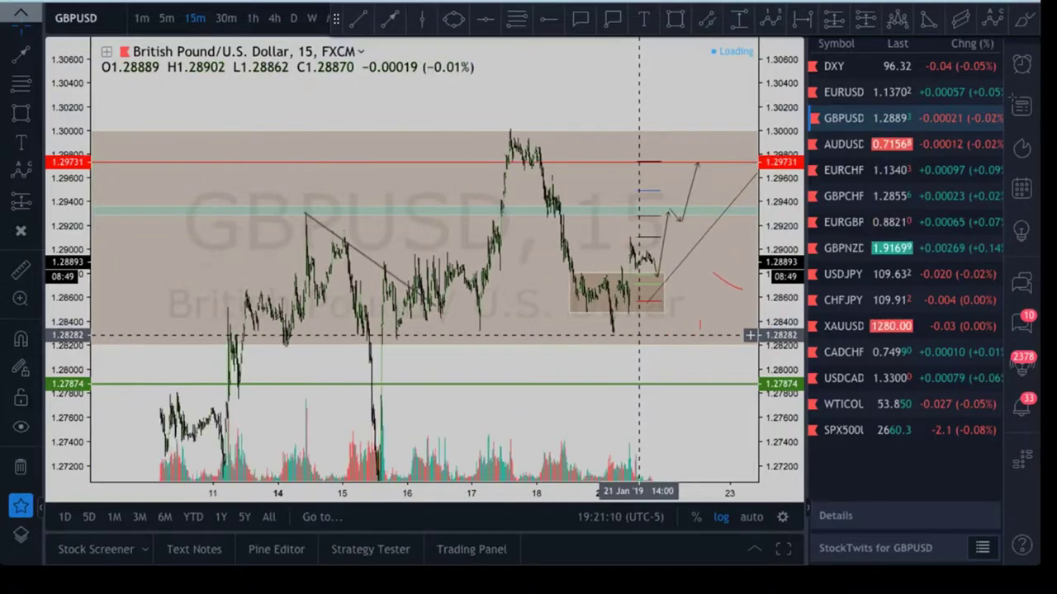
scroll(638, 335, "down", 3)
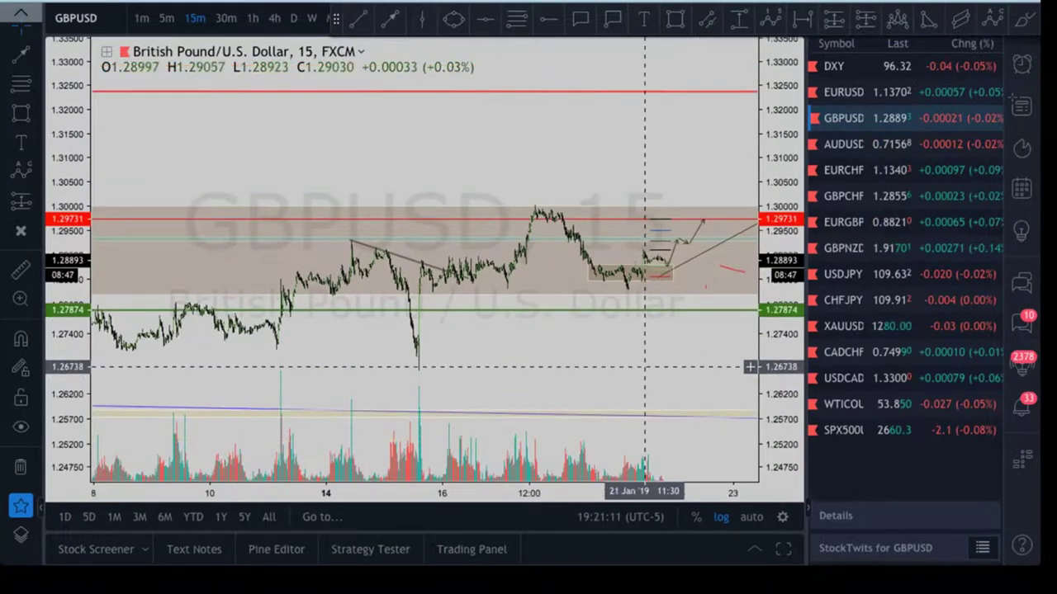
scroll(645, 366, "down", 4)
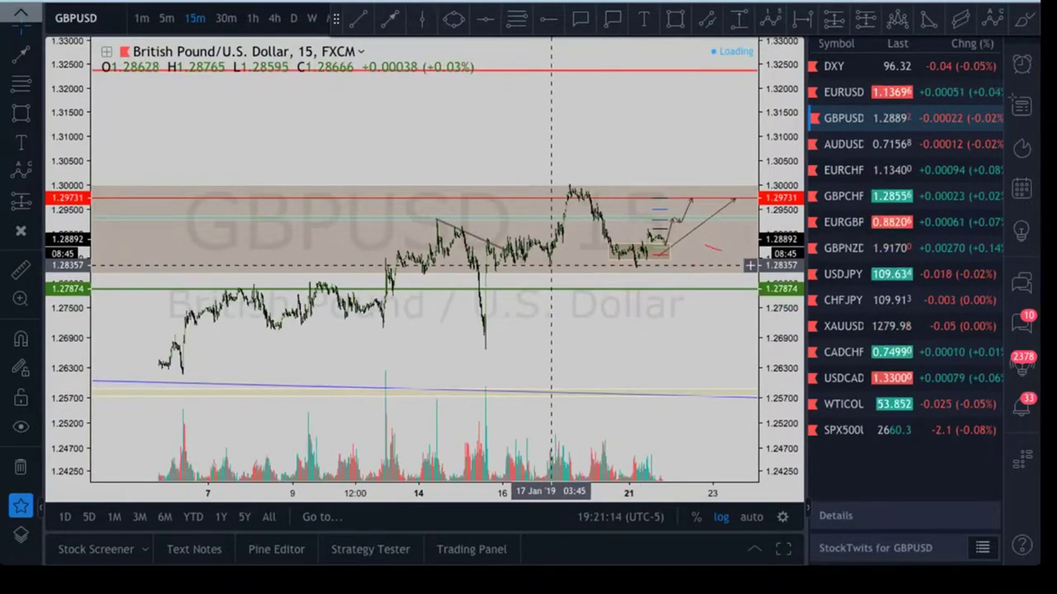
left_click(252, 18)
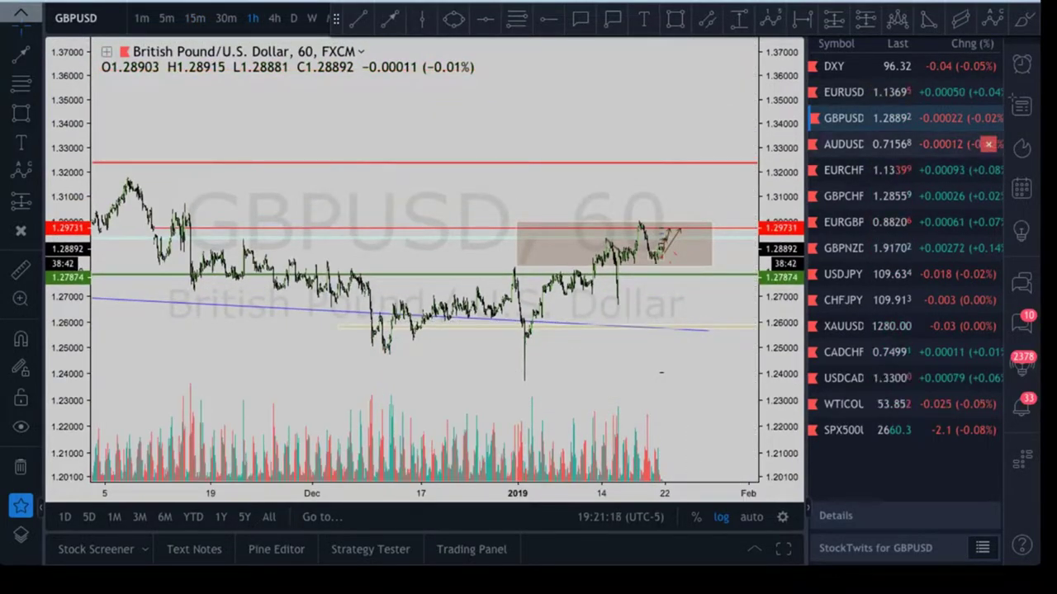
scroll(724, 242, "up", 1)
scroll(714, 262, "up", 1)
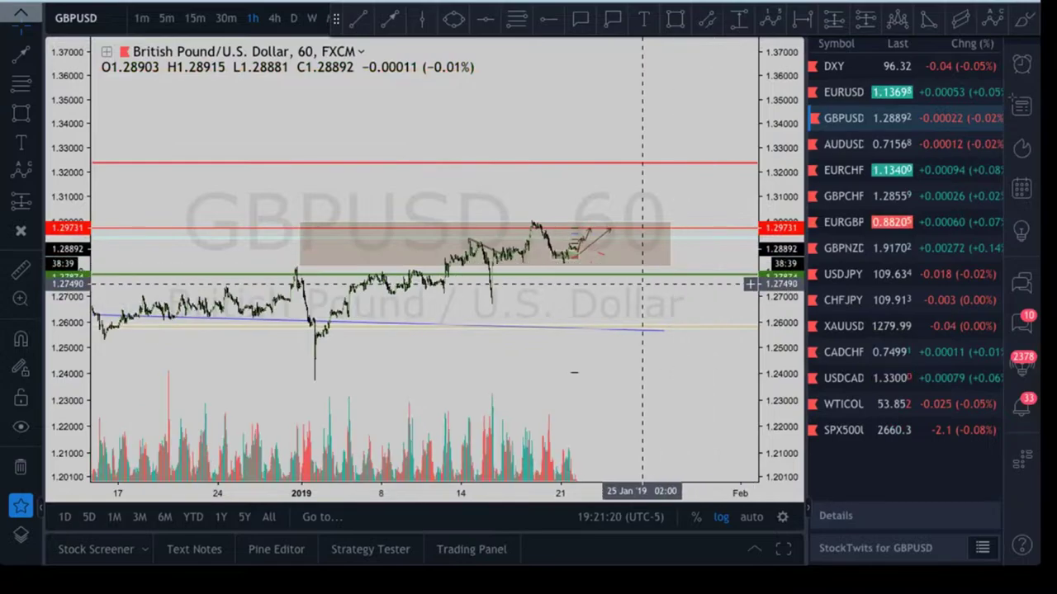
left_click_drag(658, 302, 712, 248)
left_click_drag(780, 314, 778, 137)
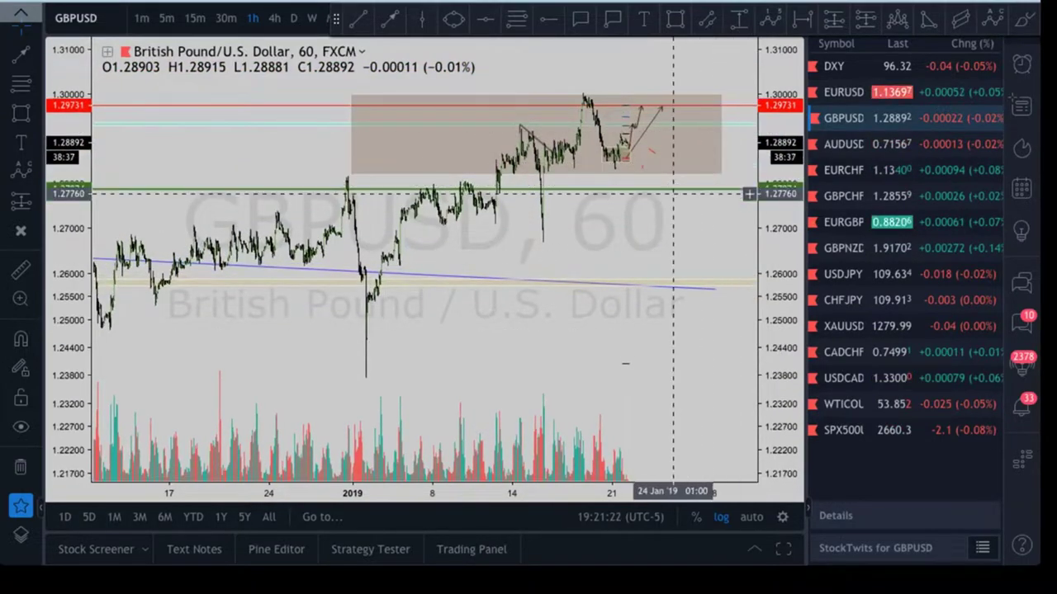
scroll(589, 203, "up", 4)
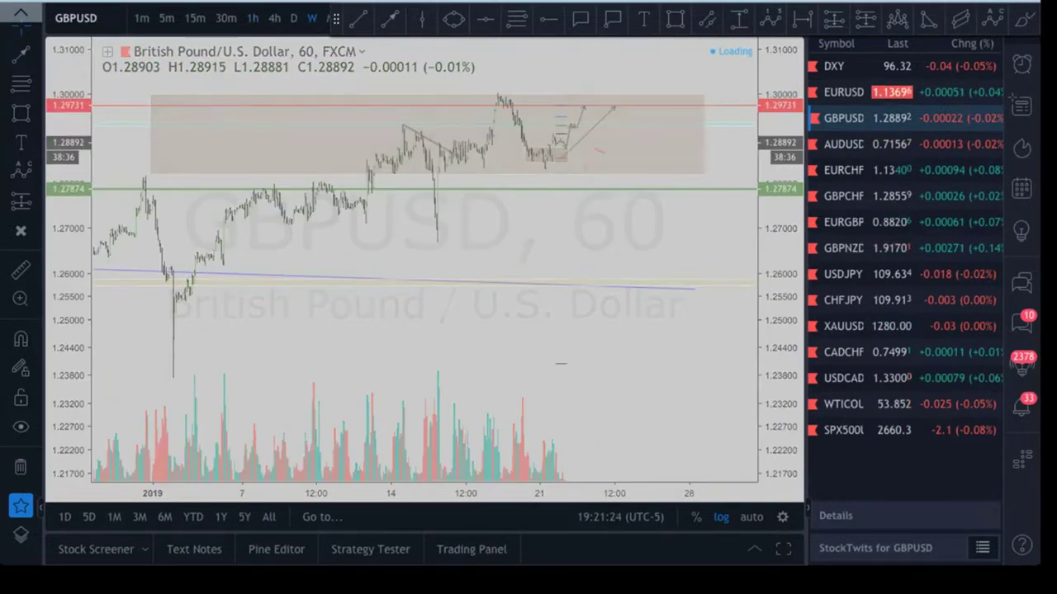
Examine the GBPUSD weekly chart, comparing recent candles with the 1.29731 and 1.27874 levels and the shaded zone
left_click(312, 18)
scroll(454, 280, "up", 2)
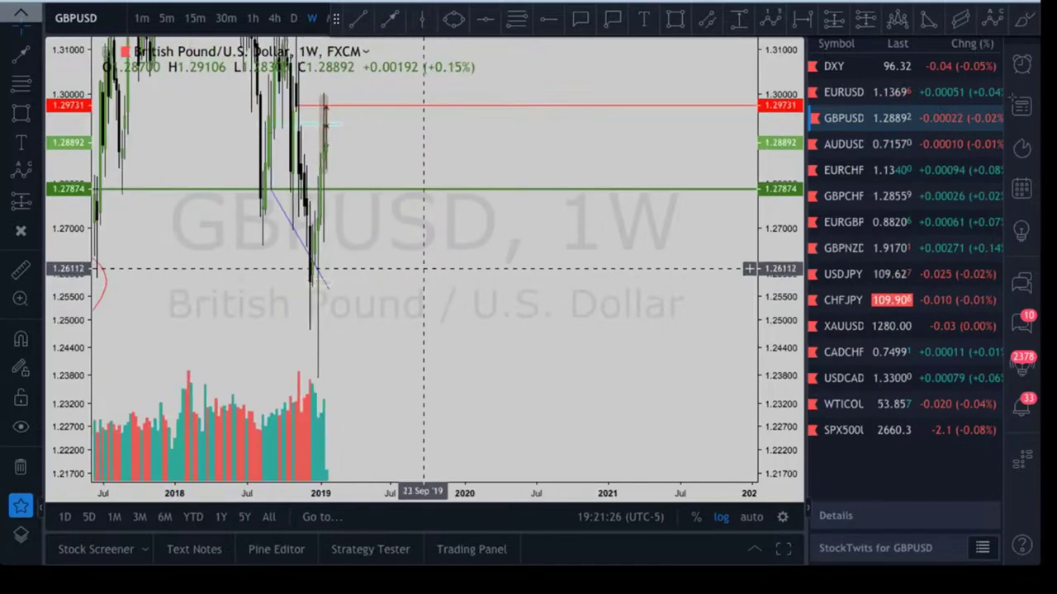
left_click_drag(425, 260, 696, 251)
left_click_drag(781, 124, 780, 396)
scroll(632, 377, "up", 6)
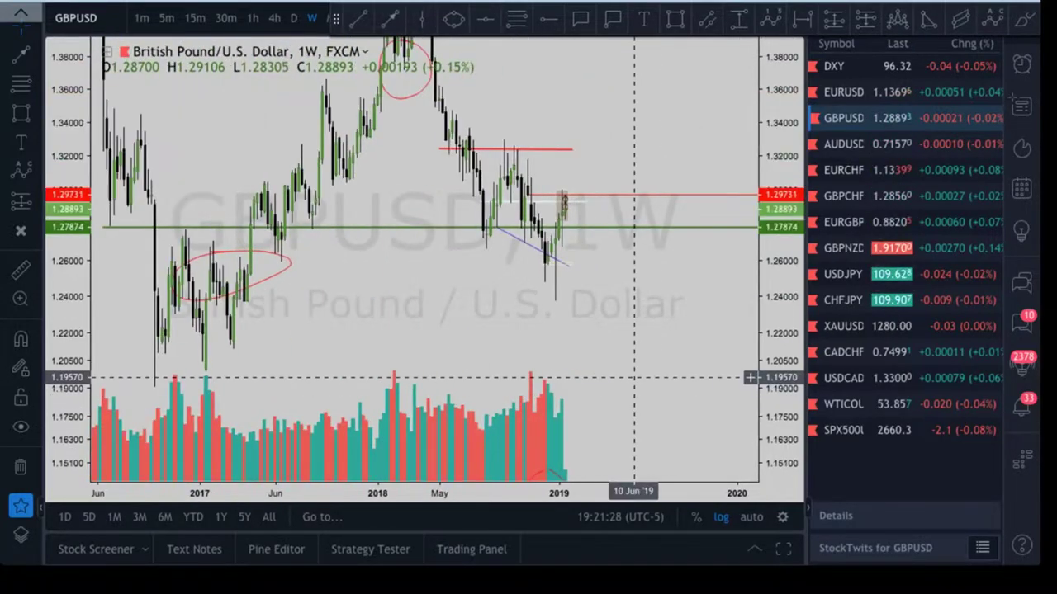
left_click_drag(545, 309, 705, 306)
scroll(704, 306, "up", 5)
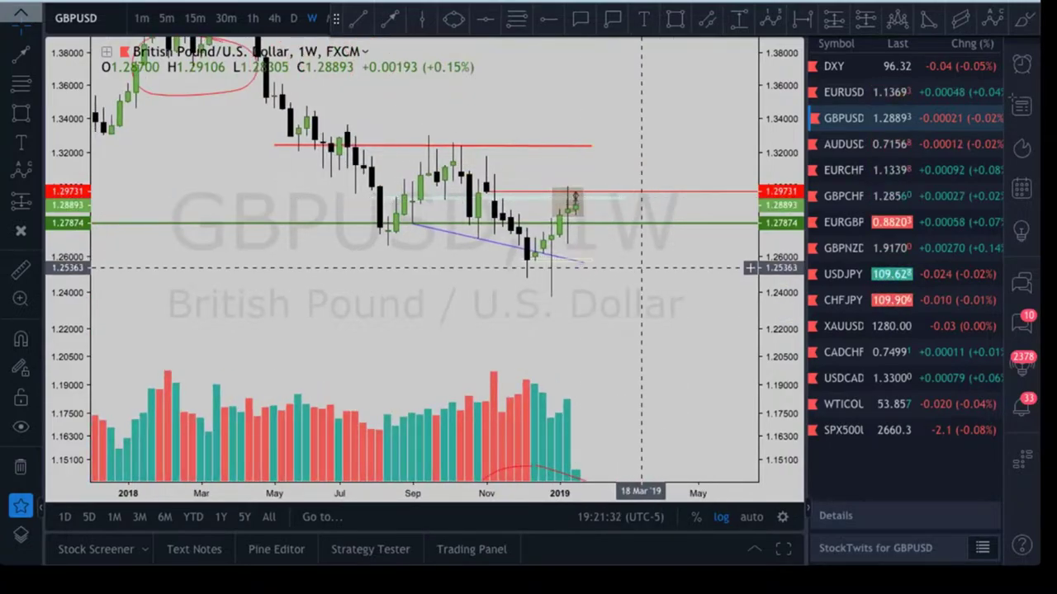
scroll(569, 198, "up", 4)
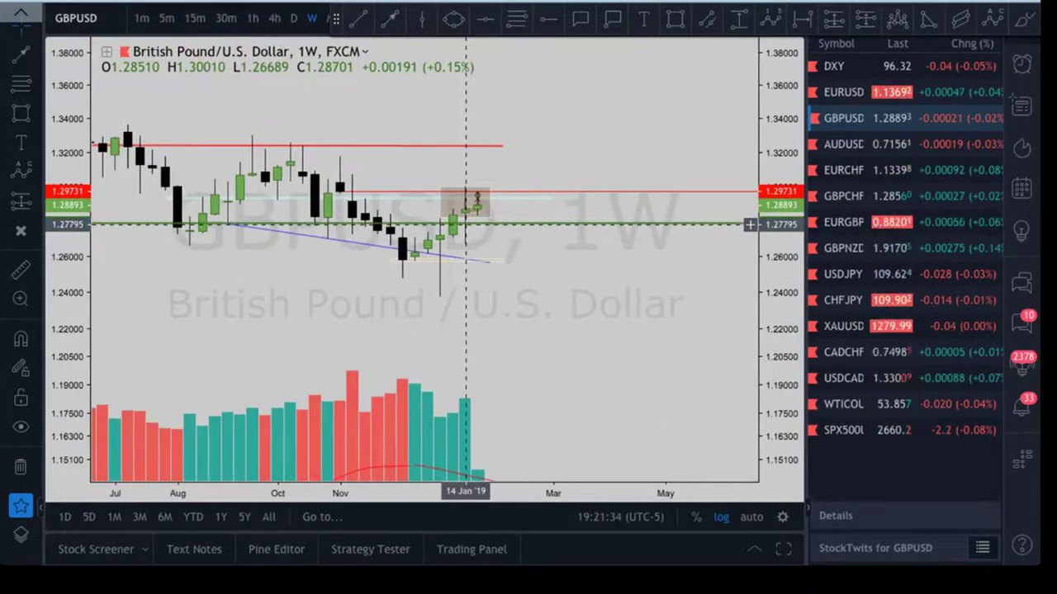
left_click_drag(615, 275, 646, 274)
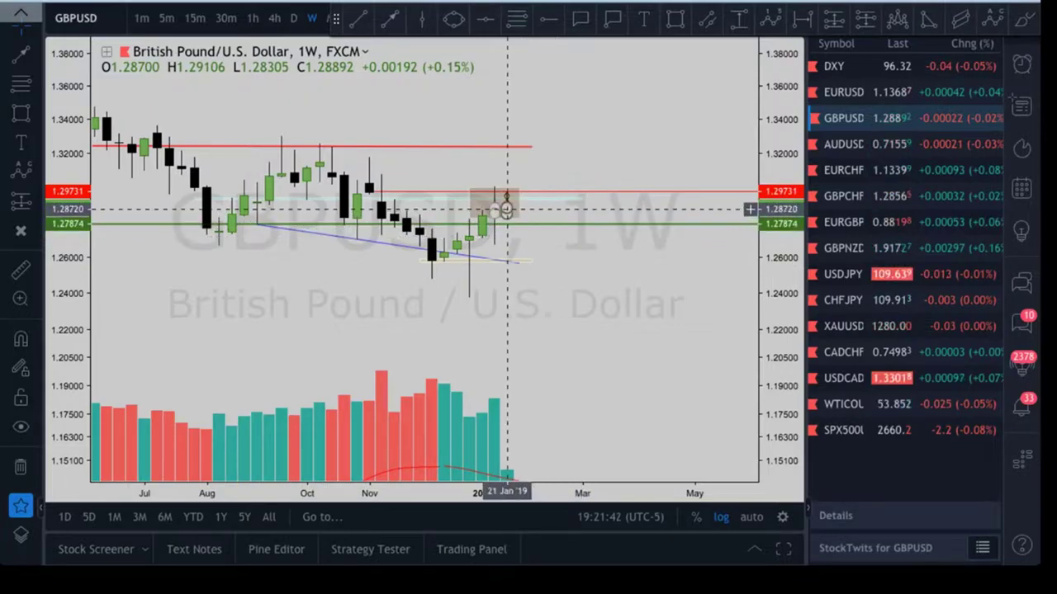
scroll(641, 284, "down", 1)
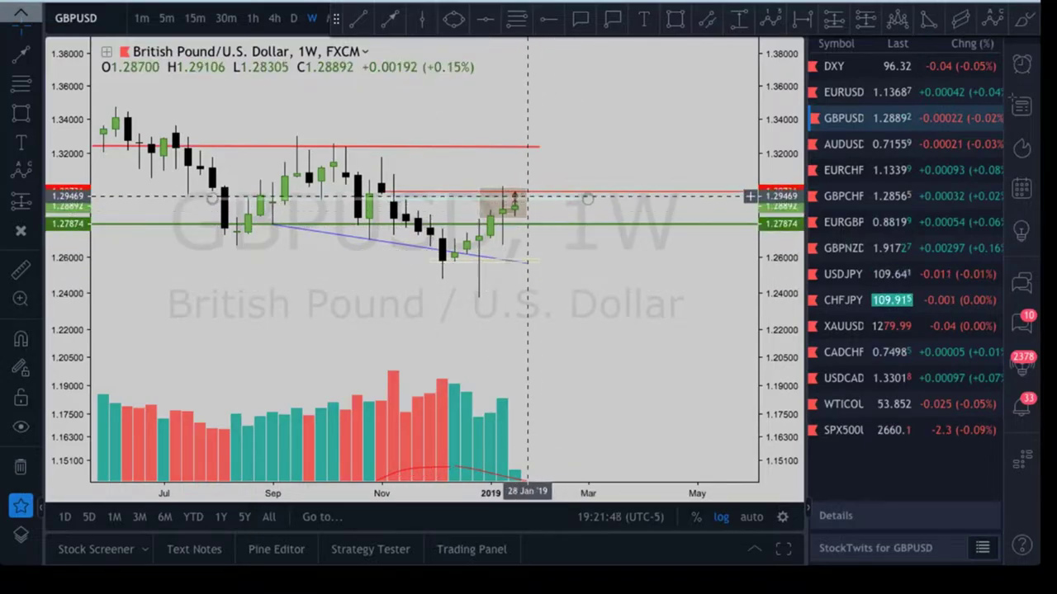
Check GBPUSD on the daily chart and examine the January rise and projected arrows on the four-hour chart
left_click(293, 18)
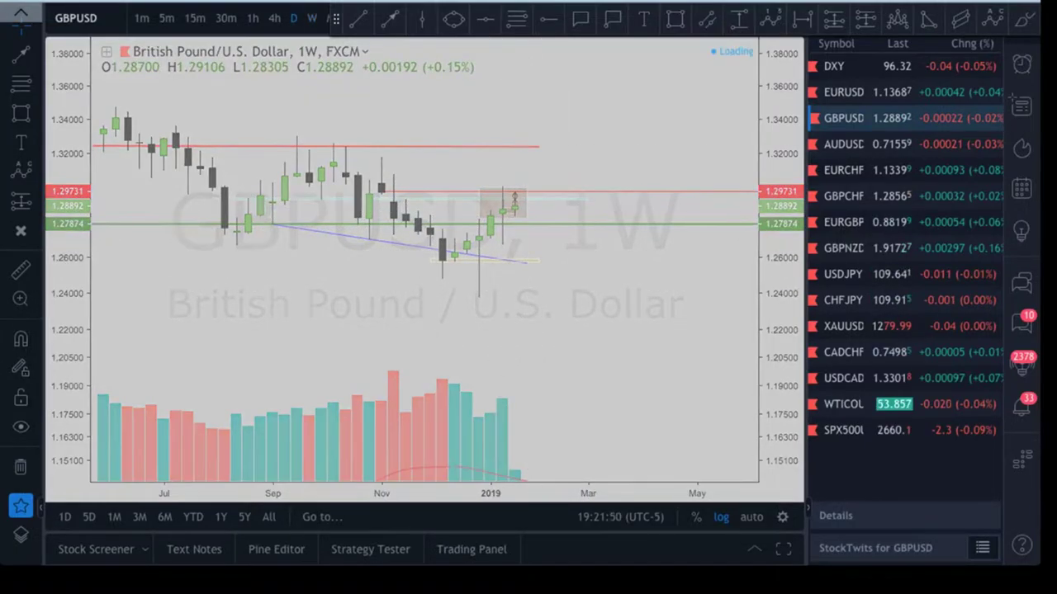
scroll(623, 325, "down", 5)
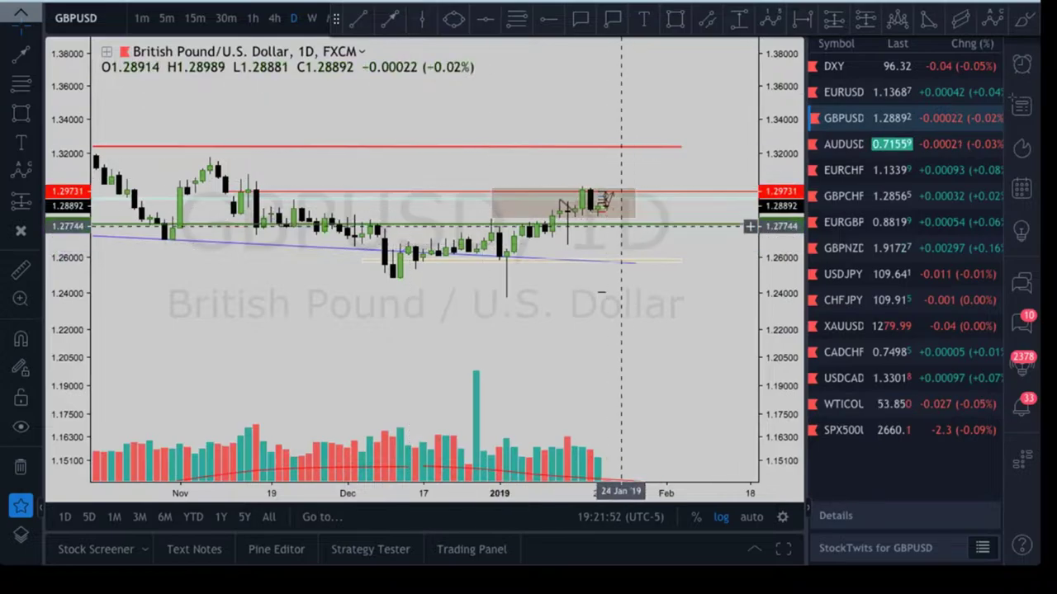
left_click(275, 18)
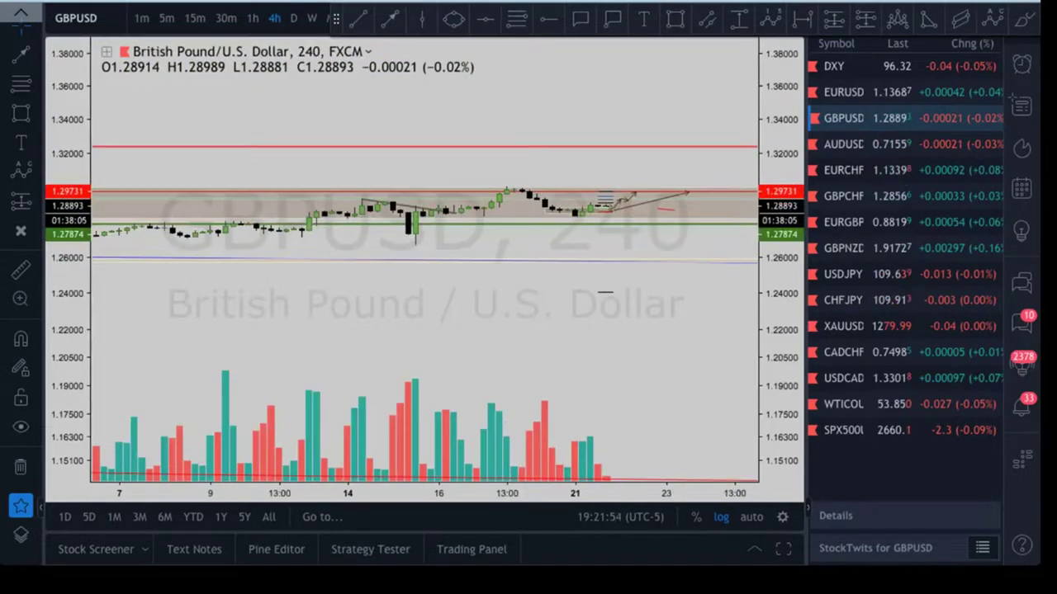
left_click_drag(568, 356, 541, 357)
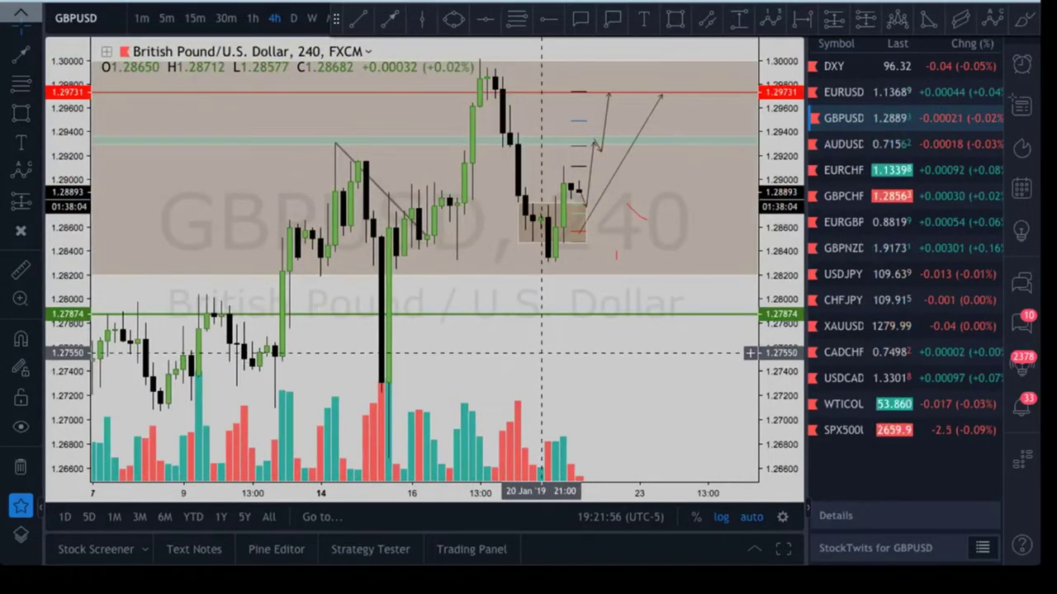
scroll(481, 314, "down", 1)
left_click_drag(780, 186, 780, 334)
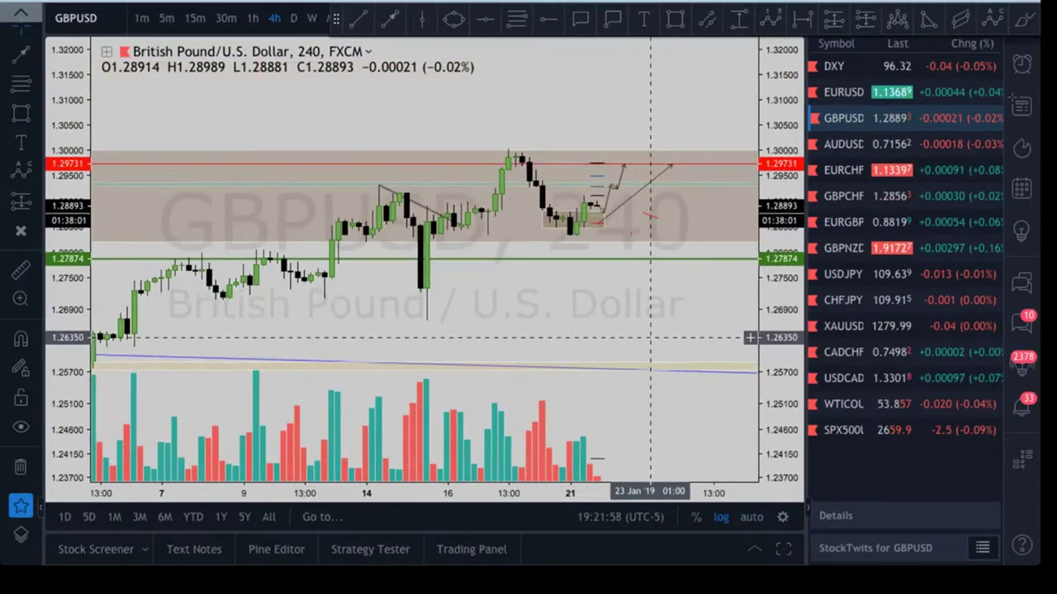
left_click_drag(551, 314, 541, 307)
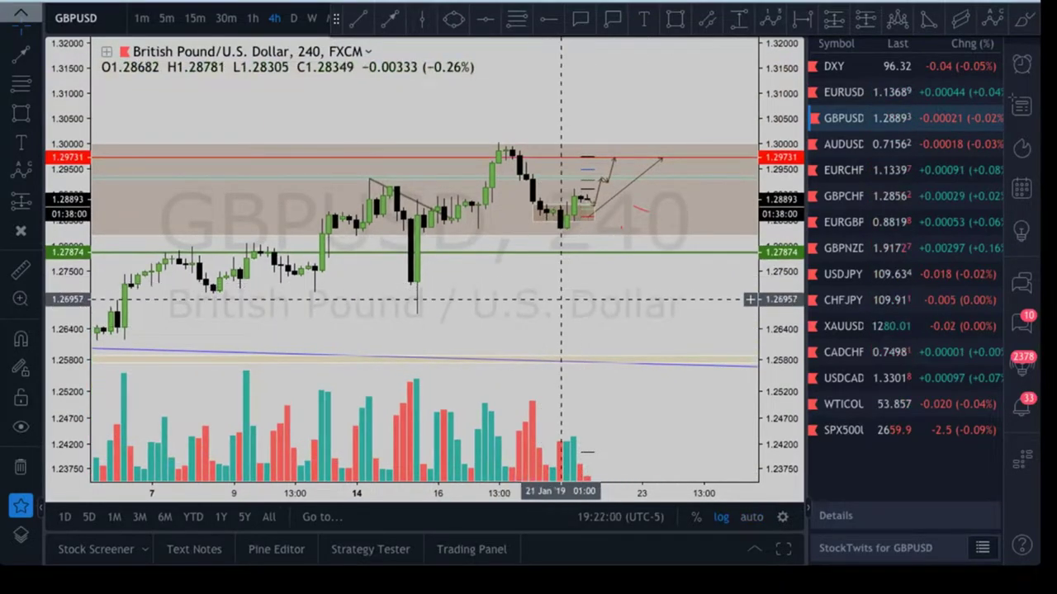
scroll(561, 299, "down", 2)
scroll(537, 284, "down", 3)
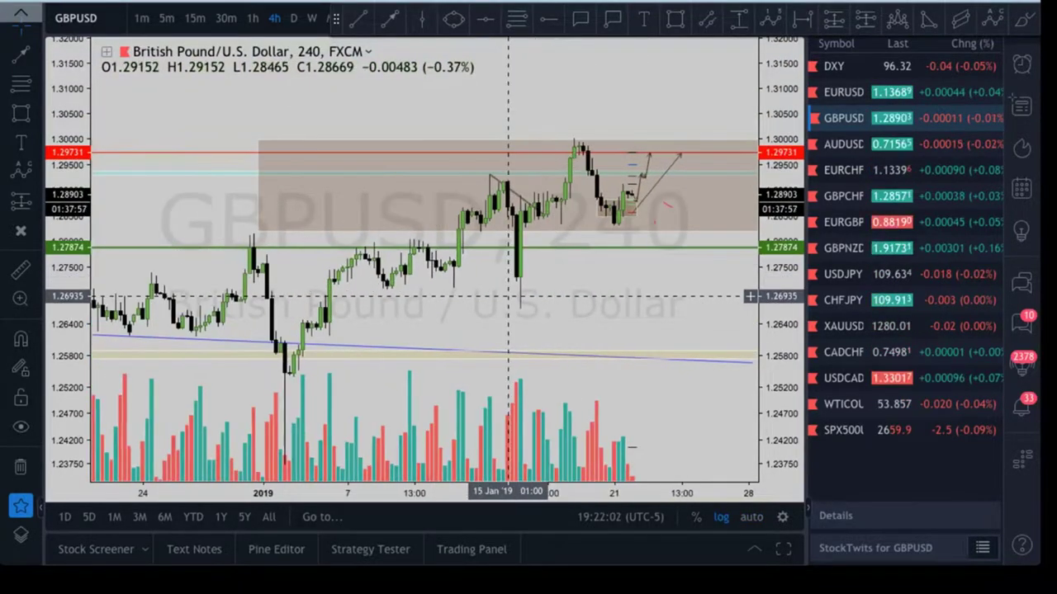
scroll(553, 280, "up", 3)
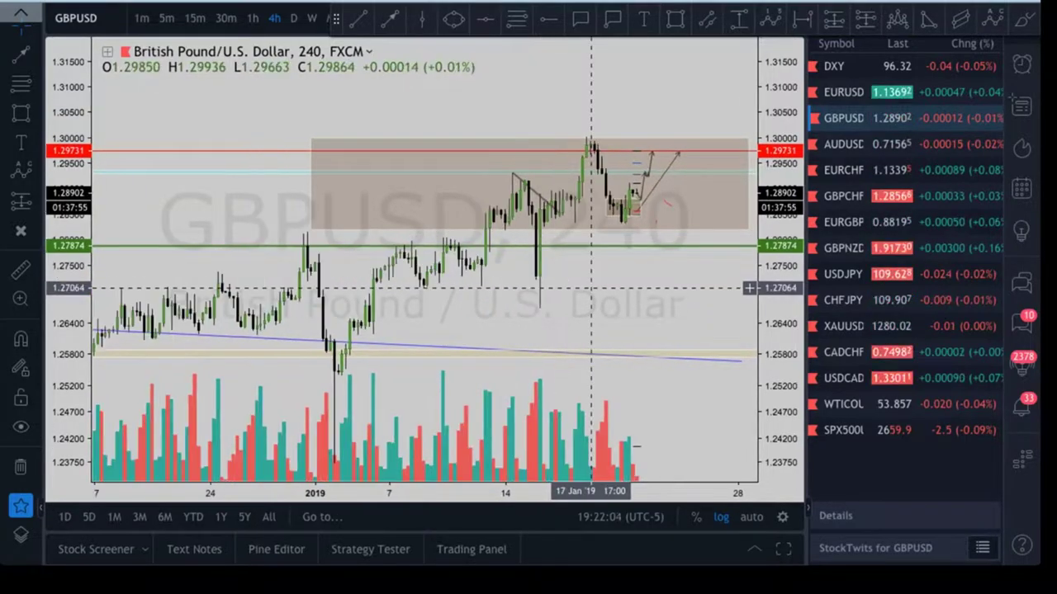
scroll(610, 418, "down", 3)
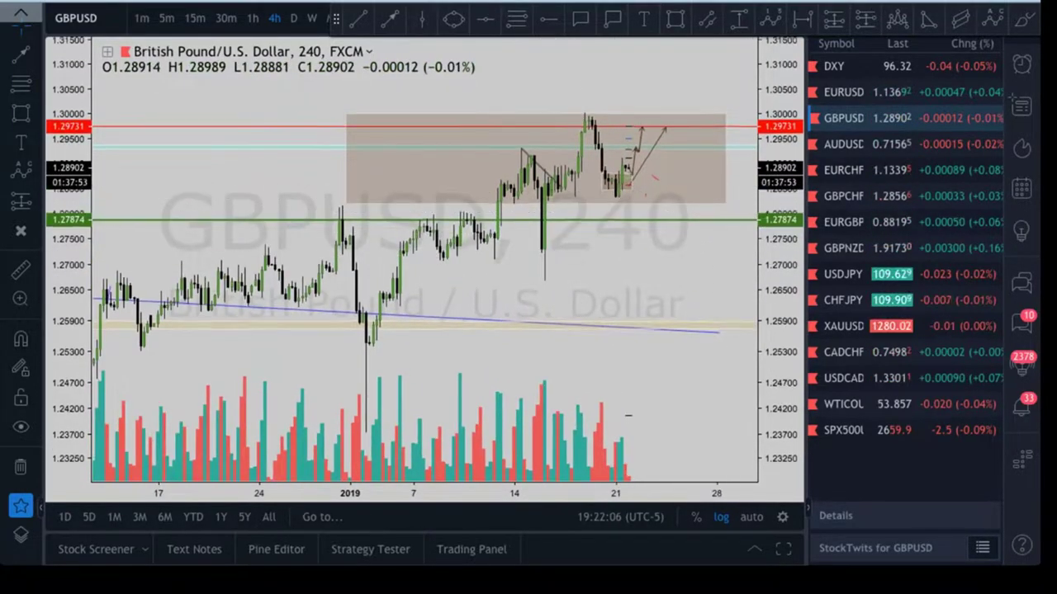
scroll(607, 358, "up", 2)
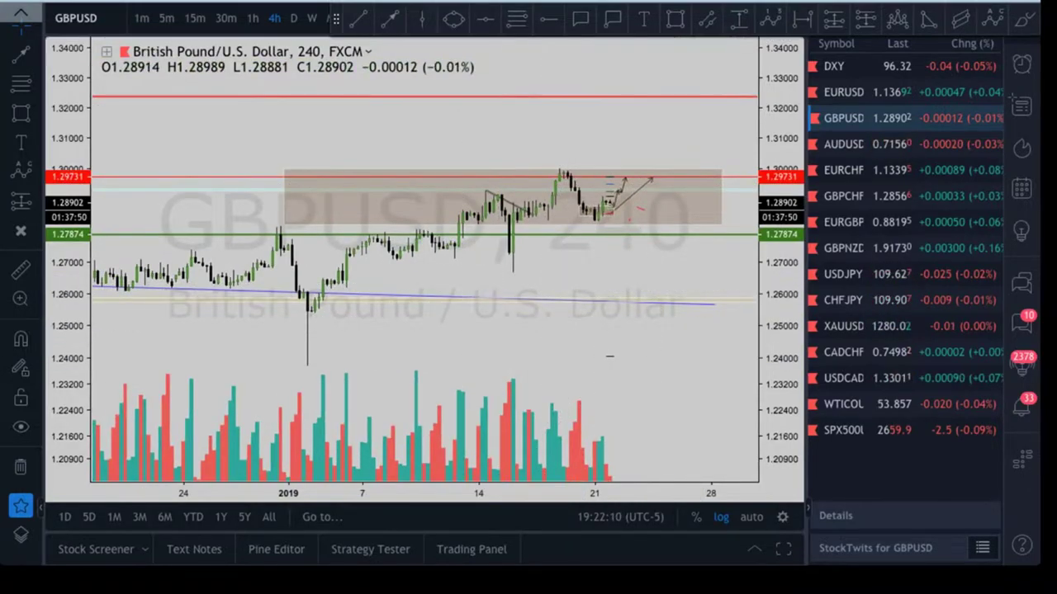
left_click(707, 19)
left_click(308, 326)
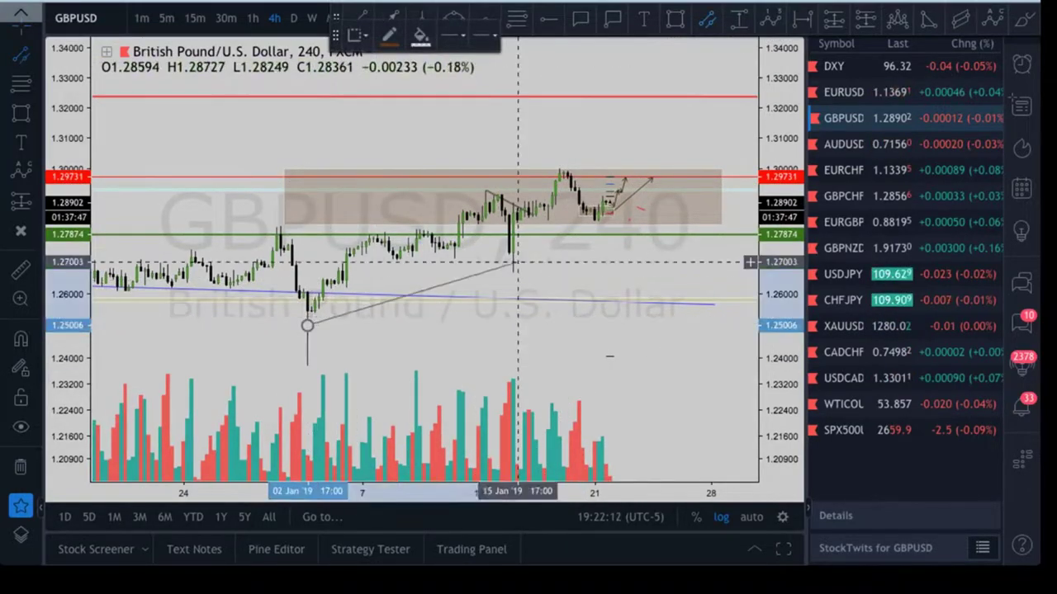
left_click(645, 208)
key("Escape")
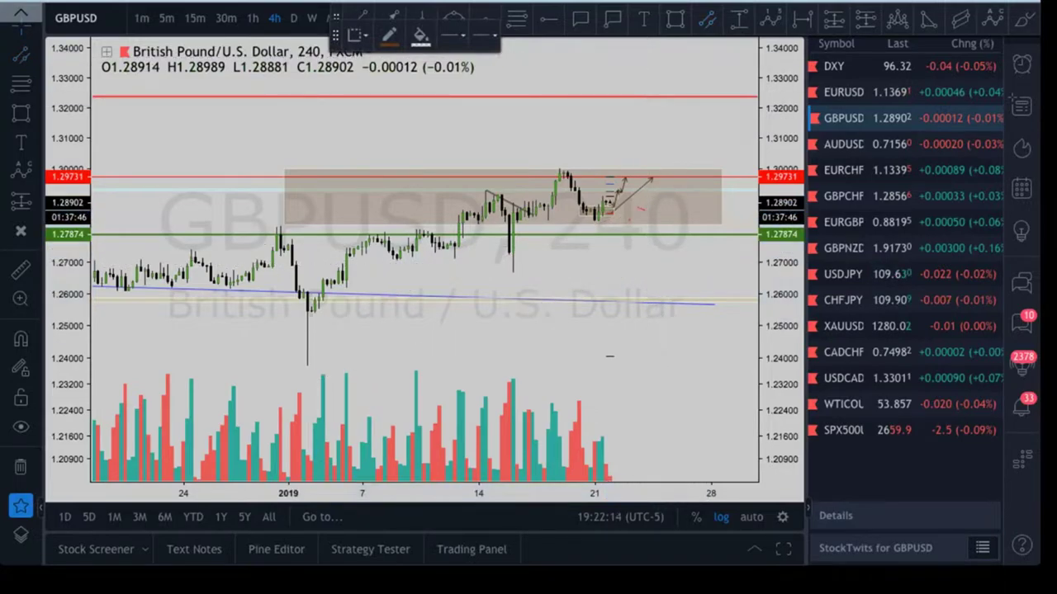
Try to place a regression trend with both of its points on the latest candle at 21 January 17:00
left_click(960, 19)
left_click(610, 311)
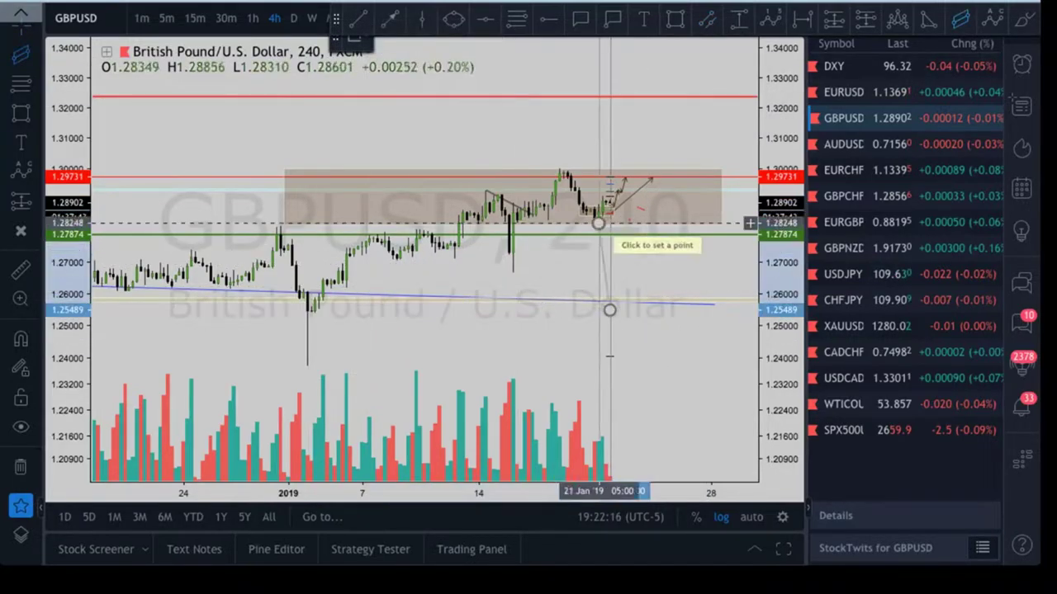
left_click(609, 216)
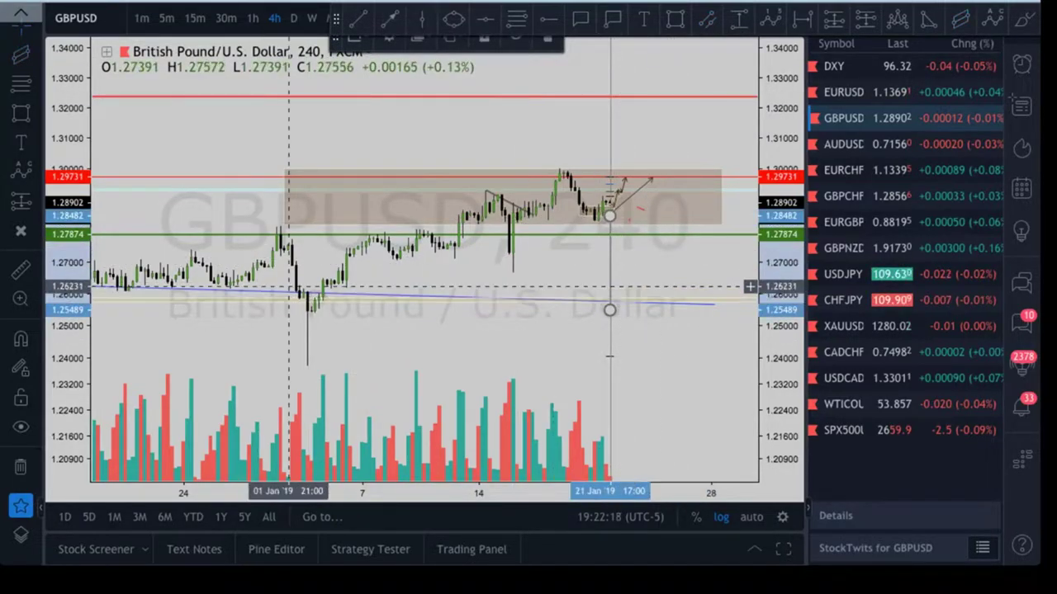
right_click(295, 212)
key("Escape")
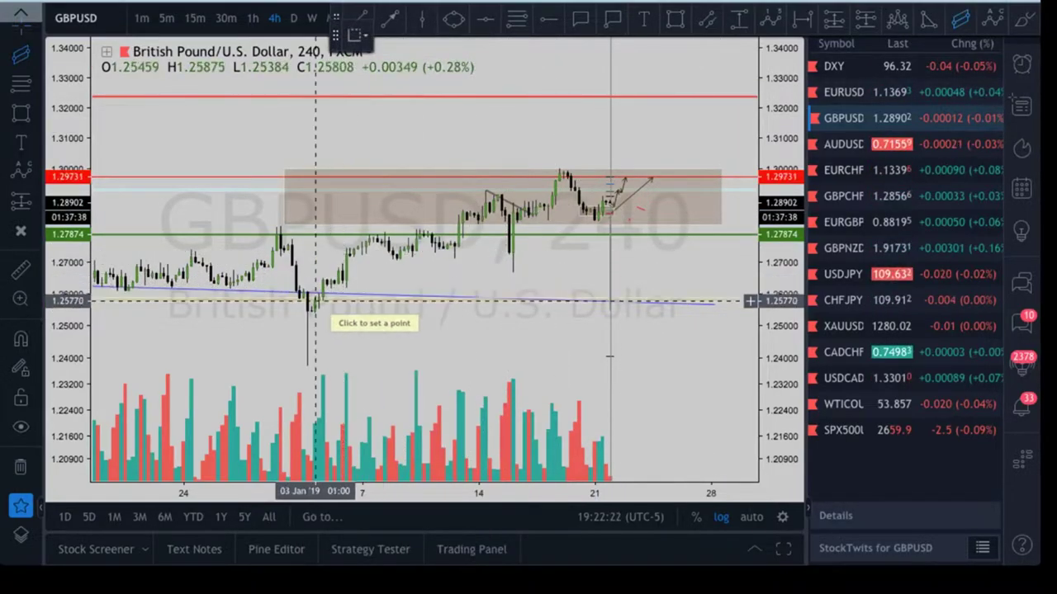
Draw a regression trend channel from the 2 January 17:00 candle to the latest candle on 21 January
left_click(308, 302)
left_click(653, 247)
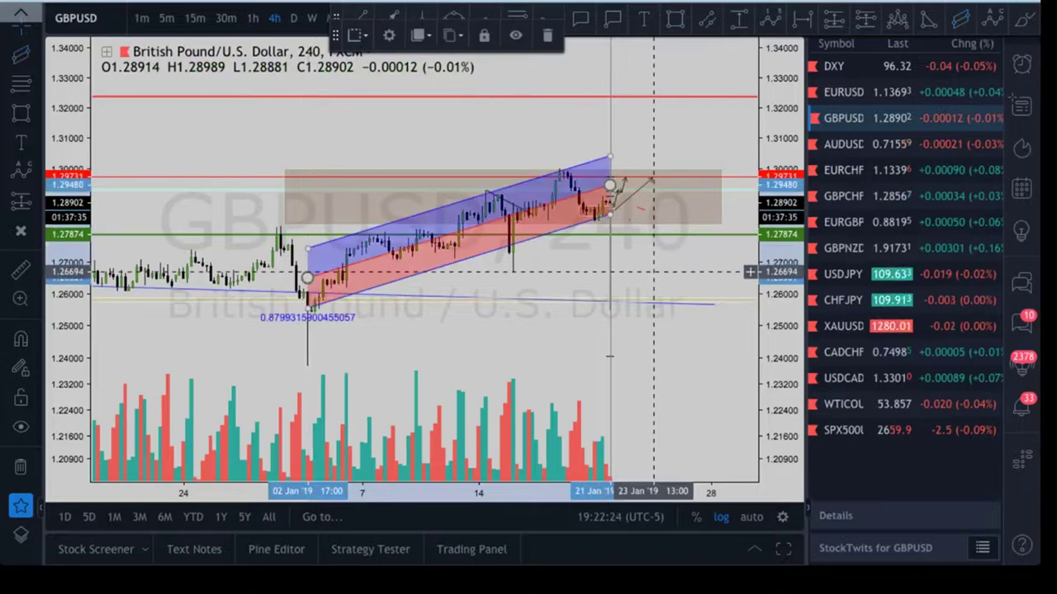
Reposition the longer projected arrow so it rises from about 1.2852 to about 1.306, above the shaded zone
scroll(654, 272, "up", 3)
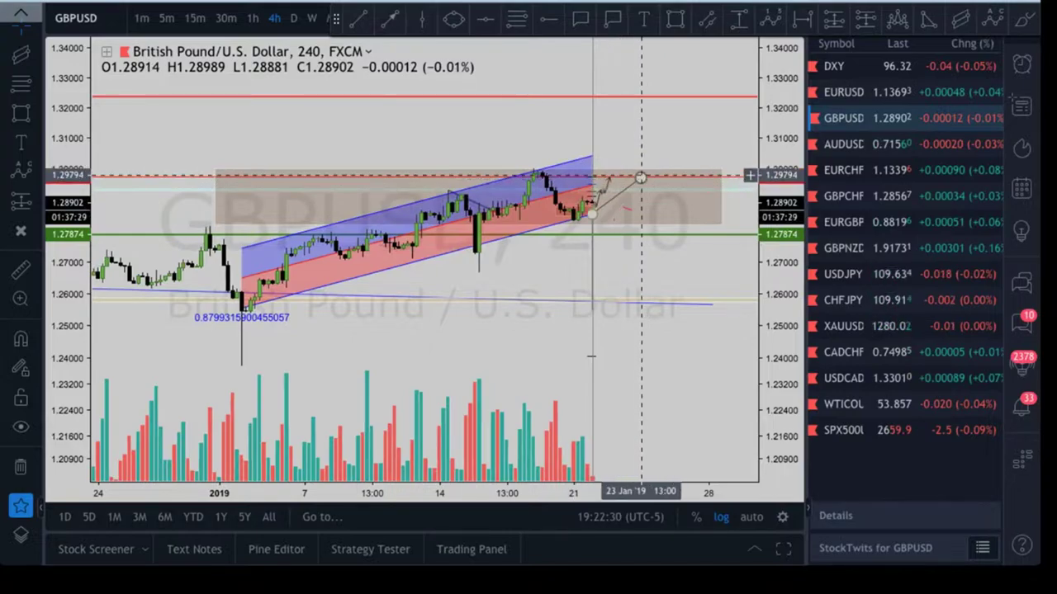
left_click(640, 160)
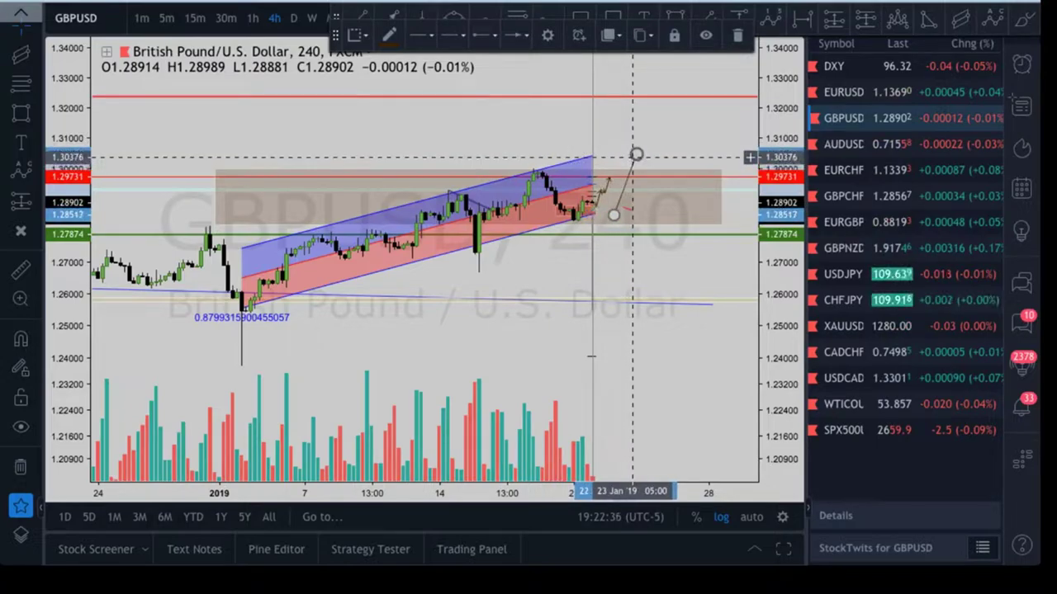
left_click(641, 149)
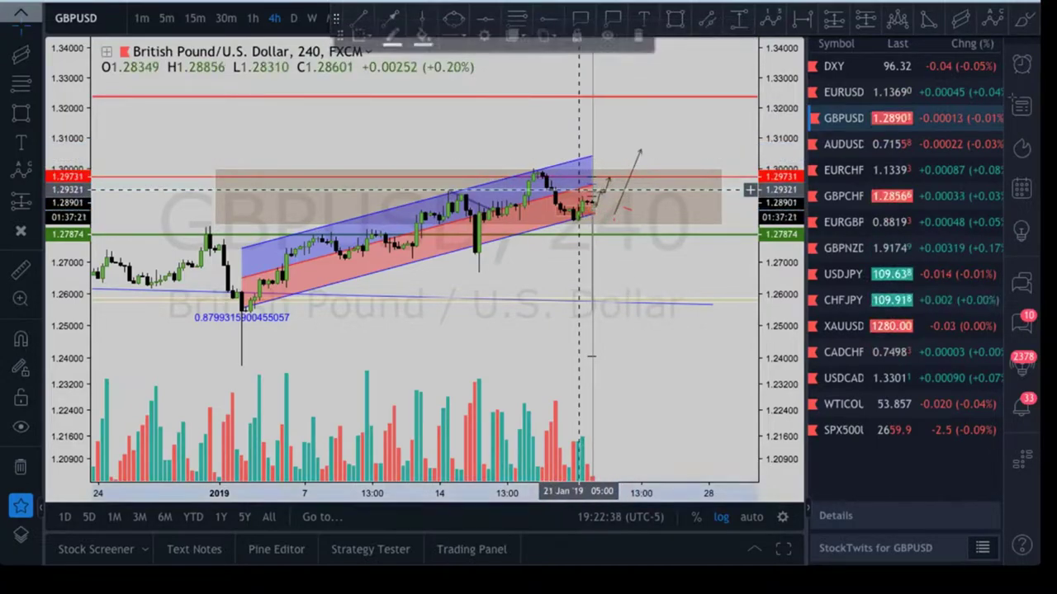
double_click(565, 192)
left_click(567, 209)
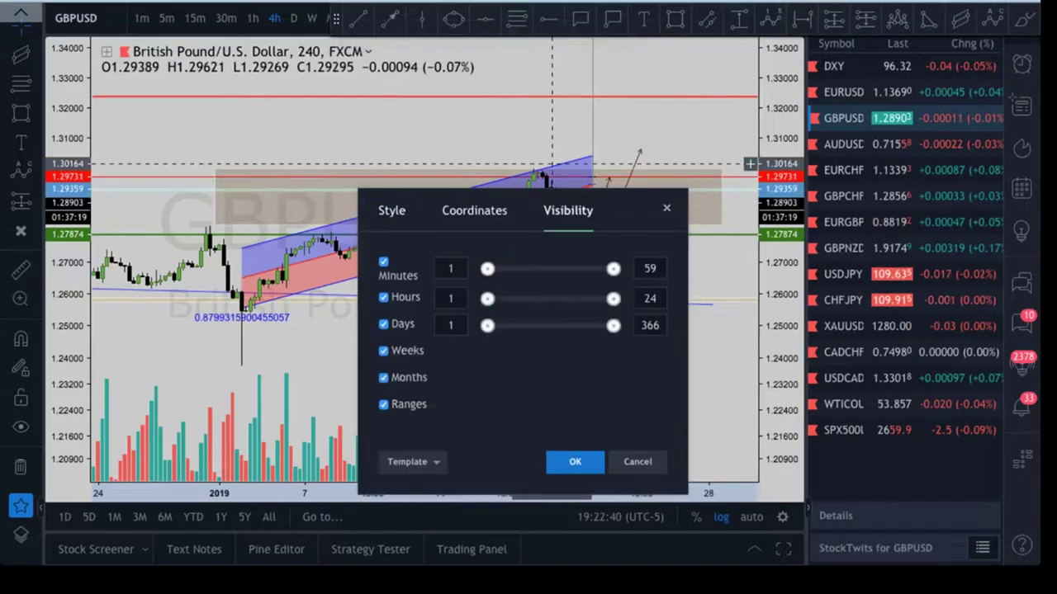
left_click(566, 462)
Extend the lines of the GBPUSD regression trend and hide its Pearson's R value
left_click(566, 162)
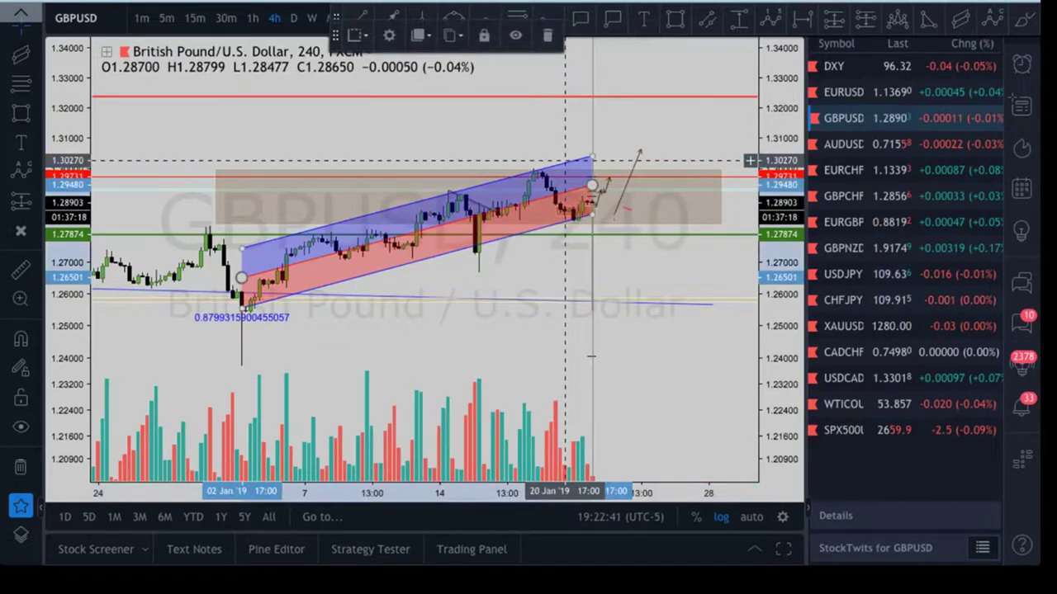
double_click(422, 258)
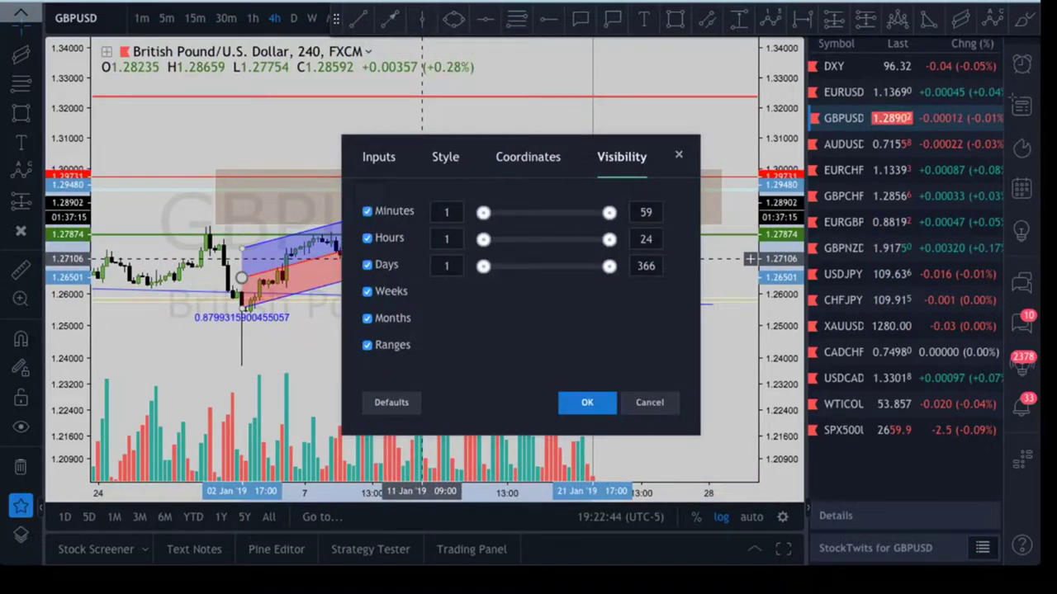
left_click(446, 157)
left_click(367, 319)
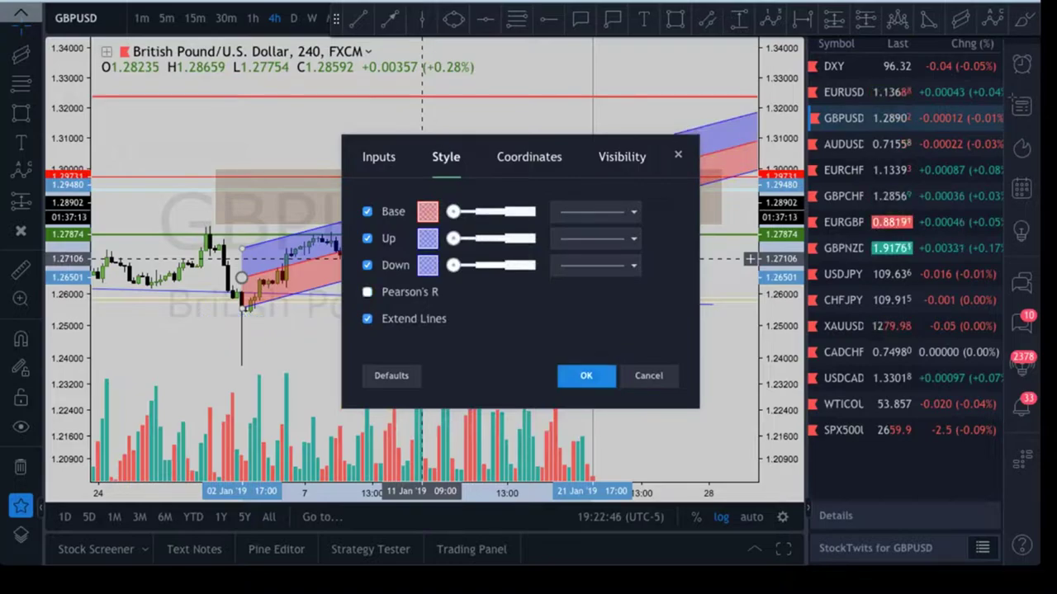
left_click(586, 375)
left_click(636, 392)
scroll(653, 435, "up", 3)
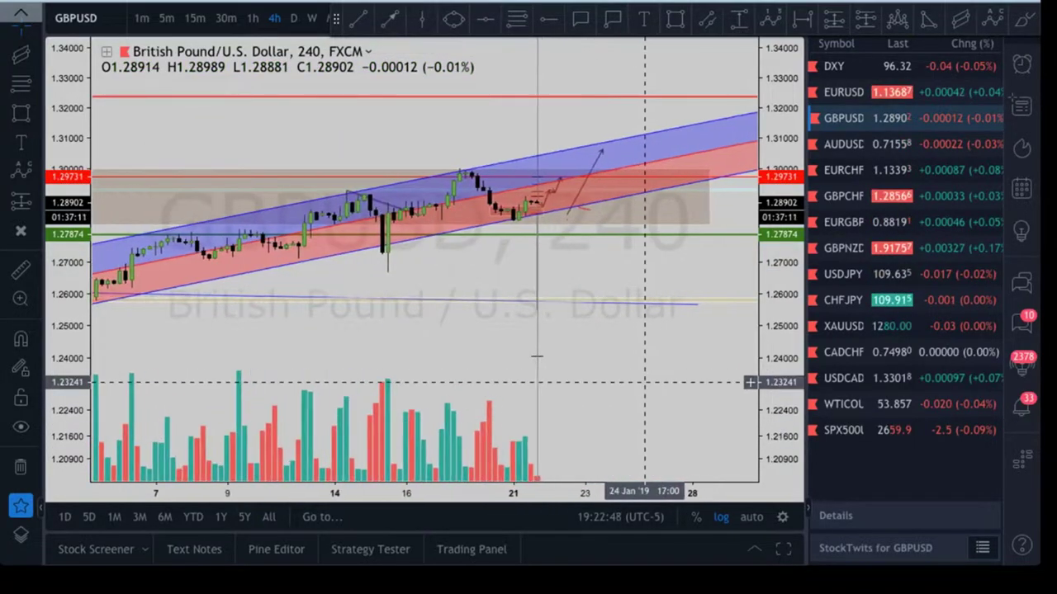
scroll(645, 382, "down", 4)
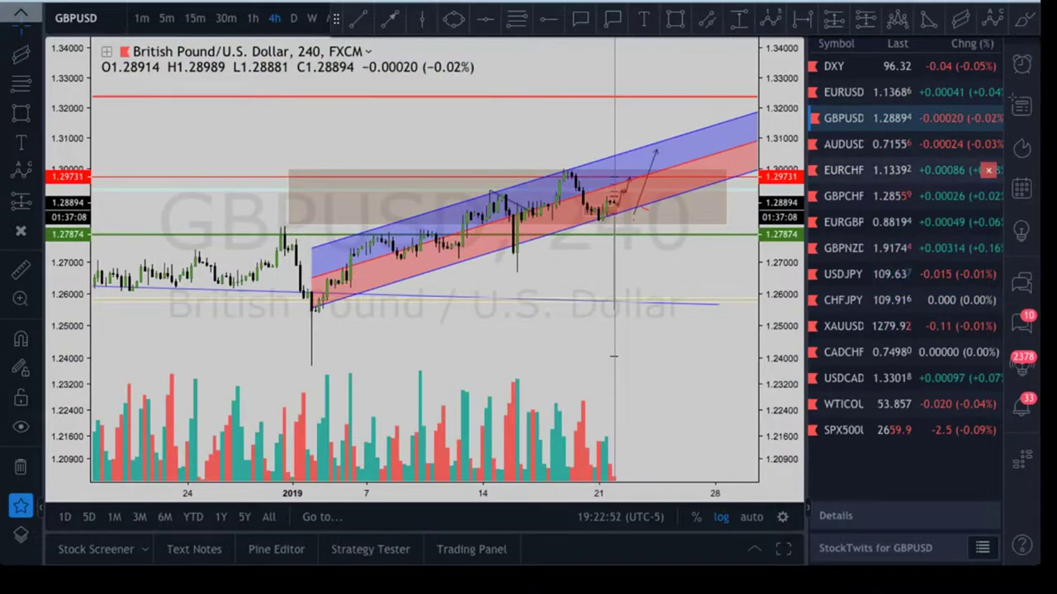
Open AUDUSD and examine the four-hour chart around the shaded range and the 0.71326 level
left_click(924, 144)
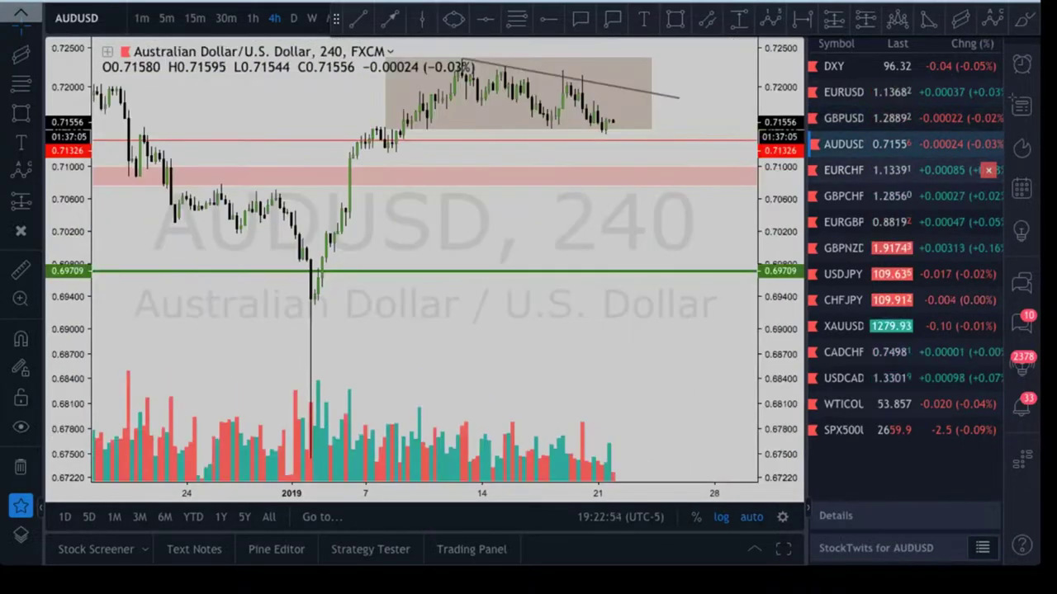
scroll(692, 209, "up", 3)
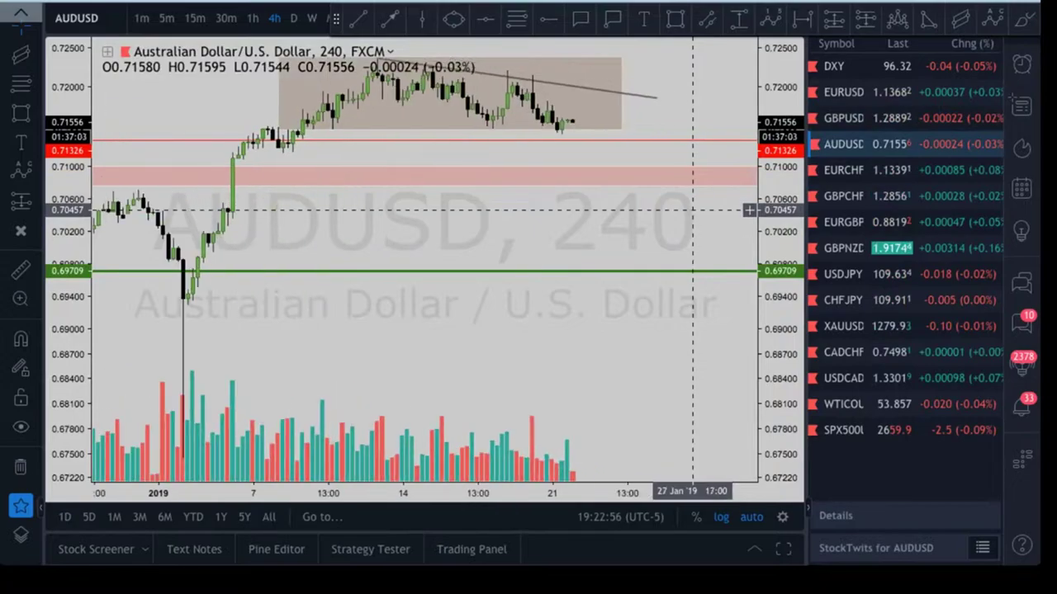
scroll(692, 209, "down", 5)
scroll(691, 209, "down", 3)
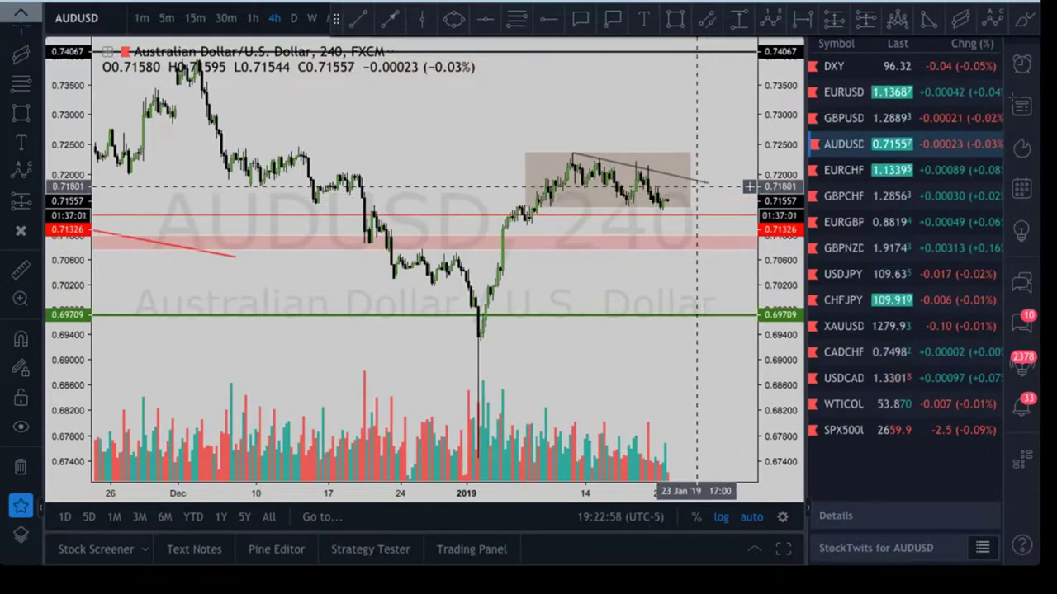
scroll(625, 264, "down", 2)
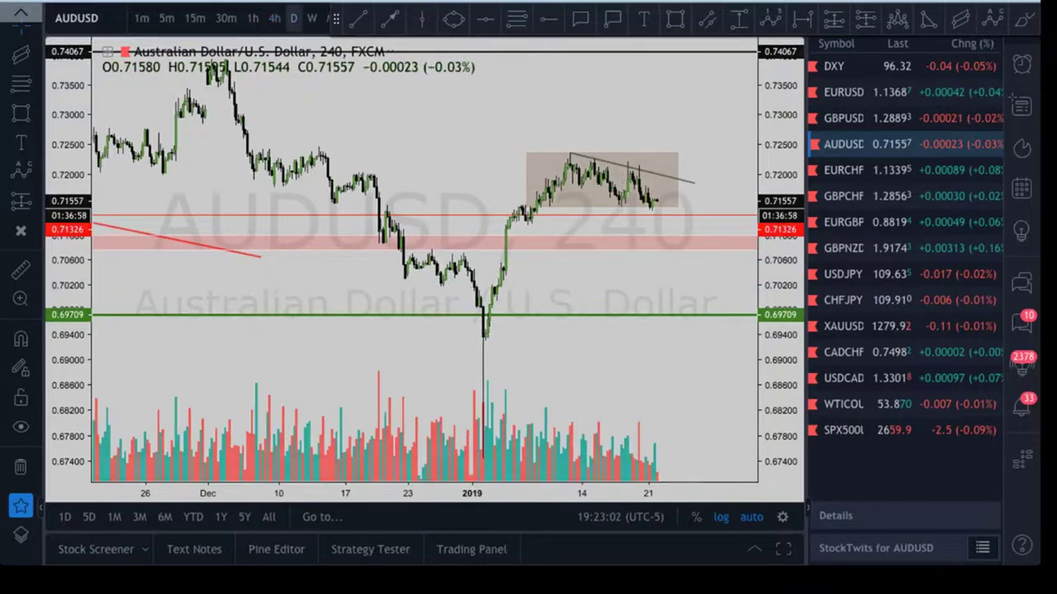
Check AUDUSD on the daily and weekly charts, comparing recent candles with the descending channel and the 0.74067 level
left_click(293, 18)
scroll(541, 174, "up", 3)
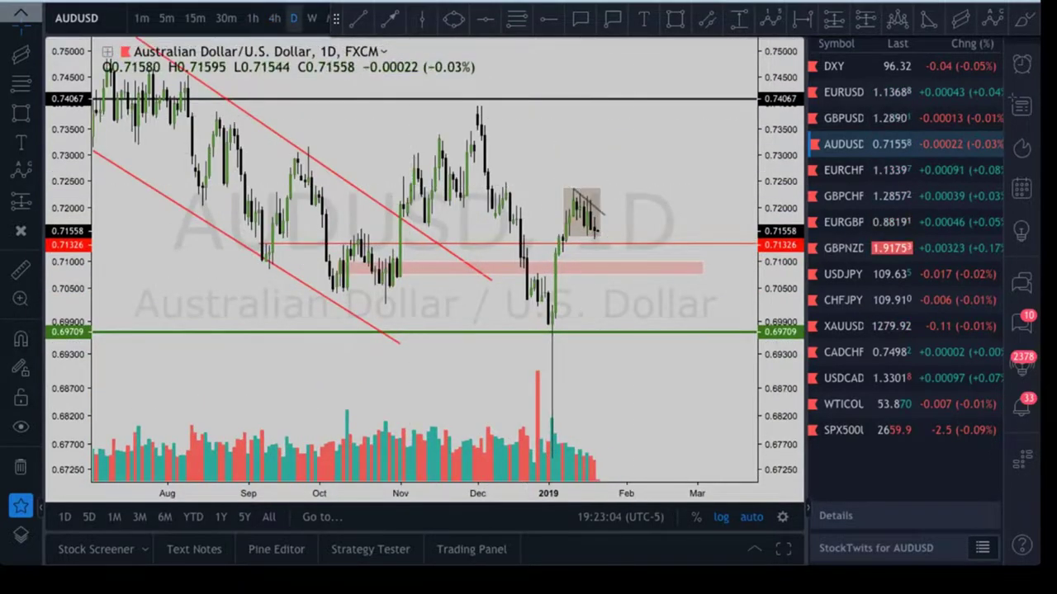
left_click(312, 18)
scroll(324, 43, "down", 5)
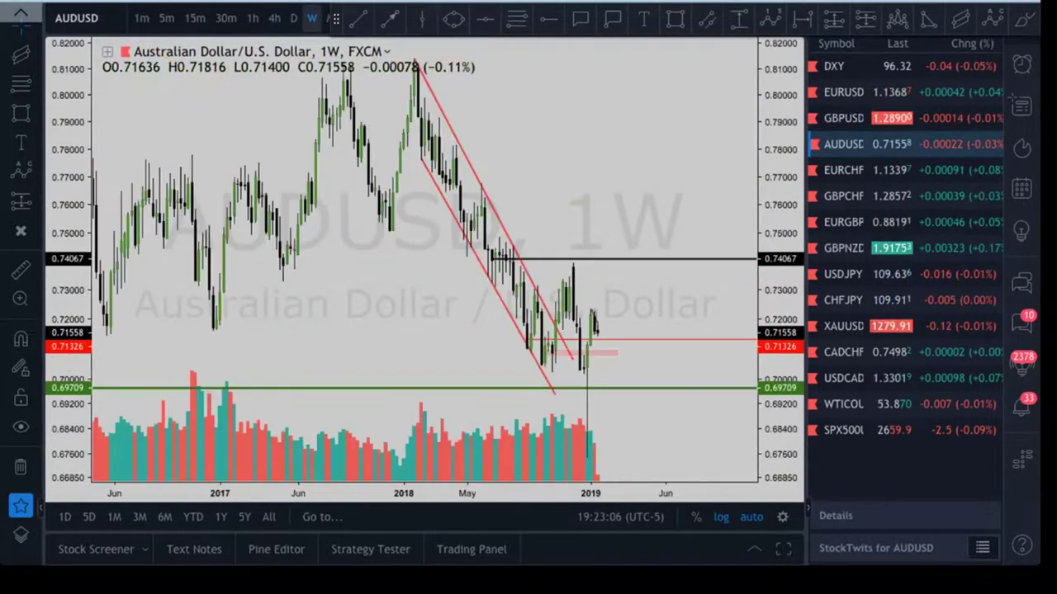
scroll(324, 43, "up", 4)
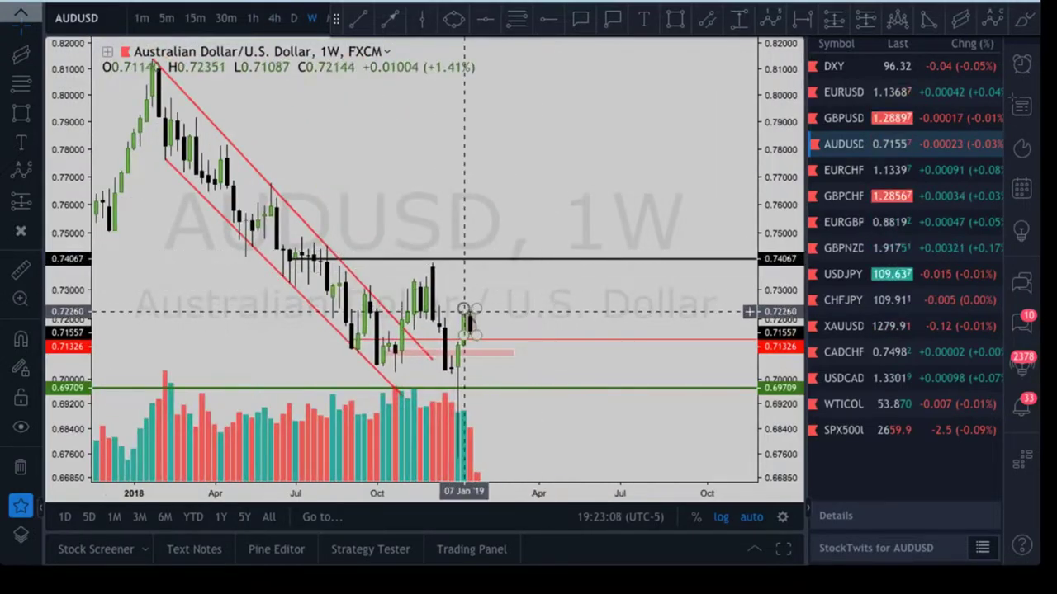
Return AUDUSD to the four-hour chart and examine the December fall, the January rise and the short descending trendline
left_click(293, 18)
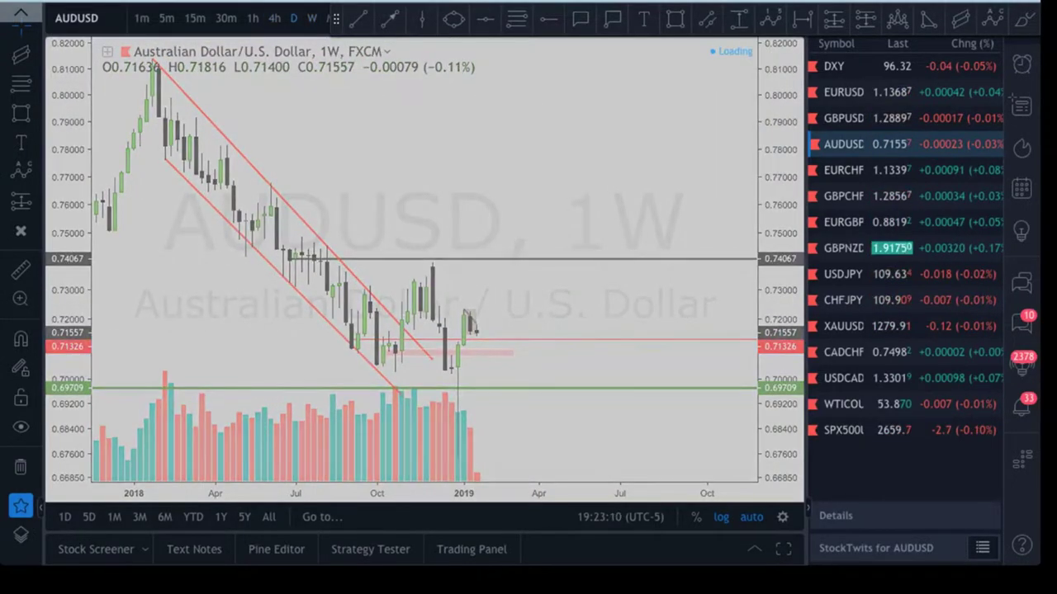
left_click(274, 19)
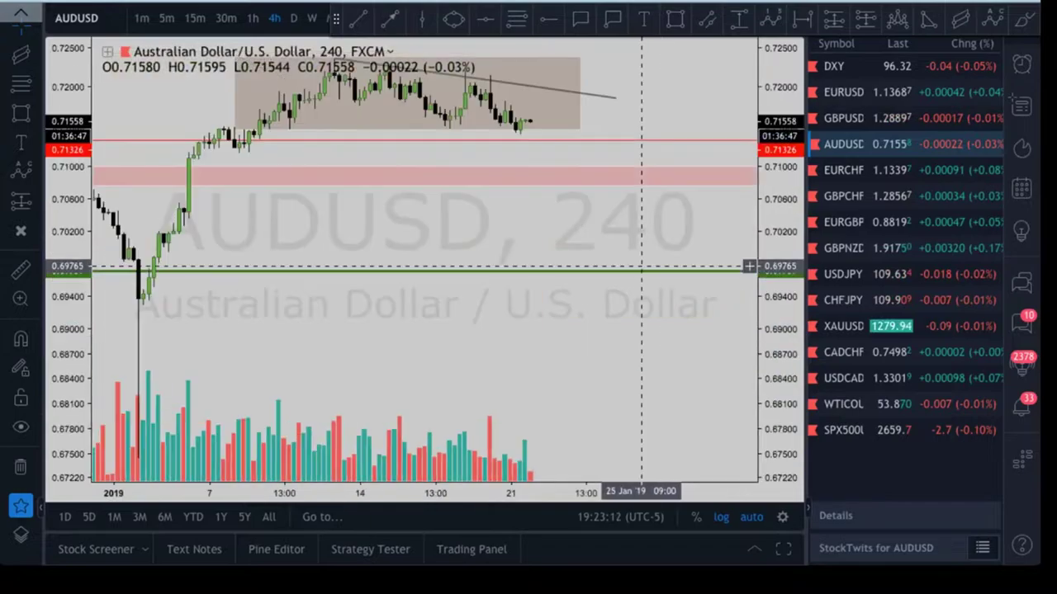
scroll(696, 295, "down", 3)
scroll(695, 296, "down", 4)
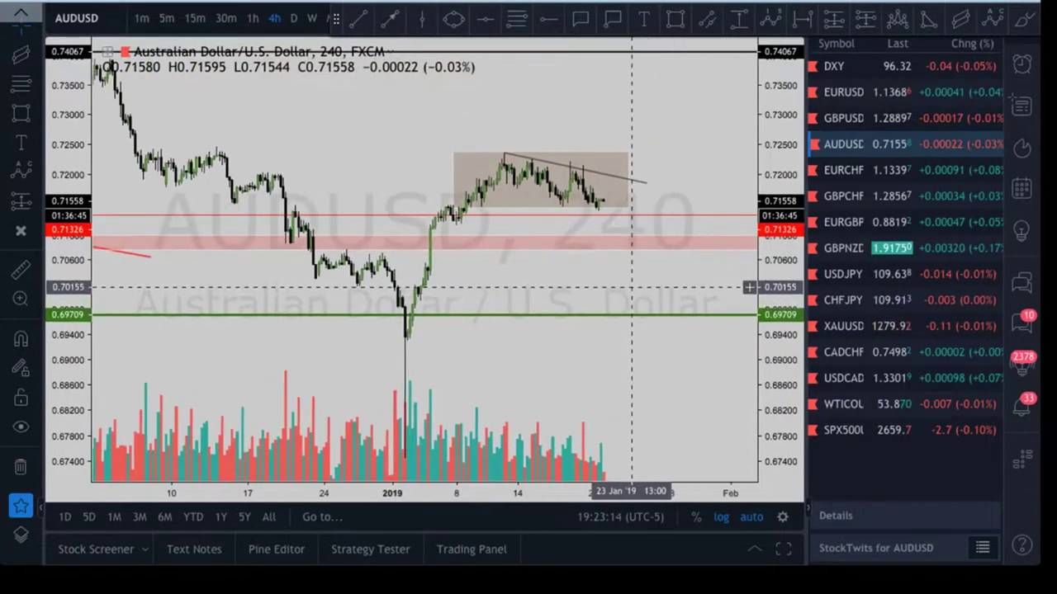
scroll(595, 103, "down", 4)
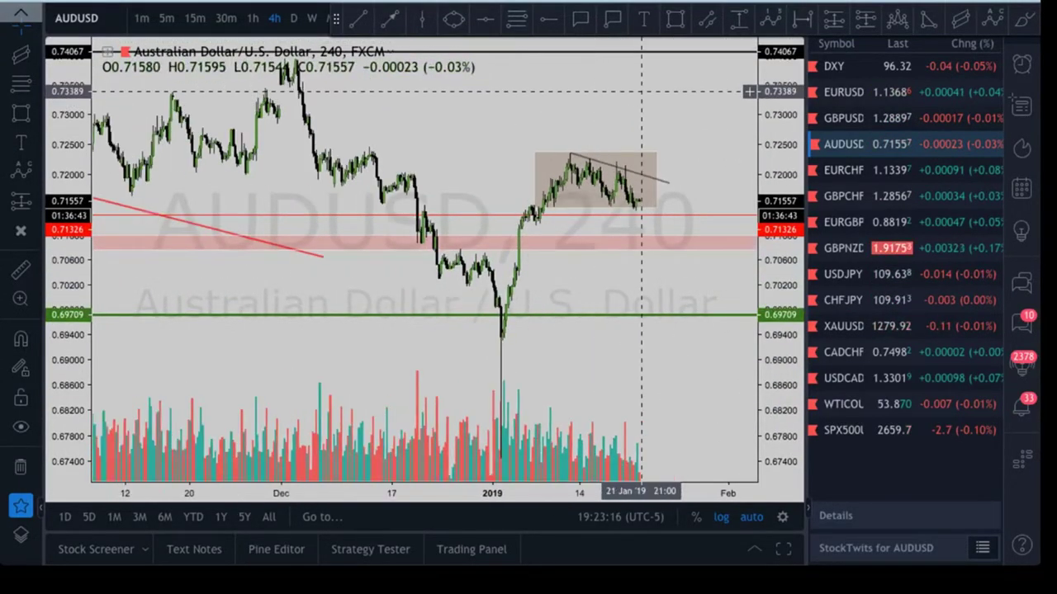
scroll(647, 206, "down", 2)
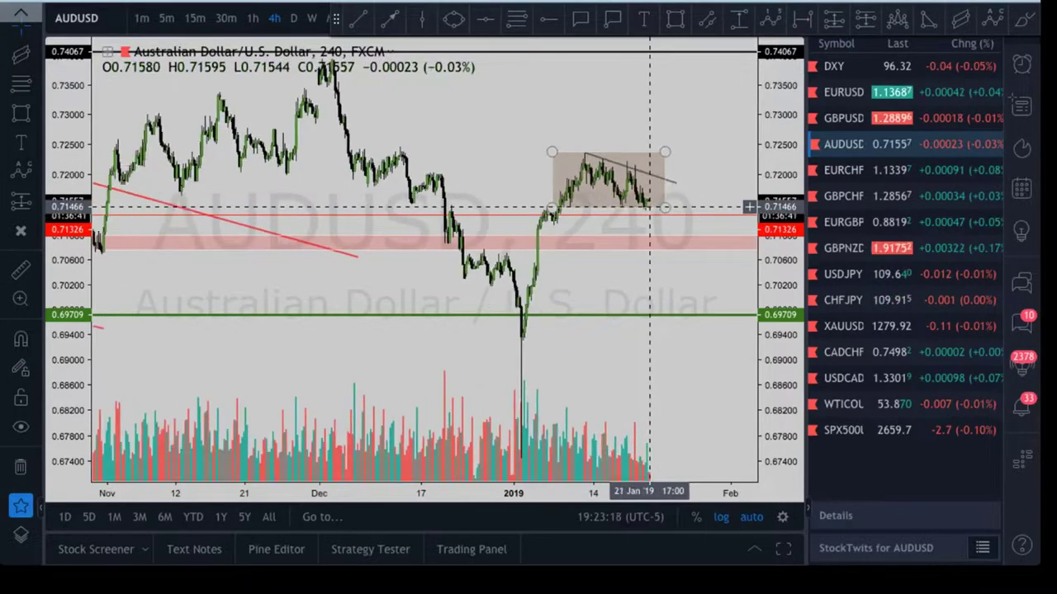
scroll(650, 206, "down", 3)
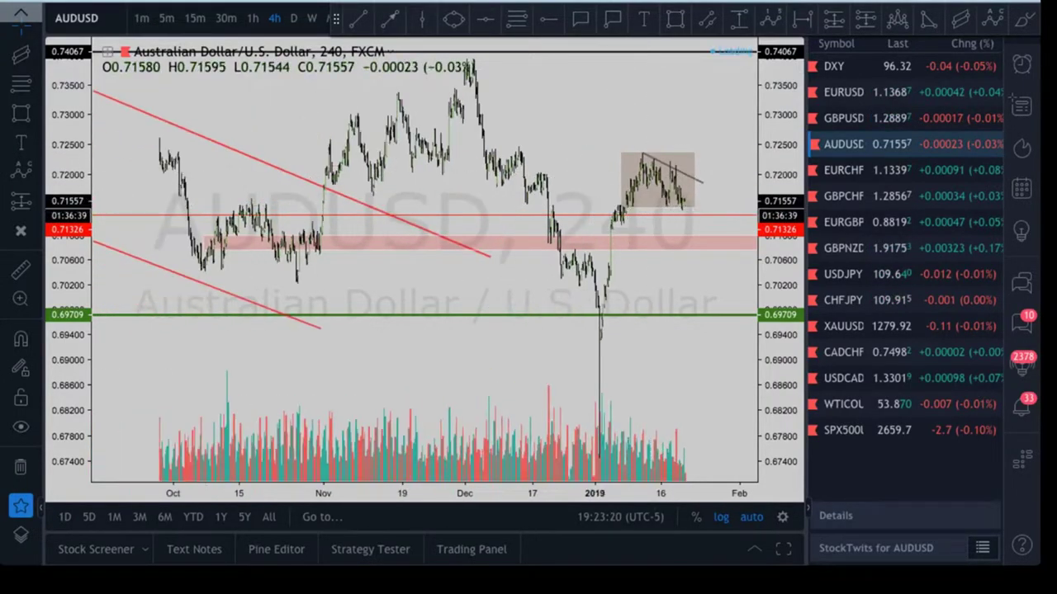
Try the red 0.71326 level at 0.71446 on the AUDUSD daily chart, and undo the move
scroll(600, 186, "up", 8)
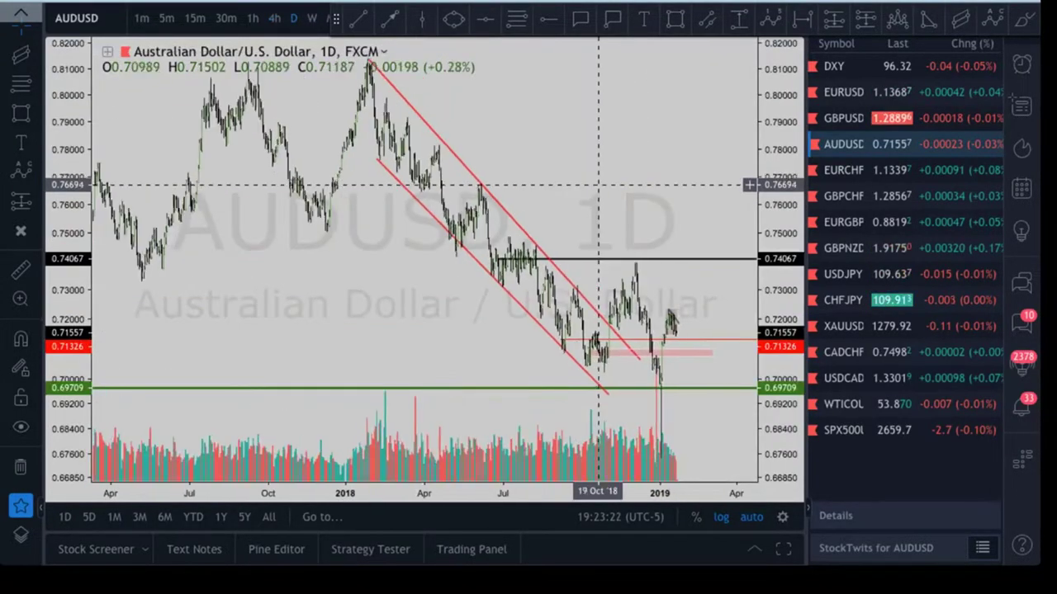
scroll(623, 121, "up", 3)
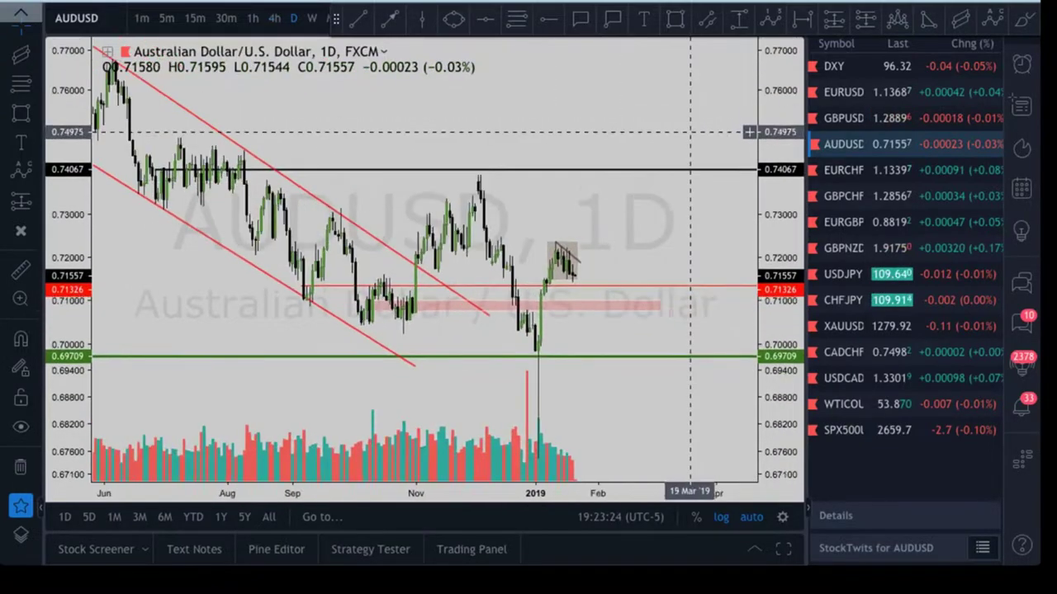
mouse_move(678, 242)
left_mouse_down()
mouse_move(660, 242)
mouse_move(693, 237)
left_mouse_up()
left_click(493, 96)
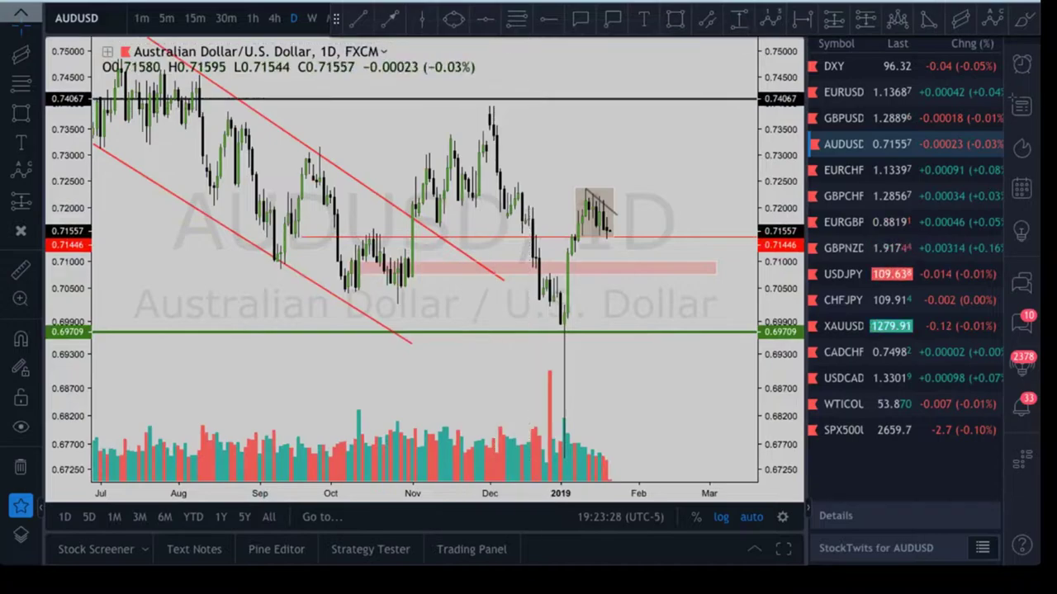
left_click(21, 506)
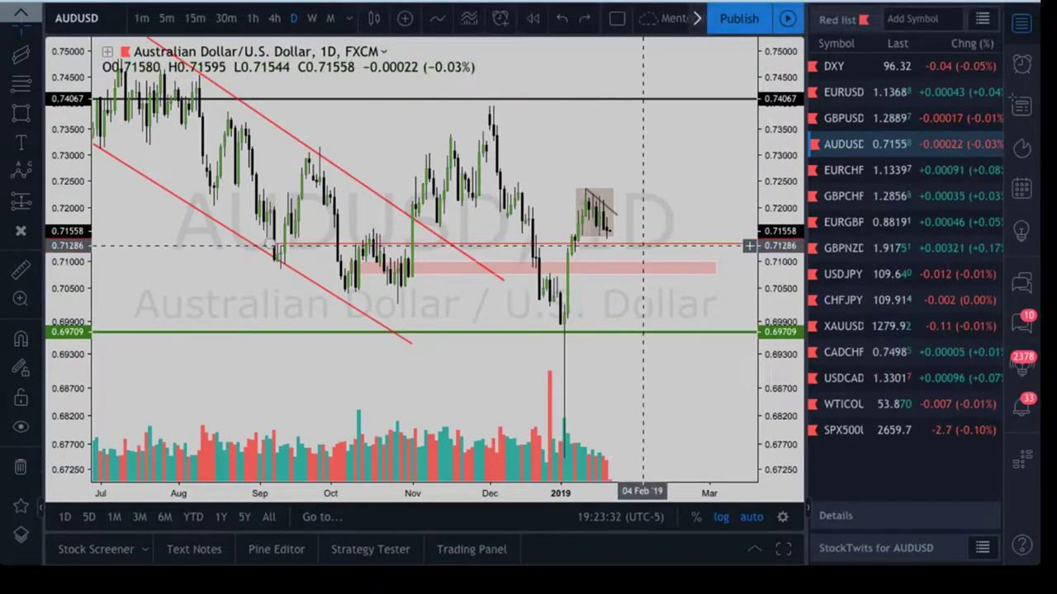
left_click_drag(653, 217, 684, 217)
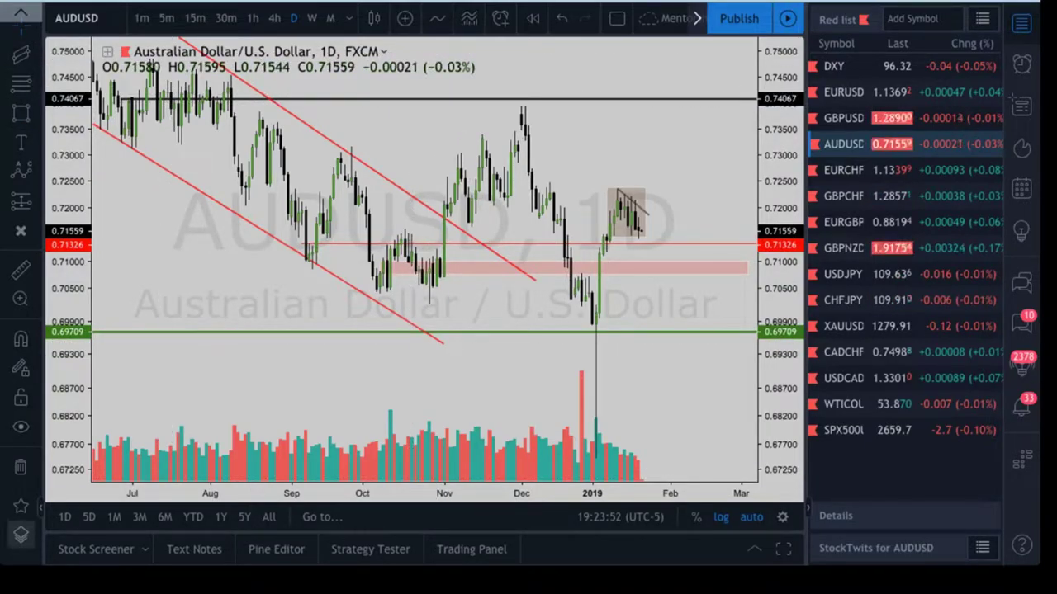
Draw a downward arrow on the AUDUSD daily chart from 0.71756 on 24 January to about 0.7054 on 4 February
left_click(21, 505)
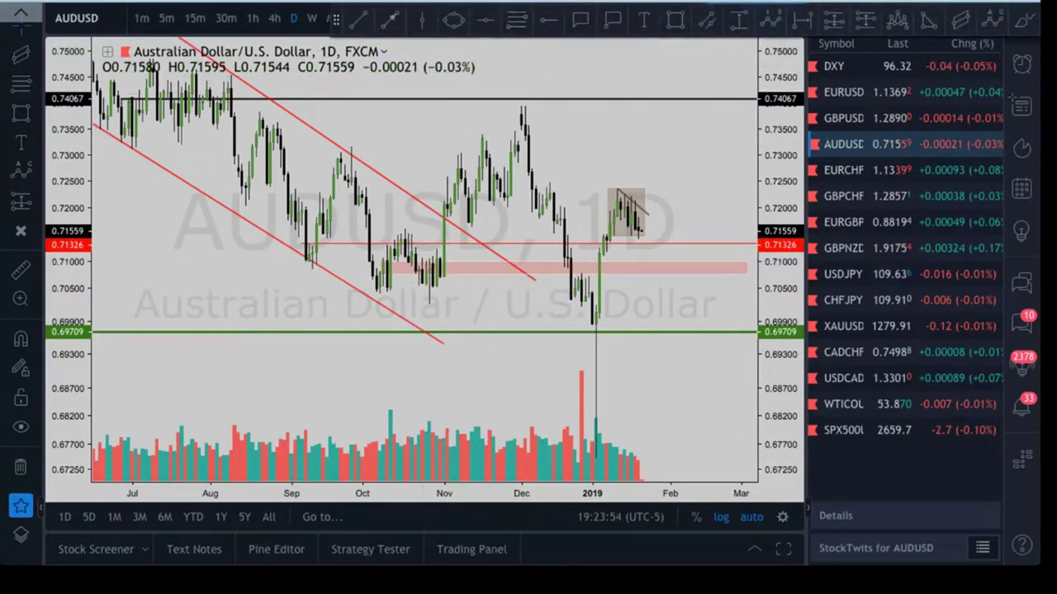
left_click(390, 20)
left_click(648, 222)
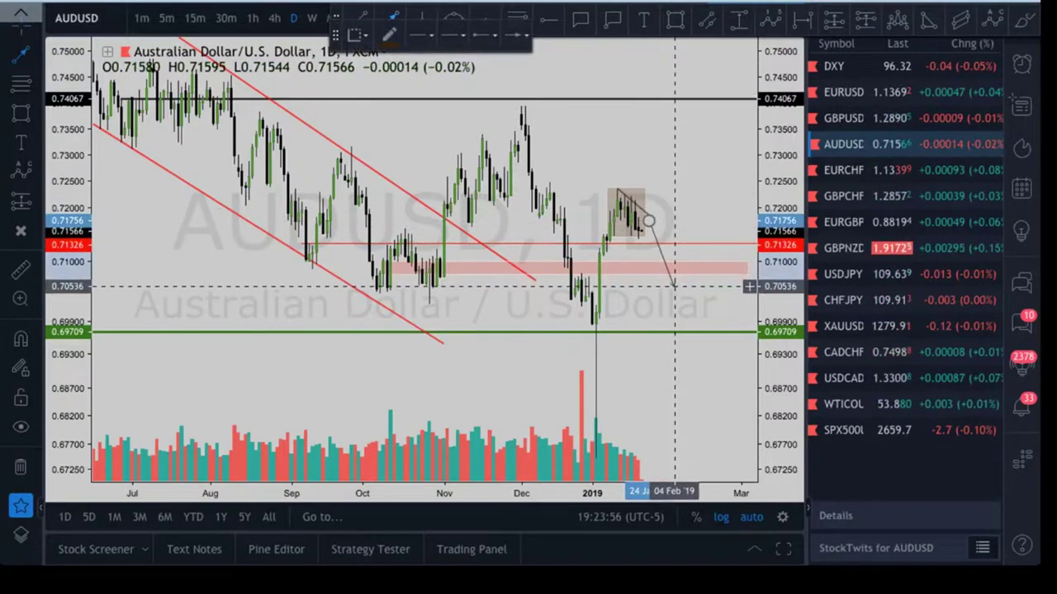
left_click(674, 286)
left_click(606, 71)
Draw an upward arrow from 0.70551 on 6 February to about 0.733, below the 0.74067 level
left_click(392, 17)
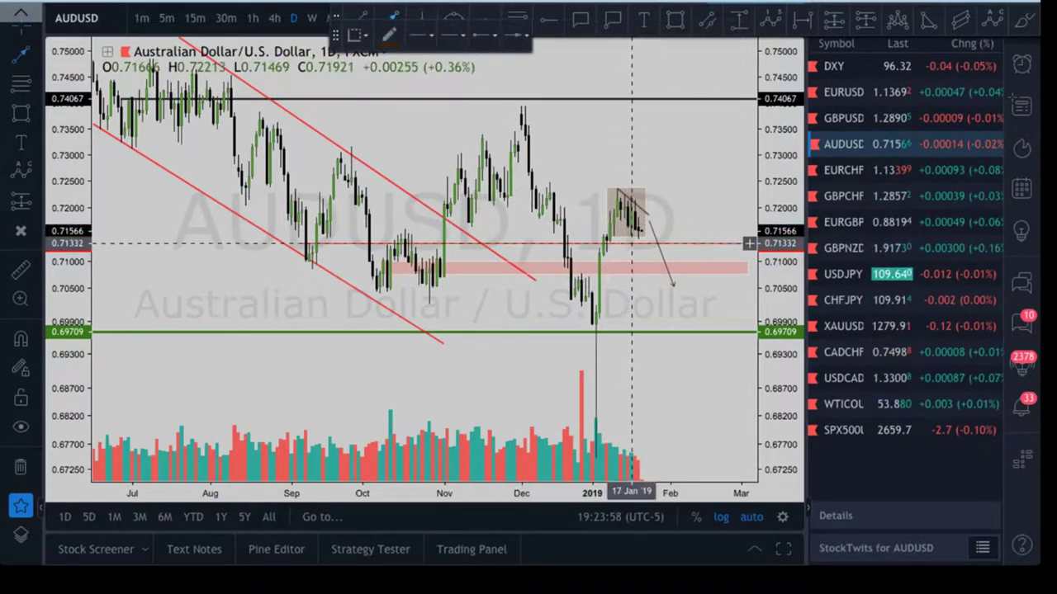
left_click(679, 286)
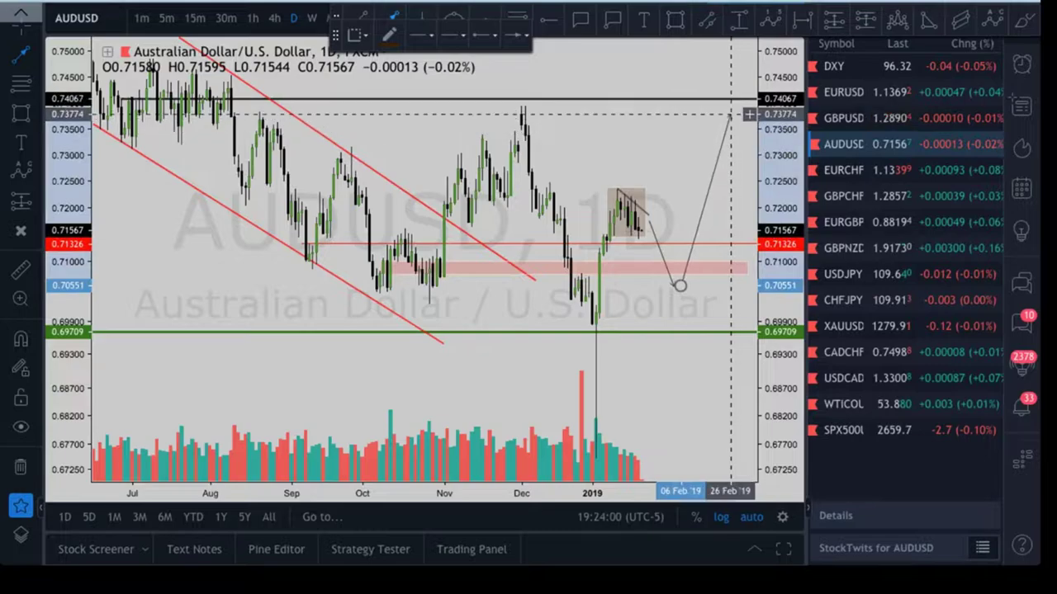
left_click(726, 139)
left_click(709, 148)
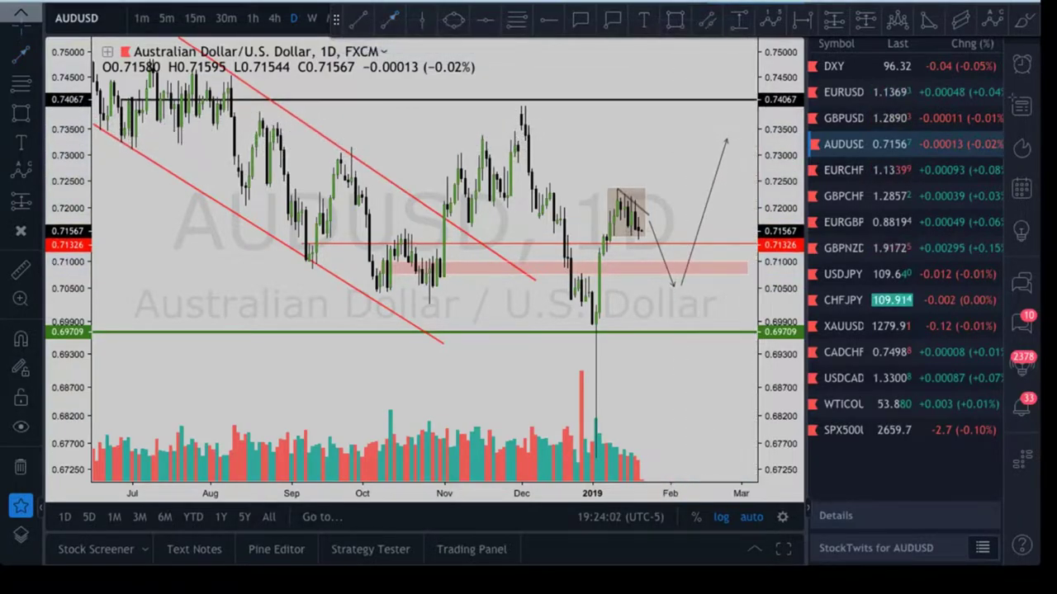
Raise the downward arrow's tip to about 0.710 and shorten the upward arrow to run from 0.70969 to about 0.725
left_click_drag(780, 119, 780, 388)
scroll(670, 389, "down", 6)
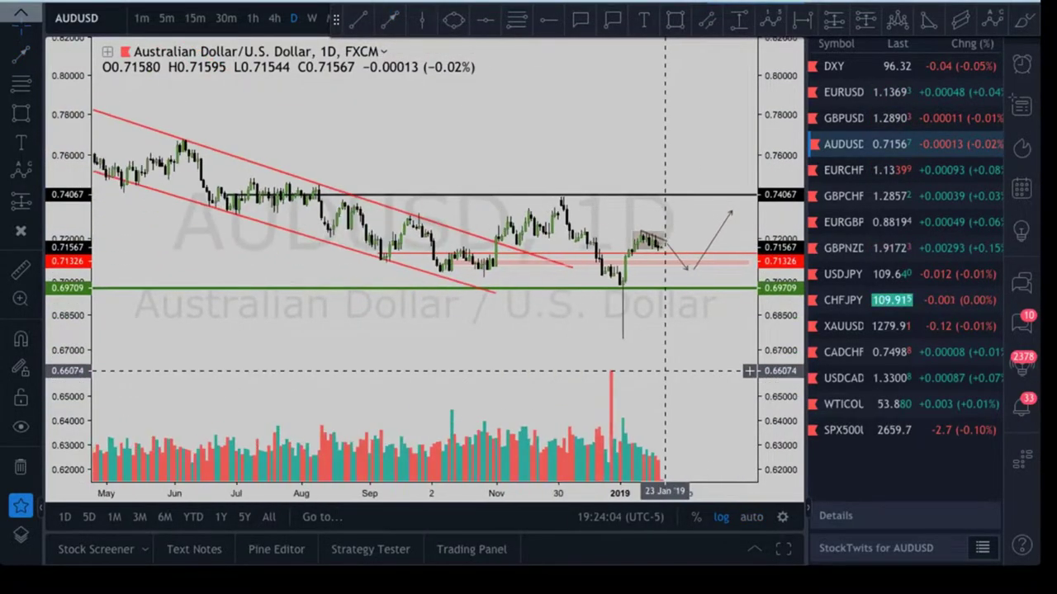
left_click_drag(695, 325, 688, 323)
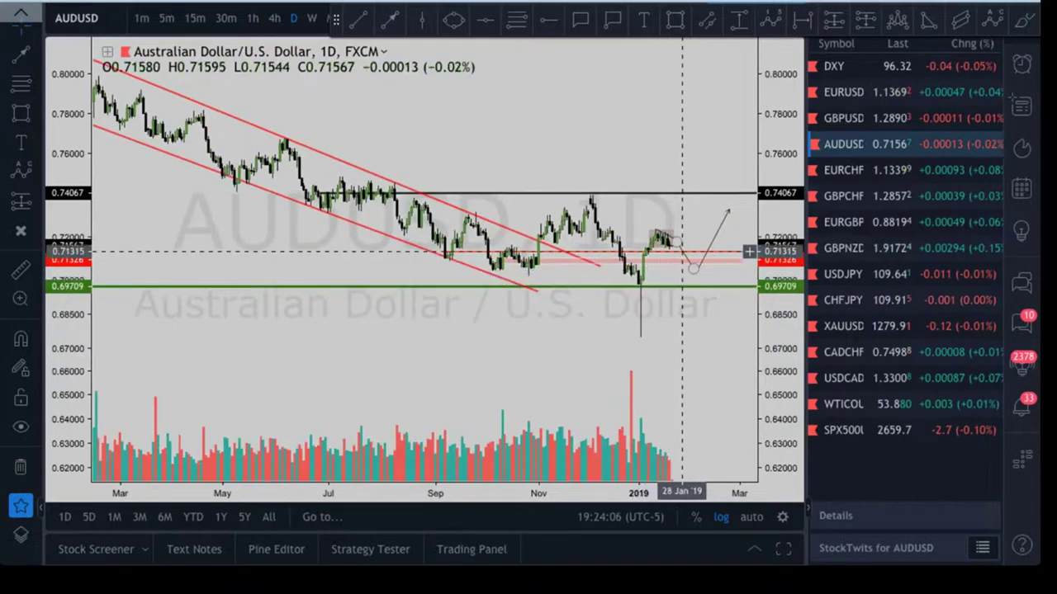
left_click(691, 268)
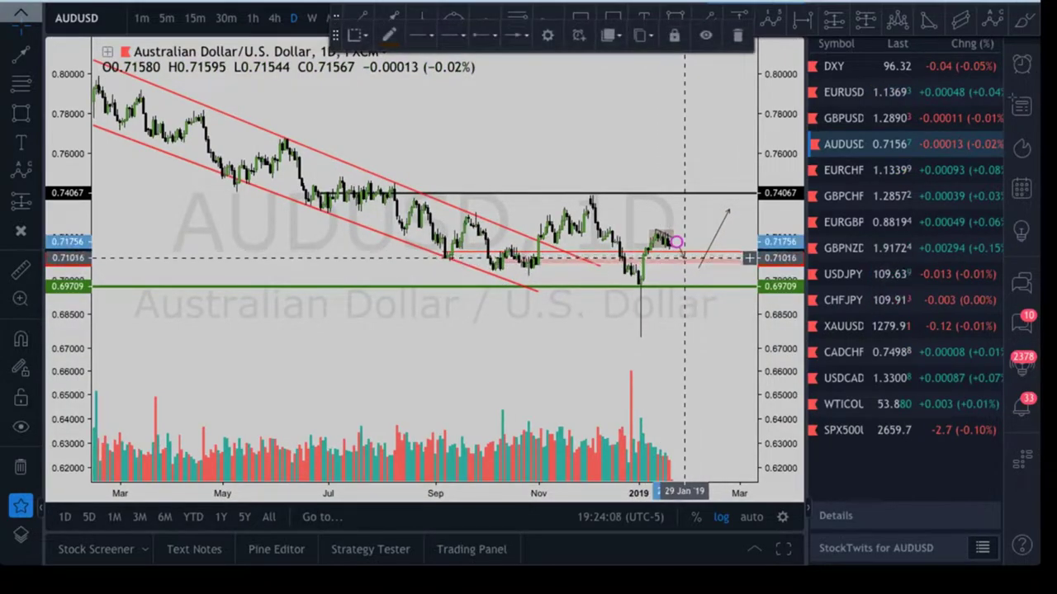
left_click_drag(718, 239, 695, 217)
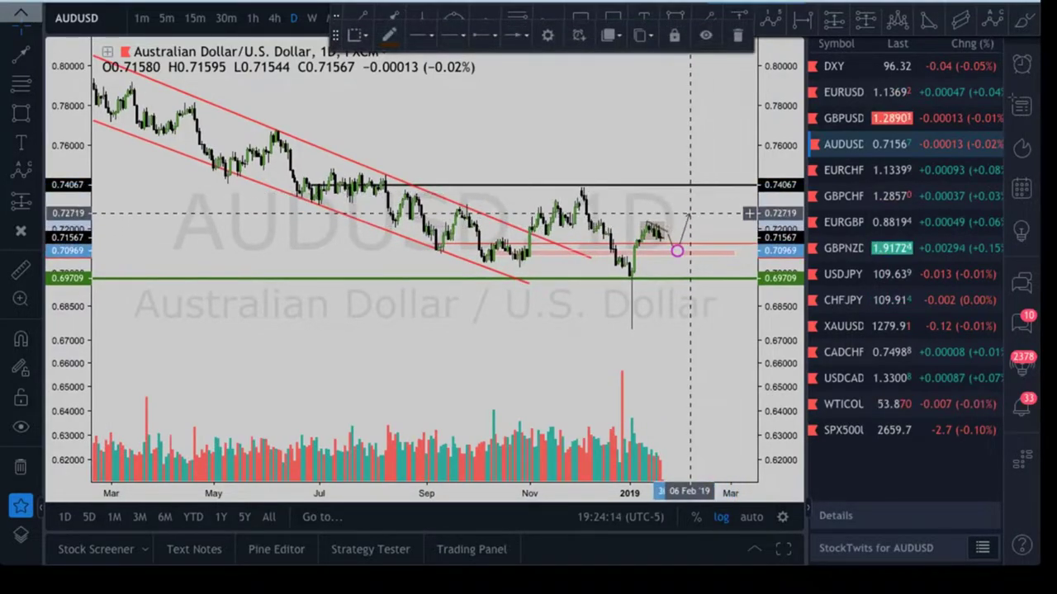
left_click_drag(706, 222, 718, 221)
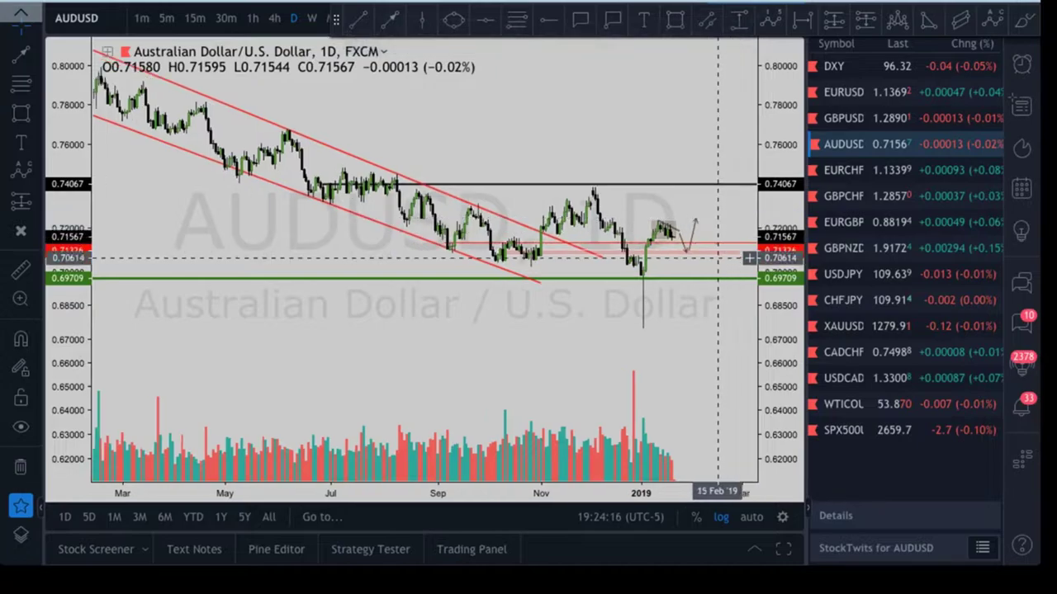
scroll(670, 325, "up", 5)
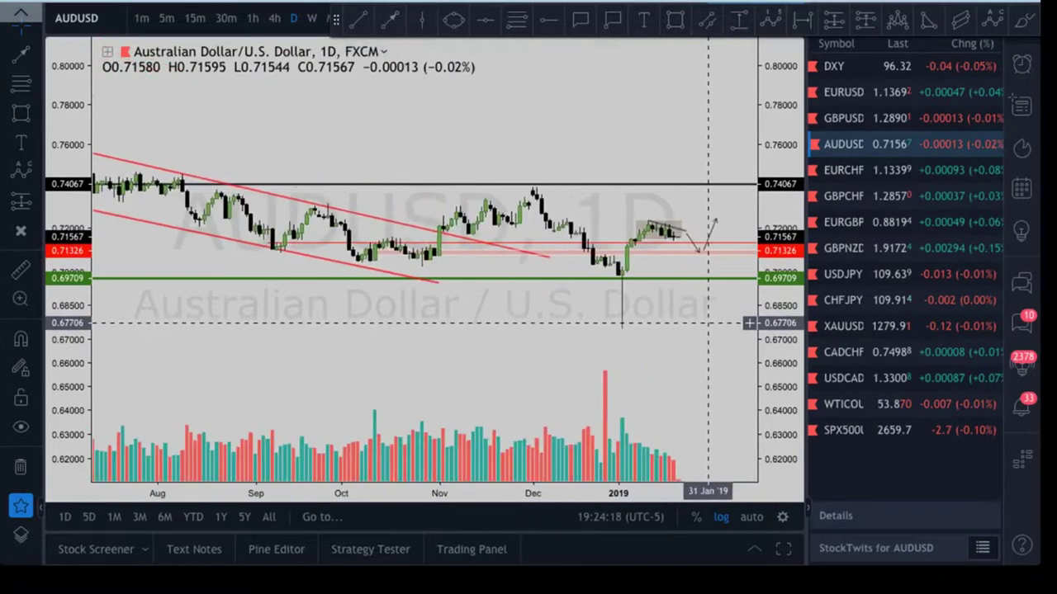
Place a red horizontal ray on the AUDUSD daily chart, starting on 24 December at 0.70777
left_click(549, 19)
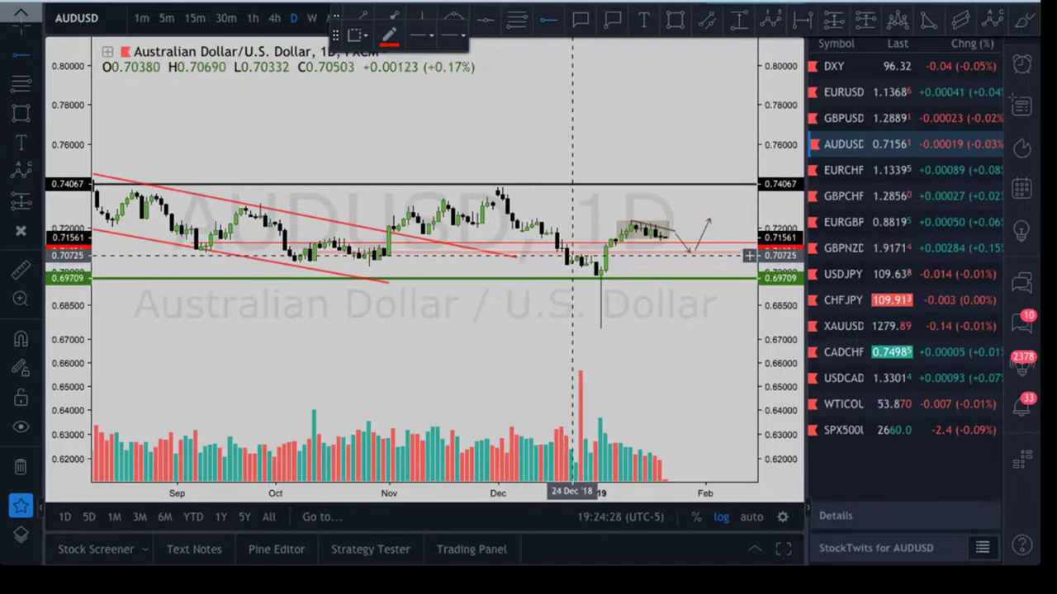
left_click(571, 254)
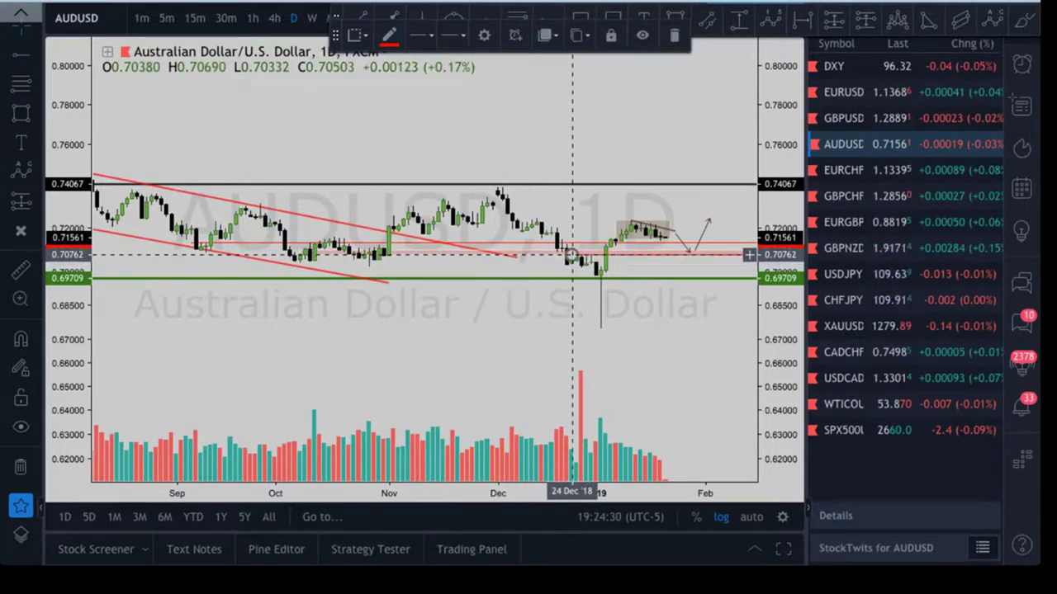
double_click(631, 255)
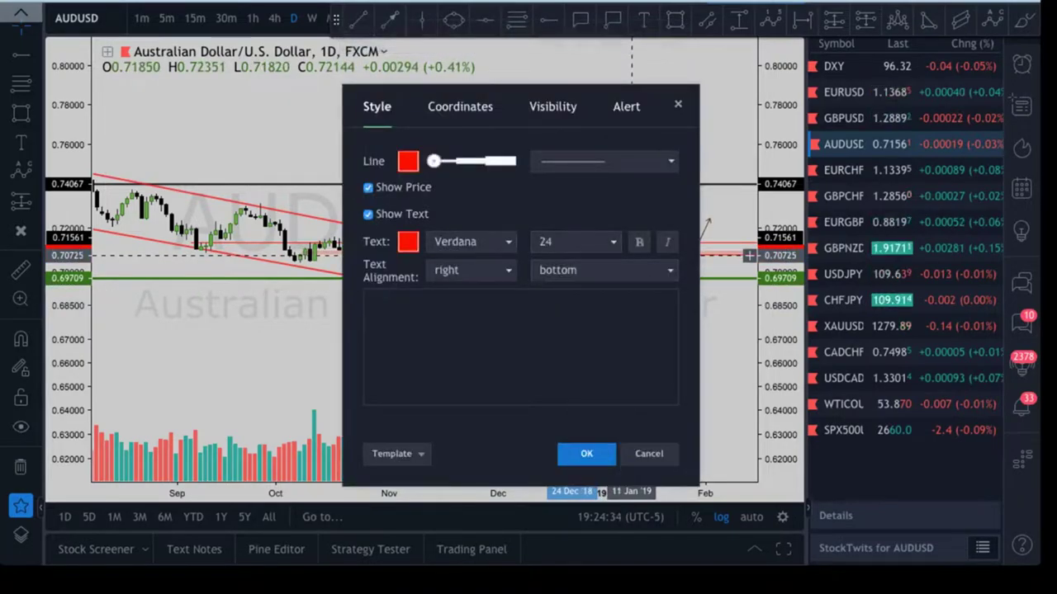
left_click(460, 106)
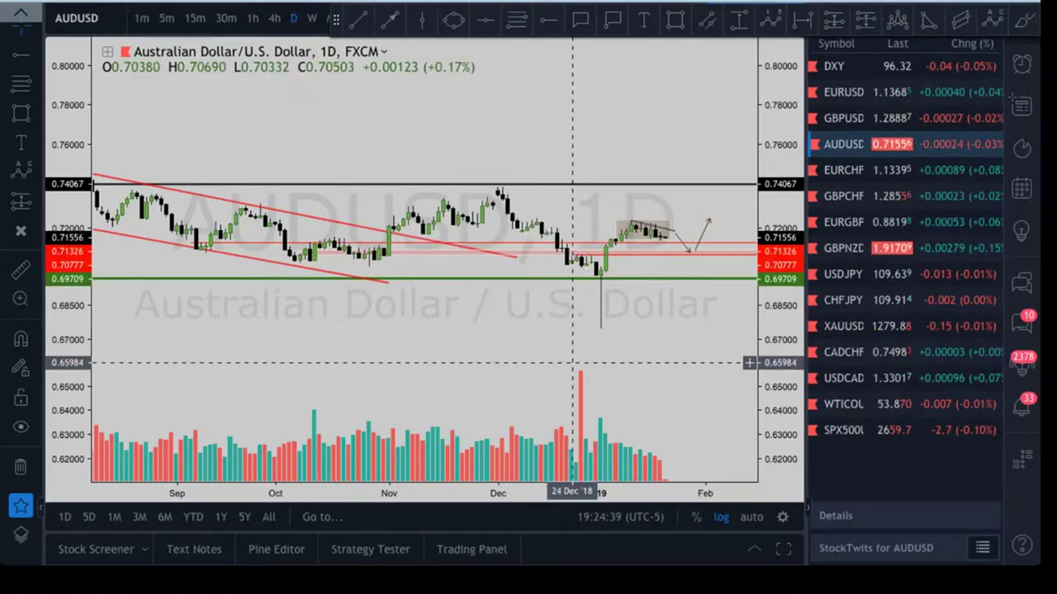
Extend the AUDUSD descending channel's upper line beyond the January low, down to about 0.688 in early February
scroll(640, 314, "down", 5)
scroll(646, 322, "down", 5)
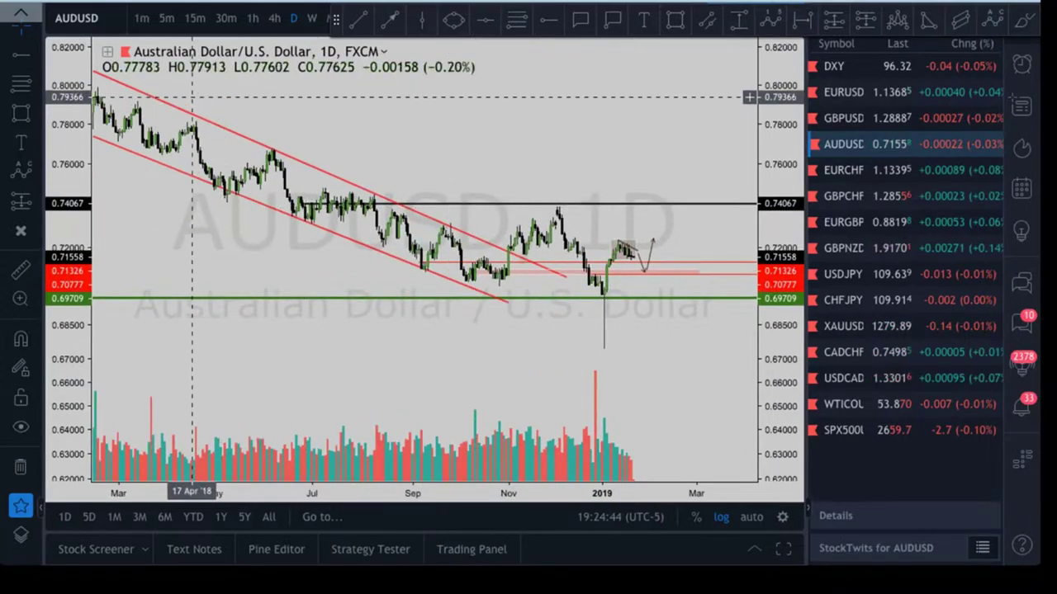
scroll(484, 248, "down", 2)
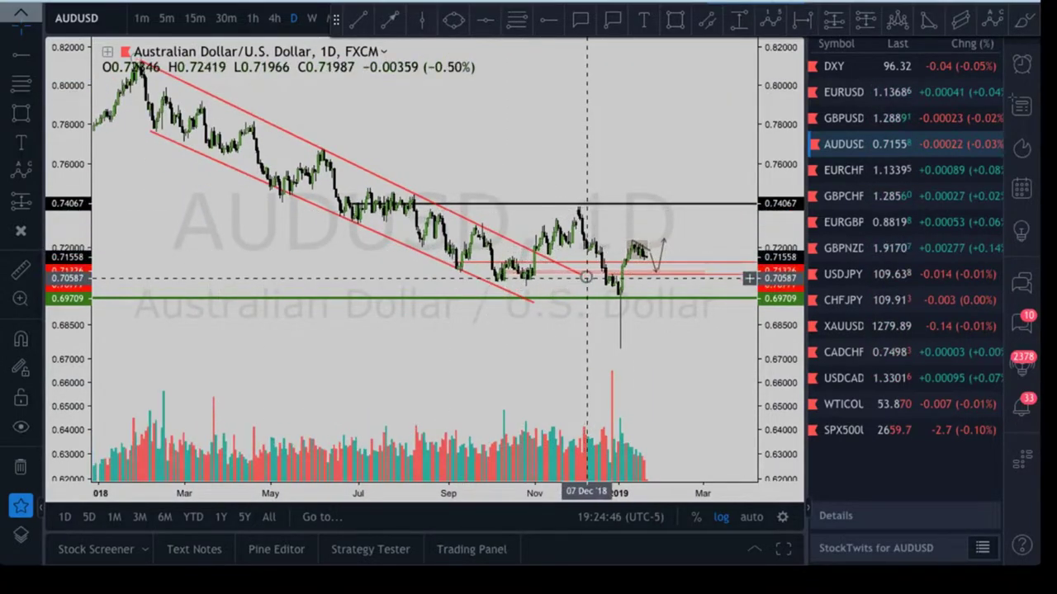
left_click_drag(587, 278, 671, 317)
Draw a Fibonacci retracement on AUDUSD from 0.69813 on 10 January up to about 0.724
left_click(671, 333)
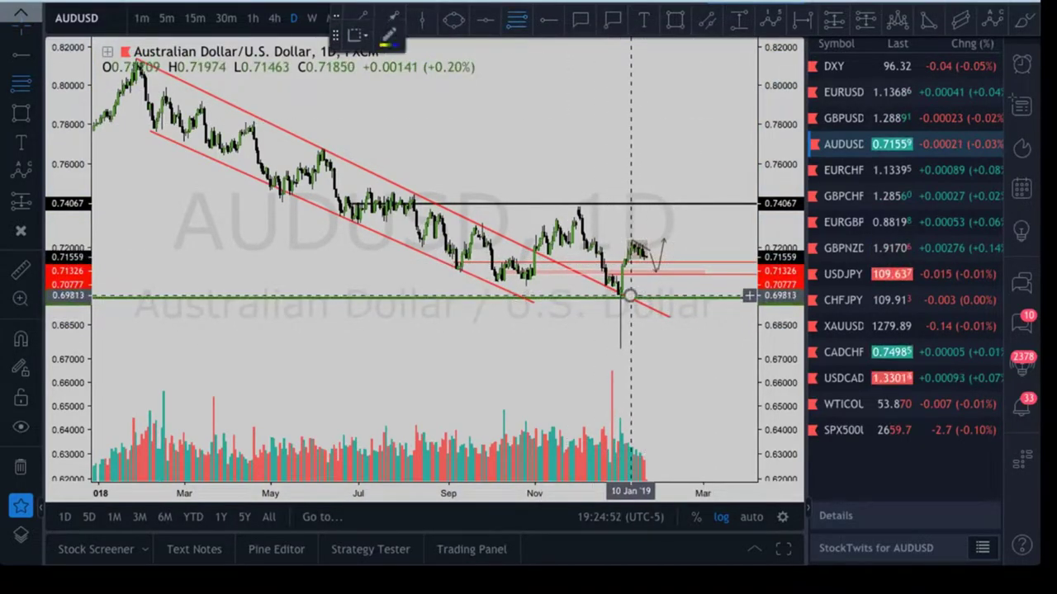
left_click(629, 296)
left_click(684, 237)
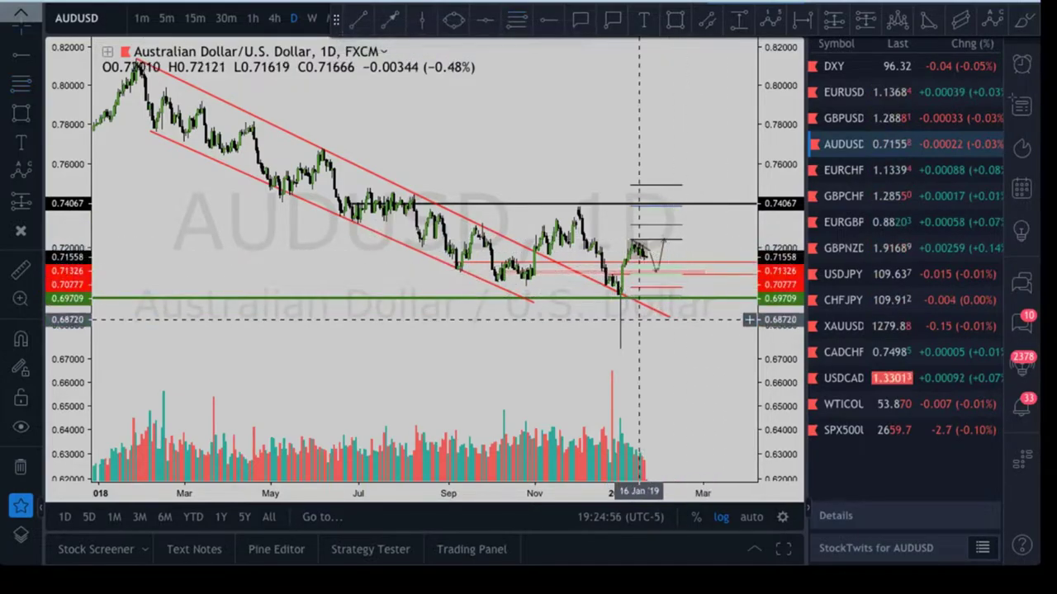
Open EURCHF and examine its descending regression channel and the 1.12065 support on the daily and weekly charts
left_click(850, 170)
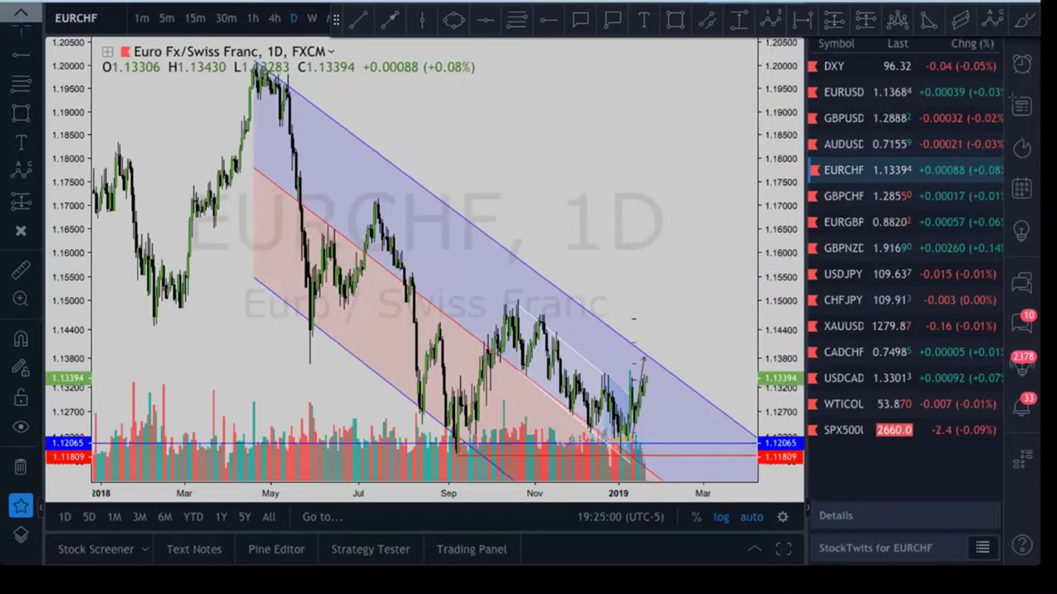
left_click_drag(780, 136, 780, 288)
left_click_drag(720, 193, 747, 149)
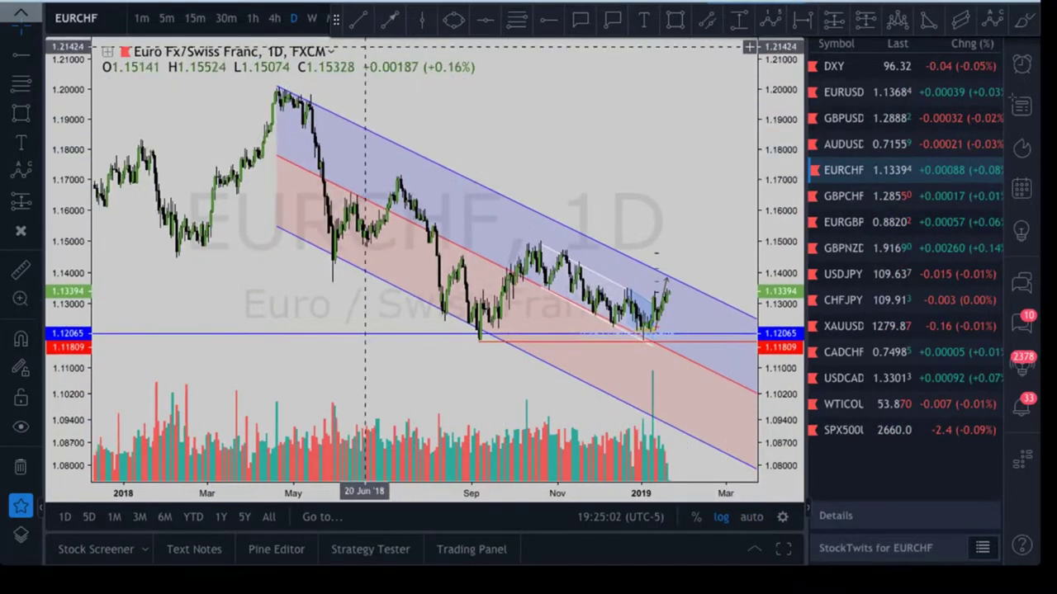
scroll(493, 110, "up", 3)
scroll(497, 109, "down", 4)
left_click_drag(585, 110, 565, 72)
scroll(566, 96, "up", 1)
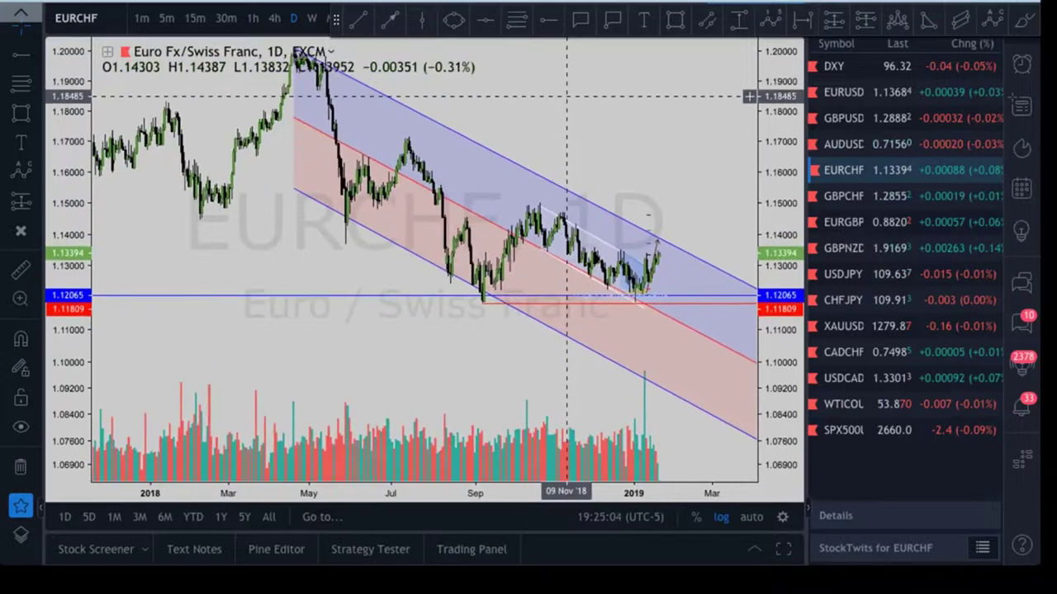
scroll(566, 96, "up", 3)
left_click(312, 18)
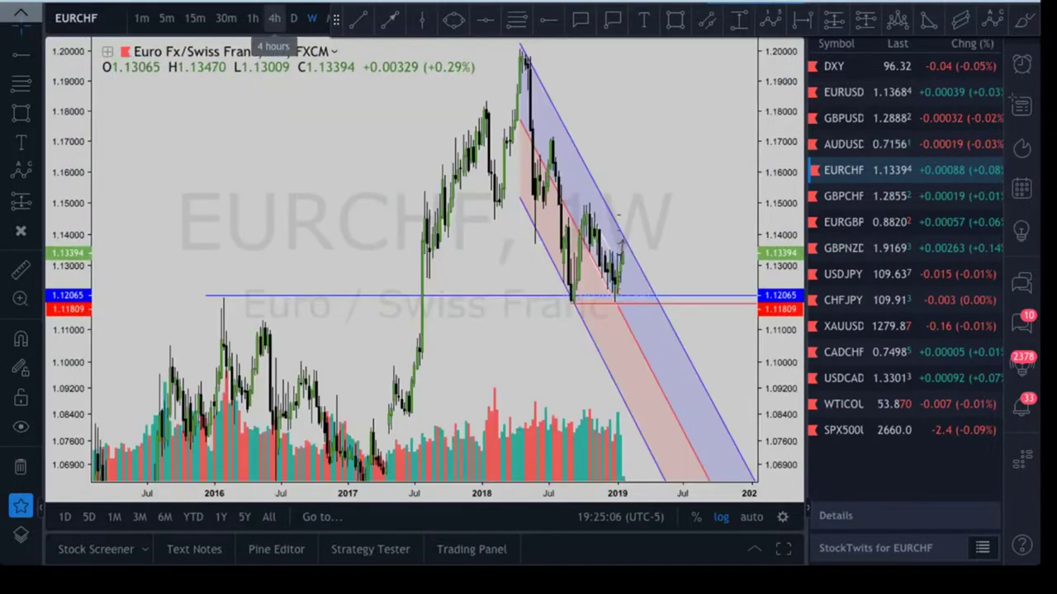
scroll(372, 202, "up", 5)
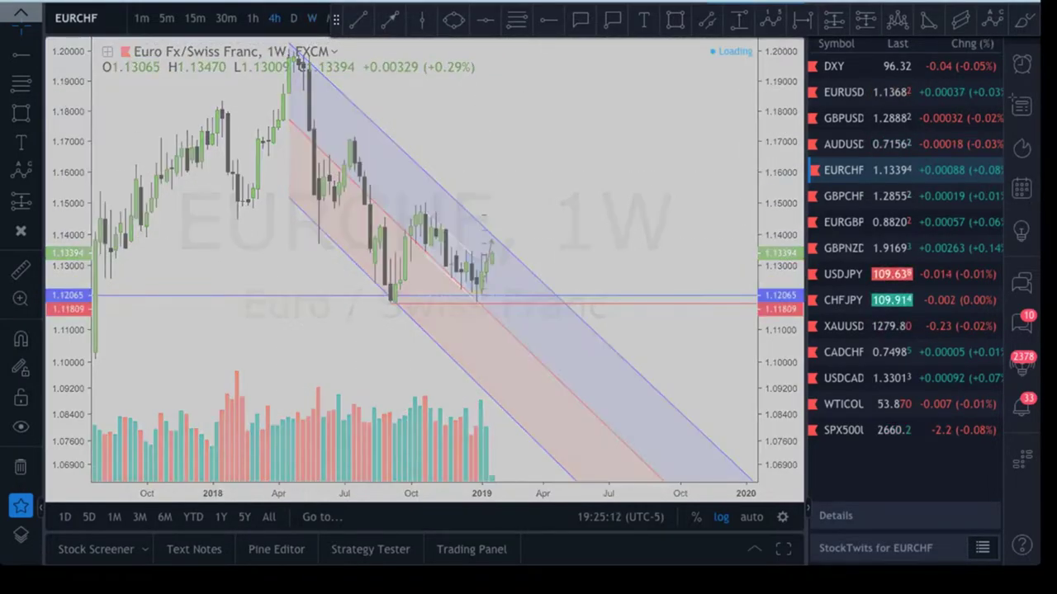
Switch EURCHF to the four-hour chart and examine the white and blue descending channels and the January rise
left_click(274, 18)
scroll(643, 231, "down", 1)
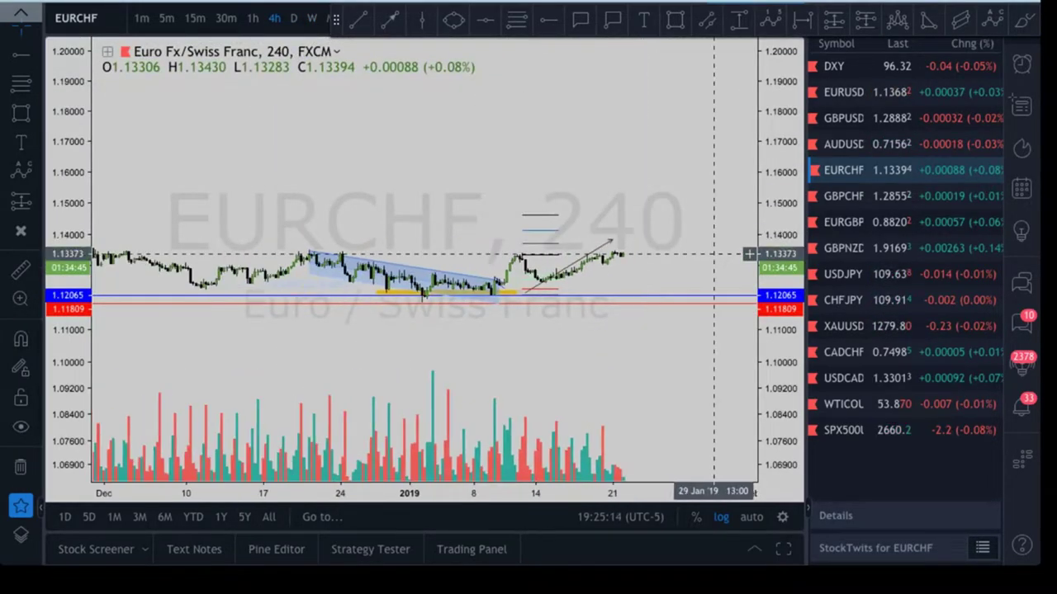
left_click_drag(679, 209, 707, 194)
scroll(705, 292, "down", 5)
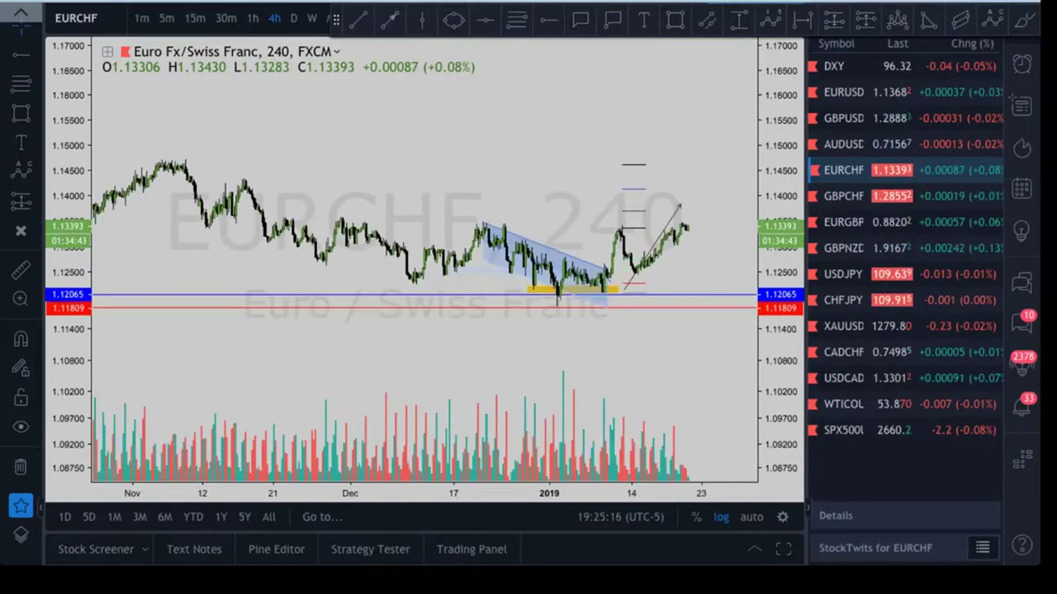
scroll(691, 356, "up", 4)
scroll(692, 357, "down", 5)
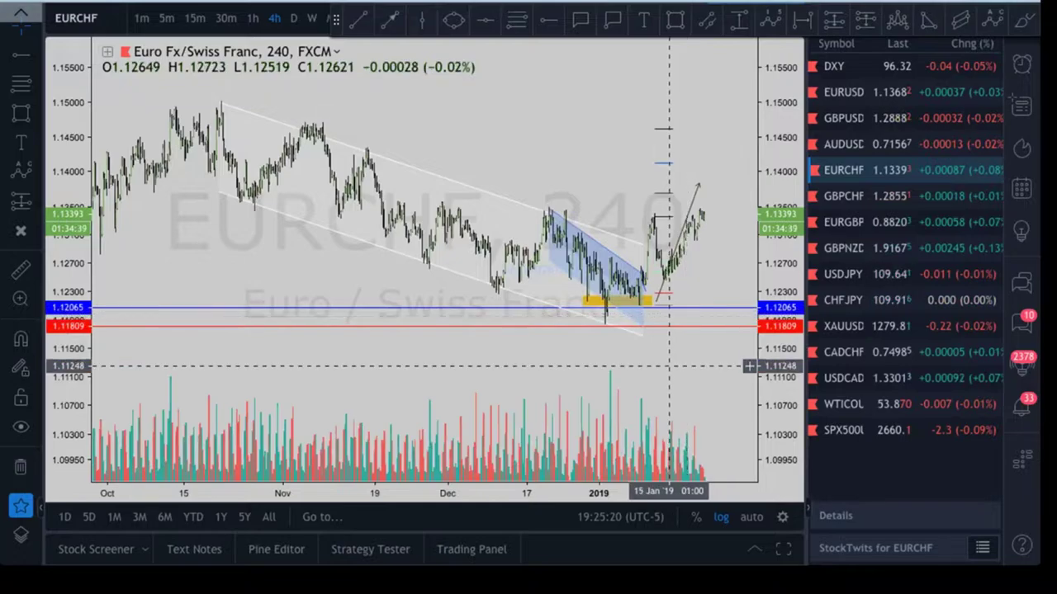
scroll(704, 352, "up", 3)
scroll(704, 352, "up", 2)
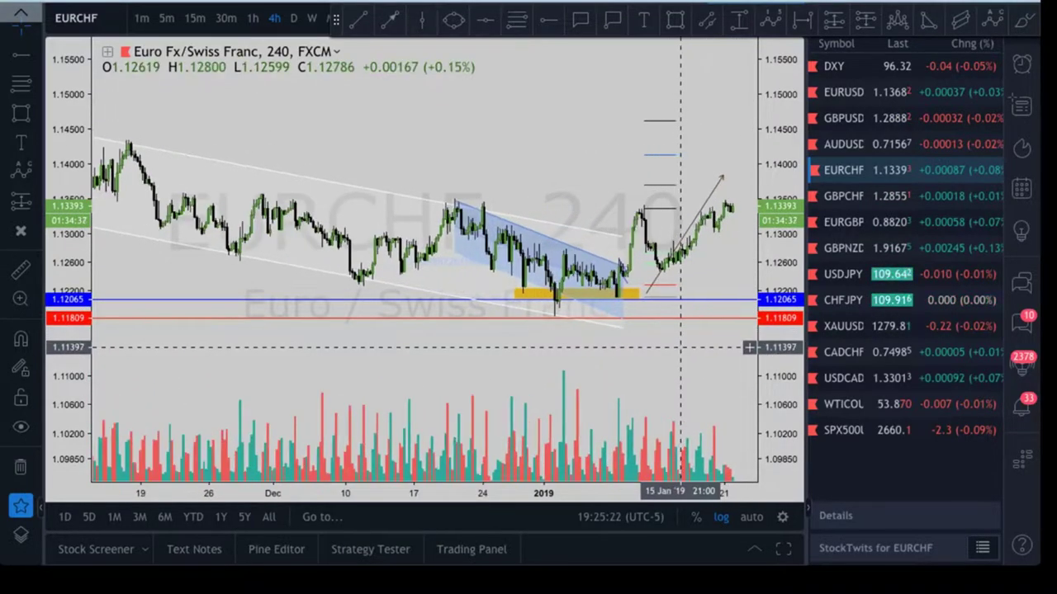
scroll(578, 330, "up", 1)
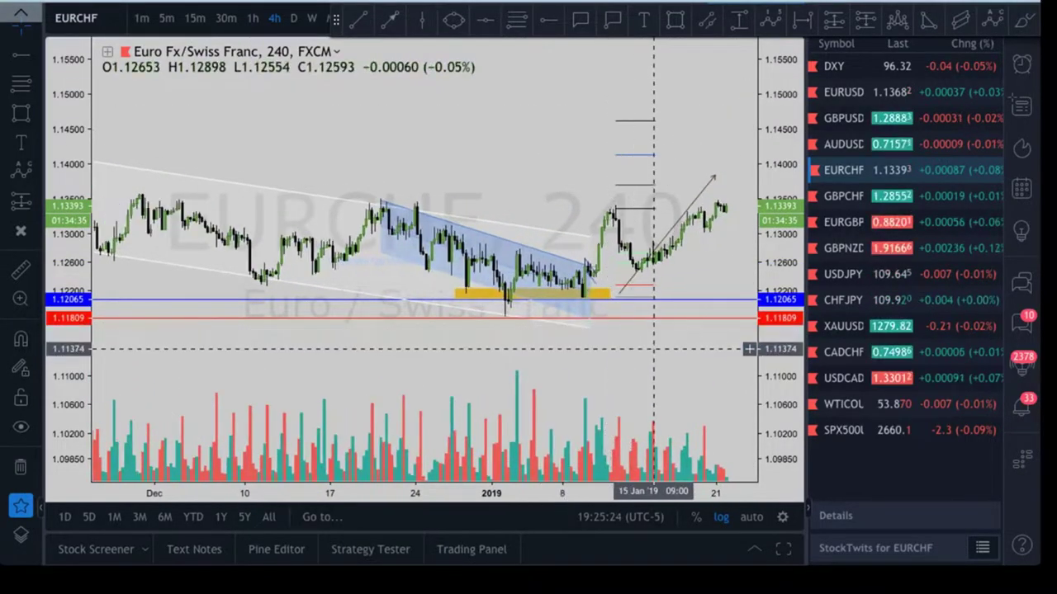
Mark a thin rectangular zone around 1.1255 on the EURCHF four-hour chart, from 9 January to about 18 January
scroll(467, 269, "up", 2)
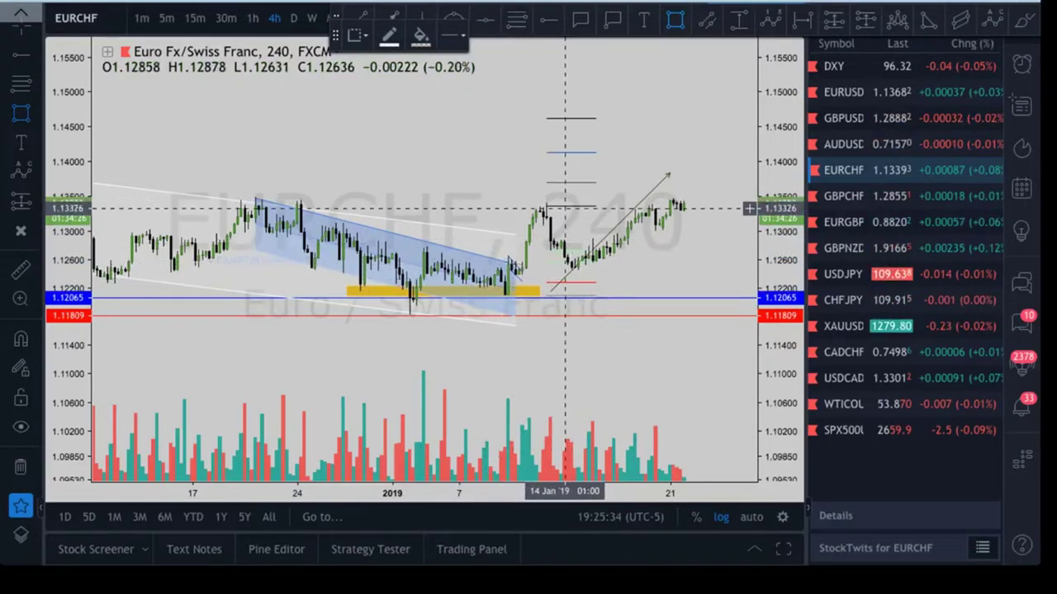
left_click(507, 267)
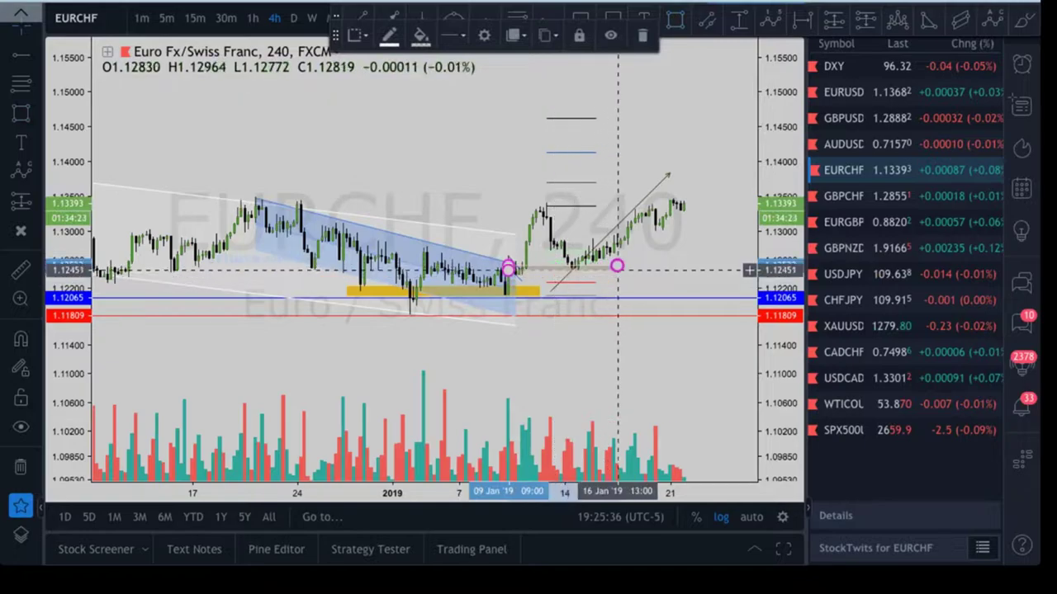
left_click(671, 263)
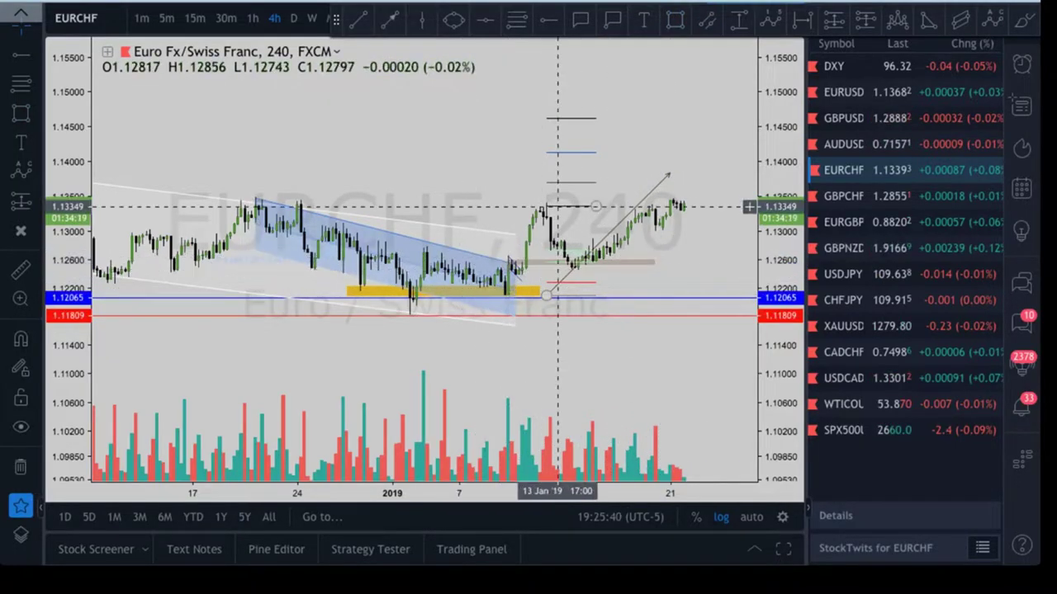
Try extending the lines of the white descending regression channel on the EURCHF four-hour chart beyond 9 January
scroll(600, 270, "down", 4)
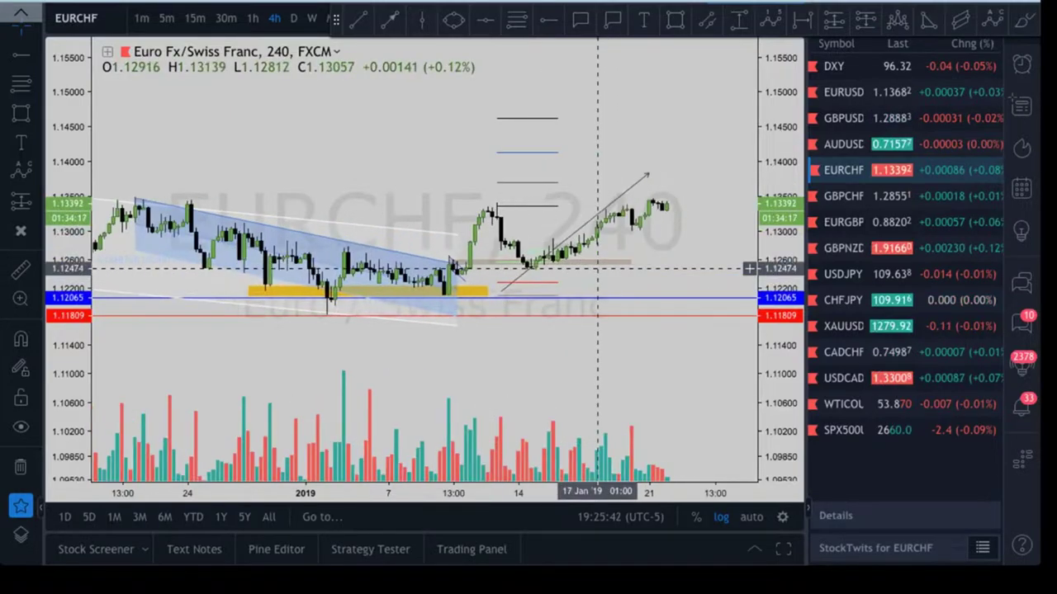
scroll(573, 257, "down", 2)
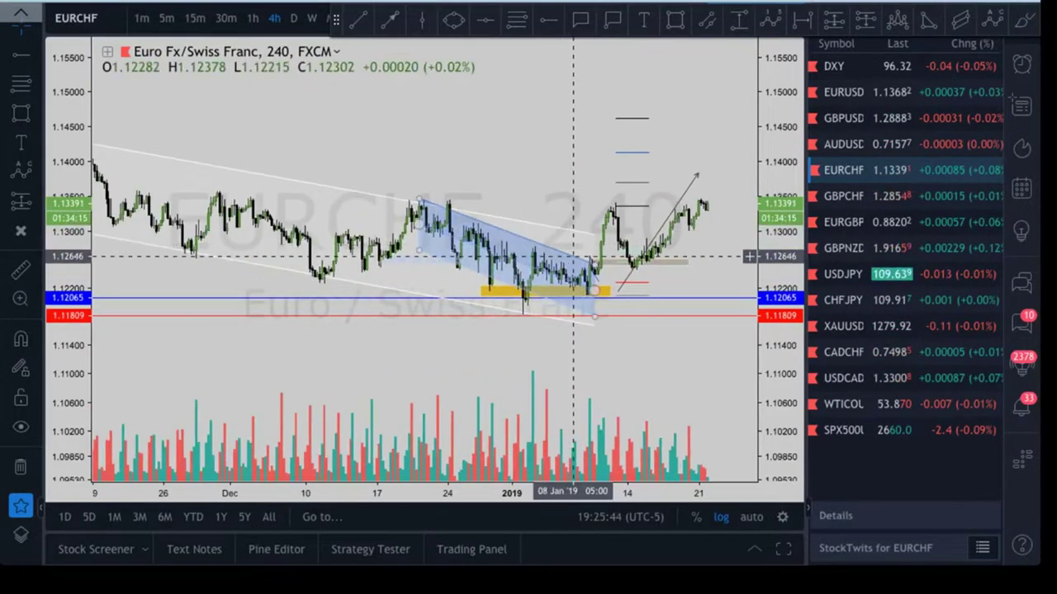
left_click(580, 232)
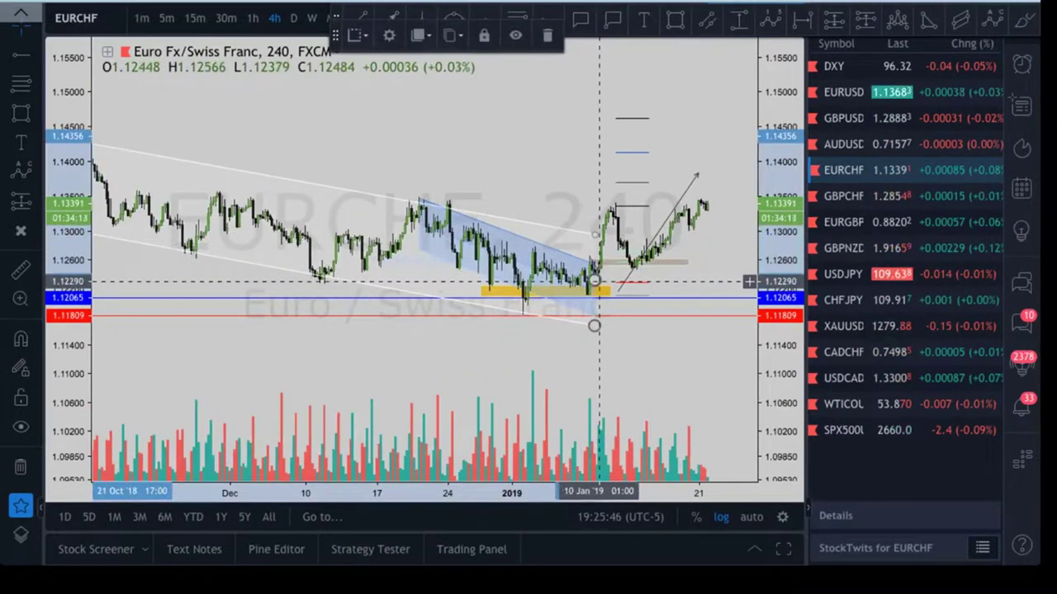
scroll(496, 154, "down", 2)
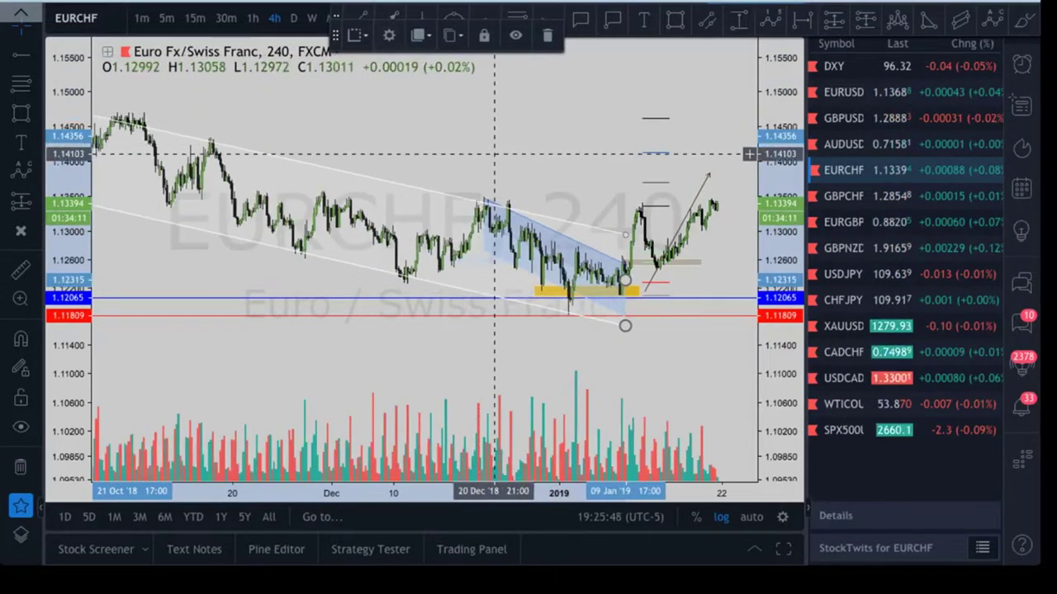
left_click(472, 161)
scroll(431, 184, "down", 3)
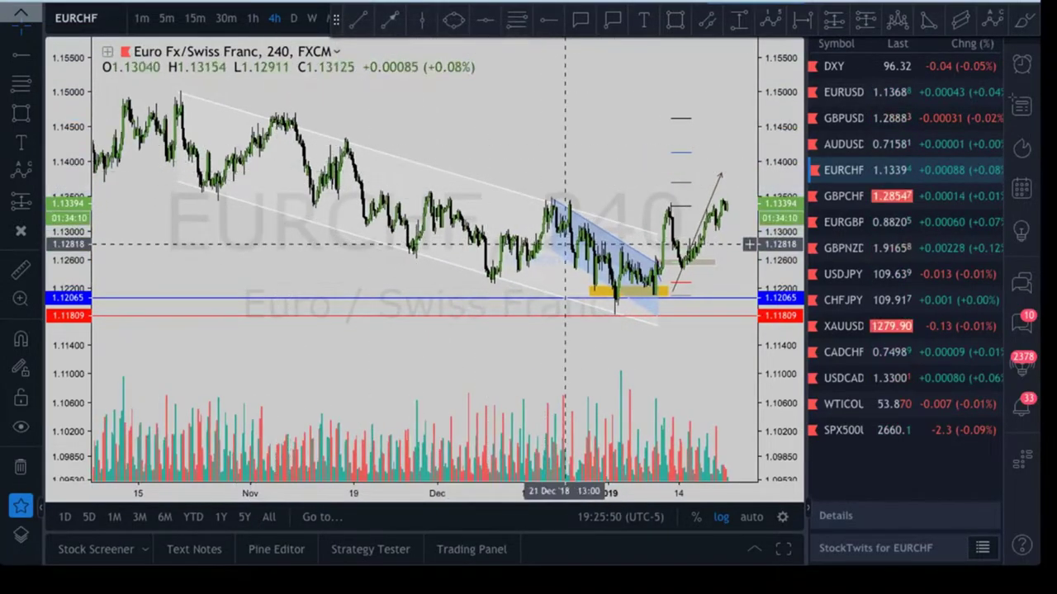
double_click(426, 186)
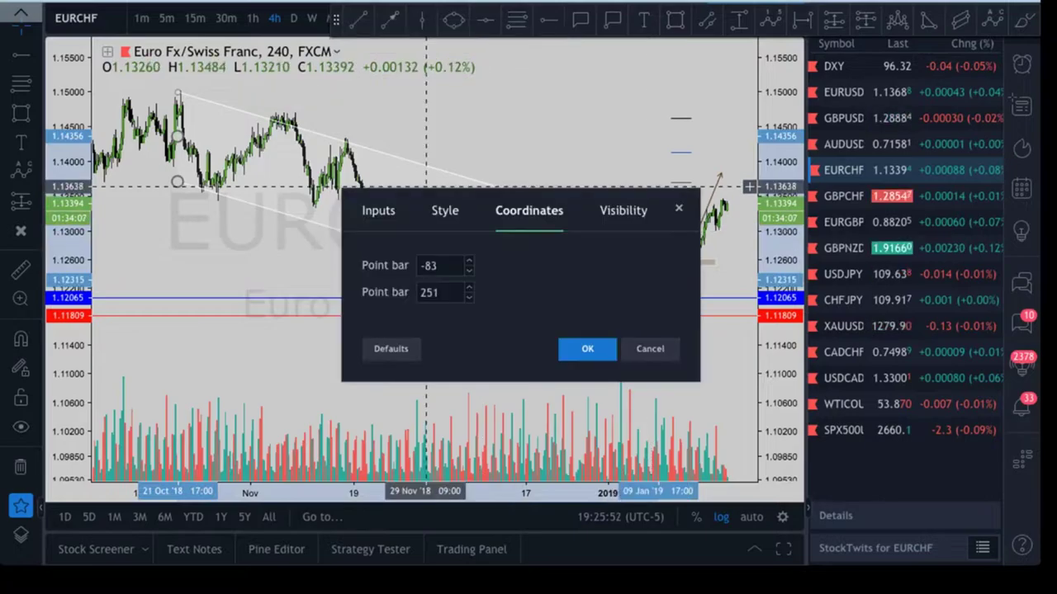
left_click(445, 210)
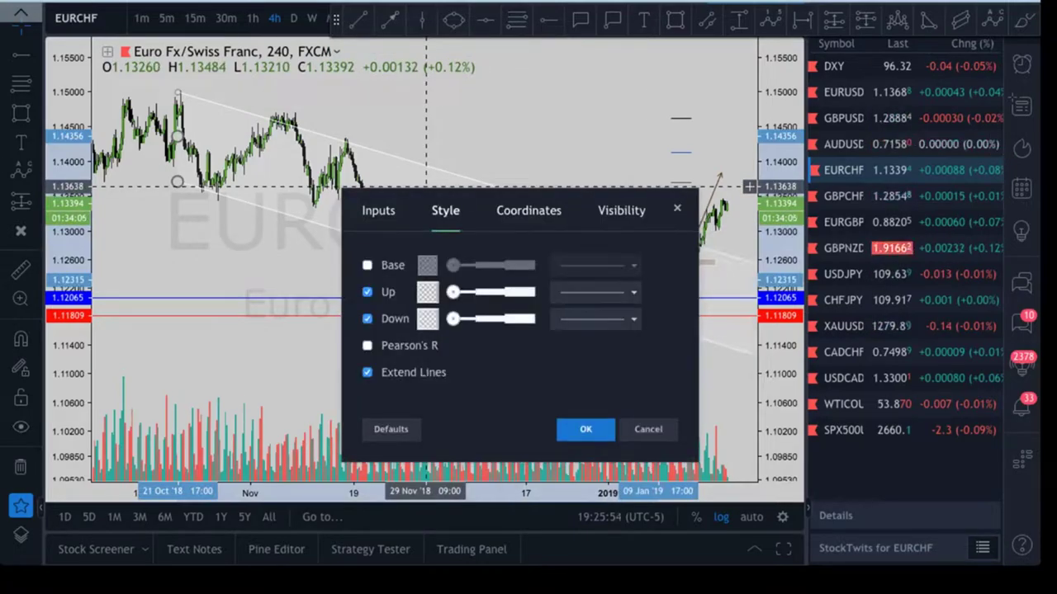
left_click_drag(445, 210, 232, 139)
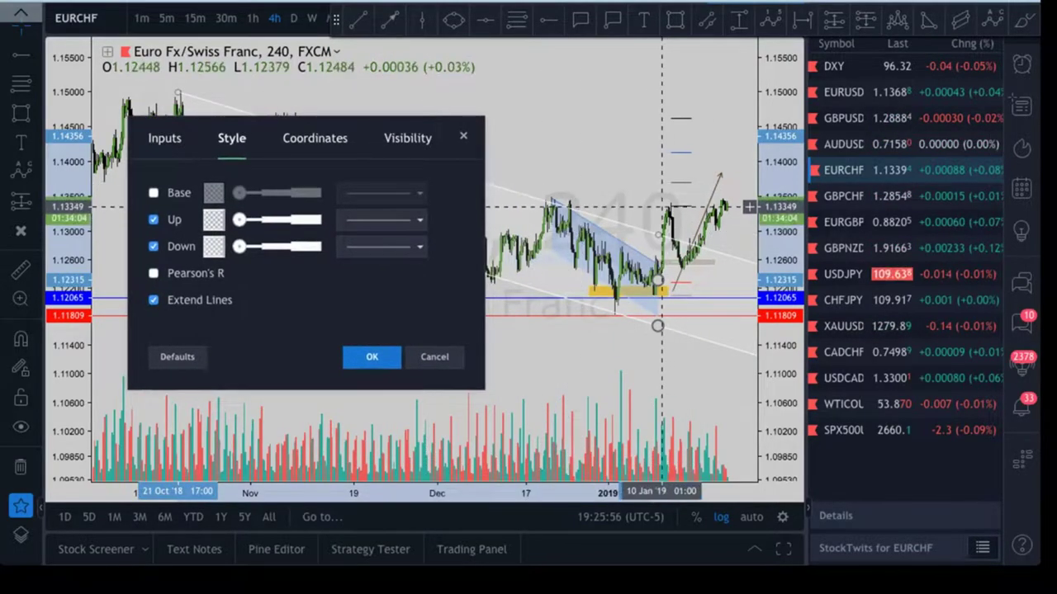
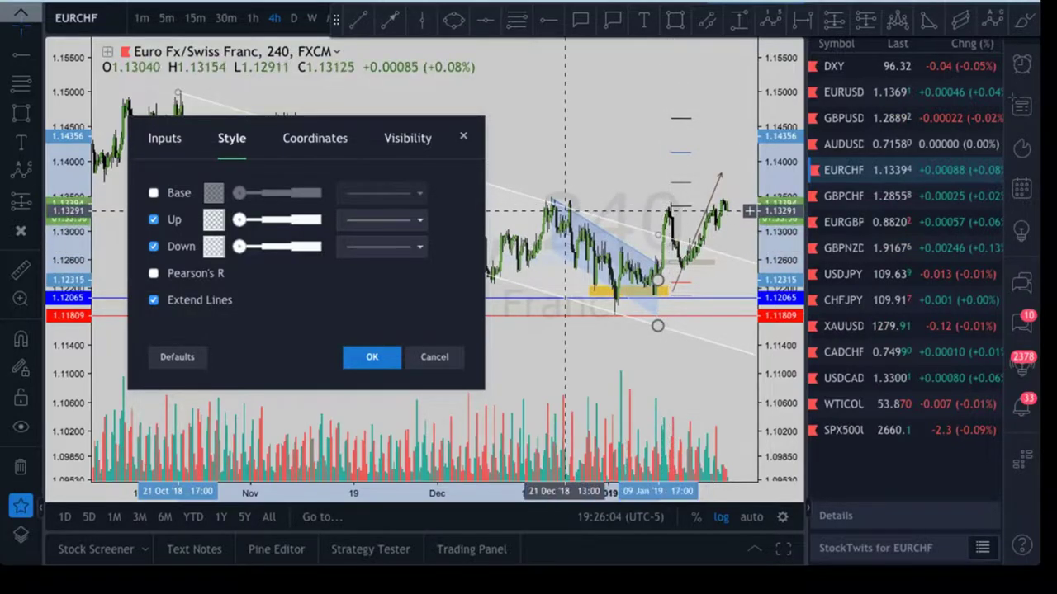
left_click(373, 357)
scroll(543, 140, "down", 1)
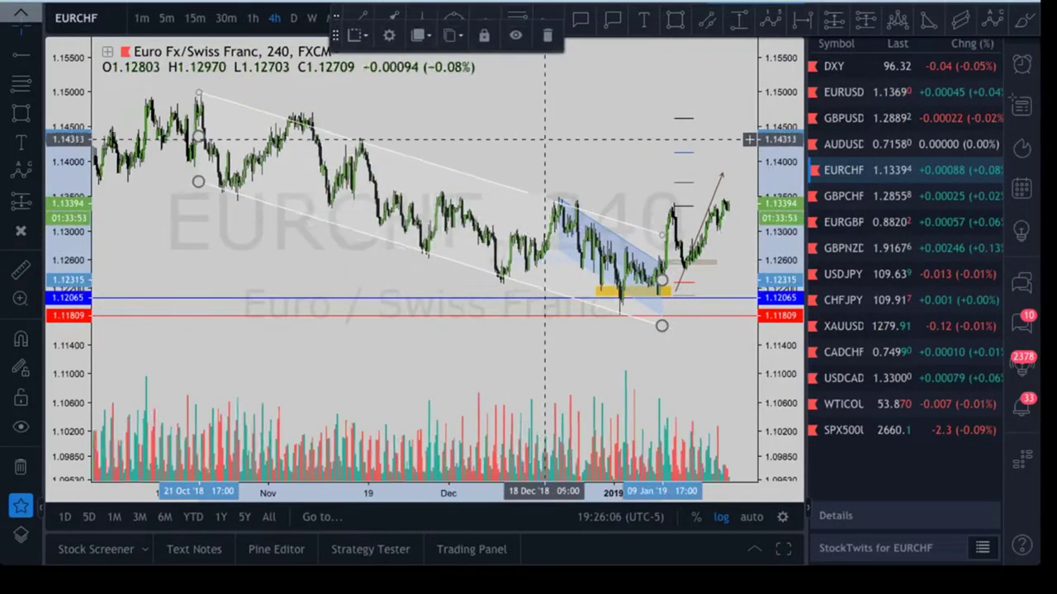
Delete the short trend line overlapping the upper edge of the blue descending channel
left_click(549, 137)
scroll(570, 152, "up", 2)
scroll(577, 166, "up", 3)
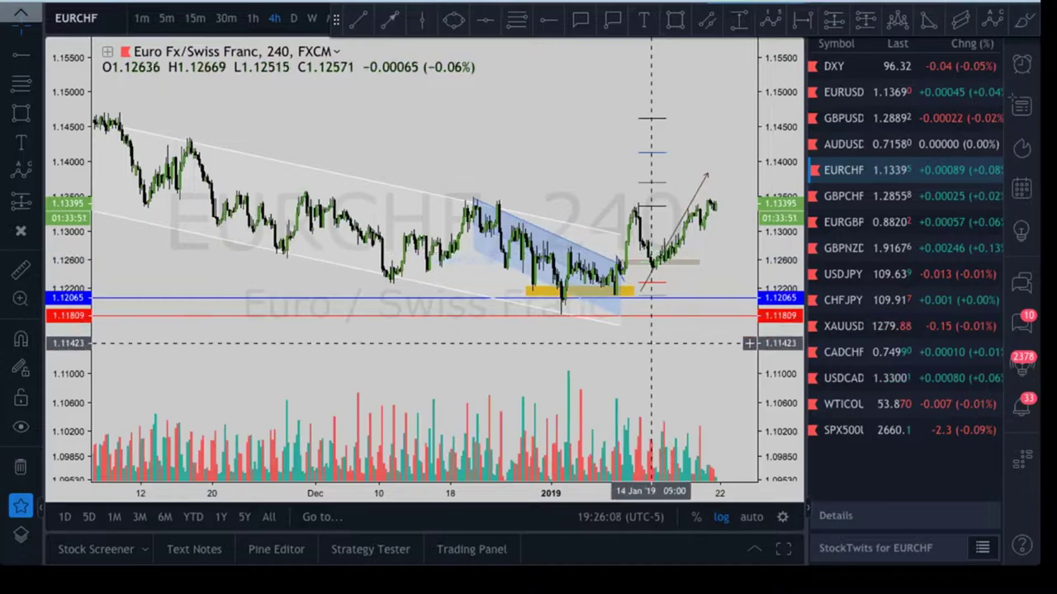
left_click(607, 262)
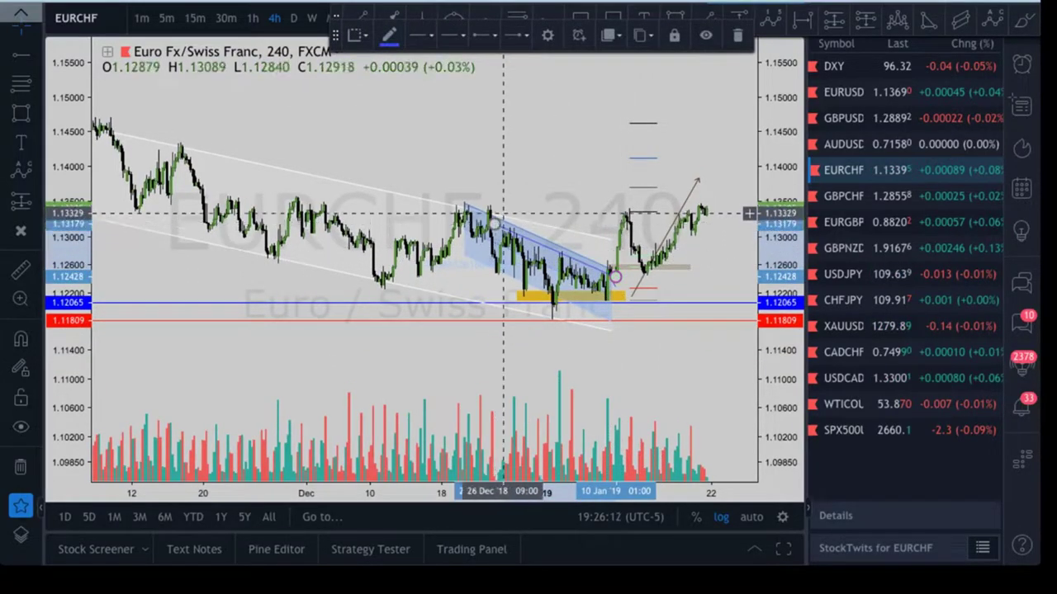
left_click(737, 35)
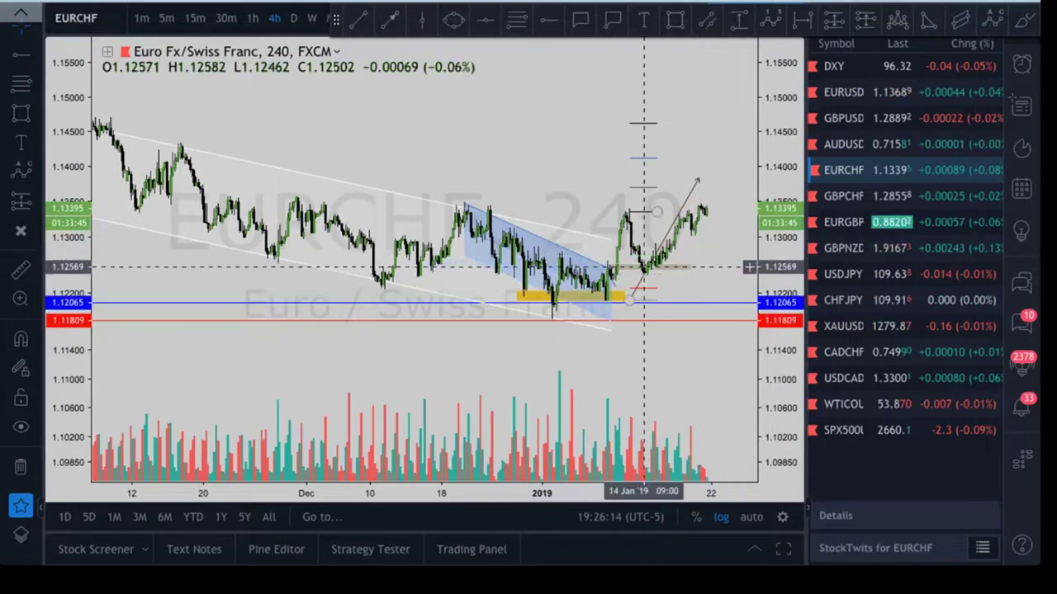
Mark the December high with a red horizontal ray at 1.13400, starting around 18 December
left_click_drag(712, 256, 697, 256)
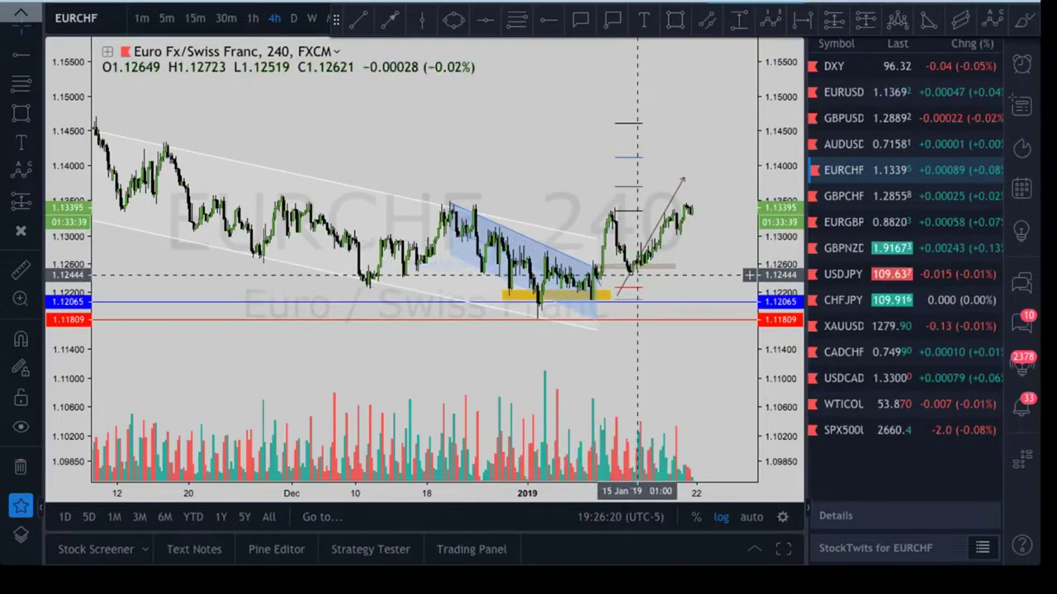
left_click_drag(698, 228, 693, 228)
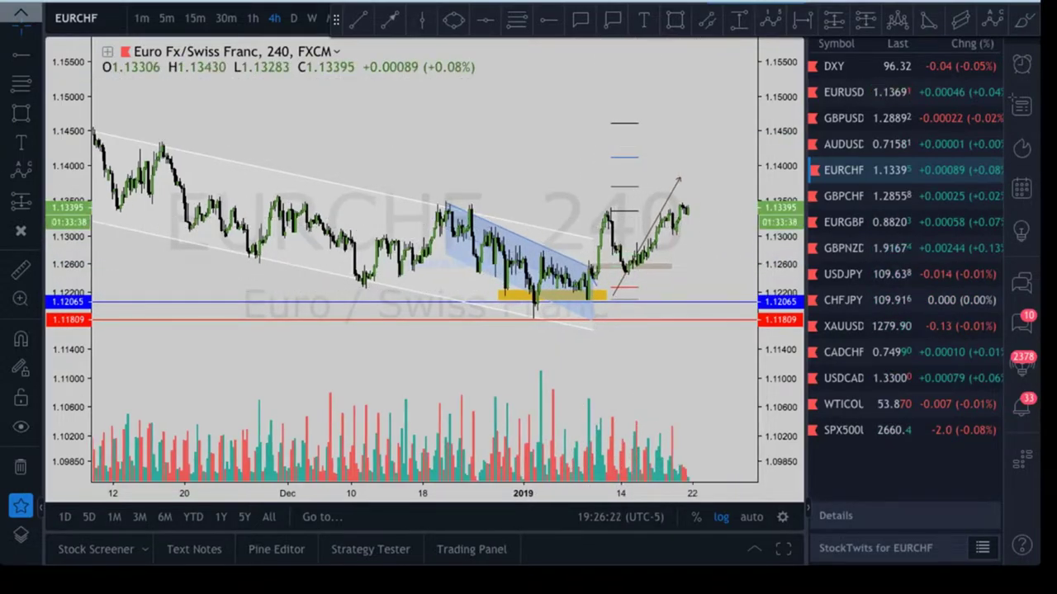
left_click(431, 208)
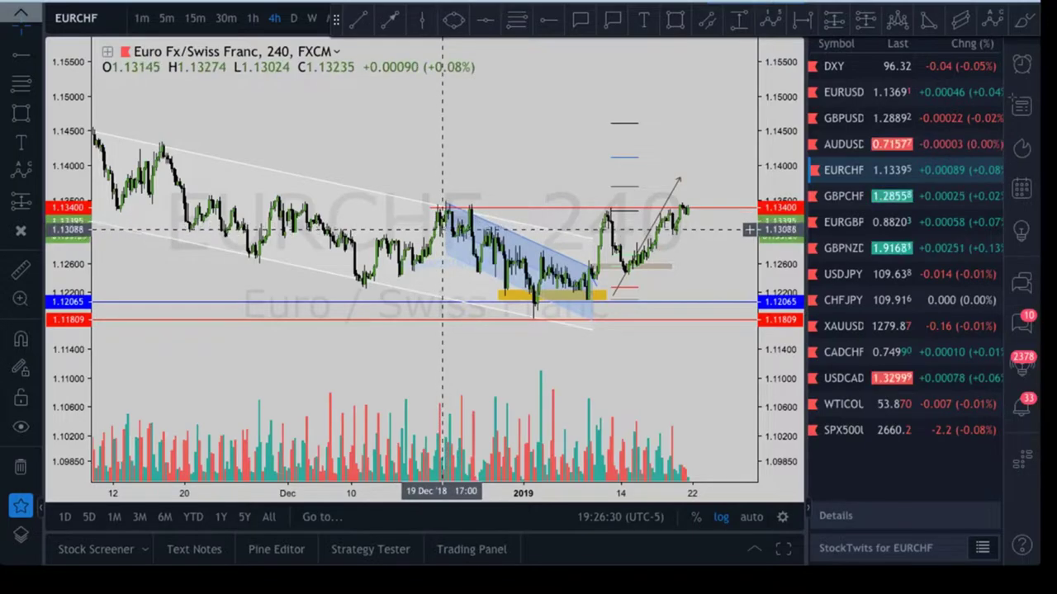
Switch EURCHF to the daily chart and examine recent price against the descending regression channel and the 1.13400 level
left_click_drag(701, 220, 670, 223)
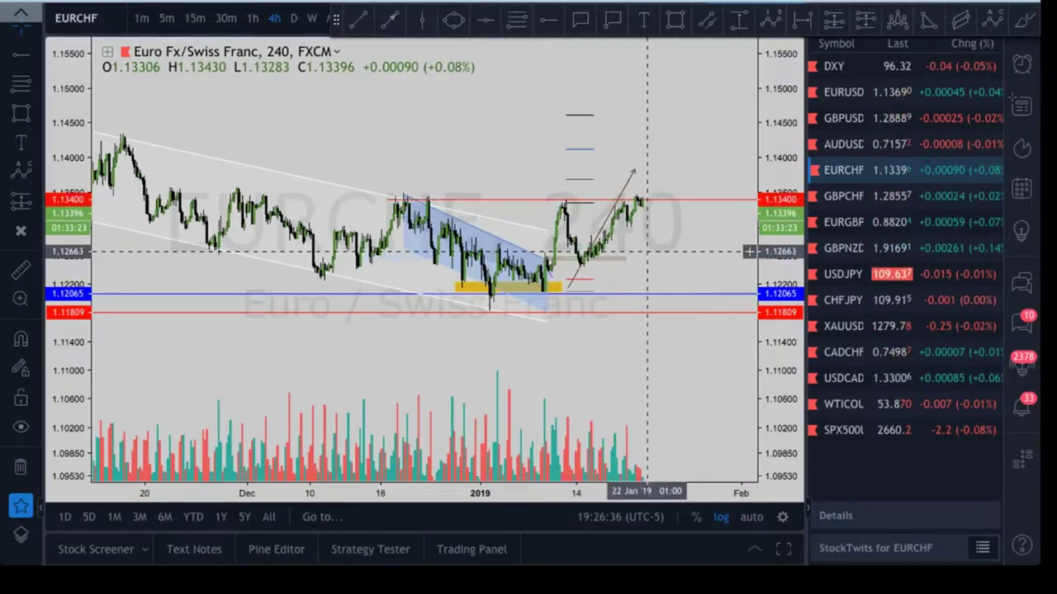
scroll(661, 202, "down", 3)
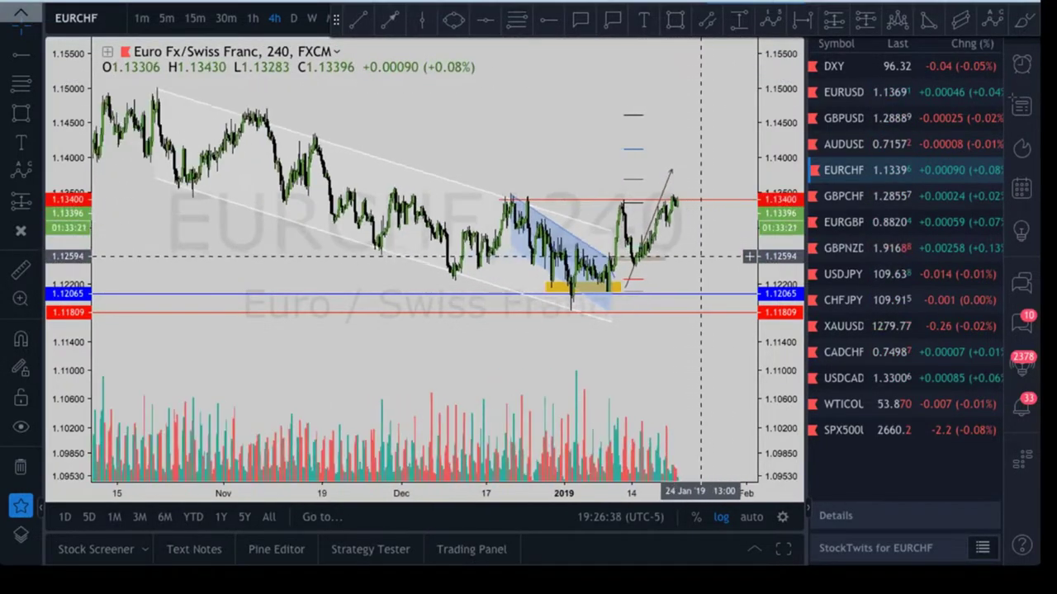
left_click(293, 18)
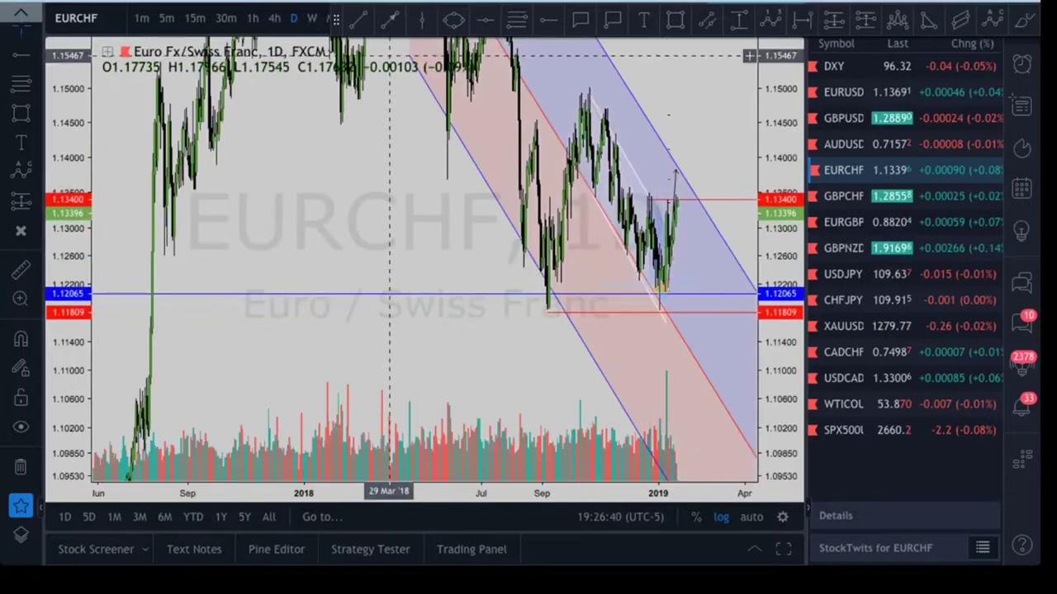
scroll(657, 232, "up", 4)
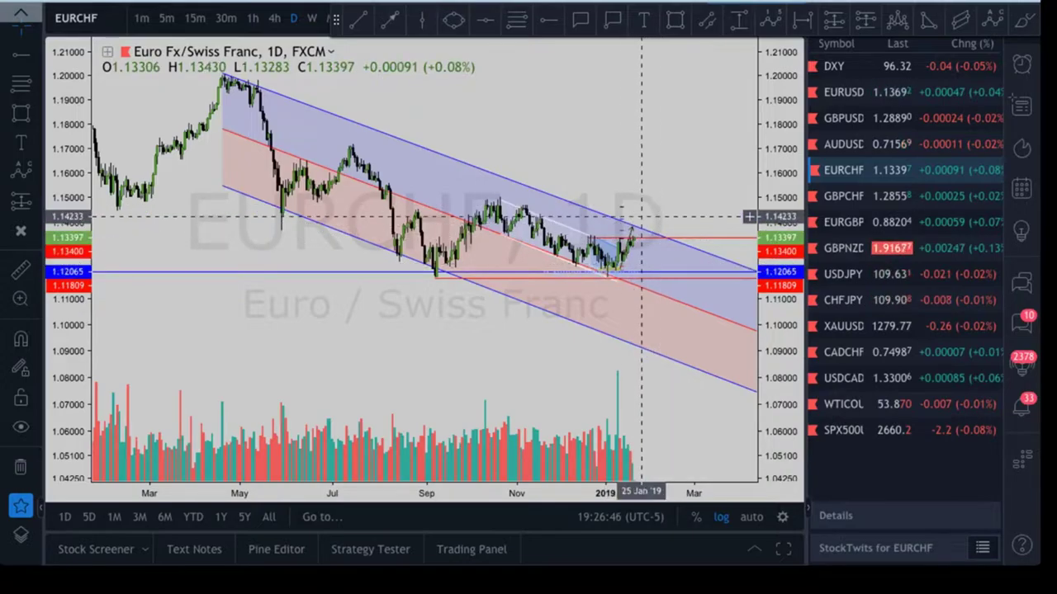
left_click_drag(666, 199, 671, 201)
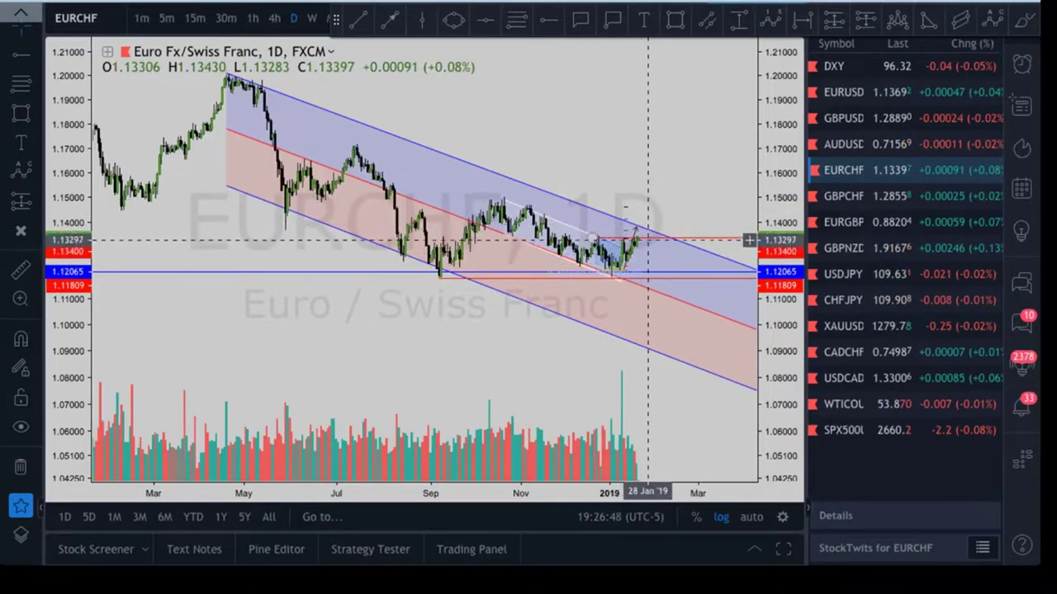
scroll(652, 224, "down", 4)
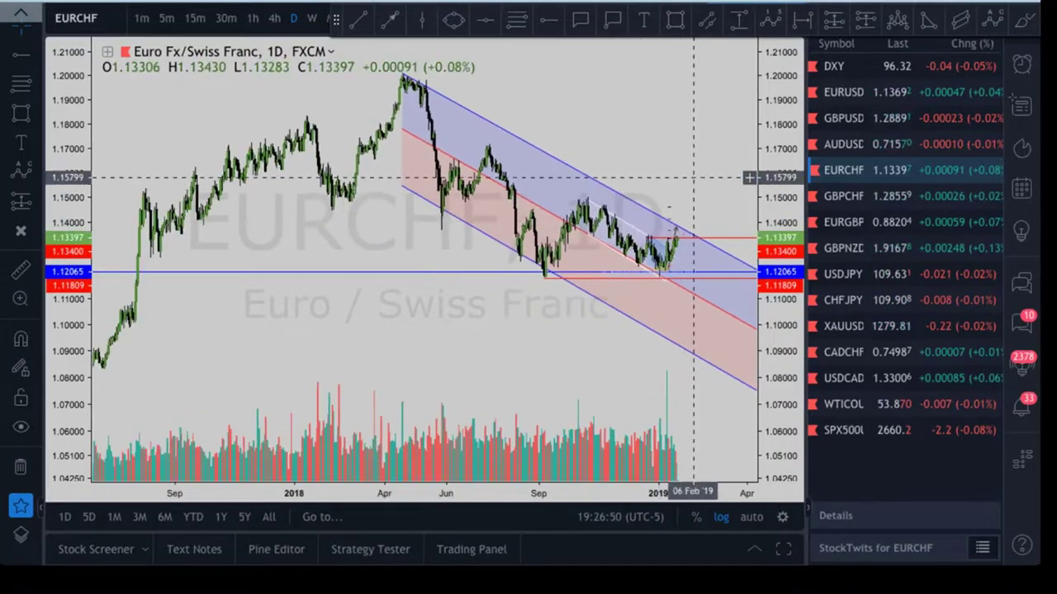
left_click_drag(780, 190, 780, 372)
left_click_drag(609, 337, 594, 330)
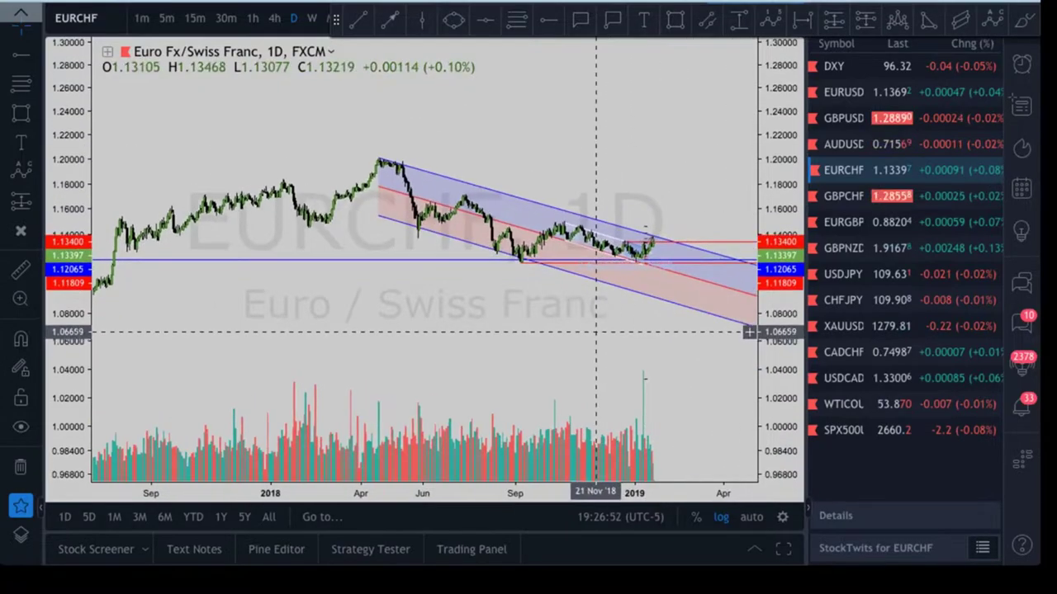
scroll(585, 325, "up", 2)
scroll(591, 315, "up", 2)
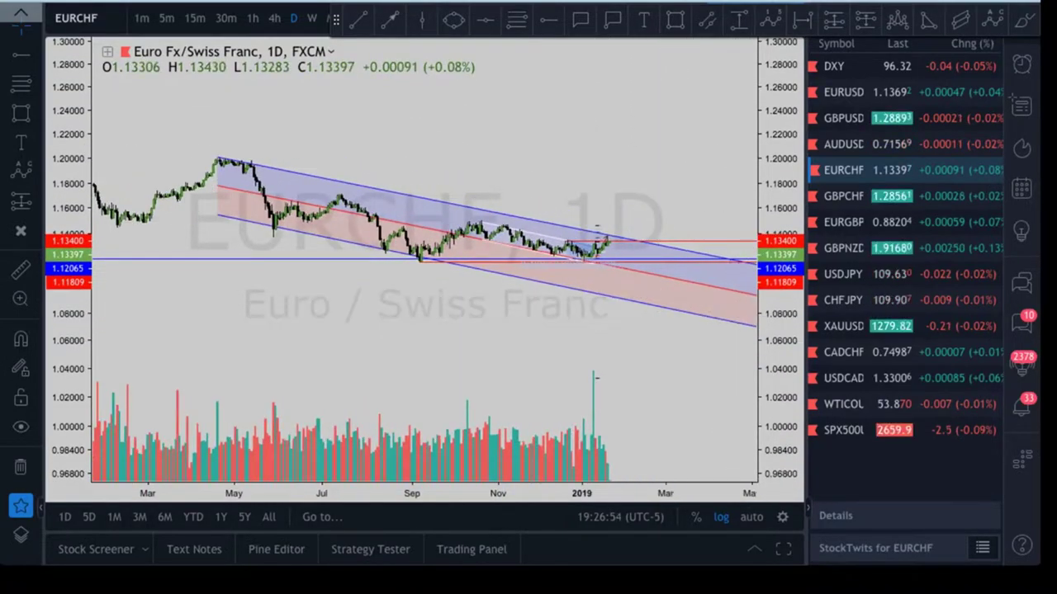
left_click_drag(780, 318, 777, 107)
left_click_drag(674, 125, 691, 170)
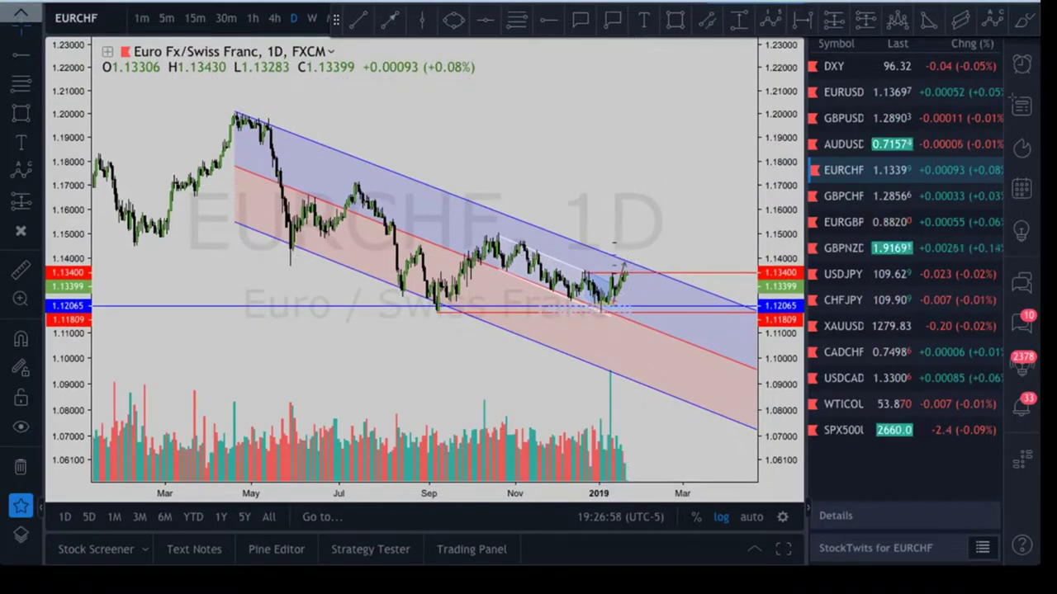
Draw a falling arrow from 1.13766 on 25 January to about 1.111 on 15 February, at the channel's midline
left_click(391, 20)
left_click(632, 264)
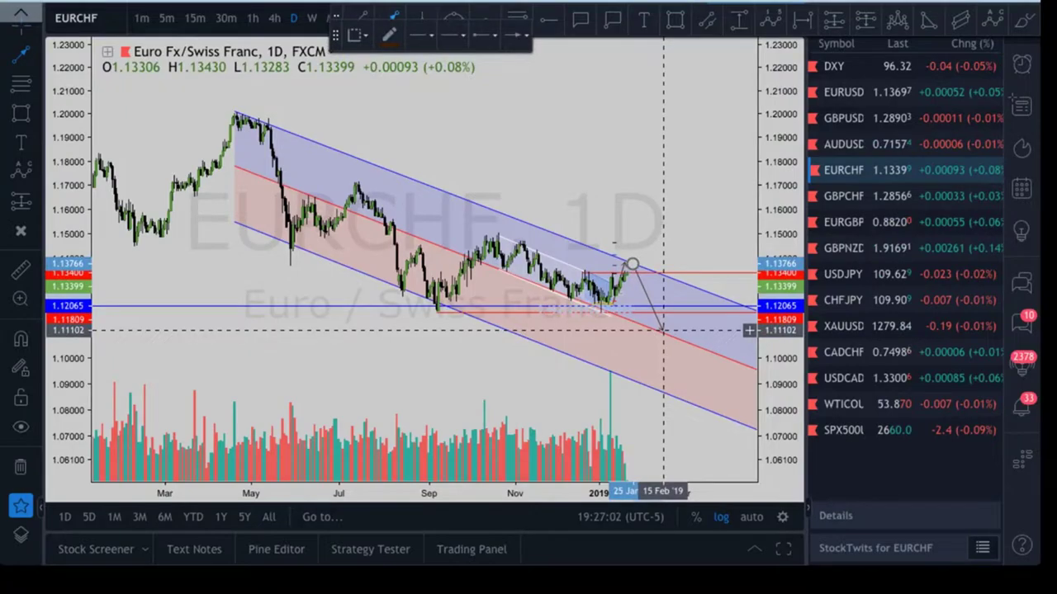
left_click(662, 330)
Draw a short rising red trend line from 1.13864 on 24 January and adjust its end to about 1.147 on 1 February
left_click(358, 20)
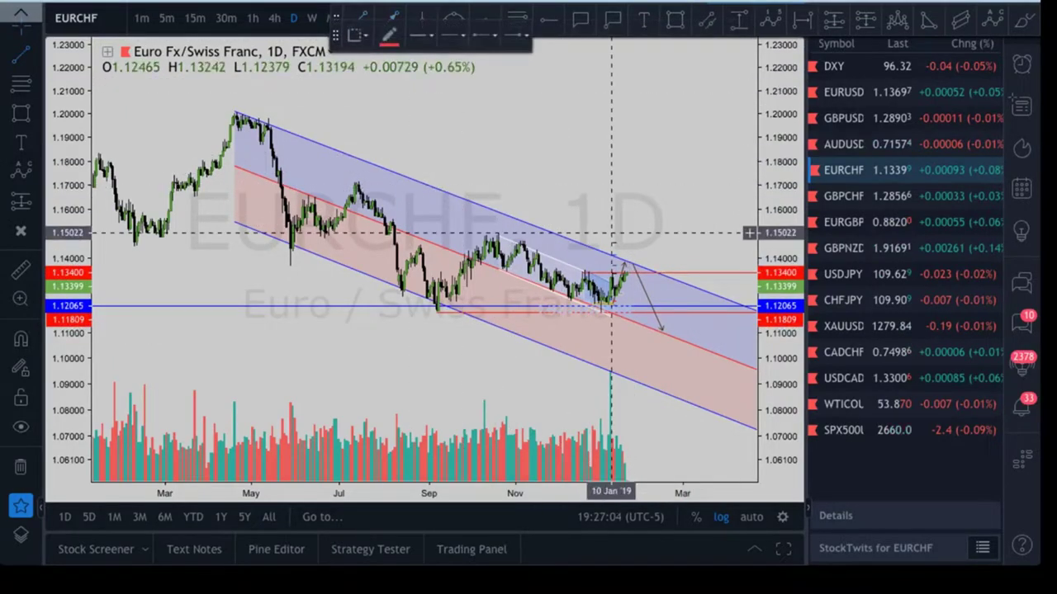
left_click(630, 261)
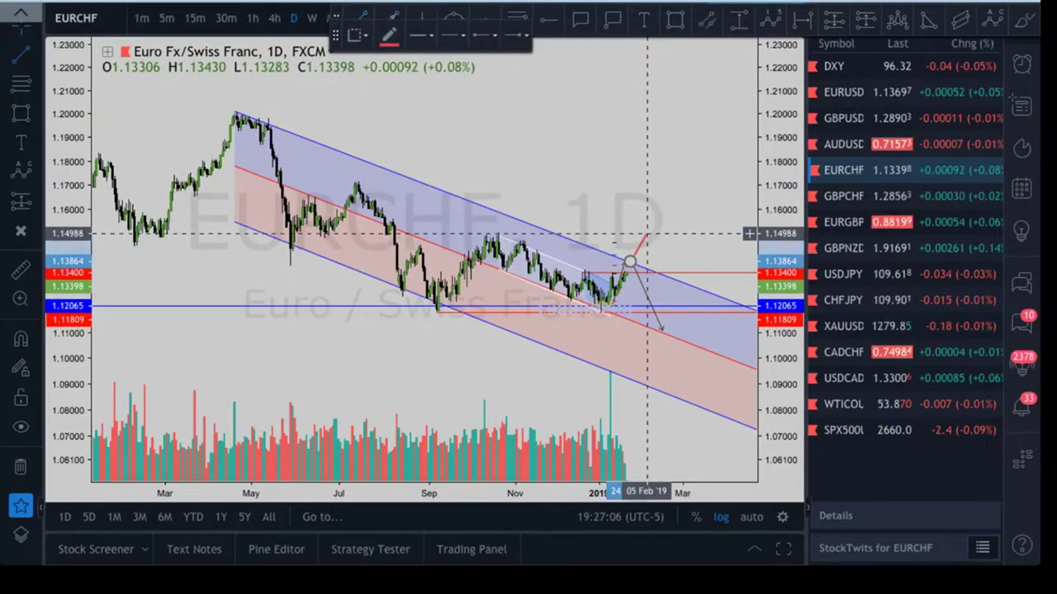
left_click(646, 234)
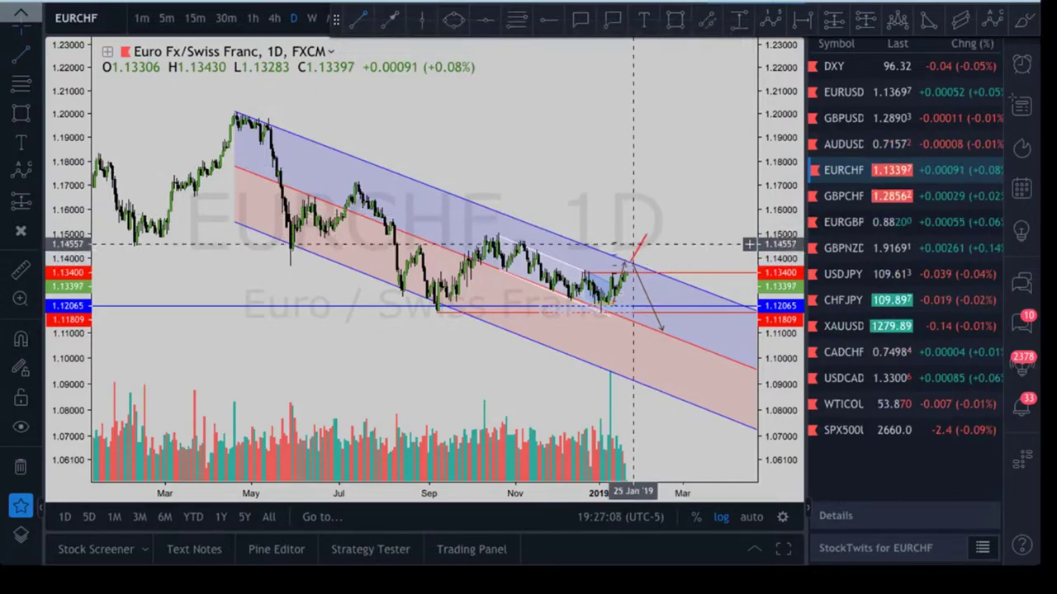
left_click(647, 232)
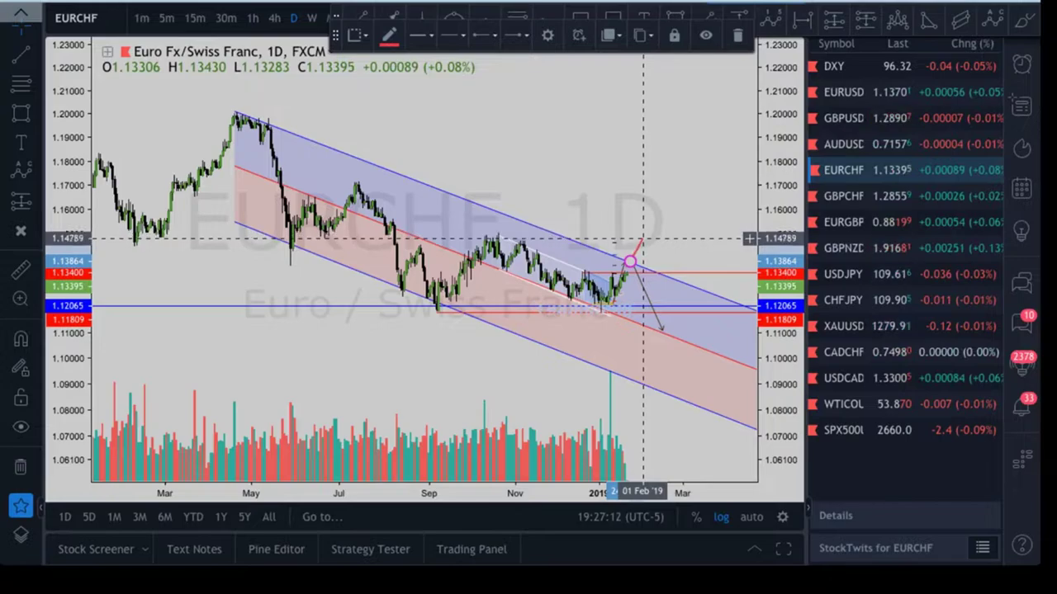
left_click(644, 241)
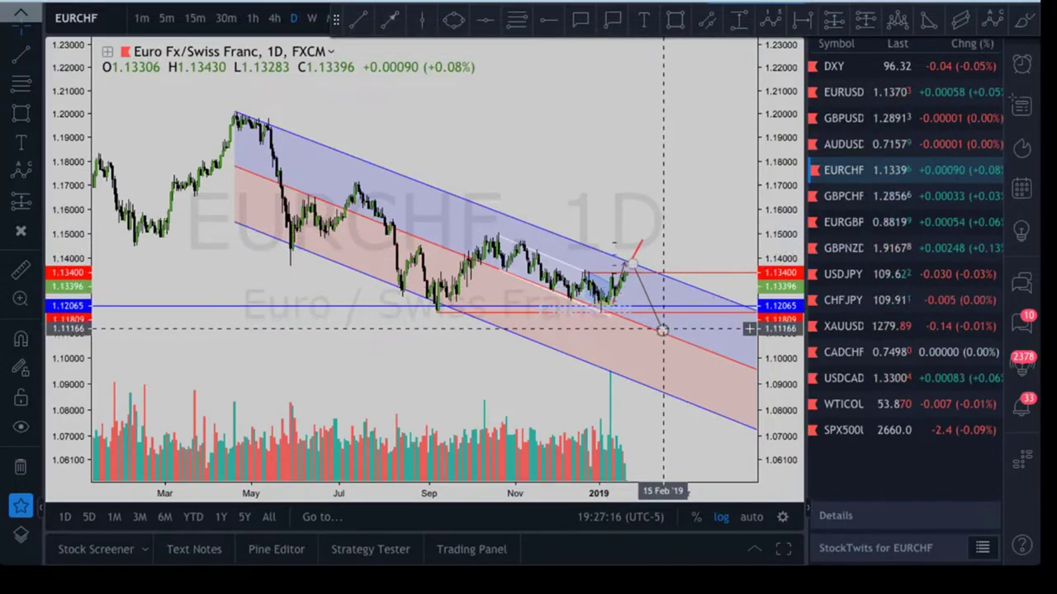
Extend the falling arrow to the channel's lower edge, at about 1.085 in mid-March
left_click(660, 327)
mouse_move(660, 327)
left_mouse_down()
mouse_move(672, 381)
mouse_move(698, 398)
left_mouse_up()
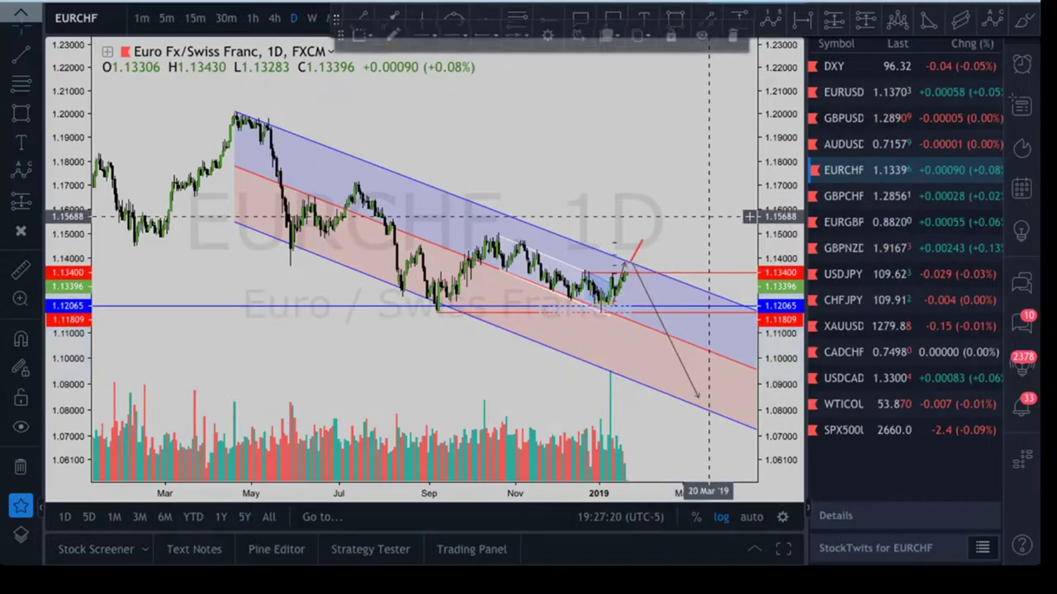
scroll(700, 217, "up", 5)
scroll(700, 217, "down", 5)
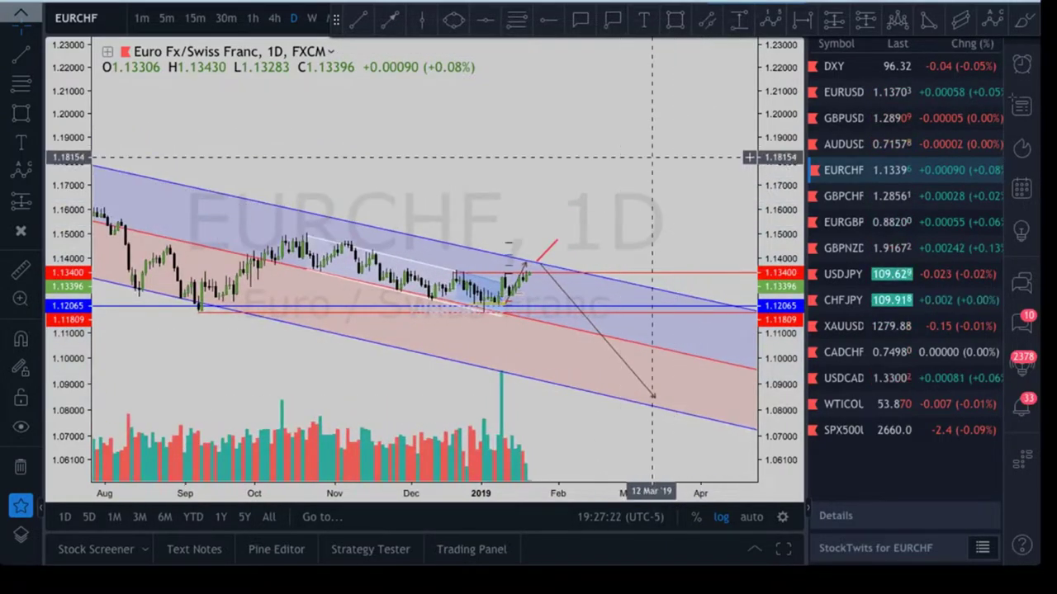
scroll(700, 203, "down", 2)
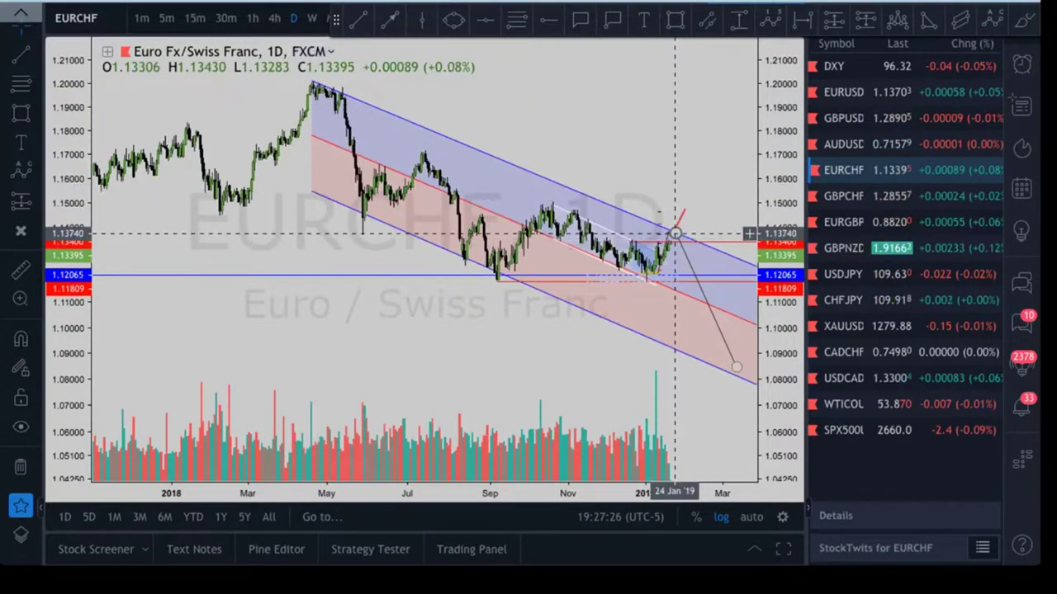
scroll(729, 187, "down", 5)
scroll(728, 188, "up", 3)
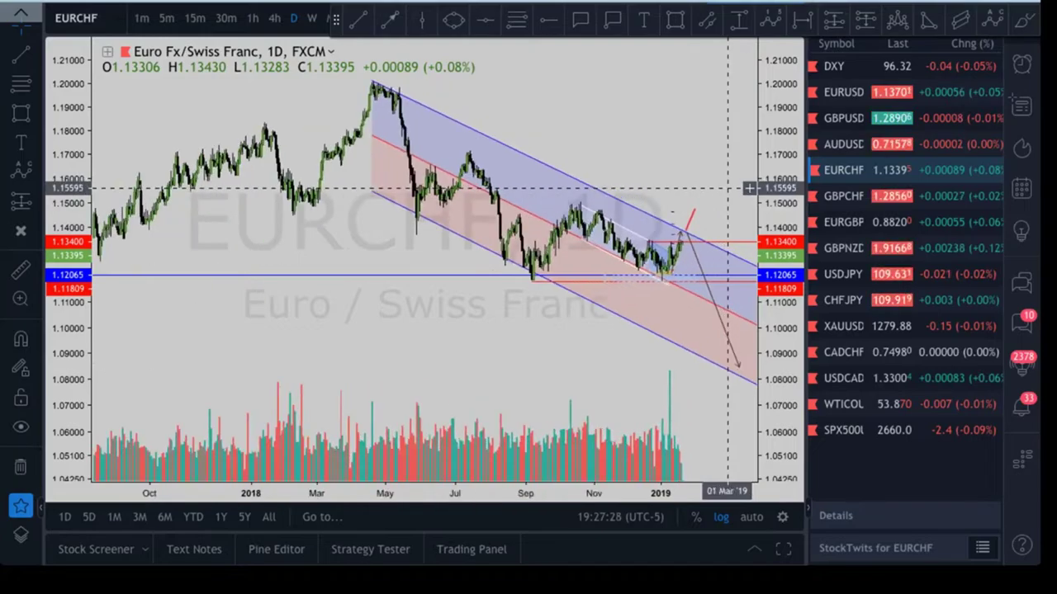
Switch EURCHF to the 4-hour chart and draw a horizontal price zone at about 1.138–1.139 from mid-January to about 10 February
scroll(728, 189, "up", 3)
left_click(274, 18)
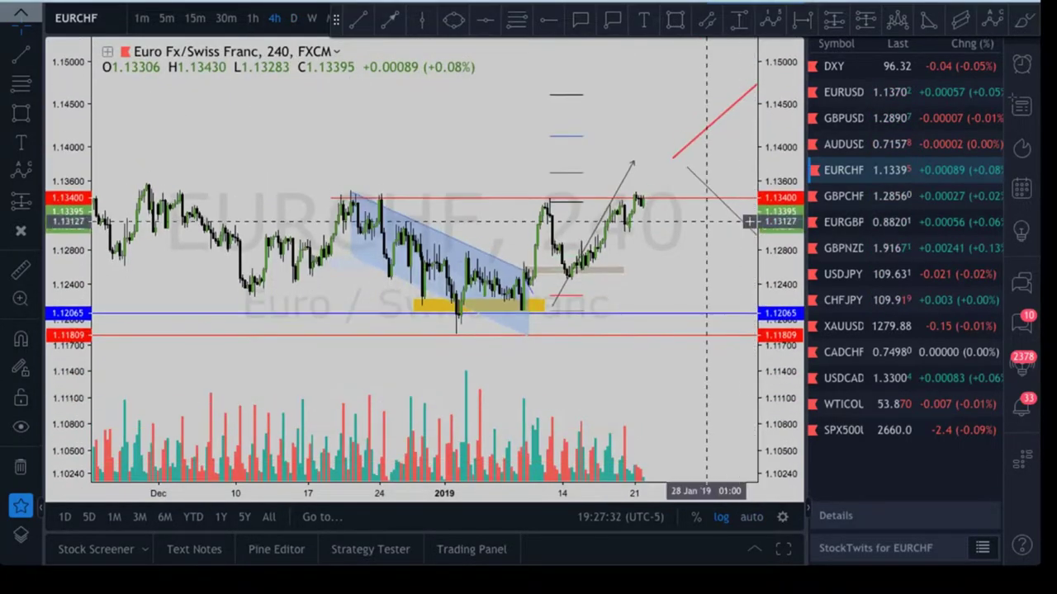
left_click_drag(699, 218, 573, 216)
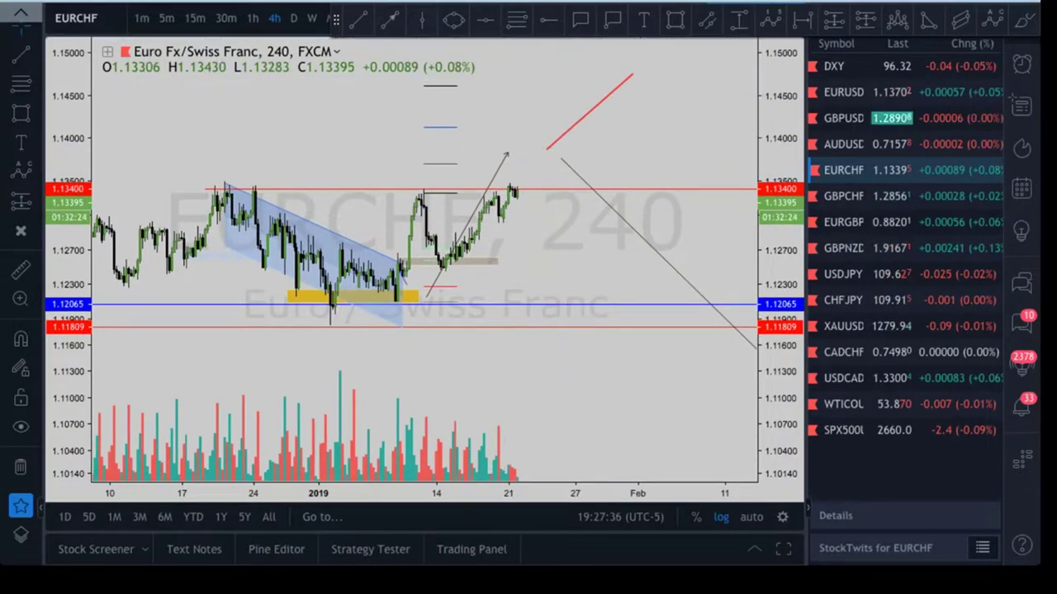
left_click_drag(450, 146, 704, 160)
left_click(708, 173)
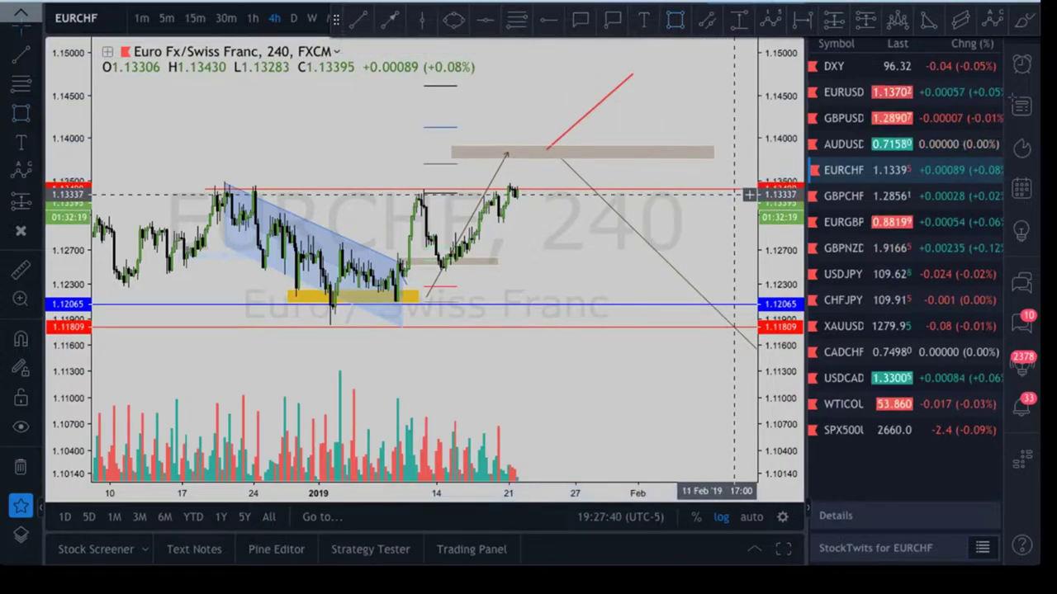
Move the favourite drawing tools bar down off the chart header and open GBPCHF on the 4-hour timeframe
scroll(733, 217, "down", 1)
scroll(733, 217, "down", 1)
left_click_drag(336, 20, 316, 76)
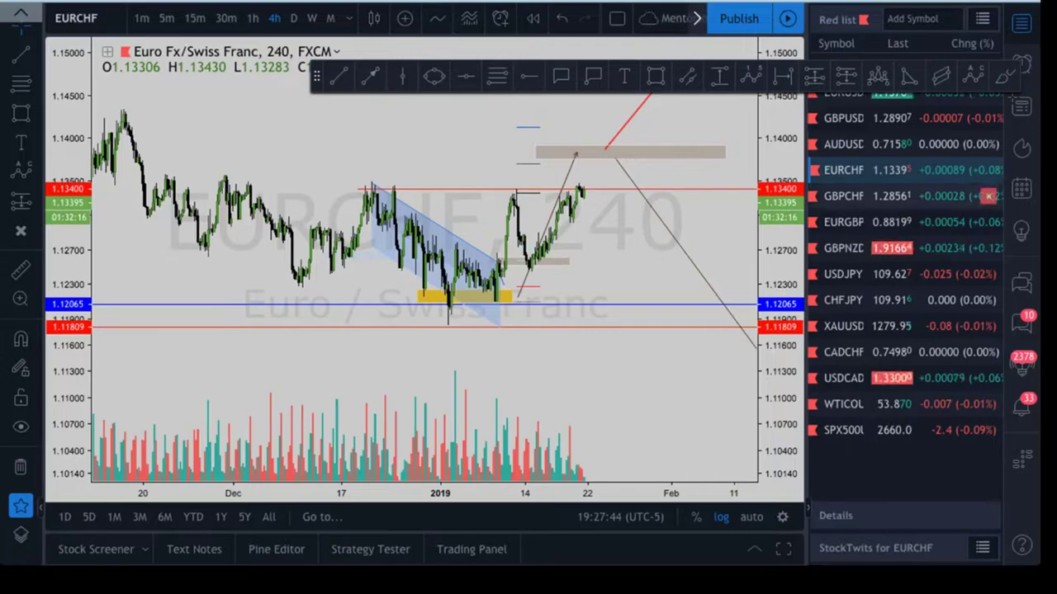
left_click(908, 196)
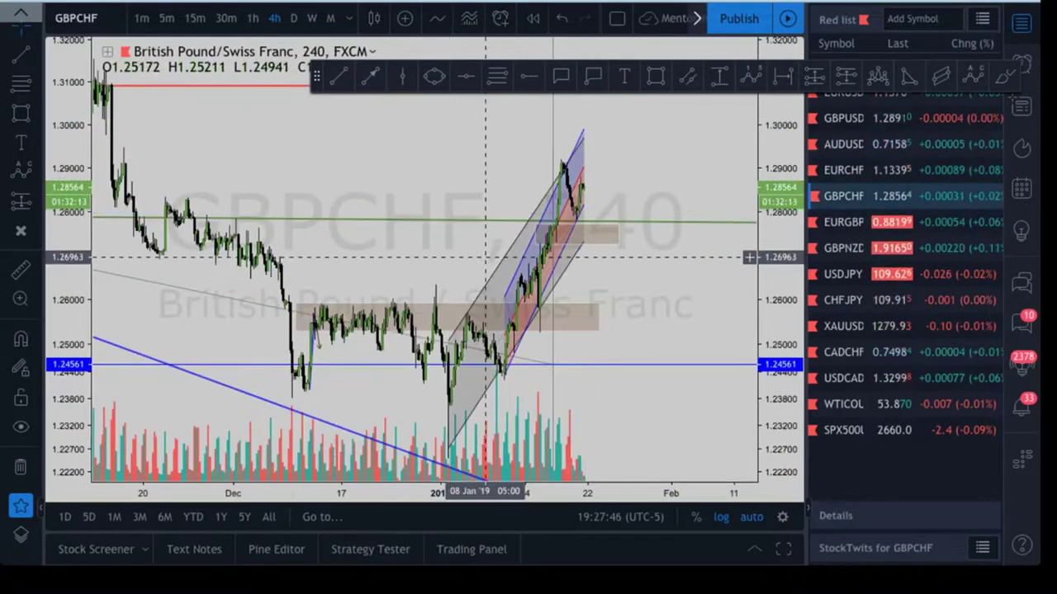
scroll(590, 246, "up", 3)
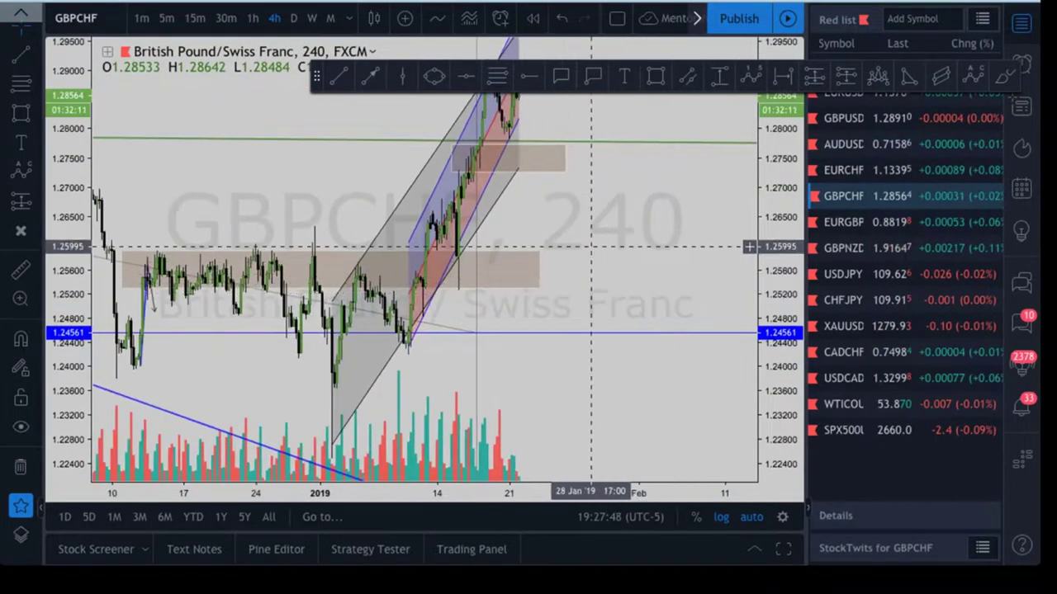
left_click_drag(591, 246, 675, 341)
scroll(690, 332, "up", 1)
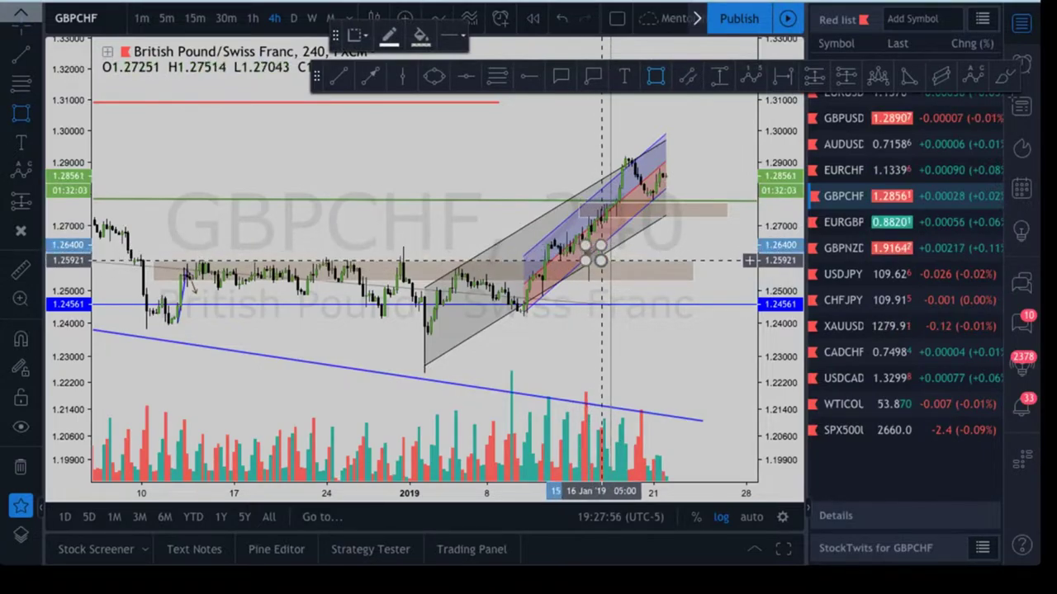
double_click(595, 254)
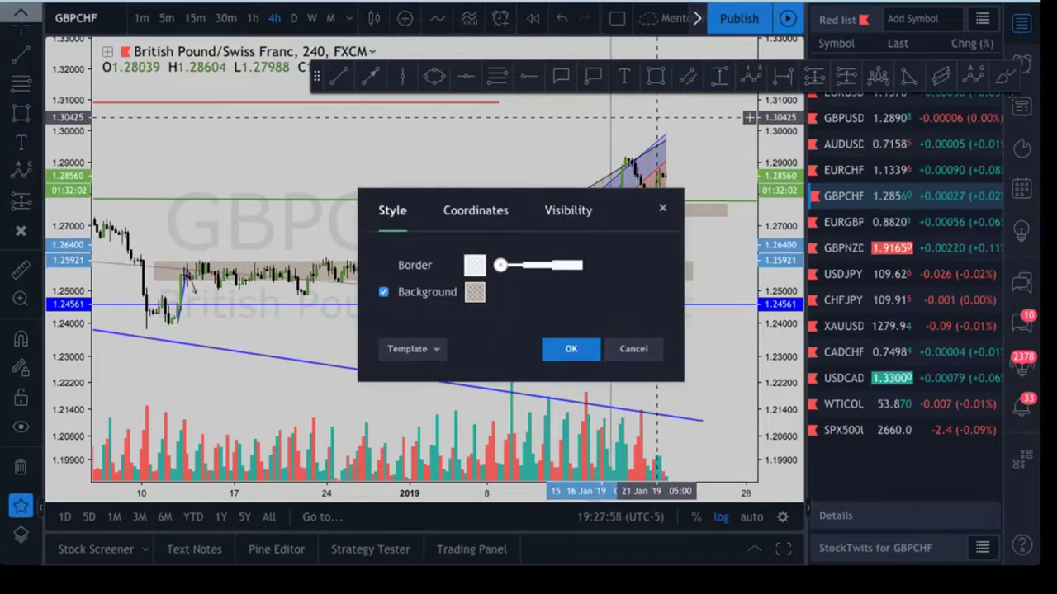
key("Escape")
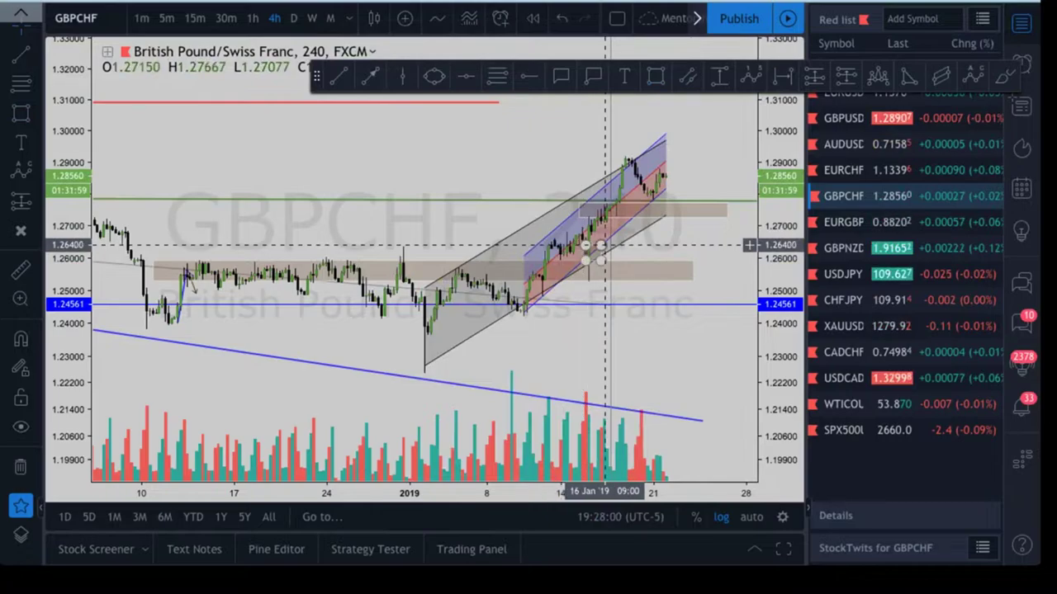
left_click(616, 238)
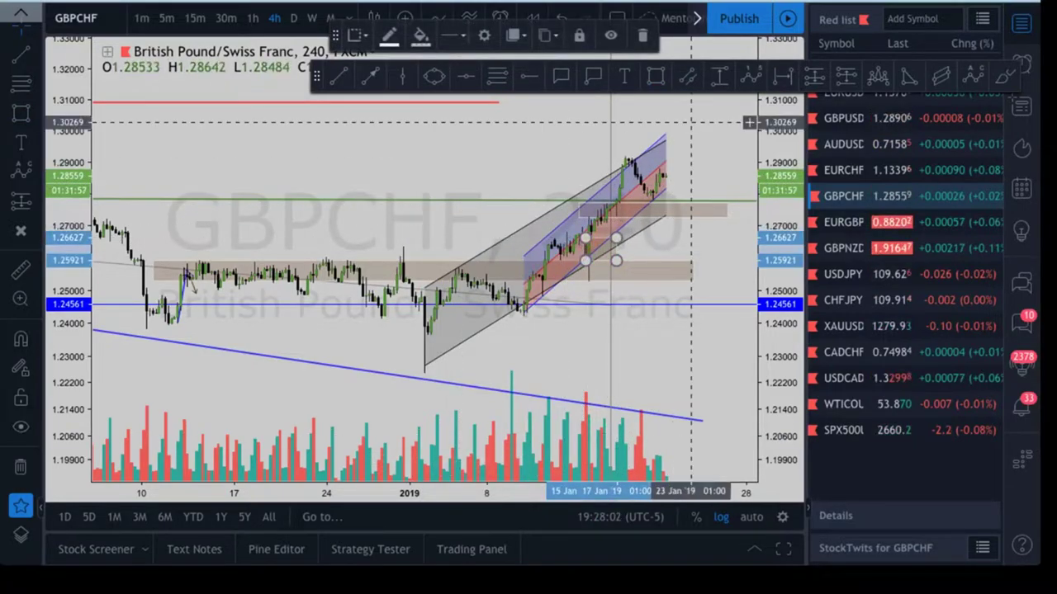
left_click(643, 35)
Delete the ellipse and arrow drawn around price at the start of October 2018 on the GBPCHF chart
scroll(705, 261, "down", 1)
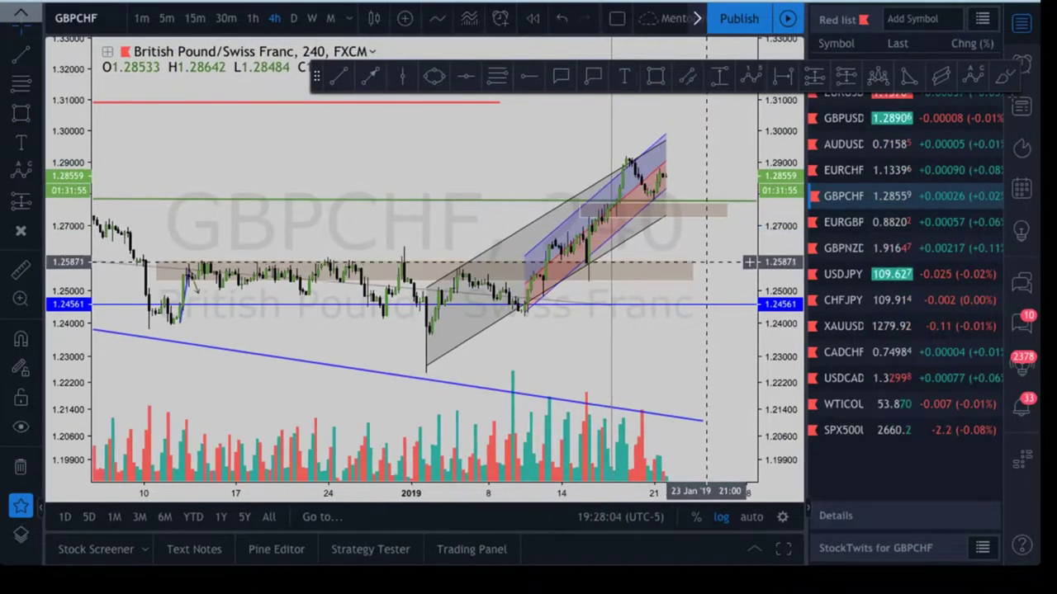
scroll(705, 263, "up", 1)
scroll(703, 279, "down", 5)
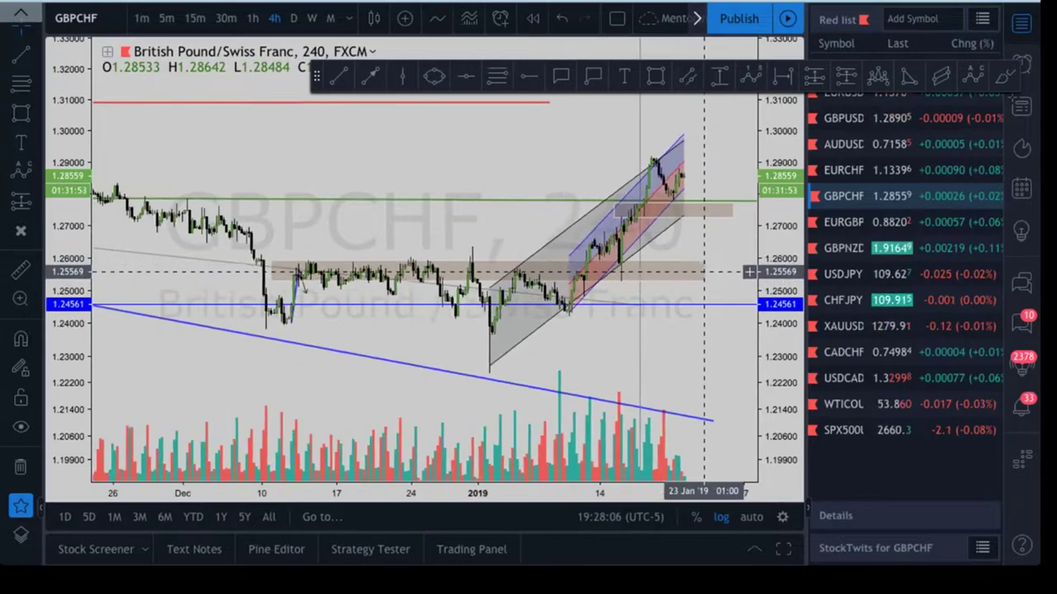
scroll(706, 263, "down", 3)
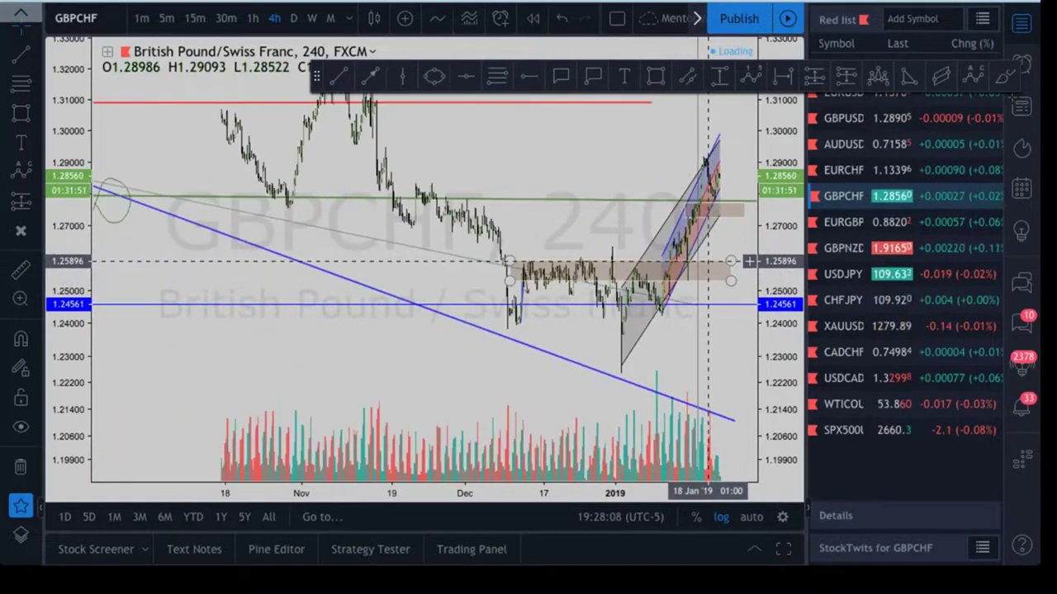
left_click_drag(298, 289, 435, 323)
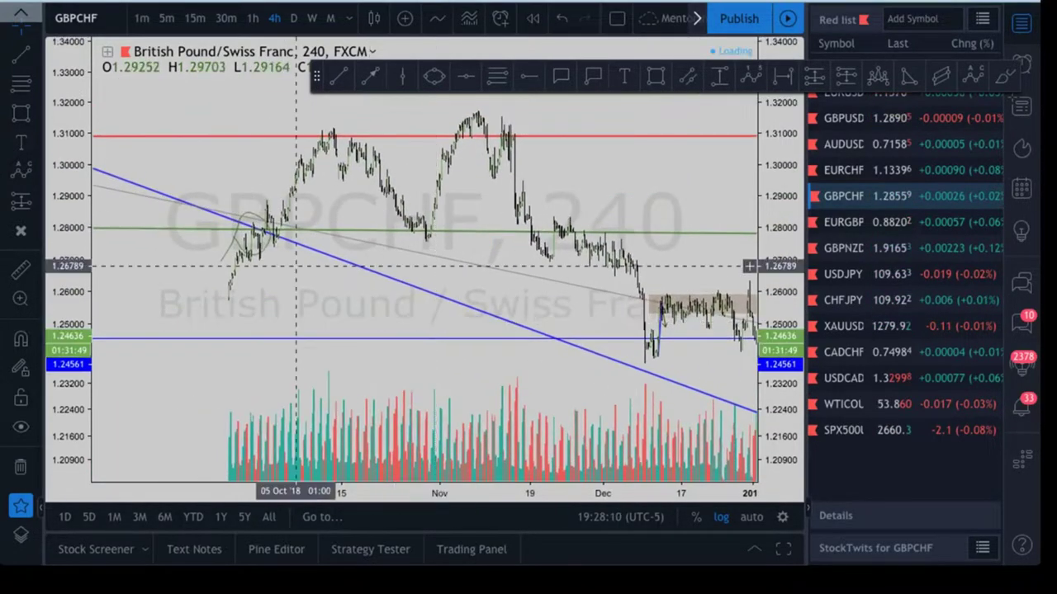
left_click(257, 253)
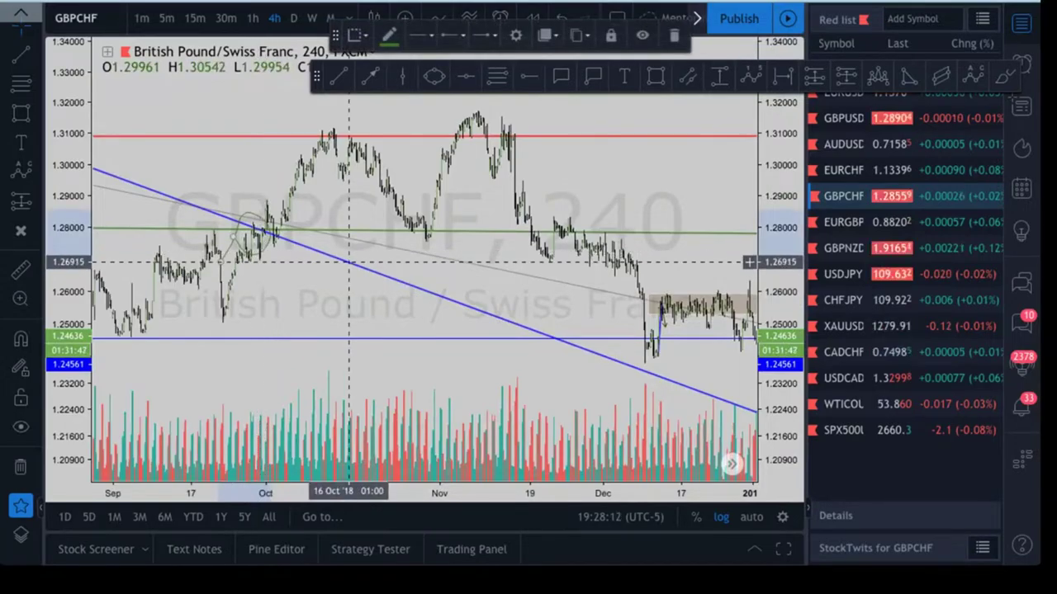
key("Escape")
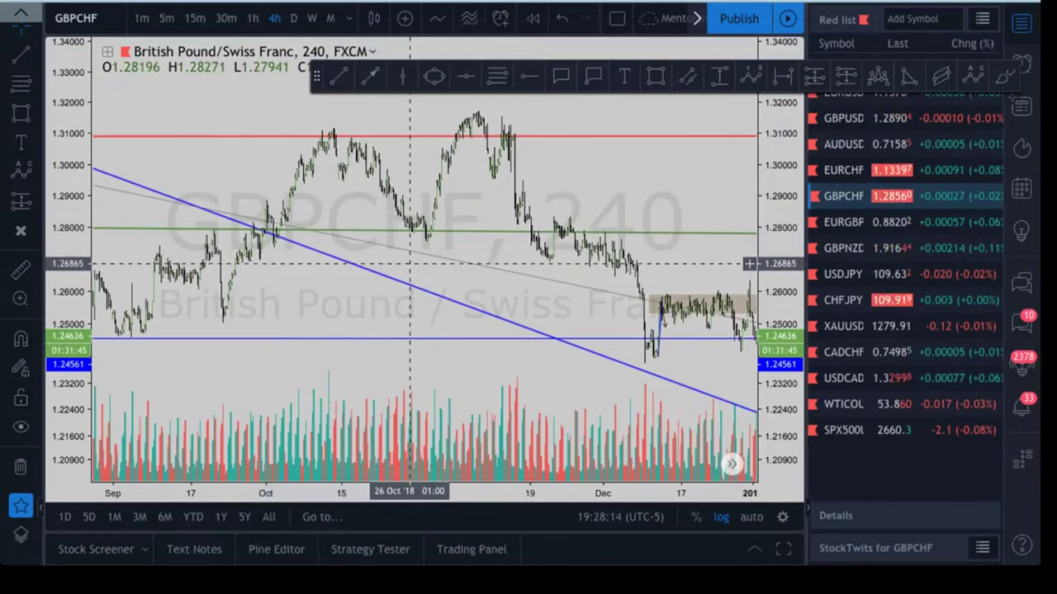
Mark reactions at the green line near 1.278 with small rectangles in early December, late October and from 26 September to early October 2018
scroll(380, 218, "up", 3)
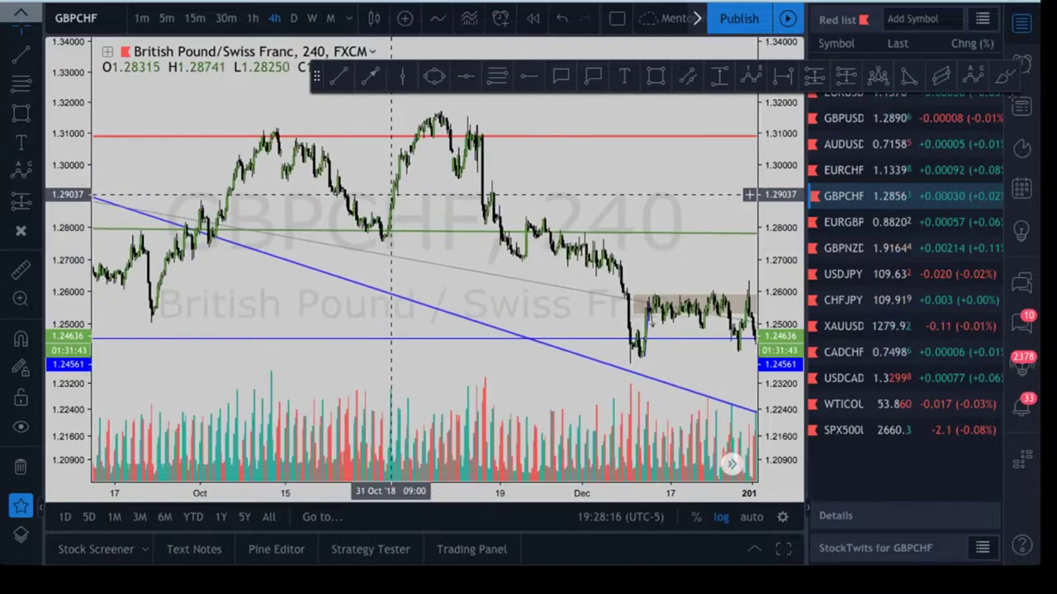
left_click_drag(560, 197, 600, 177)
left_click(656, 77)
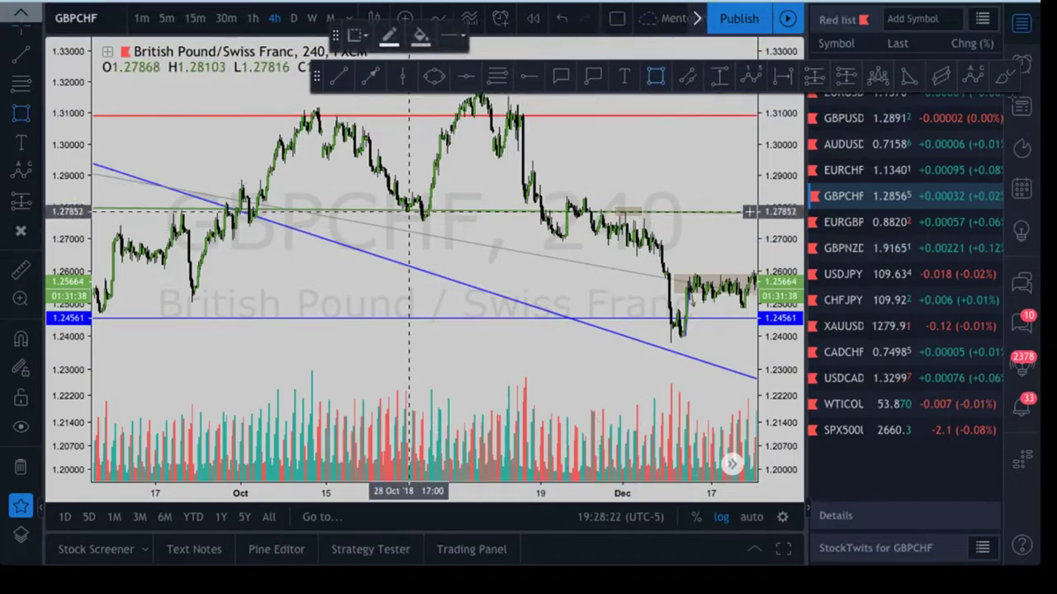
double_click(436, 217)
key("Escape")
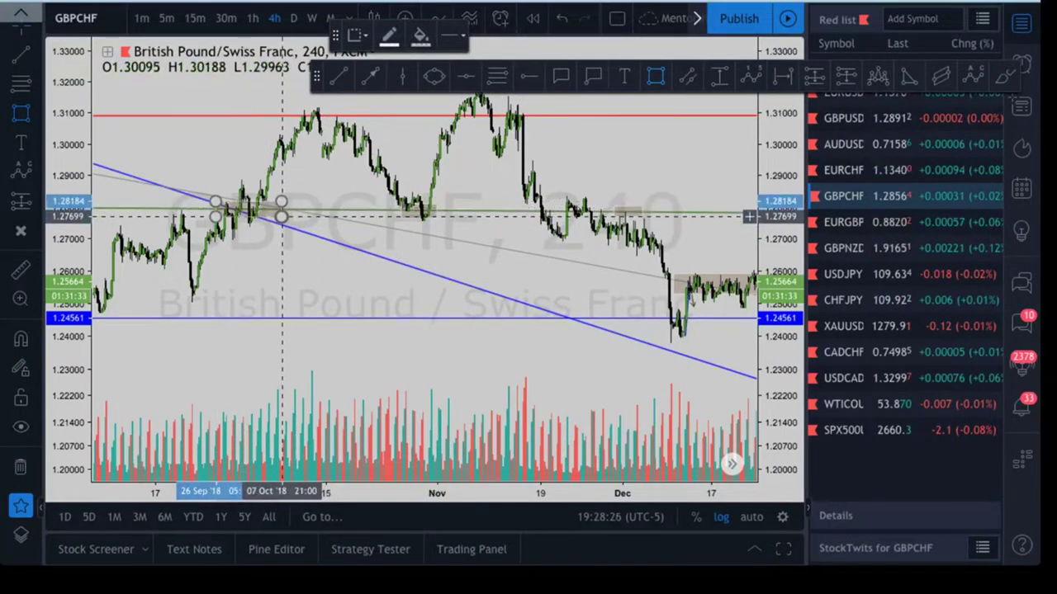
left_click(282, 217)
left_click(284, 240)
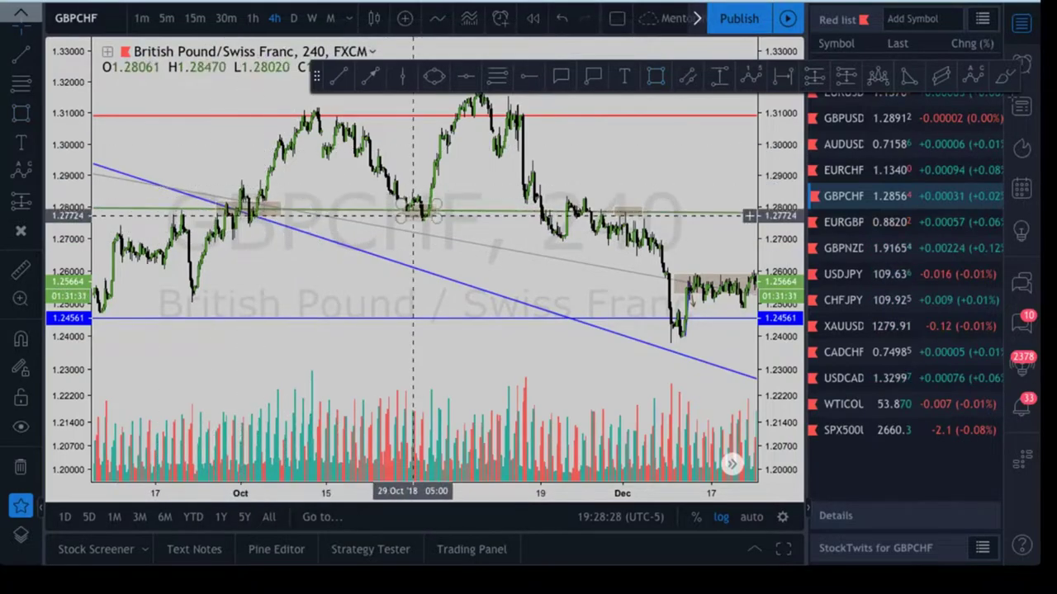
Return to January price, switch GBPCHF to the 1-hour chart and examine price within the two rising channels
mouse_move(541, 169)
left_mouse_down()
mouse_move(273, 169)
mouse_move(319, 169)
left_mouse_up()
scroll(320, 169, "up", 2)
left_click_drag(405, 157, 503, 182)
scroll(503, 202, "up", 2)
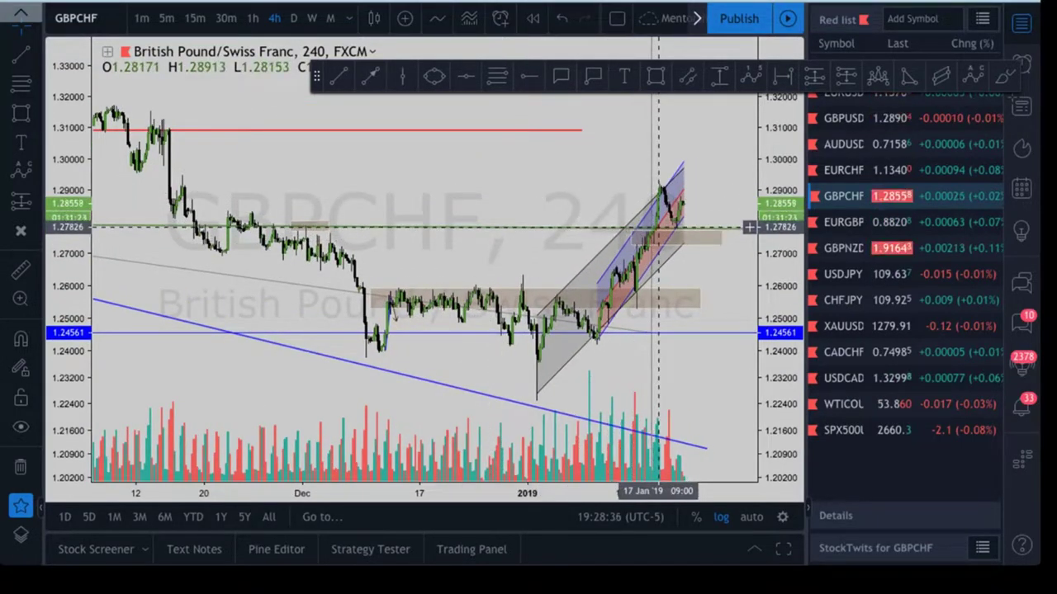
scroll(653, 227, "up", 2)
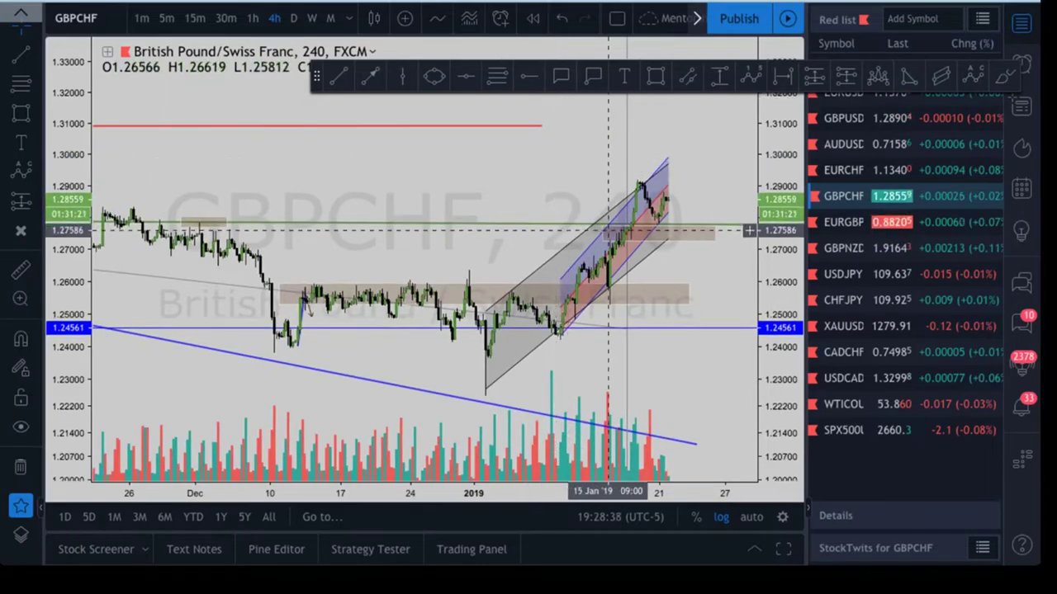
scroll(643, 181, "up", 4)
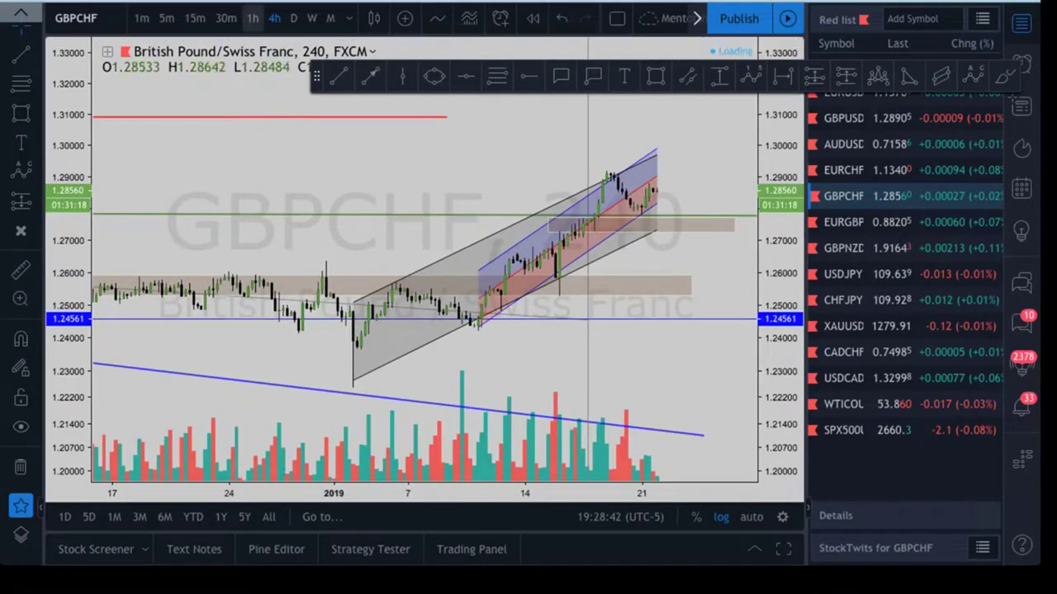
left_click(252, 18)
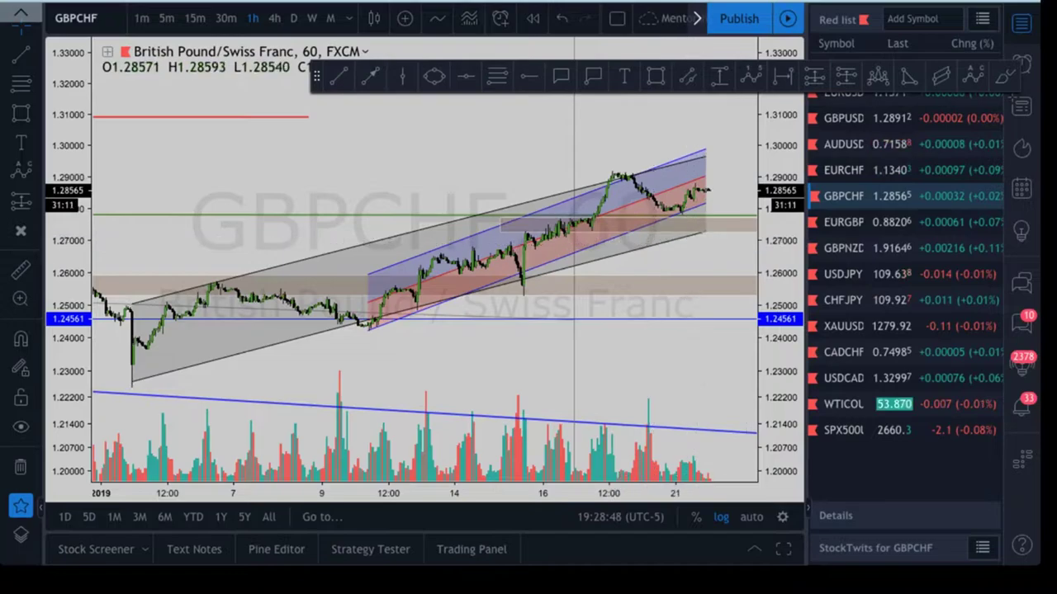
left_click_drag(780, 284, 780, 180)
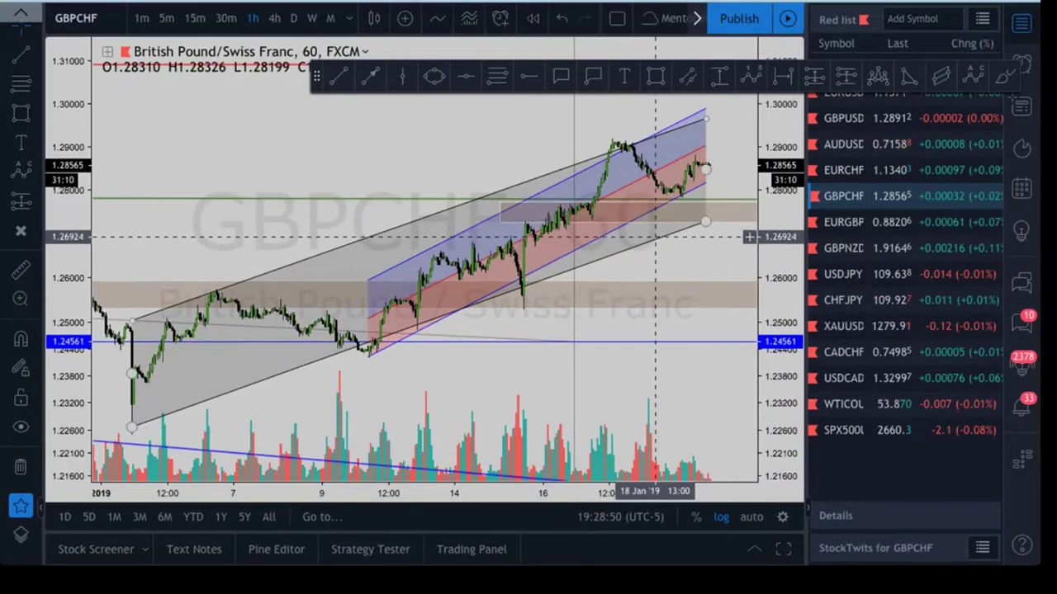
left_click_drag(720, 252, 714, 252)
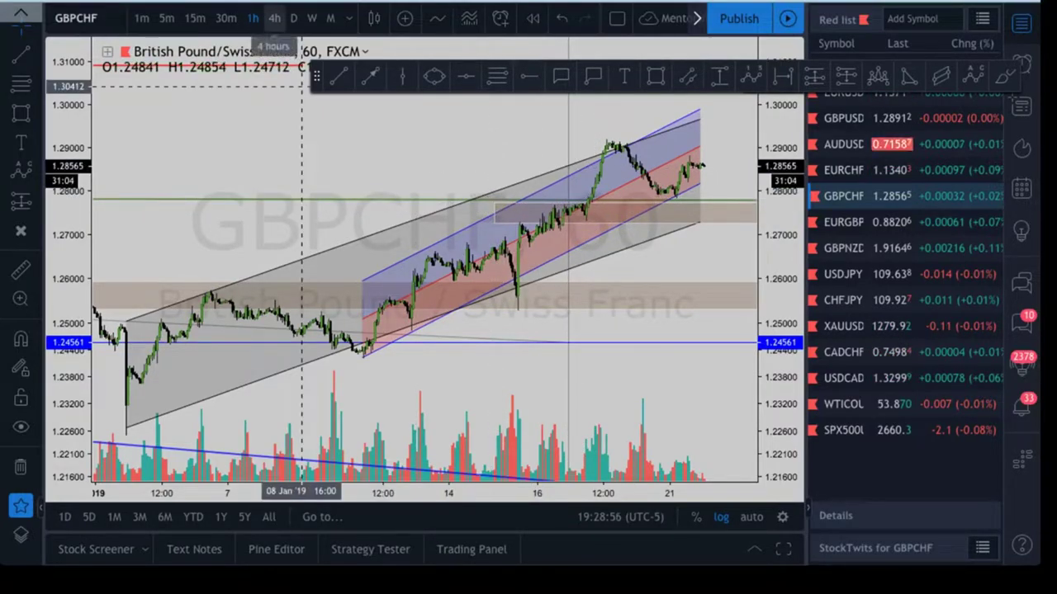
Switch GBPCHF to the daily chart and examine recent price against the descending channel's upper edge
left_click(293, 18)
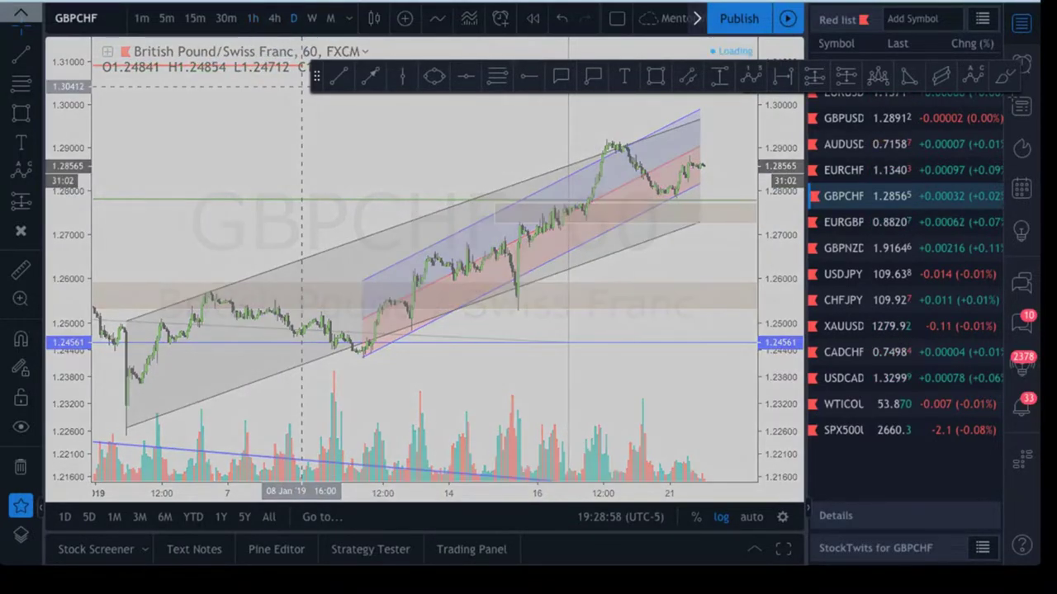
scroll(699, 352, "up", 5)
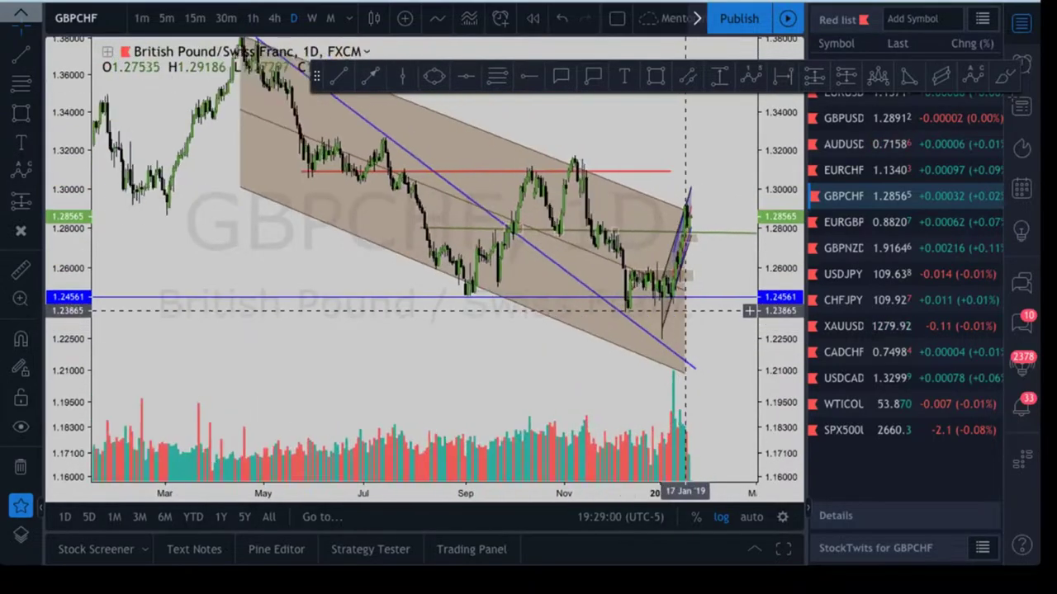
left_click_drag(665, 334, 714, 338)
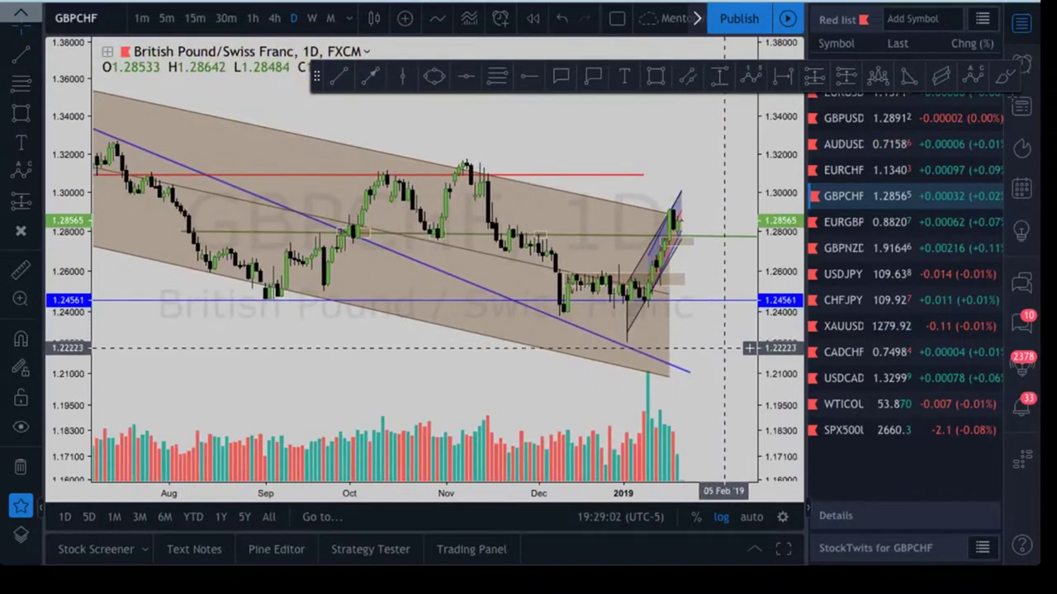
Compare the GBPCHF trend channels on the 4-hour and daily charts
left_click(274, 18)
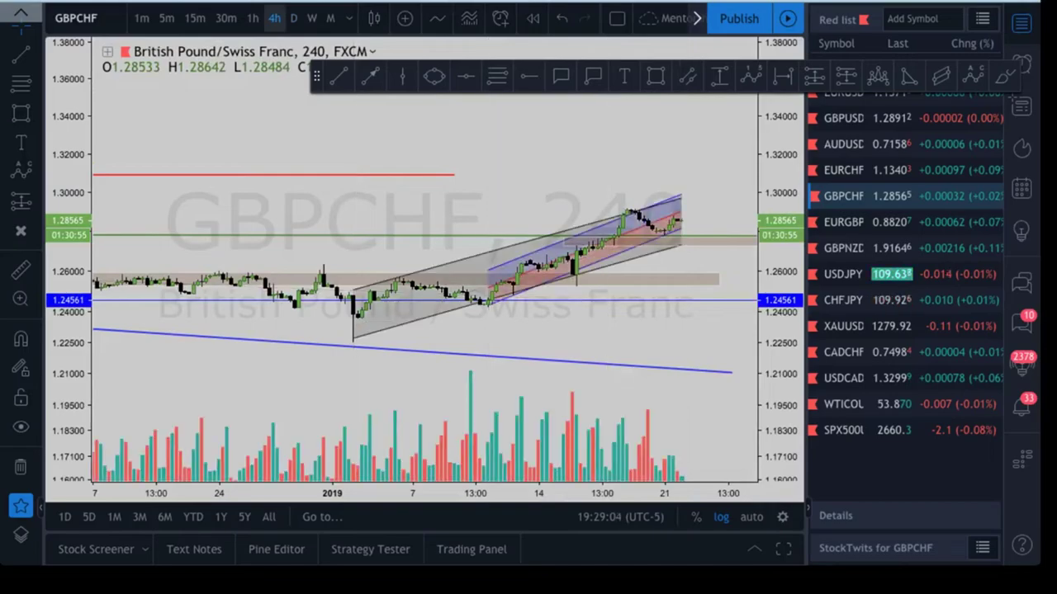
scroll(707, 194, "down", 2)
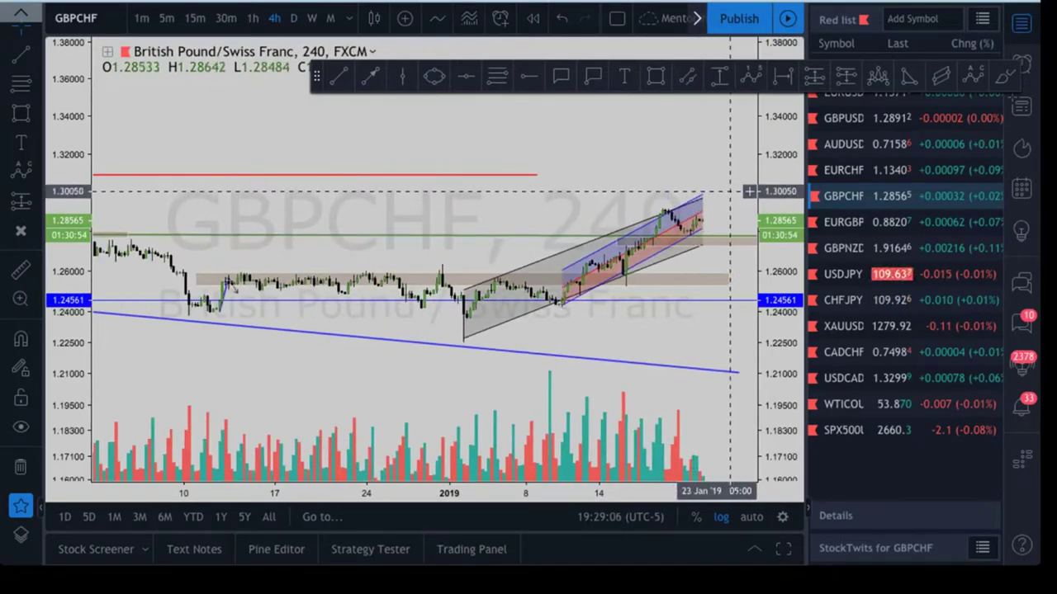
left_click(293, 18)
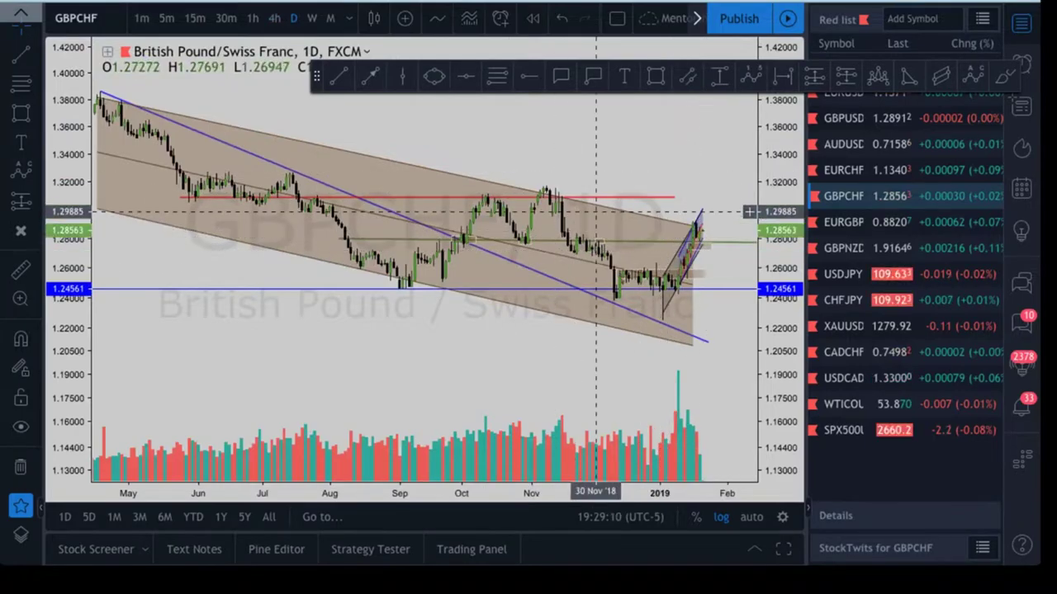
left_click(274, 18)
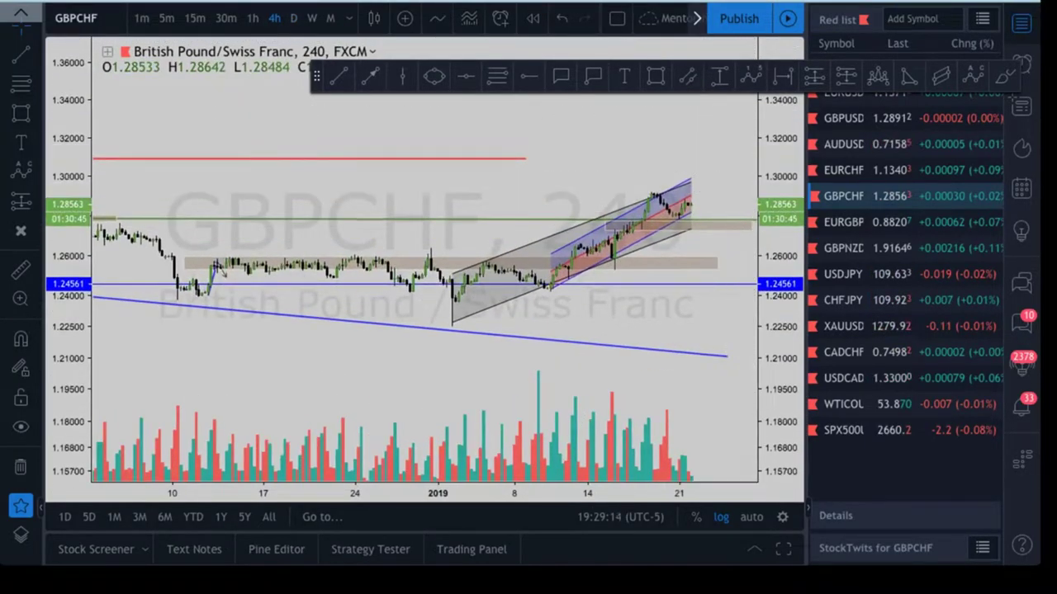
Examine the rising channels and the brown support zones around the latest candles on the 4-hour GBPCHF chart
scroll(749, 267, "up", 5)
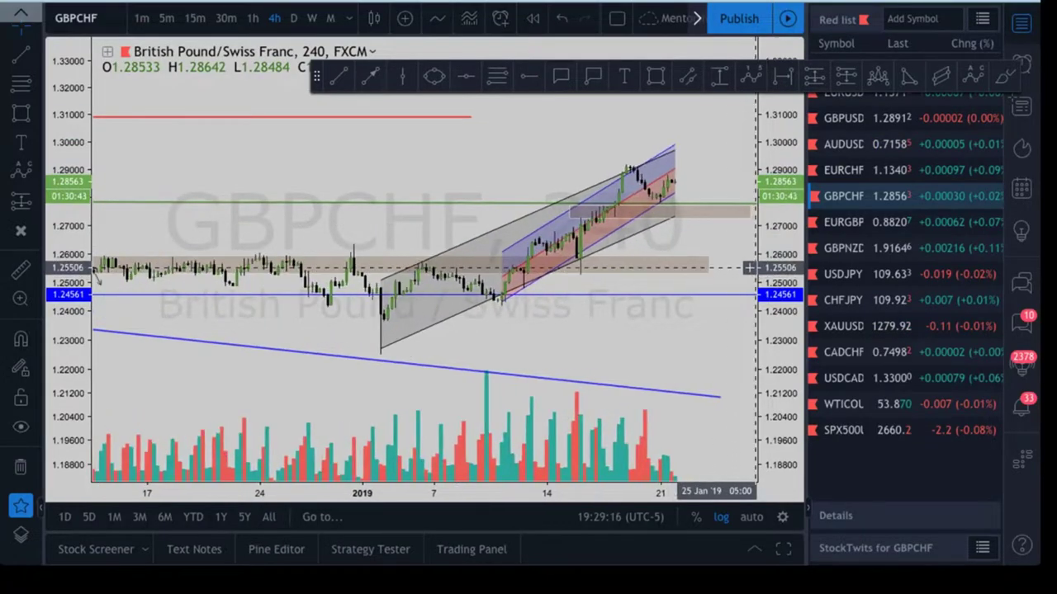
scroll(755, 267, "up", 1)
left_click_drag(780, 313, 780, 202)
left_click_drag(731, 238, 697, 241)
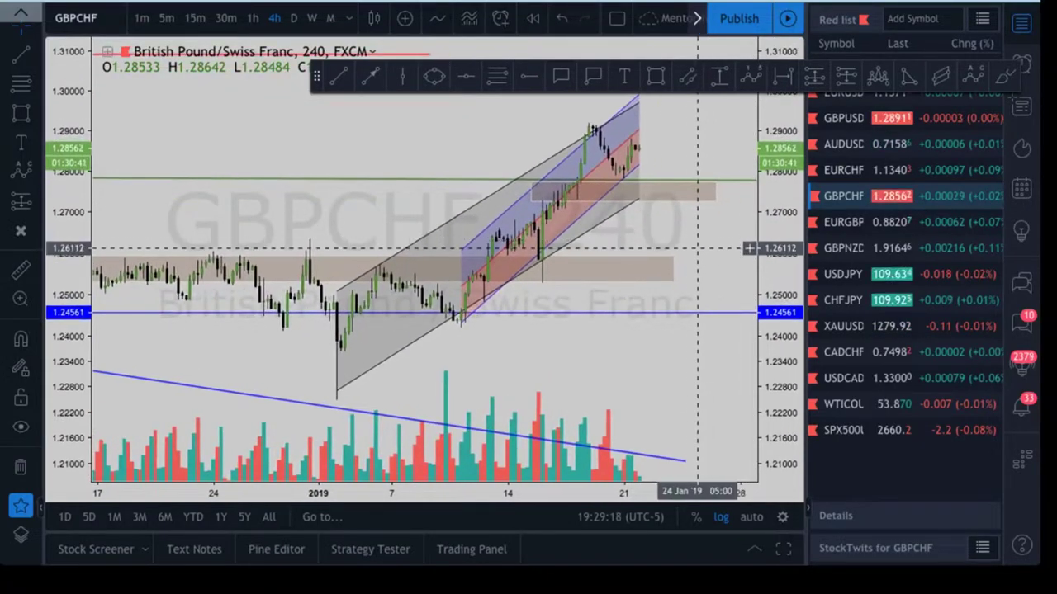
scroll(697, 248, "down", 3)
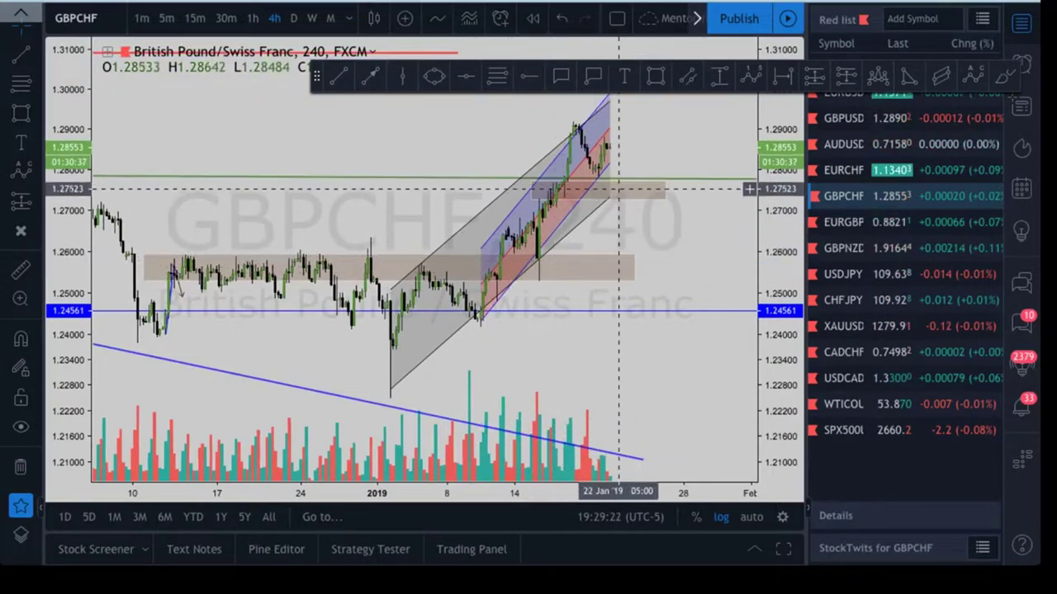
left_click_drag(665, 252, 624, 239)
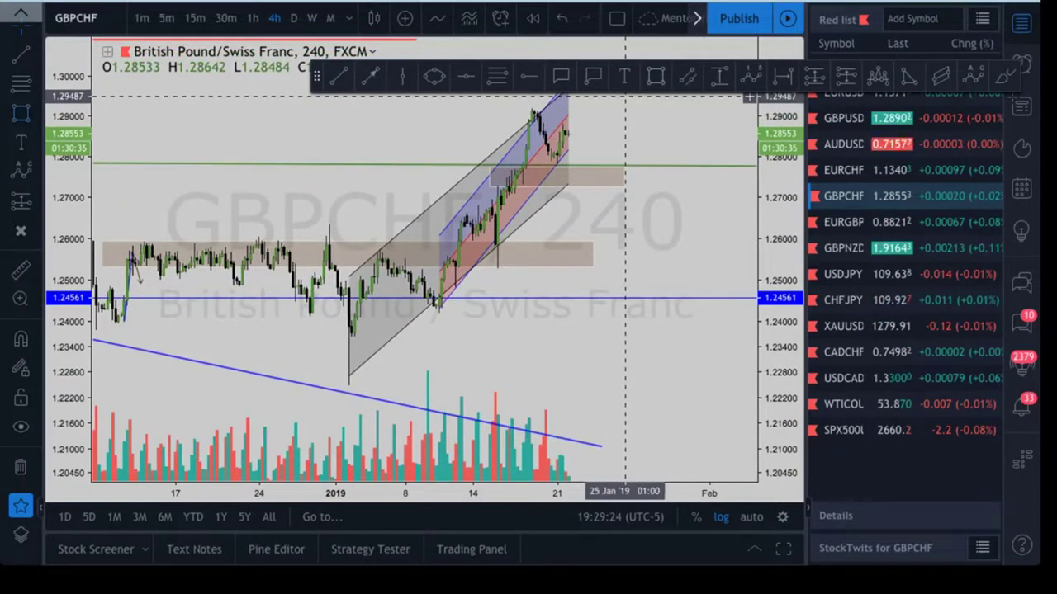
left_click(655, 77)
scroll(700, 210, "down", 3)
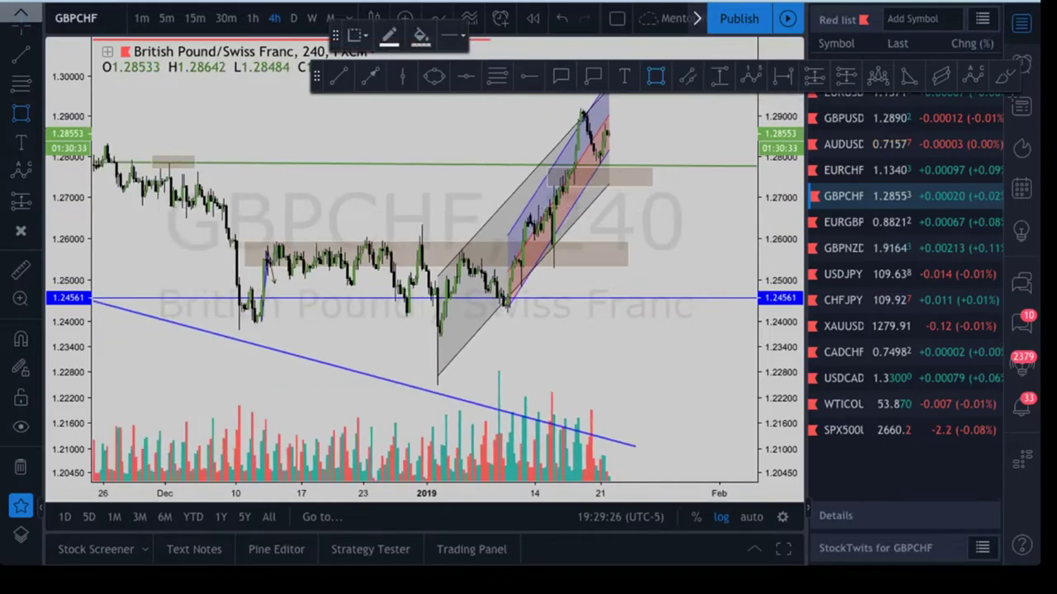
left_click_drag(781, 192, 780, 340)
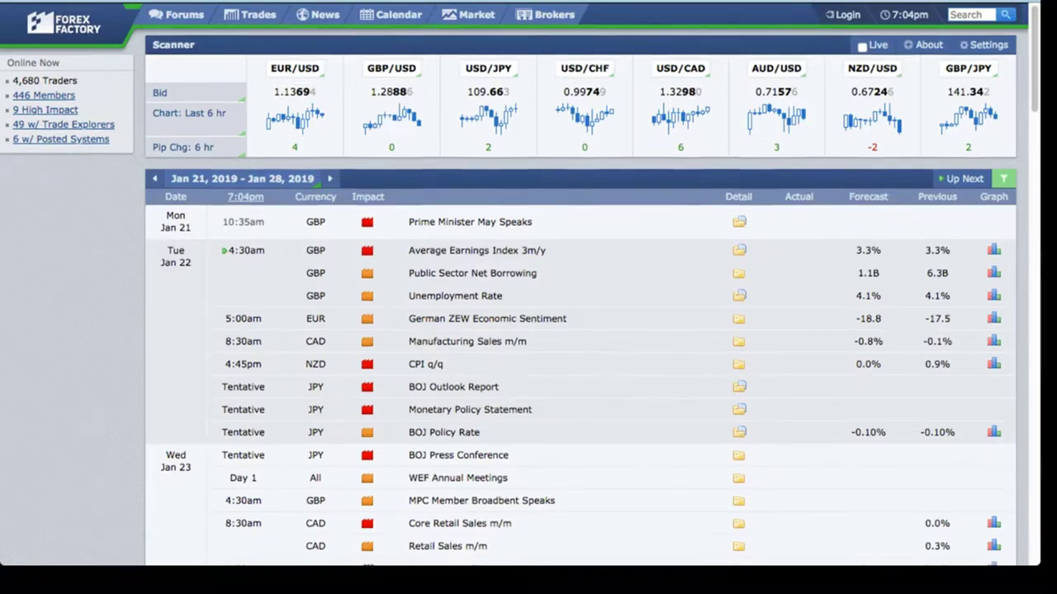
Switch to the Forex Factory calendar and review the economic events listed for Jan 21 - Jan 28, 2019
scroll(528, 330, "down", 1)
scroll(578, 331, "down", 5)
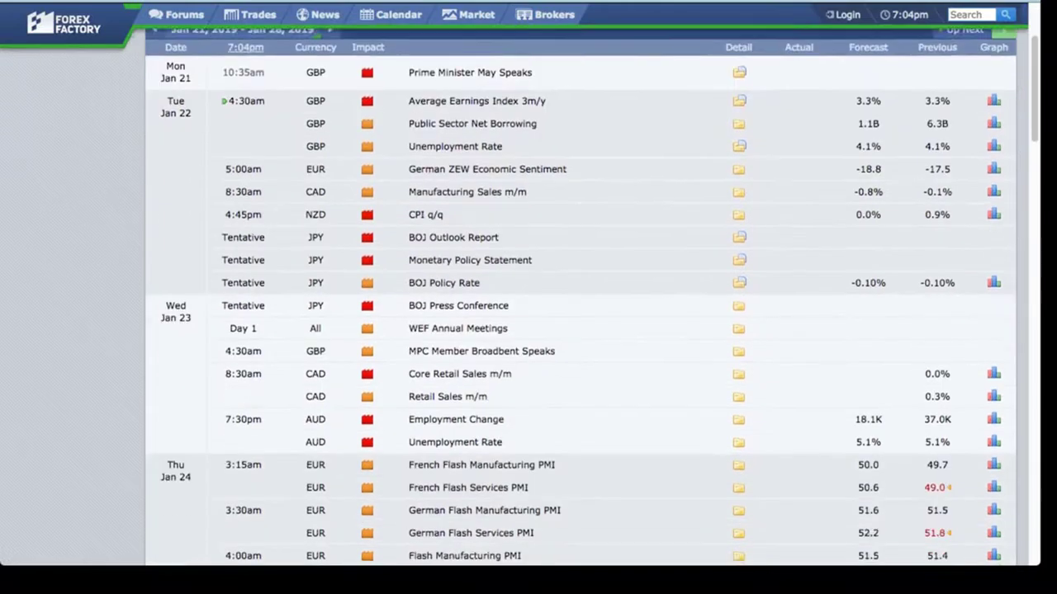
scroll(578, 331, "up", 4)
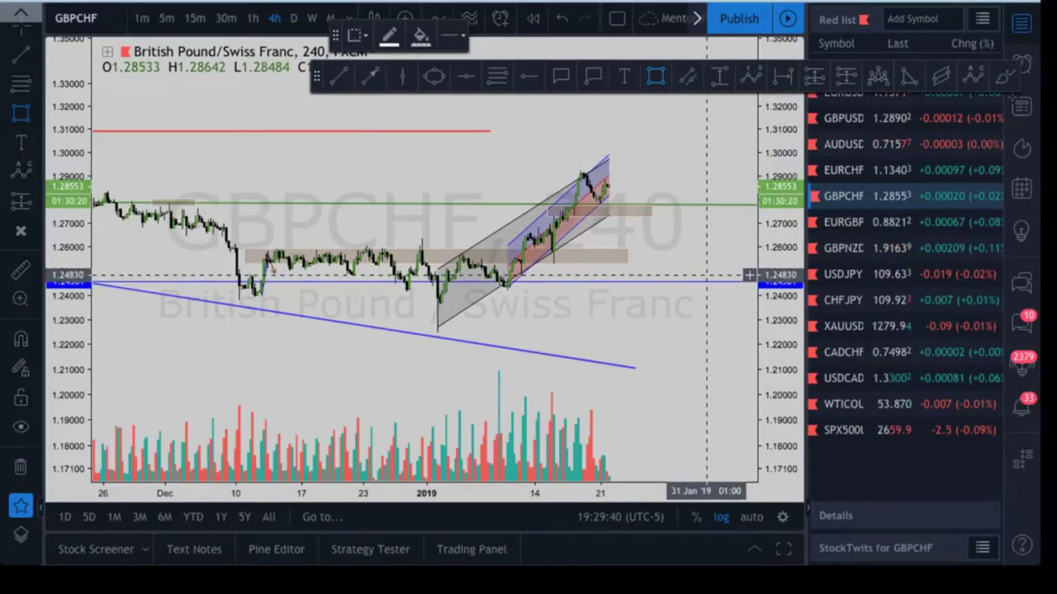
Return to the TradingView chart and examine the current 4-hour GBPCHF price against the green level and rising channels
scroll(749, 282, "up", 2)
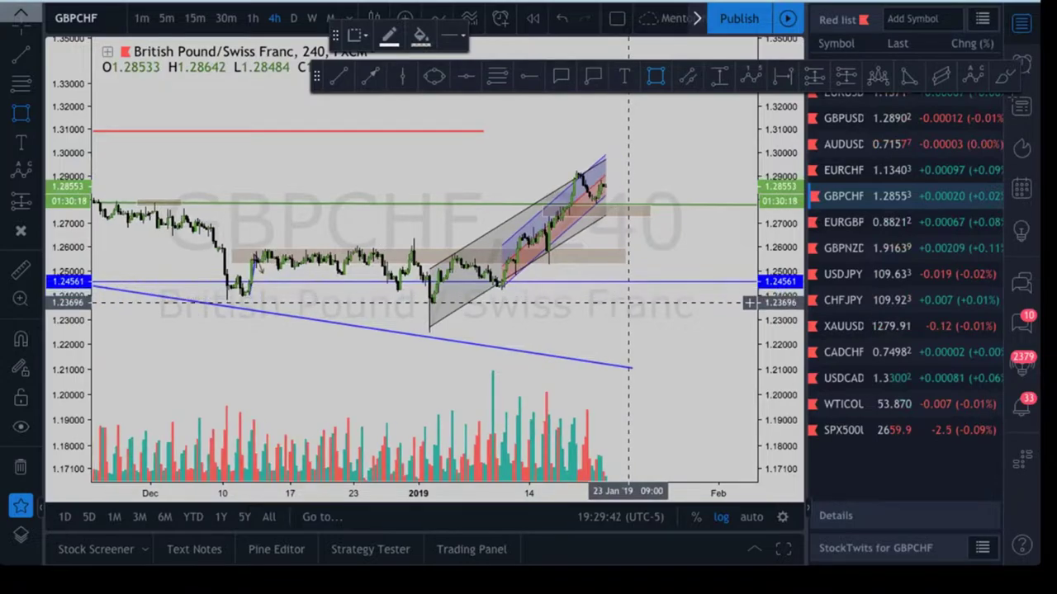
scroll(749, 301, "up", 2)
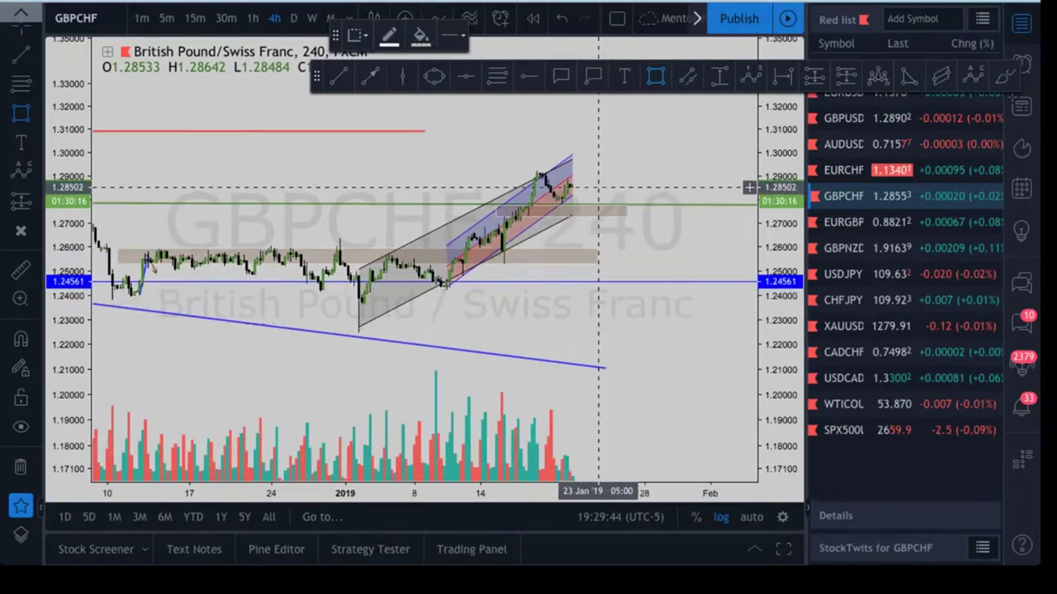
scroll(749, 211, "up", 3)
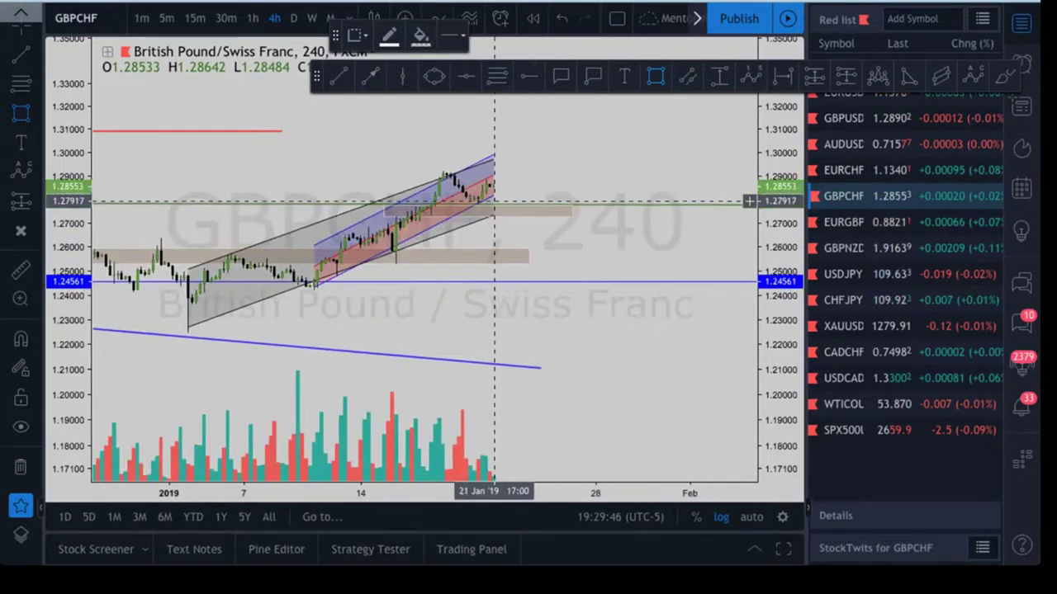
key("Escape")
left_click_drag(560, 184, 676, 176)
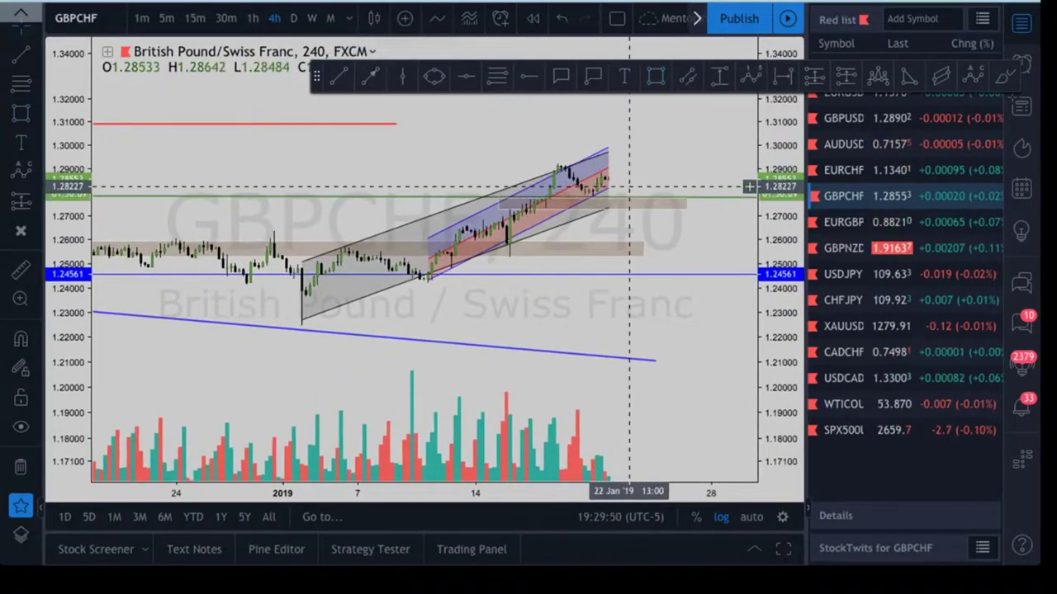
Switch the GBPCHF chart to the 1-hour timeframe and frame the blue-and-red regression channel with the latest candles
scroll(571, 166, "up", 2)
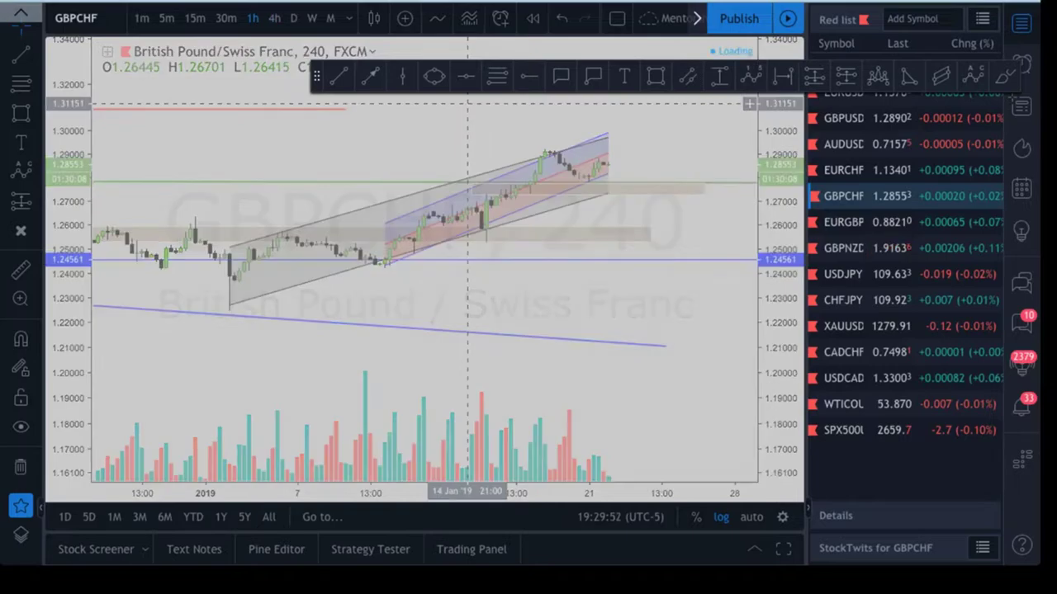
double_click(780, 185)
left_click_drag(780, 186, 780, 353)
scroll(710, 338, "down", 4)
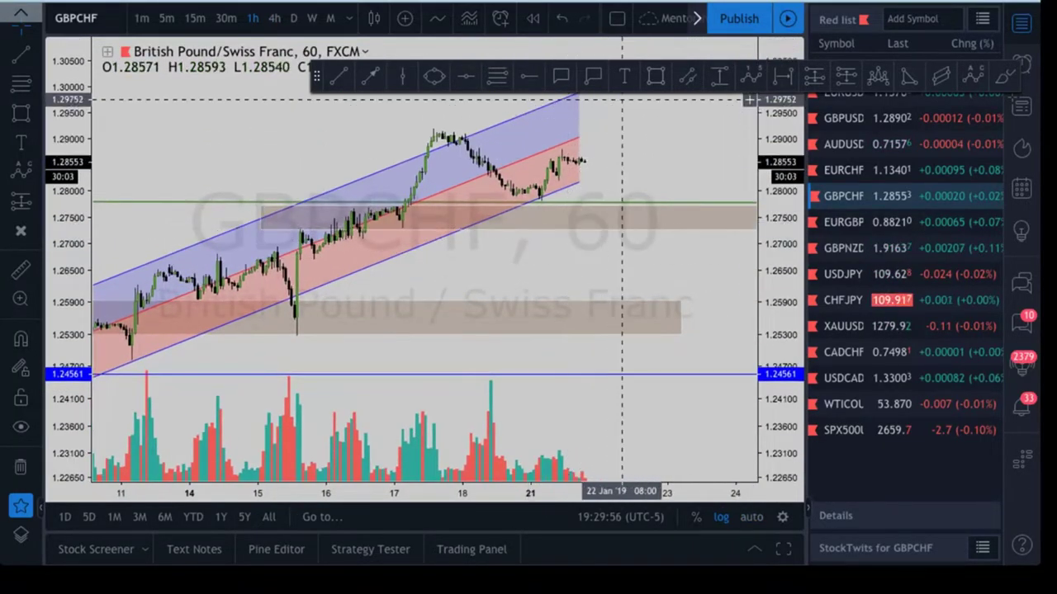
left_click(655, 76)
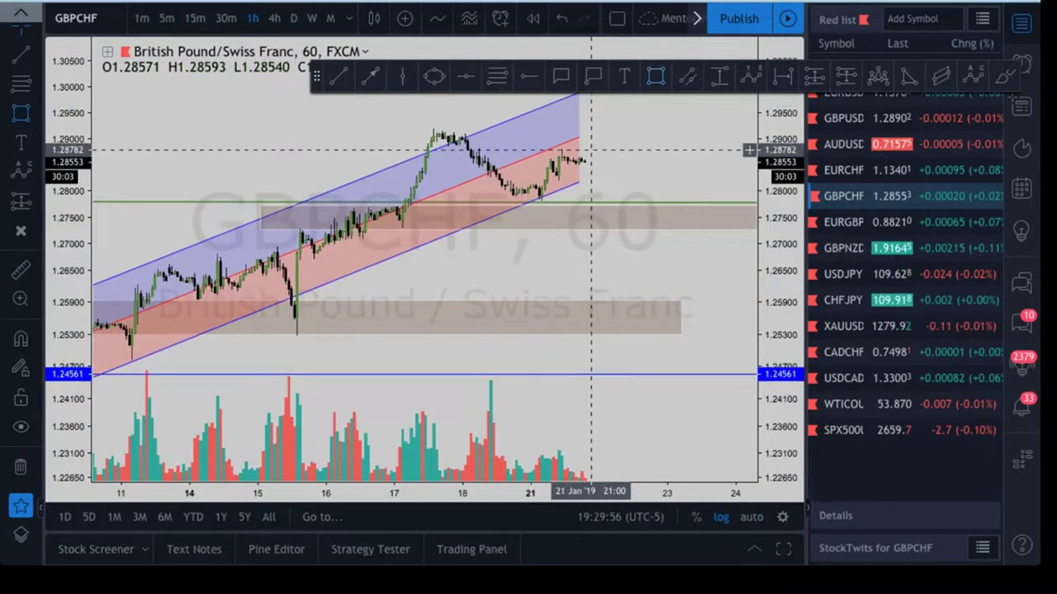
left_click(431, 127)
key("Escape")
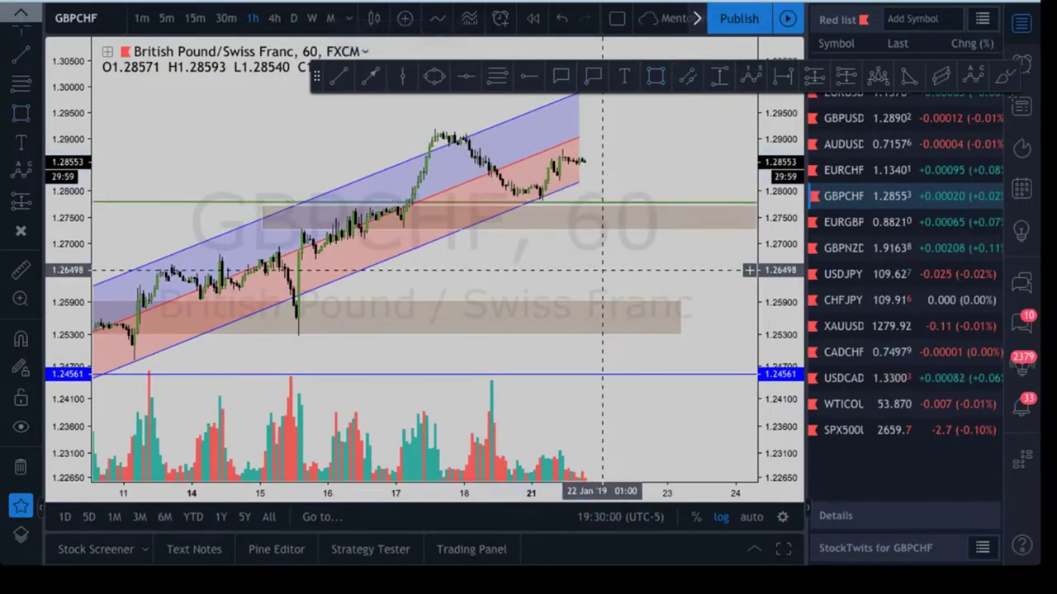
Extend the lines of the blue-and-red regression channel past the latest candles through its style settings
scroll(603, 269, "down", 3)
left_click_drag(780, 198, 780, 318)
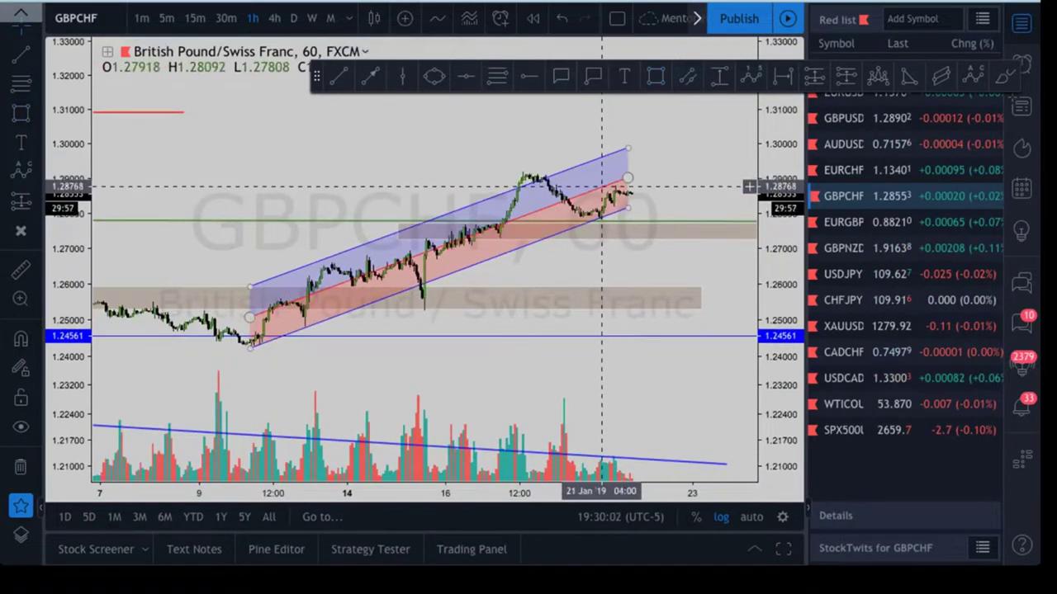
double_click(601, 186)
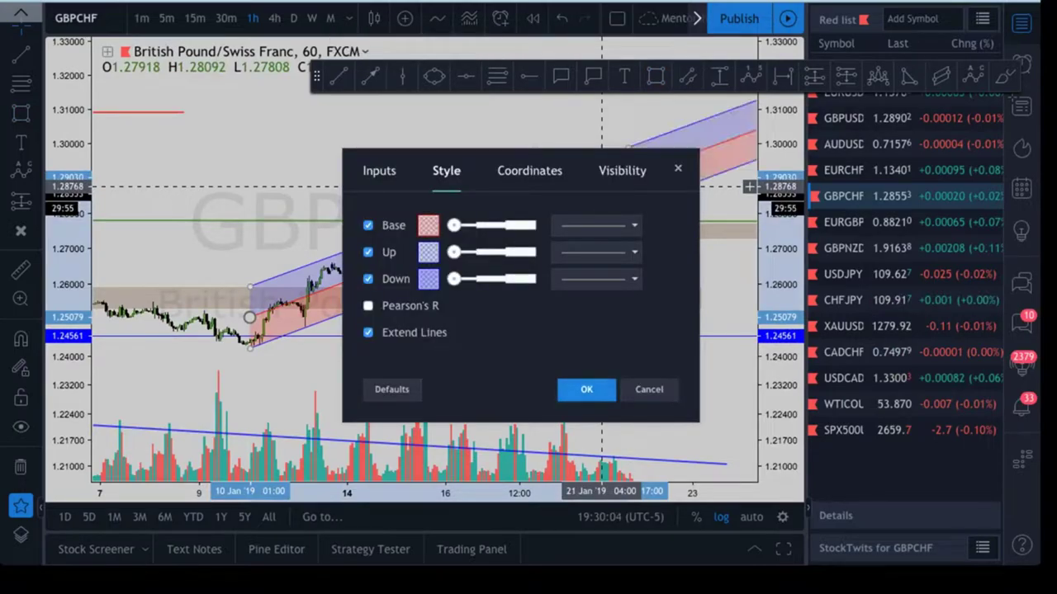
left_click(586, 389)
Draw one arrow from about 1.2891 down to 1.2837 at the lower channel line and another up to about 1.3045 at the upper line
left_click_drag(666, 272, 616, 270)
left_click(370, 76)
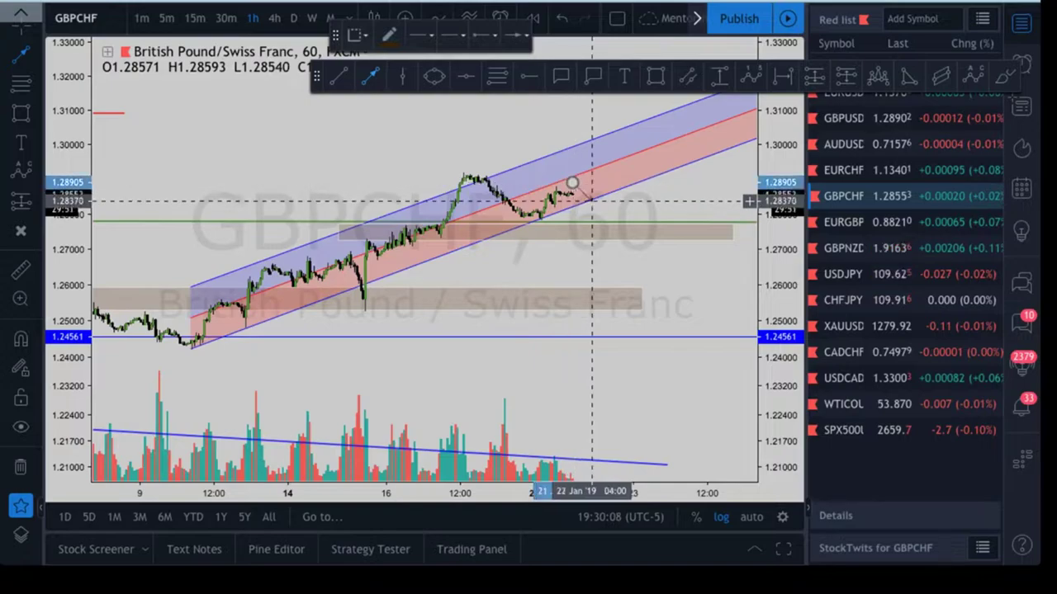
left_click(591, 201)
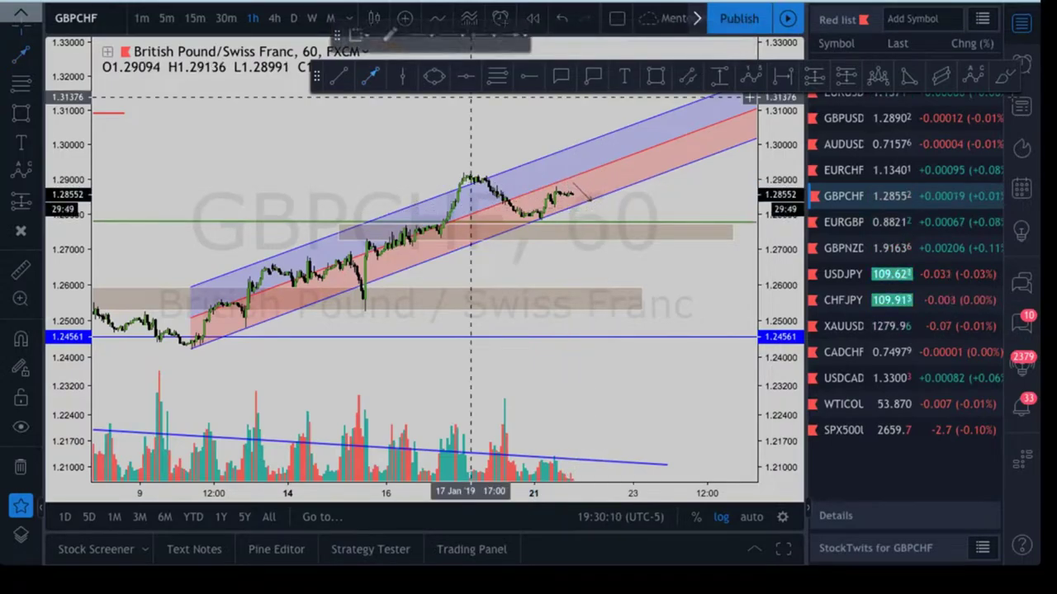
left_click(595, 199)
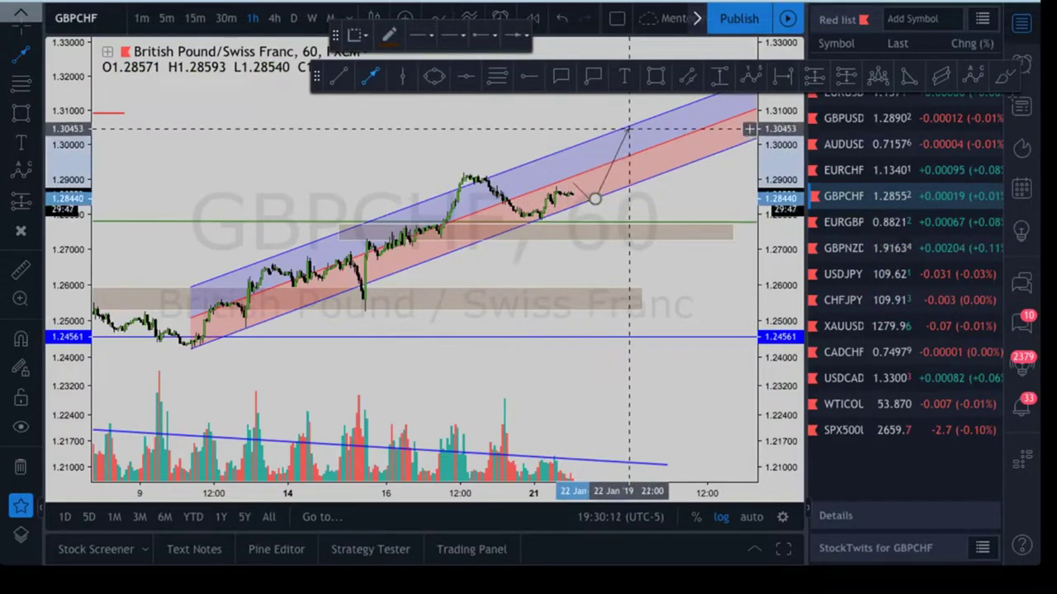
left_click(628, 130)
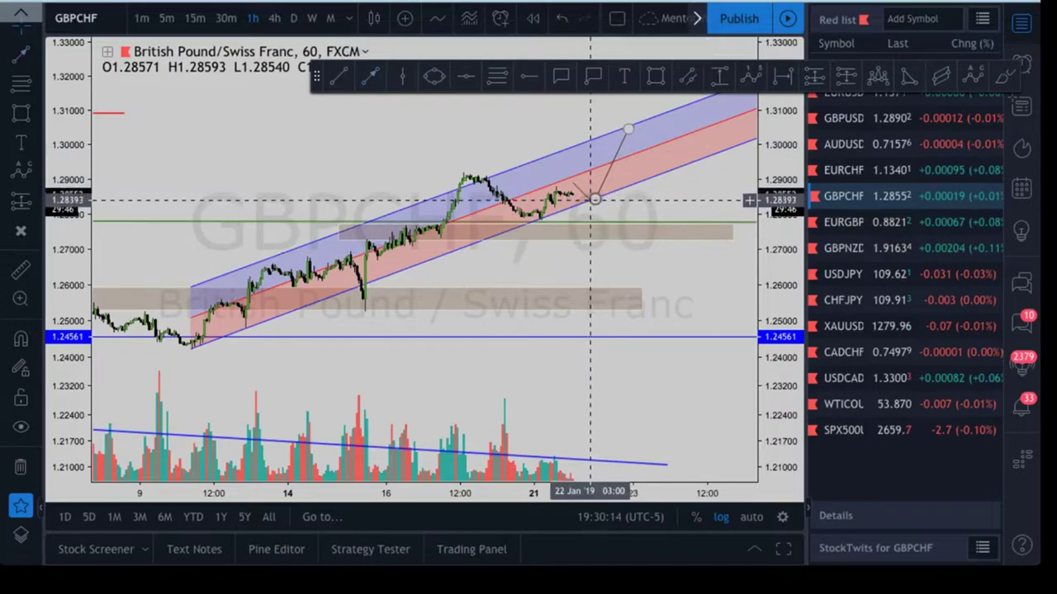
Shift the down arrow slightly earlier and move the up arrow to run from about 1.2837 to 1.3038
left_click(578, 190)
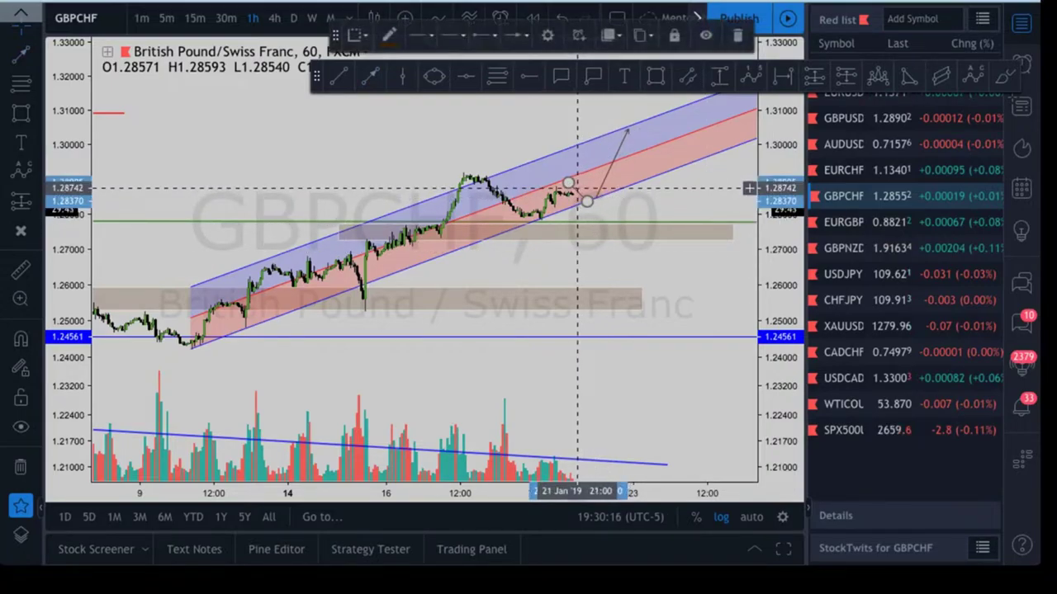
left_click_drag(600, 188, 591, 190)
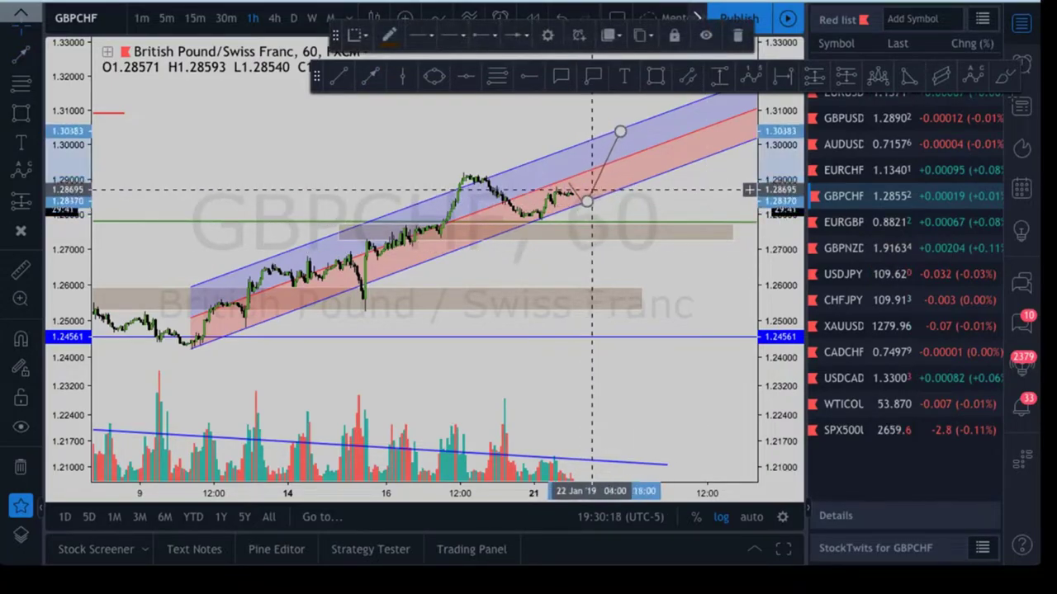
left_click(657, 211)
Compare the projected arrows with the channels and support zones on the 4-hour and 1-hour charts
scroll(658, 210, "down", 3)
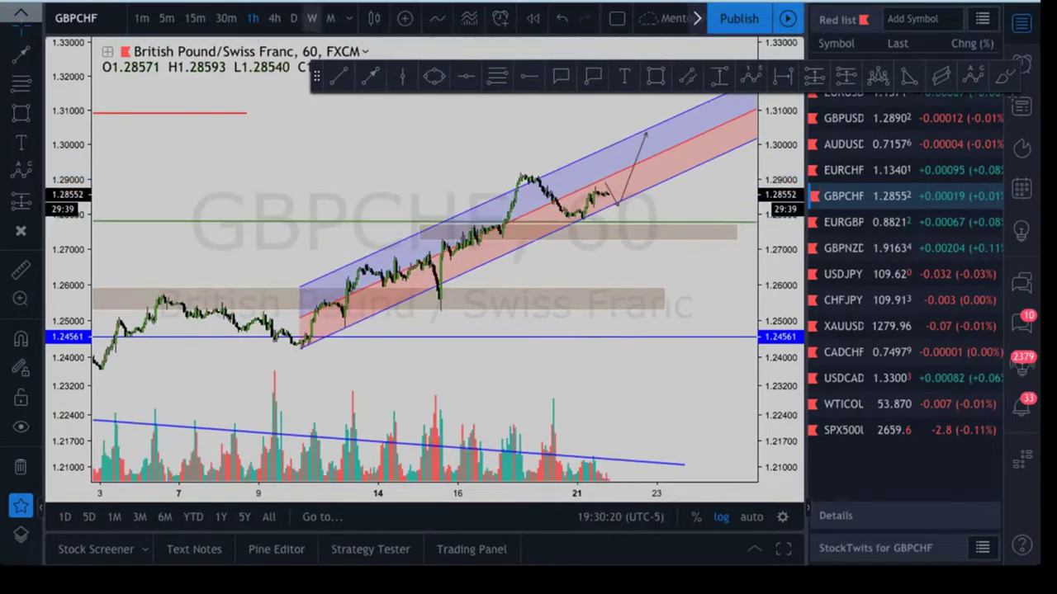
left_click(274, 18)
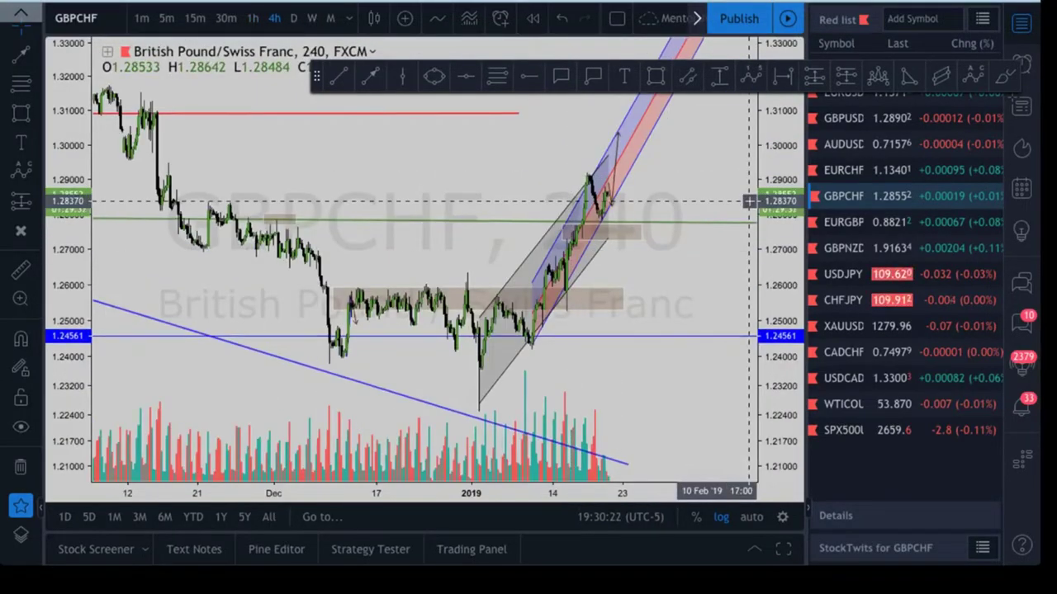
scroll(697, 312, "up", 3)
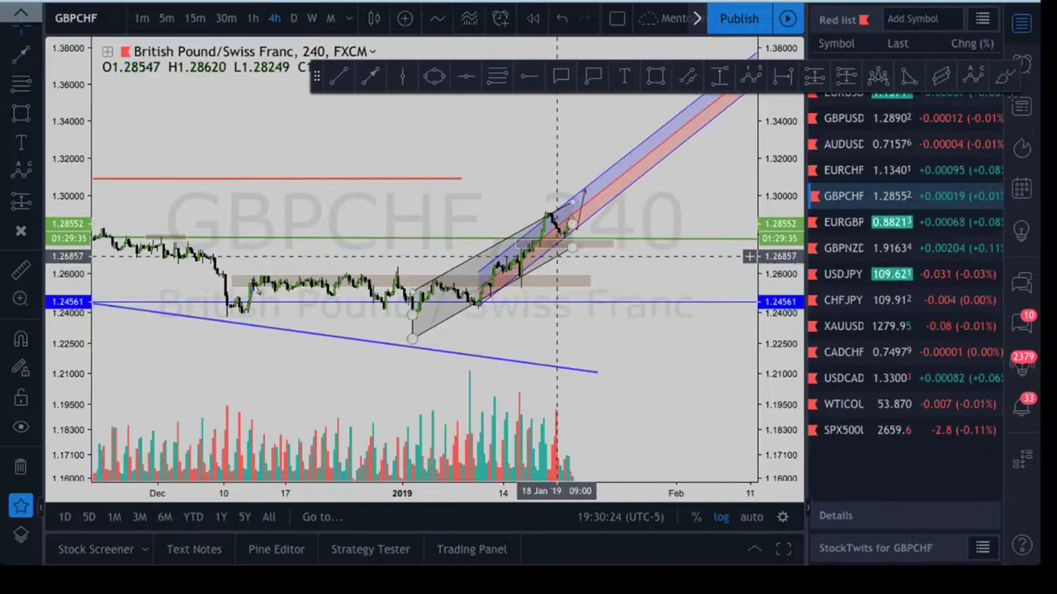
left_click(566, 249)
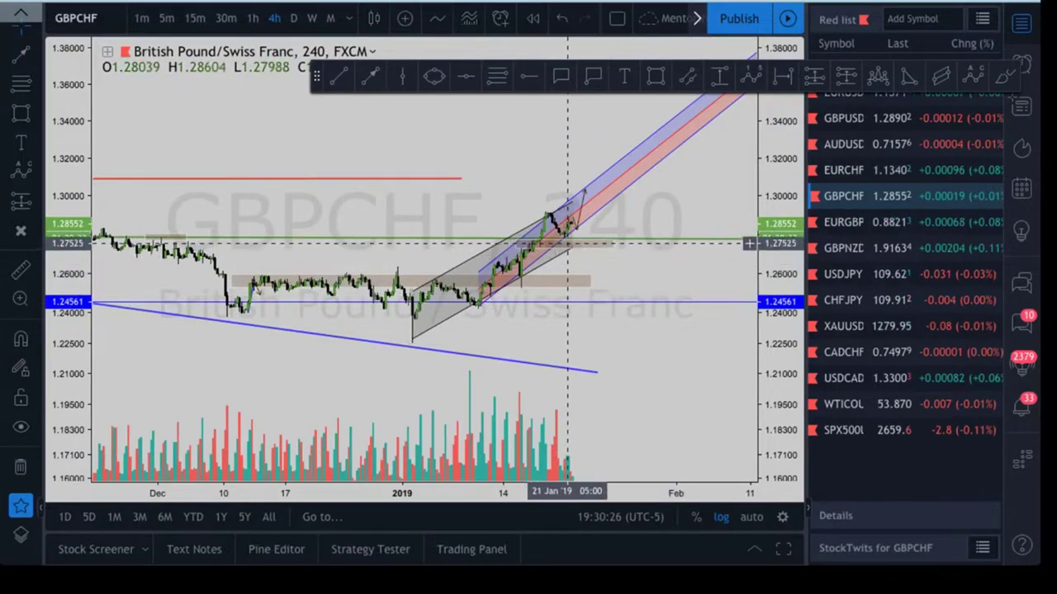
scroll(596, 258, "up", 2)
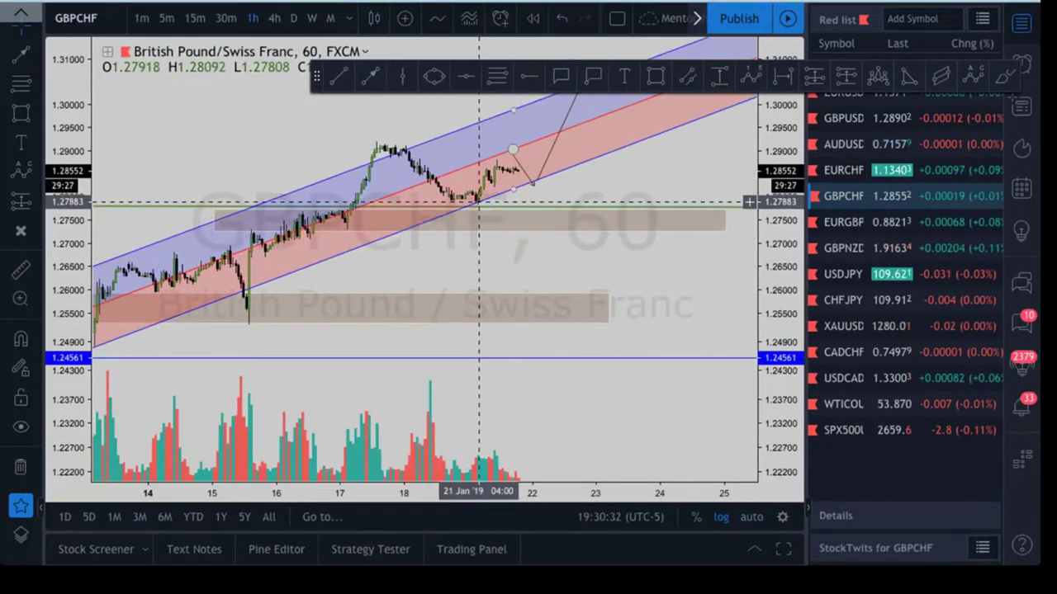
scroll(495, 210, "down", 3)
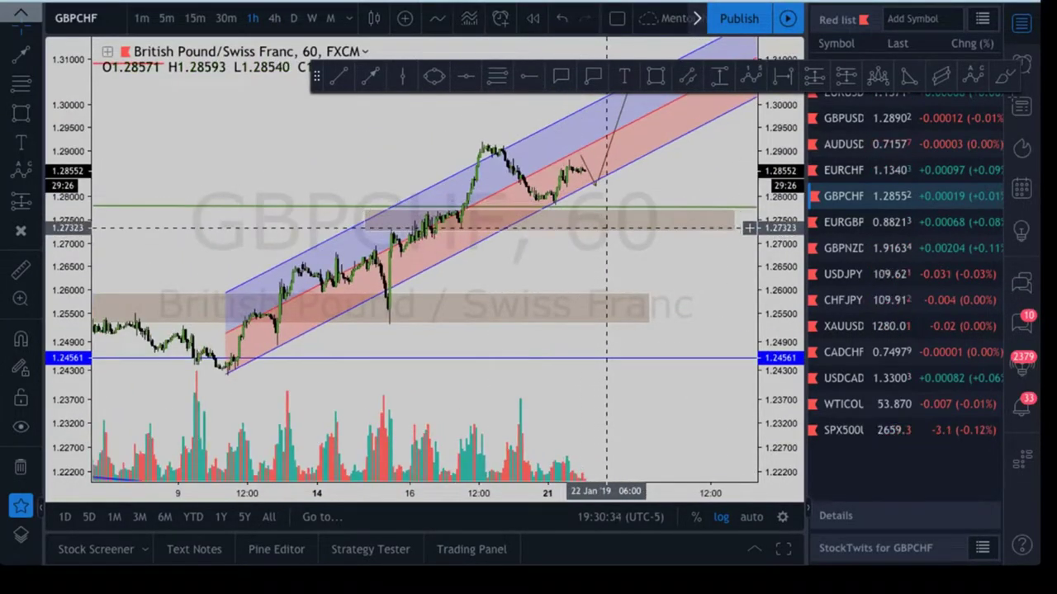
scroll(606, 227, "down", 1)
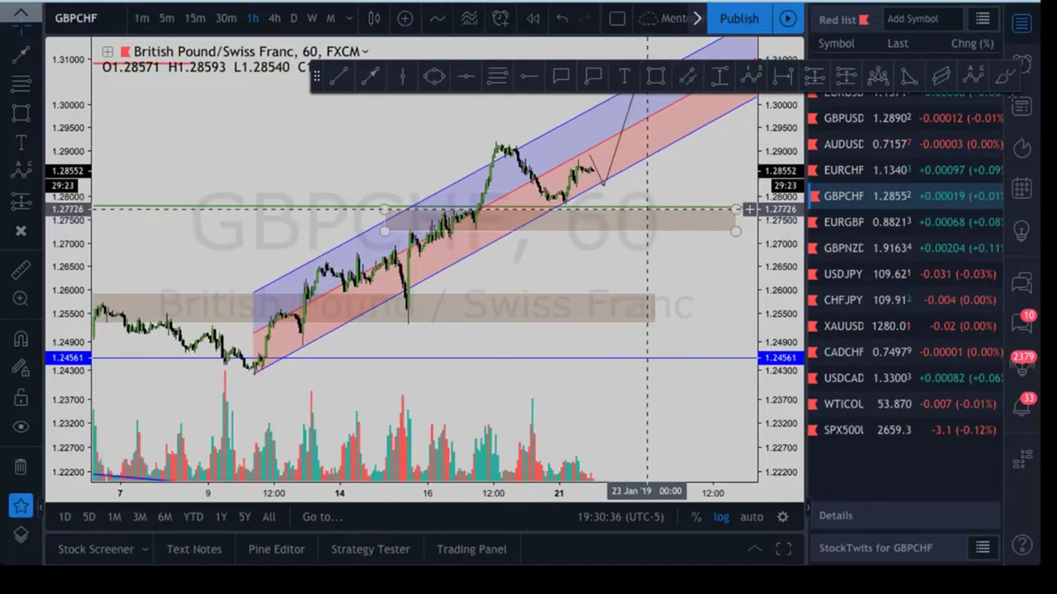
Open the EURGBP chart on the daily timeframe with the price moves since spring 2018 in view
scroll(640, 229, "down", 5)
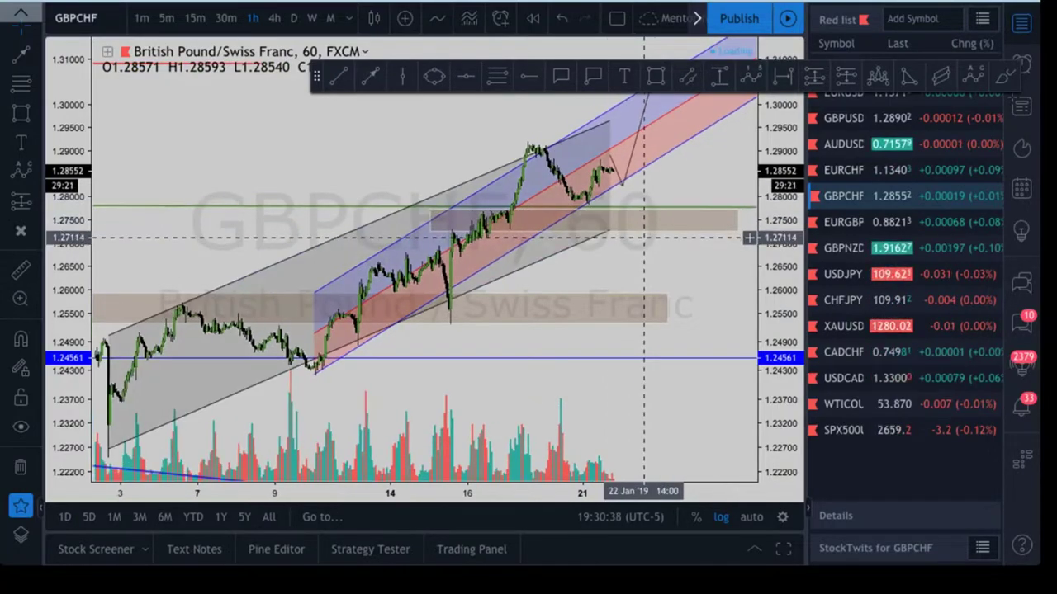
left_click(843, 221)
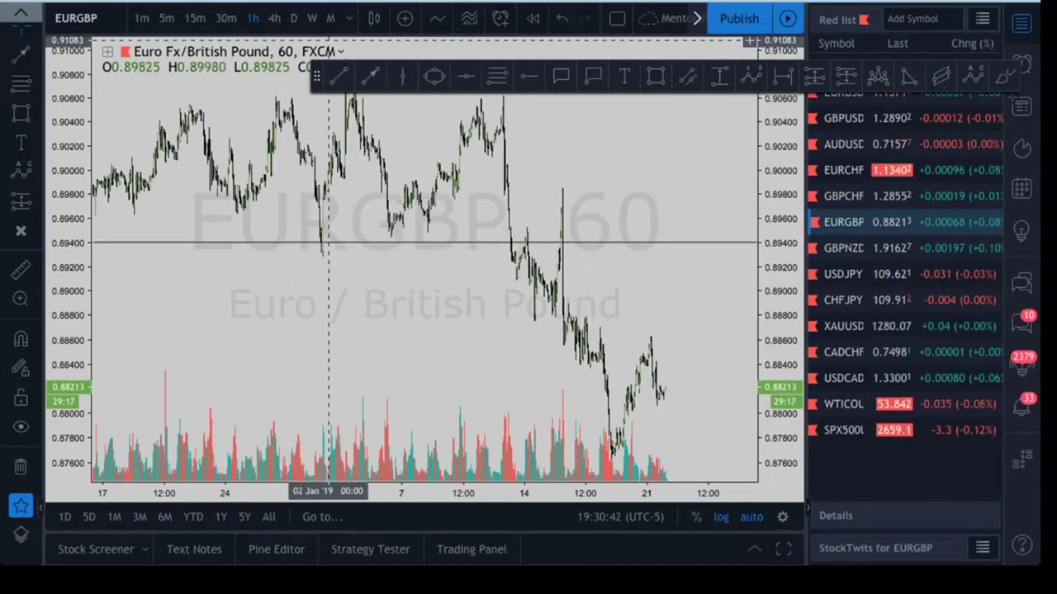
left_click(294, 19)
scroll(632, 314, "up", 5)
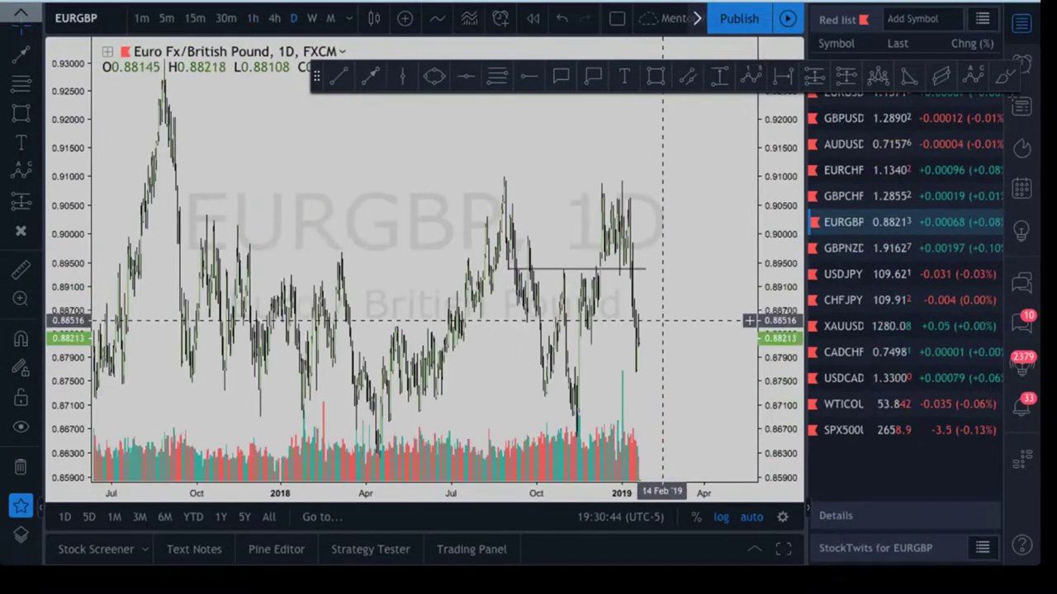
left_click_drag(780, 161, 780, 403)
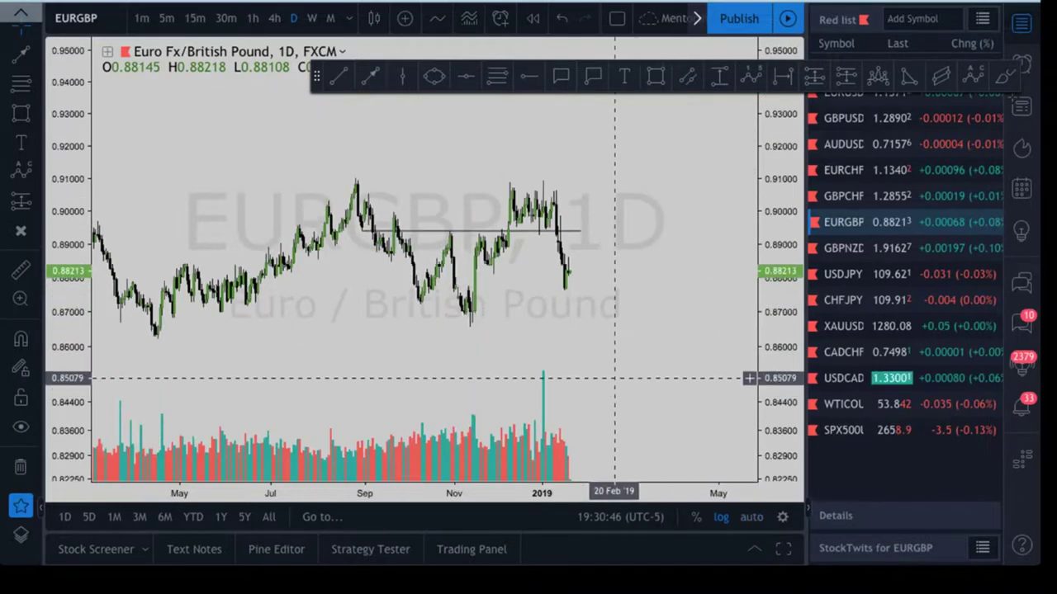
left_click_drag(587, 344, 679, 325)
scroll(679, 326, "up", 2)
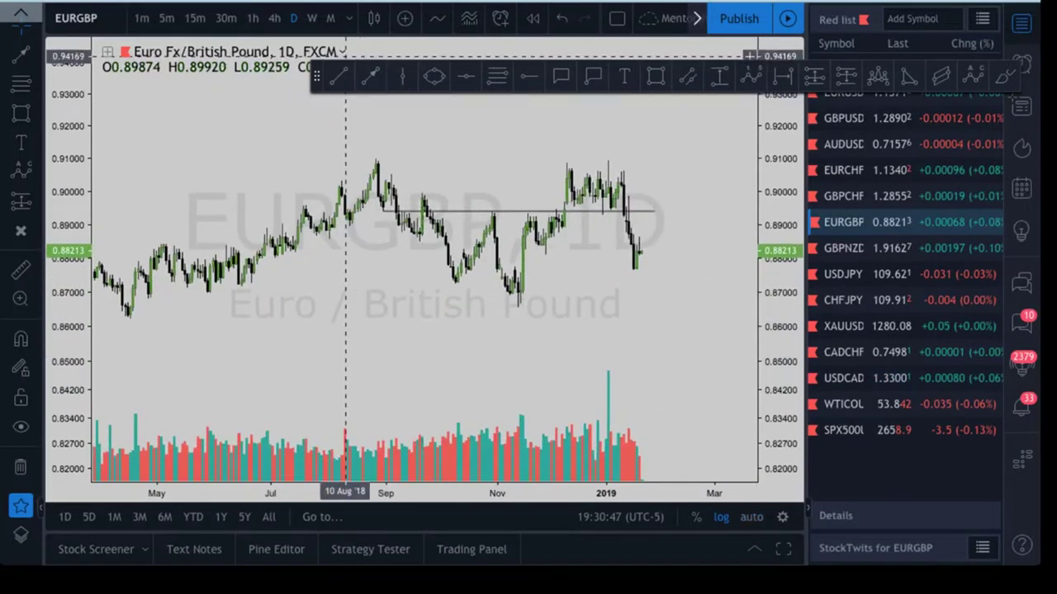
Trace the latest daily drop with a temporary arrow from about 0.8946 to 0.8781
left_click(632, 209)
left_click(632, 264)
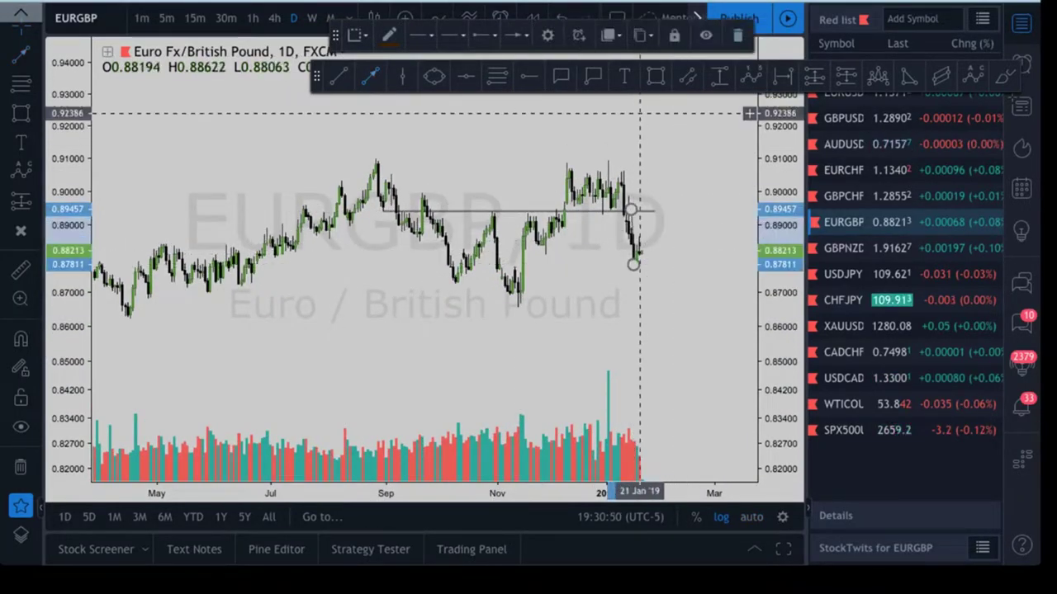
scroll(574, 119, "down", 2)
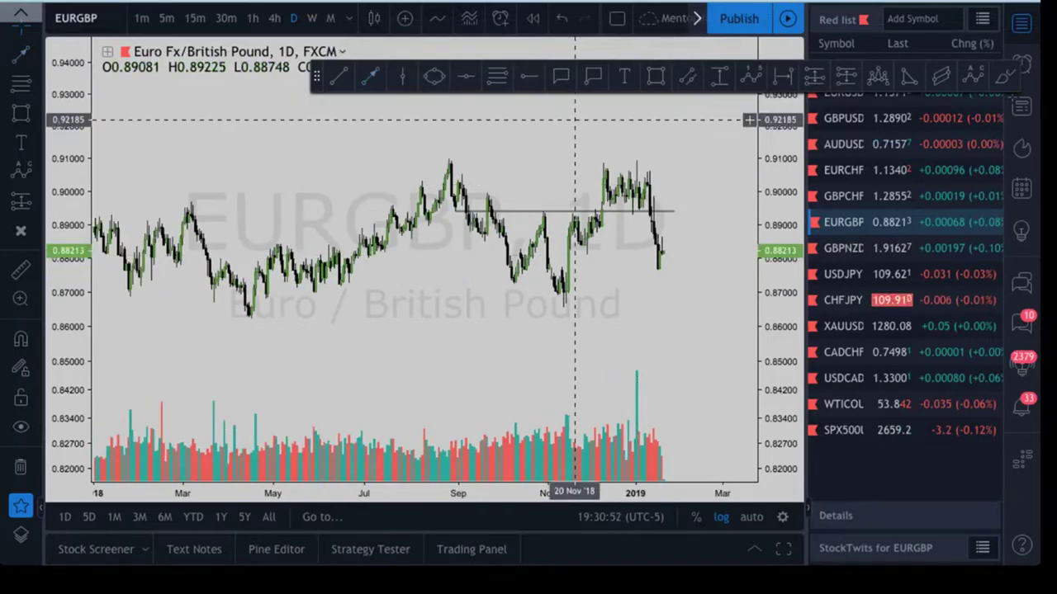
Draw a red horizontal ray at about 0.8776 from the November 2018 candles across the latest low
left_click(529, 76)
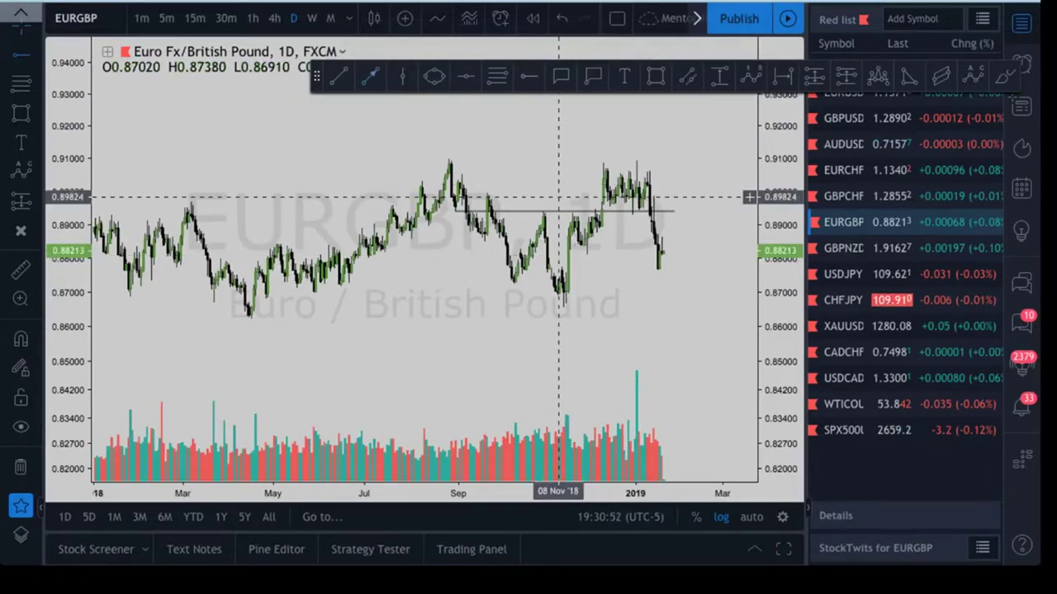
left_click(548, 266)
left_click_drag(638, 290, 593, 285)
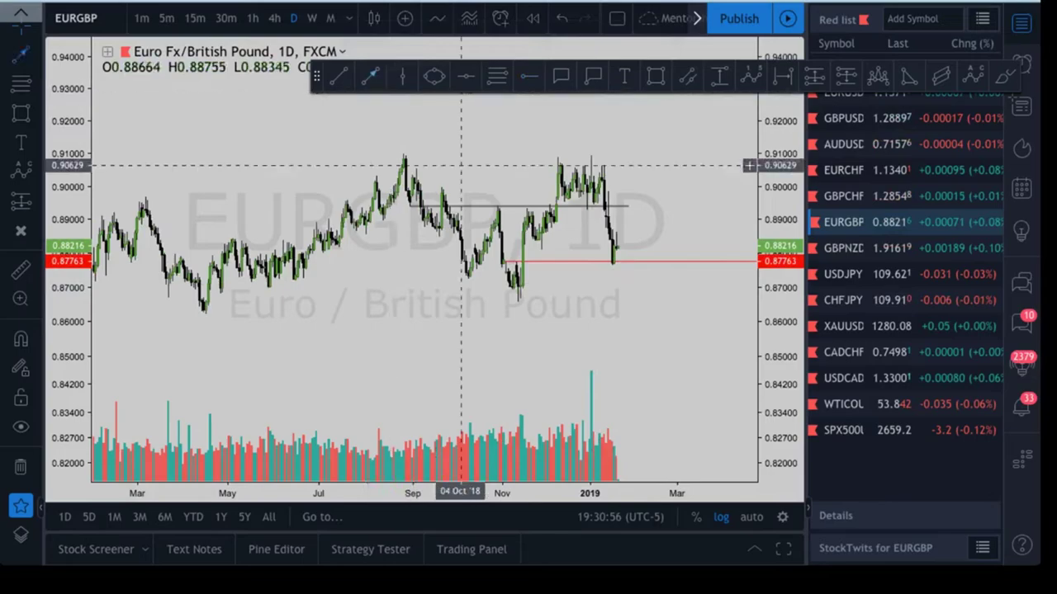
Trace the November to December 2018 rally with a temporary arrow from about 0.8649 to 0.9098
key("alt+t")
left_click(523, 304)
left_click(562, 154)
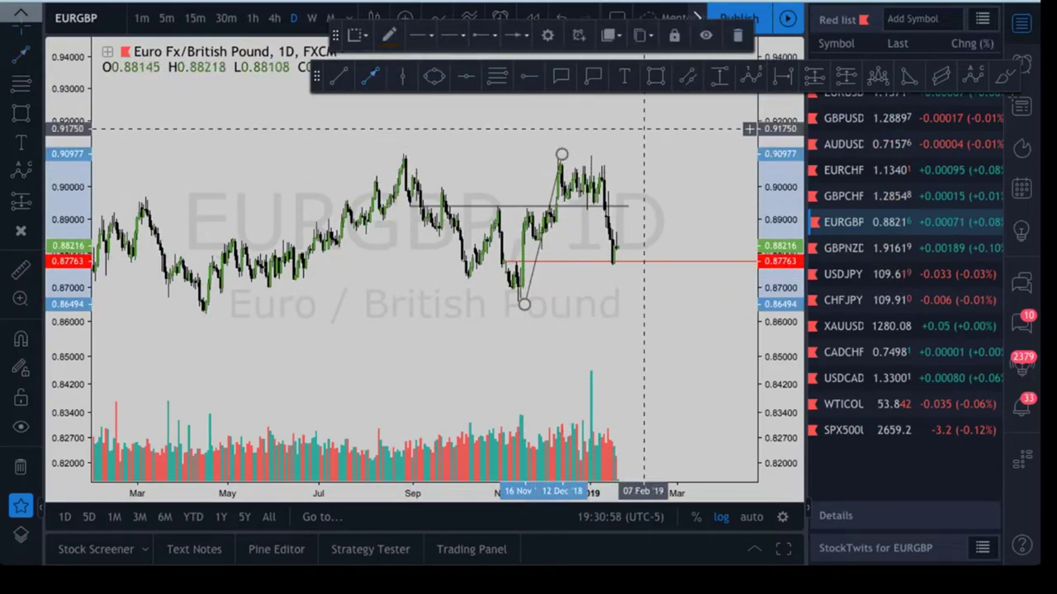
left_click(731, 36)
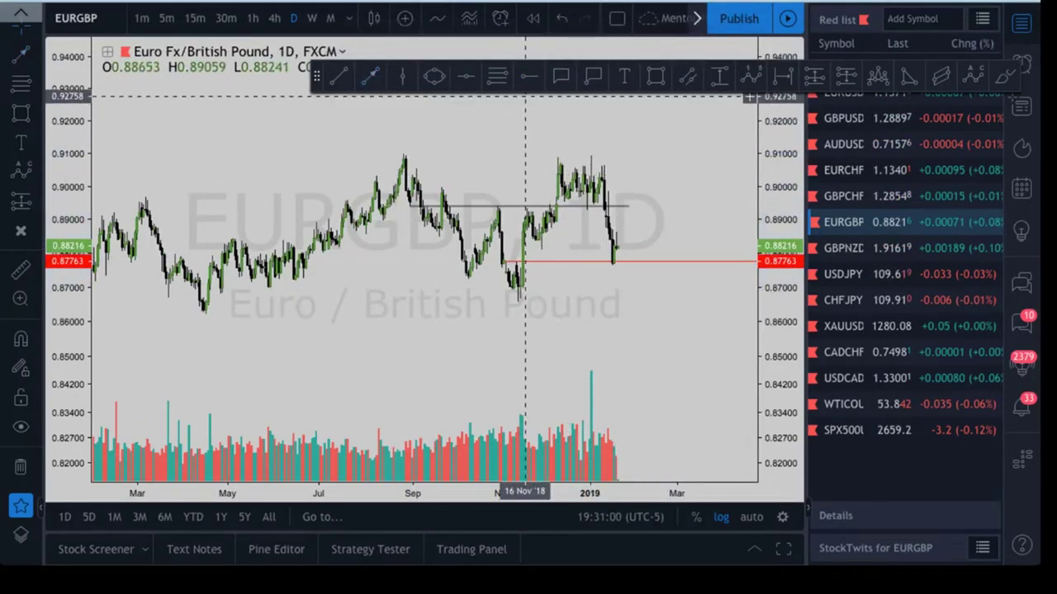
Try to draw an upward arrow starting at about 0.8780, just above the red support ray
left_click(370, 76)
scroll(632, 250, "up", 3)
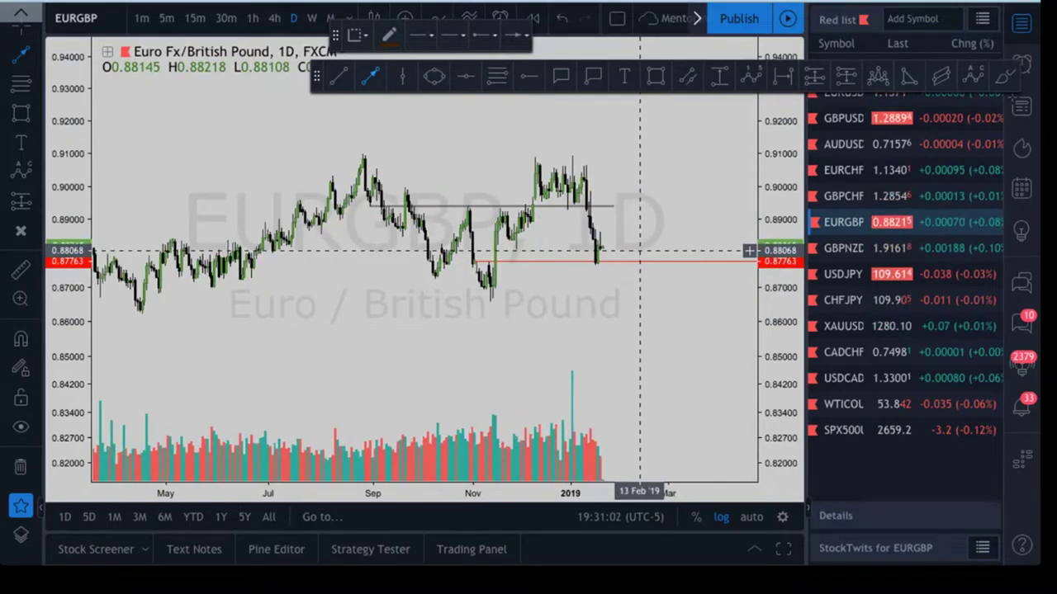
left_click(583, 260)
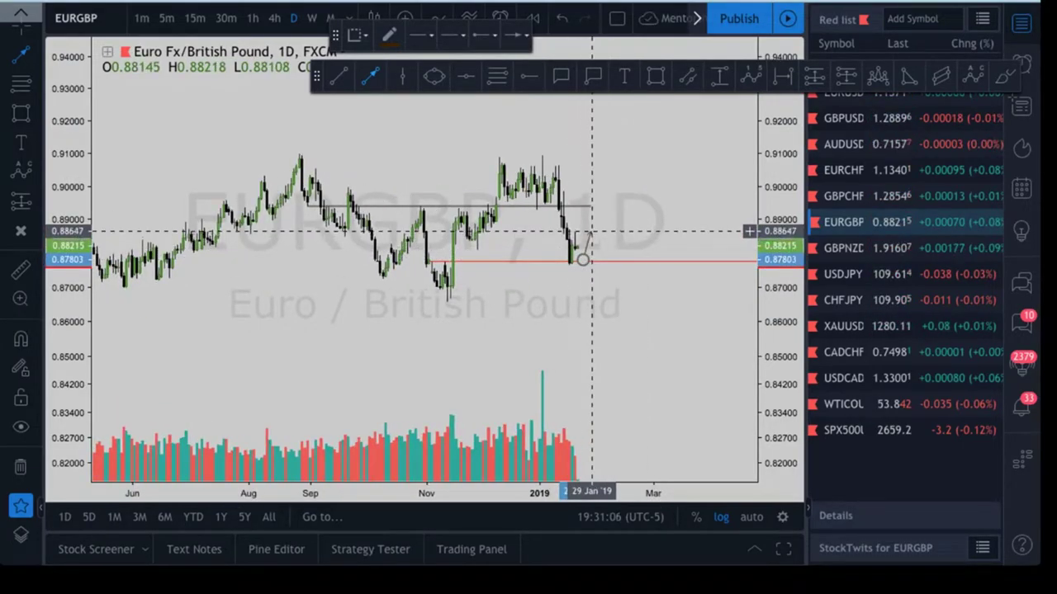
Switch the EURGBP chart to the 1-hour timeframe, with the candles from 10 January onward in view
left_click(274, 18)
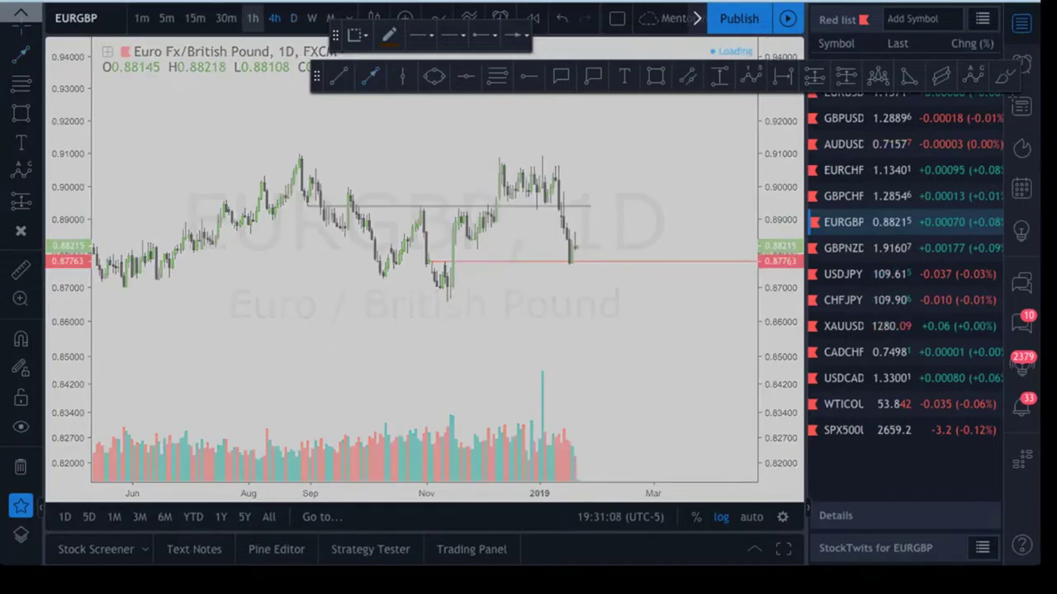
left_click(252, 18)
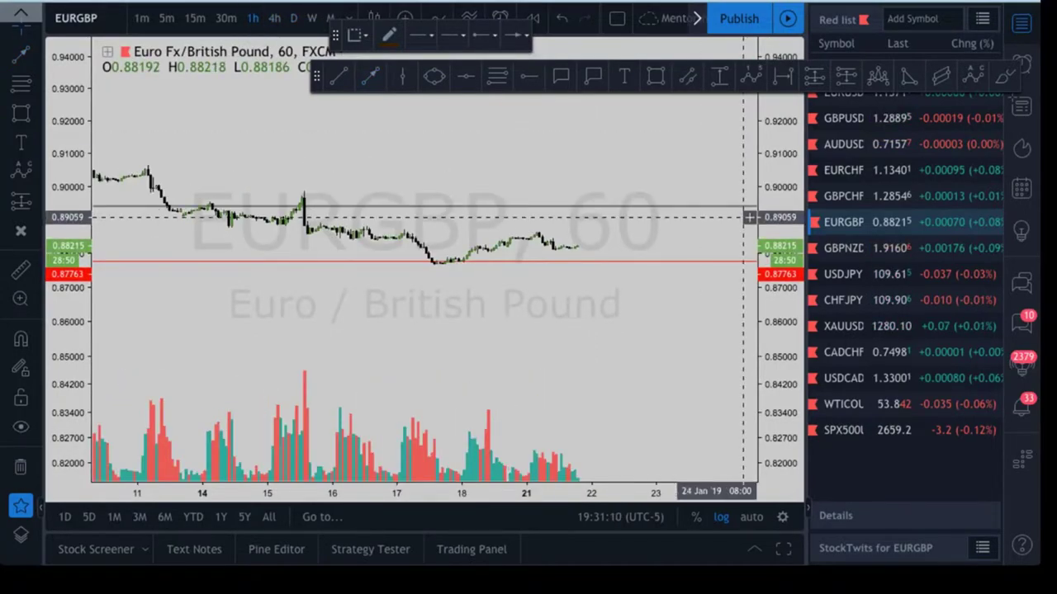
scroll(749, 314, "up", 5)
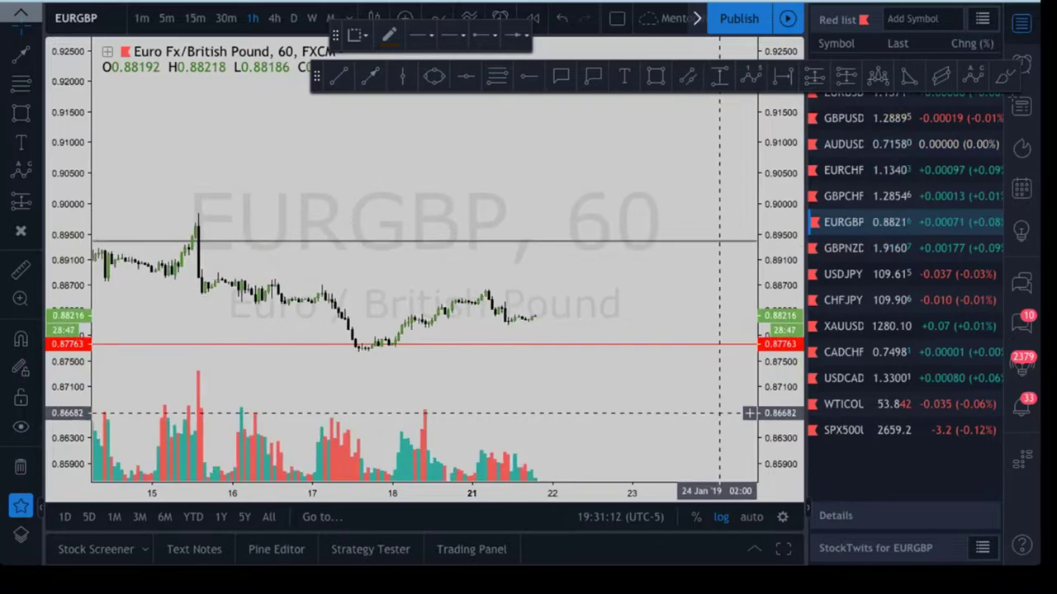
scroll(719, 413, "down", 3)
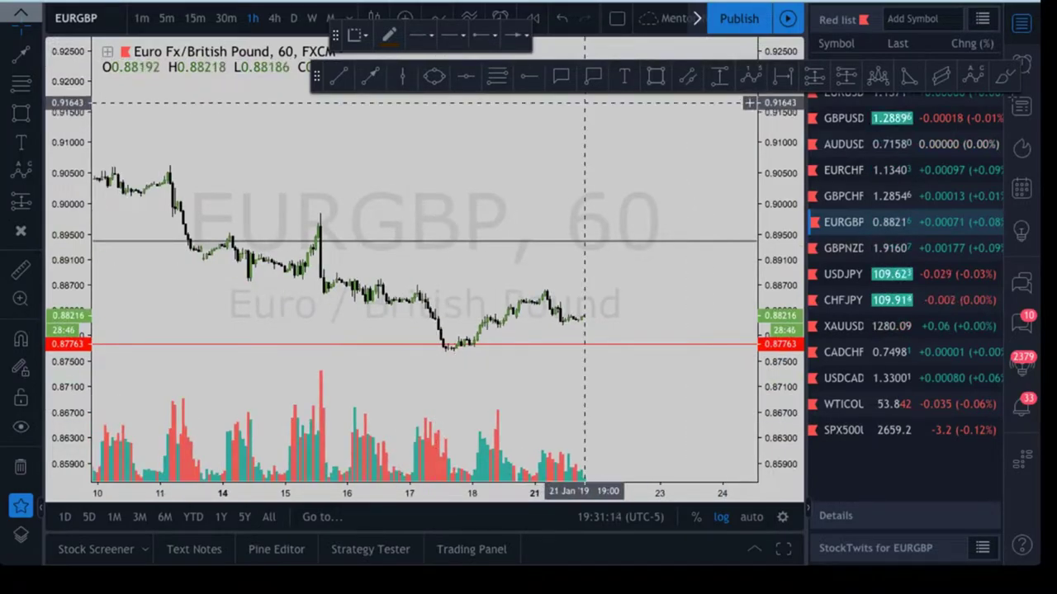
Draw a rectangle over the recent range from about 0.8879 to 0.8771, spanning 15 January 14:00 to 22 January 11:00
left_click(655, 76)
left_click_drag(359, 304, 624, 278)
left_click_drag(359, 278, 236, 278)
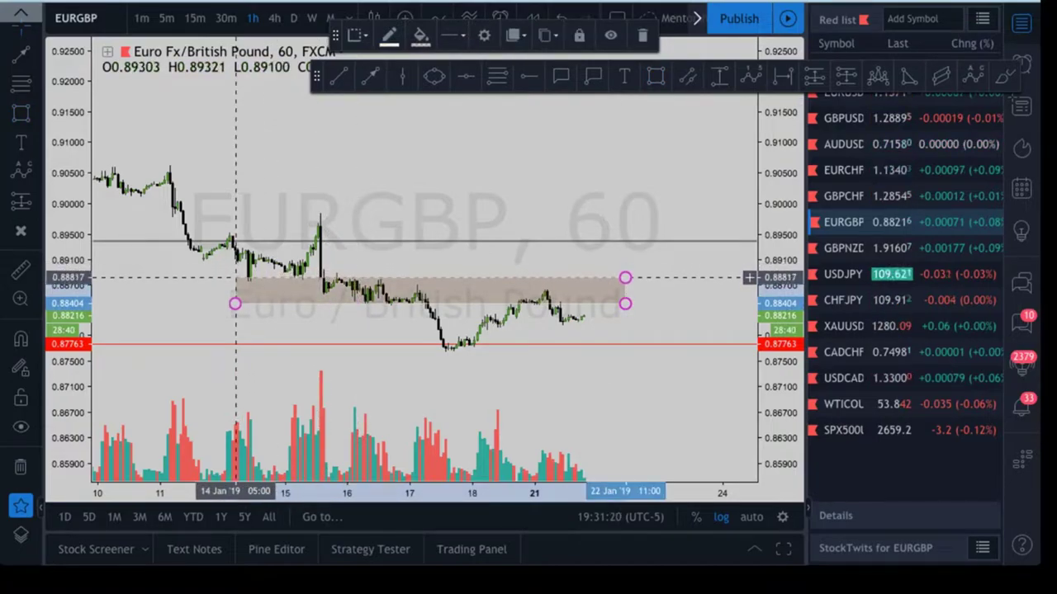
left_click_drag(238, 304, 320, 304)
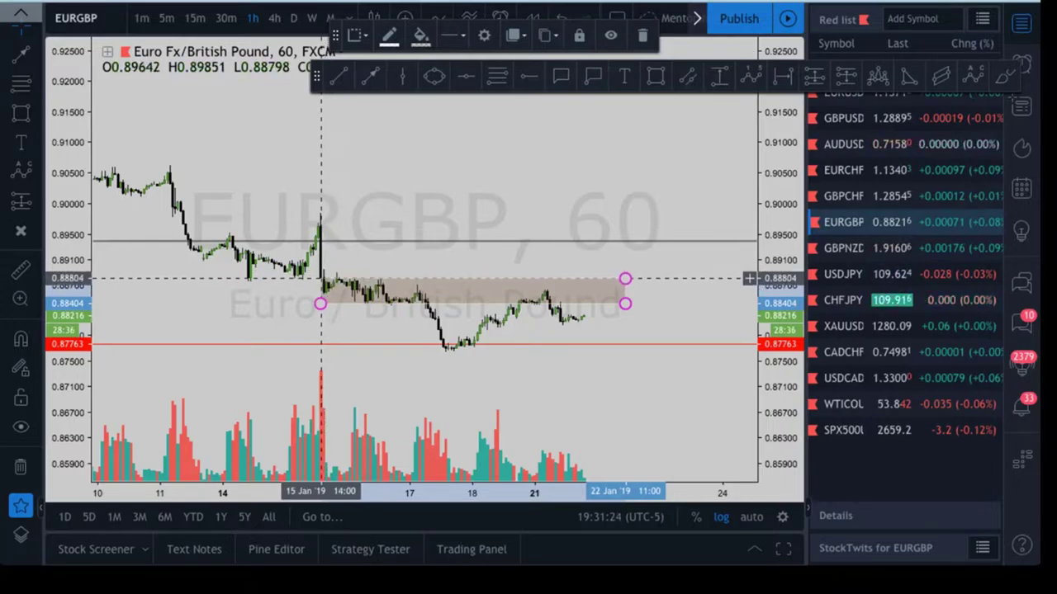
mouse_move(311, 304)
left_mouse_down()
mouse_move(238, 303)
mouse_move(368, 349)
mouse_move(271, 327)
mouse_move(321, 347)
left_mouse_up()
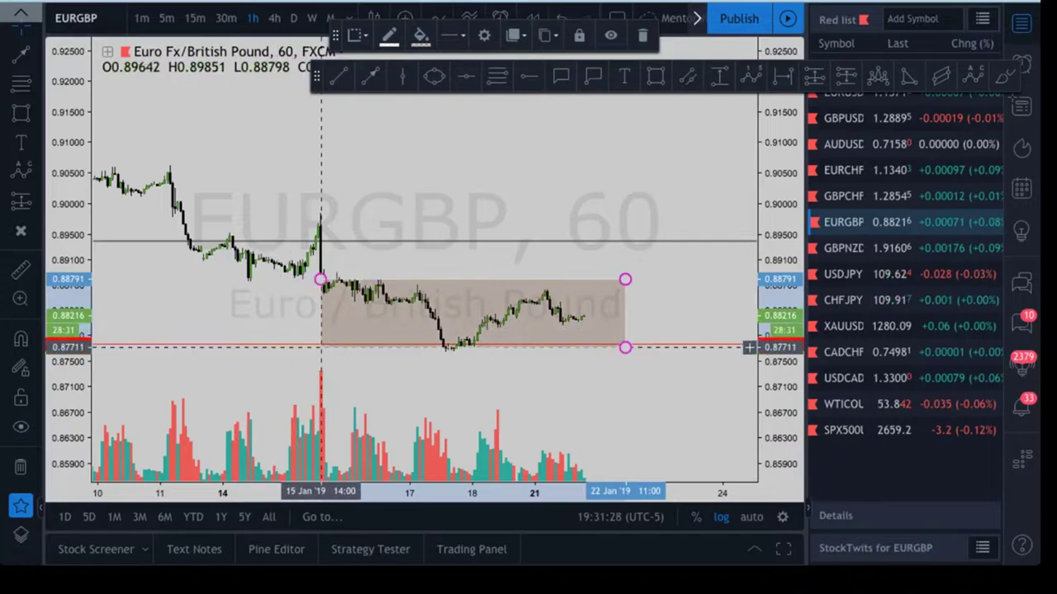
left_click(460, 384)
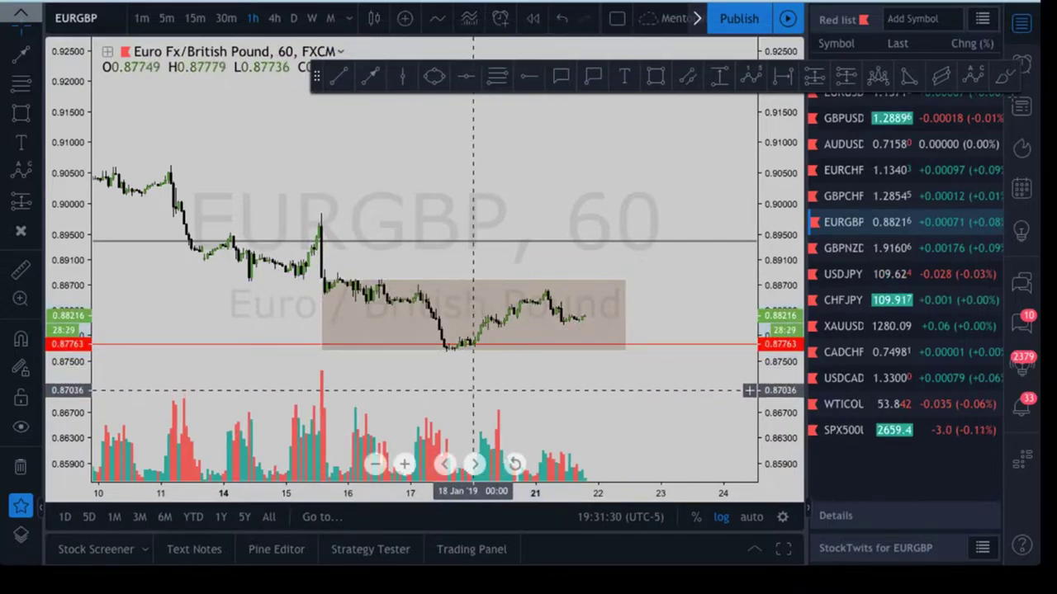
Draw a red descending trend line over the recent highs, from about 0.8899 on 15 January to 0.8825 on 23 January
left_click_drag(495, 392, 467, 378)
key("alt+t")
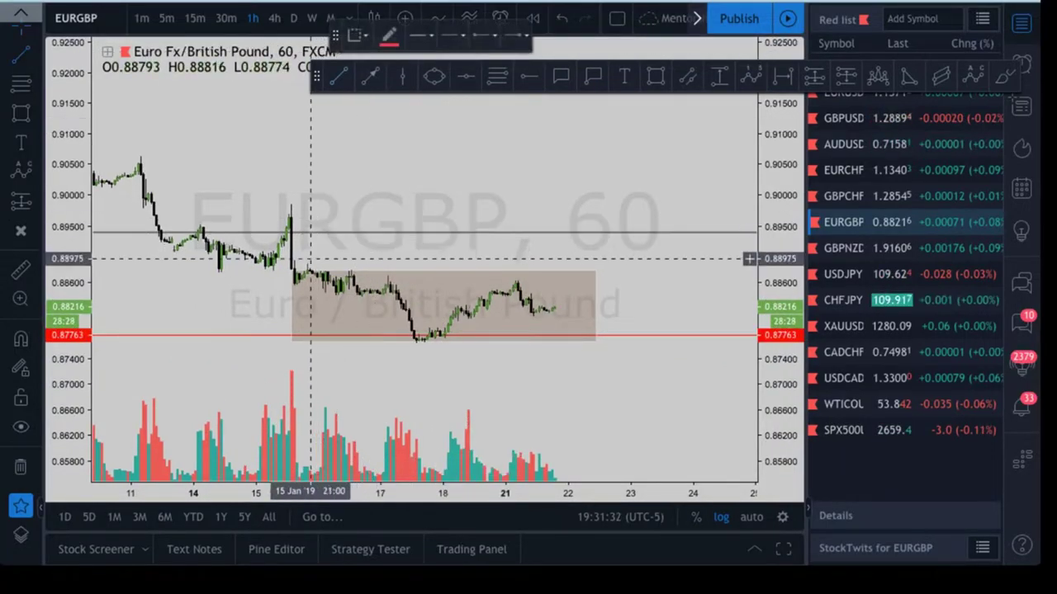
left_click(632, 308)
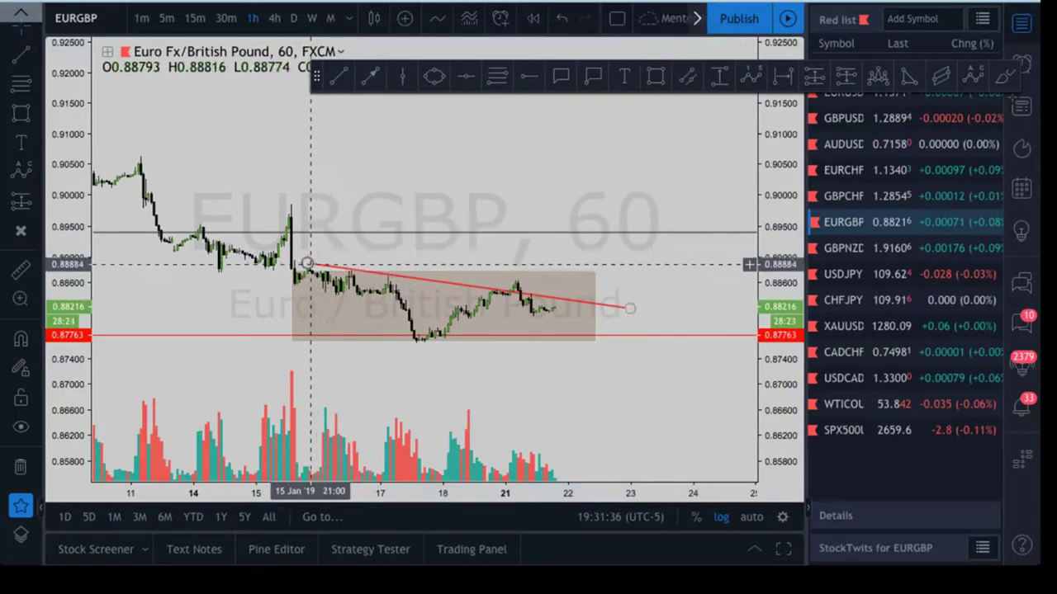
left_click_drag(308, 264, 283, 256)
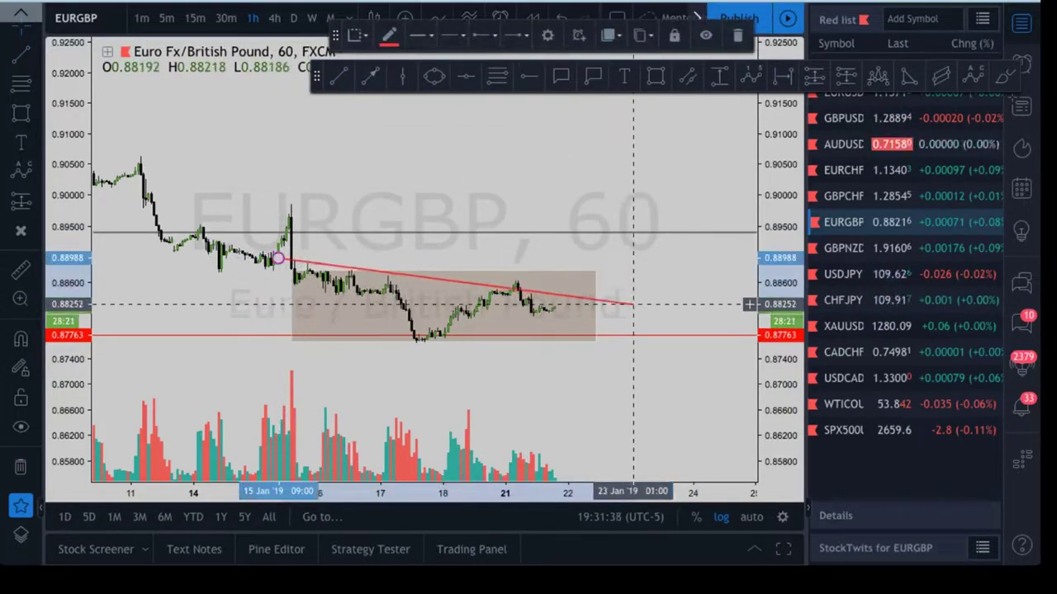
left_click(684, 288)
Compare the marked range and descending trend line with earlier price action on the 1-hour and 4-hour charts
scroll(645, 359, "down", 3)
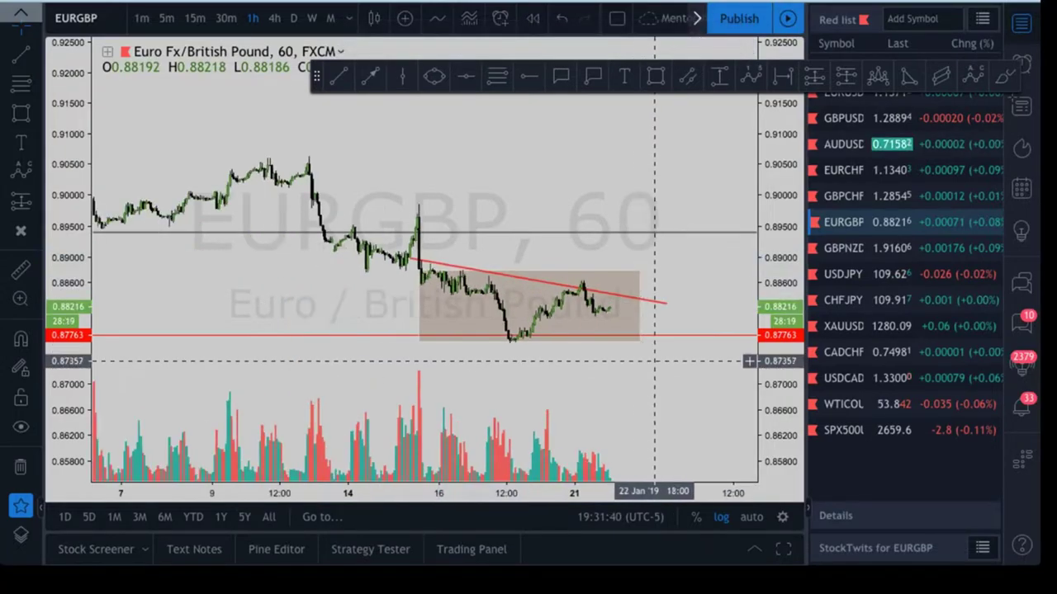
scroll(681, 379, "down", 4)
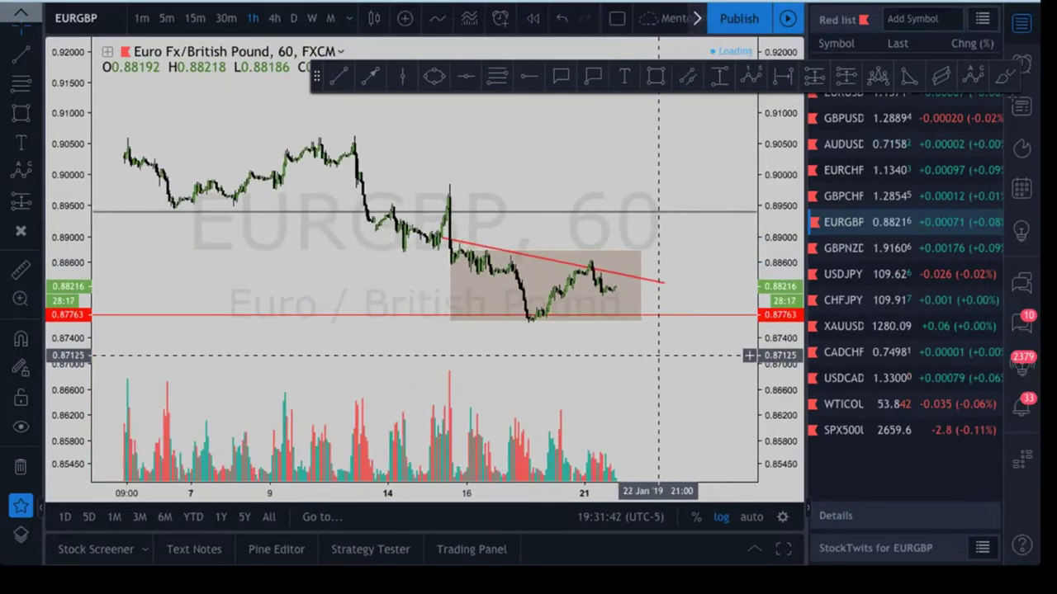
scroll(623, 350, "up", 5)
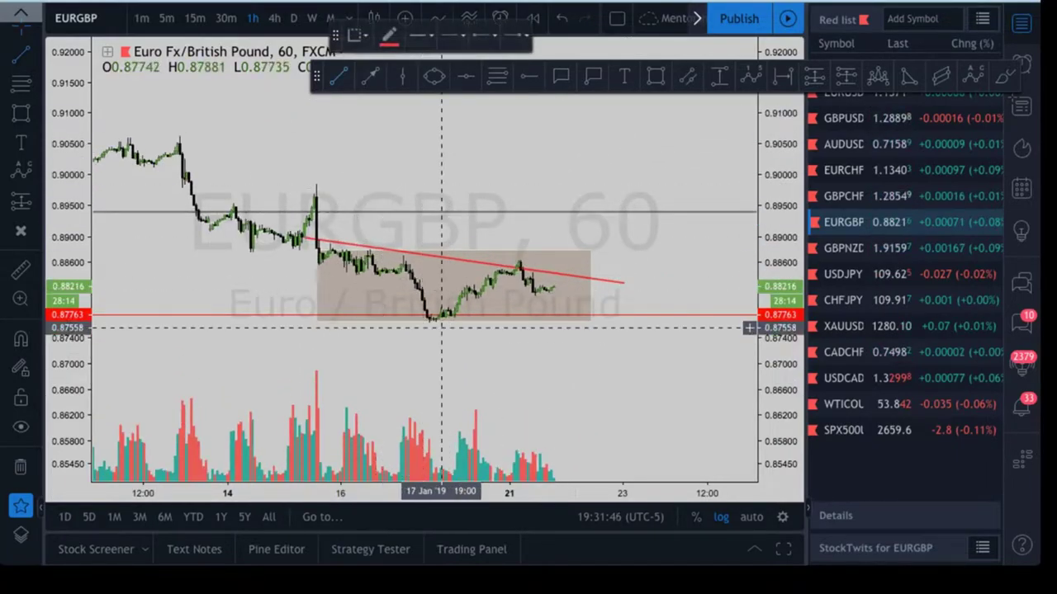
scroll(625, 365, "down", 1)
scroll(625, 366, "down", 2)
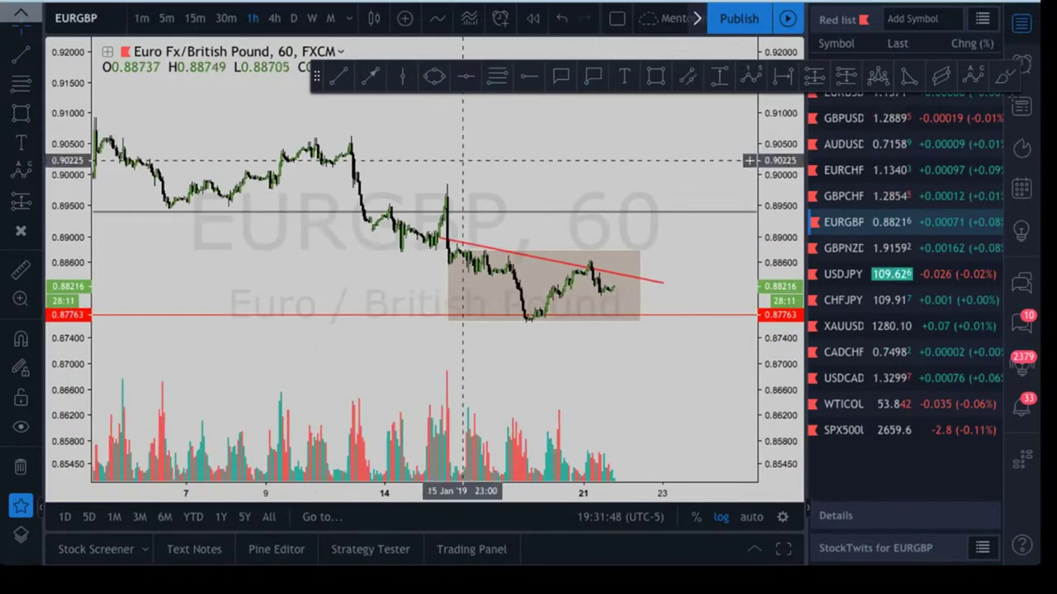
left_click(274, 19)
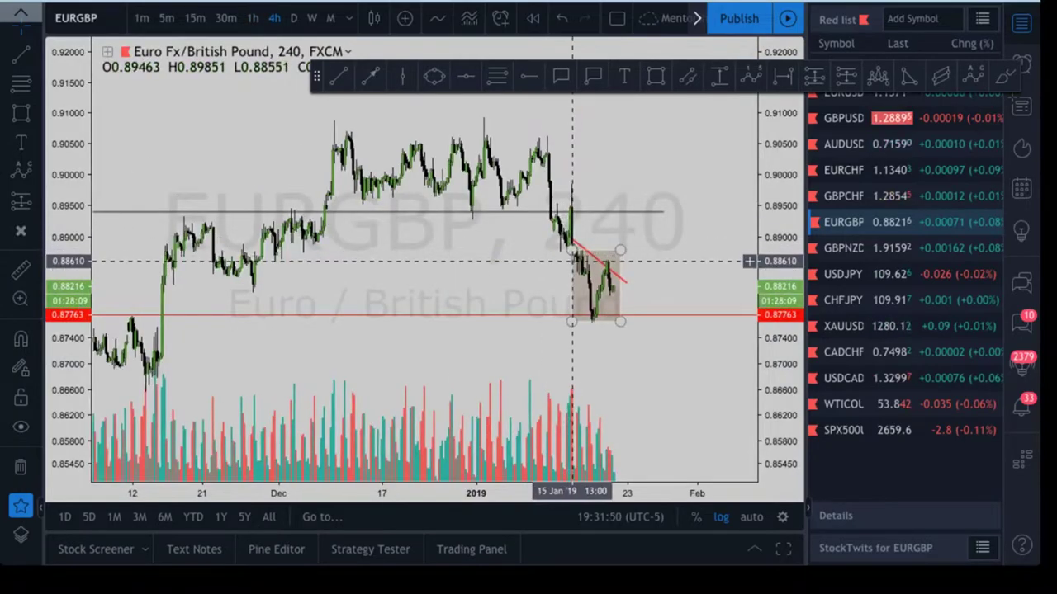
left_click(253, 18)
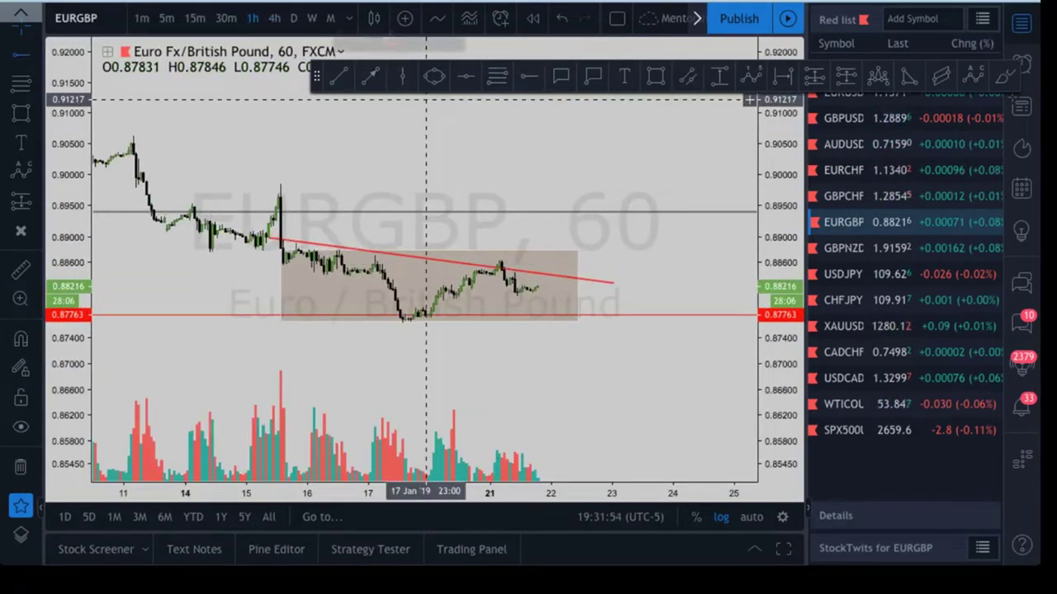
Add a red horizontal ray at about 0.8858 and resize the rectangle to end at that level and around 23 January
left_click(316, 272)
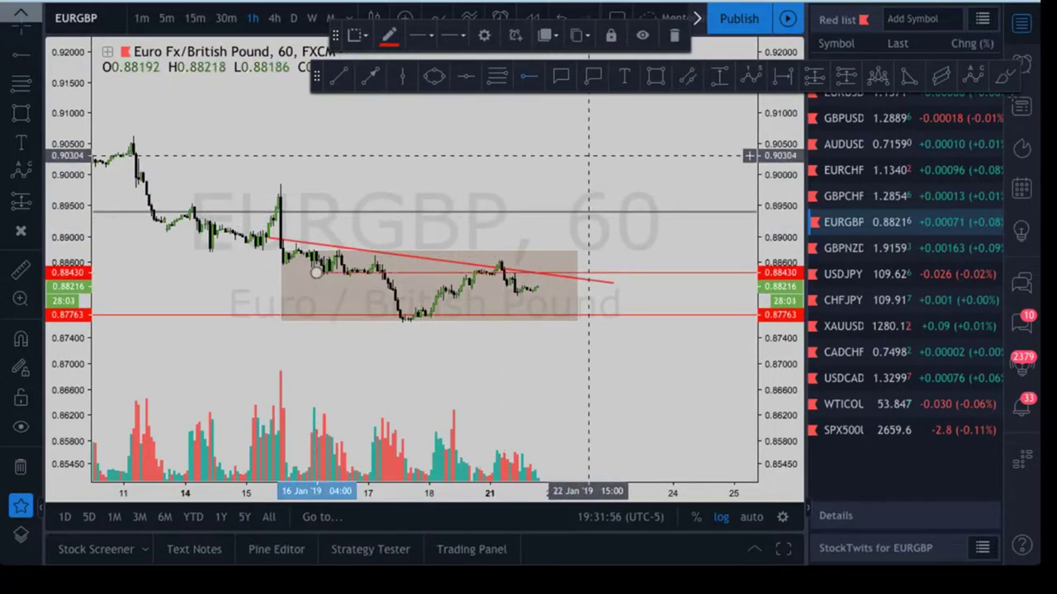
left_click_drag(319, 273, 287, 267)
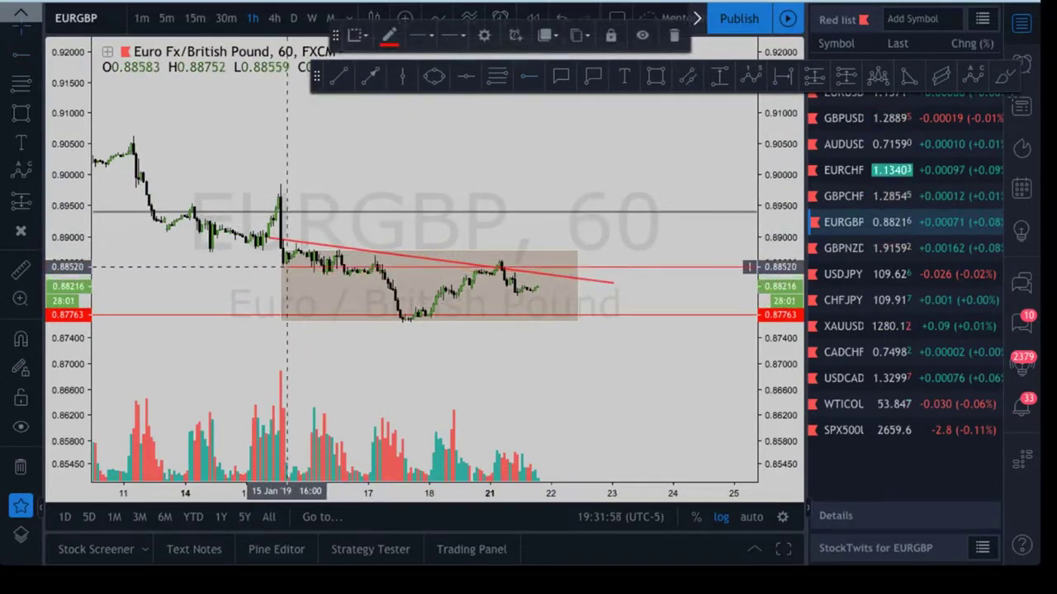
left_click(469, 189)
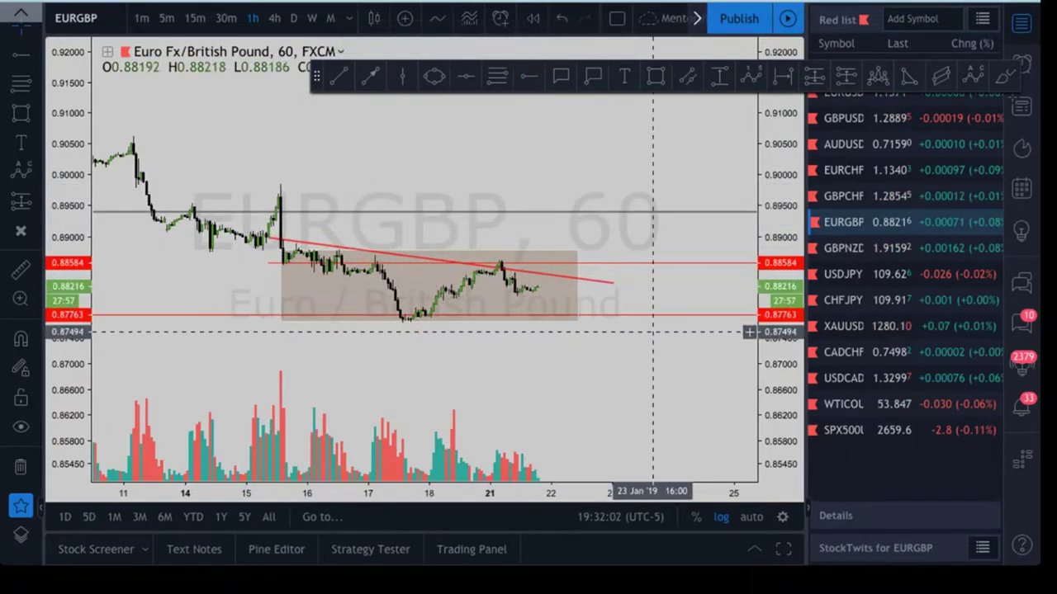
left_click_drag(578, 249, 605, 263)
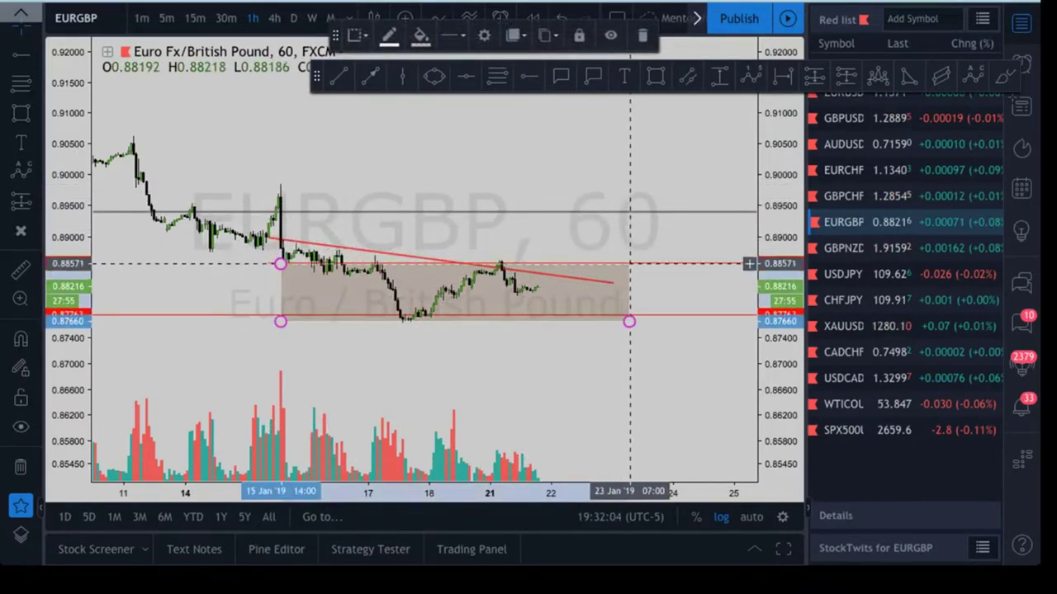
left_click(634, 244)
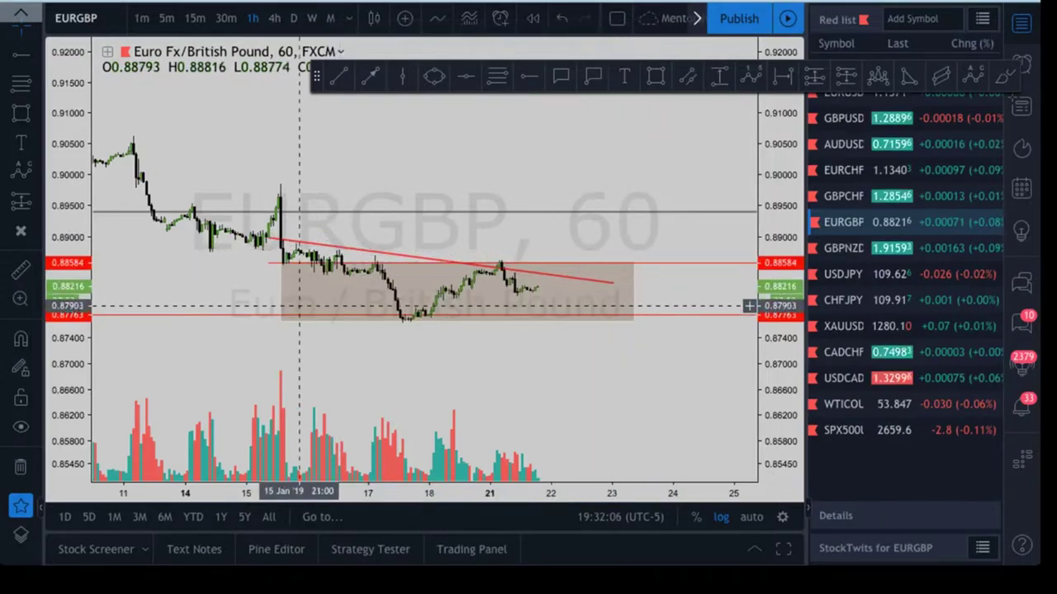
Raise the EURGBP rectangle's lower edge to the red support line at about 0.8778
left_click(288, 313)
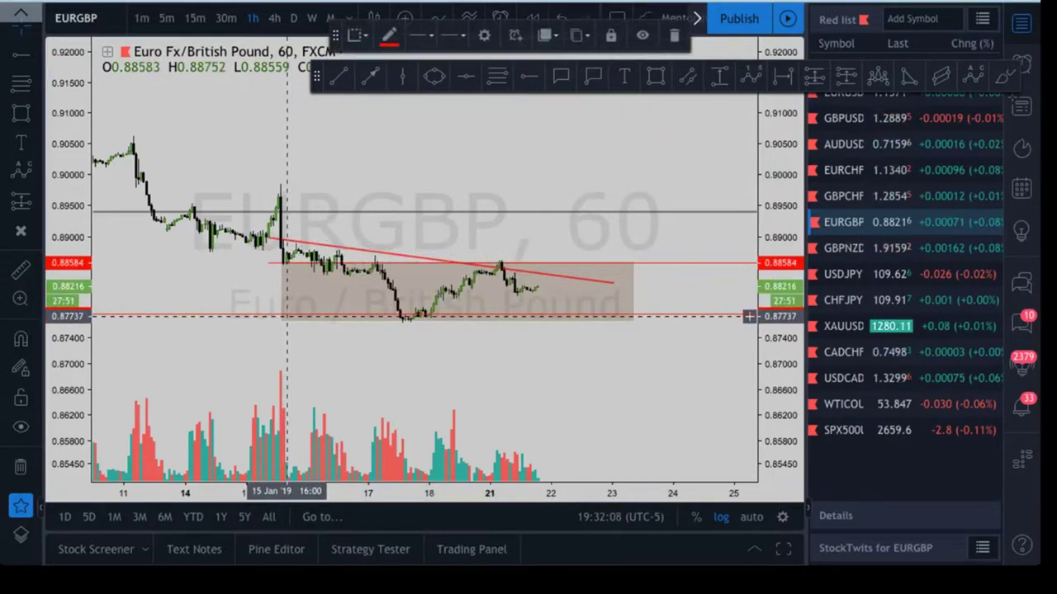
left_click(284, 315)
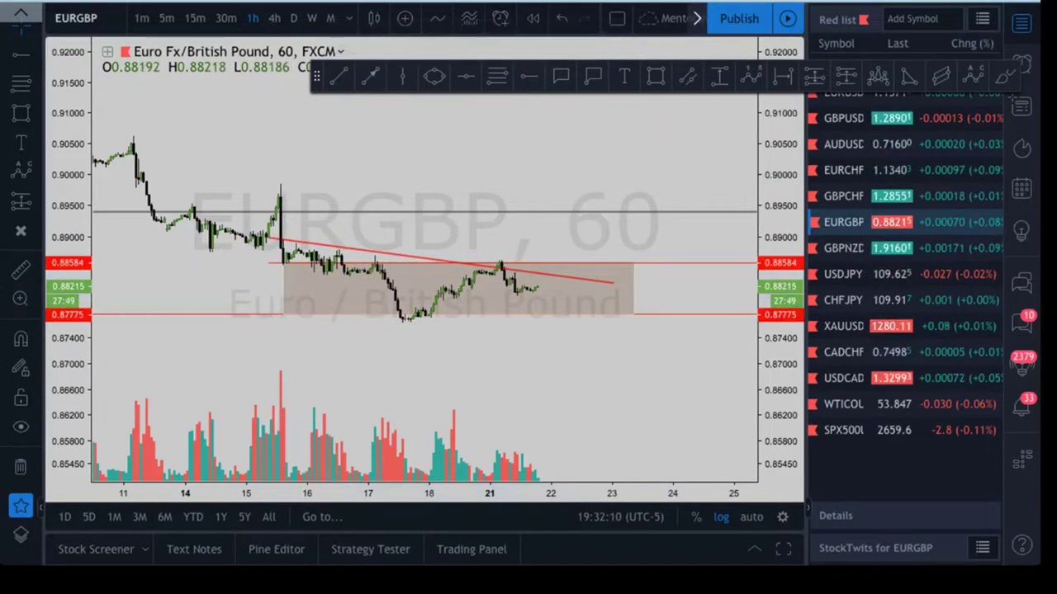
Open GBPNZD and examine its descending channel, trend line and resistance levels on the 4-hour, weekly and daily charts
left_click(844, 247)
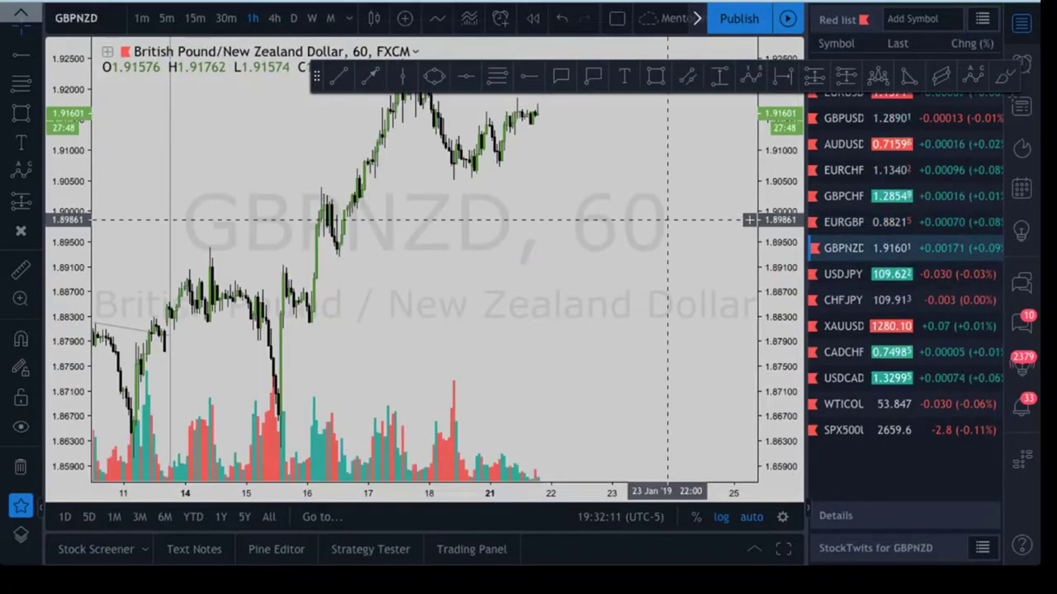
left_click(274, 18)
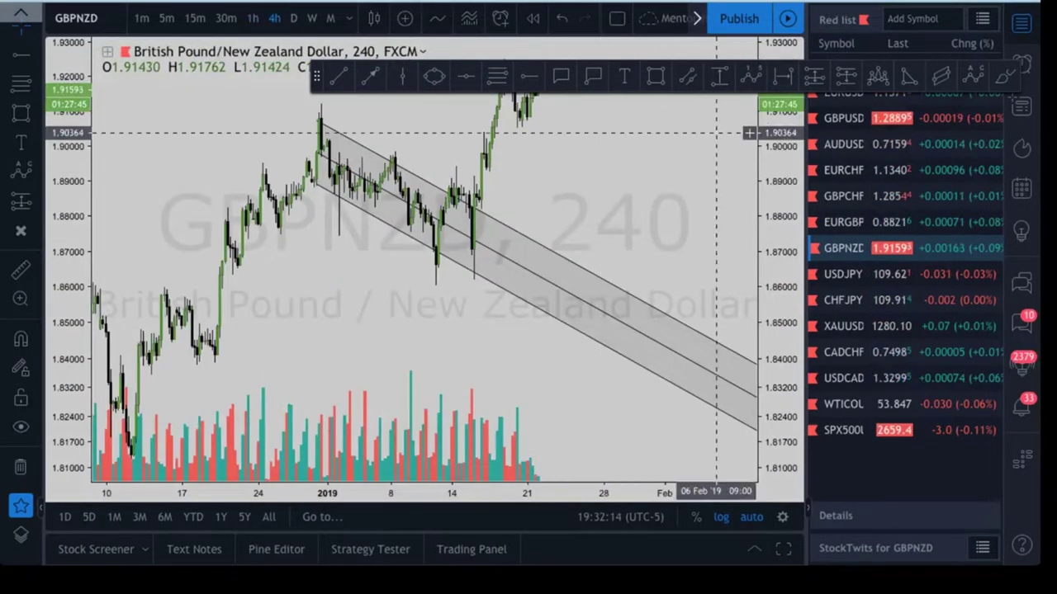
scroll(749, 303, "down", 5)
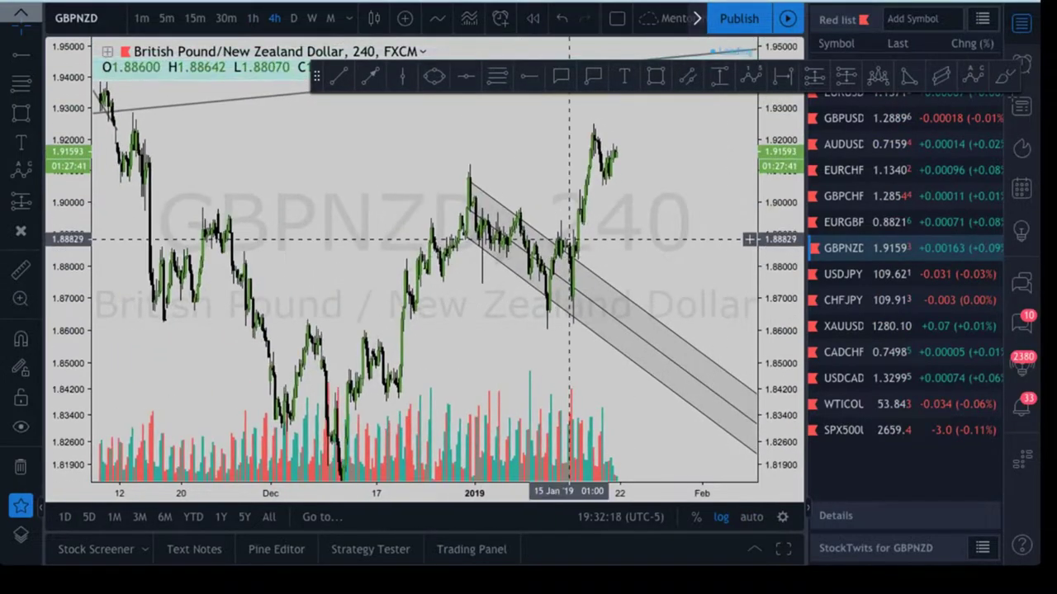
scroll(633, 269, "up", 1)
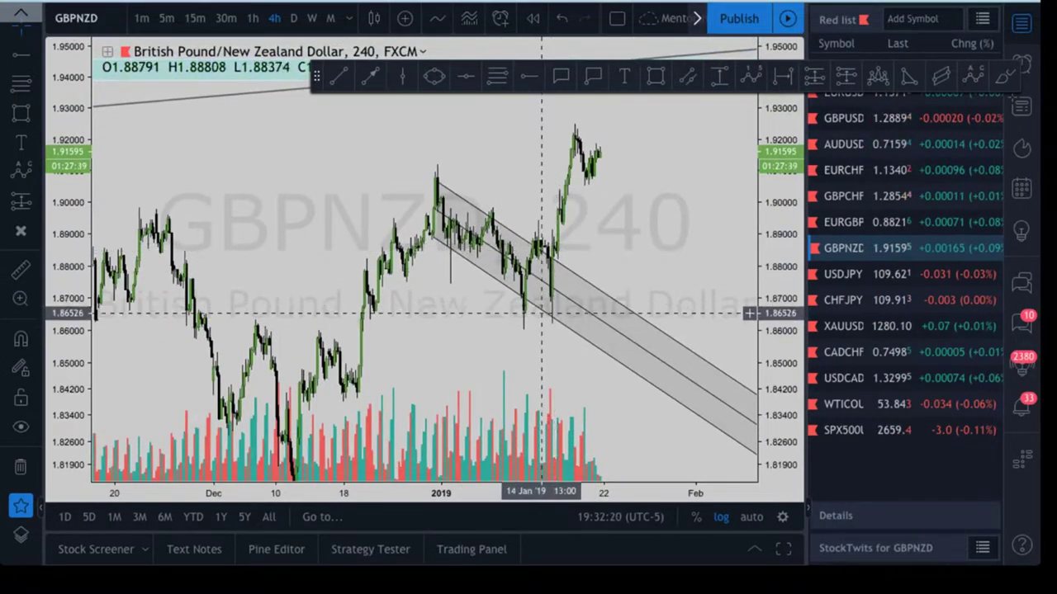
scroll(614, 245, "up", 1)
scroll(614, 246, "down", 1)
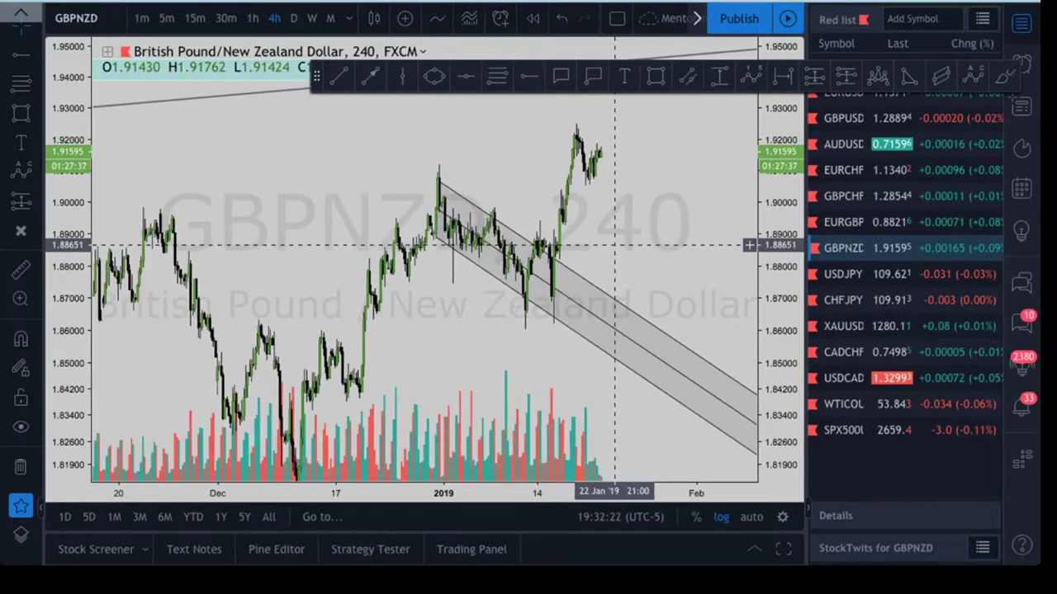
scroll(614, 245, "down", 2)
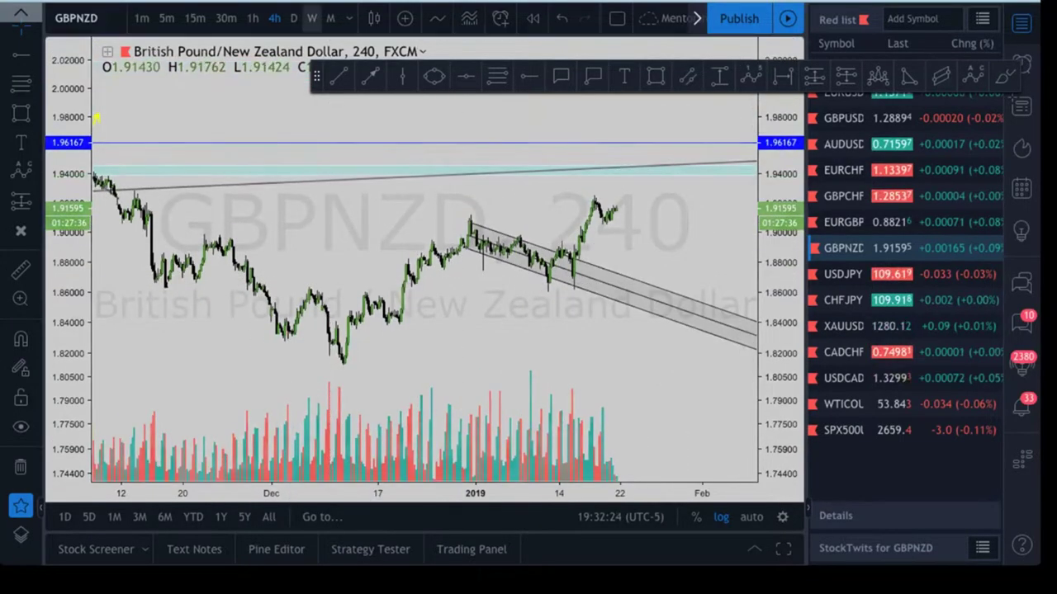
left_click(312, 18)
scroll(732, 245, "up", 1)
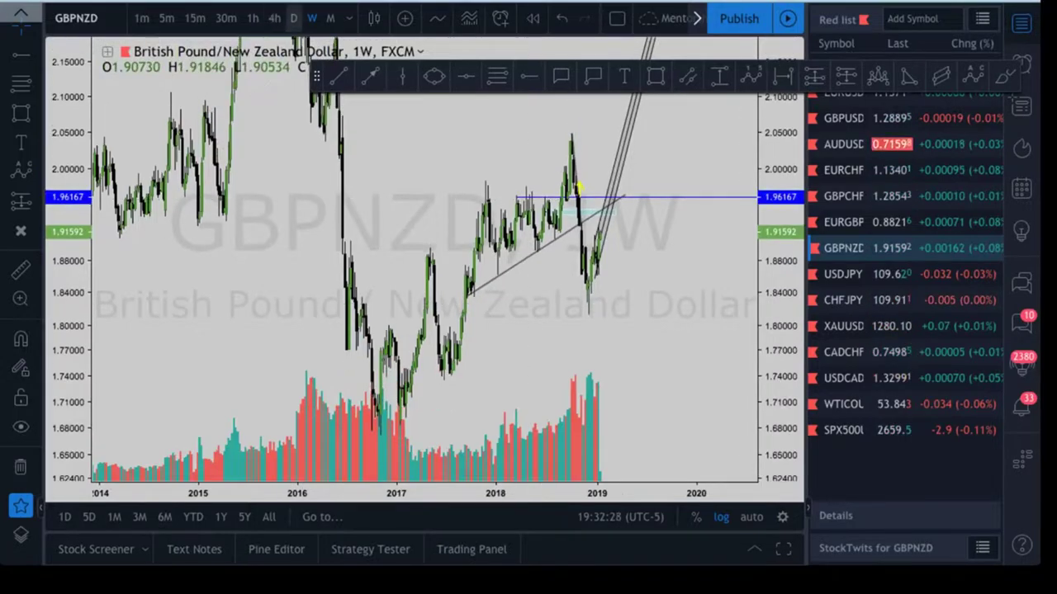
left_click(293, 18)
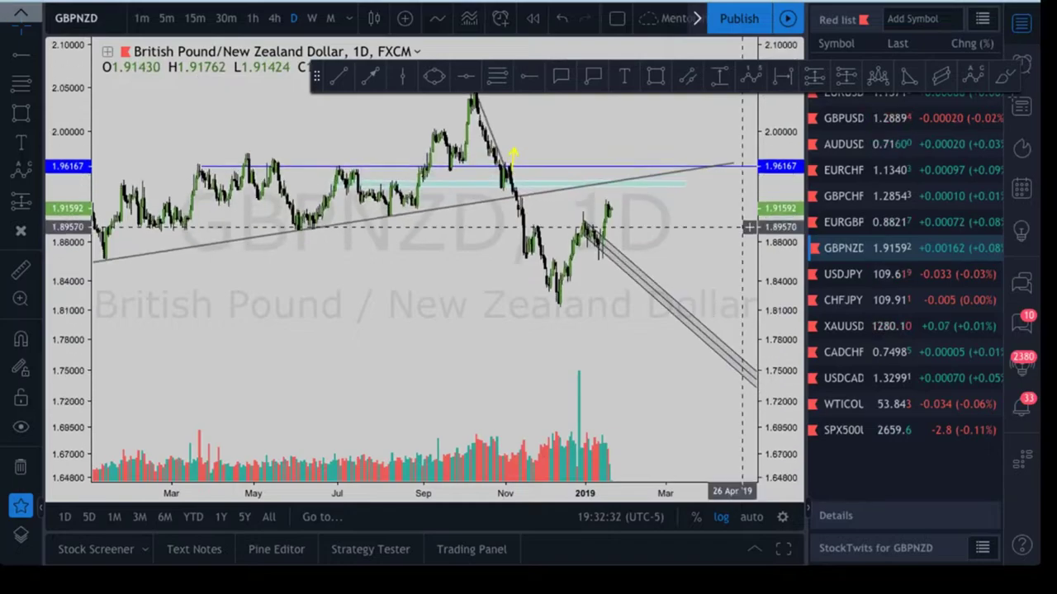
Draw a rising arrow on the GBPNZD daily chart from about 1.9084 on 24 January up to the cyan resistance zone
left_click(370, 76)
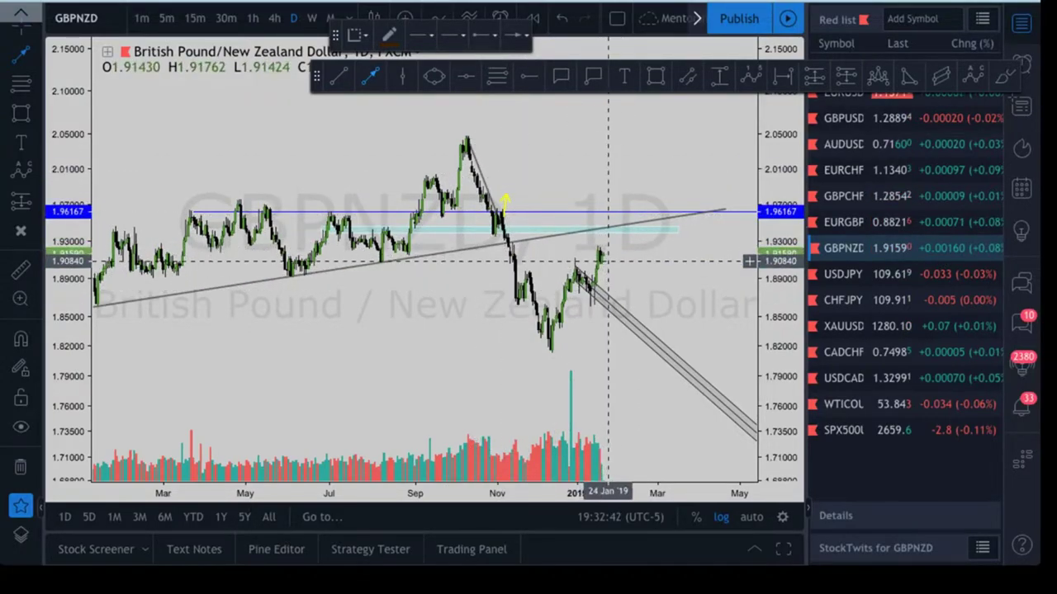
double_click(620, 229)
left_click(340, 101)
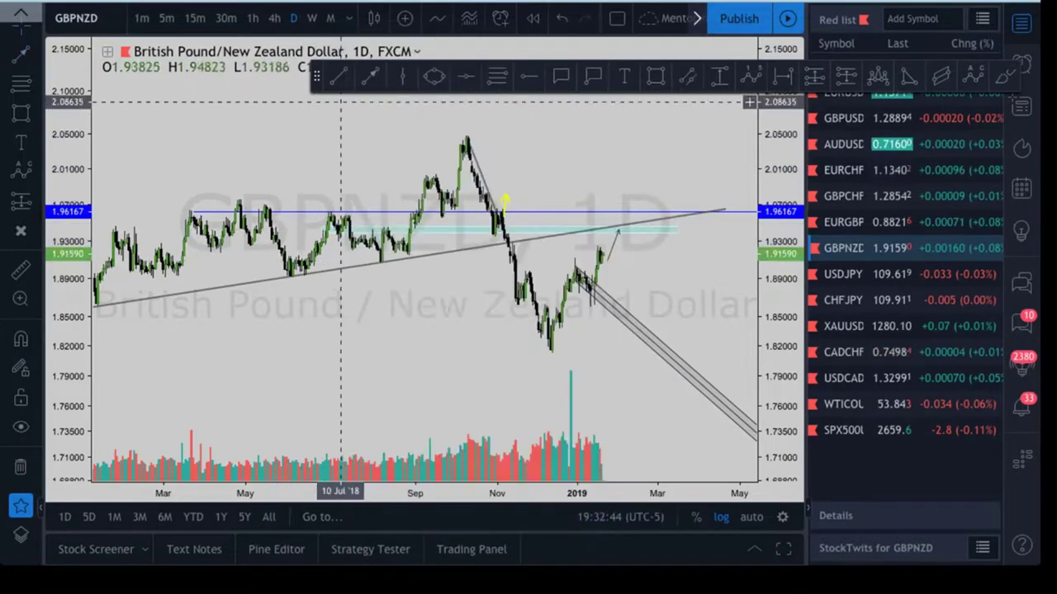
Try a pullback arrow from about 1.9470 on 8 February, shorten it to about 1.9197 on 21 February, and delete it
left_click(371, 75)
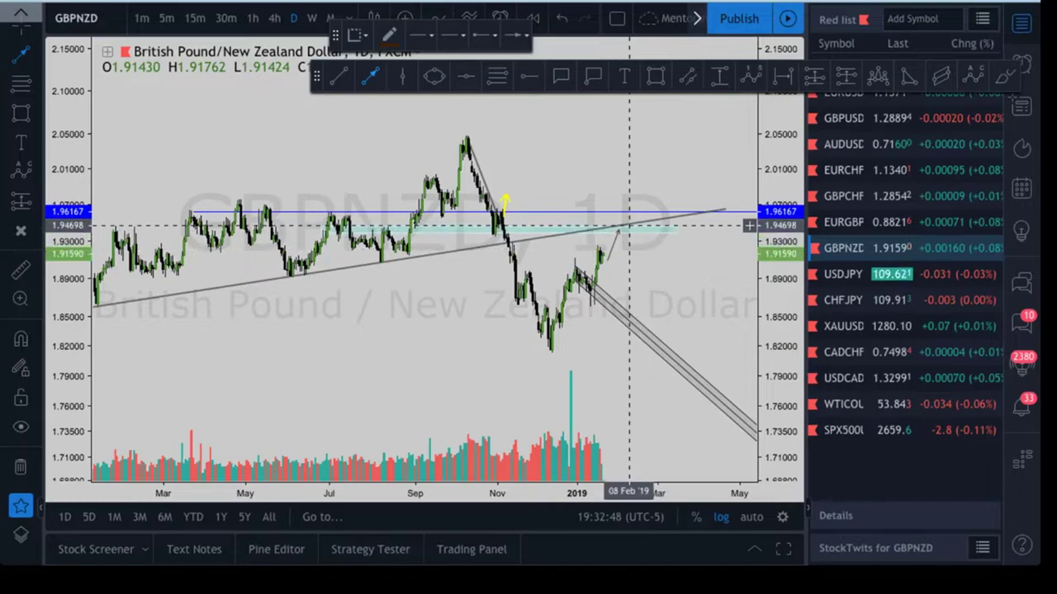
left_click(629, 225)
left_click(655, 282)
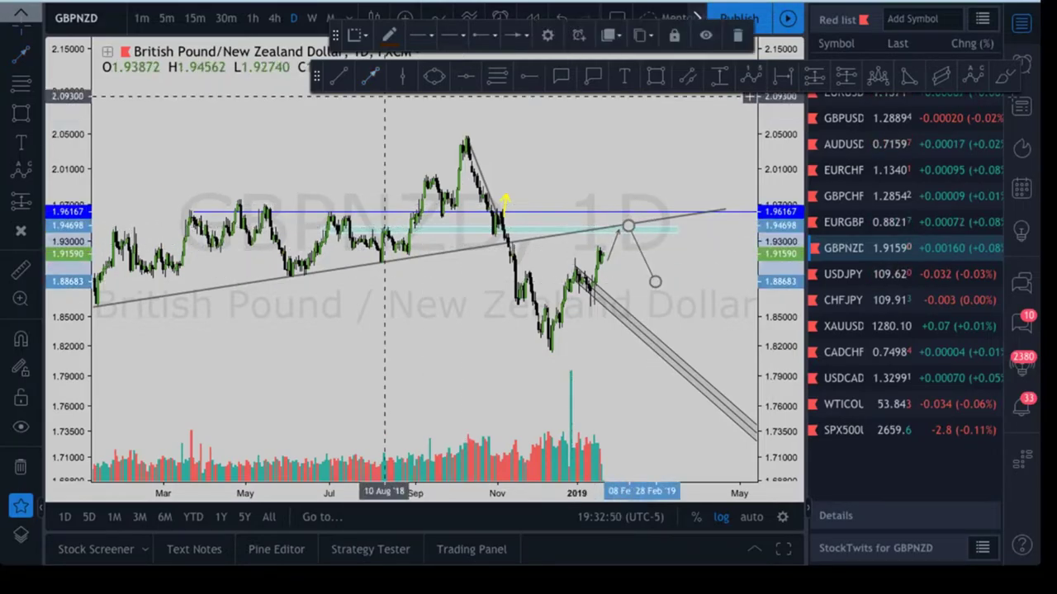
left_click(663, 178)
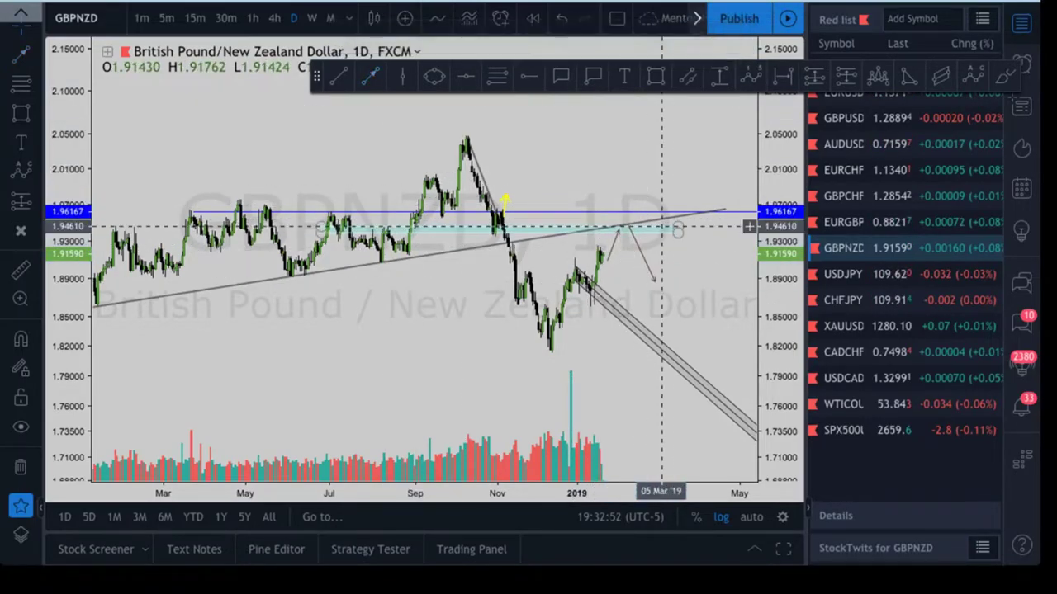
left_click_drag(655, 282, 645, 250)
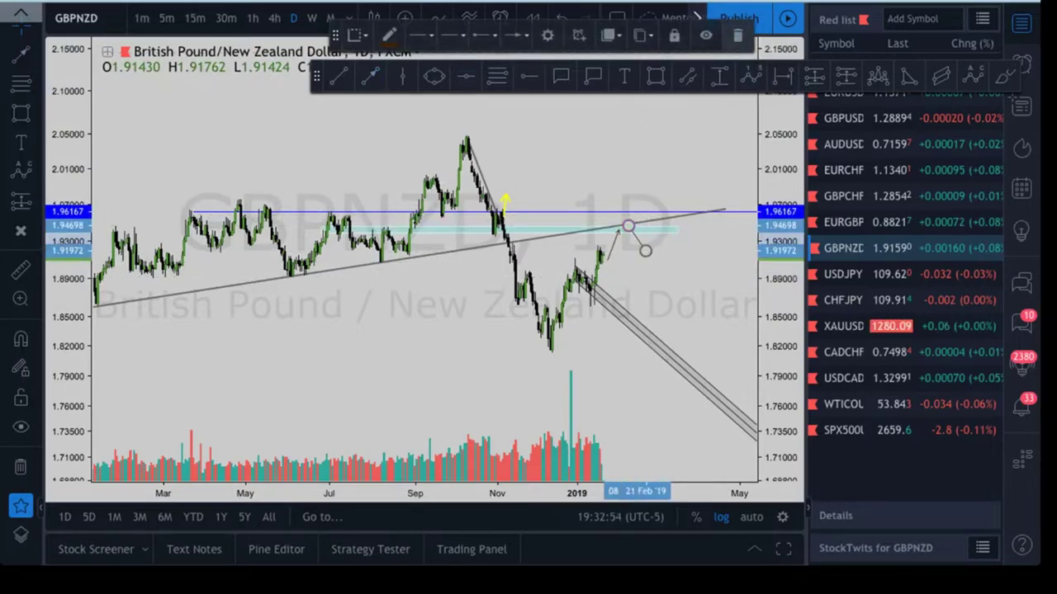
key("Delete")
left_click(370, 75)
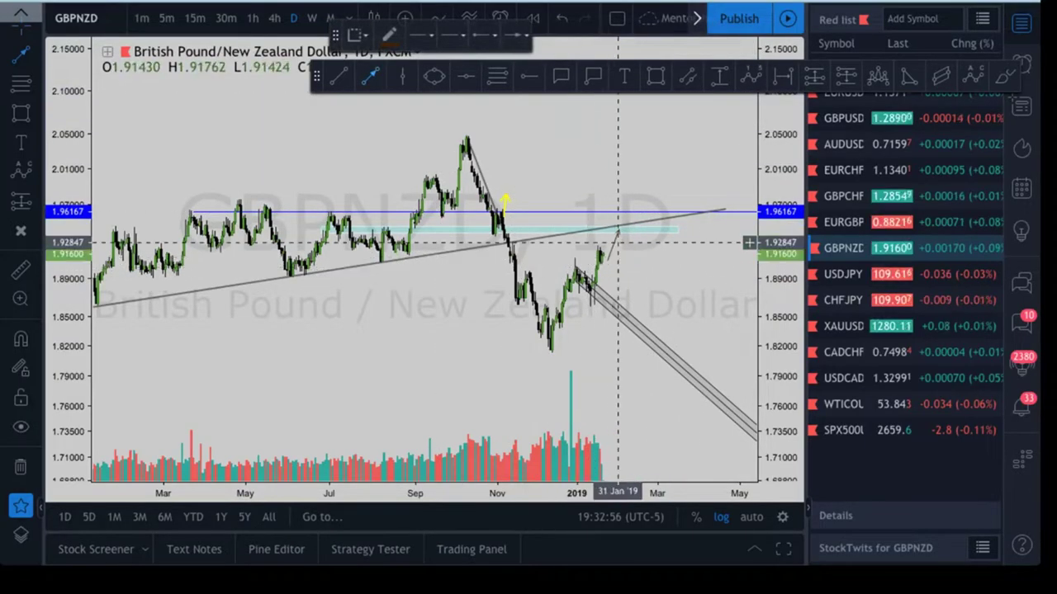
Delete the old yellow arrow at the November decline near the blue 1.96167 level
scroll(569, 330, "down", 3)
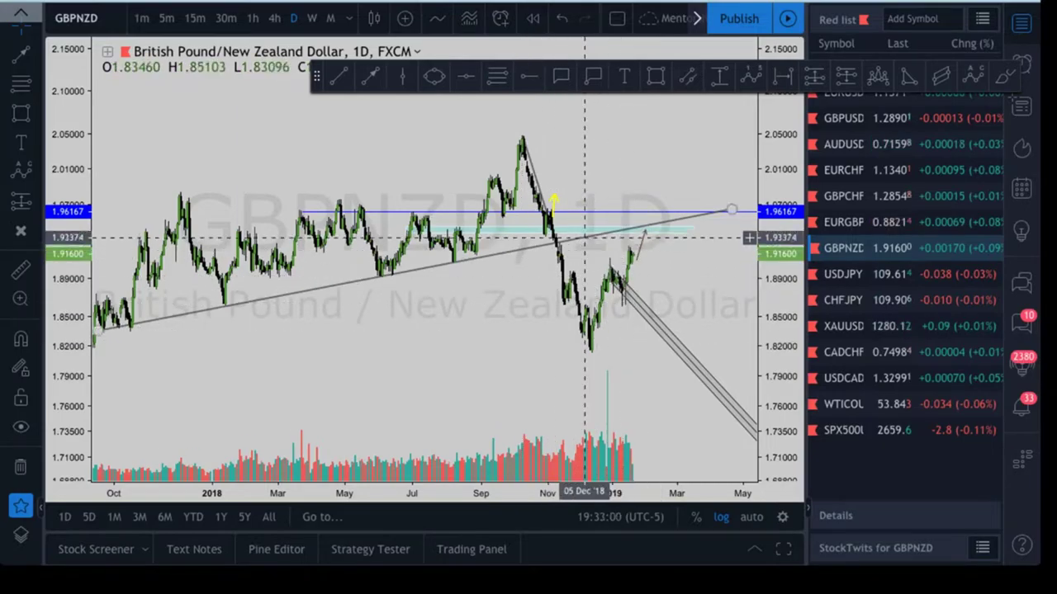
left_click_drag(554, 196, 578, 186)
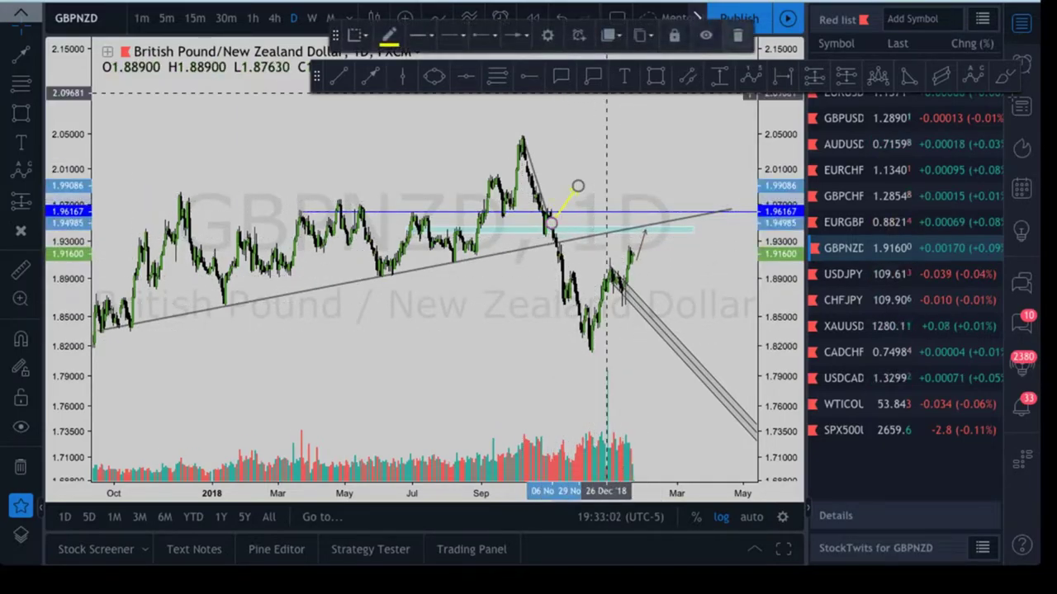
key("Delete")
Examine GBPNZD on the 4-hour and 30-minute charts, comparing recent price action with the channel and the cyan resistance zone
scroll(611, 297, "up", 5)
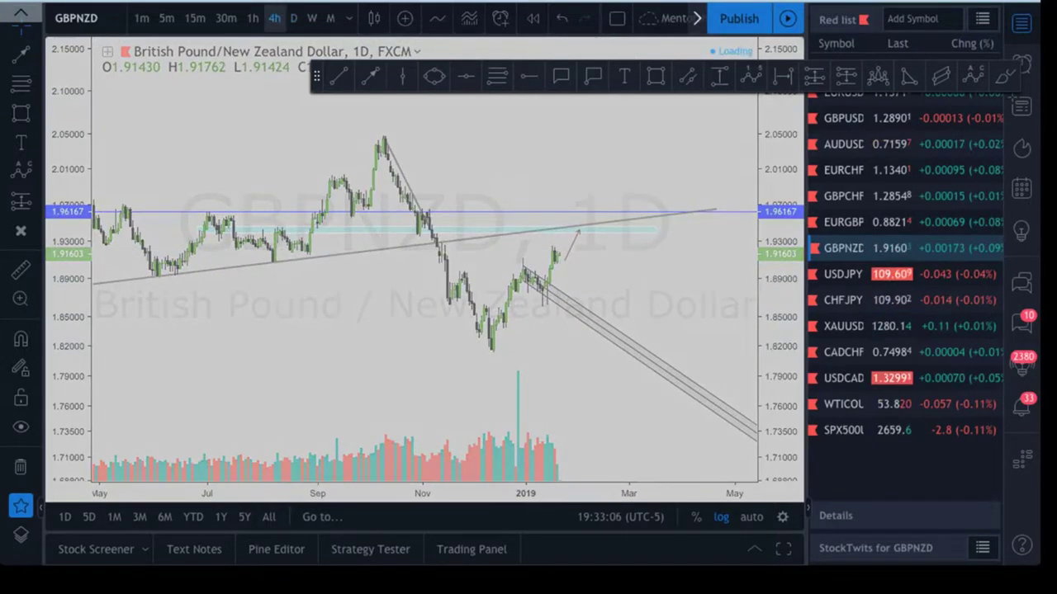
left_click(274, 17)
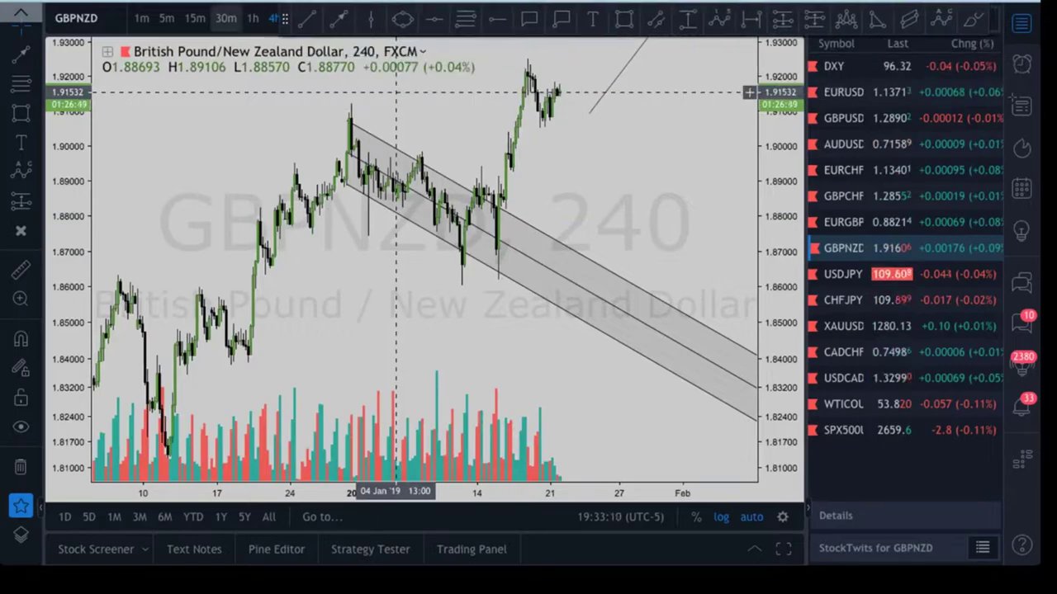
left_click(225, 18)
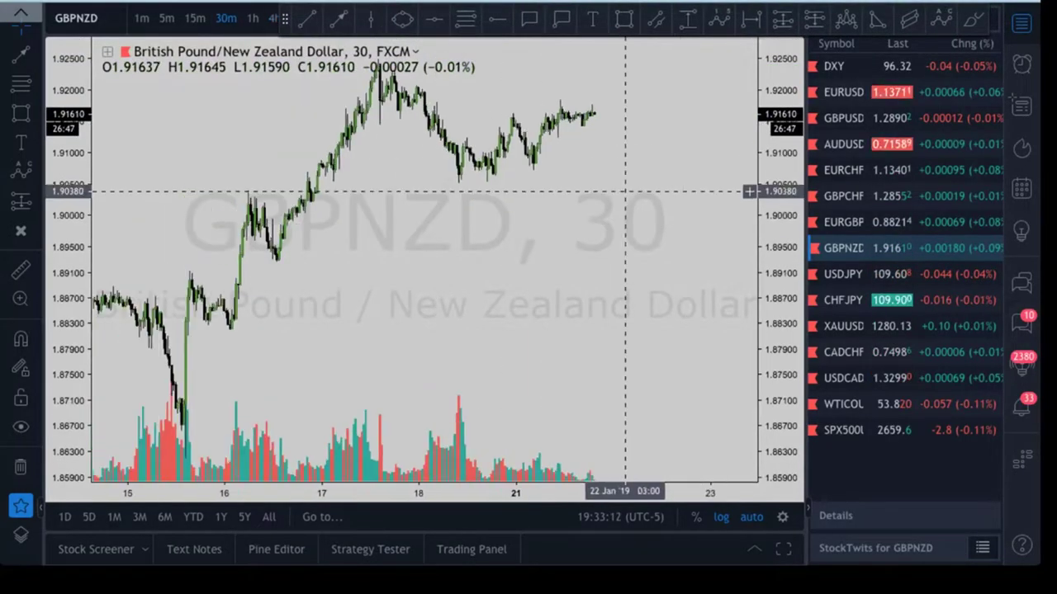
left_click(273, 18)
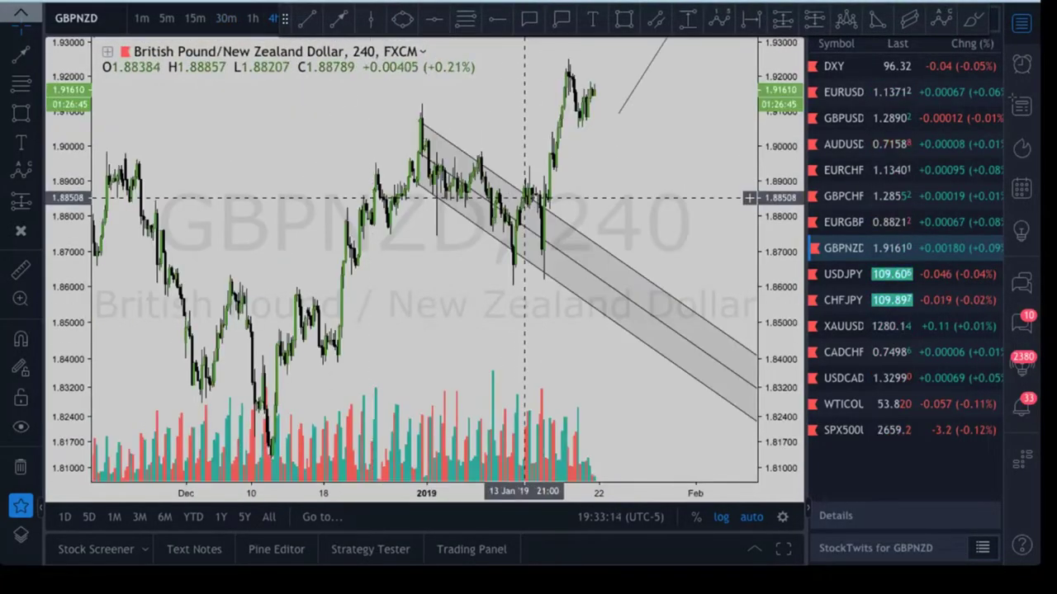
scroll(691, 233, "down", 2)
scroll(622, 250, "down", 2)
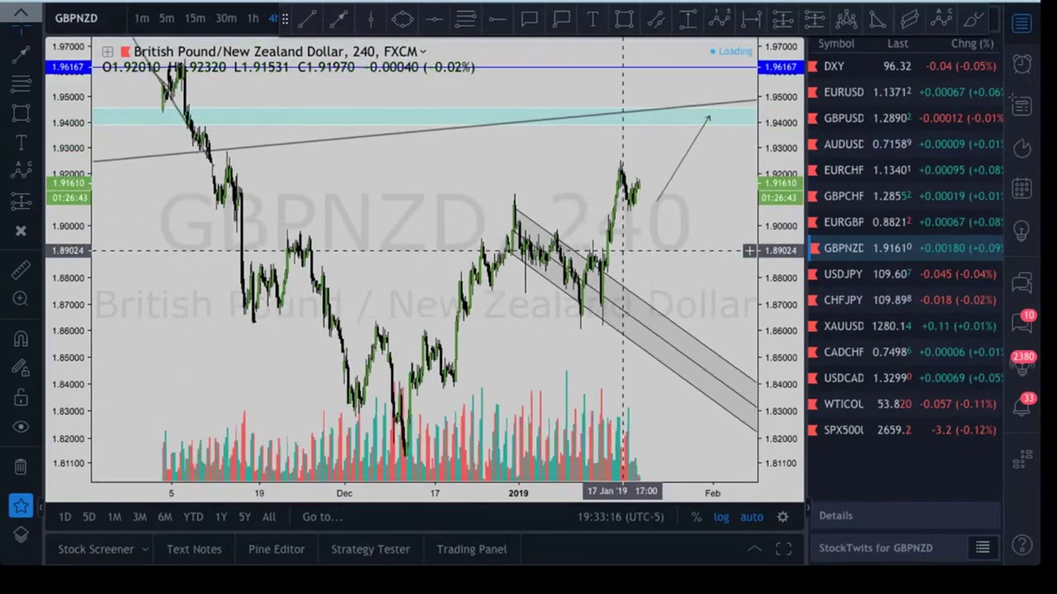
scroll(690, 256, "up", 2)
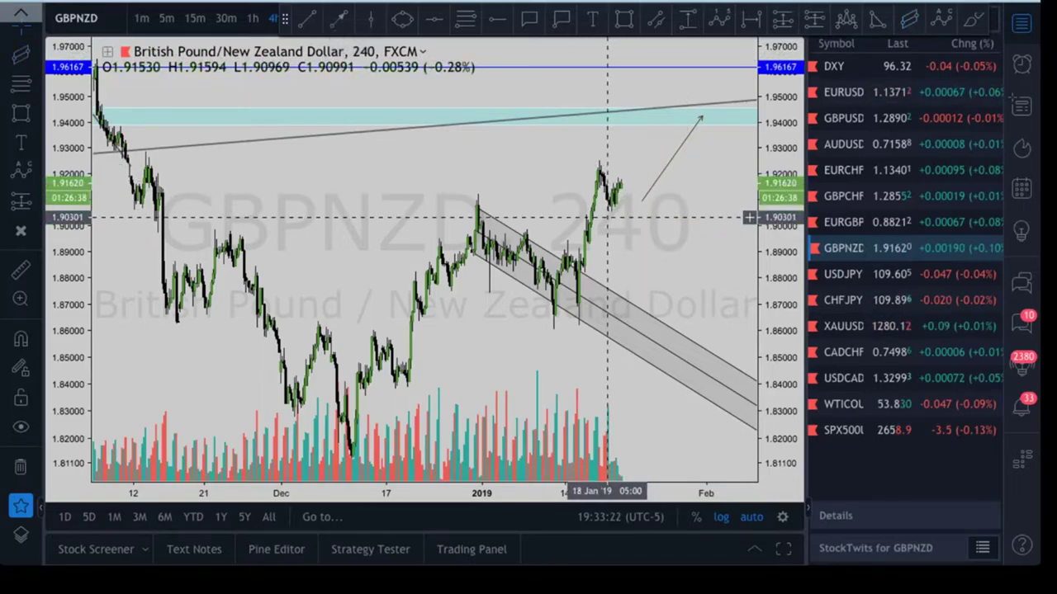
Open USDJPY and examine its trend lines, horizontal levels and red resistance zone on the 4-hour and weekly charts
left_click(908, 274)
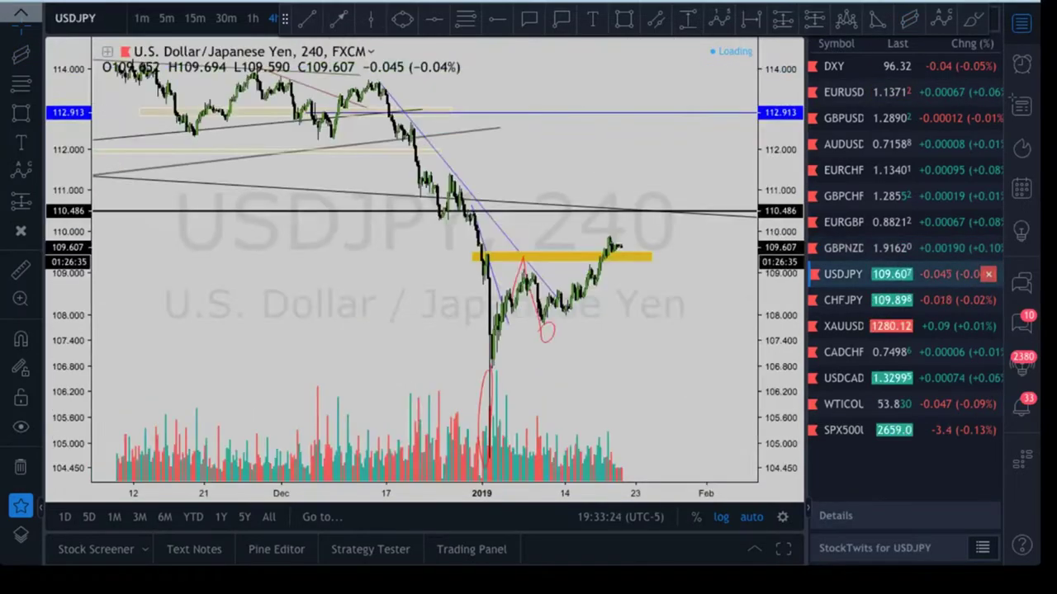
scroll(691, 265, "up", 3)
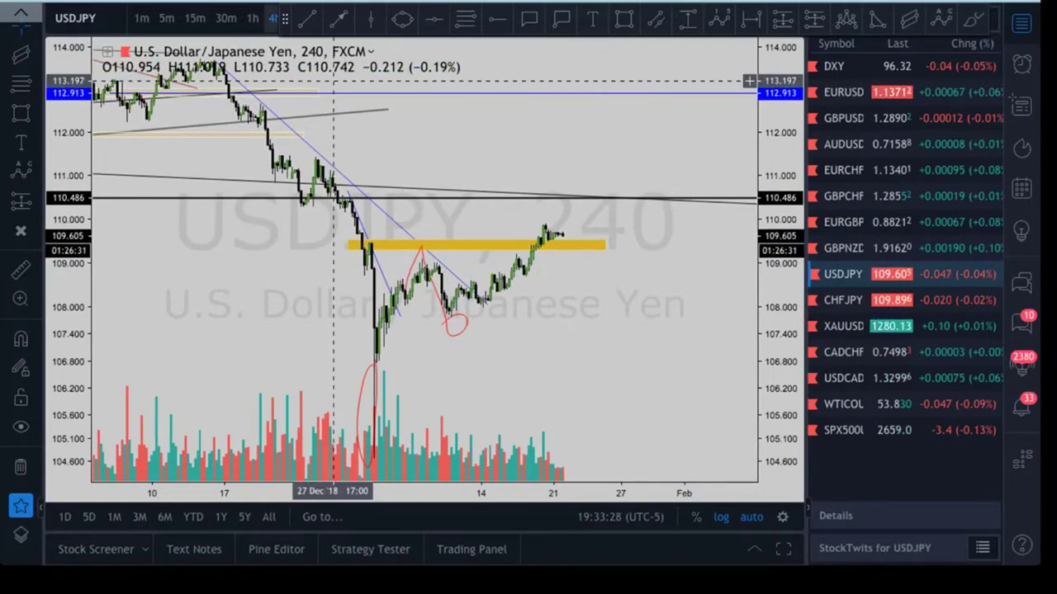
left_click(312, 18)
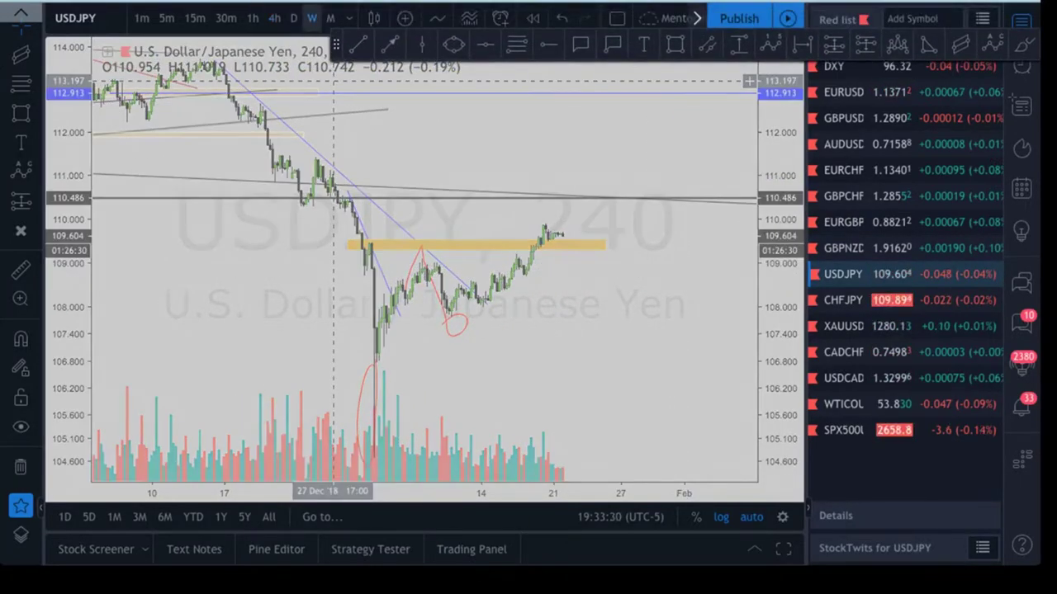
scroll(633, 280, "up", 4)
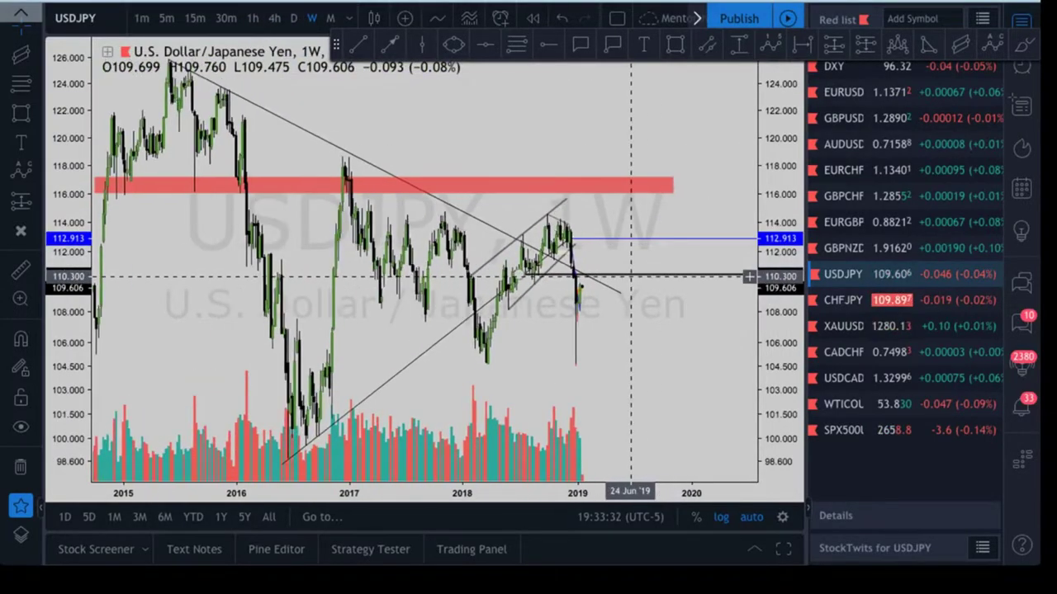
left_click_drag(780, 165, 780, 373)
scroll(712, 347, "up", 3)
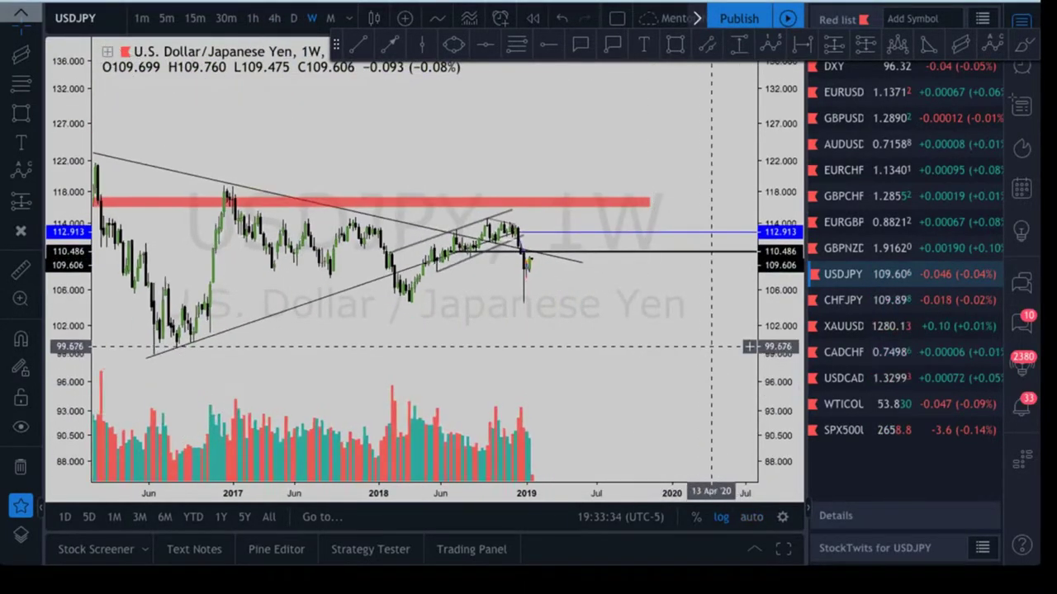
Examine USDJPY's January drop and rebound around the yellow zone and the 110.486 level on the daily and 4-hour charts
left_click(293, 18)
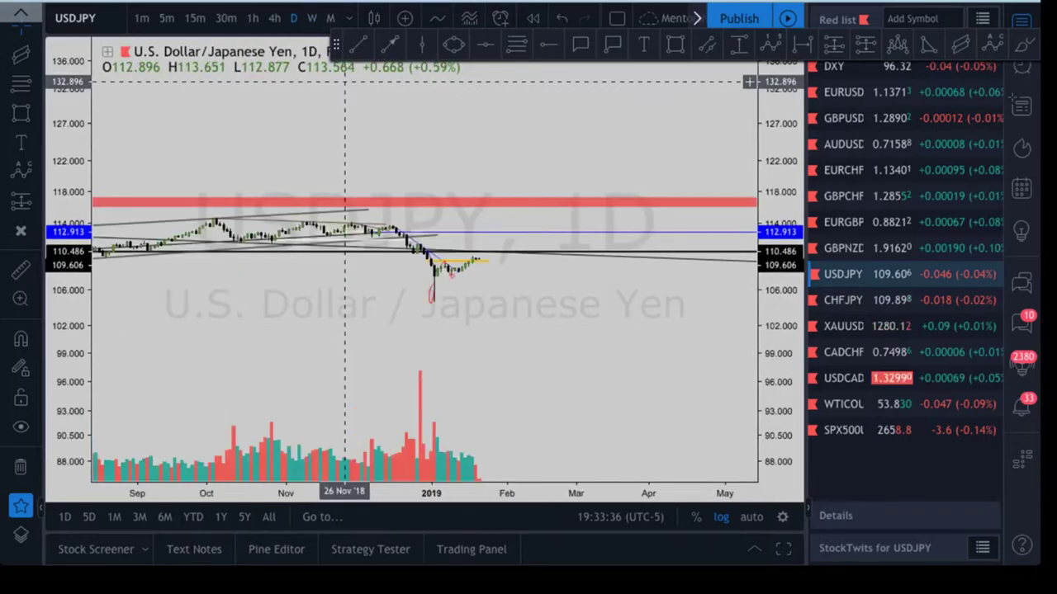
scroll(542, 289, "up", 3)
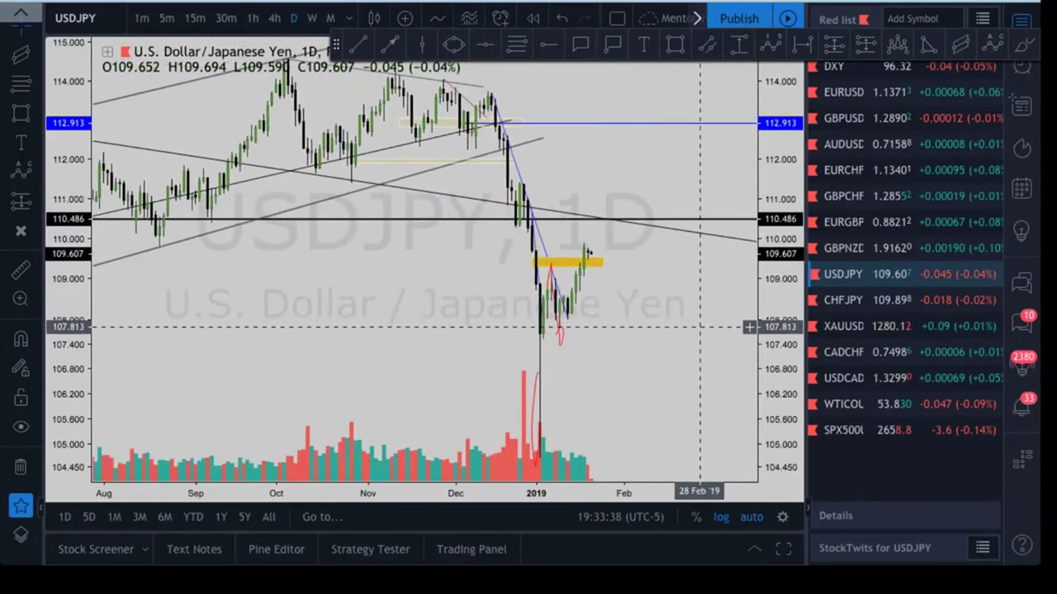
left_click(252, 18)
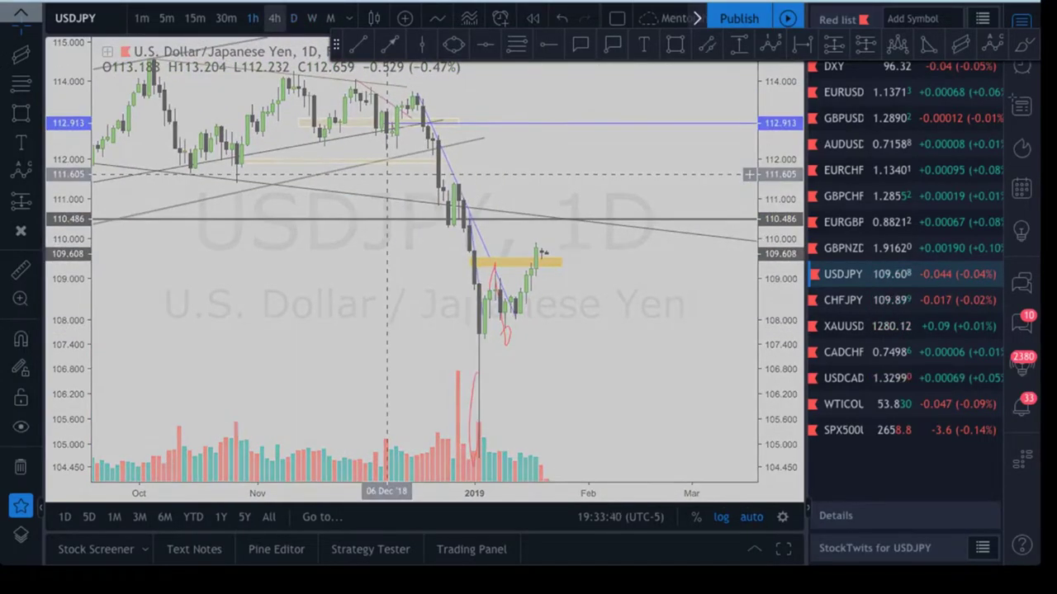
left_click(274, 18)
scroll(511, 291, "down", 5)
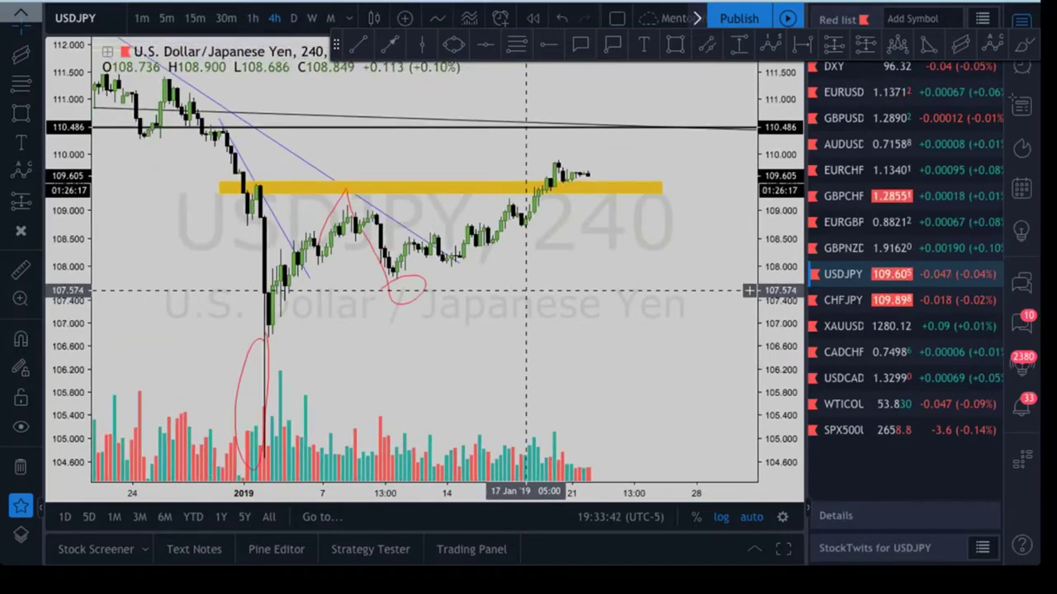
scroll(446, 313, "down", 2)
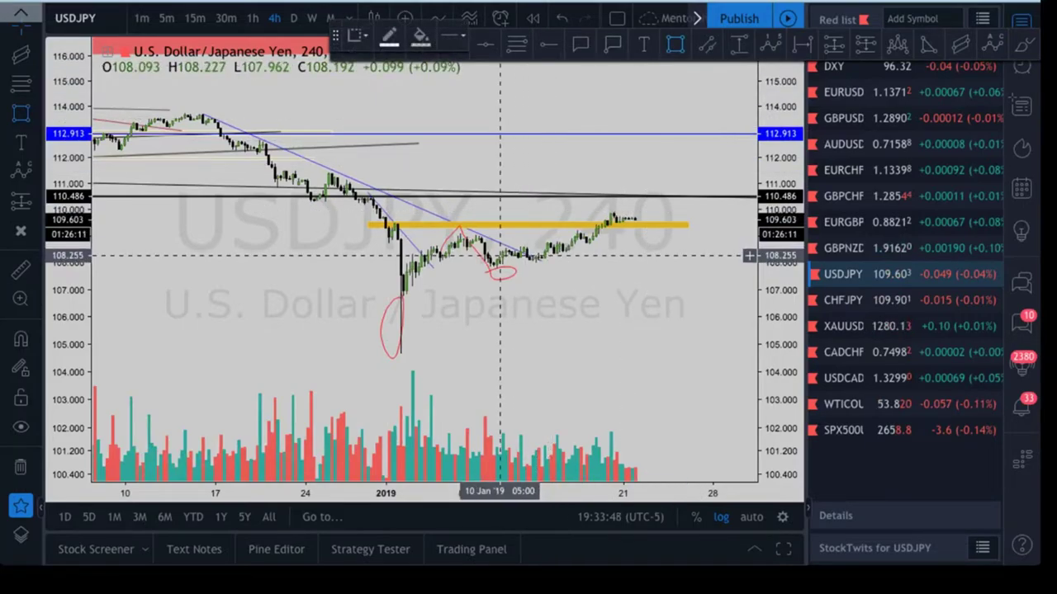
Draw a rectangle marking the support zone just below about 108.255, from 10 January to about 20 January on the USDJPY 4-hour chart
left_click_drag(499, 255, 616, 264)
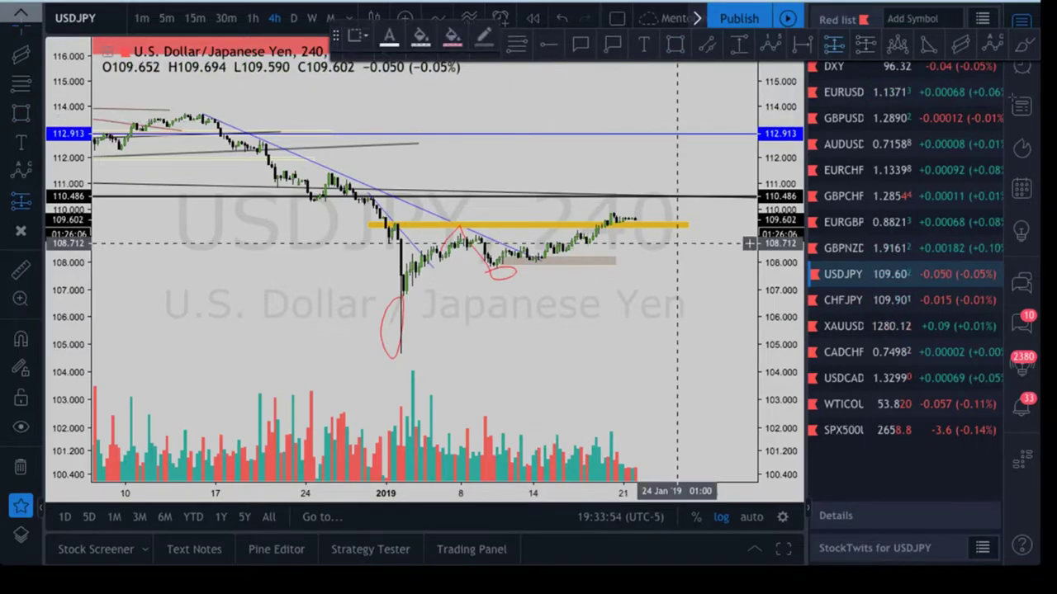
Try a long position from the support zone at 108.225 with its stop at 107.680 and target at 109.507, and delete it
left_click(545, 257)
left_click(539, 256)
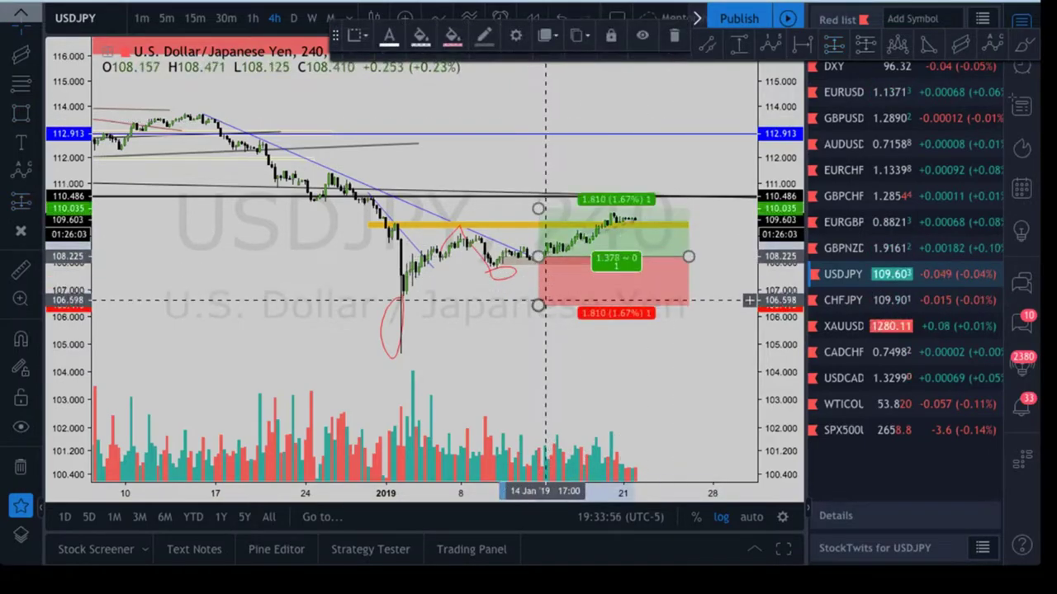
left_click_drag(545, 299, 542, 271)
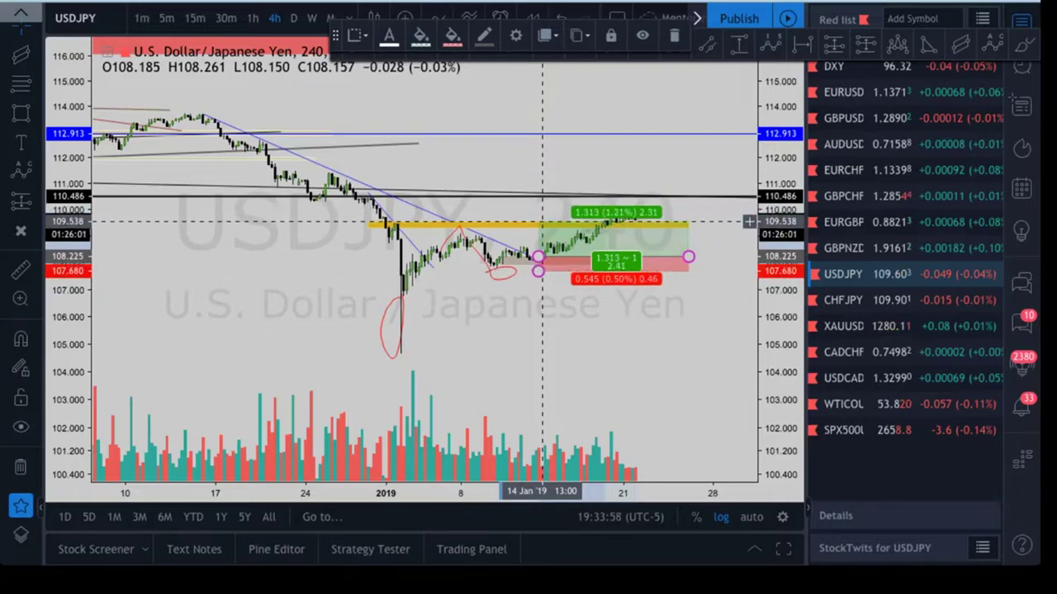
left_click(570, 175)
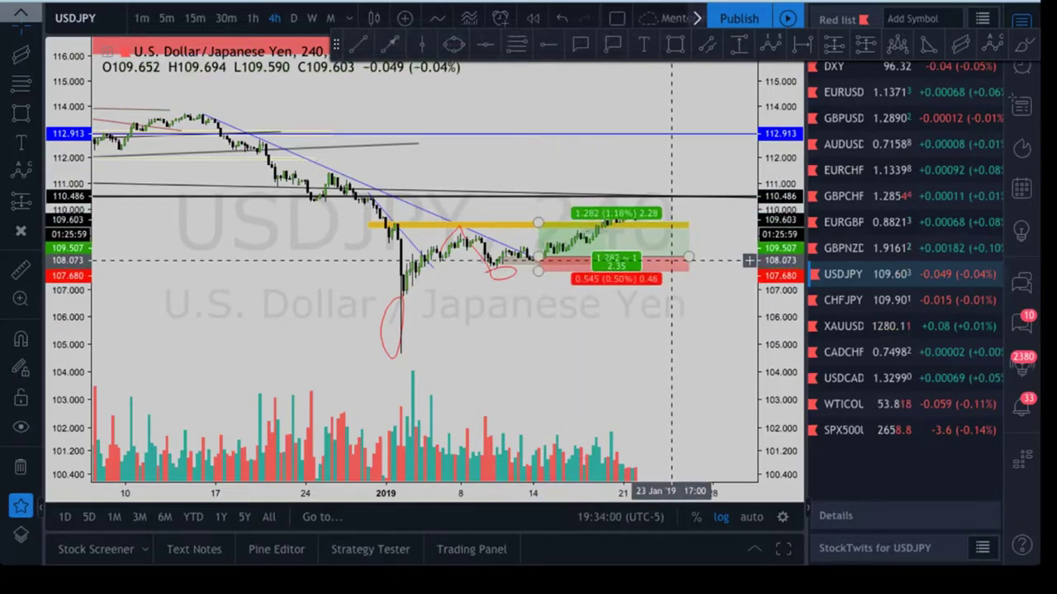
left_click(675, 245)
key("Delete")
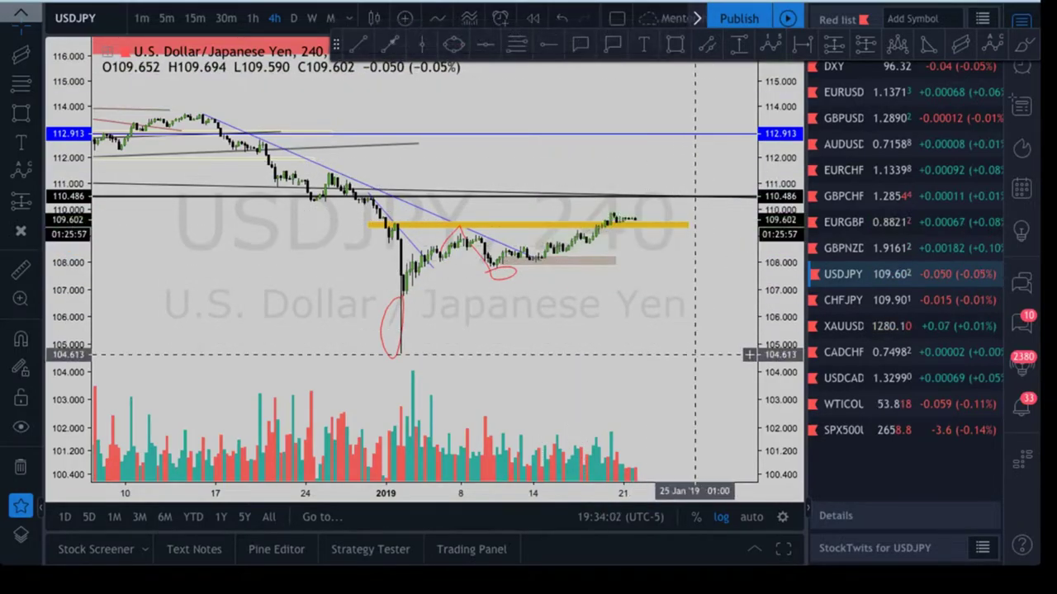
Draw a regression trend channel over the USDJPY rise from about 14 January to the latest candle
scroll(704, 353, "down", 2)
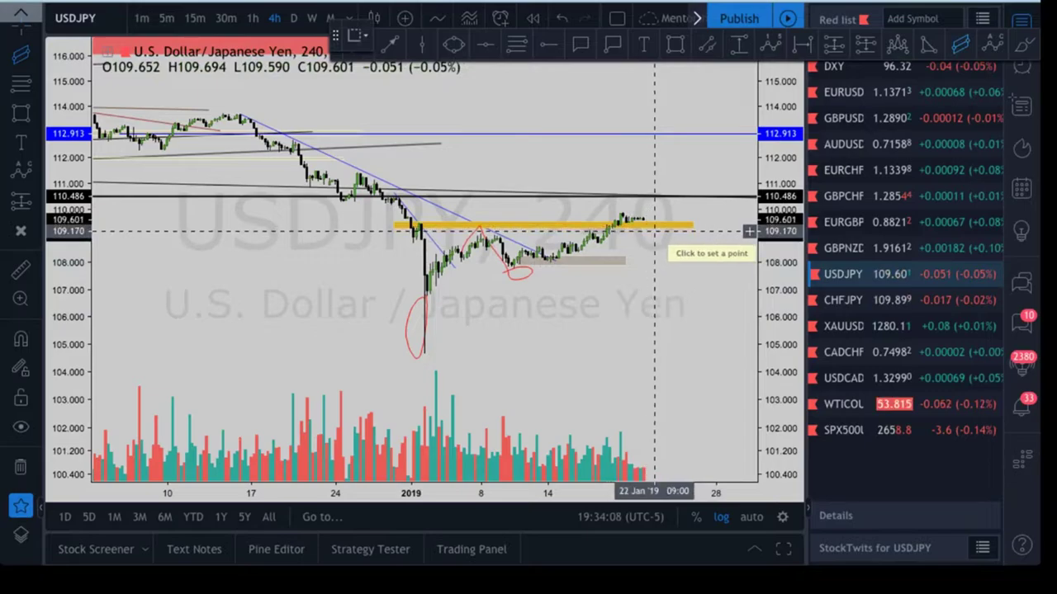
double_click(692, 224)
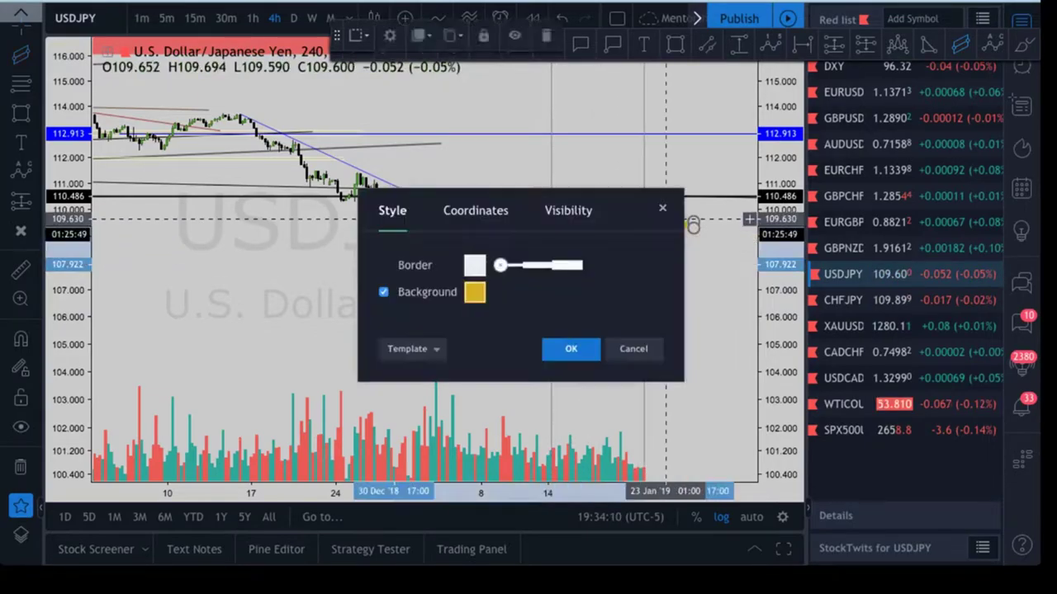
left_click(688, 270)
scroll(696, 298, "up", 4)
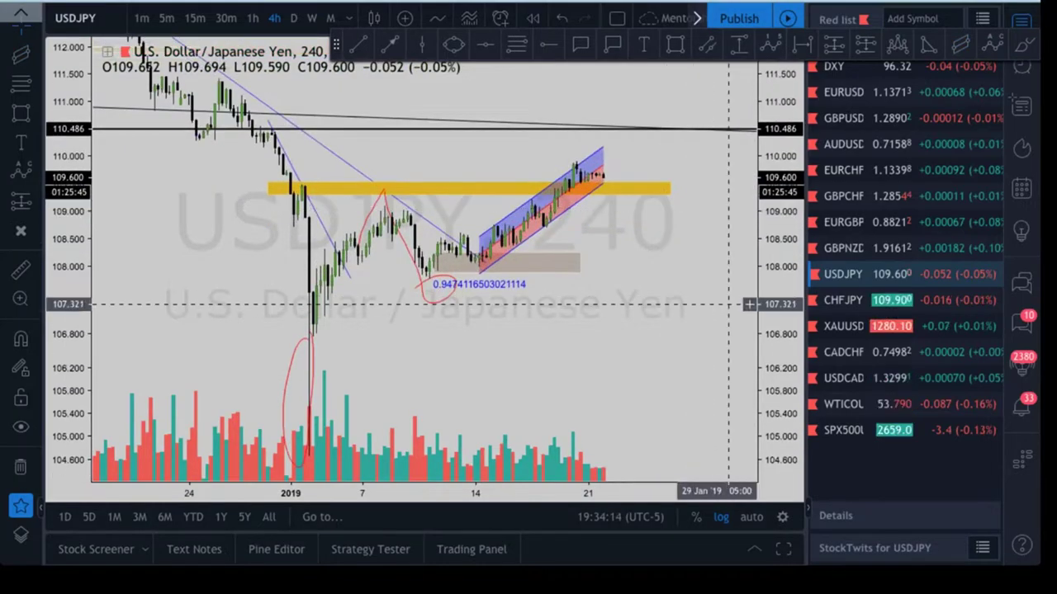
scroll(709, 310, "down", 3)
scroll(709, 312, "up", 3)
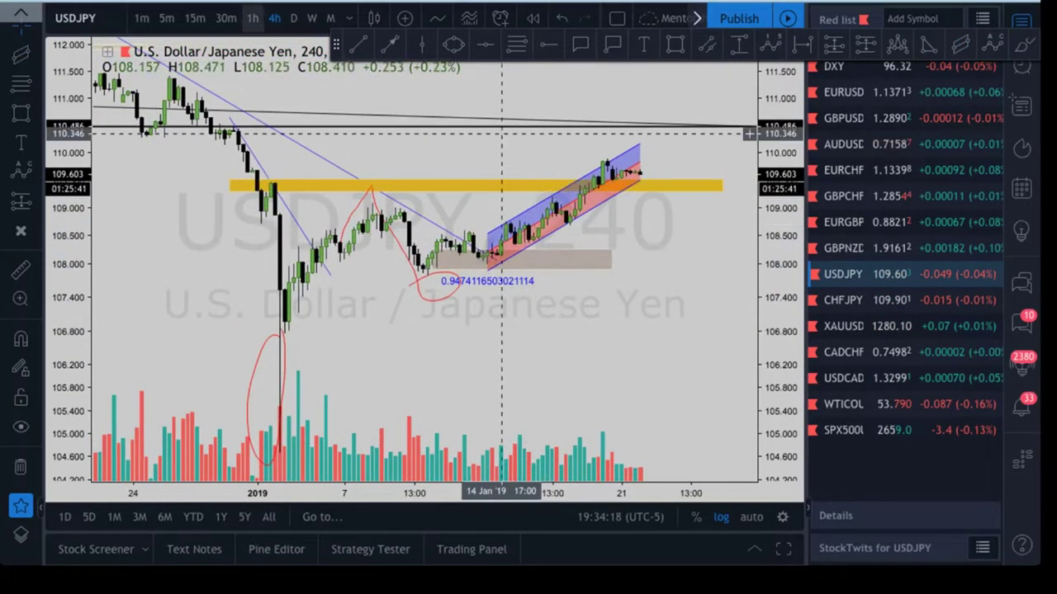
Examine the rising regression channel against the yellow zone and the January drop on the 1-hour chart
left_click(252, 18)
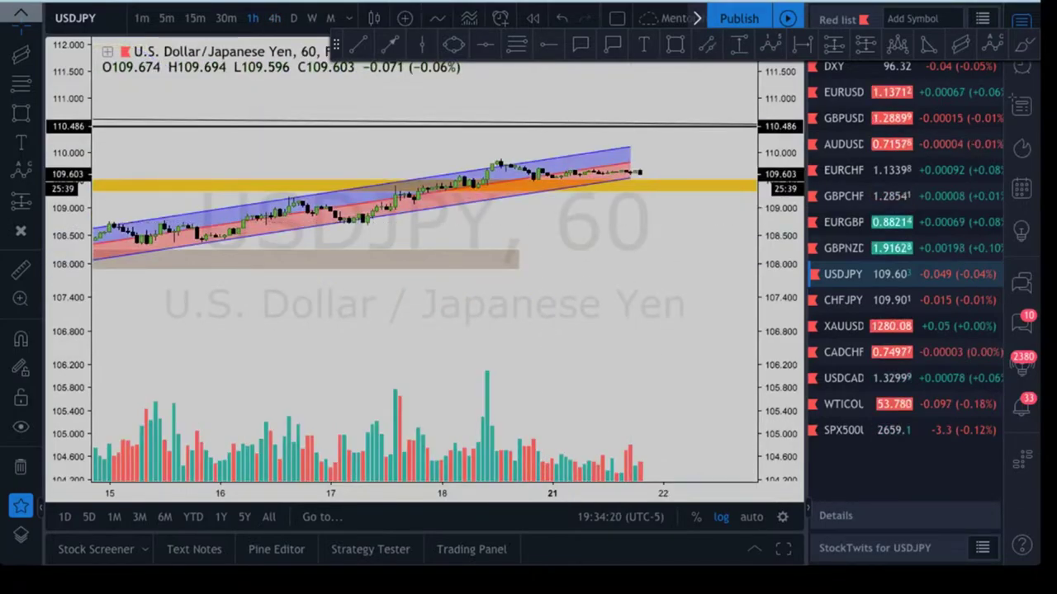
scroll(706, 160, "down", 4)
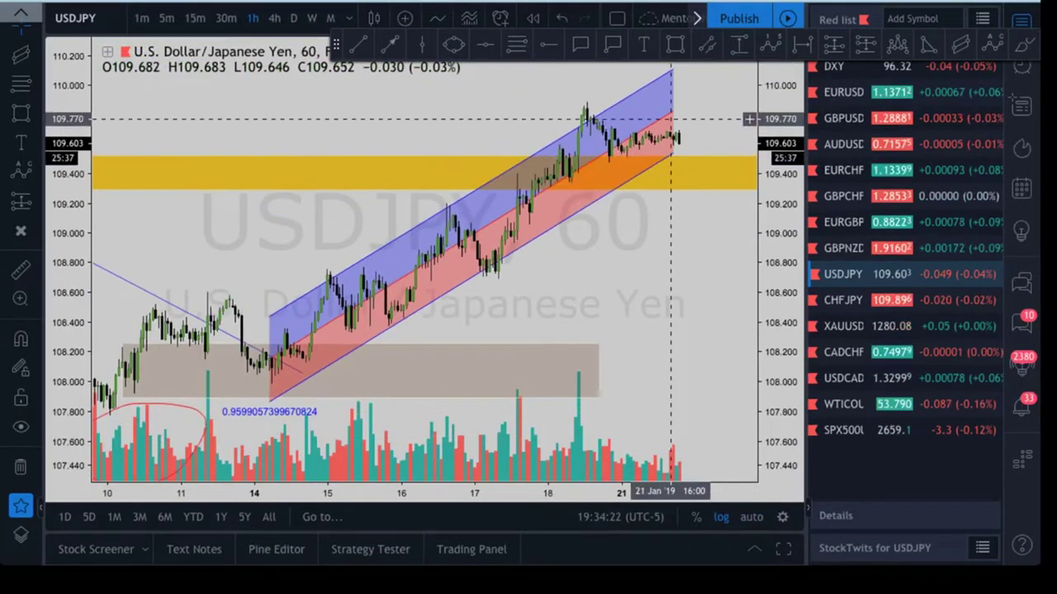
left_click_drag(675, 110, 716, 107)
left_click_drag(694, 167, 630, 153)
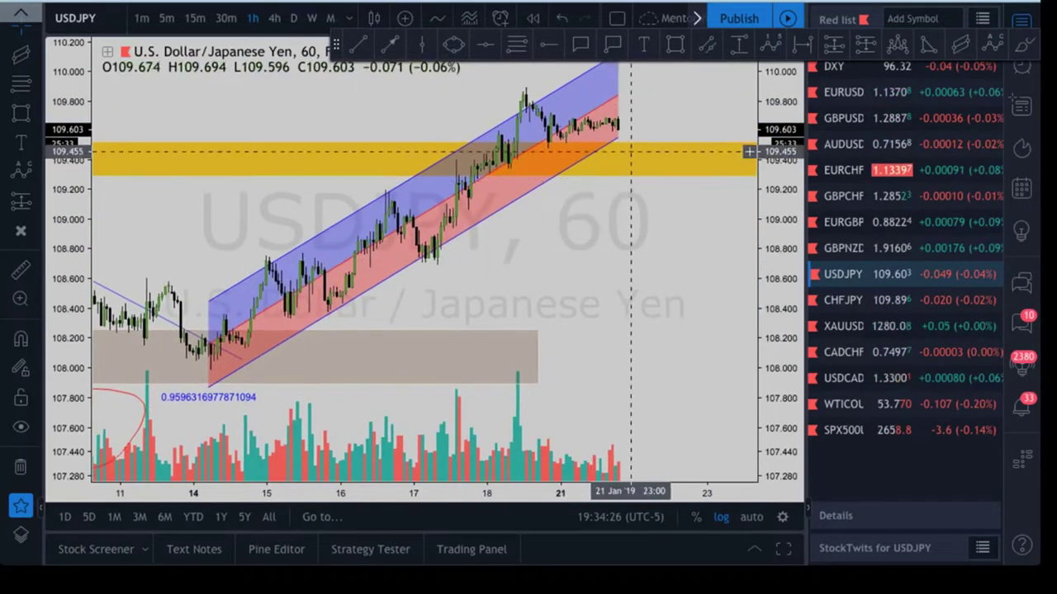
scroll(749, 145, "down", 5)
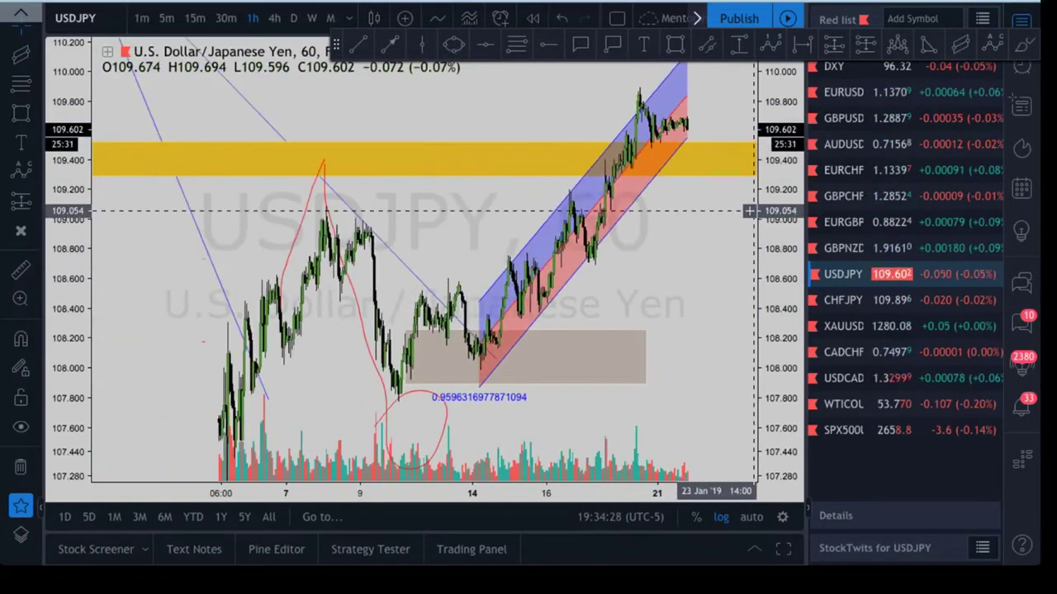
left_click_drag(779, 161, 779, 332)
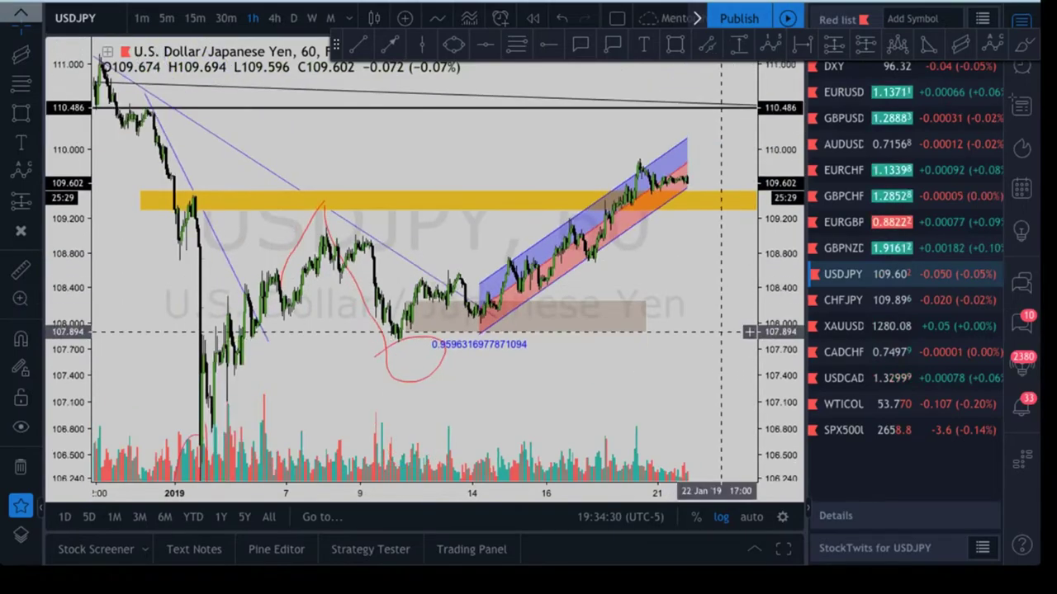
left_click_drag(721, 188, 718, 151)
Draw a thin zone just below the yellow one, between 109.031 and 109.125, from 6 January to 24 January
left_click(676, 45)
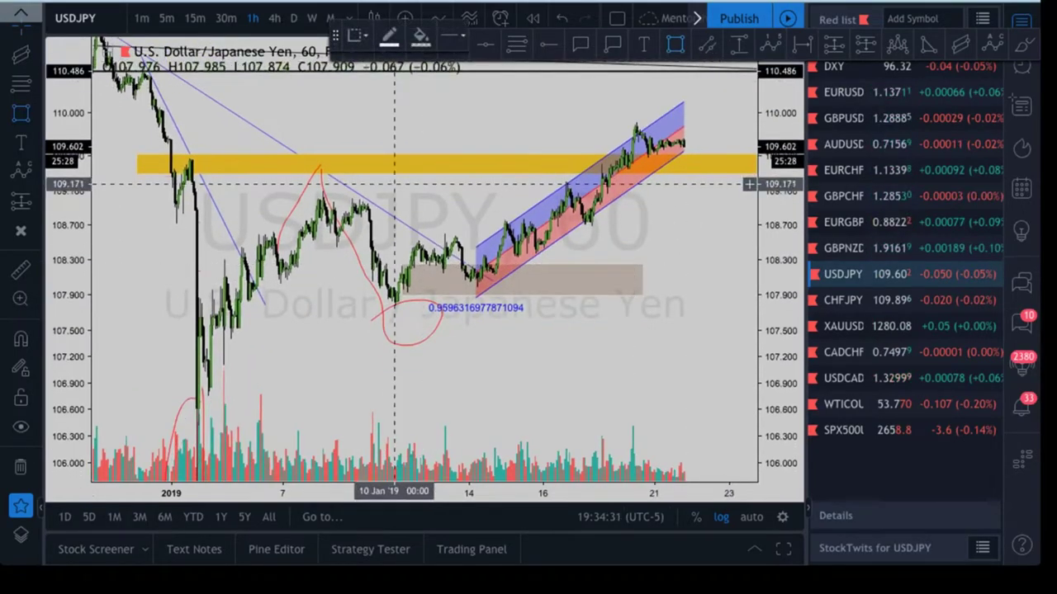
left_click(272, 198)
left_click(750, 184)
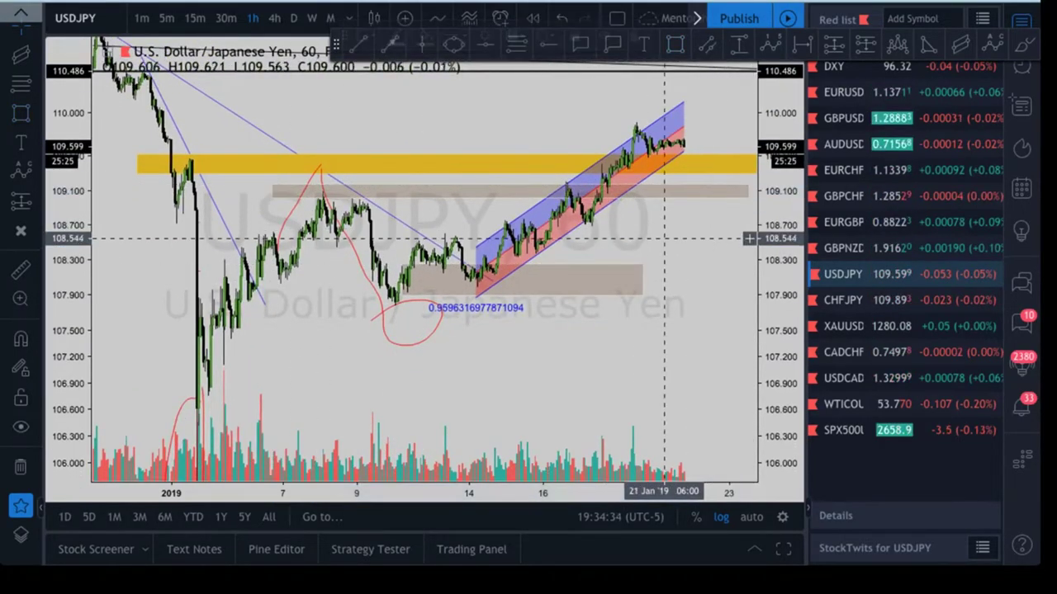
left_click_drag(664, 238, 576, 230)
left_click_drag(660, 176, 694, 182)
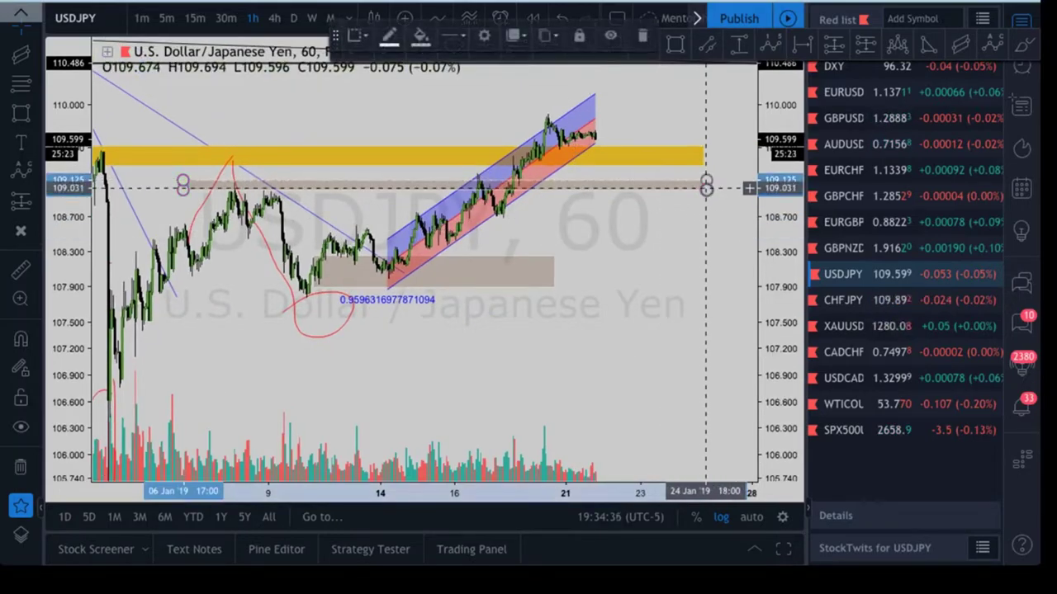
left_click(599, 227)
Extend the regression channel's start back to the sharp drop on 2 January, keeping its end at the latest candle
scroll(582, 316, "up", 3)
scroll(585, 316, "down", 4)
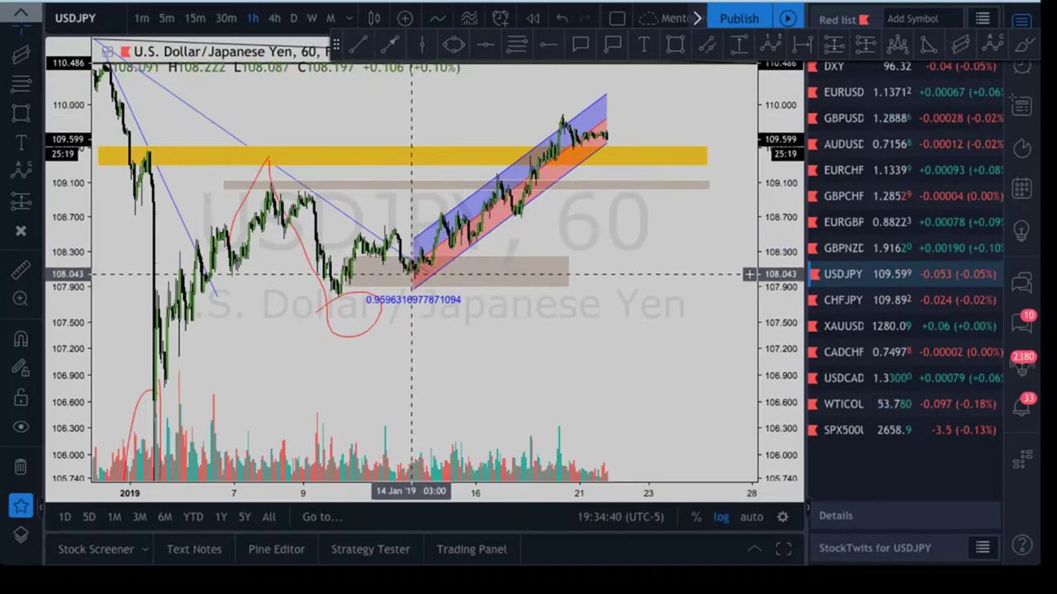
left_click(438, 245)
left_click_drag(415, 264, 402, 271)
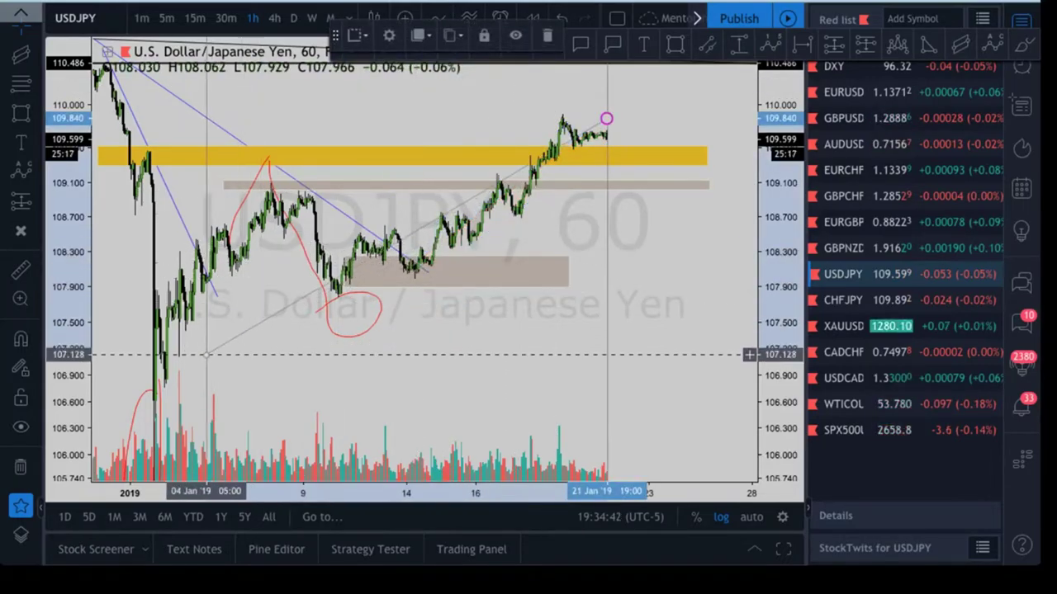
key("ctrl+z")
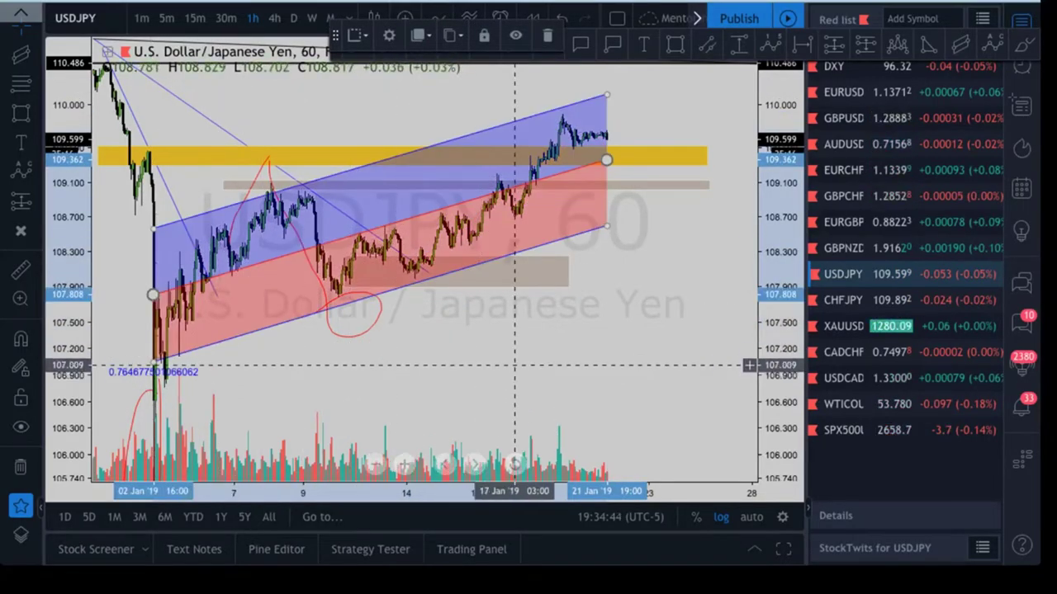
left_click_drag(780, 95, 737, 308)
left_click_drag(562, 217, 577, 212)
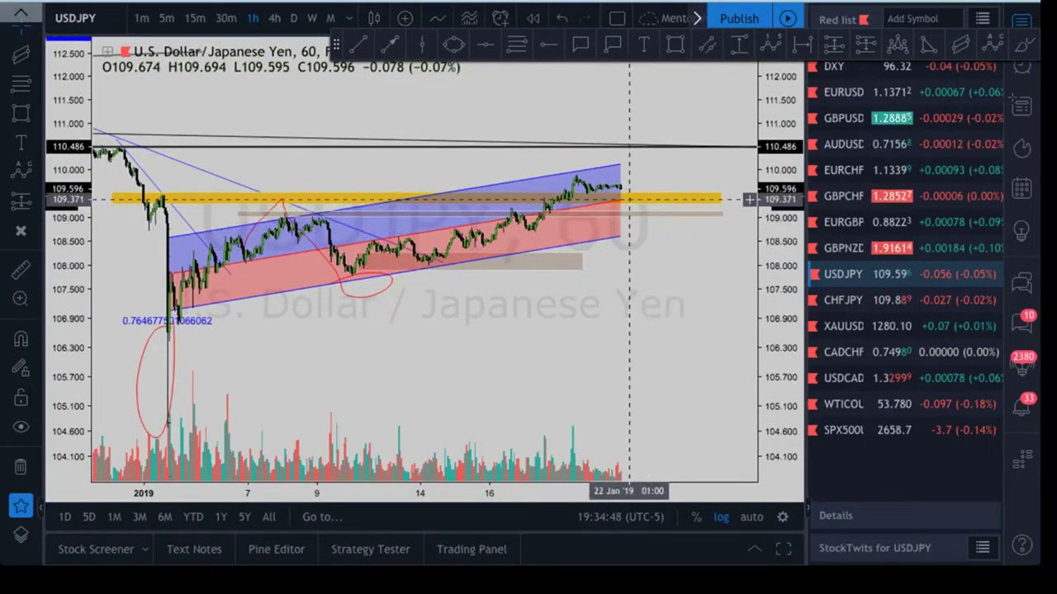
left_click(165, 274)
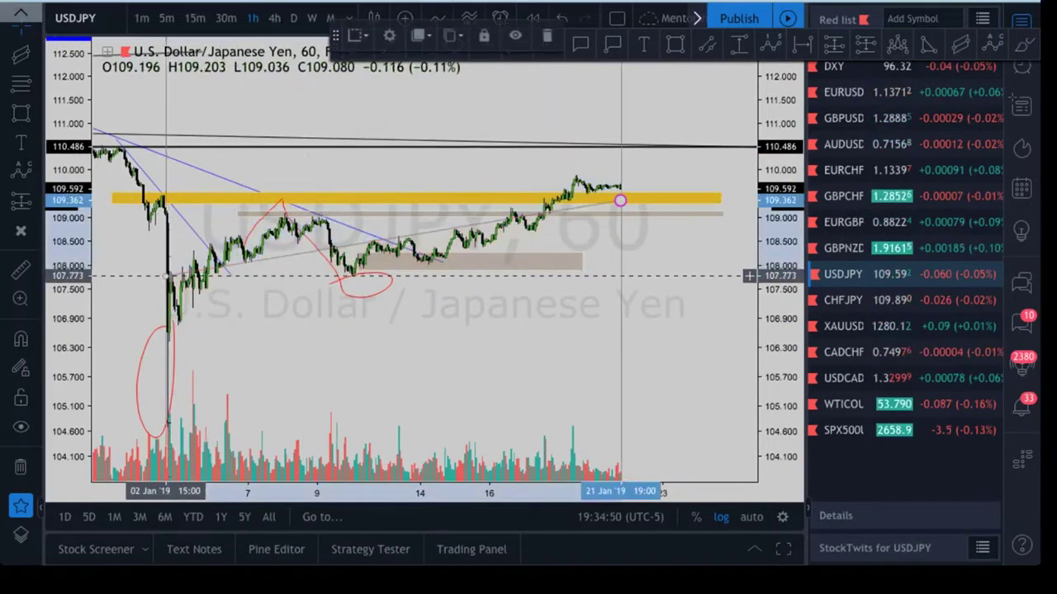
key("Delete")
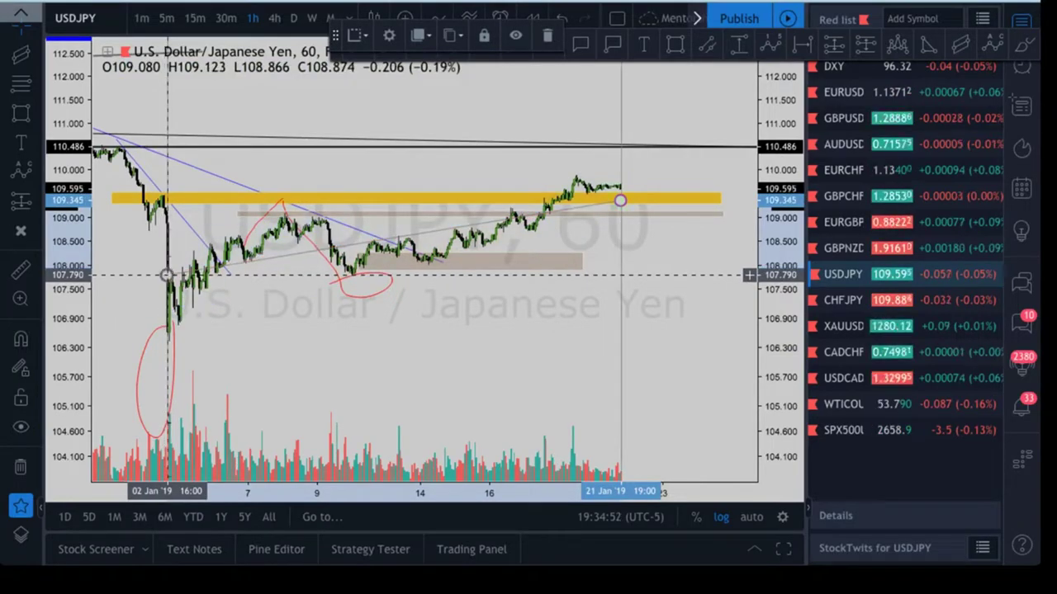
key("ctrl+z")
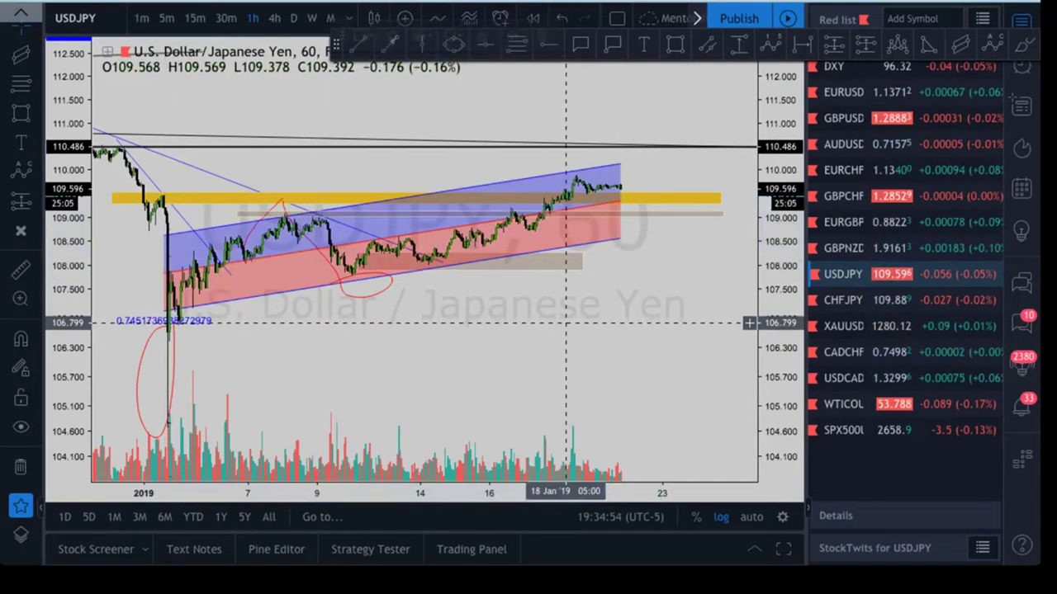
Draw an upward arrow from the yellow zone at about 109.422 to just below the 110.486 level
left_click(624, 189)
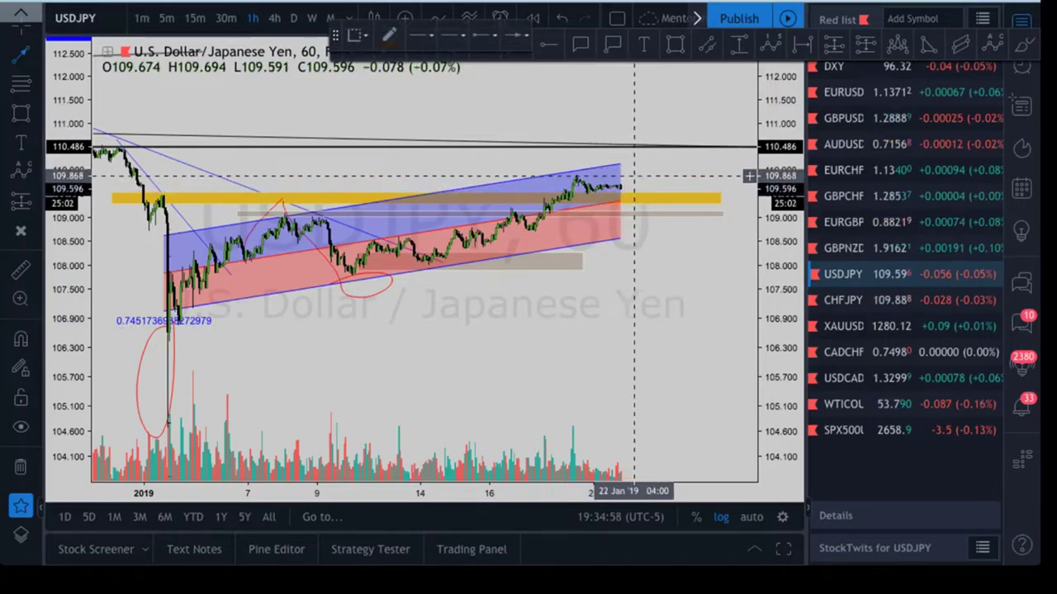
double_click(636, 161)
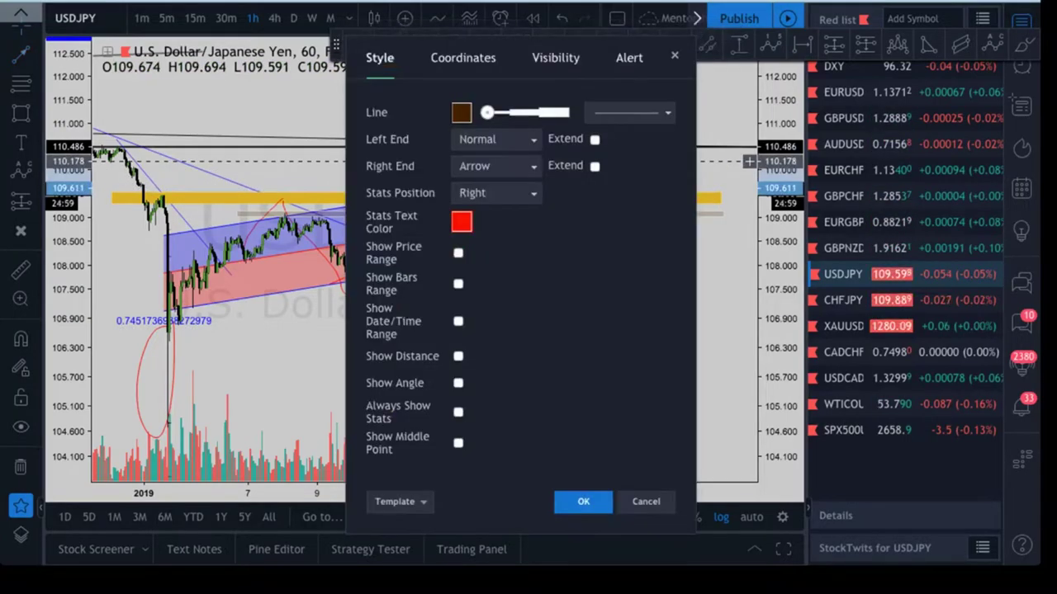
key("Escape")
left_click_drag(632, 179, 629, 186)
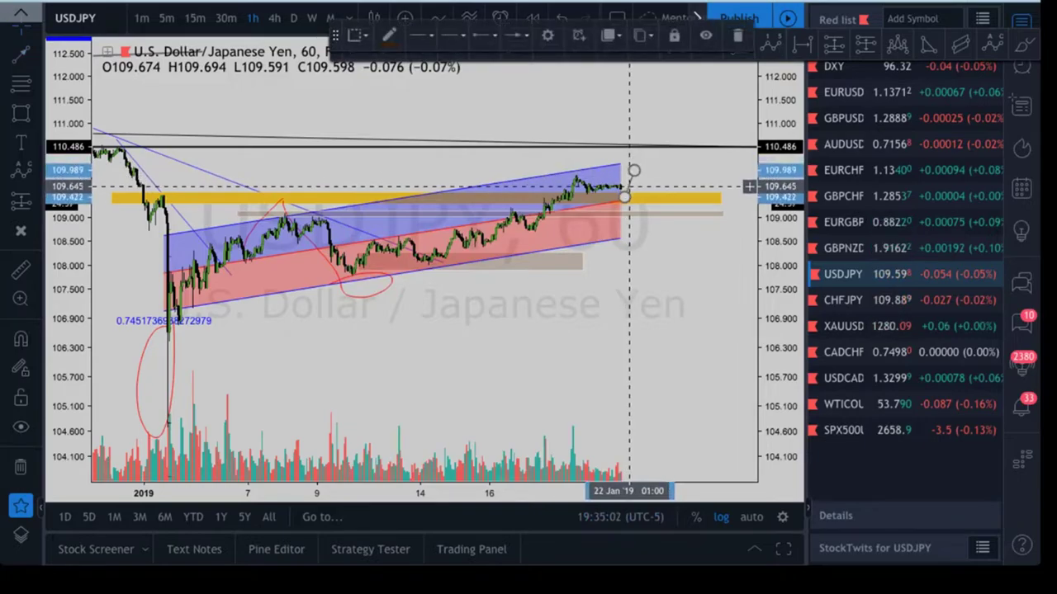
left_click(654, 157)
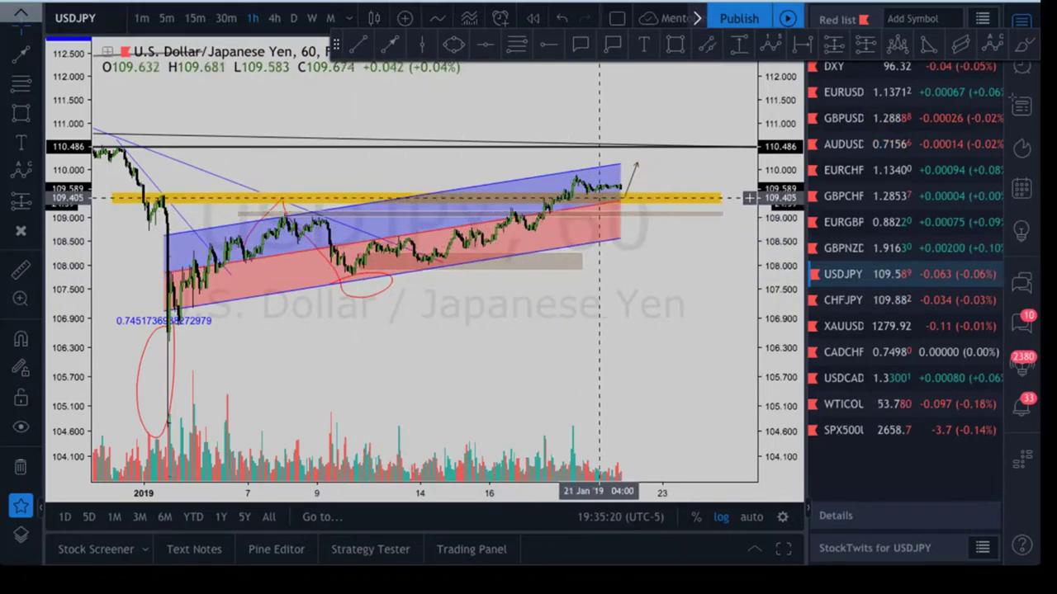
left_click_drag(637, 346, 632, 345)
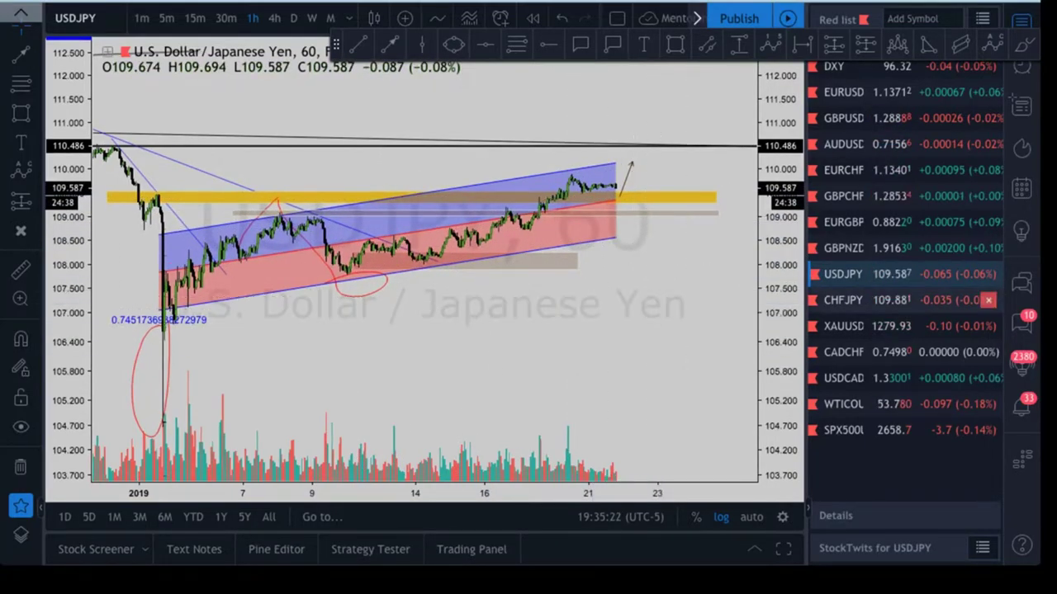
Open the CHFJPY 1-hour chart and delete the long position drawn from 109.830
left_click(850, 299)
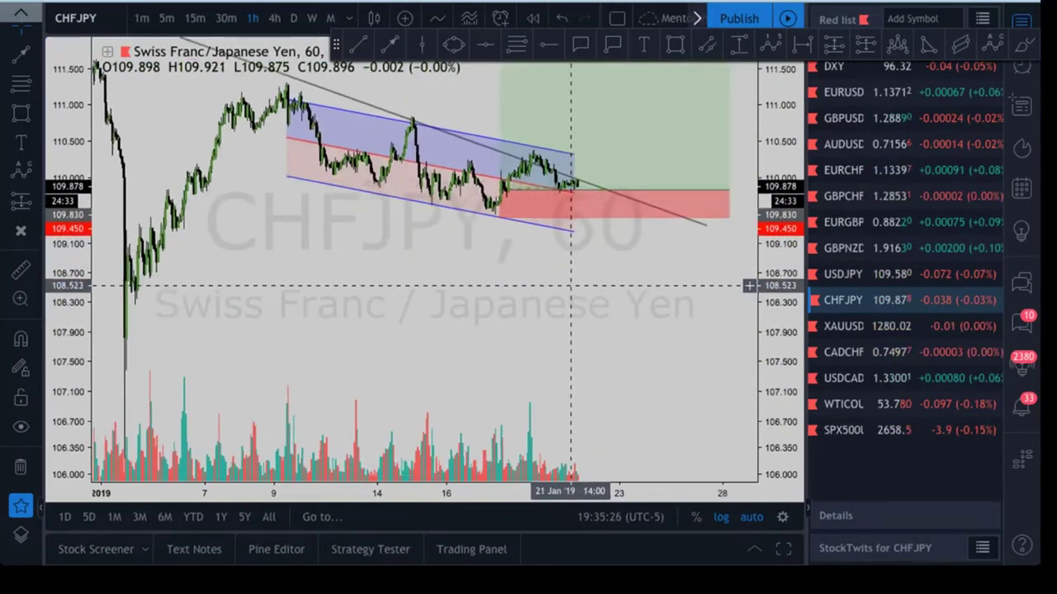
left_click_drag(570, 285, 493, 281)
left_click_drag(651, 346, 450, 334)
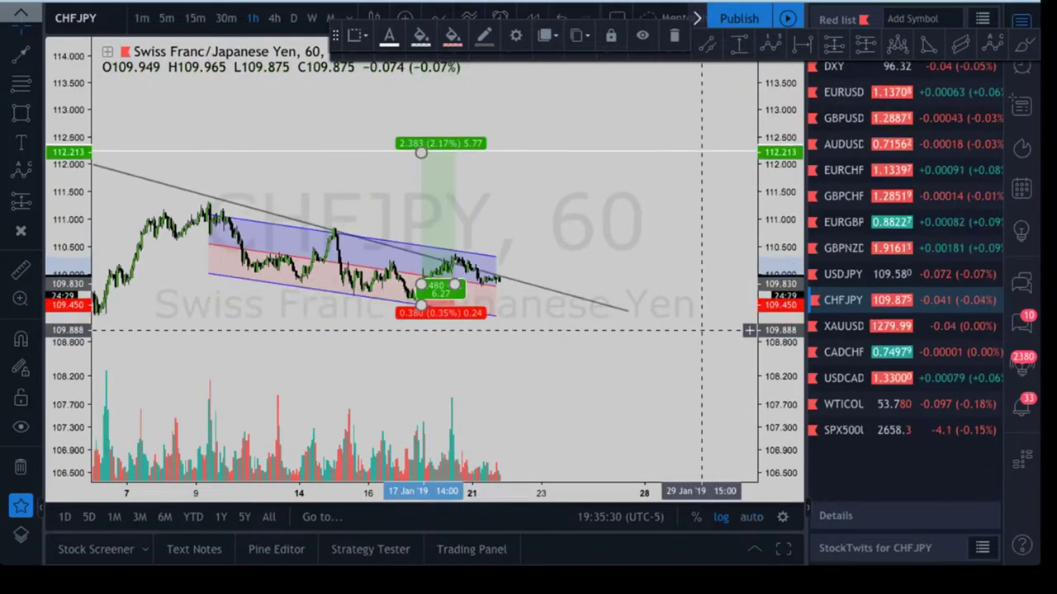
left_click_drag(421, 152, 418, 256)
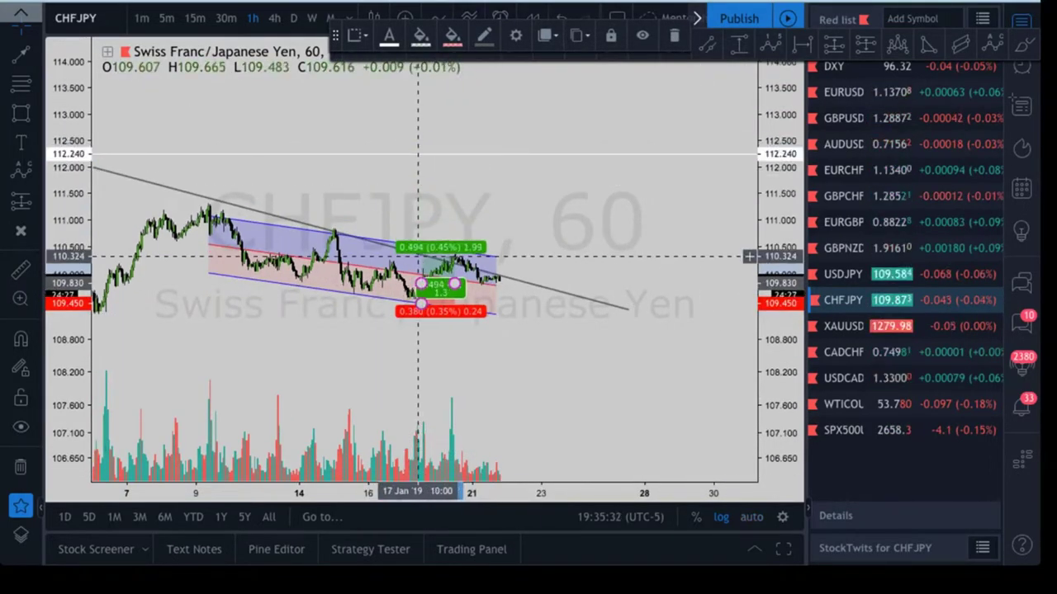
left_click(674, 36)
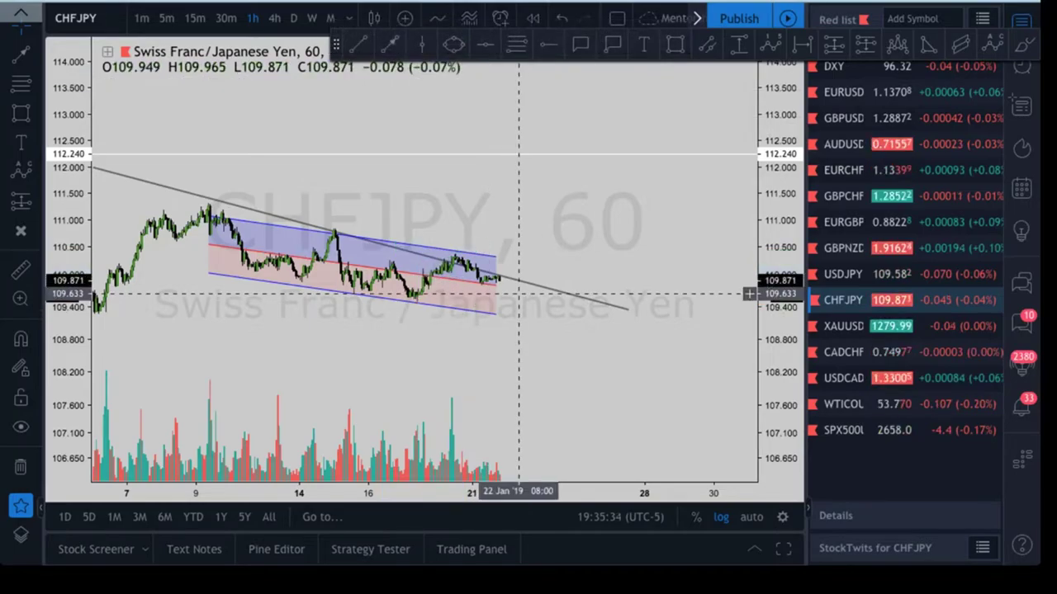
Examine the CHFJPY price action on the 1-hour, daily and weekly charts, returning to the daily chart
left_click_drag(507, 228, 624, 203)
scroll(632, 212, "up", 2)
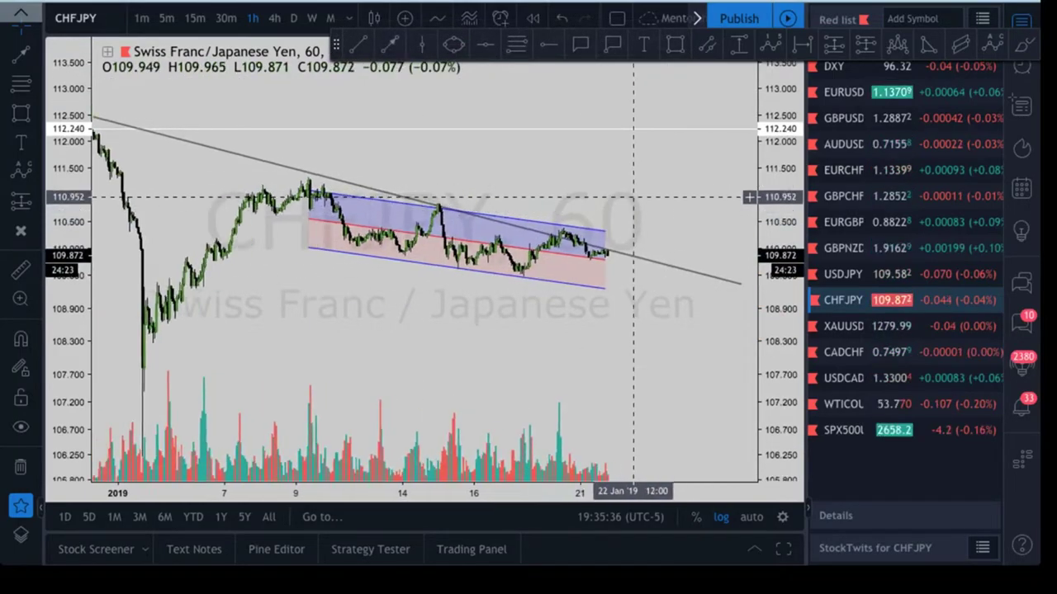
left_click(293, 18)
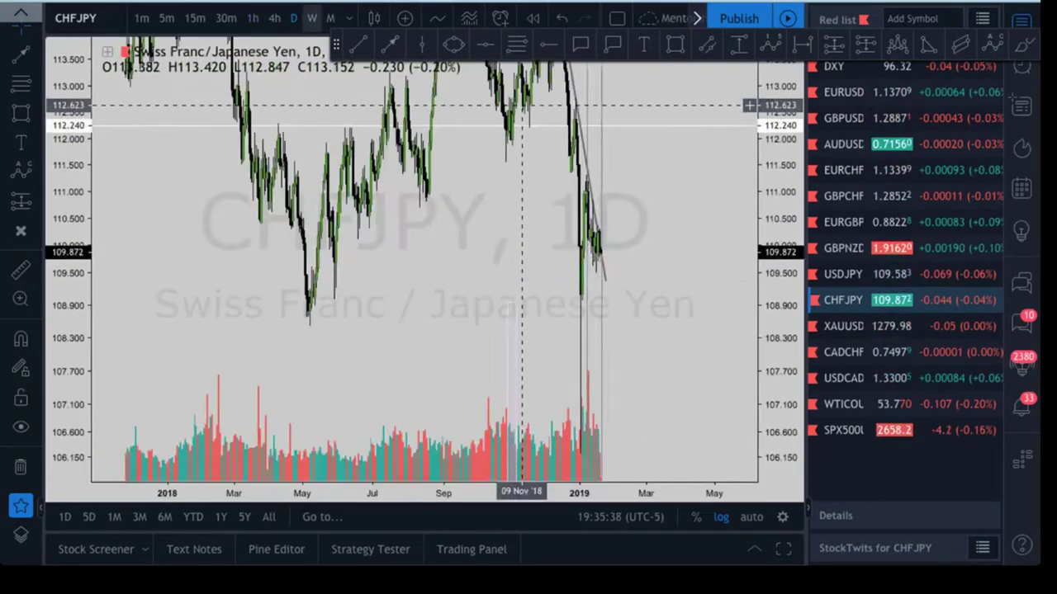
left_click(312, 18)
left_click(293, 18)
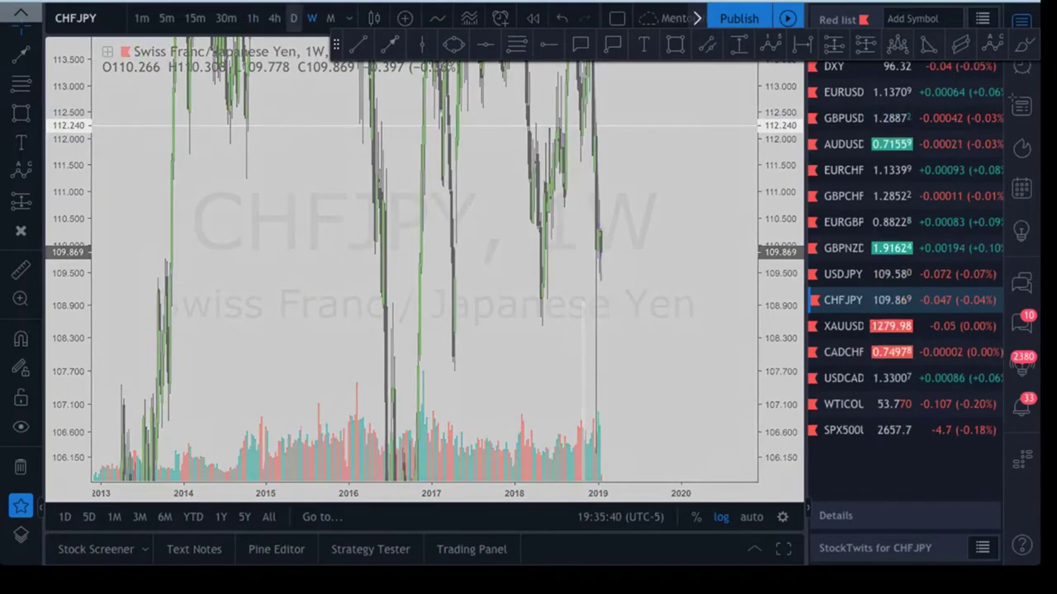
left_click_drag(780, 149, 780, 310)
scroll(721, 310, "down", 1)
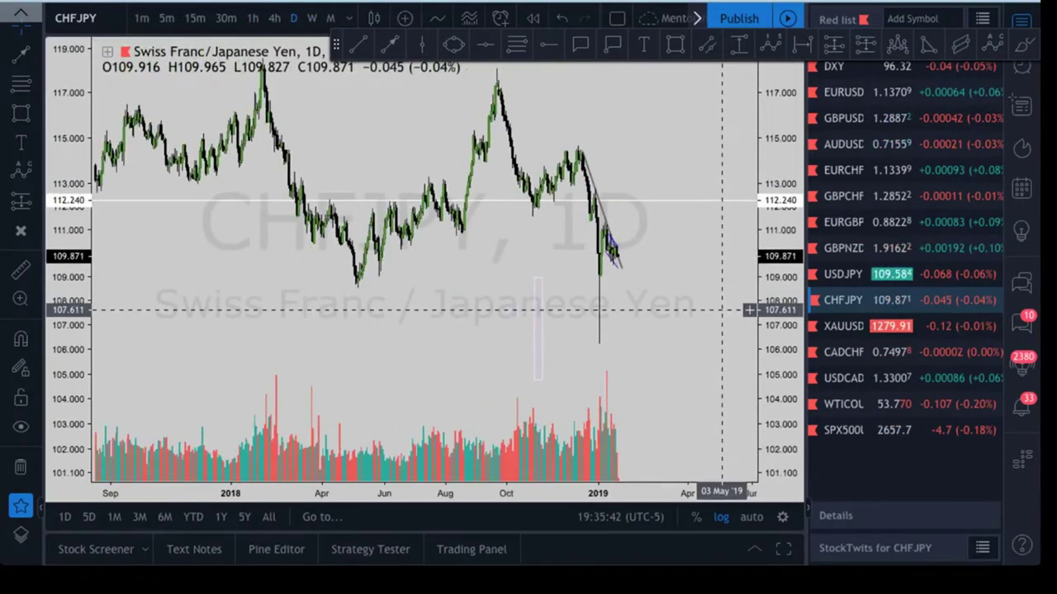
scroll(679, 361, "up", 2)
scroll(678, 361, "up", 2)
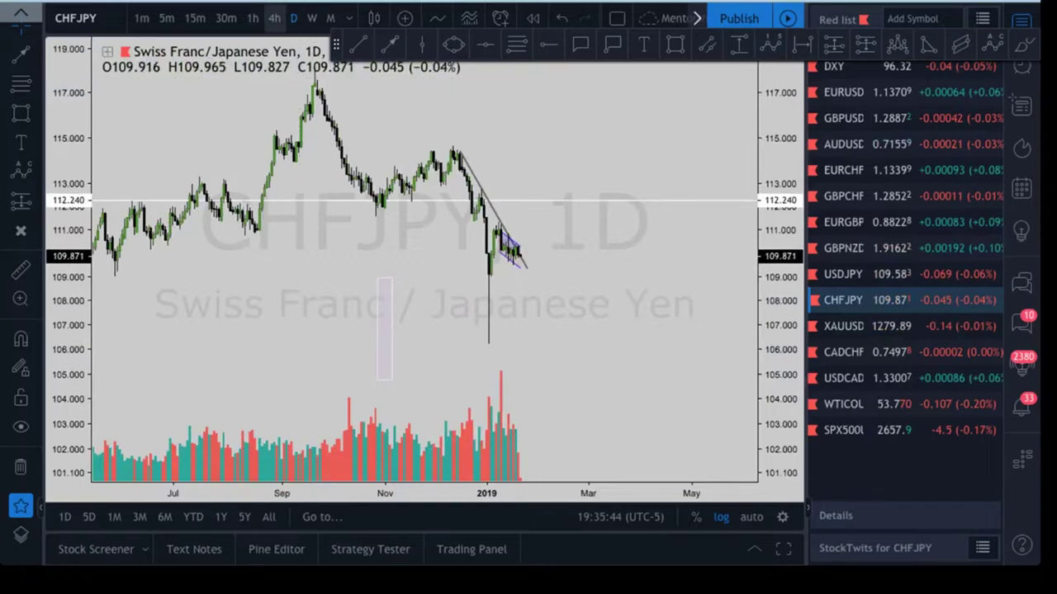
Switch the CHFJPY chart to the 4-hour timeframe and fit the decline since December in view
left_click(274, 18)
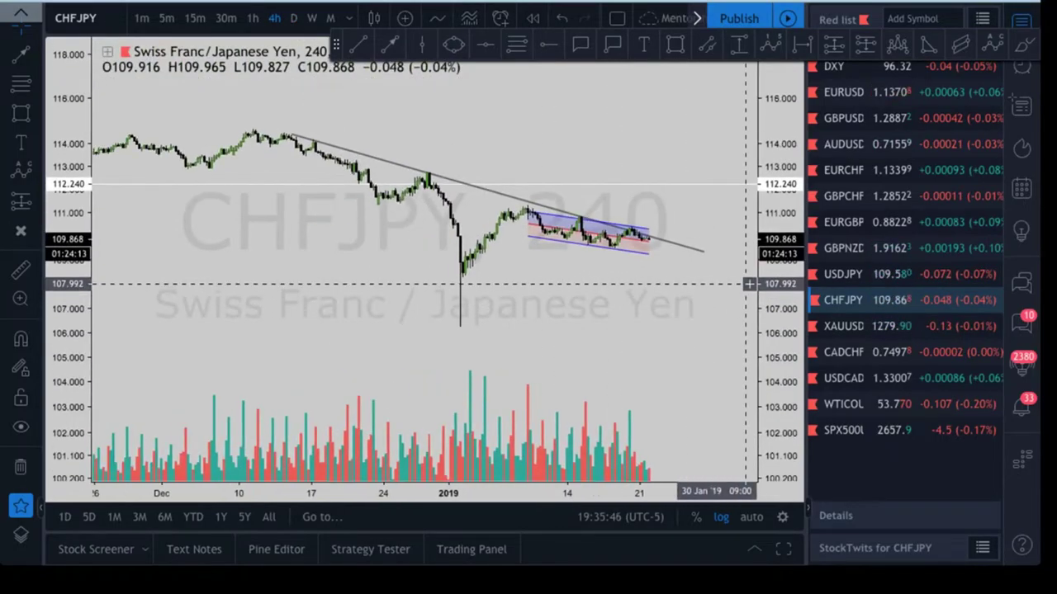
left_click_drag(780, 285, 780, 219)
left_click_drag(693, 300, 663, 304)
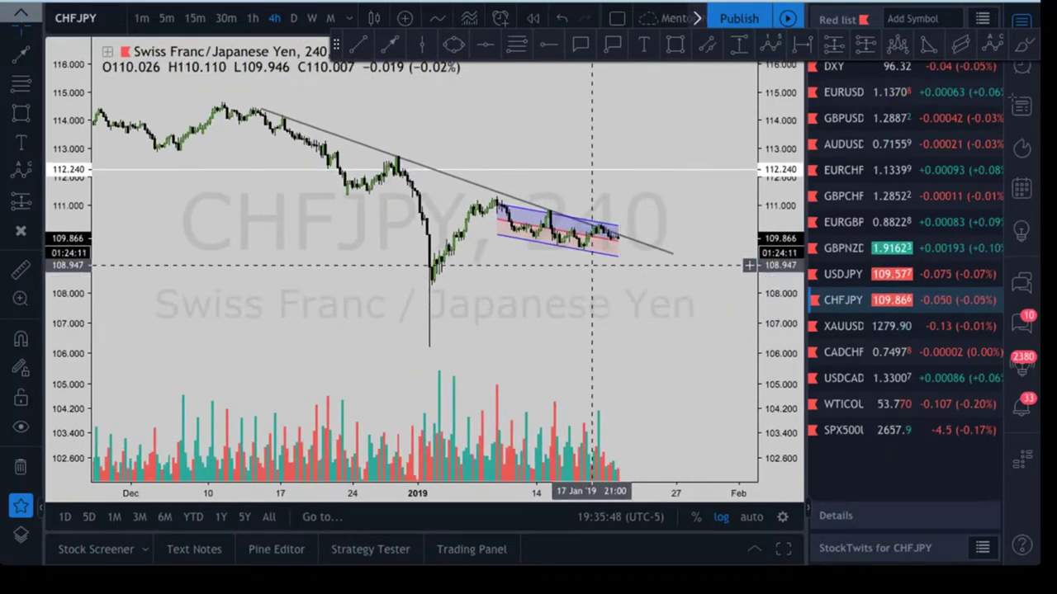
left_click(558, 229)
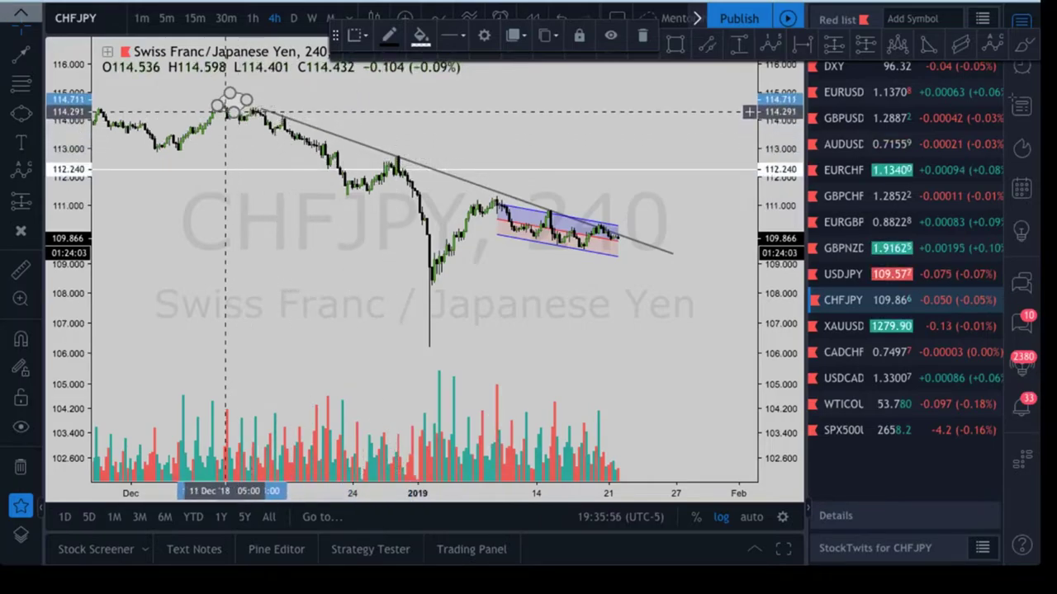
left_click_drag(597, 237, 642, 206)
left_click(643, 35)
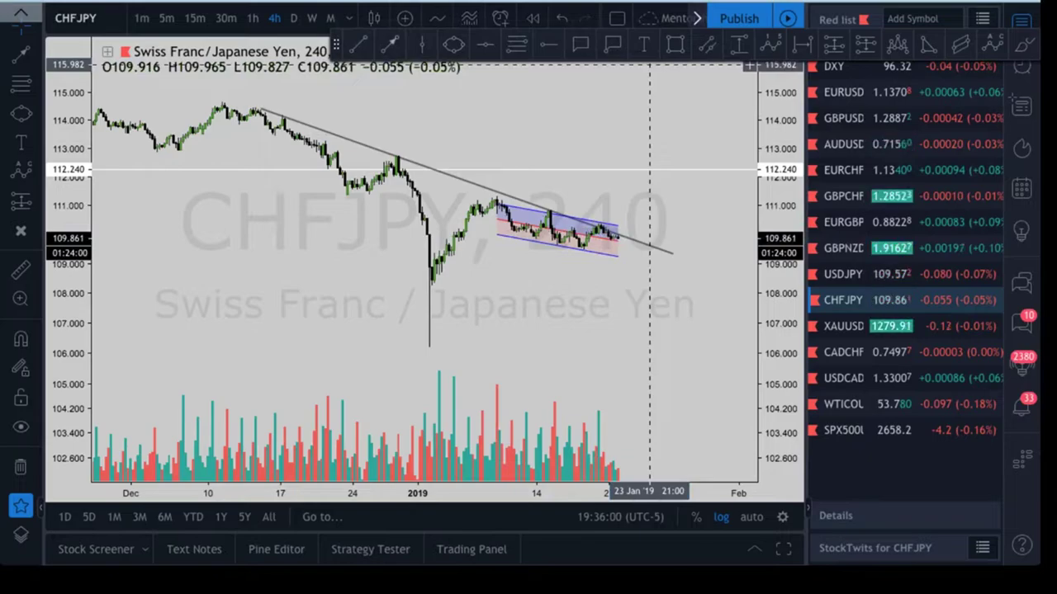
Draw an arrow up from about 109.600 to 110.520 after the latest candle, and a second one back down to the trend line
left_click(591, 239)
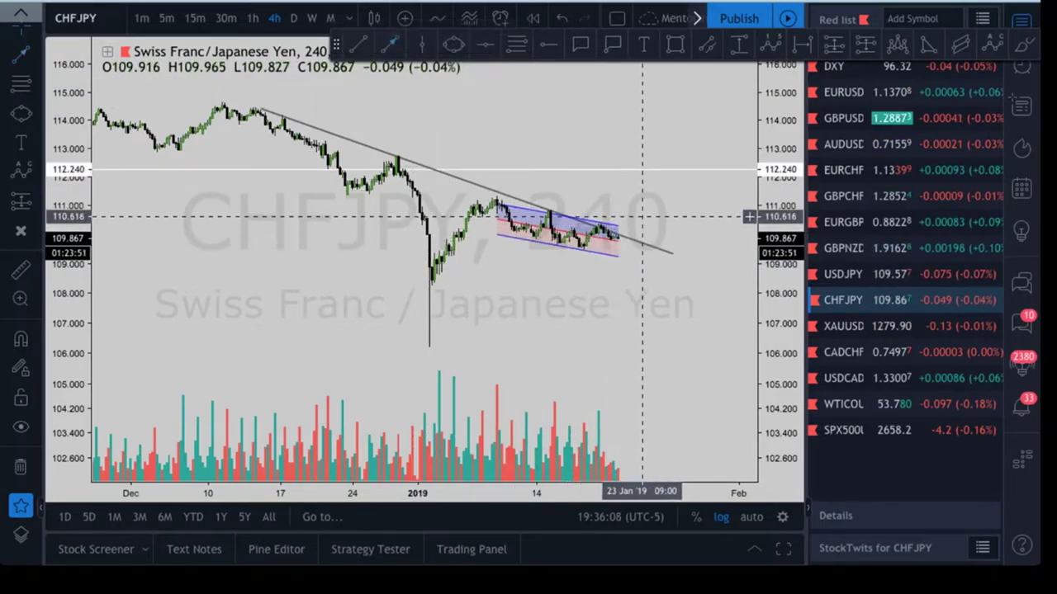
scroll(642, 189, "up", 2)
scroll(702, 307, "up", 2)
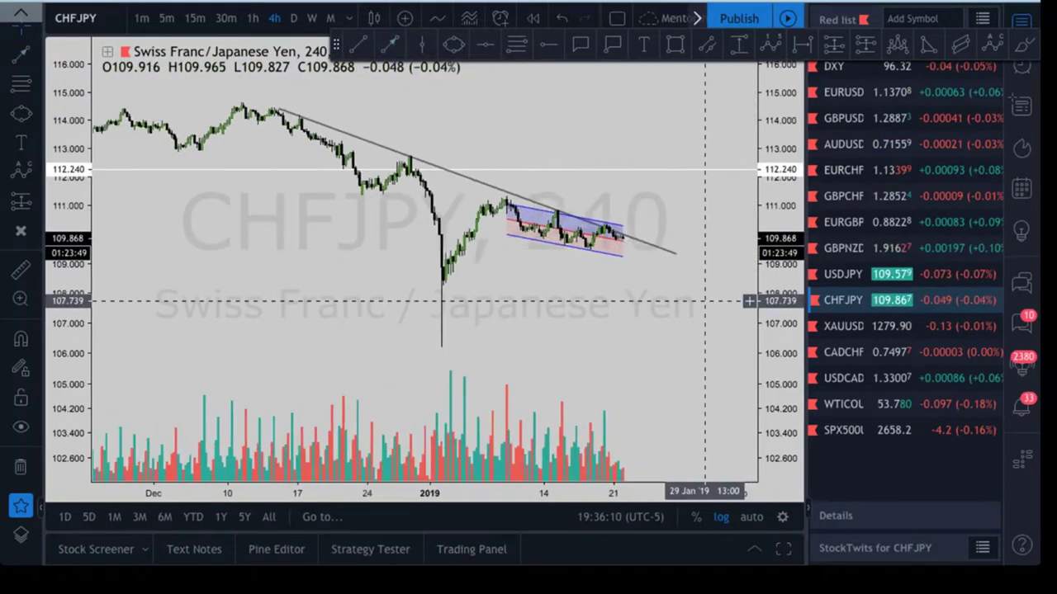
scroll(702, 307, "up", 1)
left_click_drag(715, 224, 687, 314)
left_click_drag(556, 359, 580, 354)
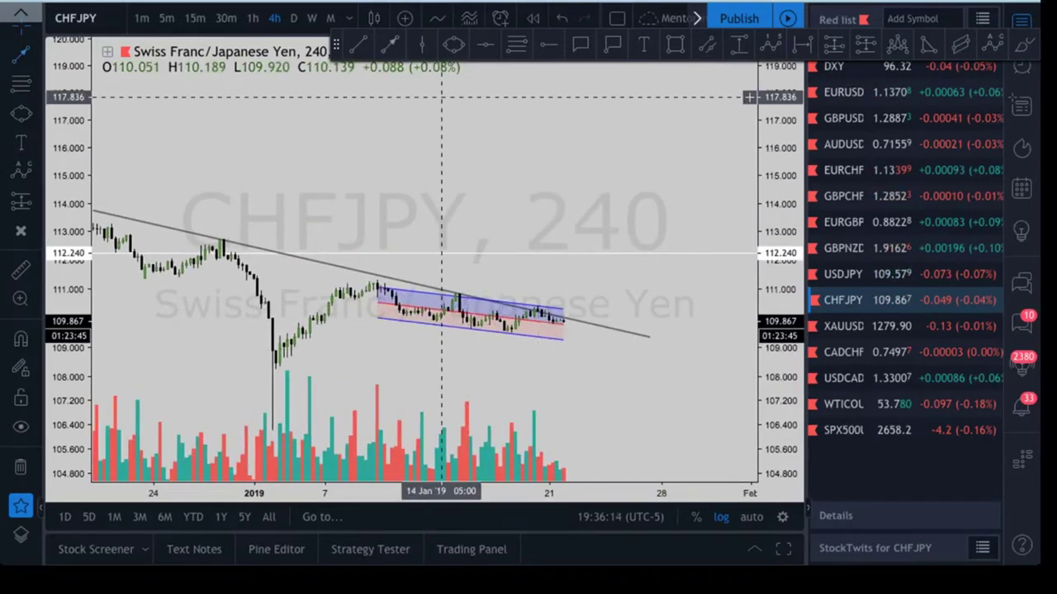
left_click(390, 45)
double_click(589, 305)
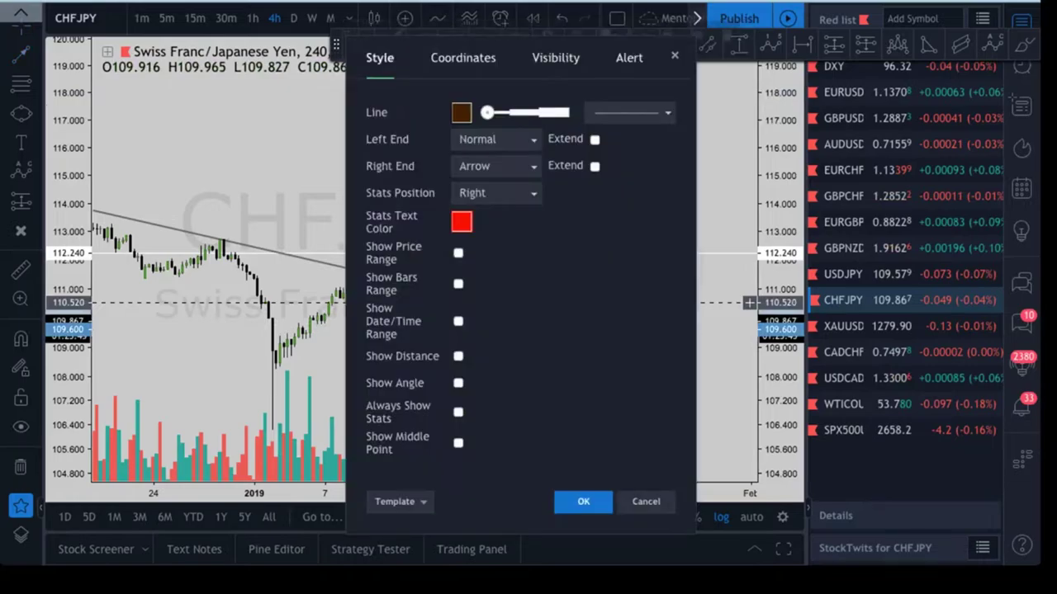
left_click(336, 179)
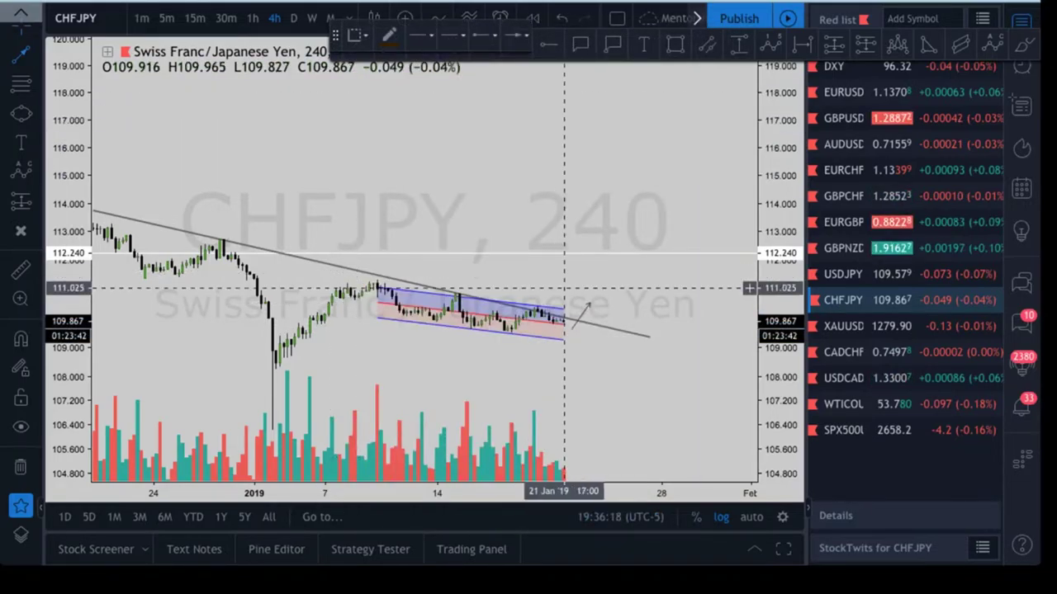
left_click(587, 308)
left_click(624, 293)
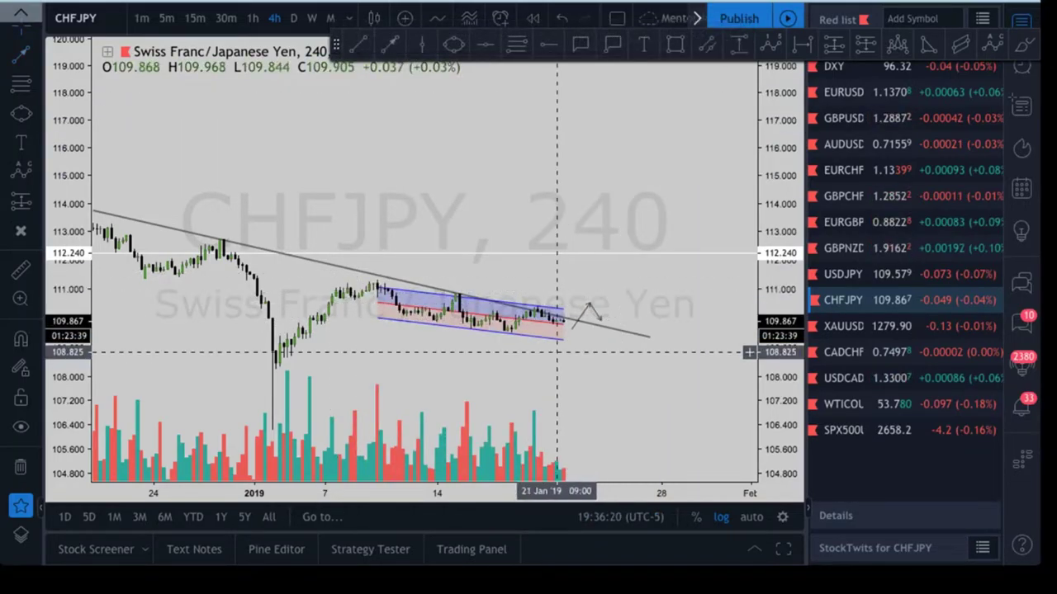
Draw a third arrow from the second one's tip at about 109.906 up to about 111.448 on 24 January
left_click(390, 45)
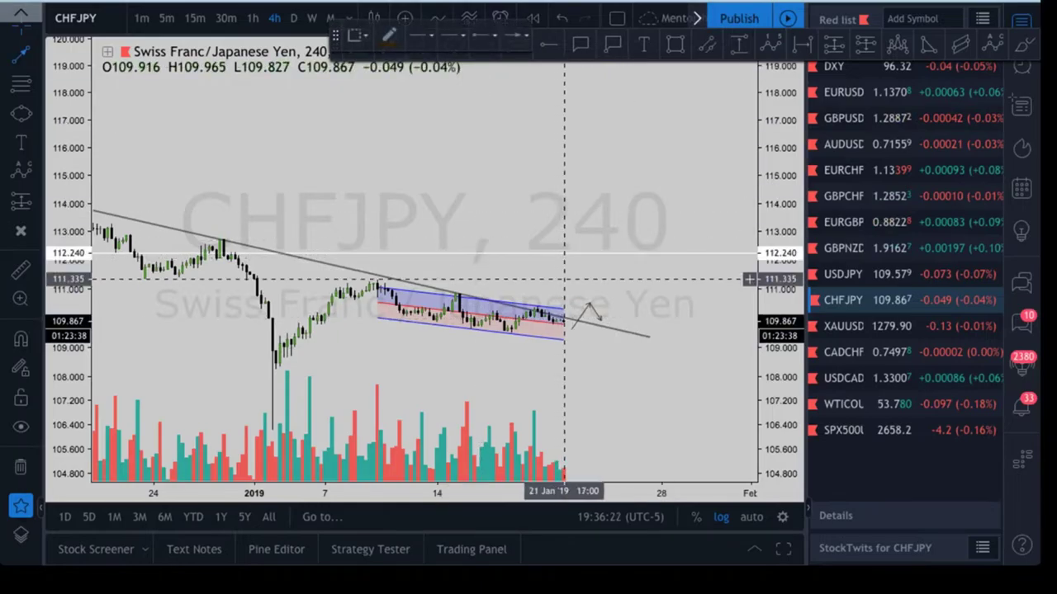
left_click(601, 320)
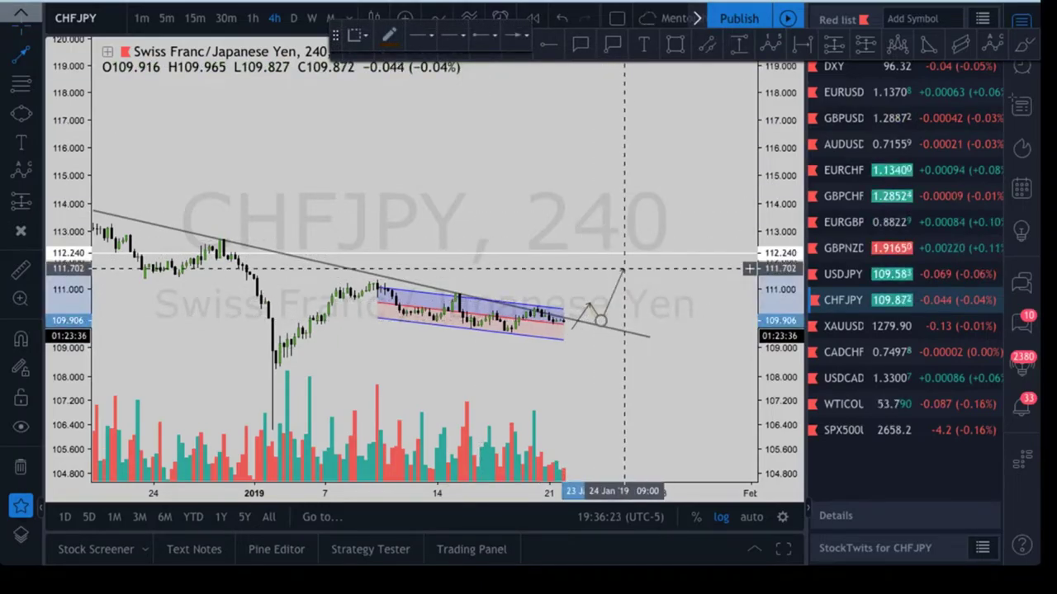
double_click(624, 268)
left_click(334, 199)
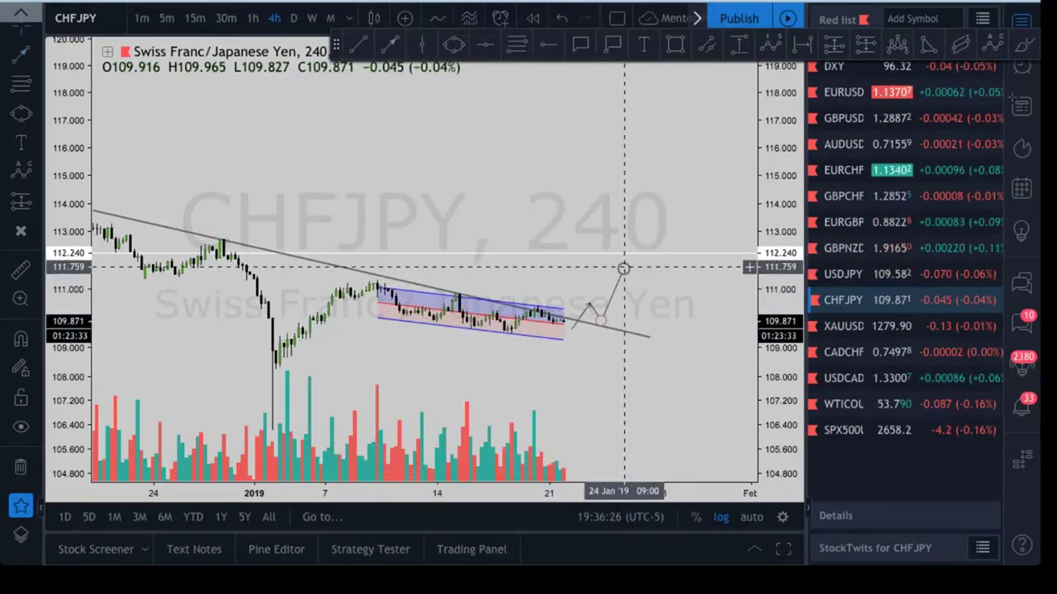
left_click_drag(624, 268, 629, 282)
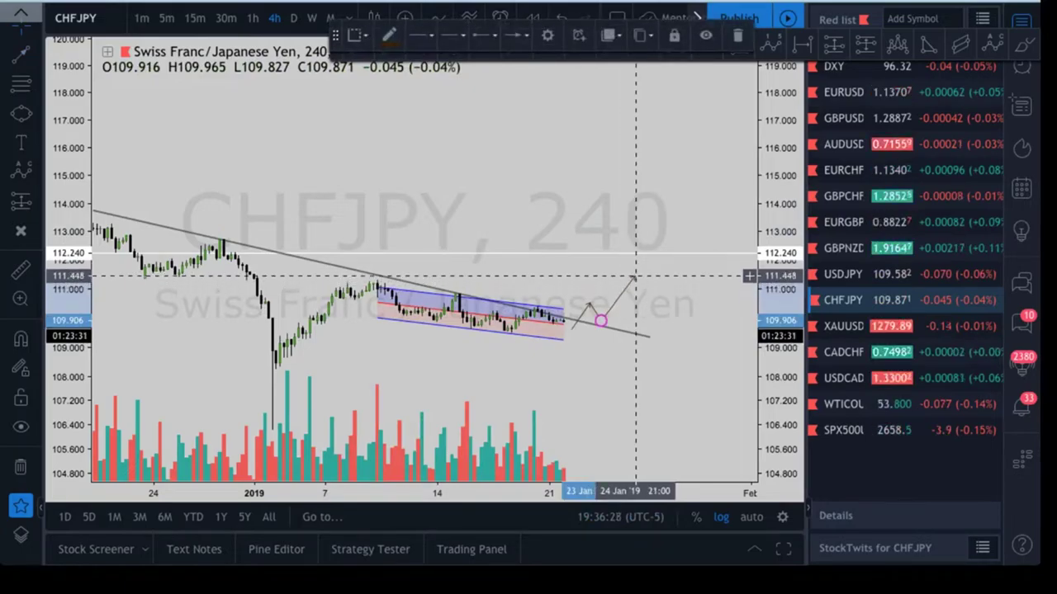
left_click(636, 275)
scroll(635, 275, "down", 5)
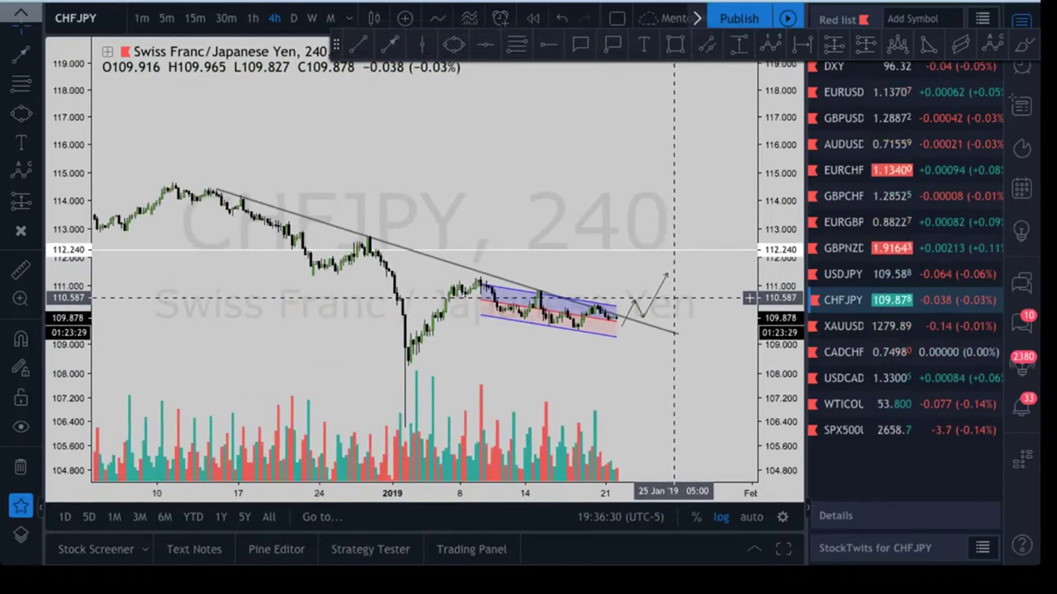
scroll(673, 297, "down", 2)
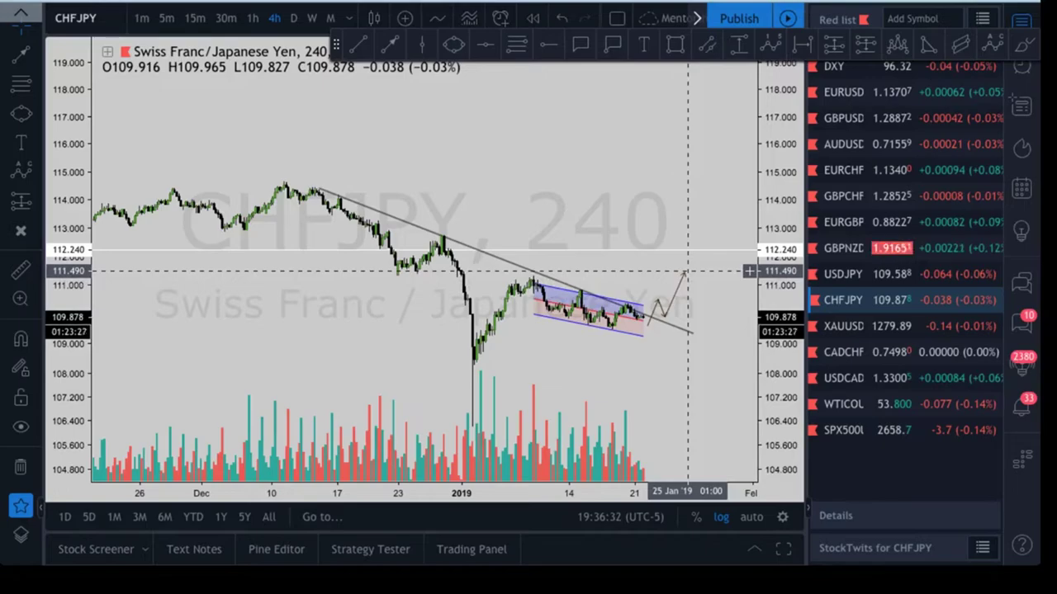
Open the XAUUSD 4-hour chart, compress its price scale and undo the accidental move of the thin trend line
left_click(875, 326)
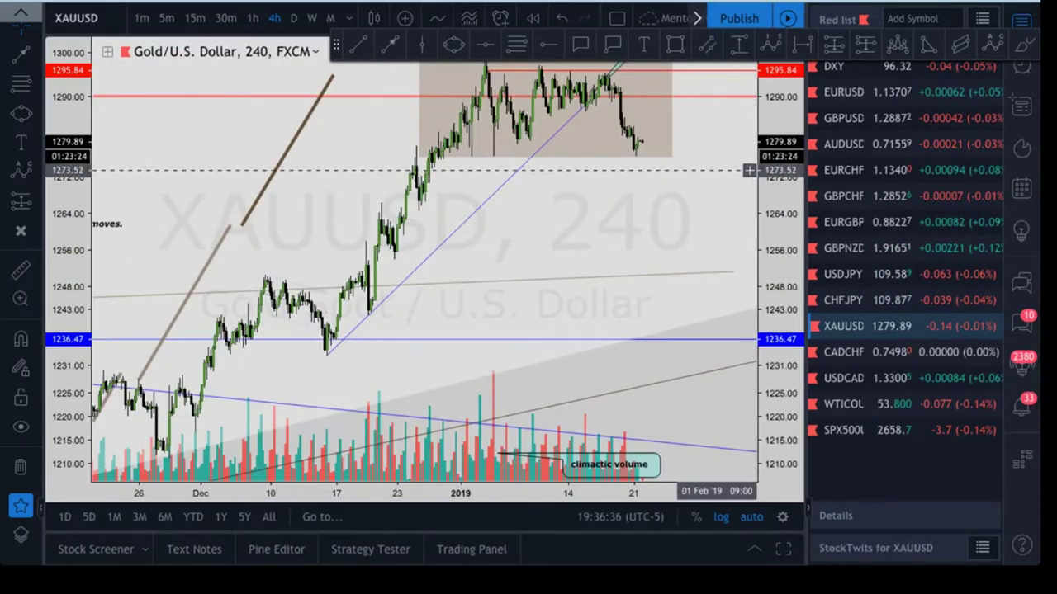
left_click_drag(780, 172, 780, 338)
left_click_drag(684, 267, 553, 251)
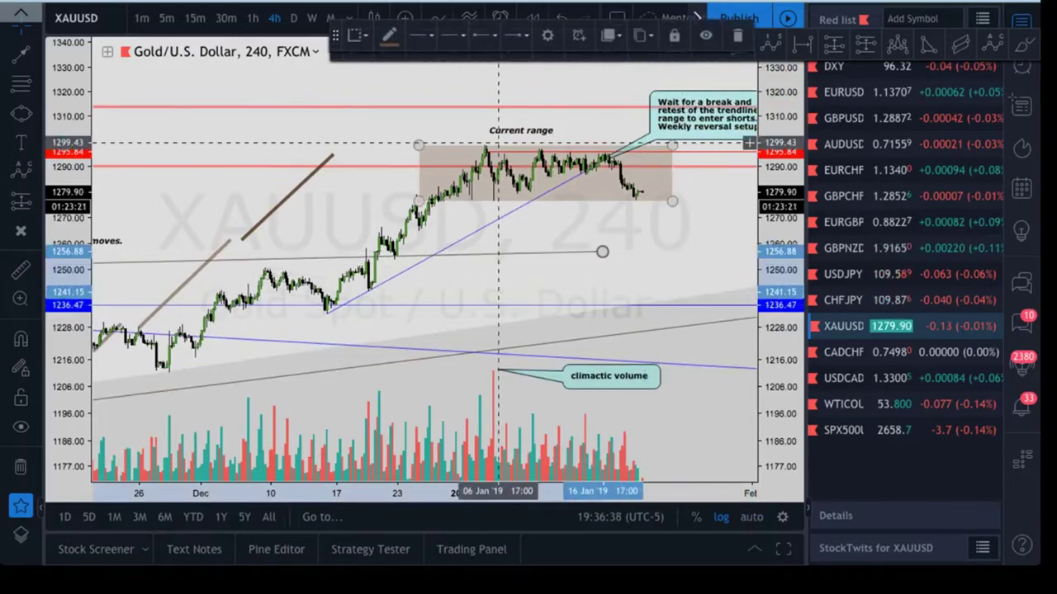
left_click(561, 18)
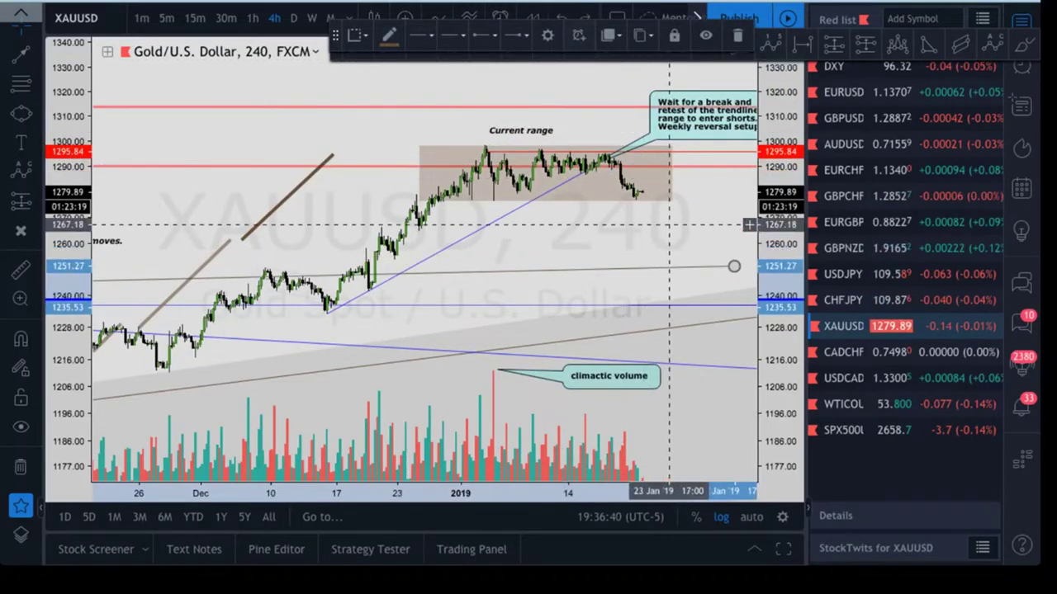
Move the "Wait for a break and retest" callout box up, clear of the current range, to about 1331.56
left_click_drag(646, 225, 556, 210)
scroll(748, 204, "down", 4)
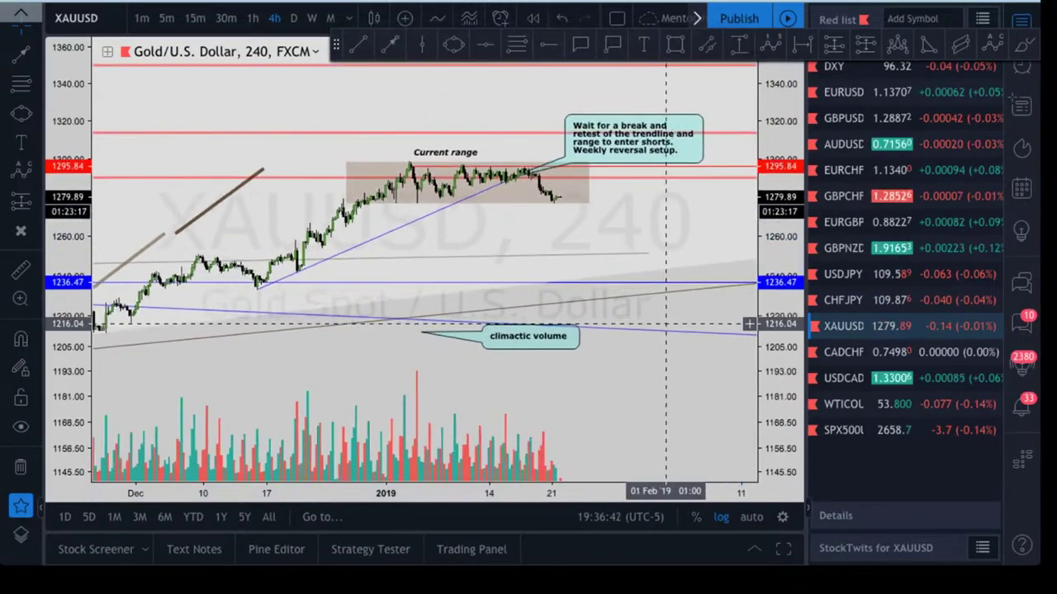
left_click_drag(669, 148, 658, 114)
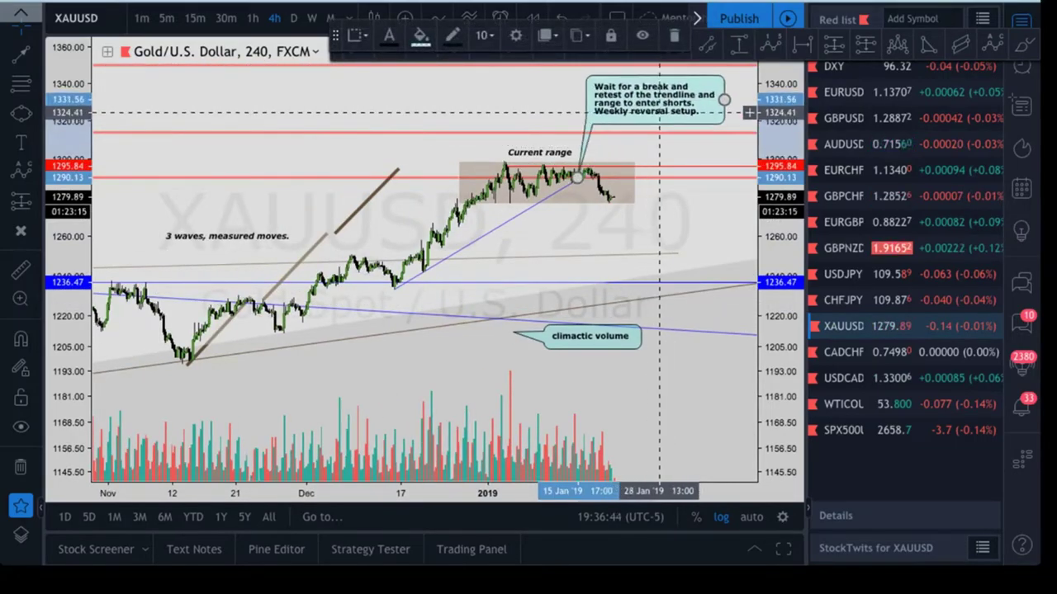
left_click_drag(698, 238, 695, 216)
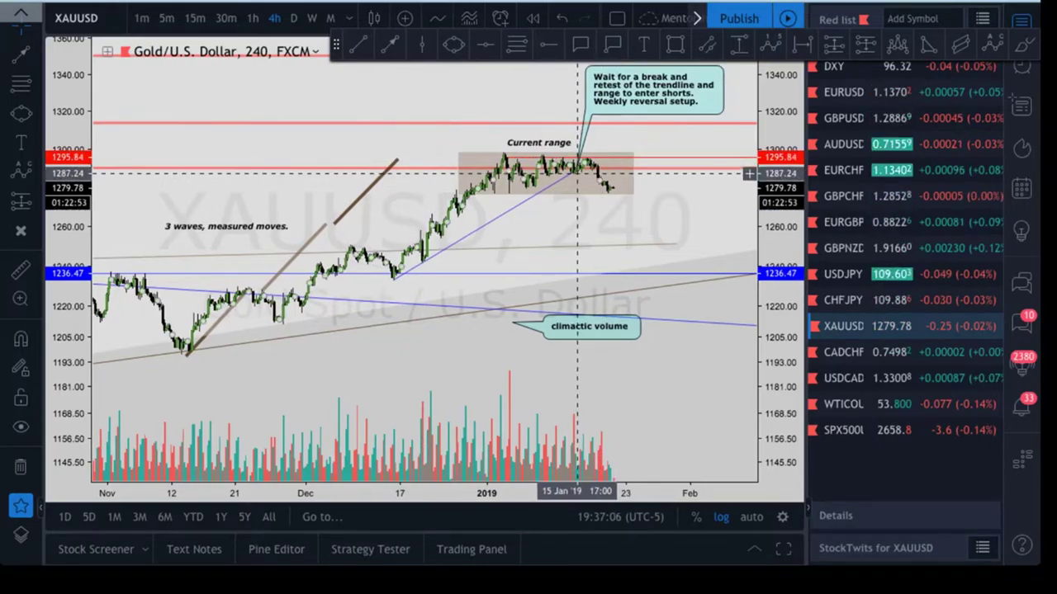
Extend the blue trend line from the 14 December low up to about 1302.54 on 23 January
left_click(594, 162)
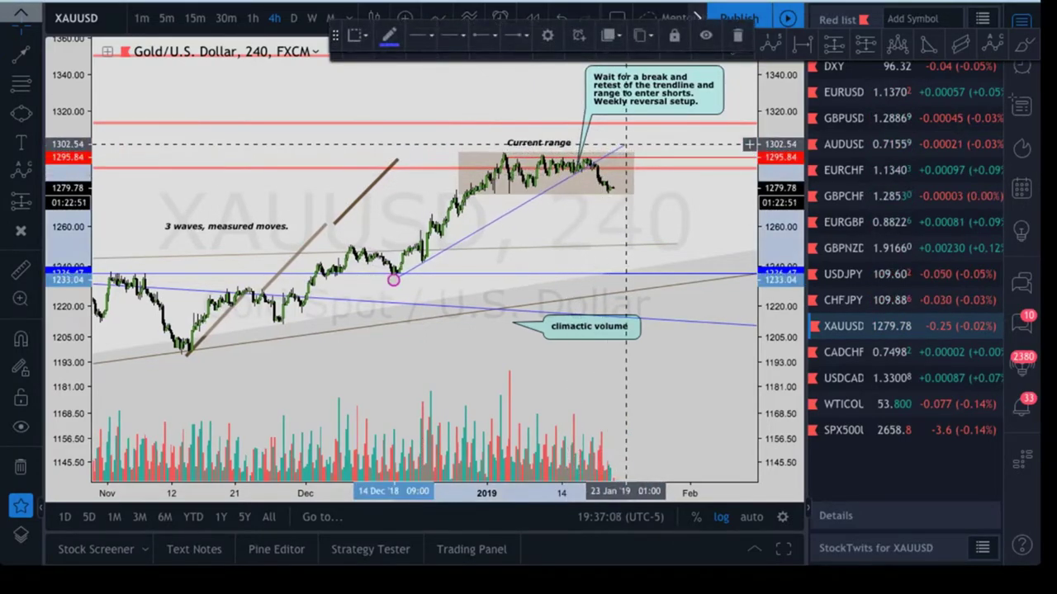
left_click(610, 194)
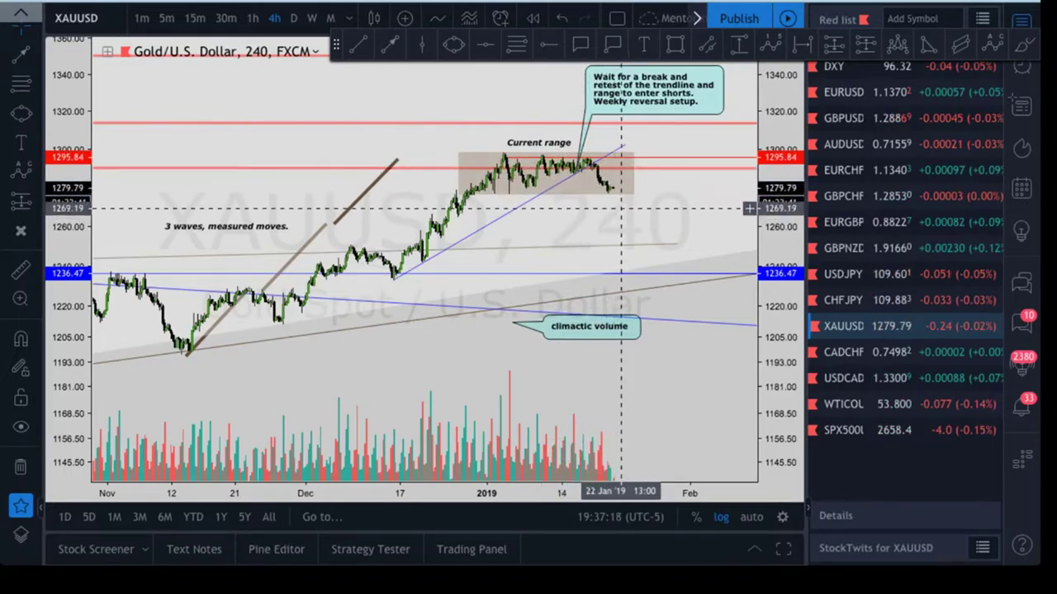
left_click_drag(632, 211, 623, 211)
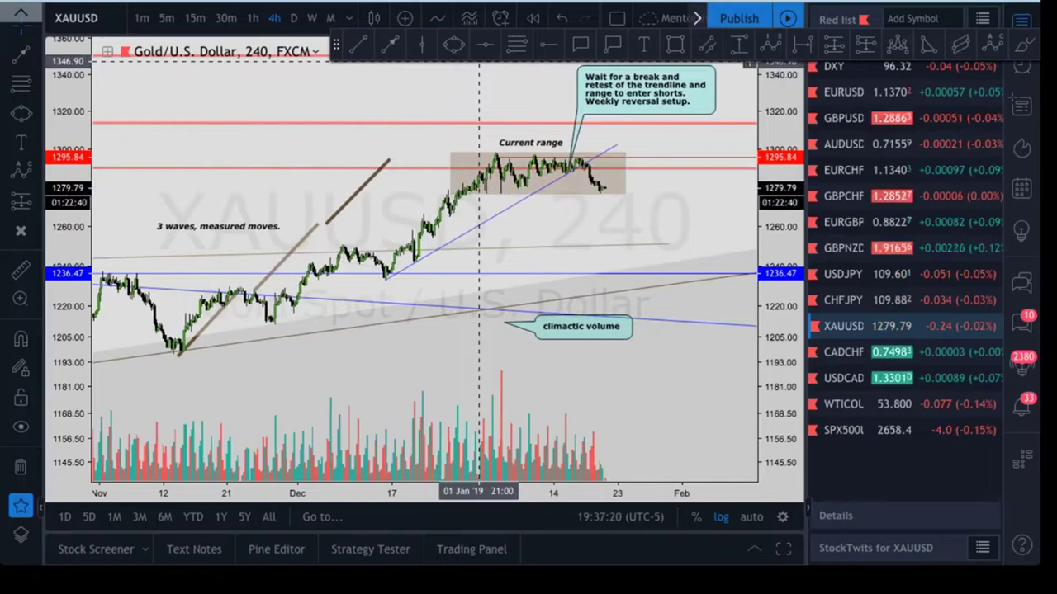
Place a short position at 1291.89 around 18 January, with the stop at 1299.98 and the target at 1259.23
left_click(593, 156)
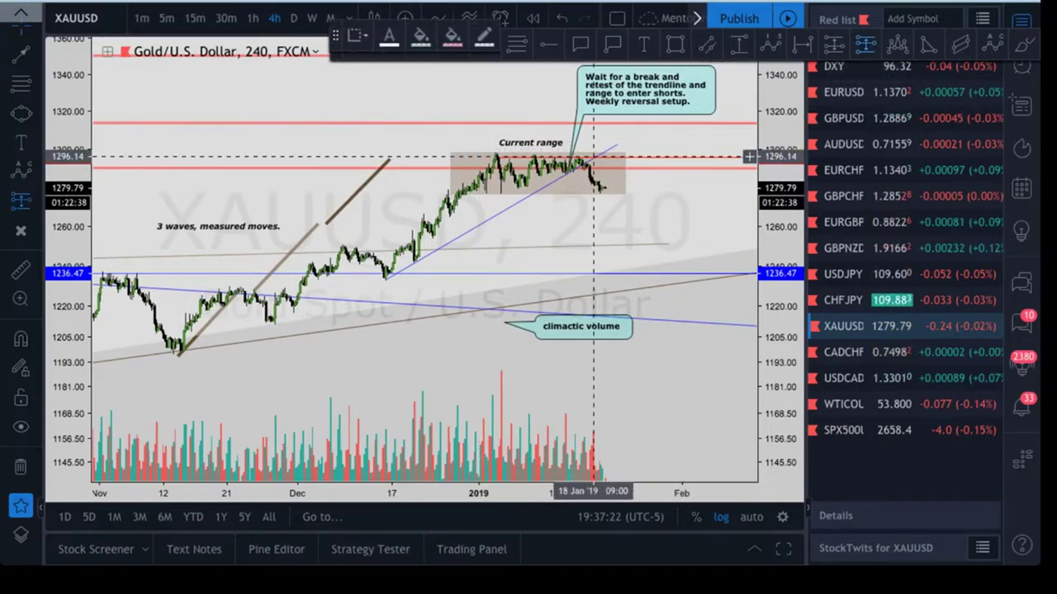
left_click(590, 164)
left_click_drag(589, 124, 589, 149)
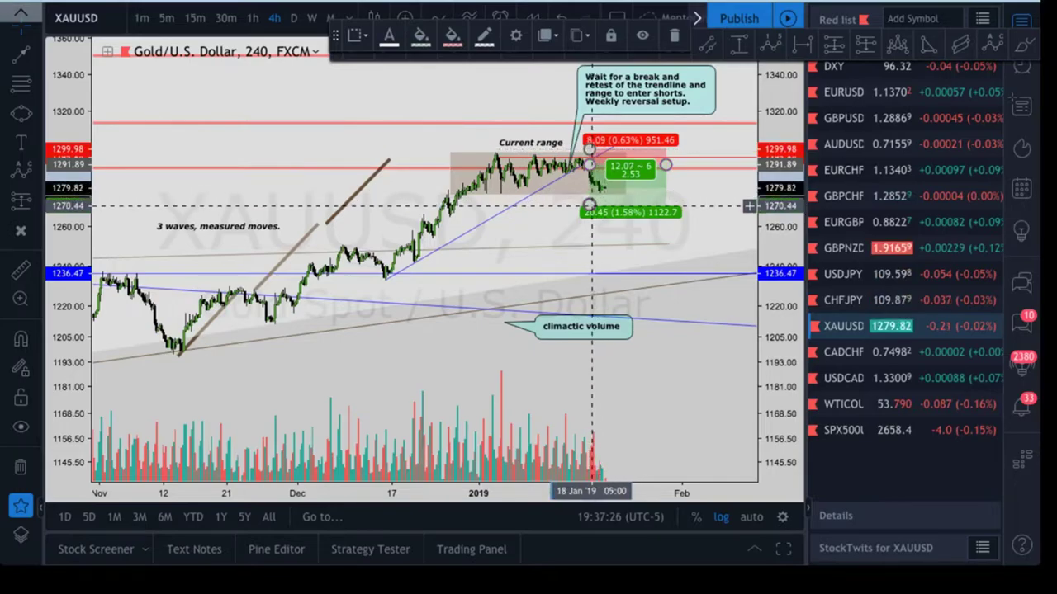
left_click_drag(589, 205, 583, 227)
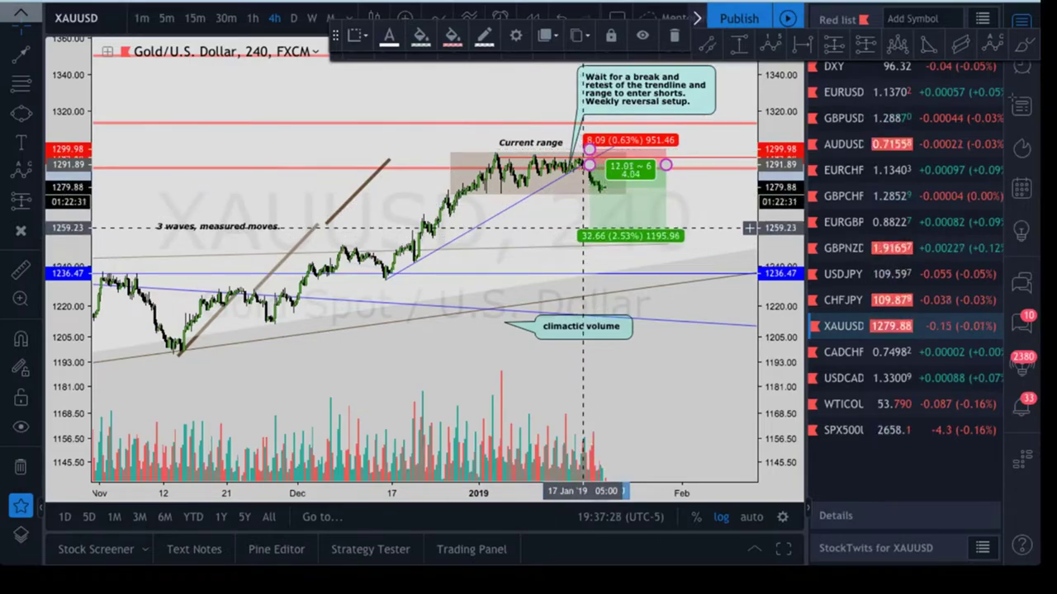
scroll(588, 228, "down", 3)
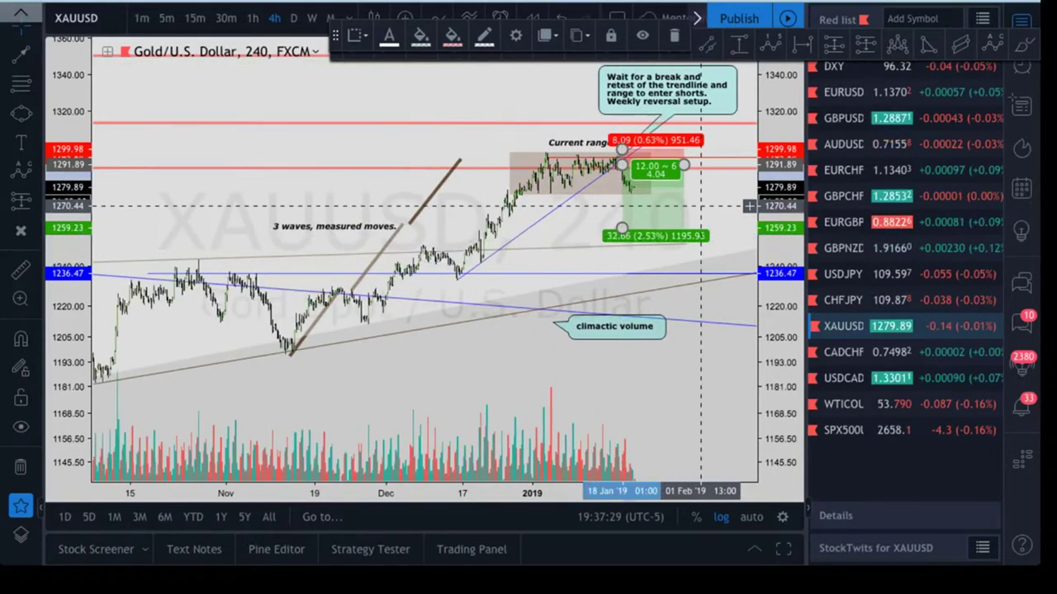
left_click(683, 178)
left_click(676, 184)
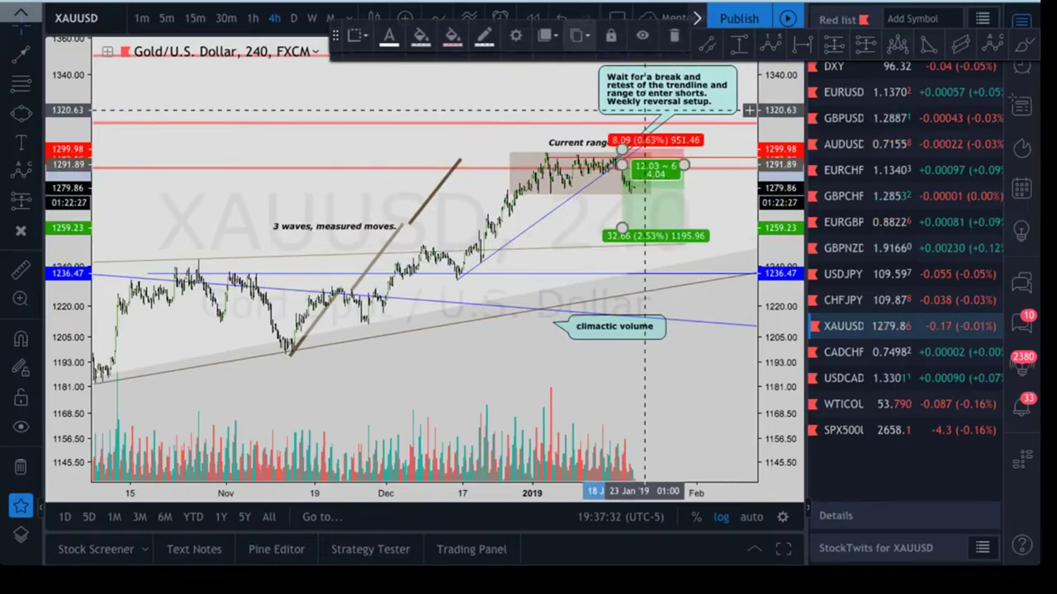
Delete the short position around 18 January and stretch the price scale around the current range
key("Delete")
scroll(709, 223, "up", 3)
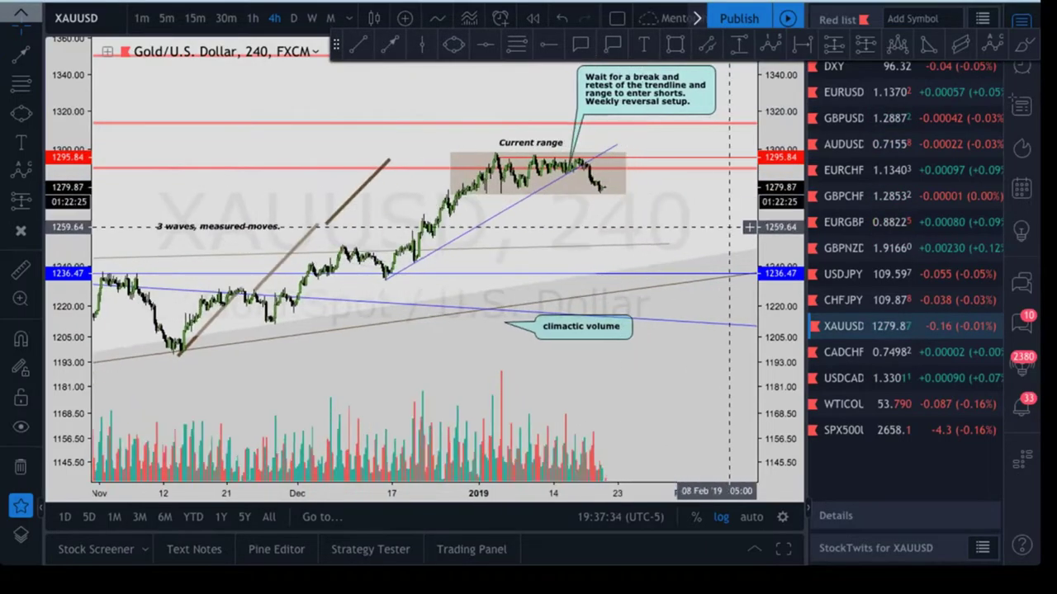
left_click_drag(780, 209, 780, 190)
left_click_drag(702, 189, 704, 201)
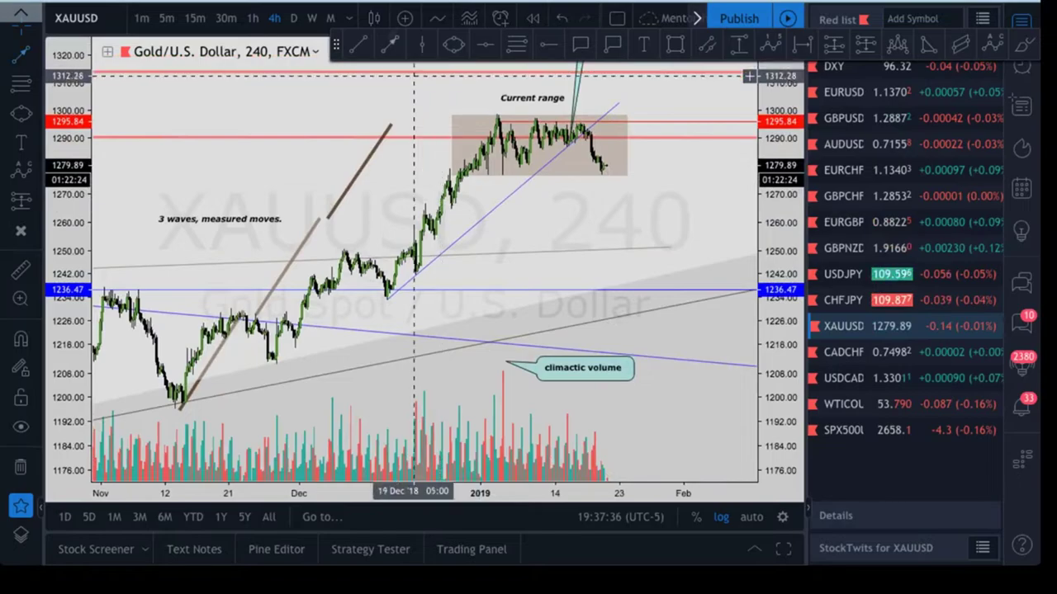
Draw two arrows projecting a rise from 1276.56 to about 1288.45 on 23 January and a drop to about 1265.91 on 29 January
left_click(415, 75)
left_click(604, 152)
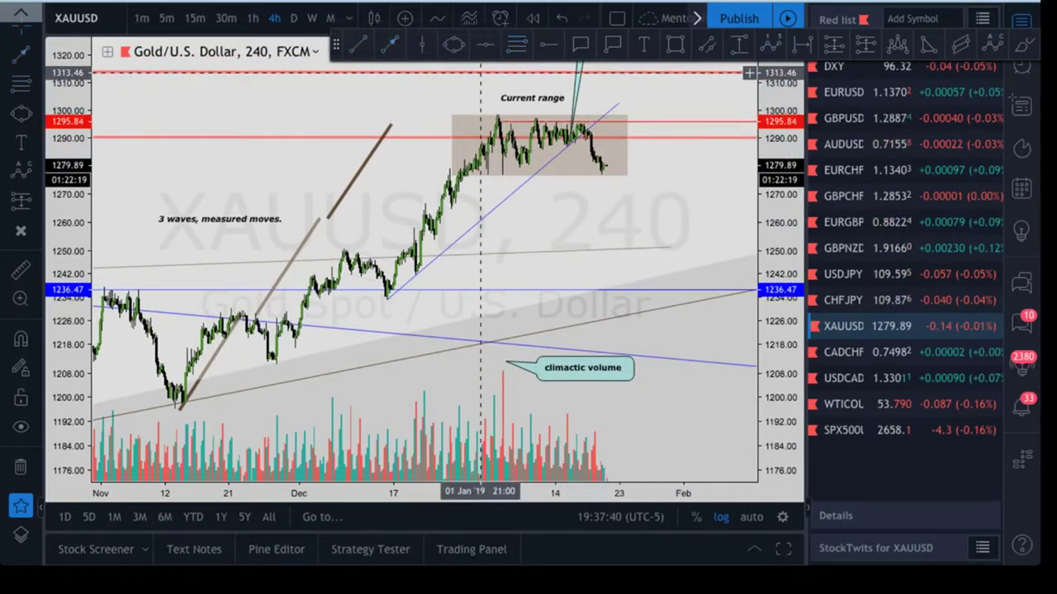
left_click(609, 175)
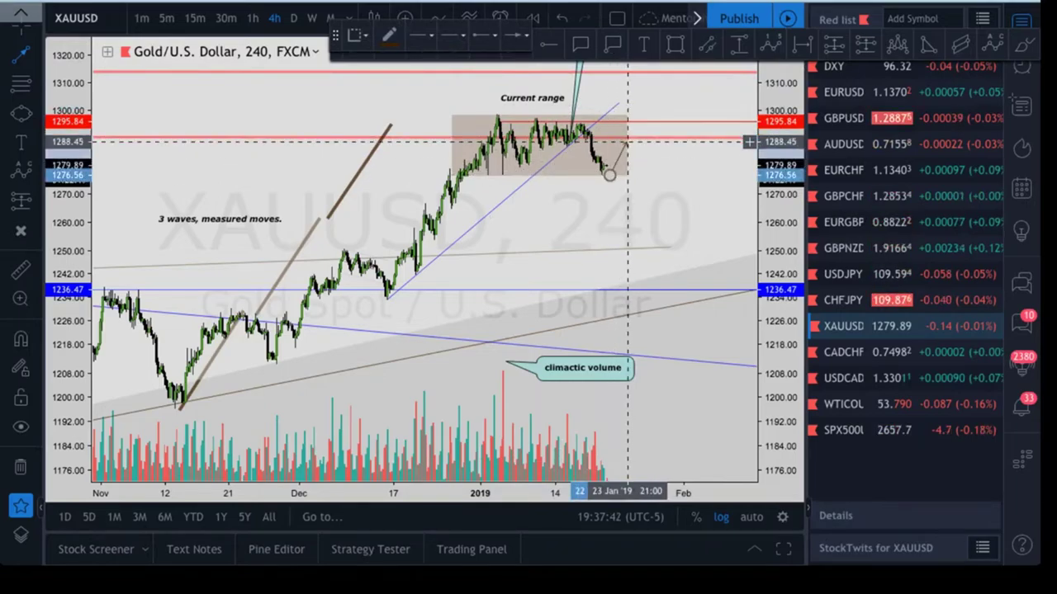
left_click(627, 141)
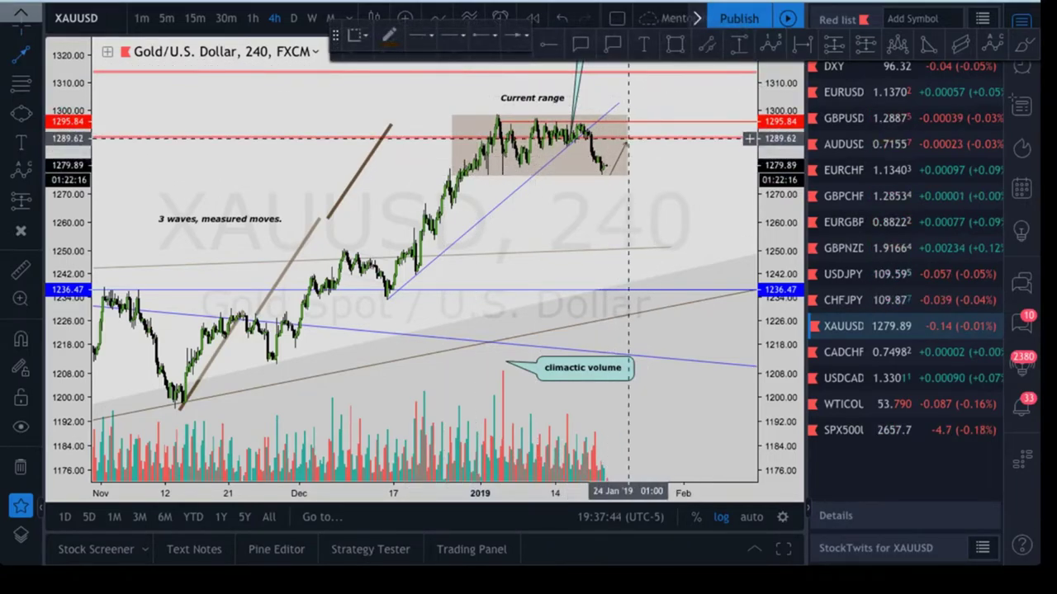
left_click(628, 139)
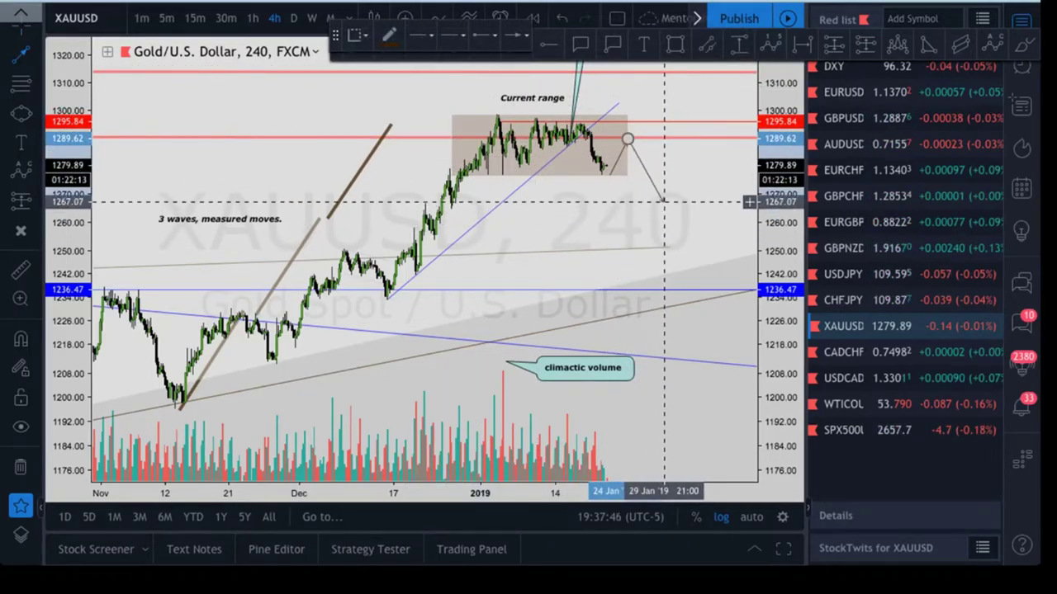
double_click(665, 202)
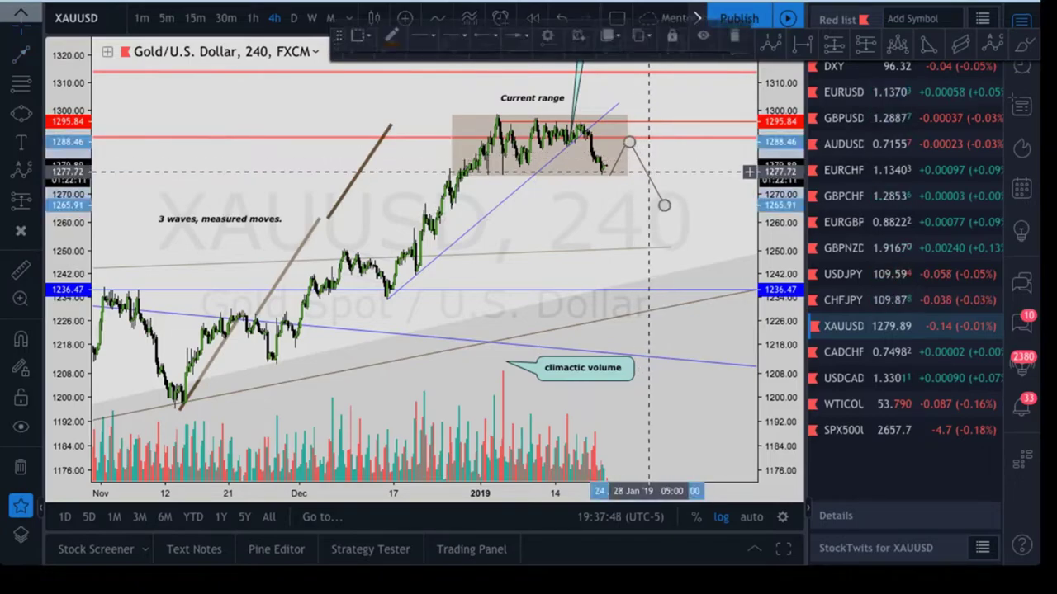
left_click(648, 164)
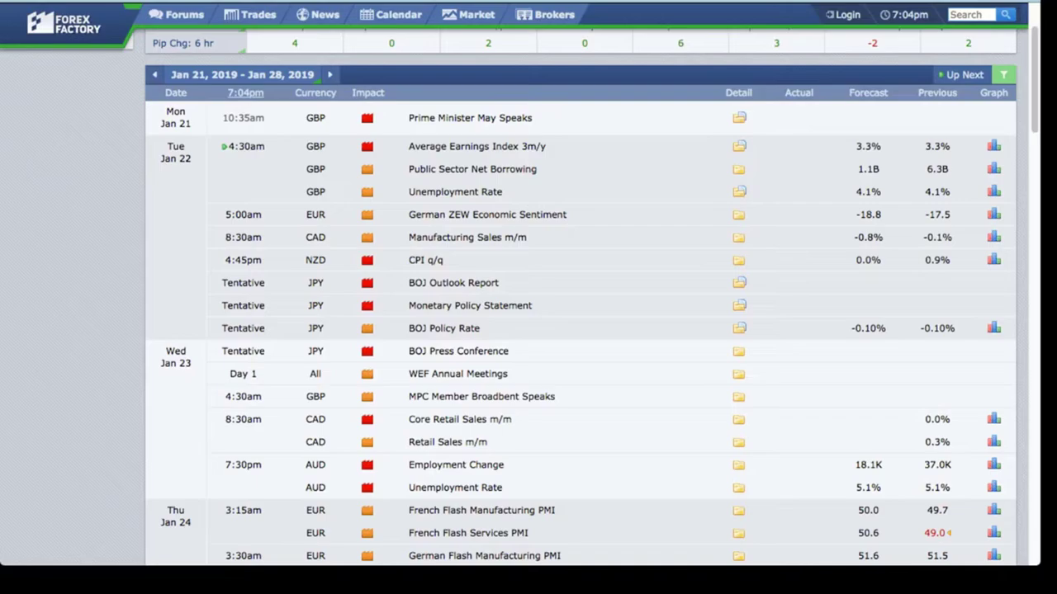
Switch to the Forex Factory calendar and review the news events for 21 to 28 January 2019
scroll(580, 297, "up", 1)
scroll(580, 297, "down", 2)
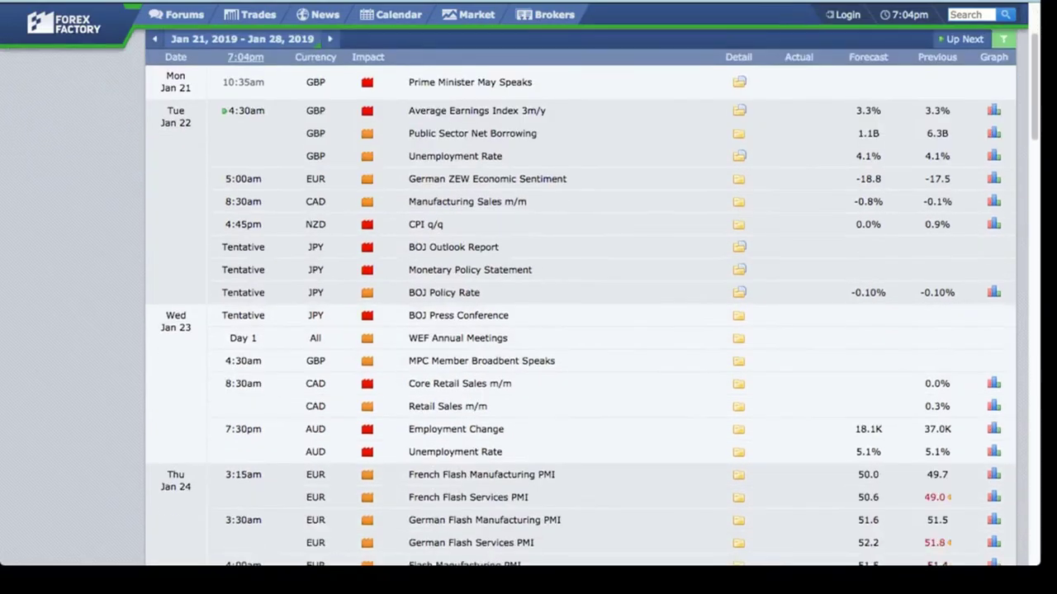
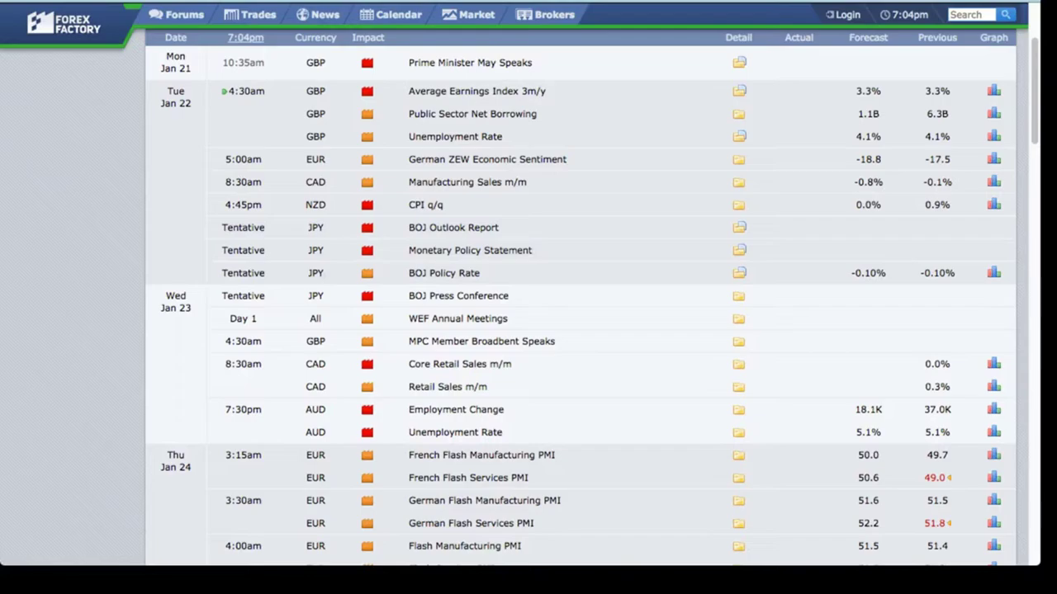
scroll(580, 305, "down", 1)
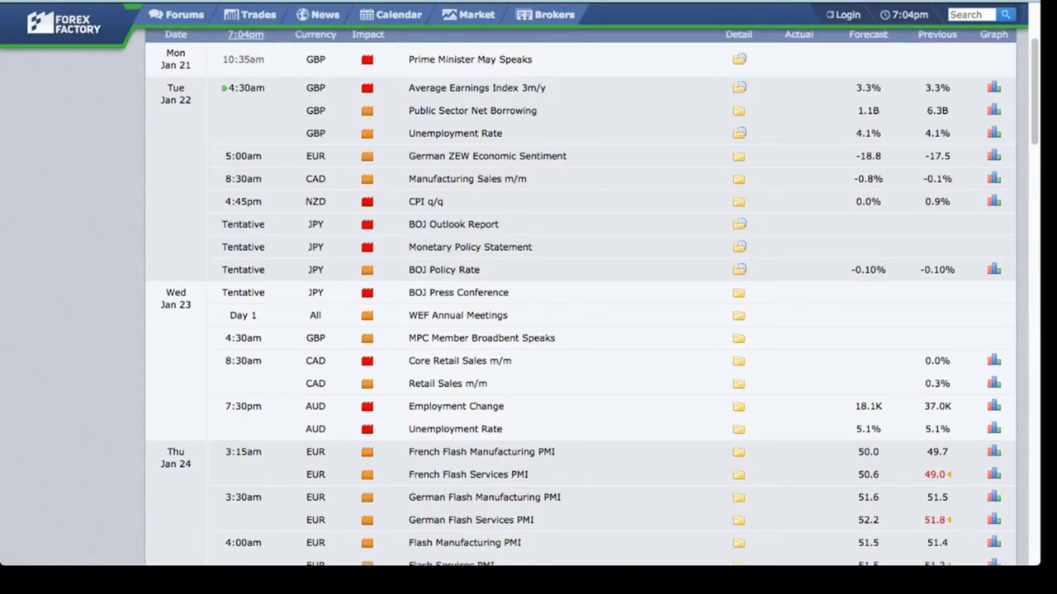
scroll(580, 305, "down", 1)
scroll(581, 298, "down", 2)
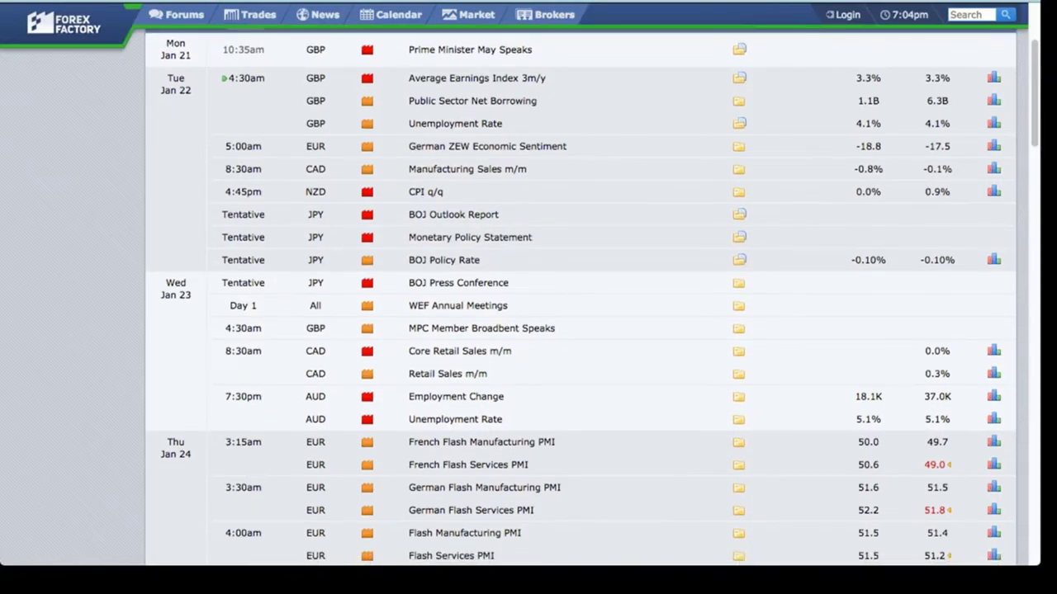
scroll(581, 297, "down", 3)
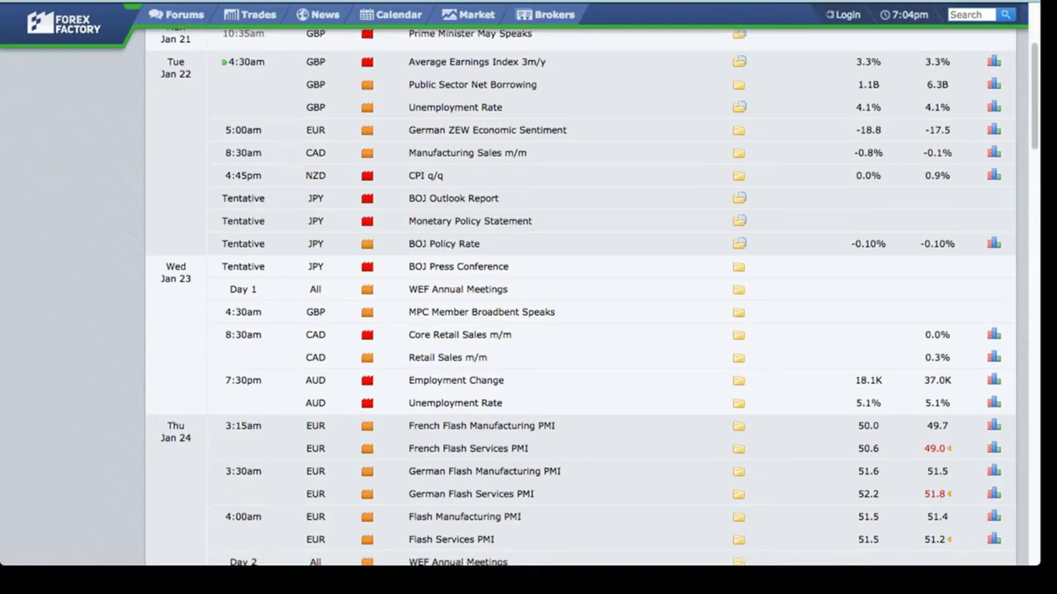
scroll(581, 297, "down", 3)
scroll(581, 297, "down", 3)
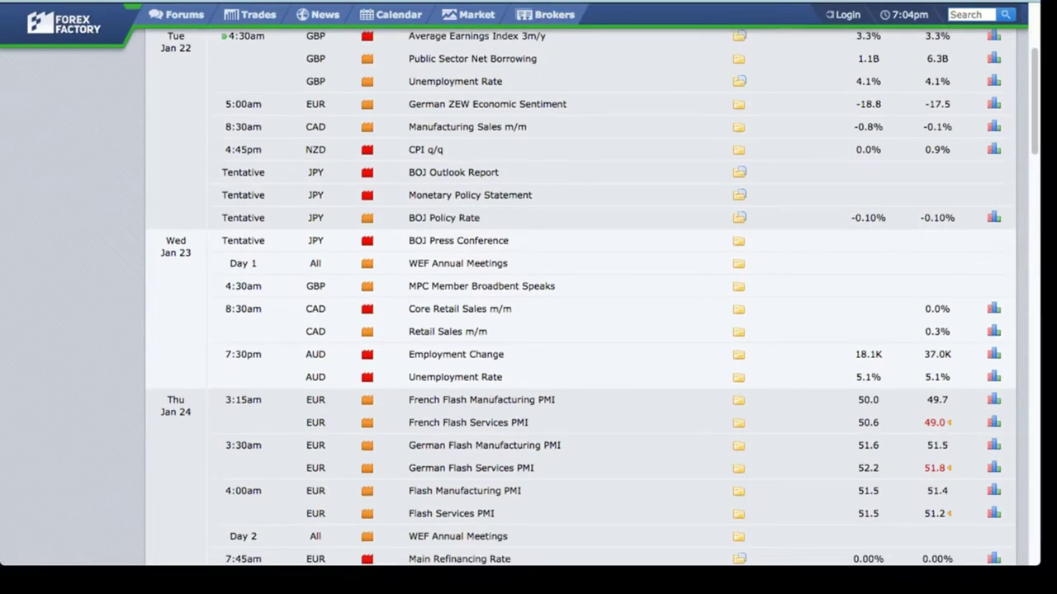
scroll(581, 298, "down", 3)
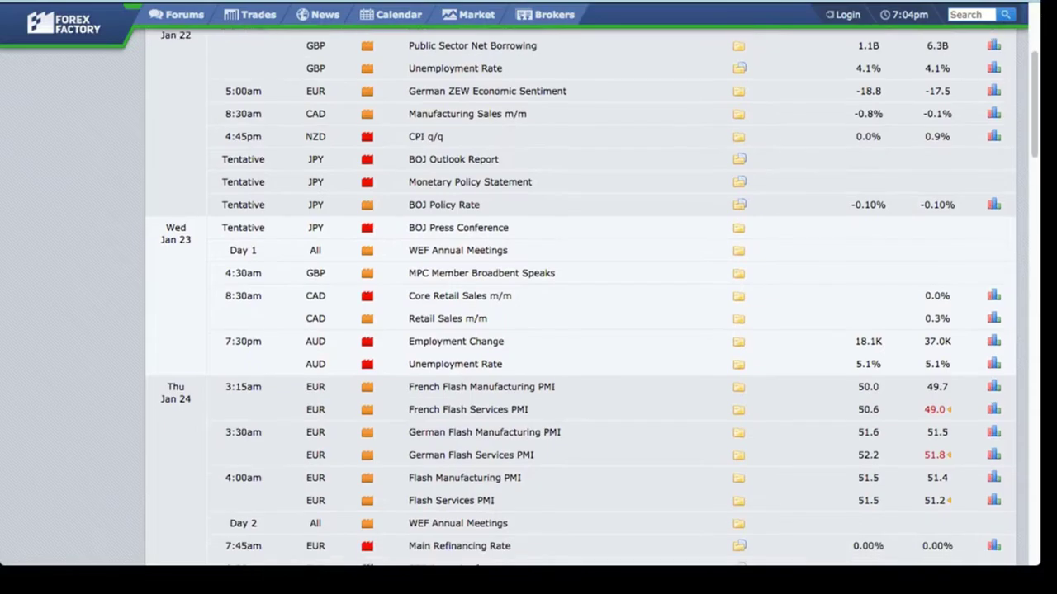
scroll(581, 298, "down", 3)
Examine the 24 January EUR events, highlighting the Main Refinancing Rate and ECB Press Conference entries
scroll(581, 297, "down", 10)
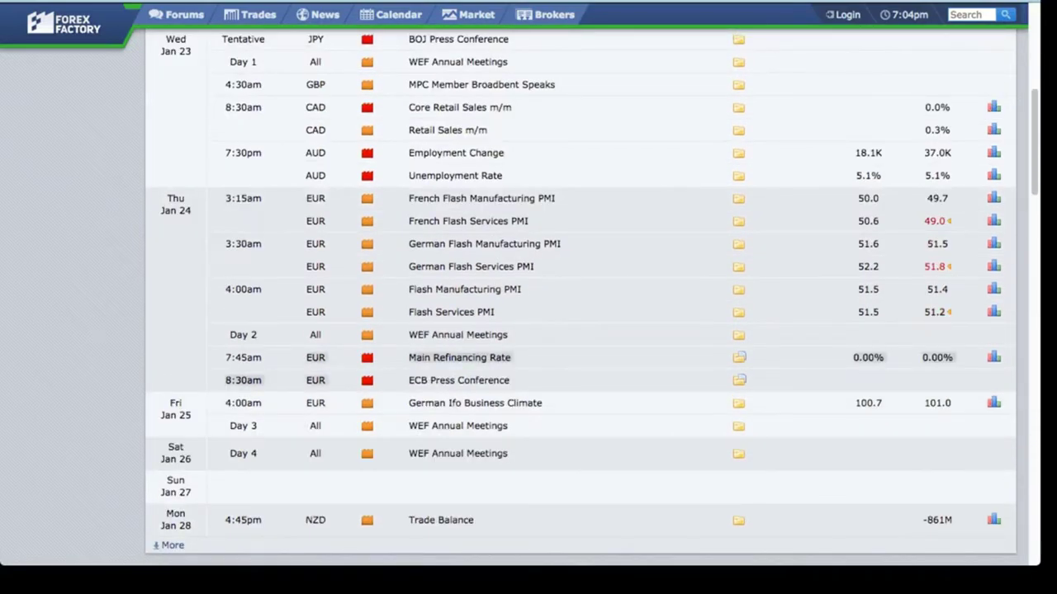
left_click_drag(510, 381, 226, 357)
left_click(226, 358)
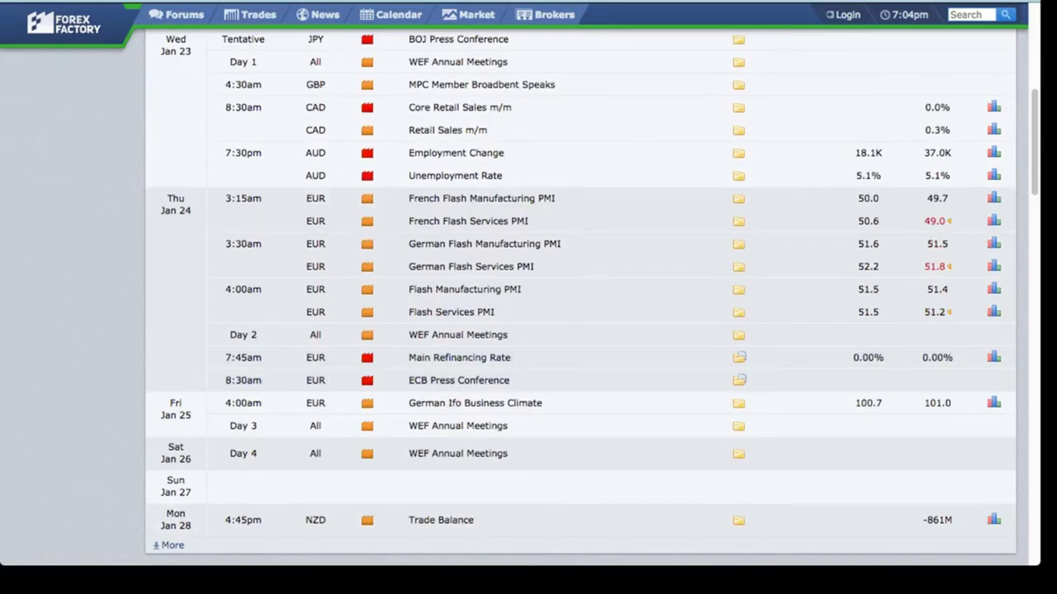
scroll(581, 297, "up", 1)
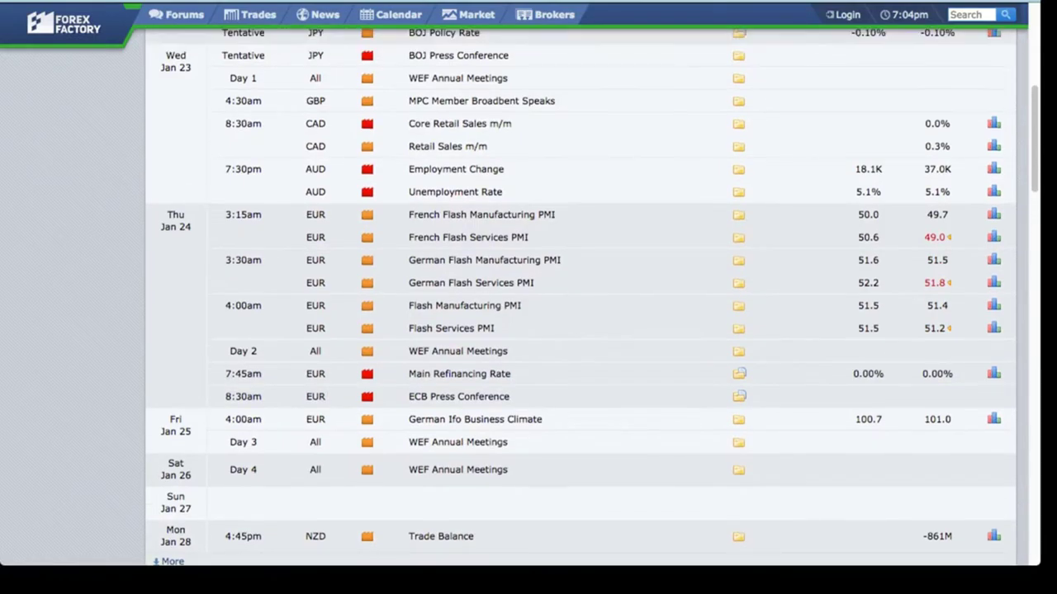
scroll(581, 297, "up", 5)
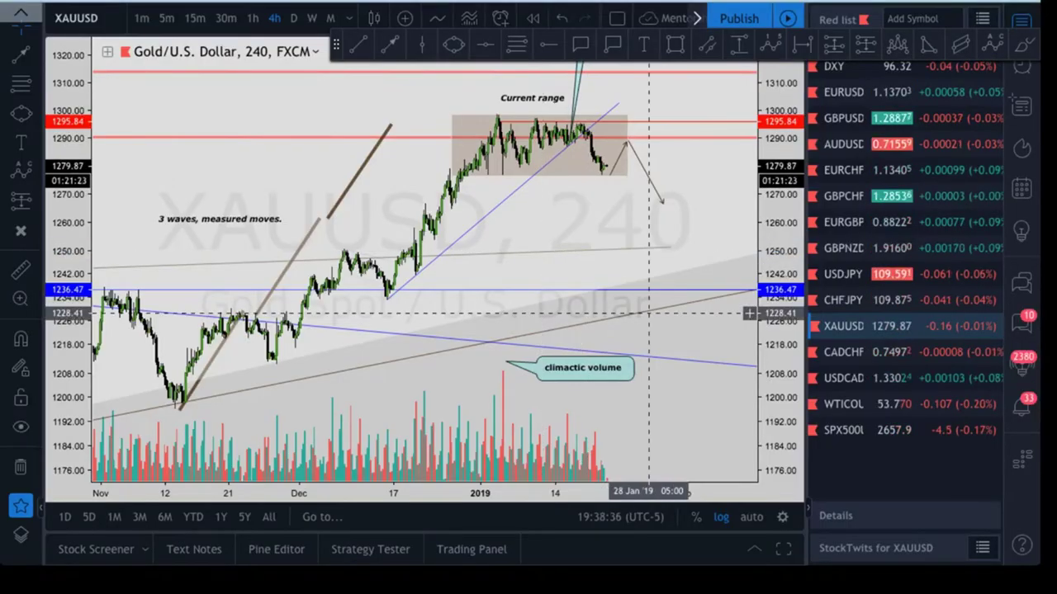
scroll(674, 303, "down", 3)
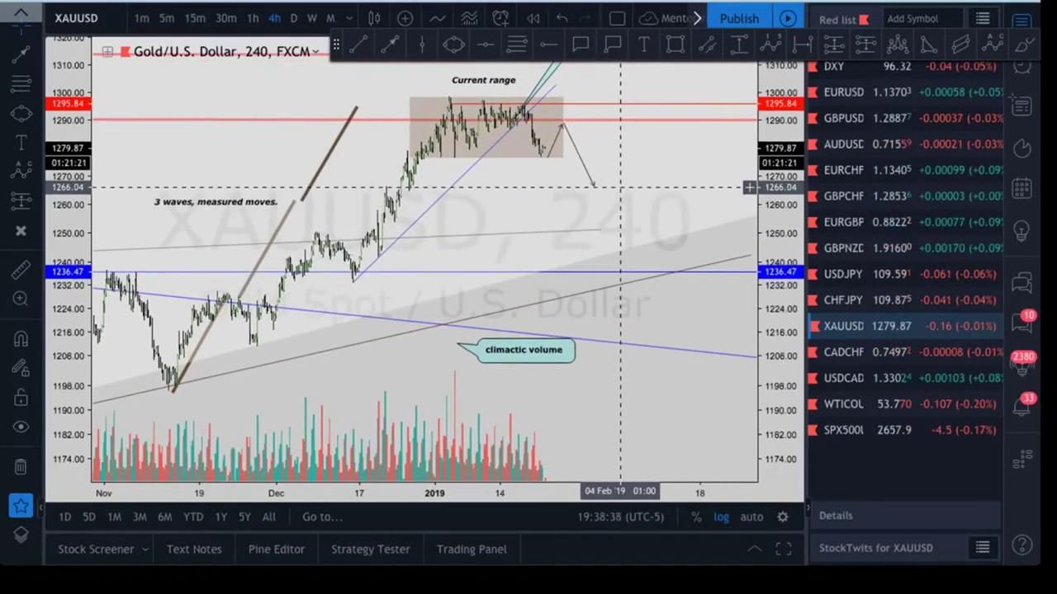
scroll(625, 190, "down", 3)
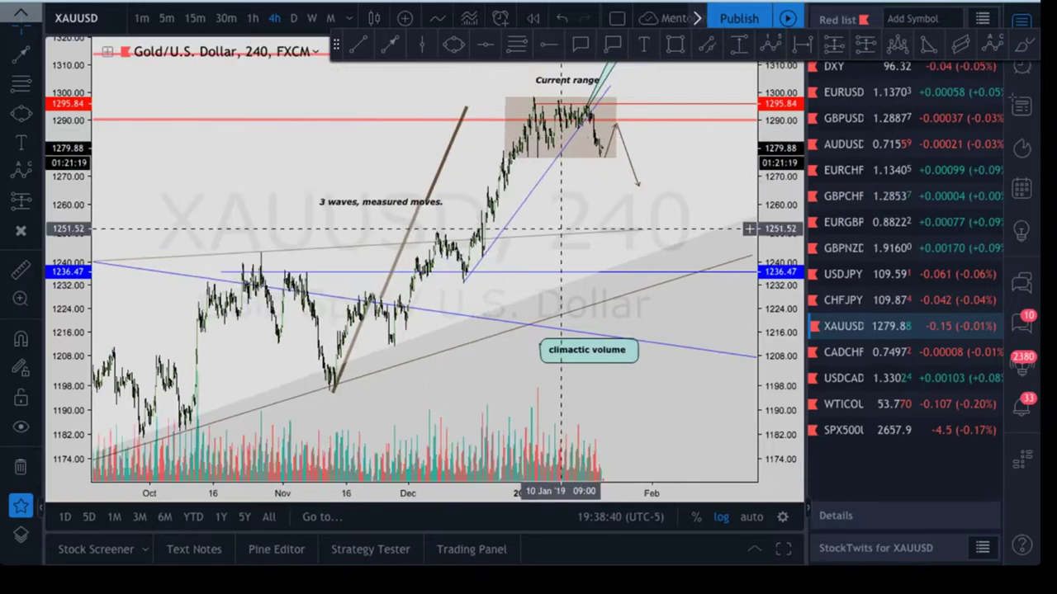
scroll(537, 184, "up", 1)
scroll(660, 198, "up", 2)
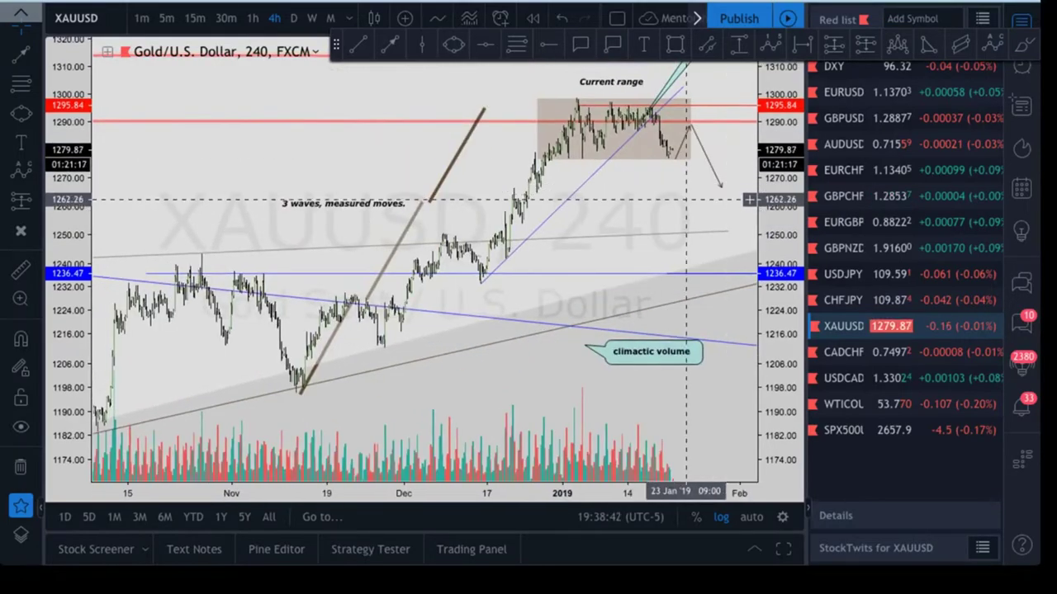
Open the CADCHF chart and examine it on the daily timeframe
left_click(850, 352)
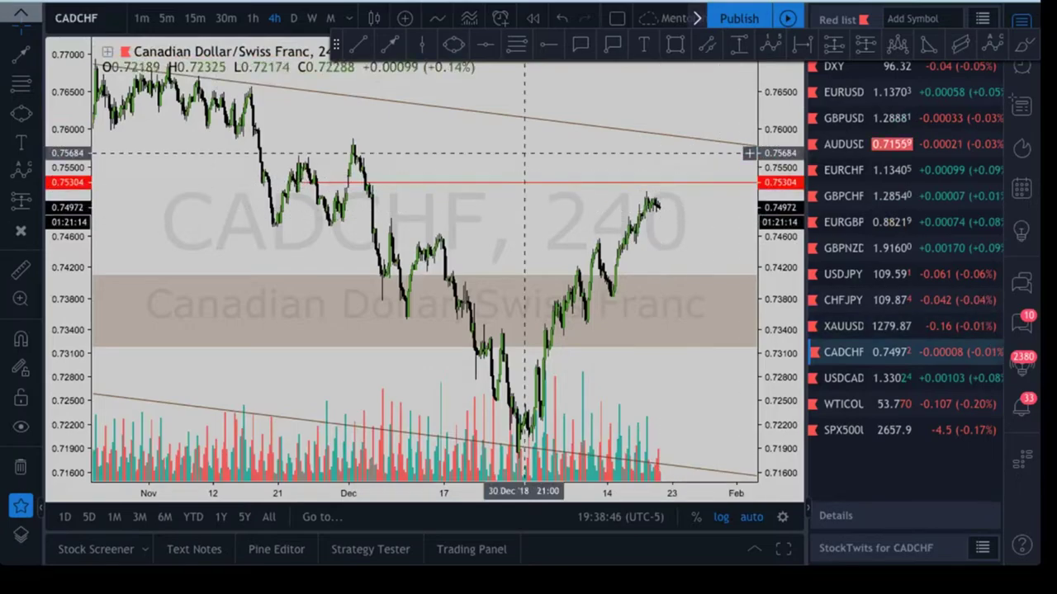
left_click_drag(444, 146, 369, 160)
left_click(294, 19)
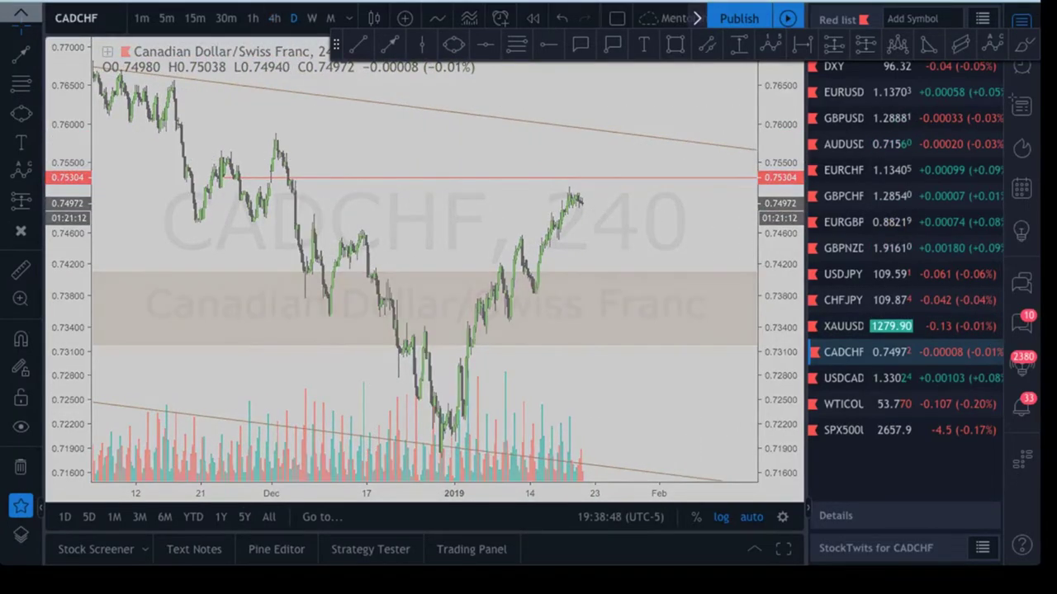
left_click(293, 18)
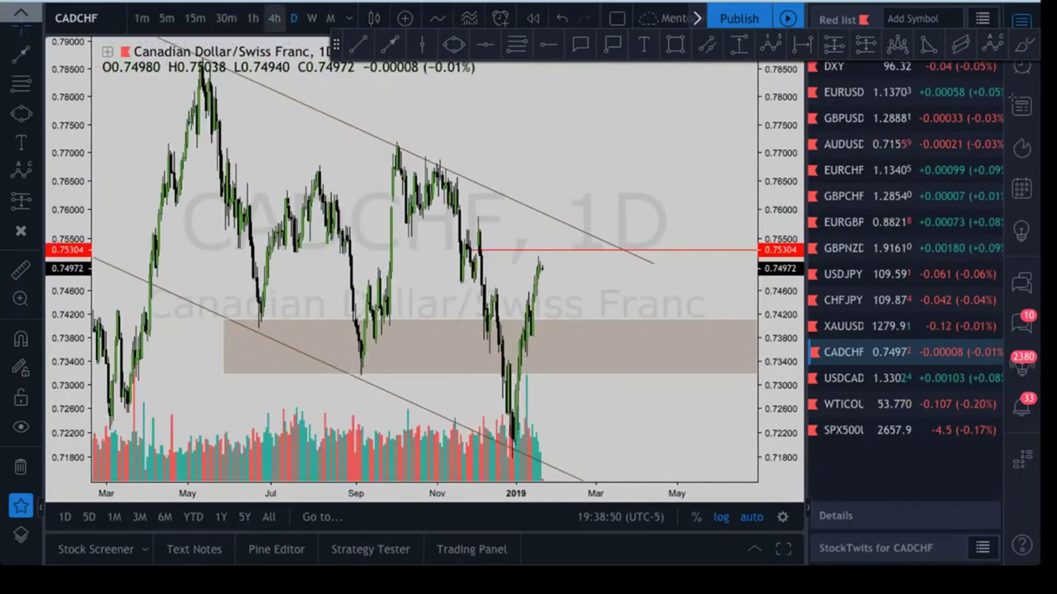
Return CADCHF to the 4-hour timeframe and move the red horizontal level down to 0.75172, starting around 30 November
left_click(274, 19)
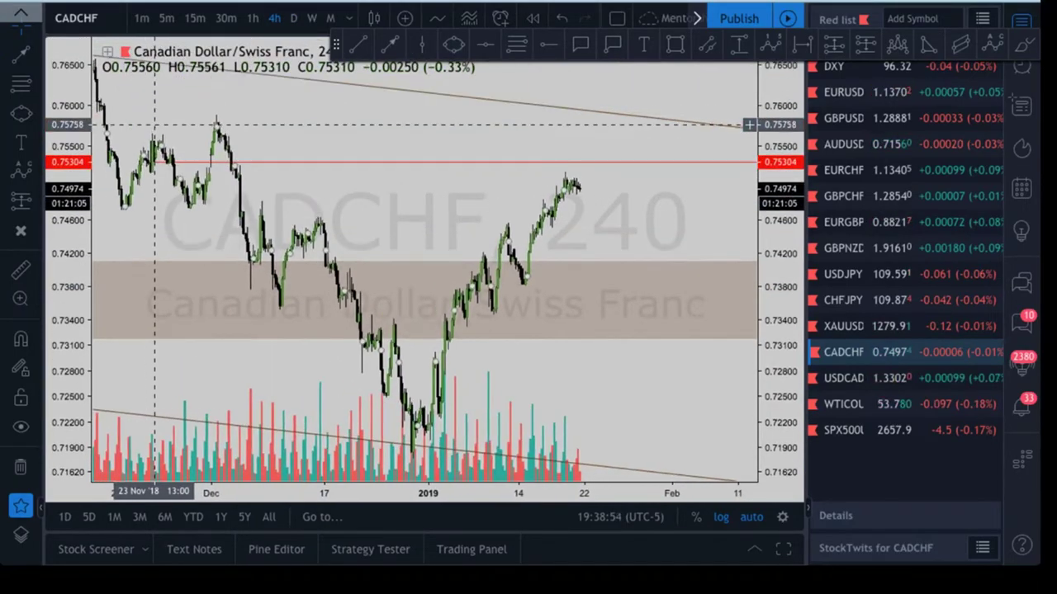
left_click_drag(161, 161, 206, 176)
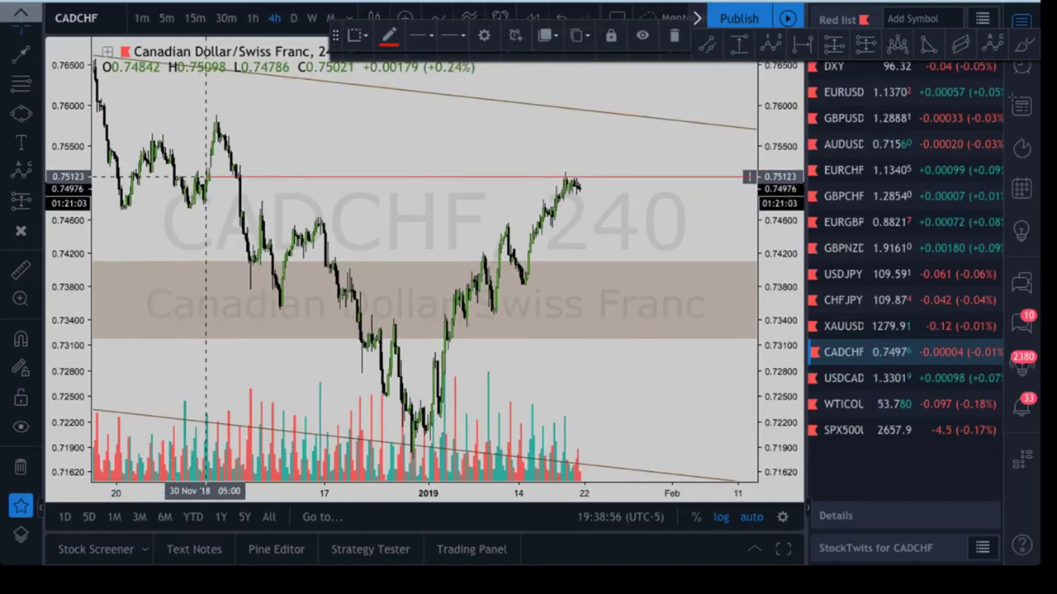
left_click(251, 150)
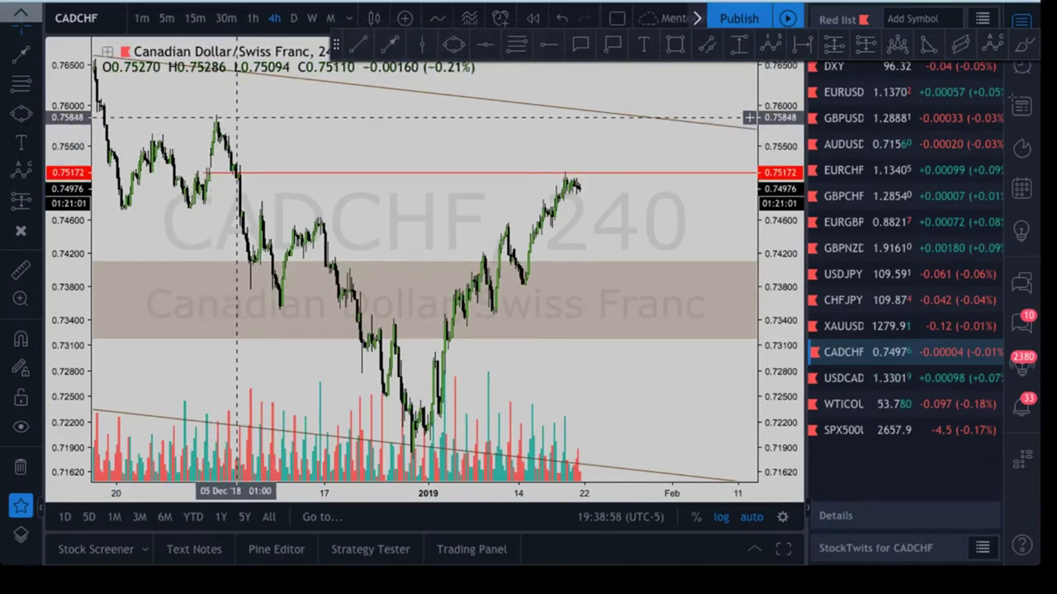
Draw a narrow rectangle around the early December peak from 0.75904 down to 0.75219, spanning 30 November to 3 December
scroll(282, 232, "down", 1)
scroll(282, 232, "down", 2)
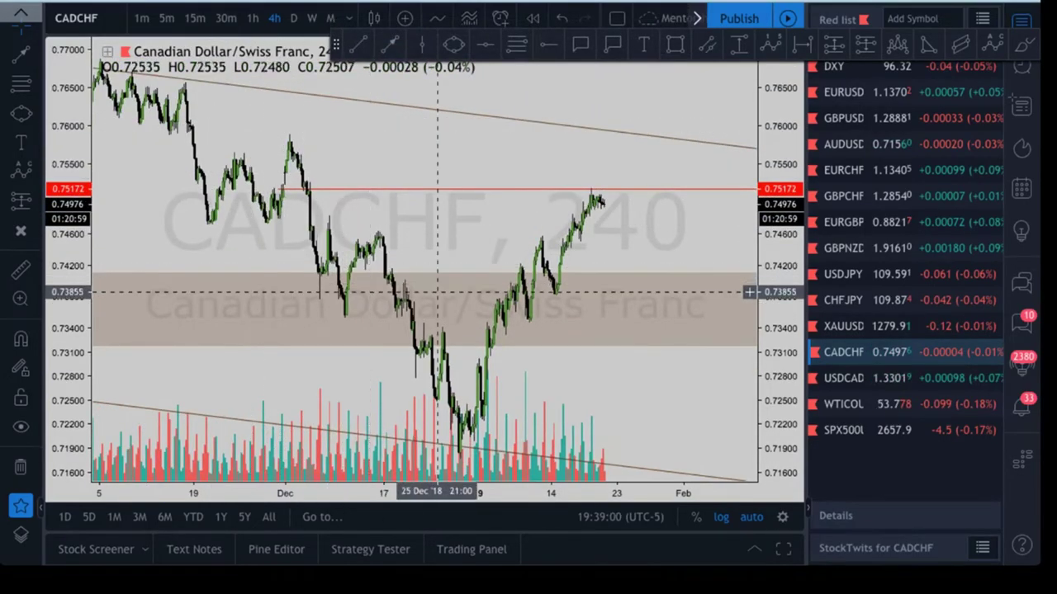
left_click_drag(433, 172, 416, 175)
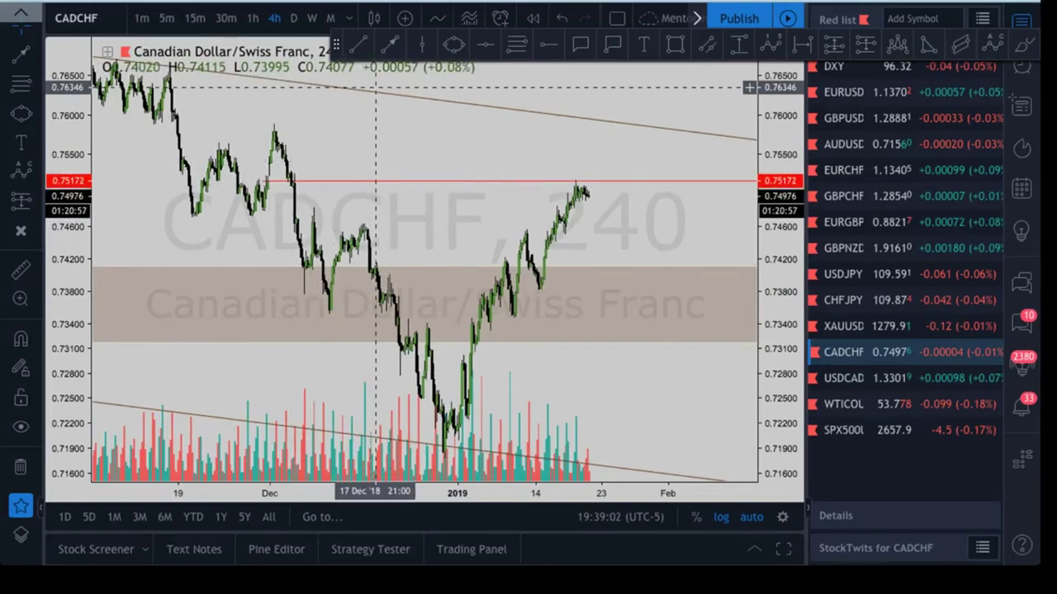
left_click(676, 44)
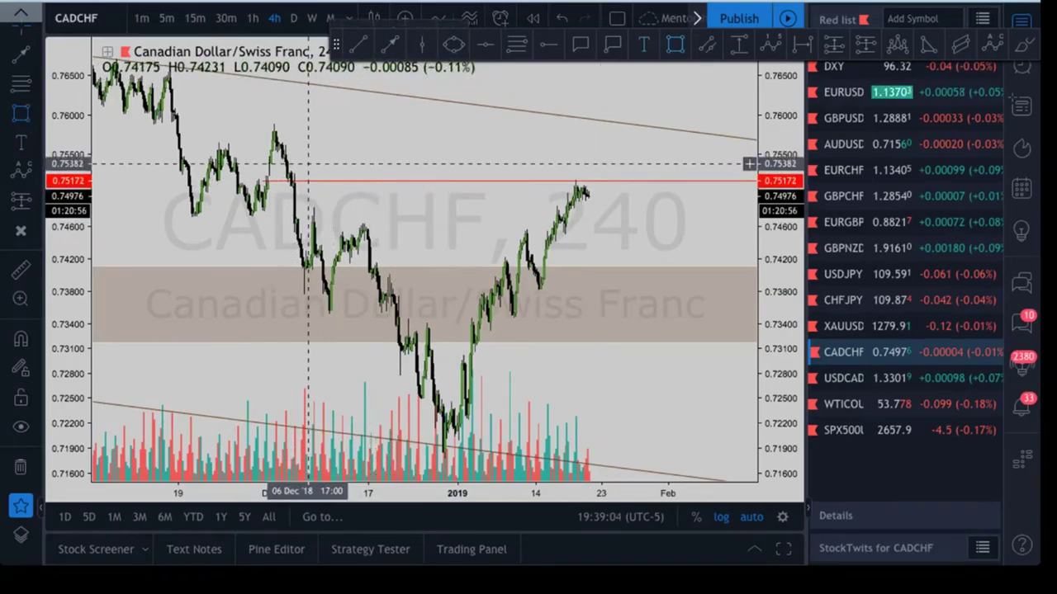
left_click(266, 122)
left_click(281, 177)
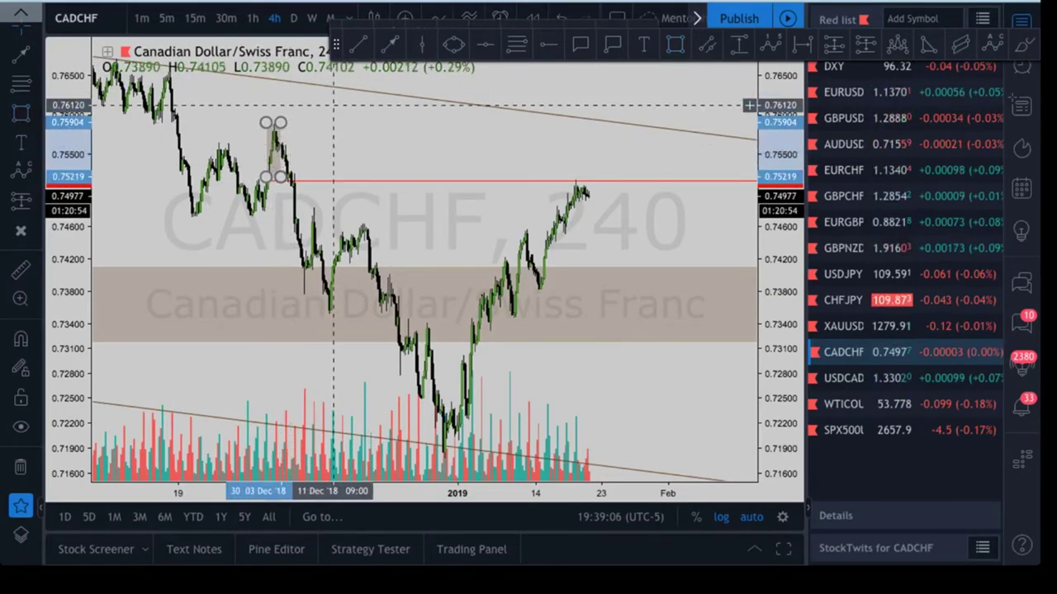
right_click(349, 217)
left_click(462, 169)
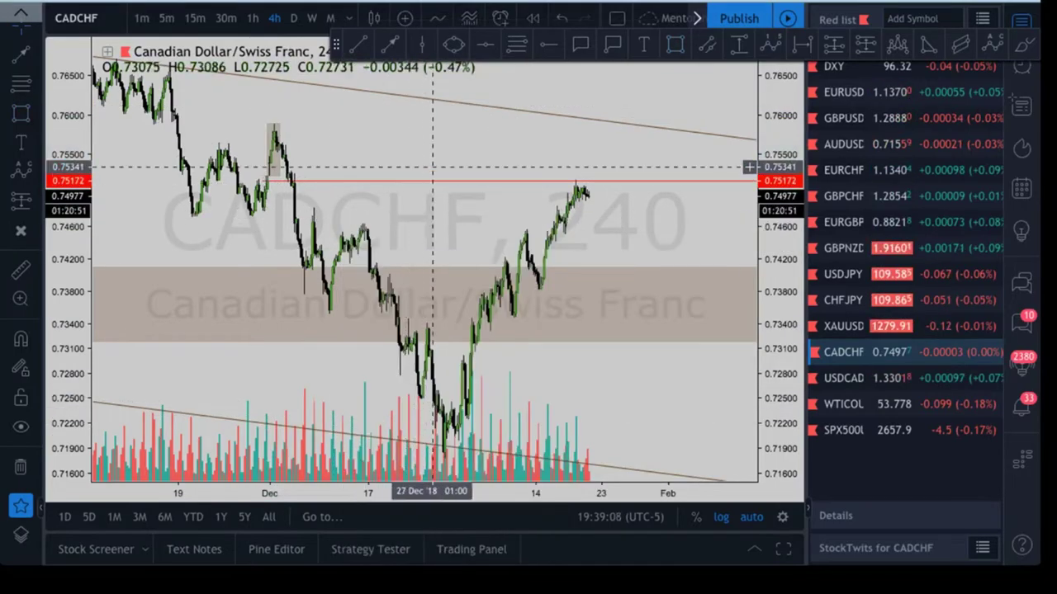
scroll(602, 224, "down", 3)
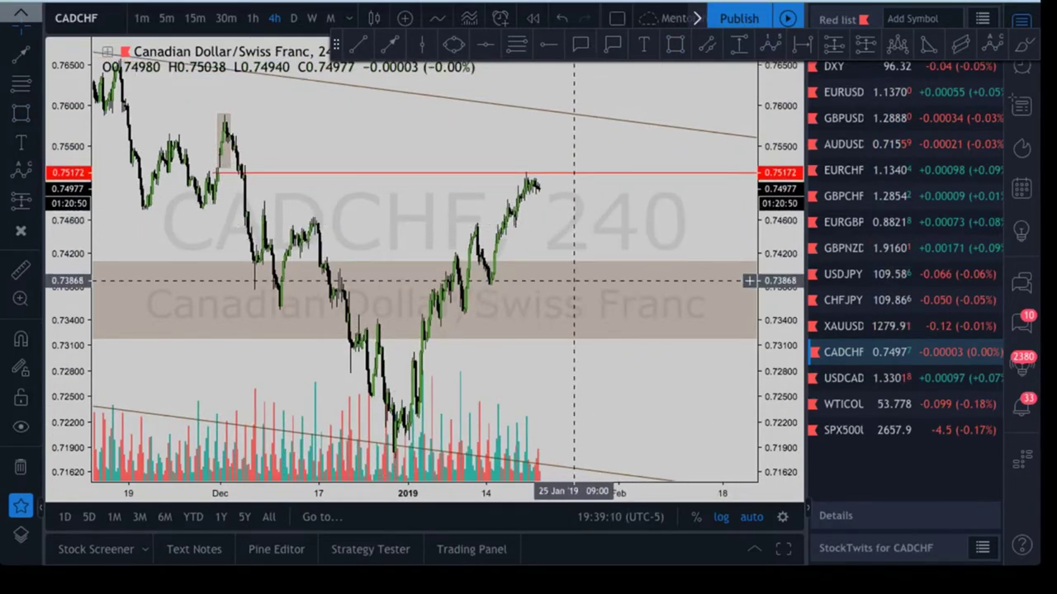
scroll(743, 128, "up", 1)
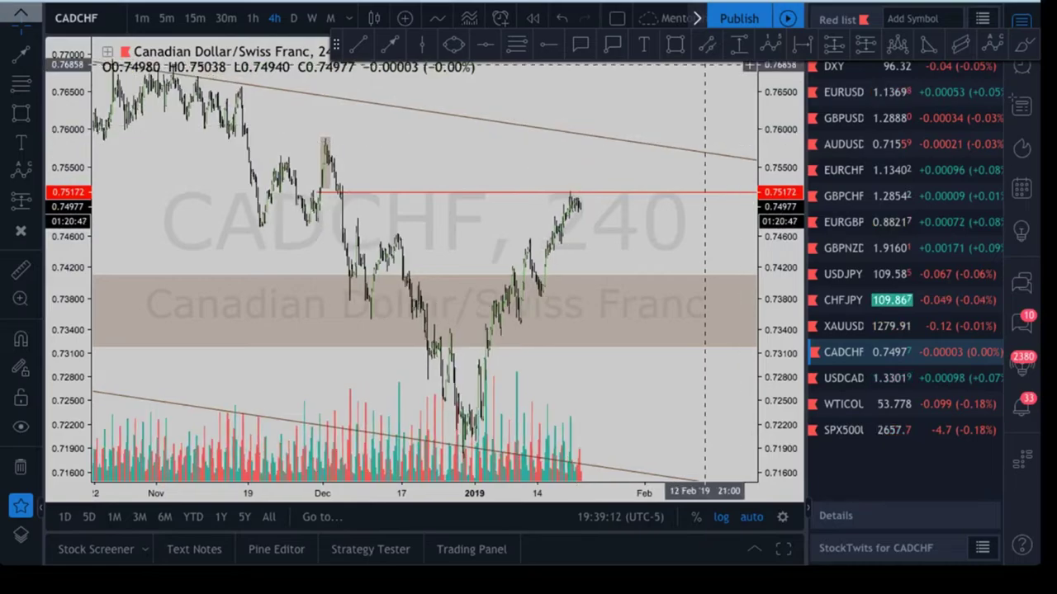
Add a regression trend to the CADCHF rally, running from 27 December 2018 21:00 to 21 January 2019 17:00
left_click(708, 45)
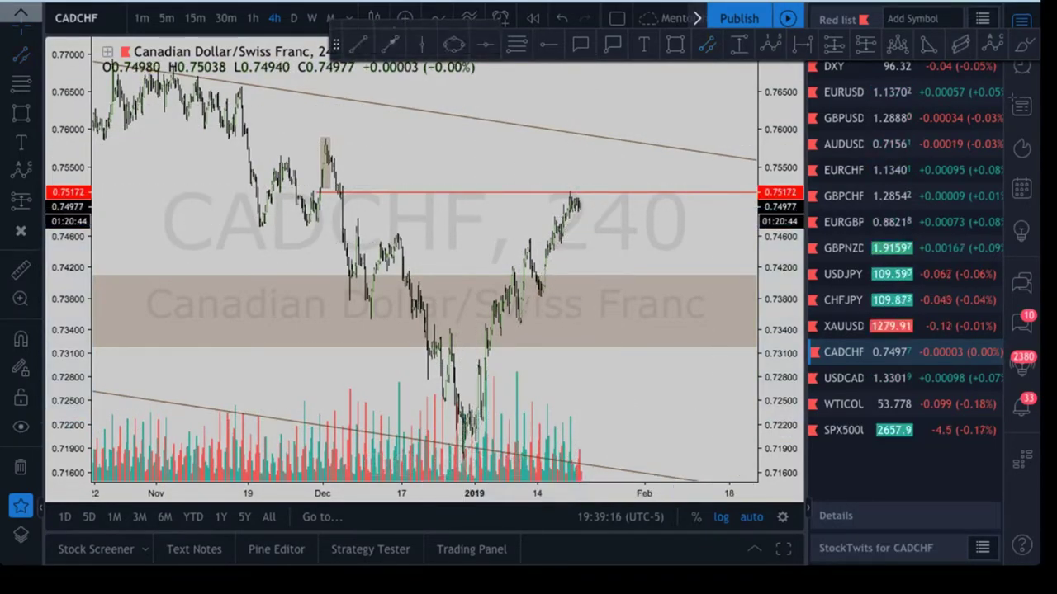
left_click(959, 43)
left_click(461, 434)
left_click(581, 183)
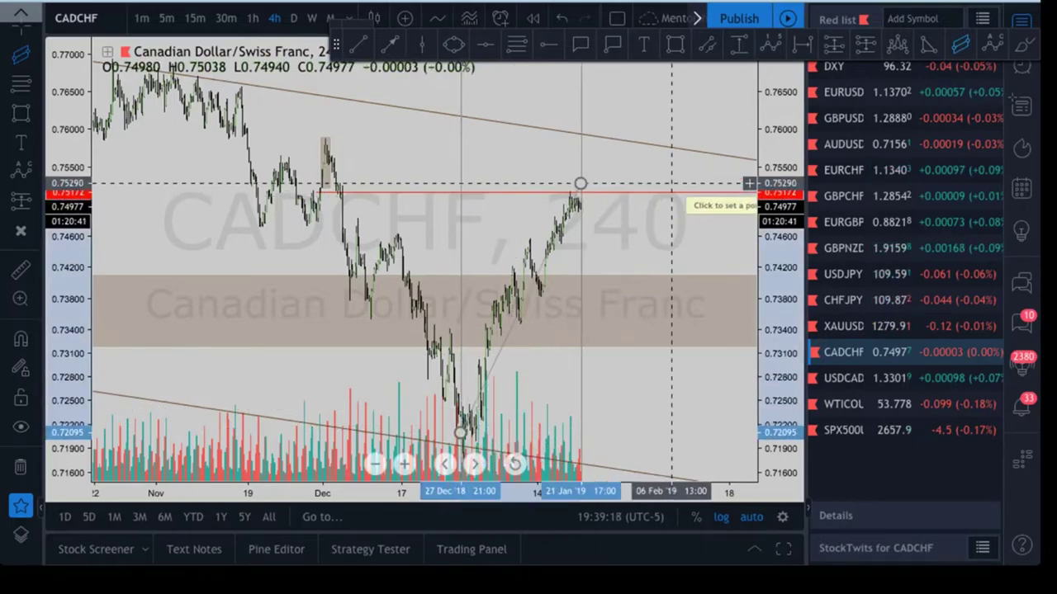
left_click(671, 184)
scroll(627, 234, "up", 4)
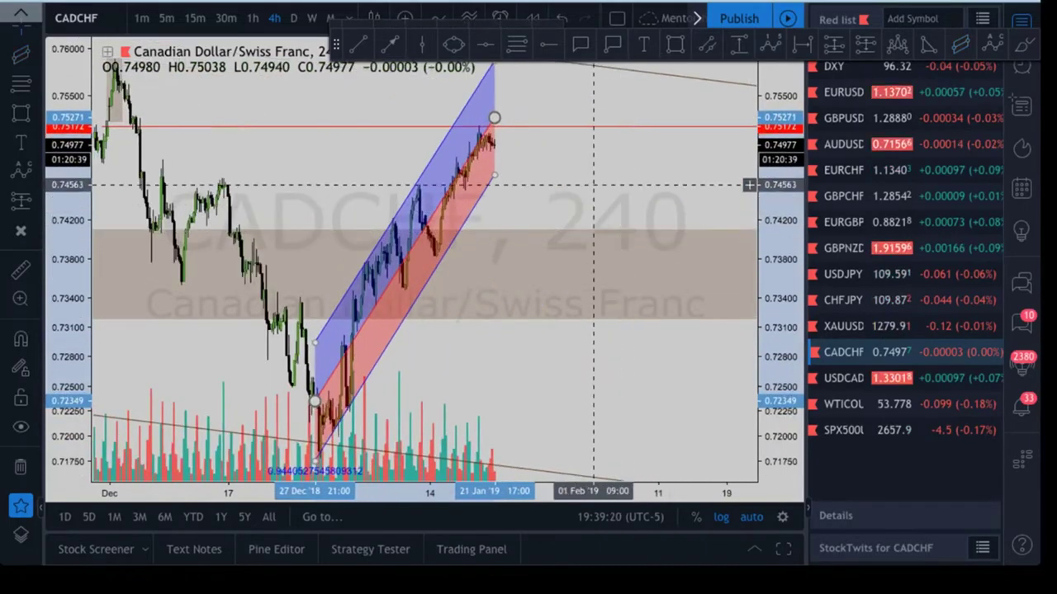
scroll(592, 185, "down", 3)
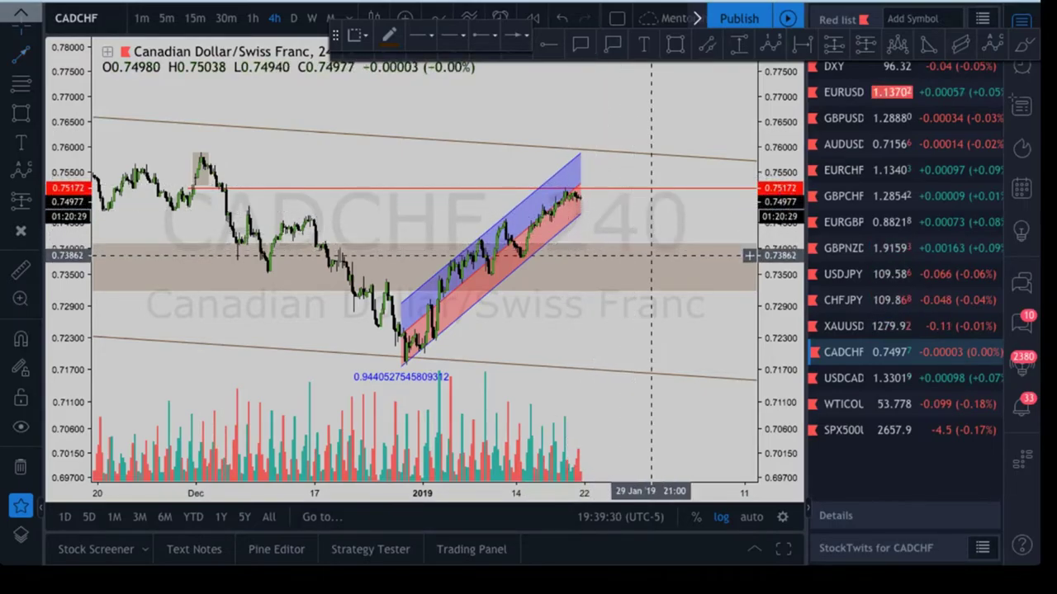
Draw a thin rectangle from 3 December 2018 to about 4 February 2019, between 0.74465 and about 0.746
scroll(651, 255, "down", 5)
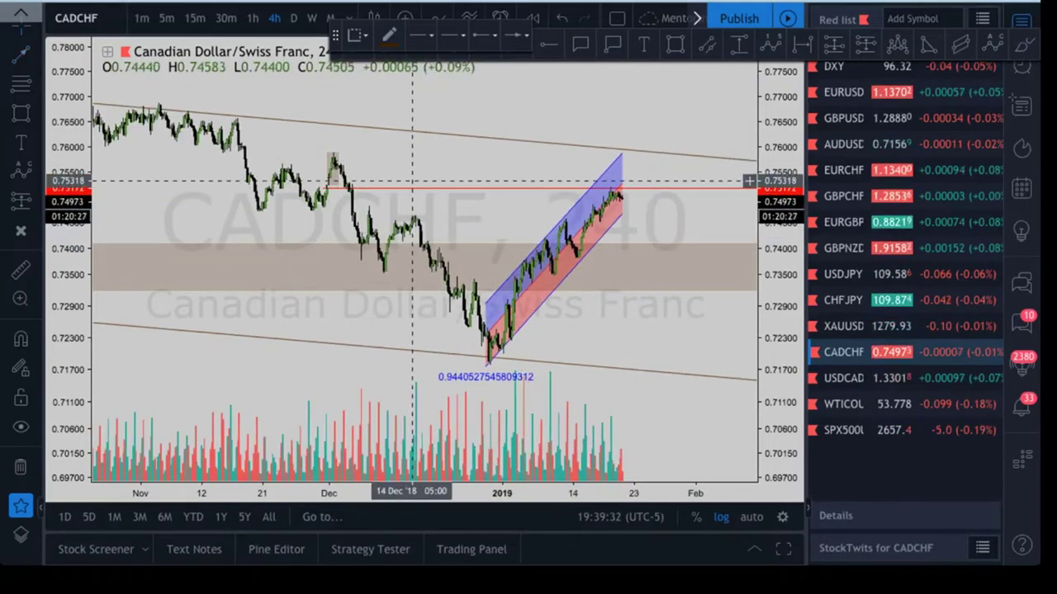
scroll(412, 180, "down", 2)
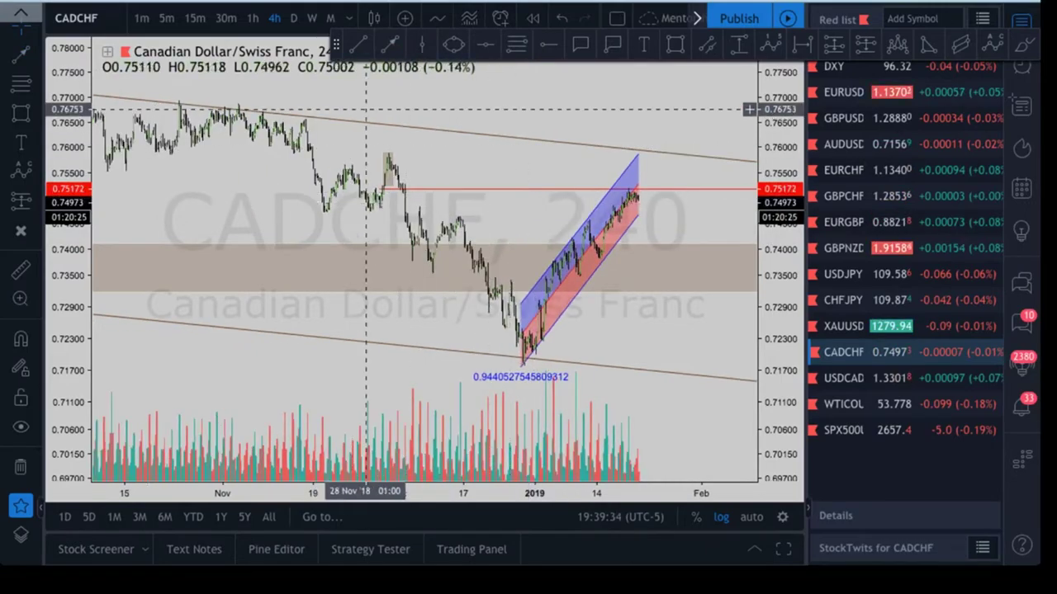
scroll(366, 109, "up", 3)
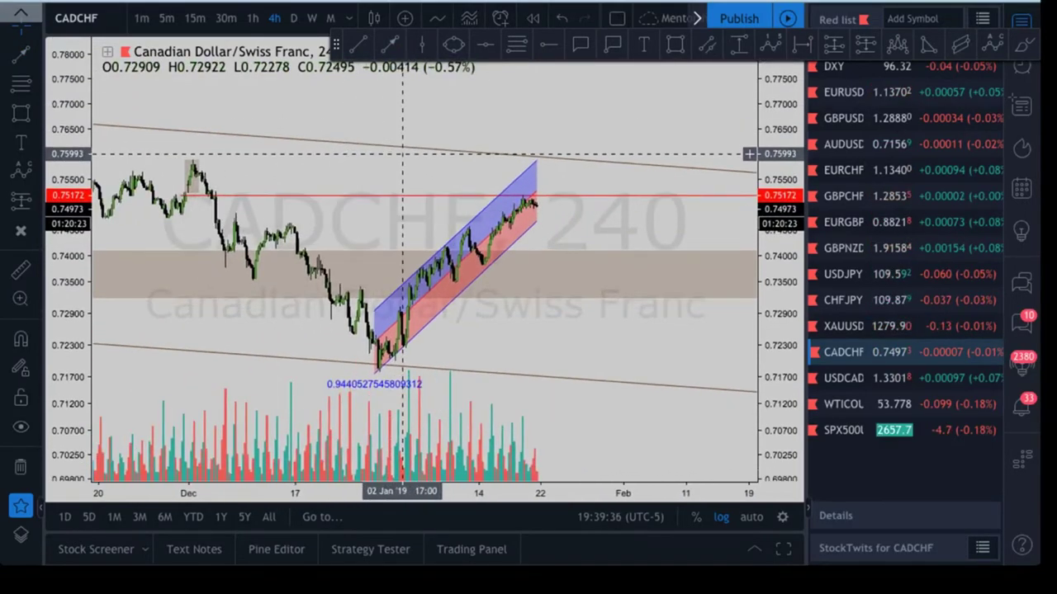
left_click_drag(403, 153, 440, 89)
left_click(391, 45)
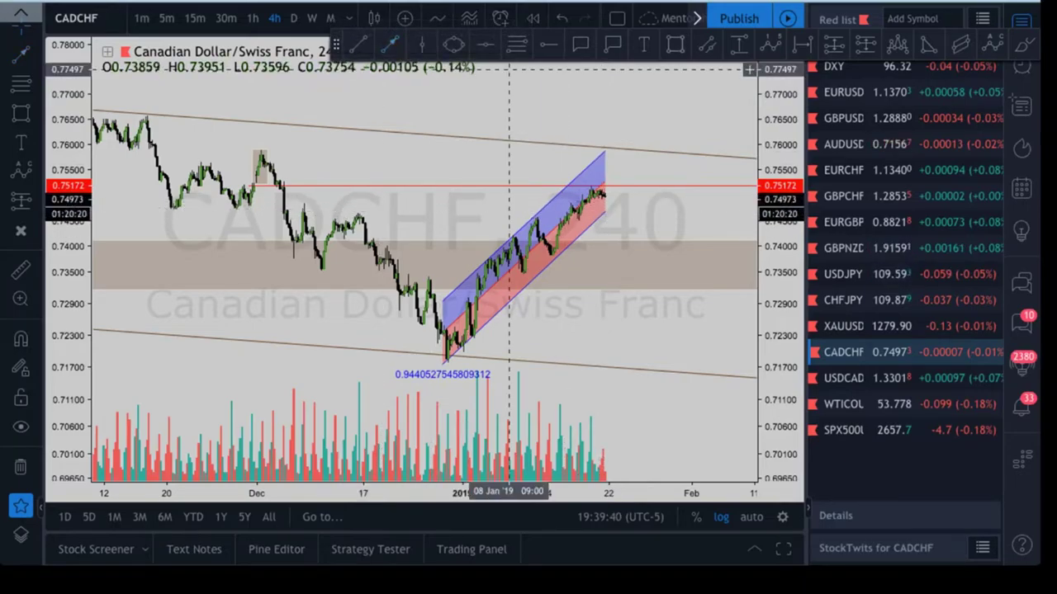
left_click(676, 44)
left_click(266, 222)
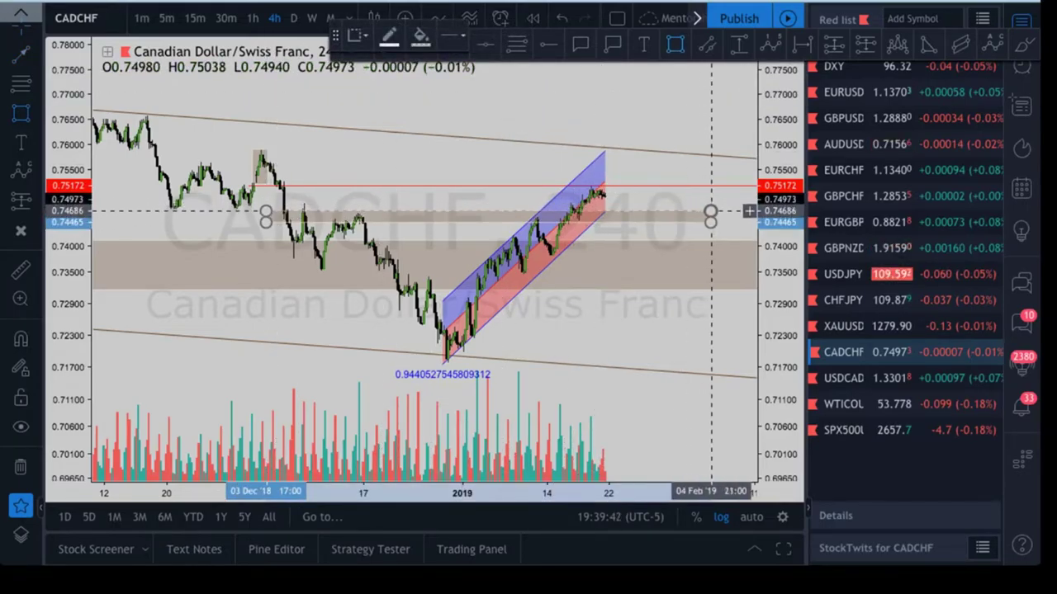
left_click(717, 215)
left_click(658, 200)
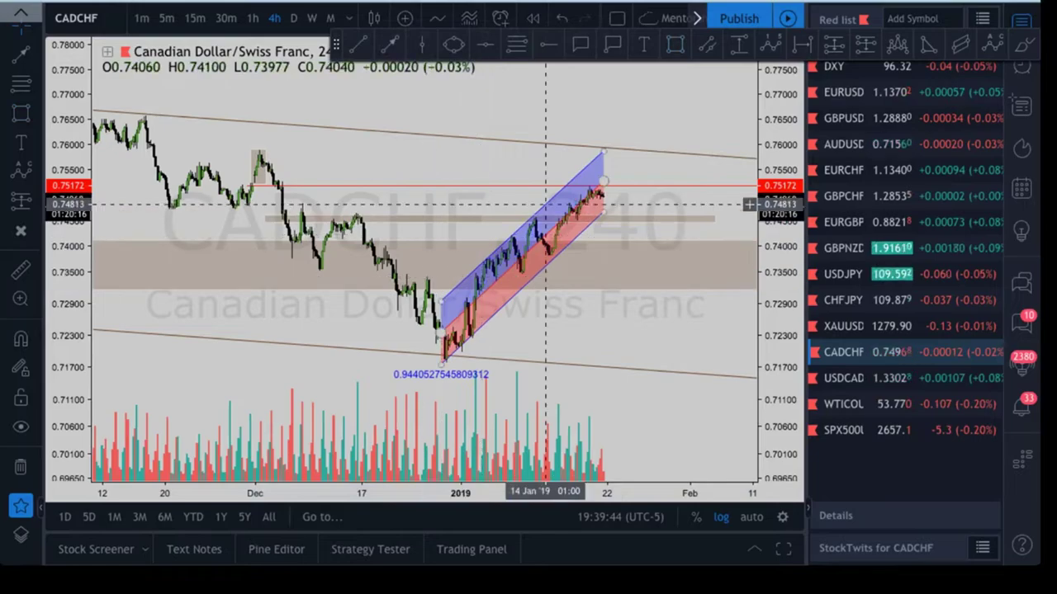
Draw projection arrows from 0.75052 down to about 0.7462 and back up to about 0.751, with an ellipse around their low point
left_click(389, 45)
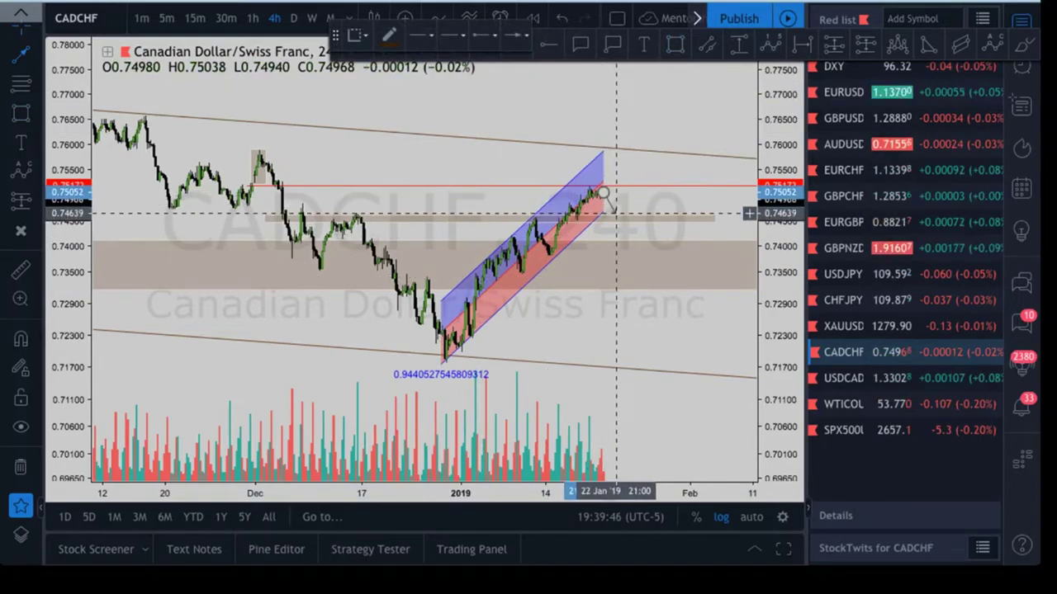
left_click(615, 214)
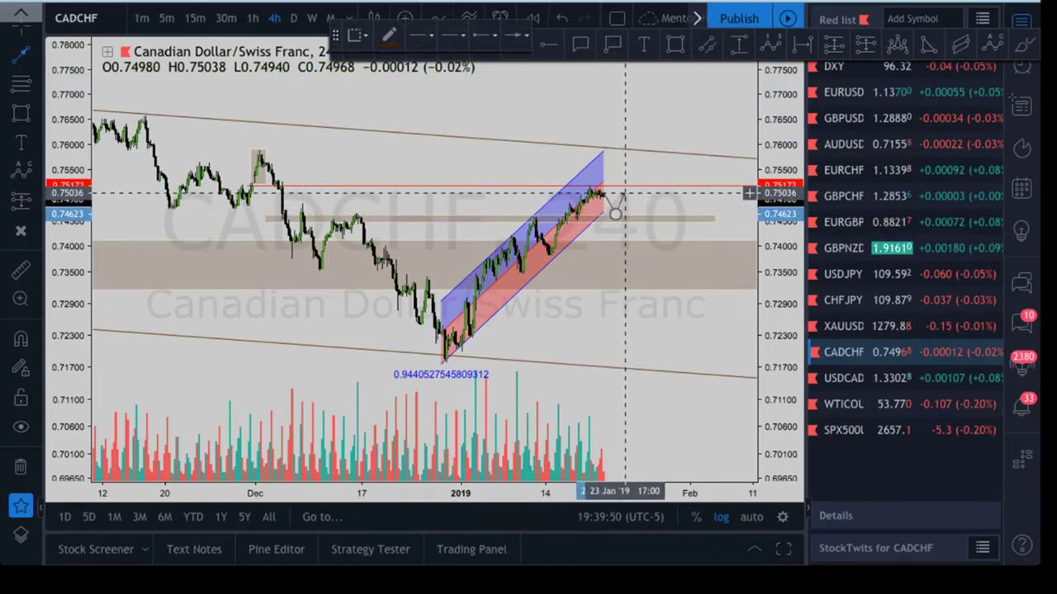
double_click(626, 191)
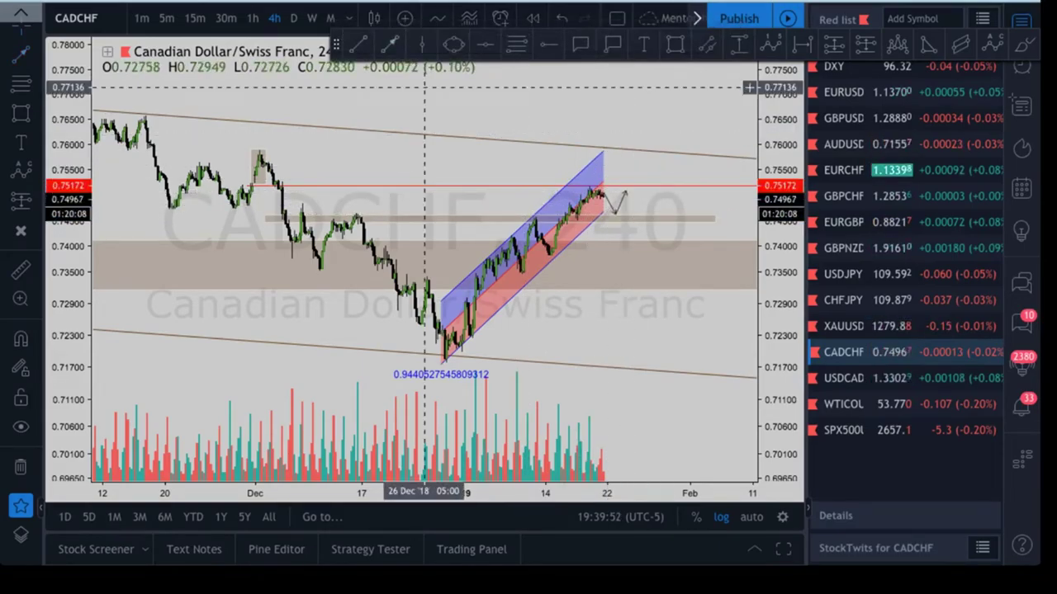
left_click(614, 188)
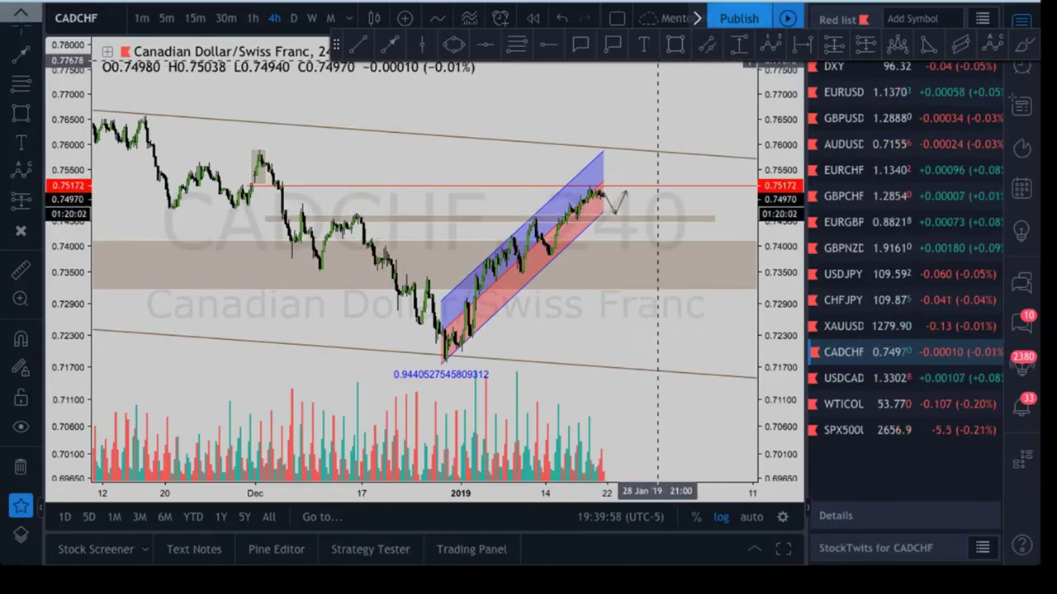
left_click(453, 44)
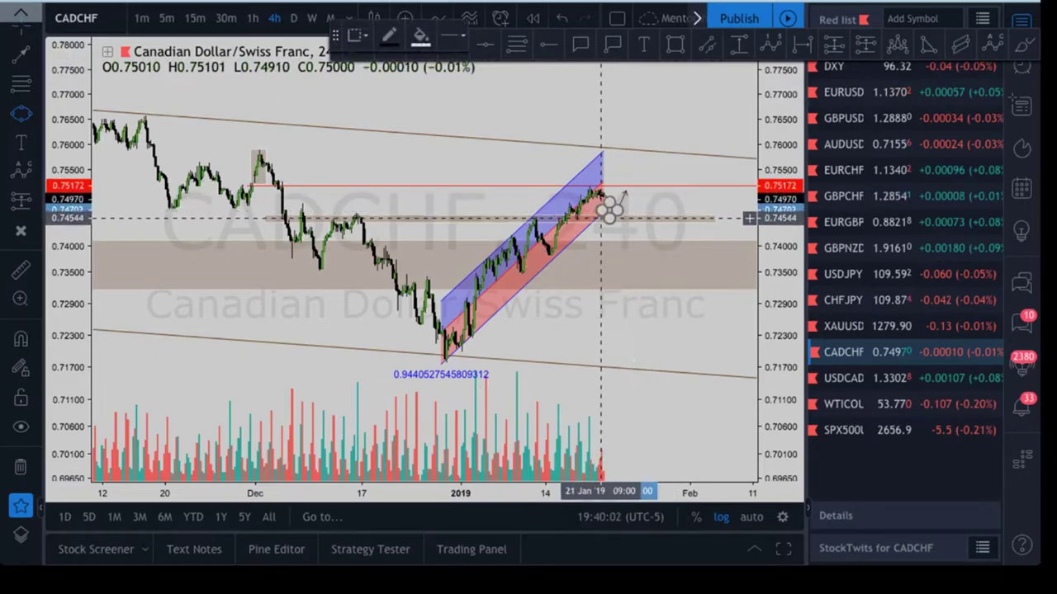
left_click(725, 283)
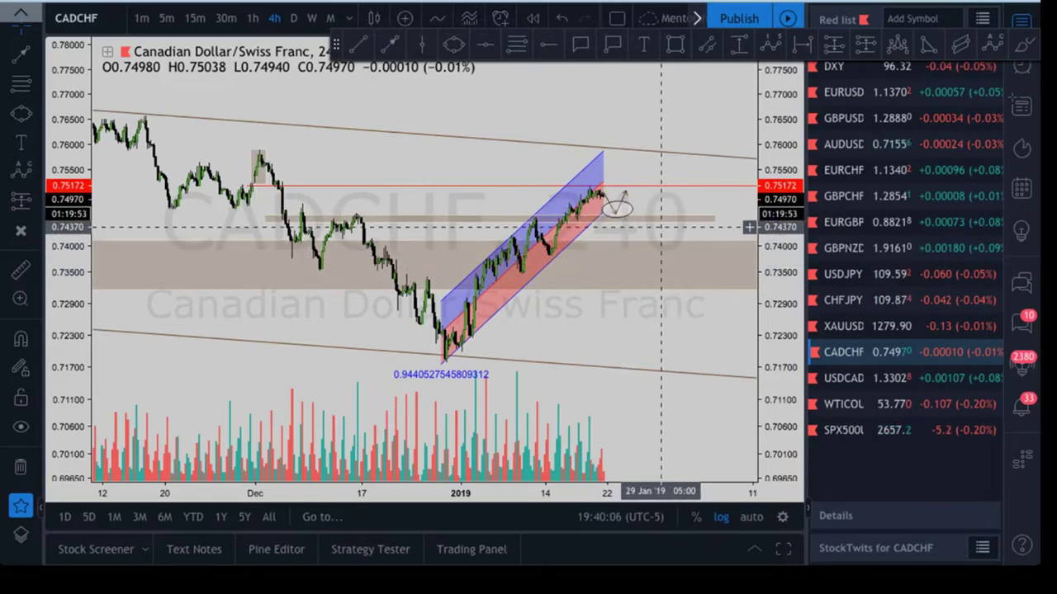
Extend the rising projection arrow up to about 0.758, just under the descending upper trendline
scroll(749, 233, "down", 1)
scroll(667, 231, "down", 1)
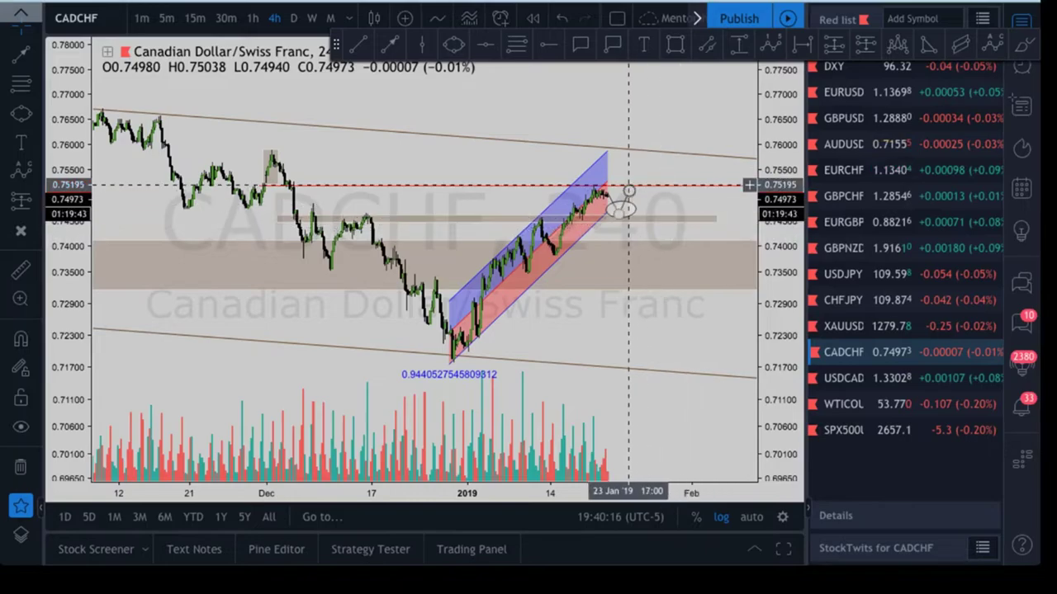
left_click_drag(627, 189, 643, 155)
left_click(653, 134)
Place a blue horizontal line at 0.75788 near the early December peak
scroll(653, 133, "down", 6)
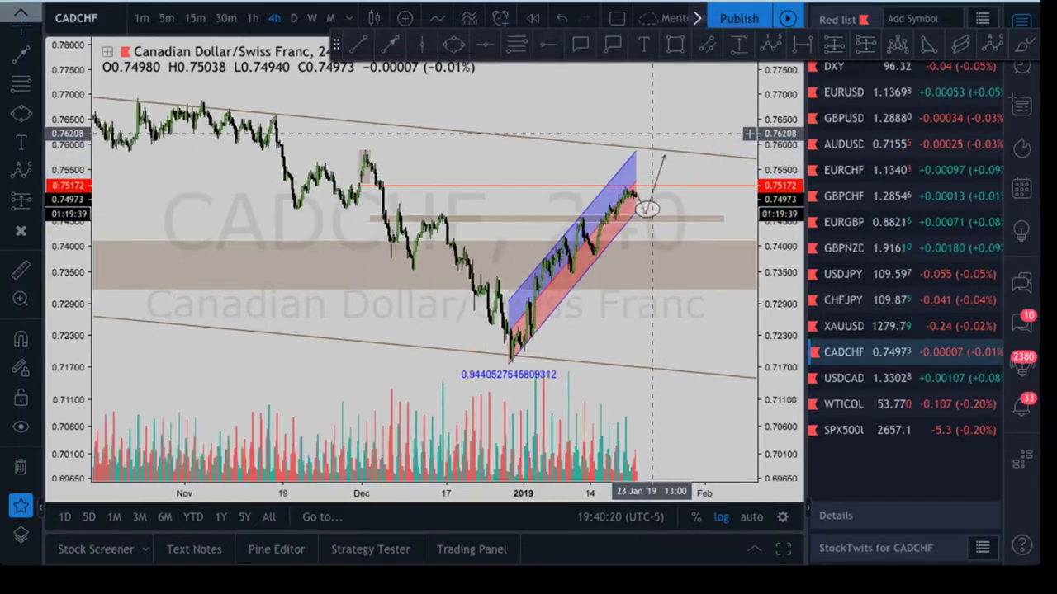
scroll(640, 137, "down", 3)
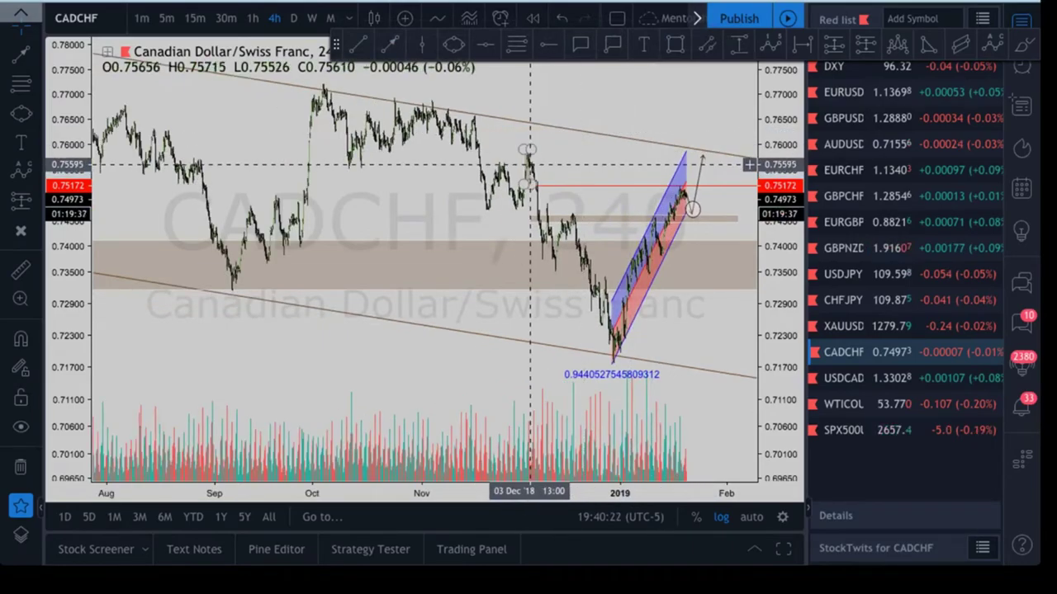
scroll(450, 161, "up", 4)
scroll(450, 161, "up", 2)
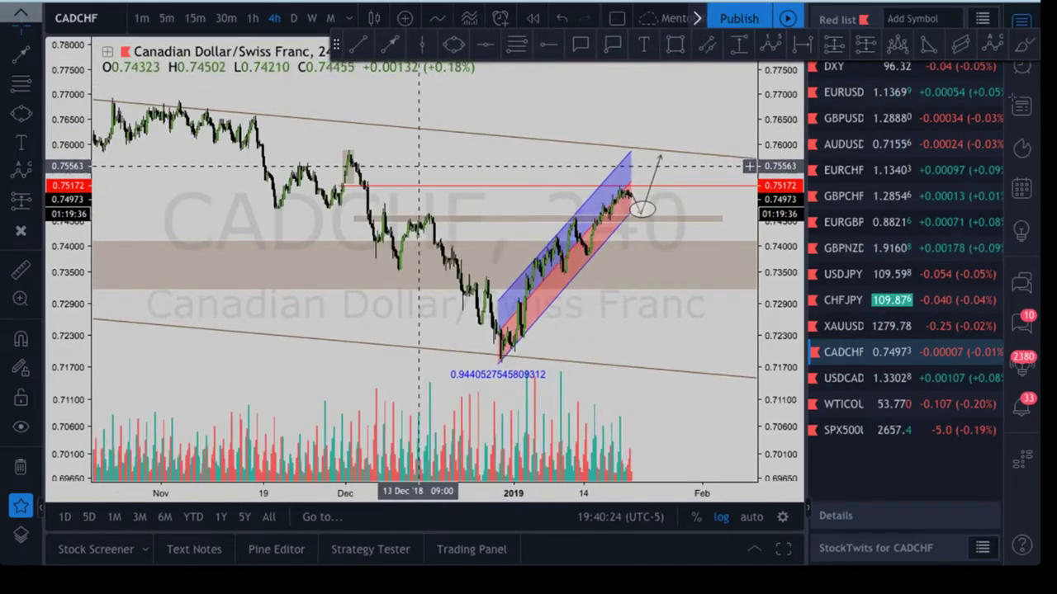
left_click(361, 155)
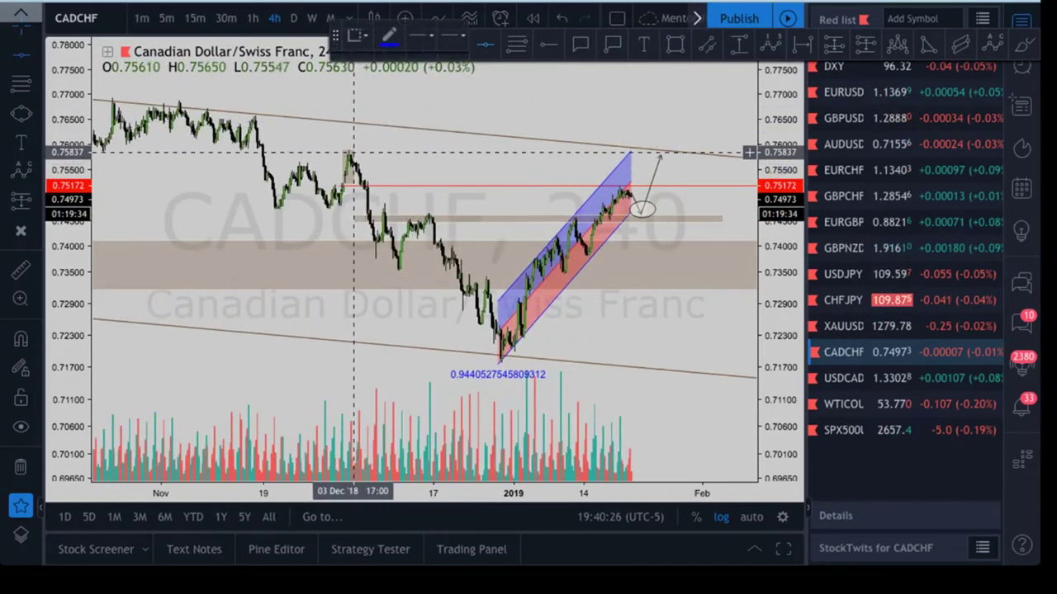
left_click(362, 155)
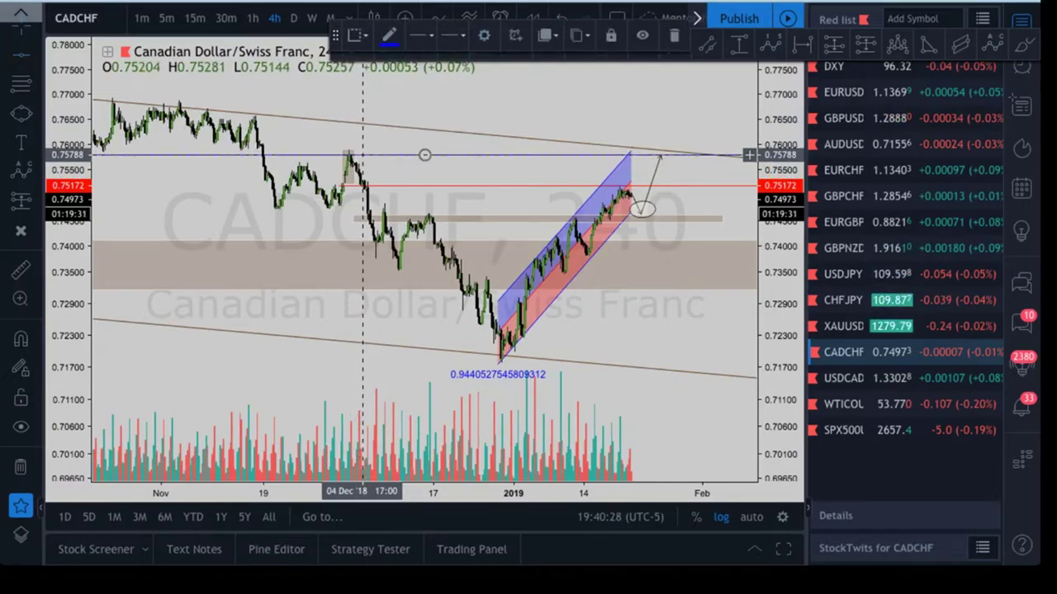
left_click(656, 107)
Draw a falling arrow from the upper trendline near 0.757 down to the lower trendline at about 0.714
scroll(696, 177, "down", 5)
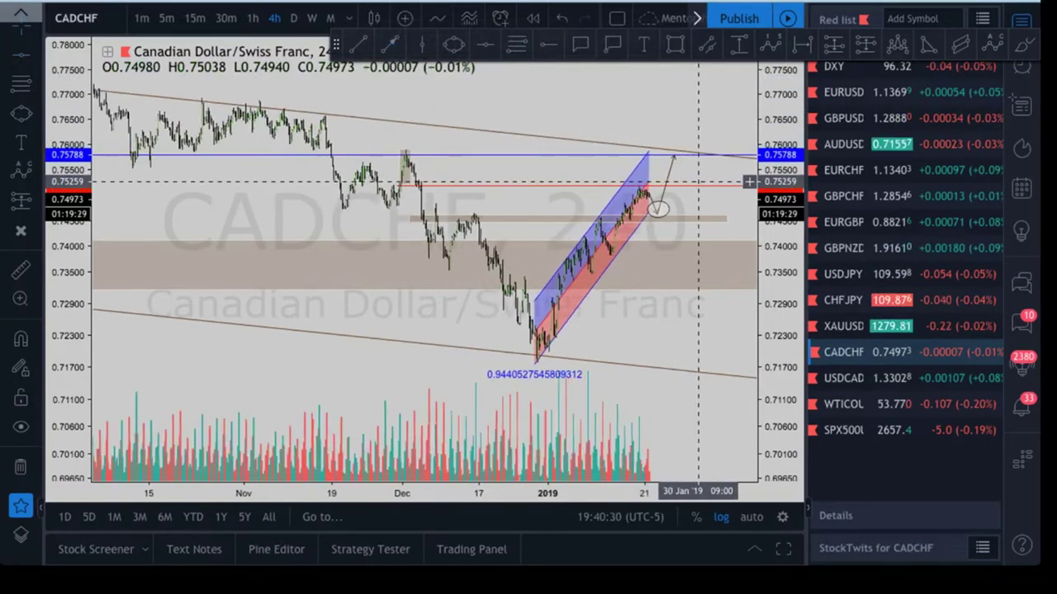
scroll(379, 91, "down", 5)
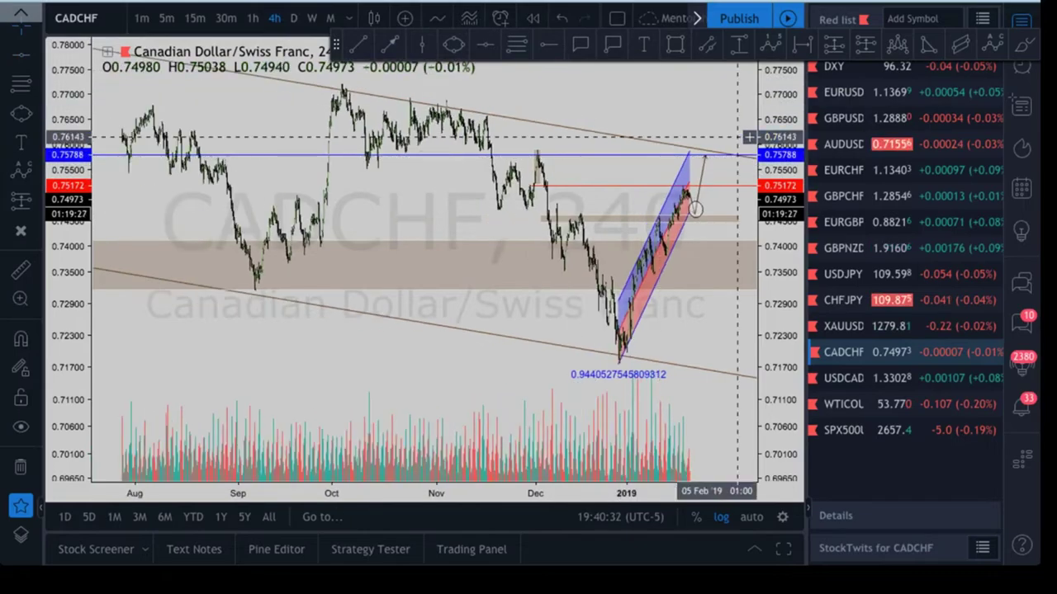
scroll(656, 352, "down", 5)
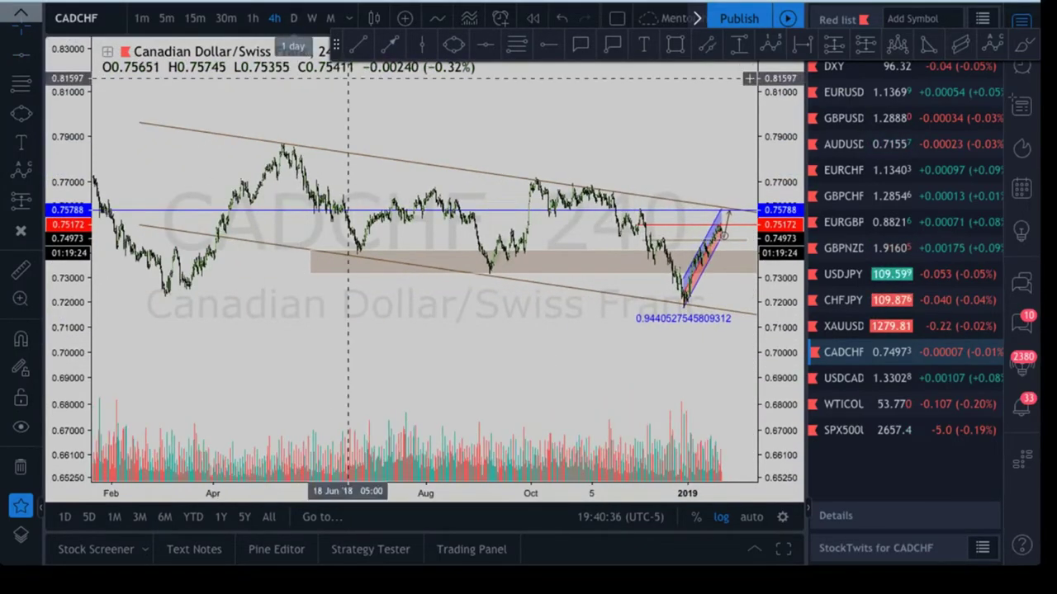
left_click_drag(405, 101, 374, 94)
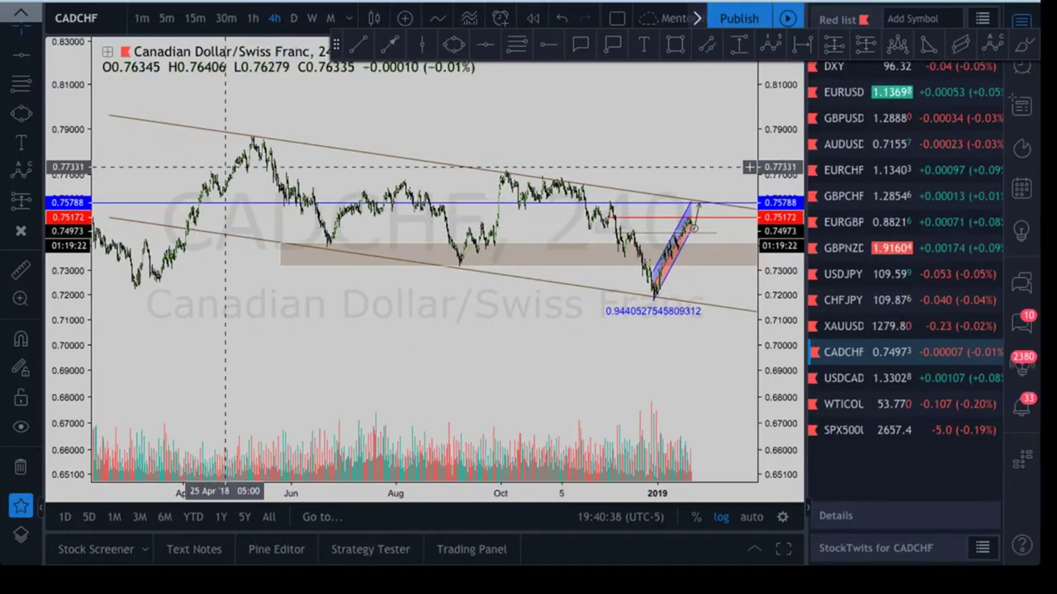
scroll(586, 348, "right", 1)
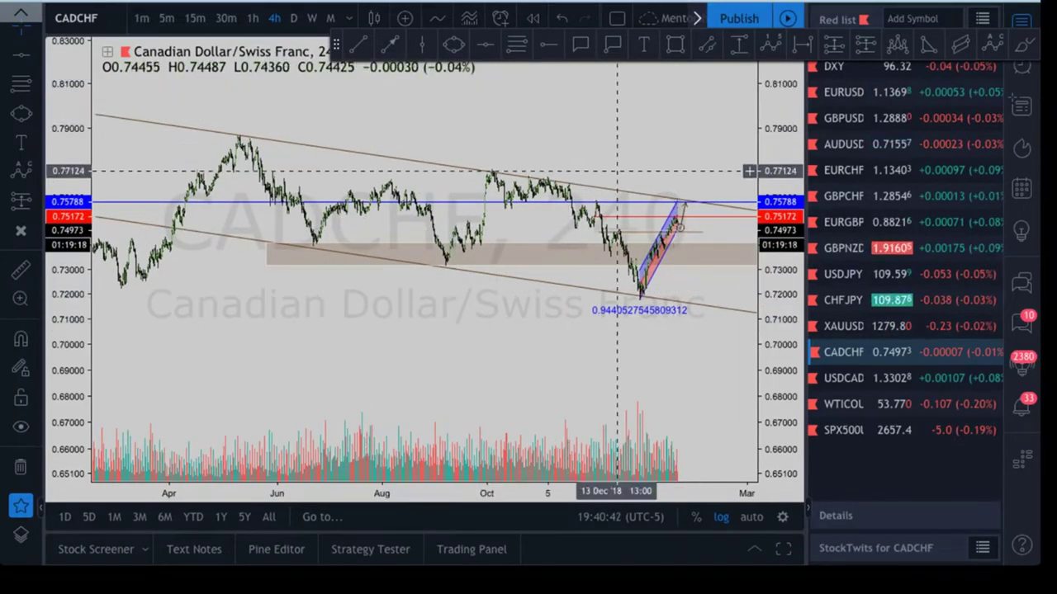
scroll(658, 185, "right", 2)
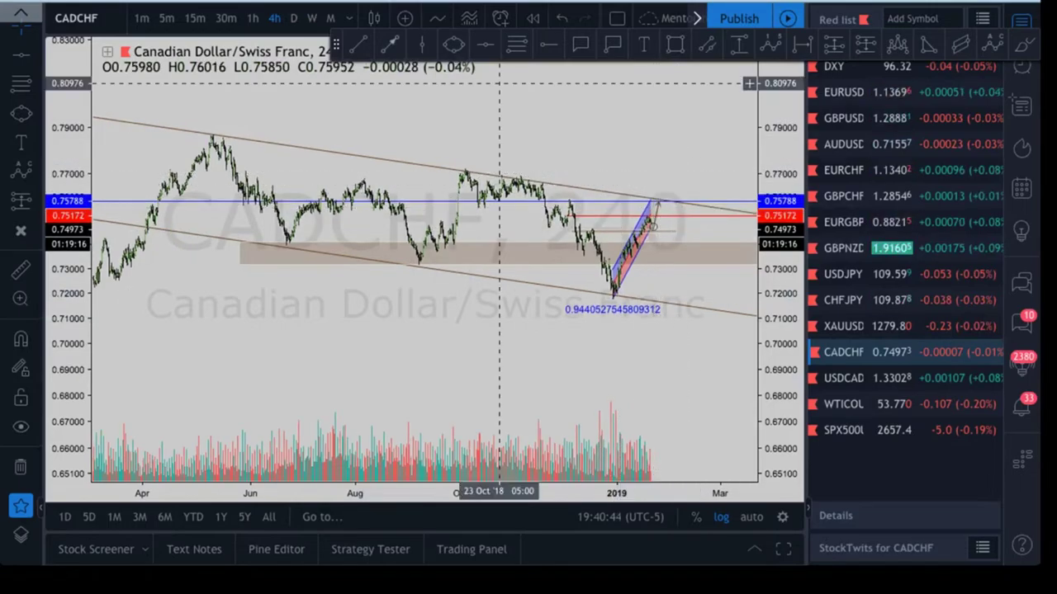
left_click(391, 44)
left_click(663, 204)
left_click(702, 308)
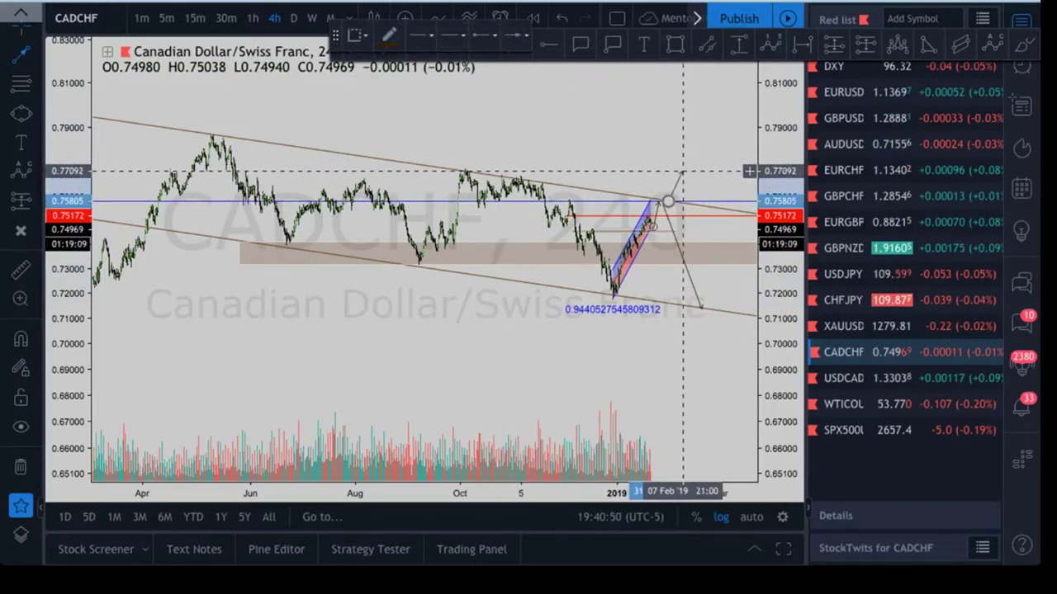
Draw two successive rising arrows above the upper trendline, from 0.75805 to about 0.770 and from 0.77057 to about 0.783
left_click(677, 174)
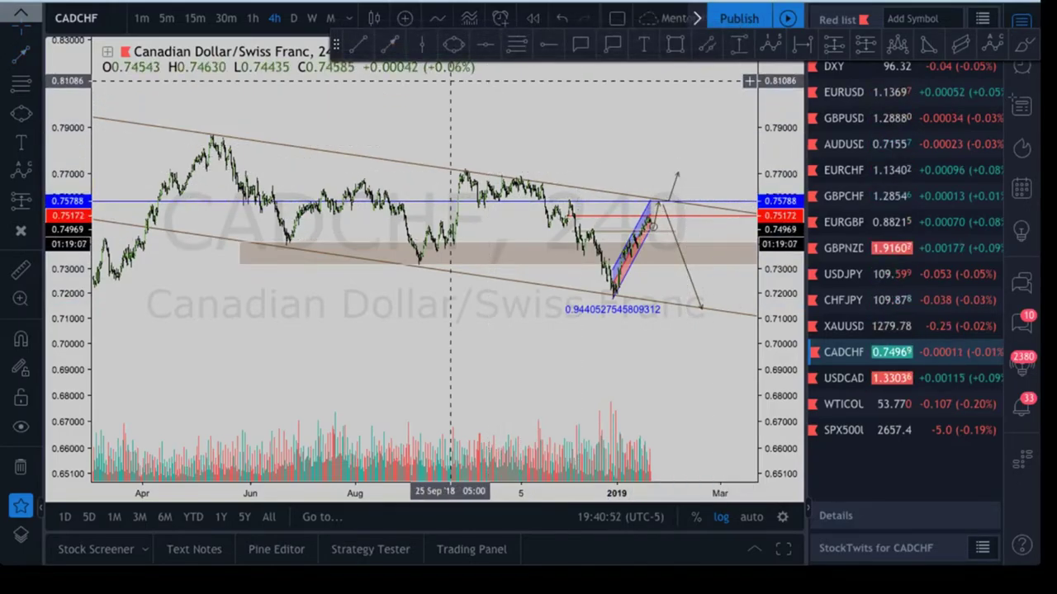
left_click(392, 45)
left_click(683, 172)
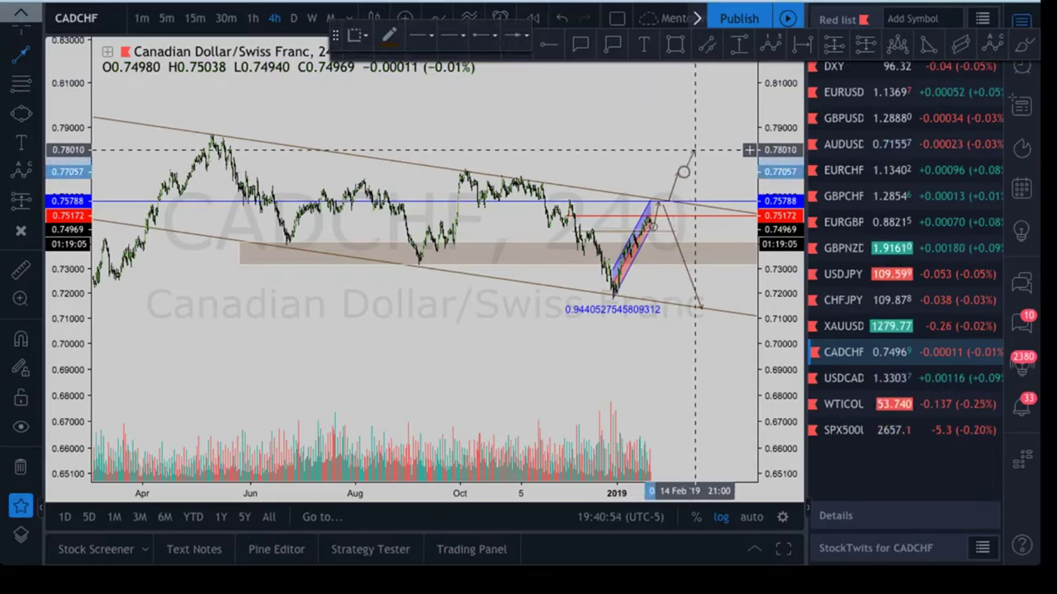
left_click(693, 142)
left_click(679, 135)
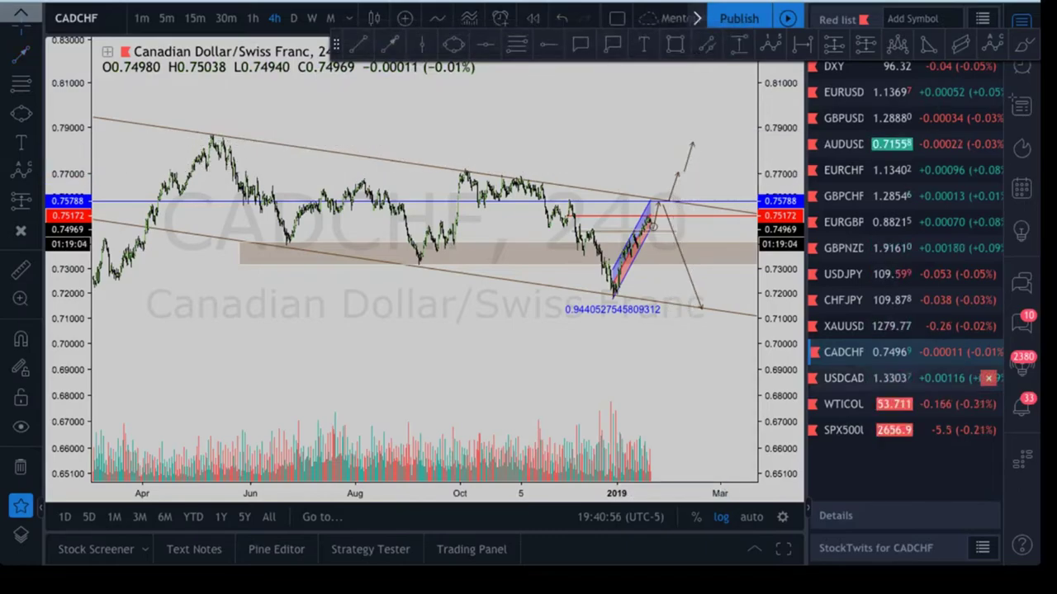
Open the USDCAD chart on the 1-hour timeframe and examine the price action from December to January
left_click(855, 379)
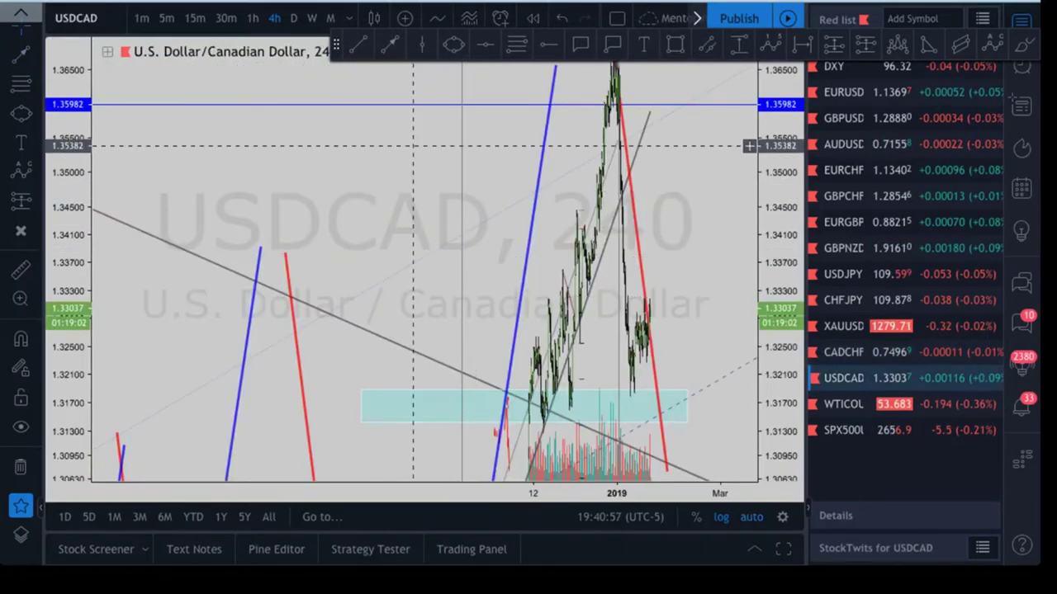
left_click(253, 18)
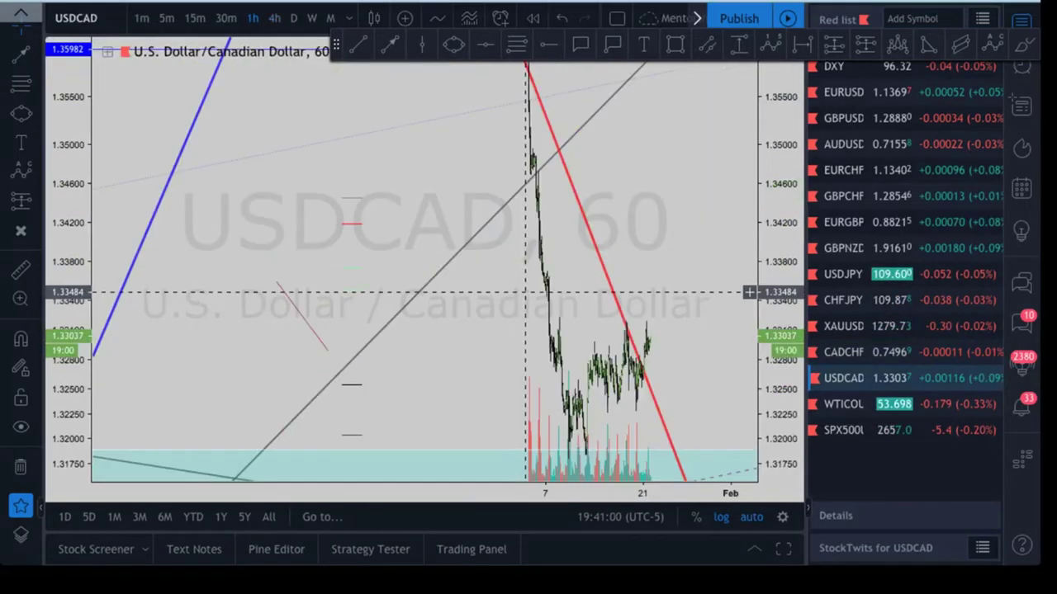
scroll(588, 316, "up", 5)
left_click_drag(590, 316, 693, 223)
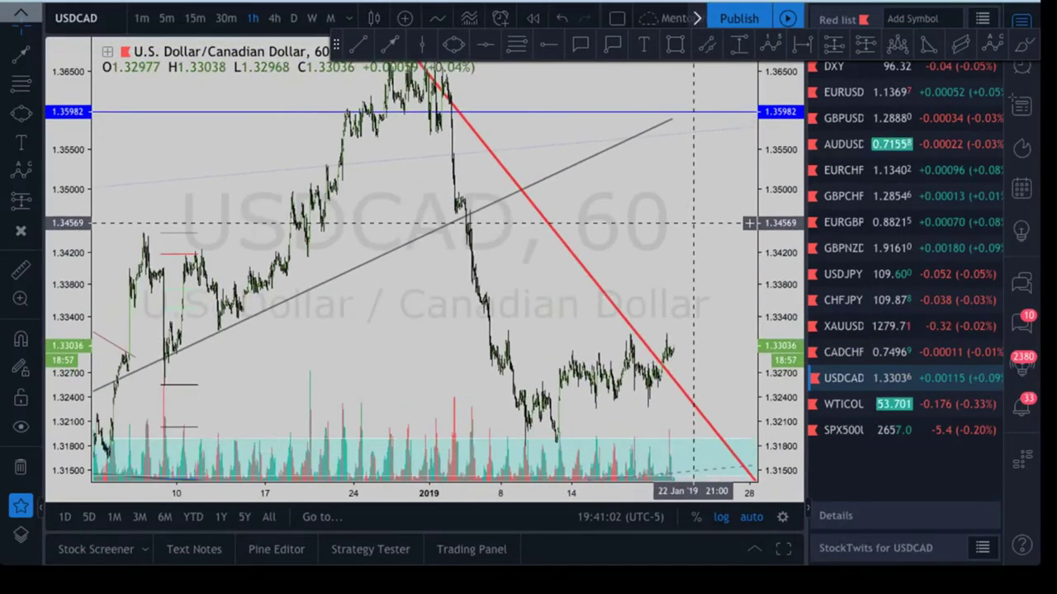
Draw a rectangle around the January consolidation, from 11 to 22 January between 1.32983 and 1.32270
scroll(693, 223, "up", 4)
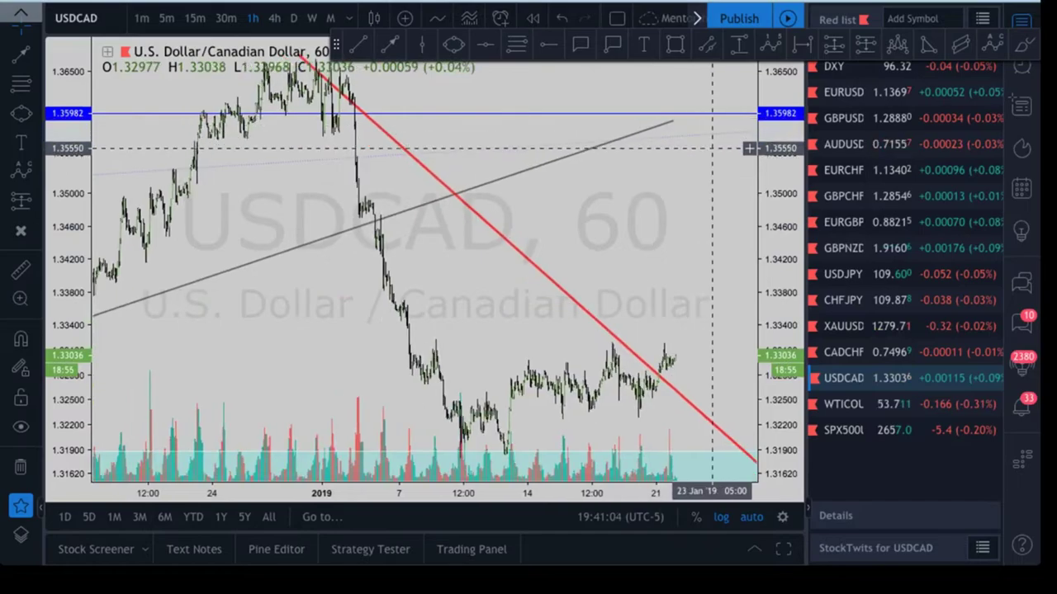
scroll(713, 148, "up", 3)
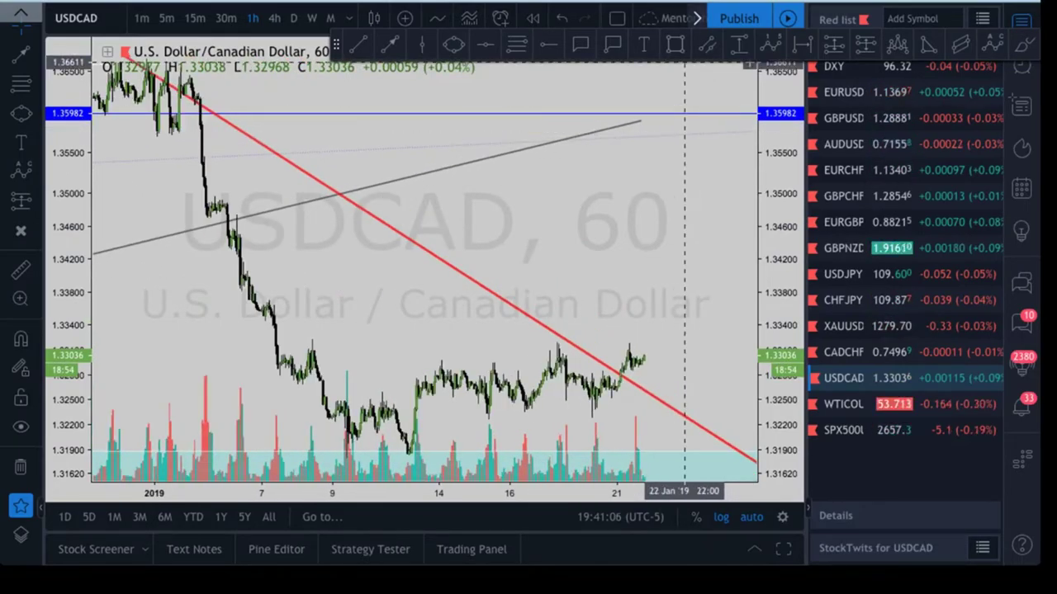
left_click(675, 44)
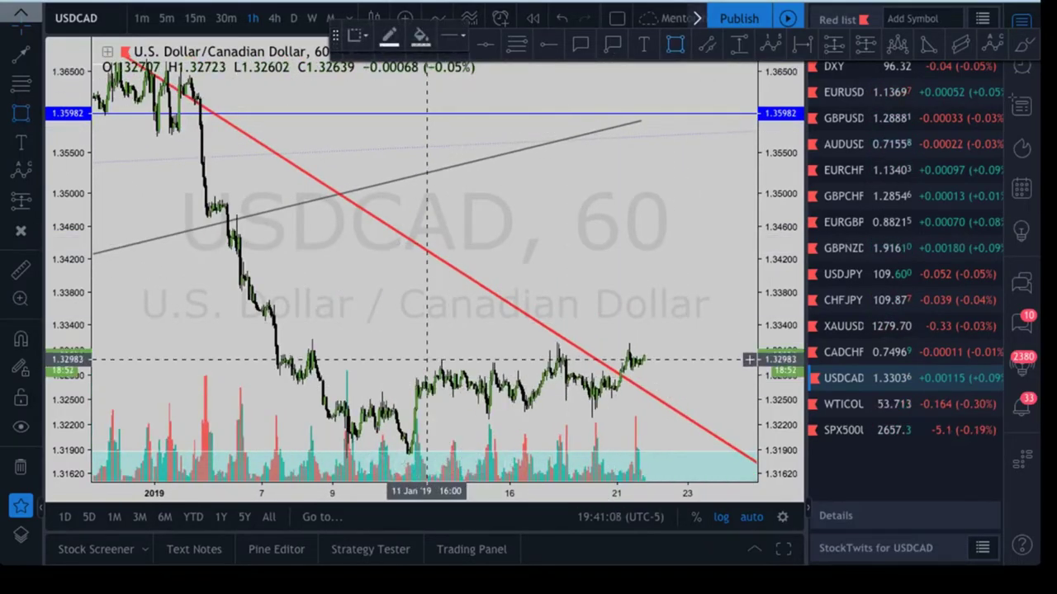
left_click(427, 359)
left_click(675, 419)
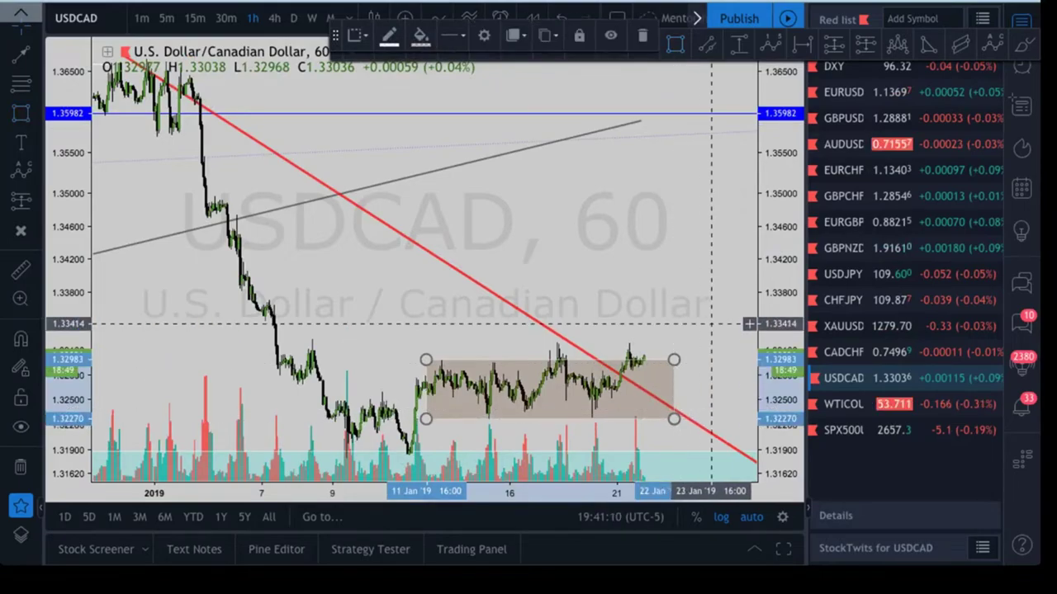
left_click_drag(713, 320, 727, 316)
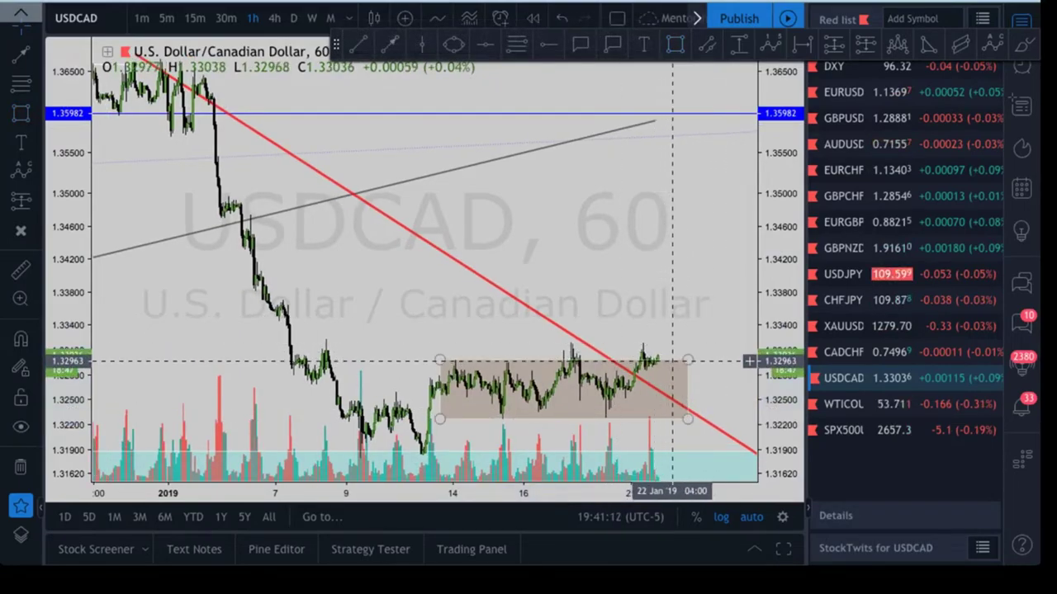
Draw a rising projection line from 1.32821 at the consolidation box up to 1.34129, and delete it
scroll(672, 360, "down", 3)
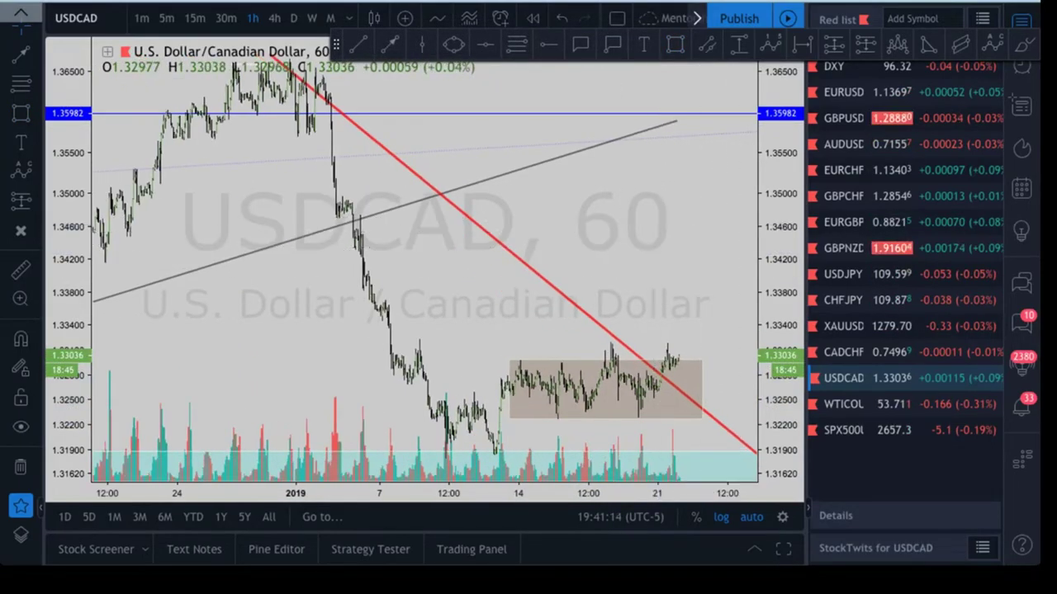
left_click_drag(780, 196, 780, 334)
left_click_drag(724, 290, 714, 278)
left_click_drag(660, 235, 465, 205)
scroll(636, 229, "down", 2)
scroll(497, 158, "down", 1)
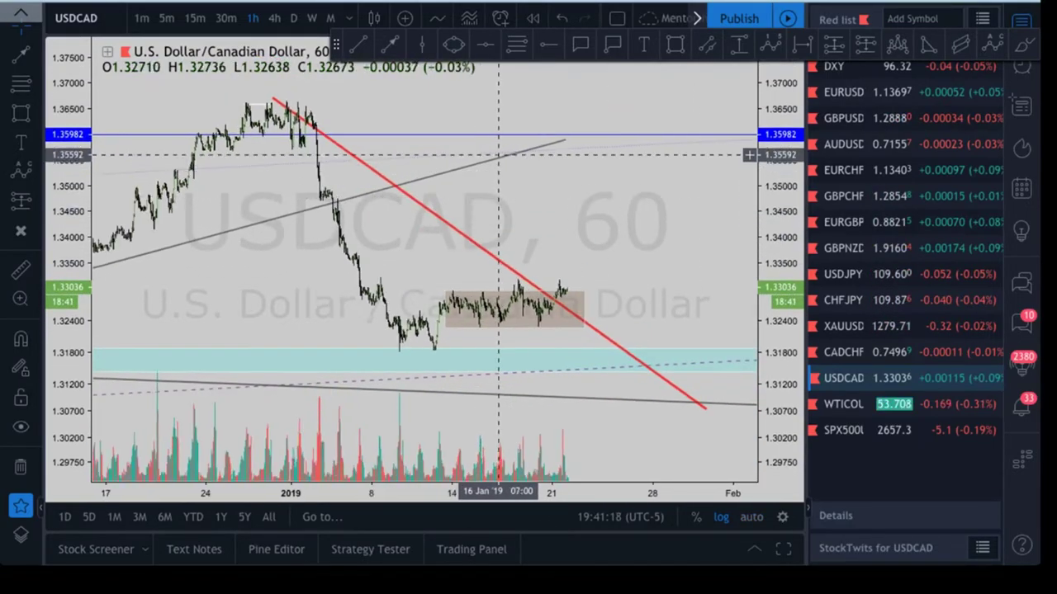
scroll(487, 140, "down", 2)
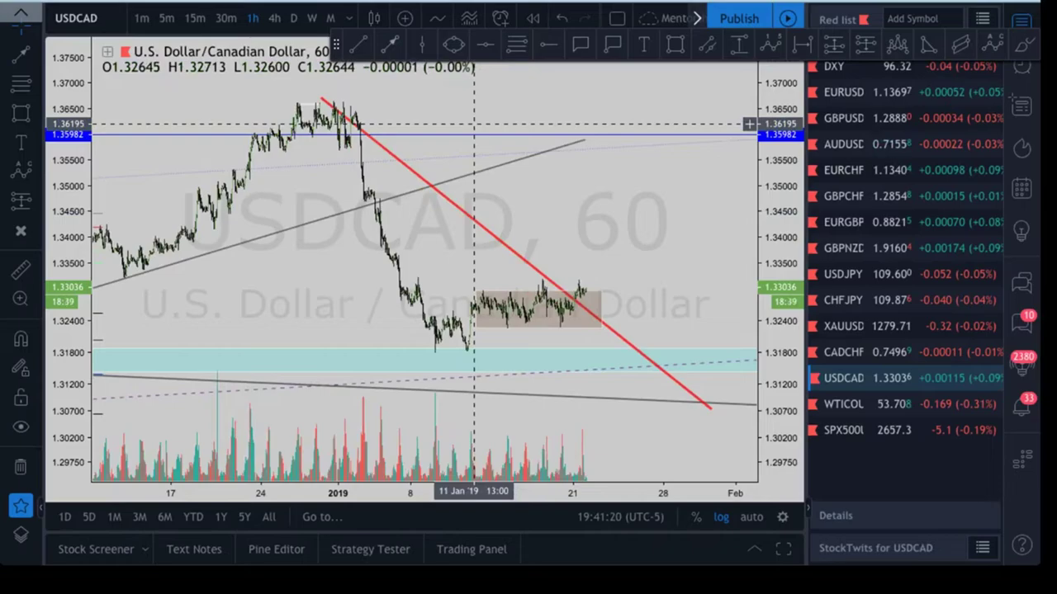
key("alt+t")
left_click(585, 297)
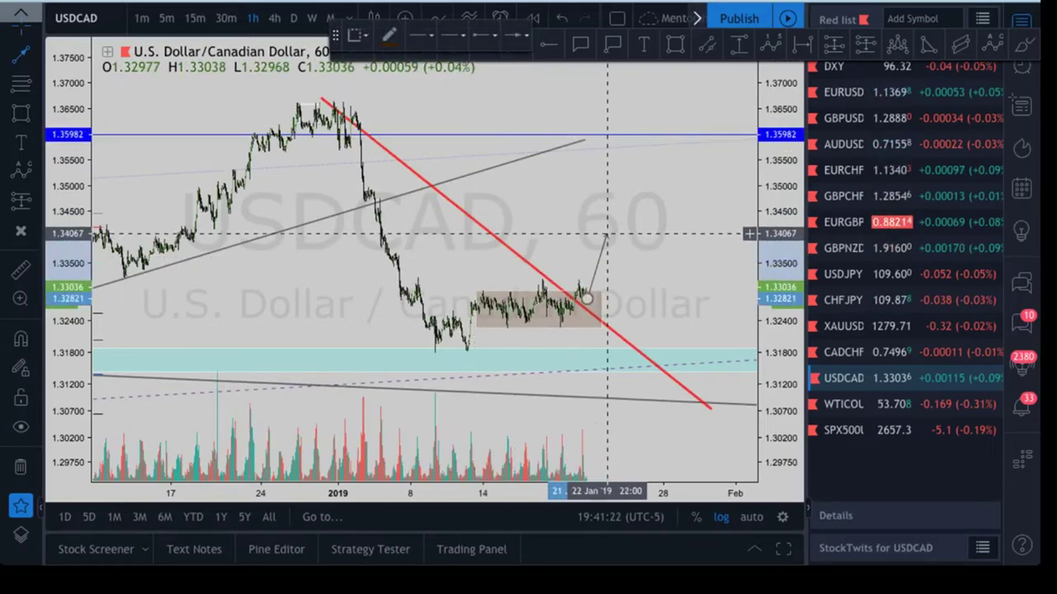
left_click(609, 231)
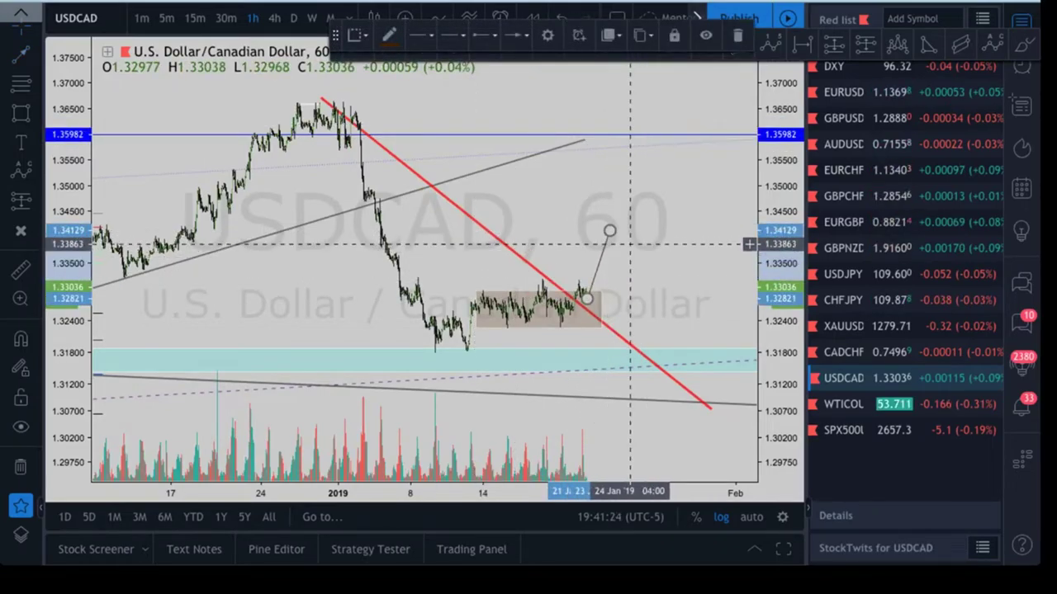
left_click(738, 35)
Reshape the consolidation box to cover the January low, from 9 to 14 January between 1.32609 and 1.31761
scroll(712, 279, "up", 2)
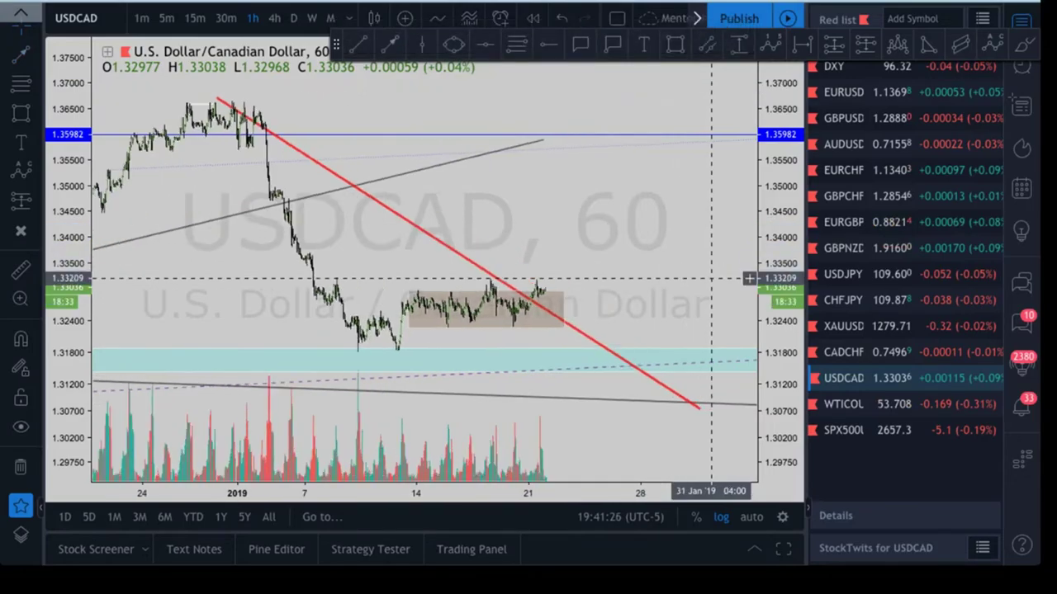
scroll(712, 279, "down", 5)
left_click_drag(711, 260, 711, 253)
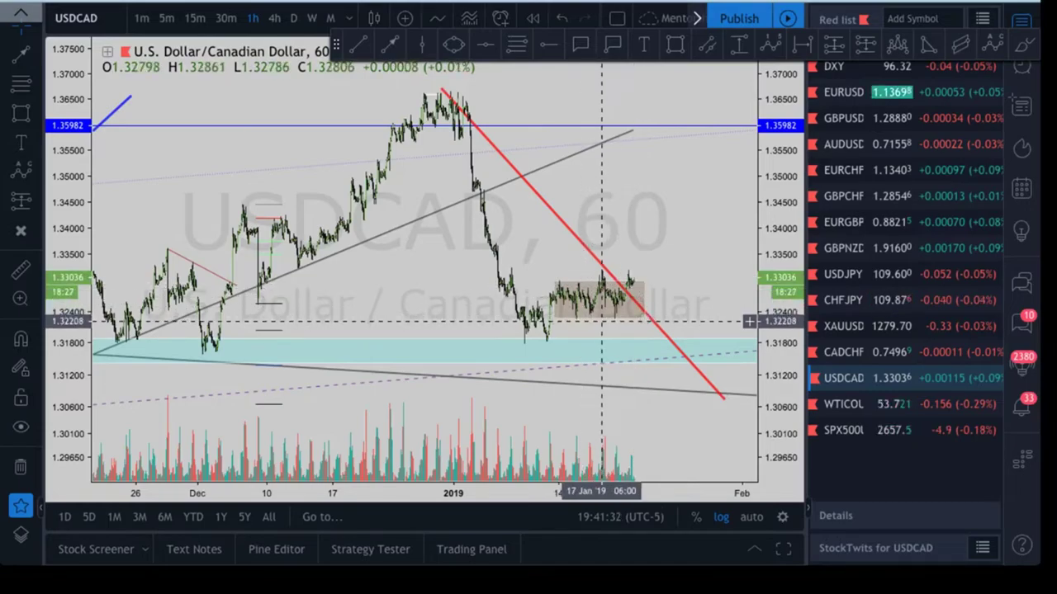
mouse_move(555, 317)
left_mouse_down()
mouse_move(516, 343)
mouse_move(518, 297)
mouse_move(526, 299)
left_mouse_up()
left_click(649, 261)
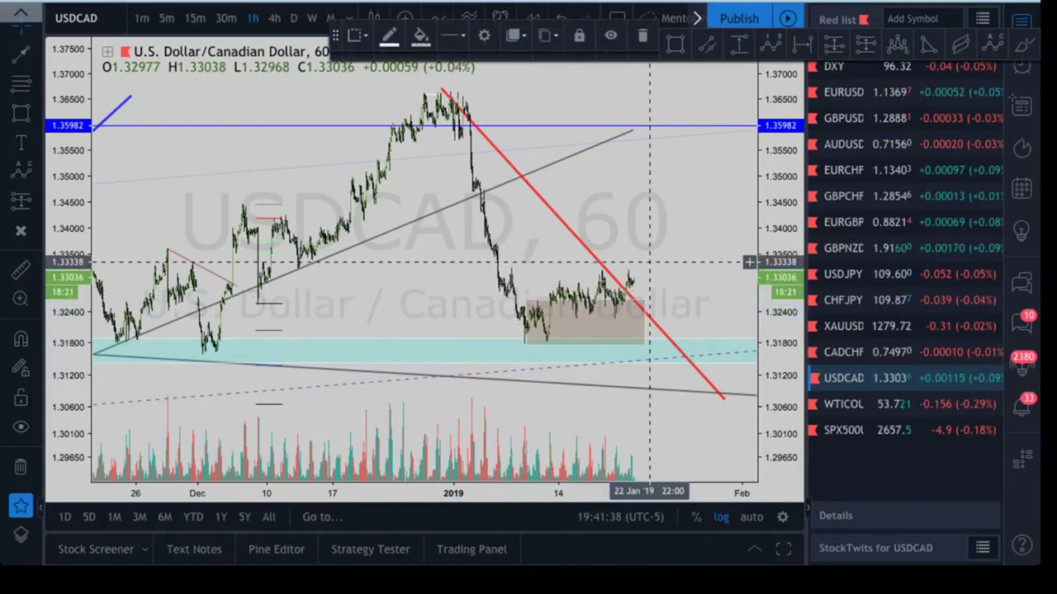
left_click_drag(644, 345, 568, 345)
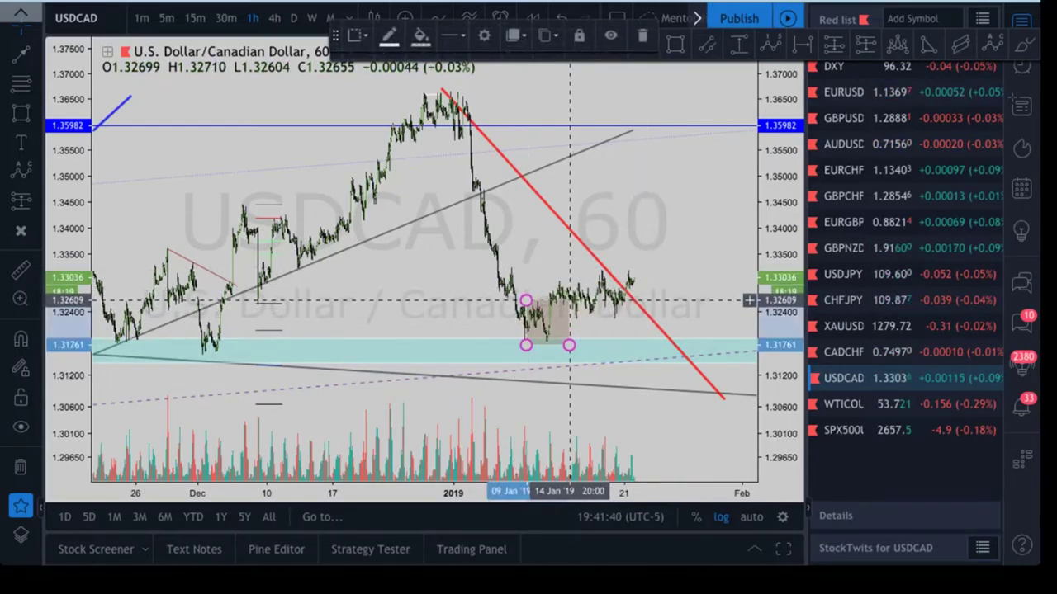
left_click(625, 322)
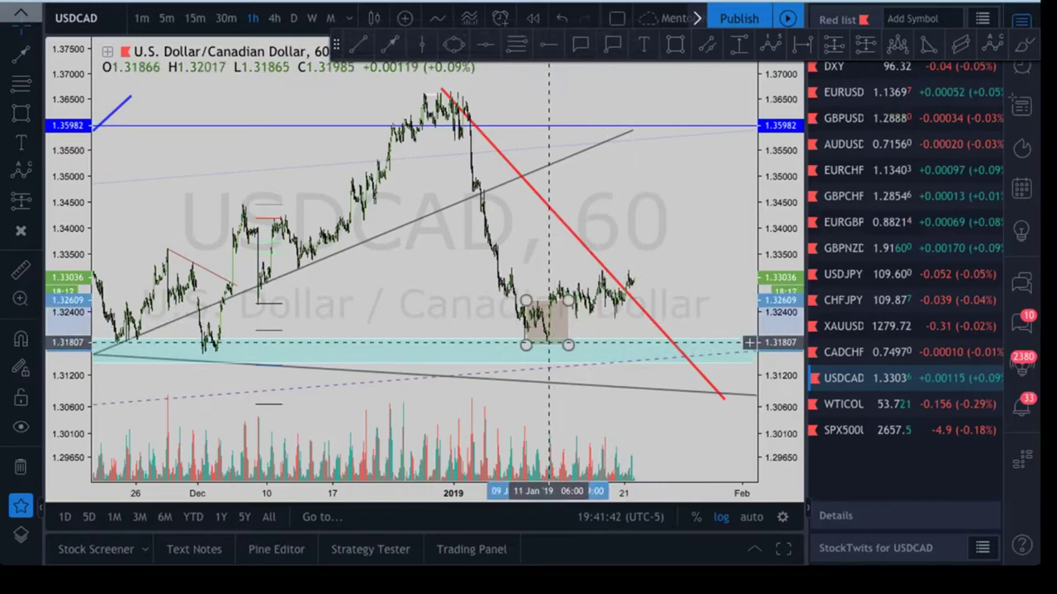
Duplicate the box twice, stacking the copies diagonally upward with tops at 1.33459 and 1.34297
left_click_drag(548, 342, 573, 288)
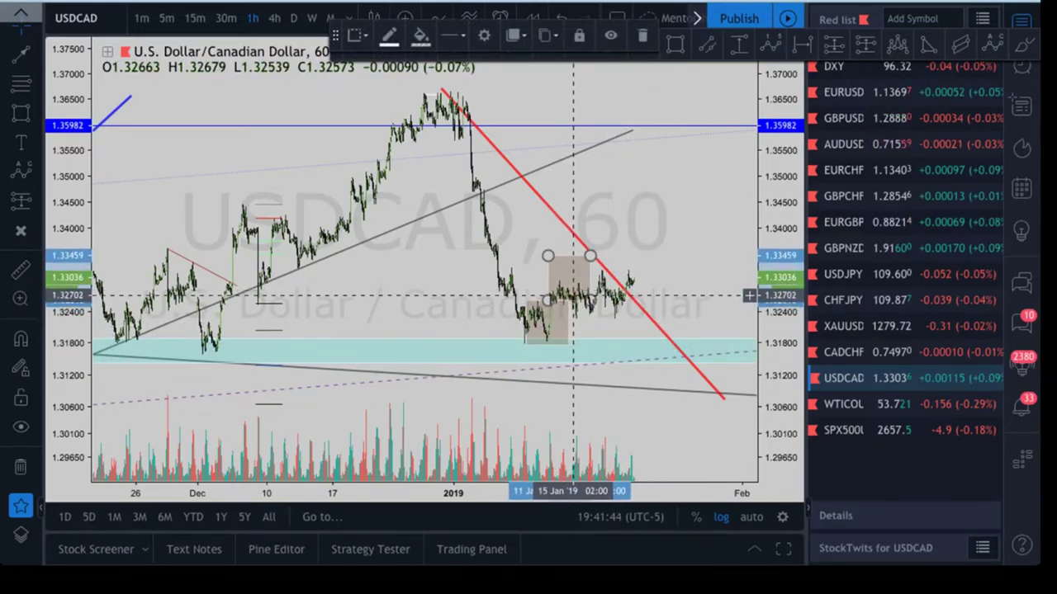
left_click_drag(576, 302, 605, 252)
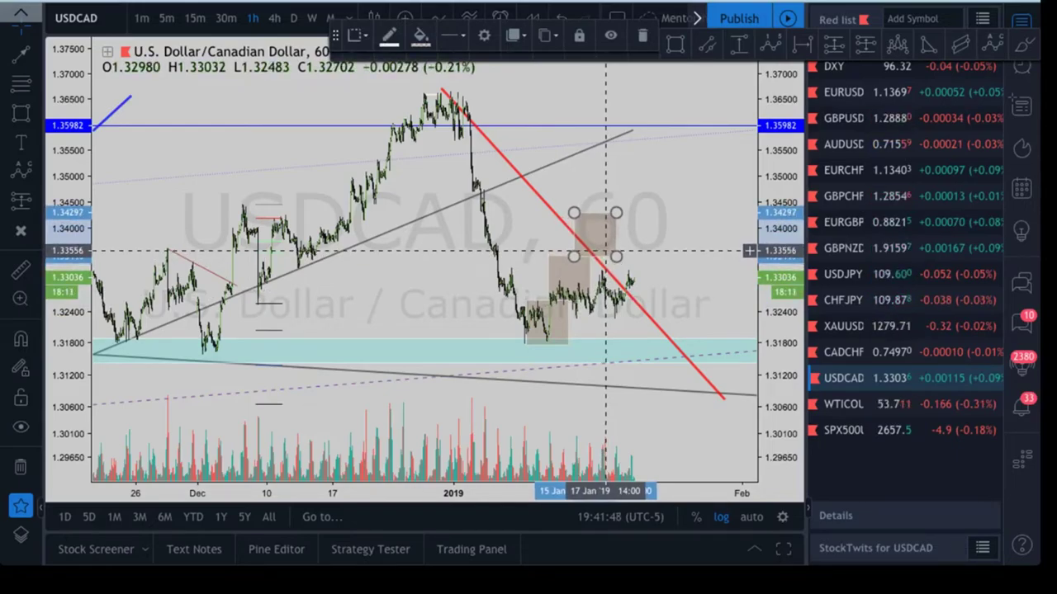
left_click(671, 258)
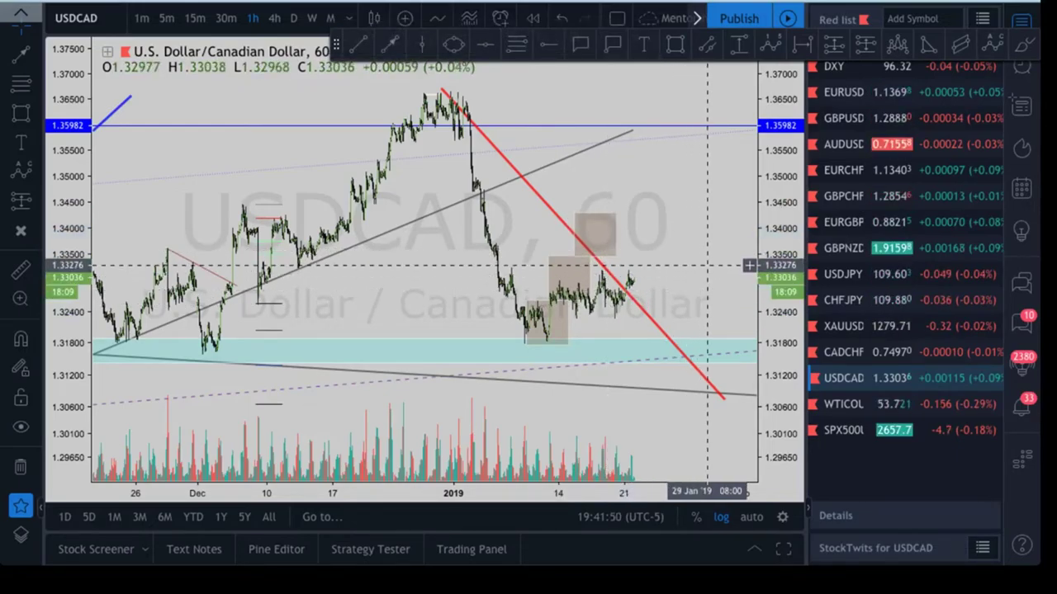
Resize the lowest box to span 6 to 14 January, from 1.32501 down to about 1.3185
left_click(568, 300)
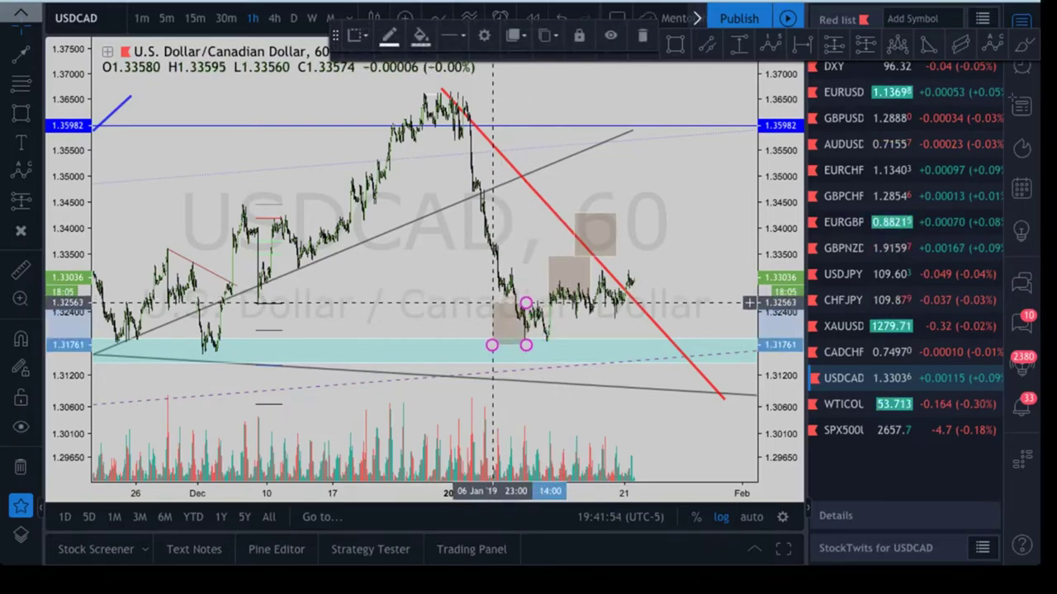
left_click_drag(526, 303, 559, 306)
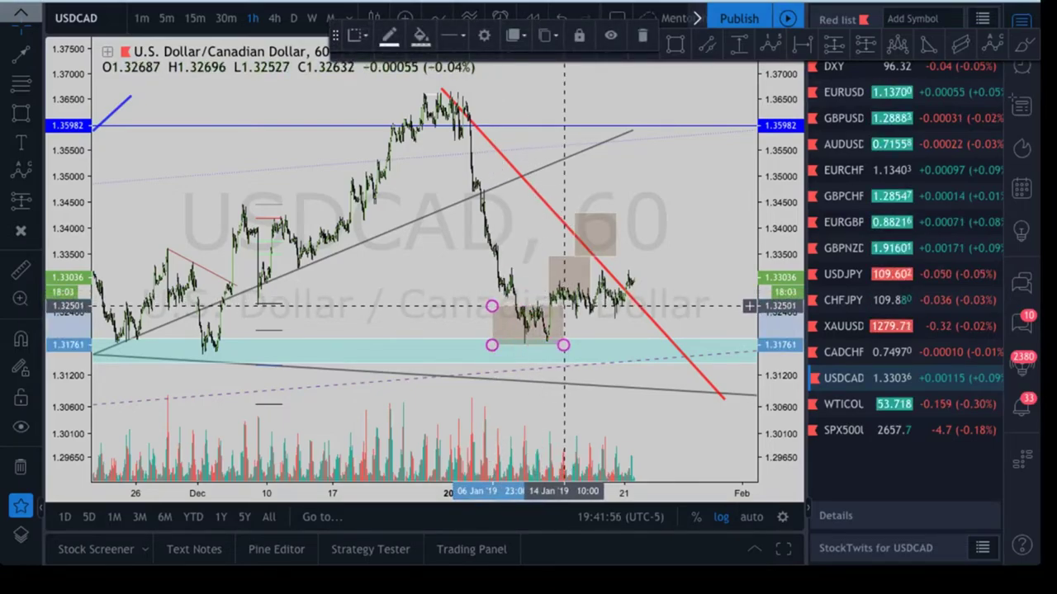
left_click(609, 359)
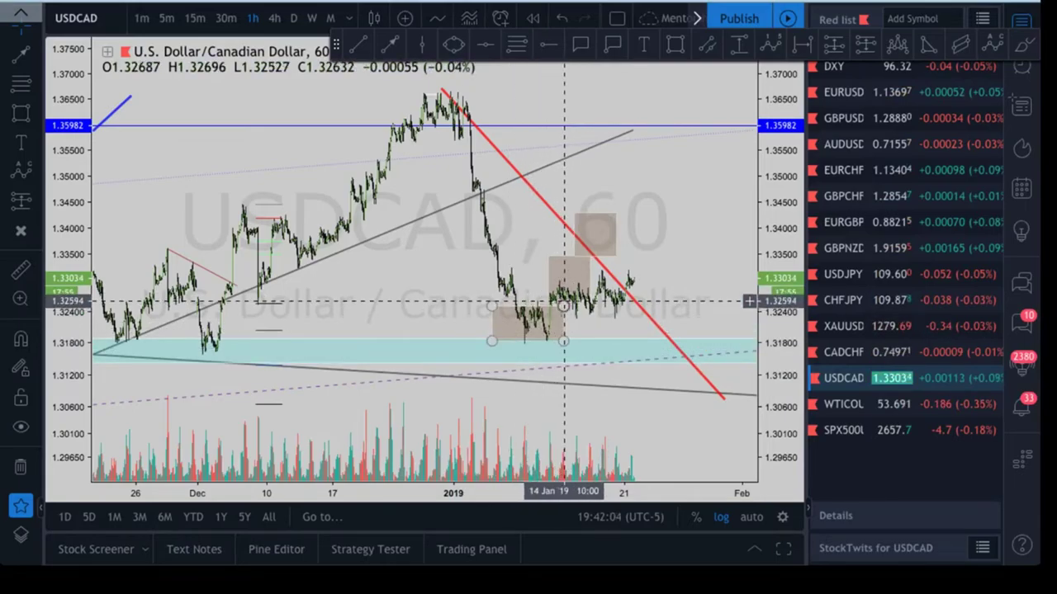
Delete the two copied boxes above the lowest one
left_click_drag(570, 300, 603, 256)
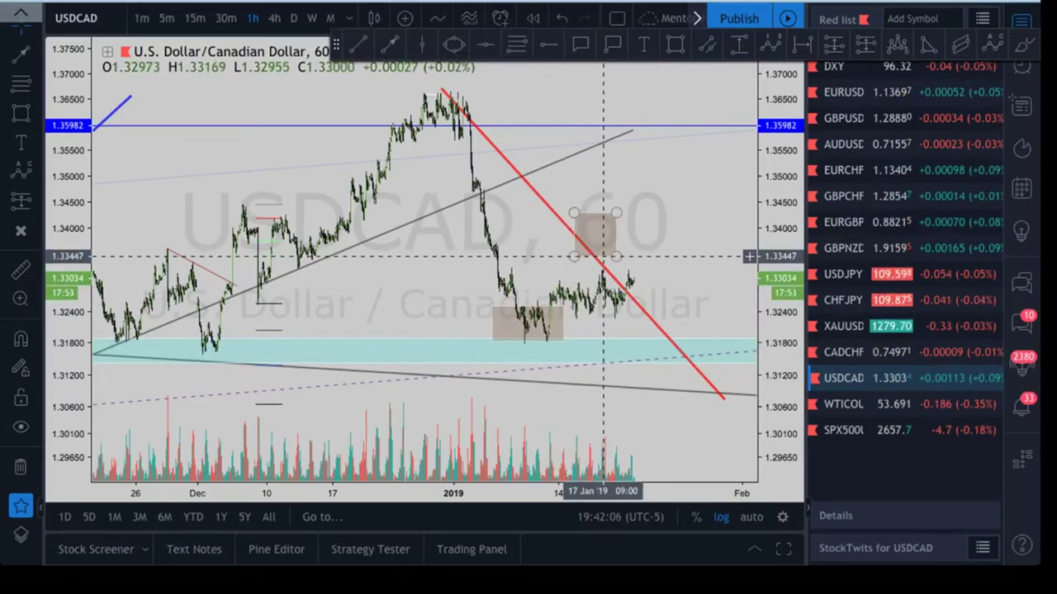
left_click(603, 256)
key("Delete")
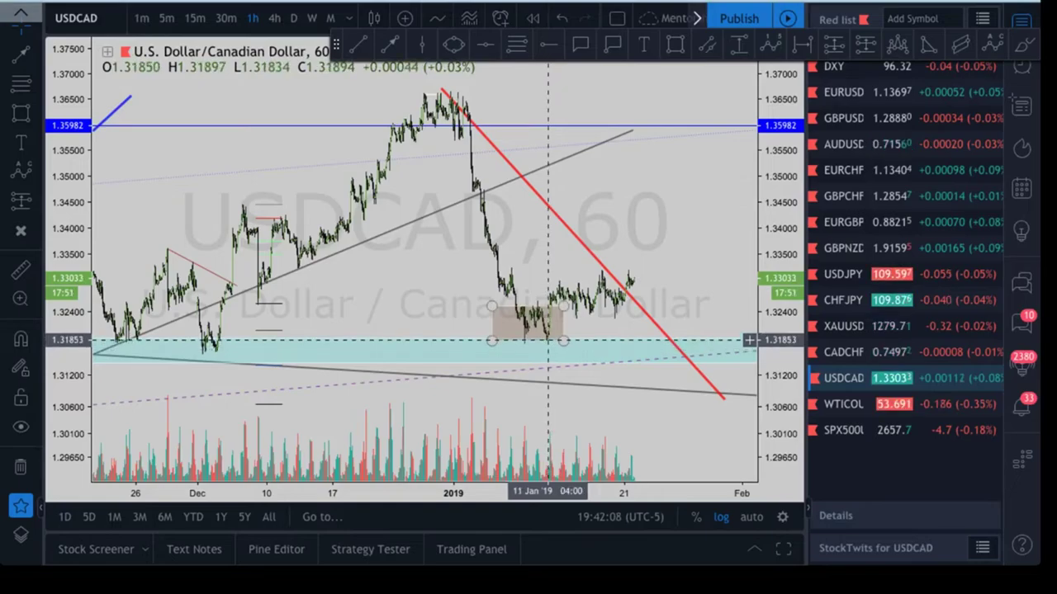
Duplicate the resized box twice, stacking each copy on top of the previous one up to about 1.338
left_click(546, 342)
left_click_drag(546, 341, 569, 303)
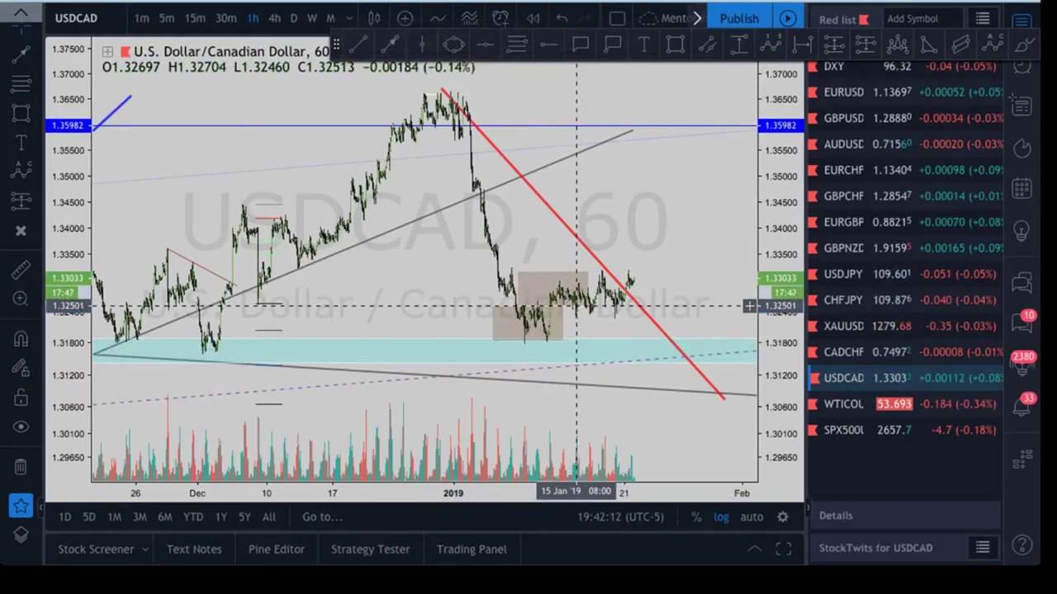
left_click_drag(575, 299, 605, 266)
left_click(650, 267)
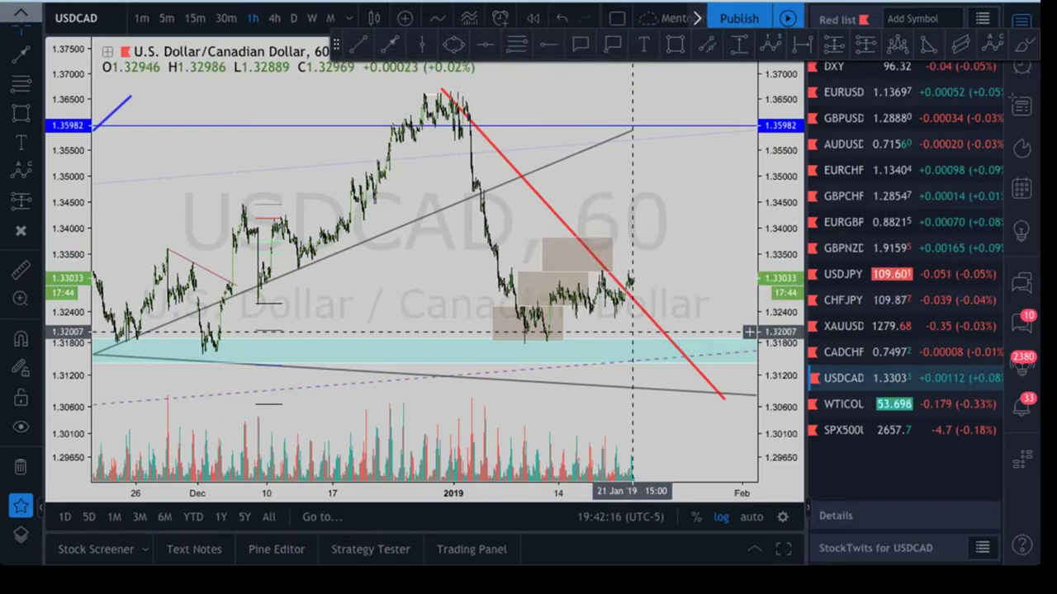
Examine the decline from the December high and the January price action against the three stacked boxes
scroll(635, 308, "down", 2)
scroll(634, 304, "up", 5)
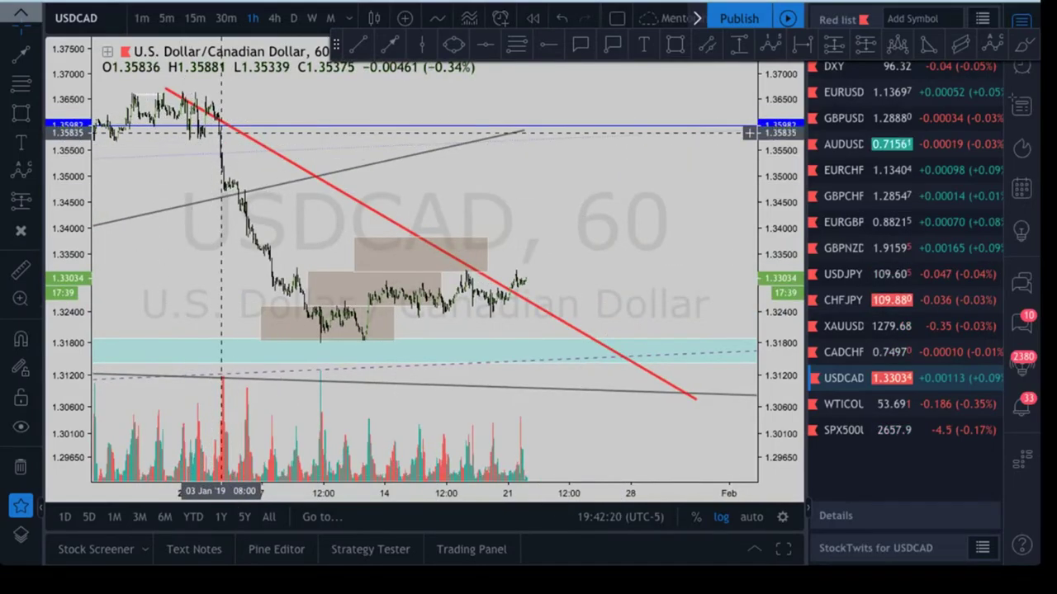
left_click_drag(239, 246, 404, 235)
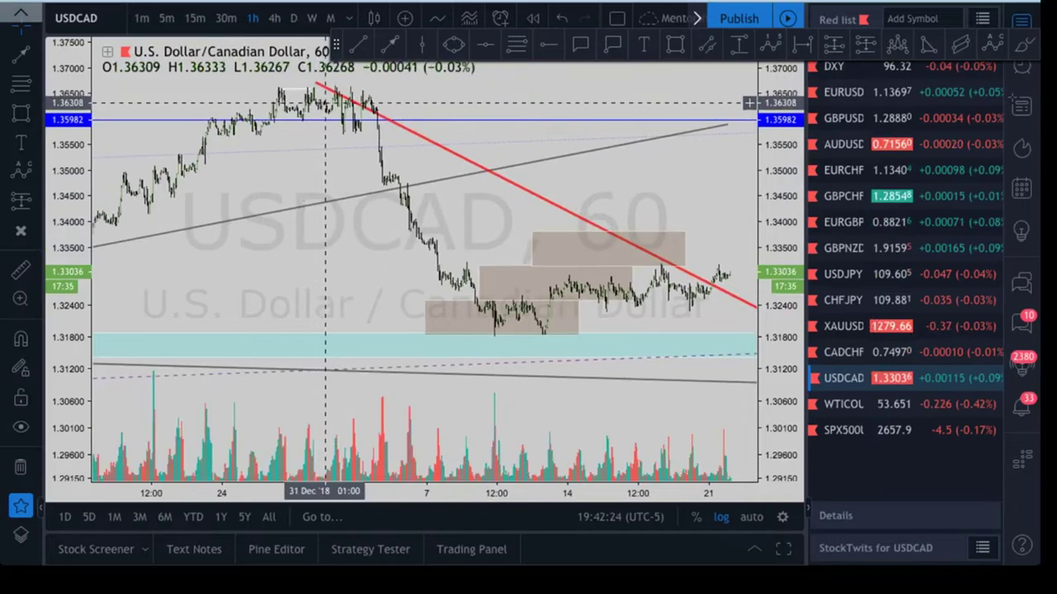
scroll(322, 215, "down", 3)
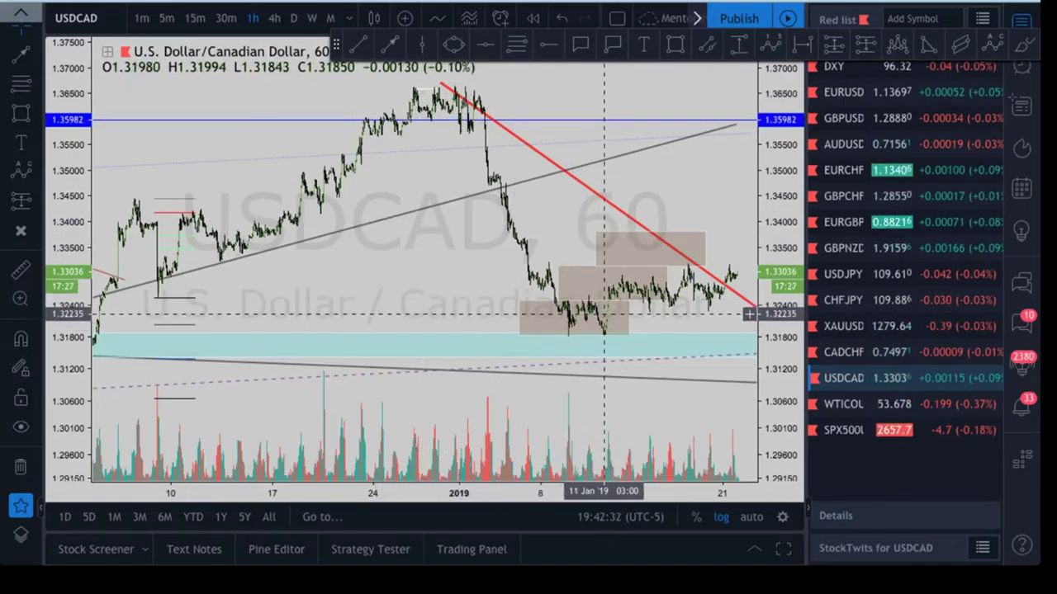
scroll(599, 306, "up", 1)
scroll(600, 306, "up", 2)
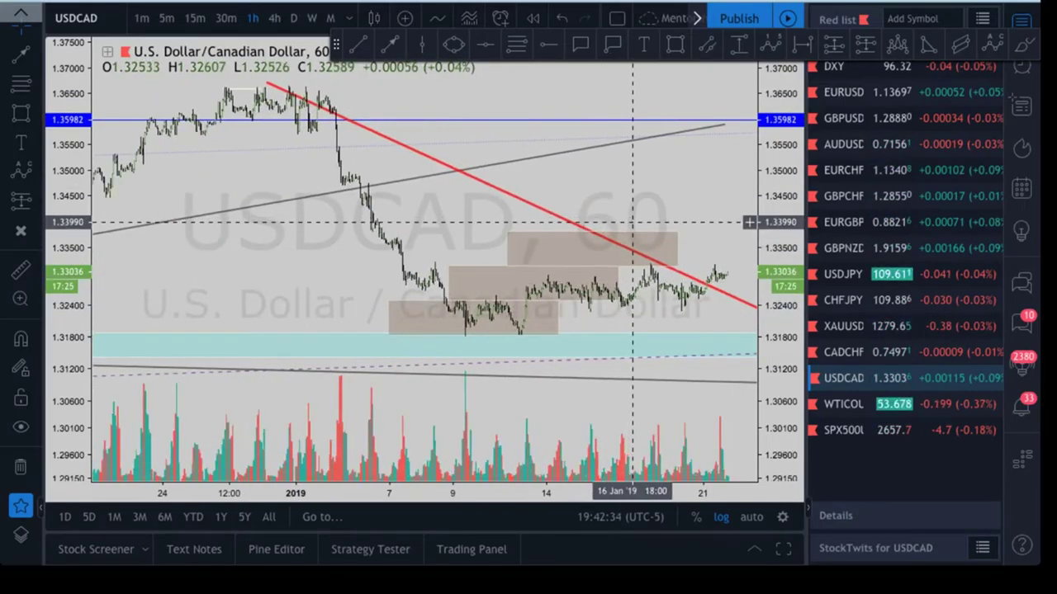
scroll(639, 210, "right", 1)
left_click_drag(754, 310, 691, 344)
left_click_drag(779, 363, 779, 185)
left_click_drag(705, 211, 702, 180)
left_click_drag(682, 258, 677, 204)
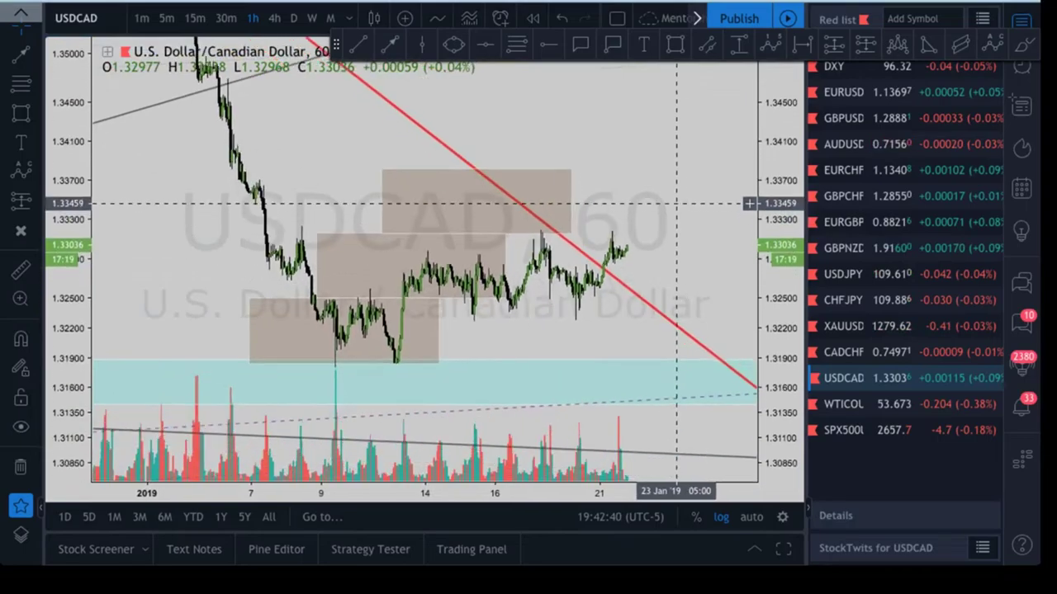
Place a red horizontal ray at 1.33801 along the upper edge of the highest box, starting from early January
left_click_drag(779, 231, 779, 299)
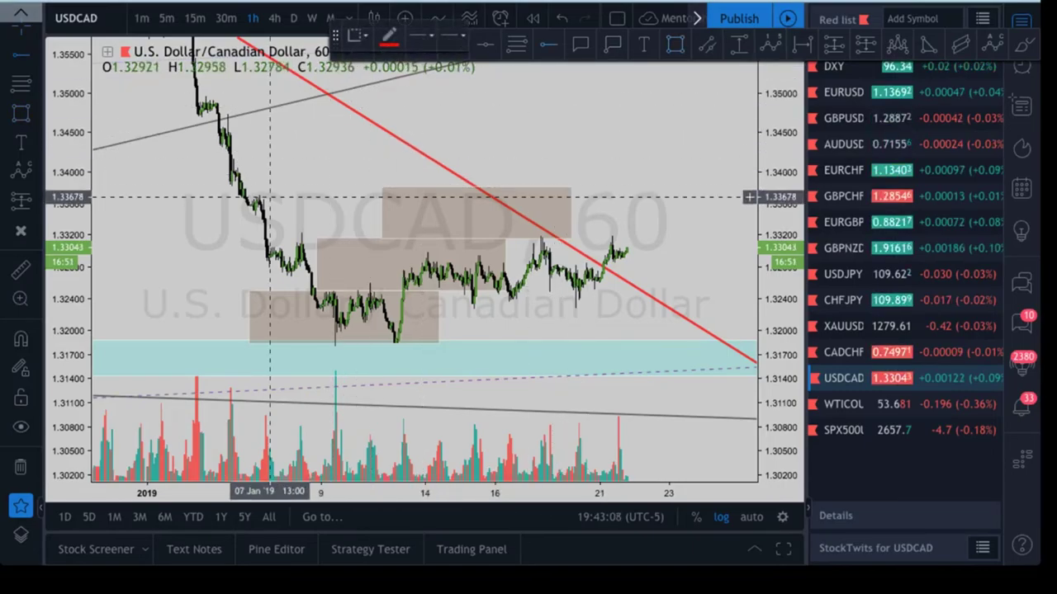
left_click(211, 188)
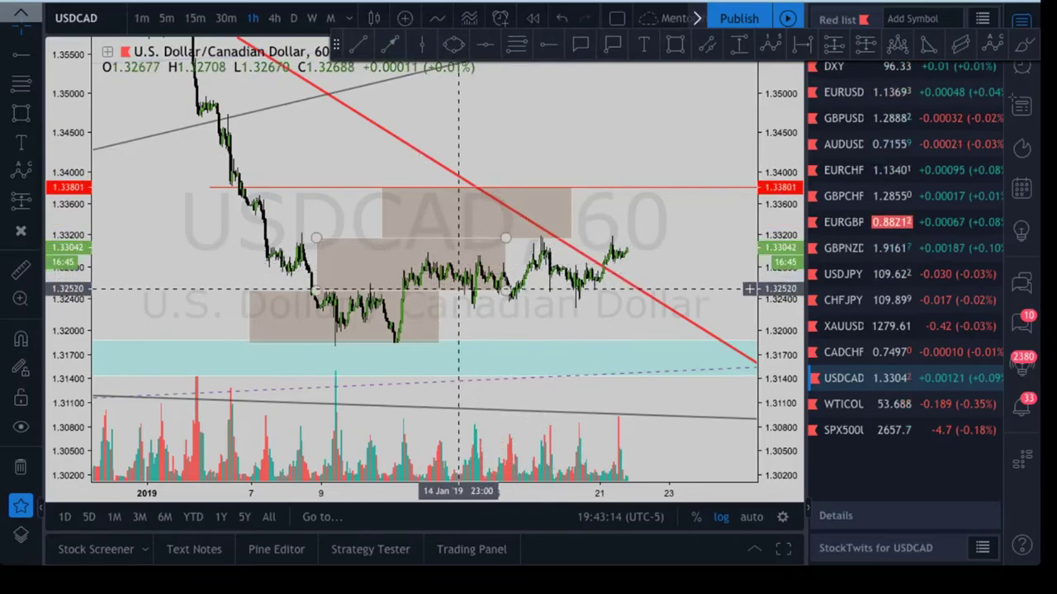
Shift the middle box over the consolidation, from 11 to 20 January between 1.33144 and 1.32481, and fill it light blue-violet
left_click_drag(495, 283, 548, 291)
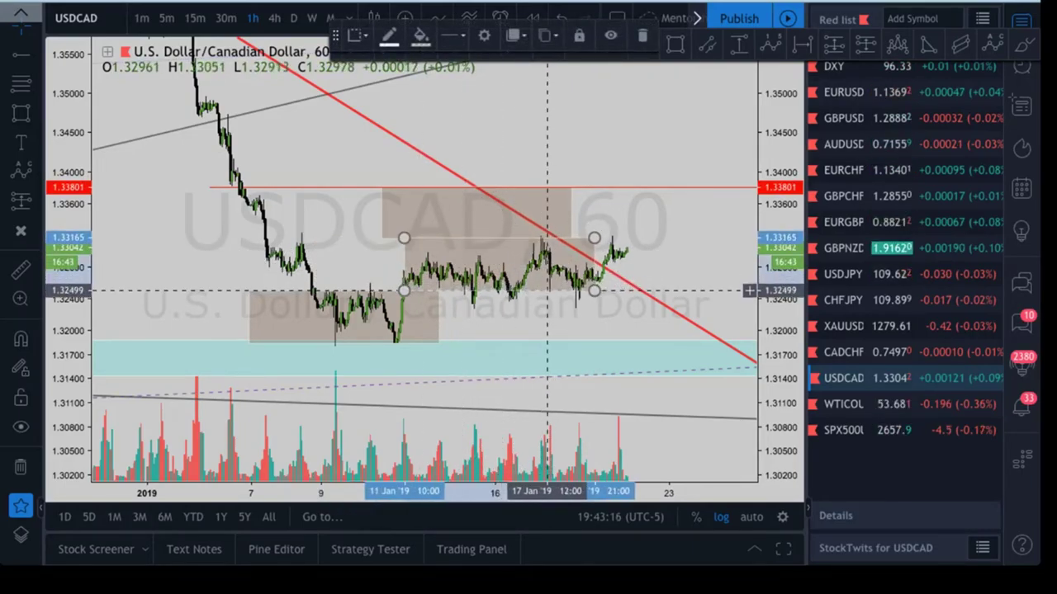
left_click(420, 35)
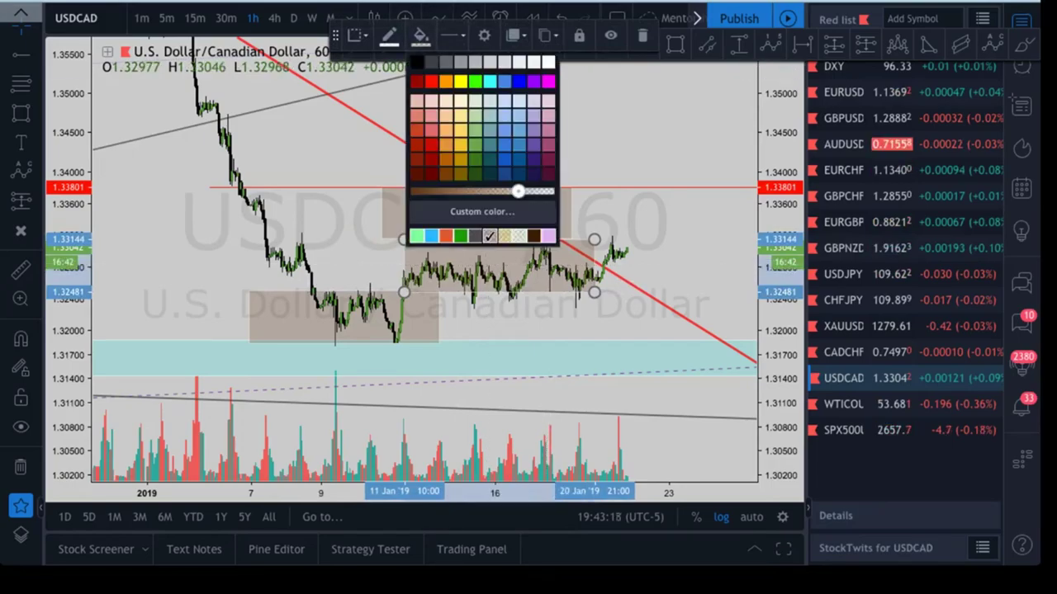
left_click(519, 100)
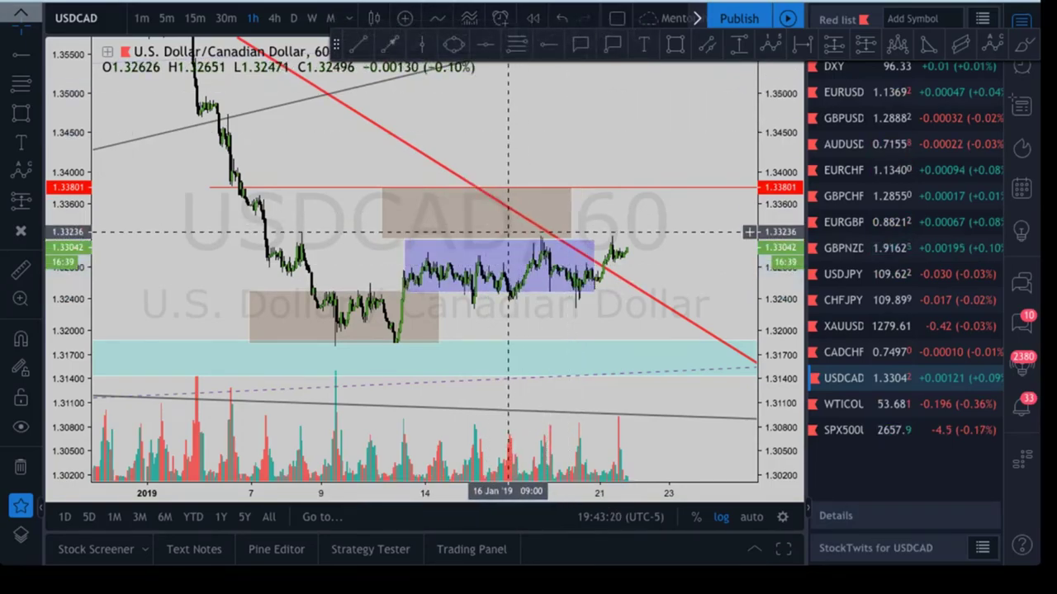
Shift the highest USDCAD box over 17 to 24 January, between 1.33795 and 1.33132, and fill it light green
left_click_drag(508, 238, 660, 239)
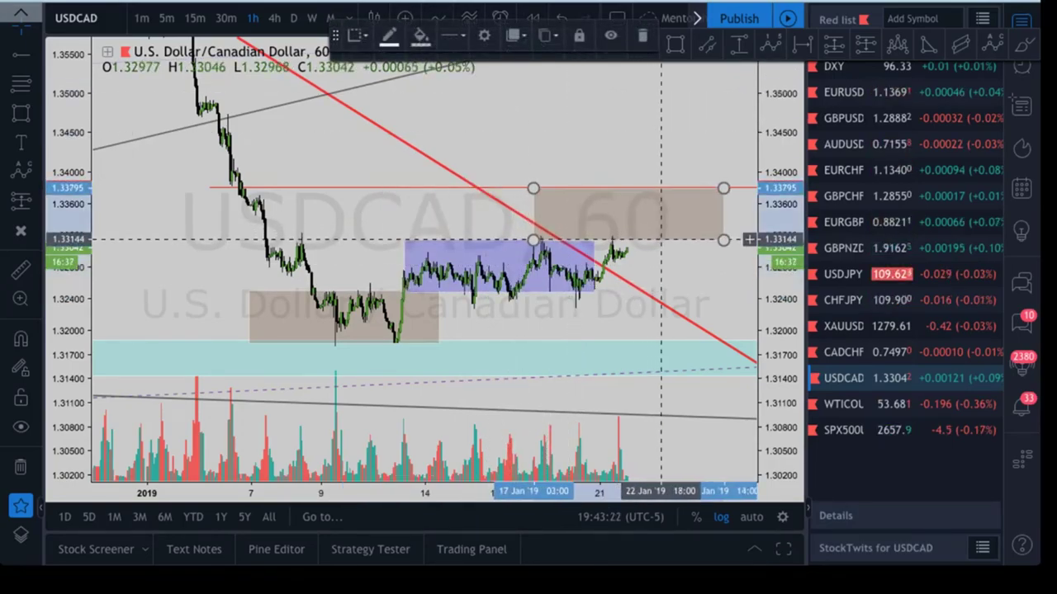
left_click(420, 36)
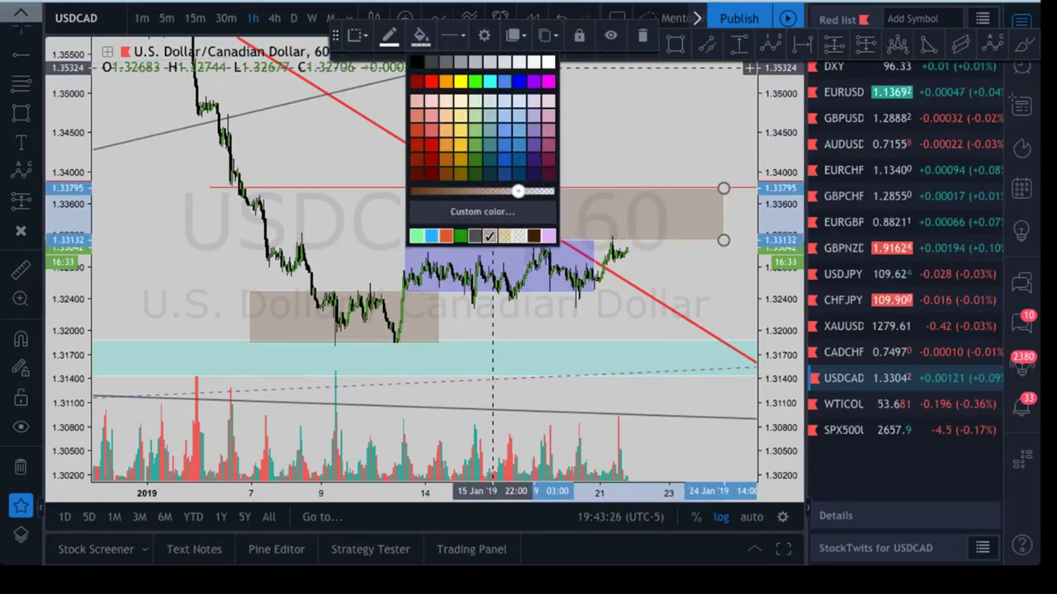
left_click(416, 236)
left_click(513, 179)
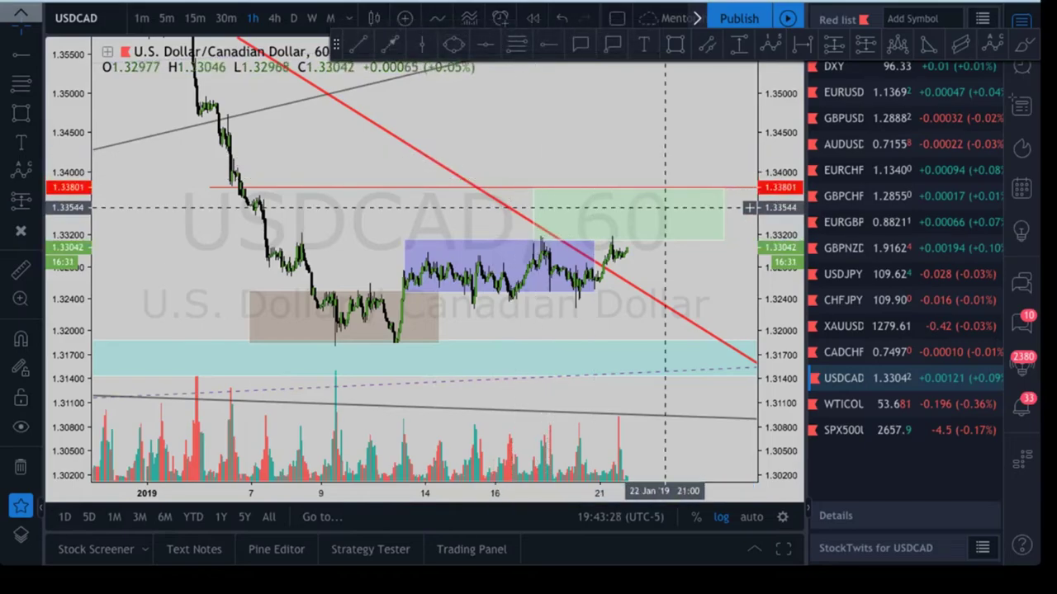
left_click_drag(709, 283, 691, 281)
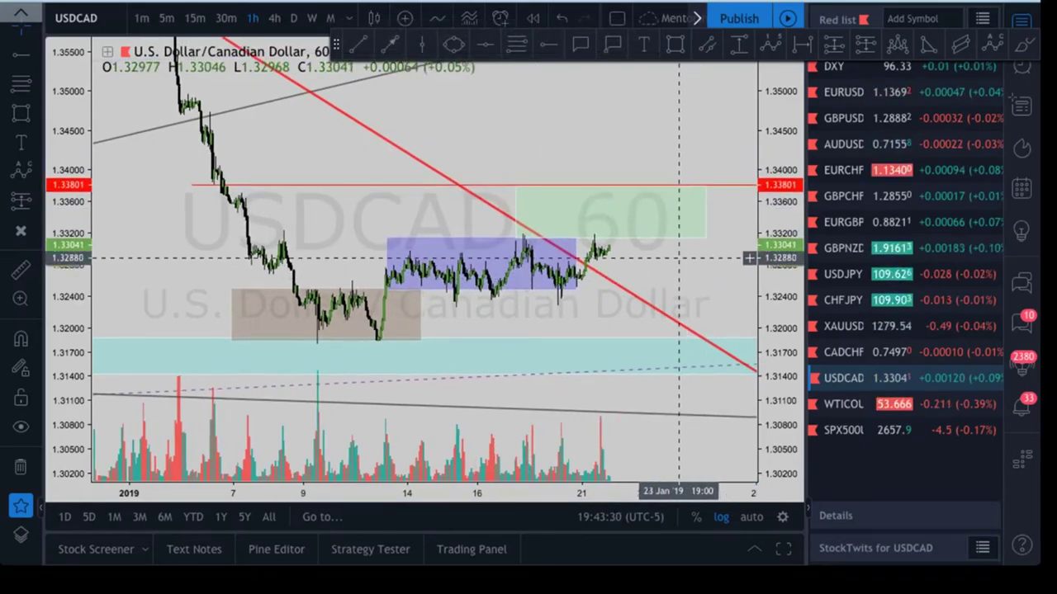
Open the West Texas Oil chart on the 4-hour timeframe, showing the falling and rising channels from November to January
left_click(859, 405)
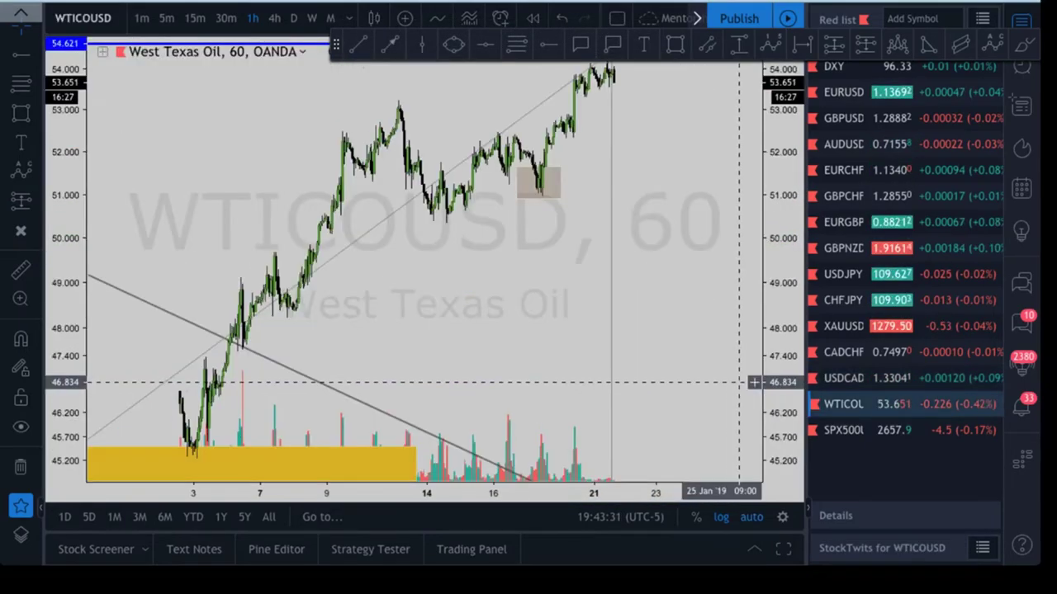
left_click(293, 18)
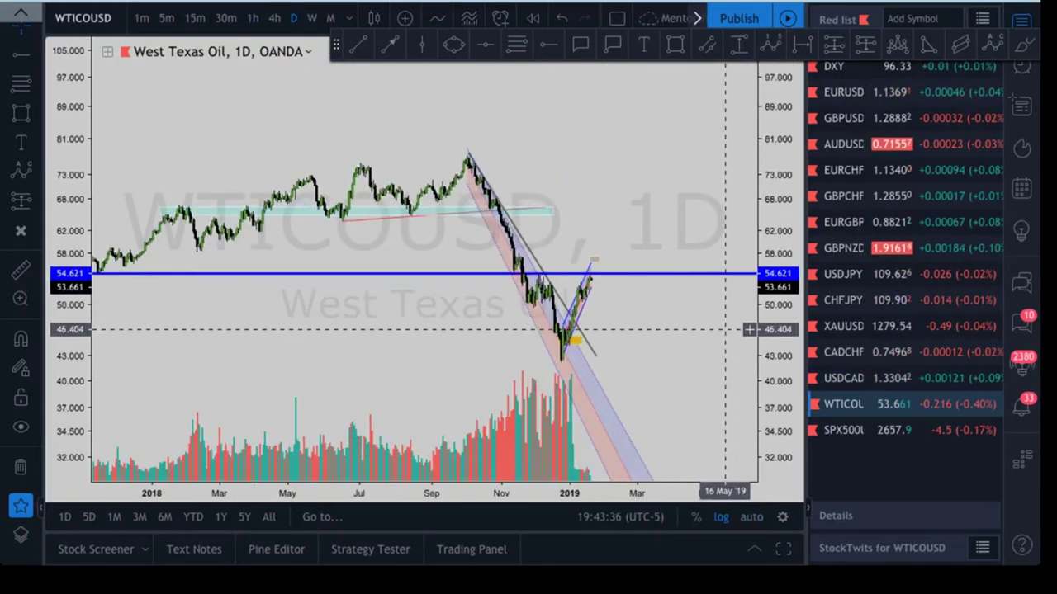
left_click(274, 18)
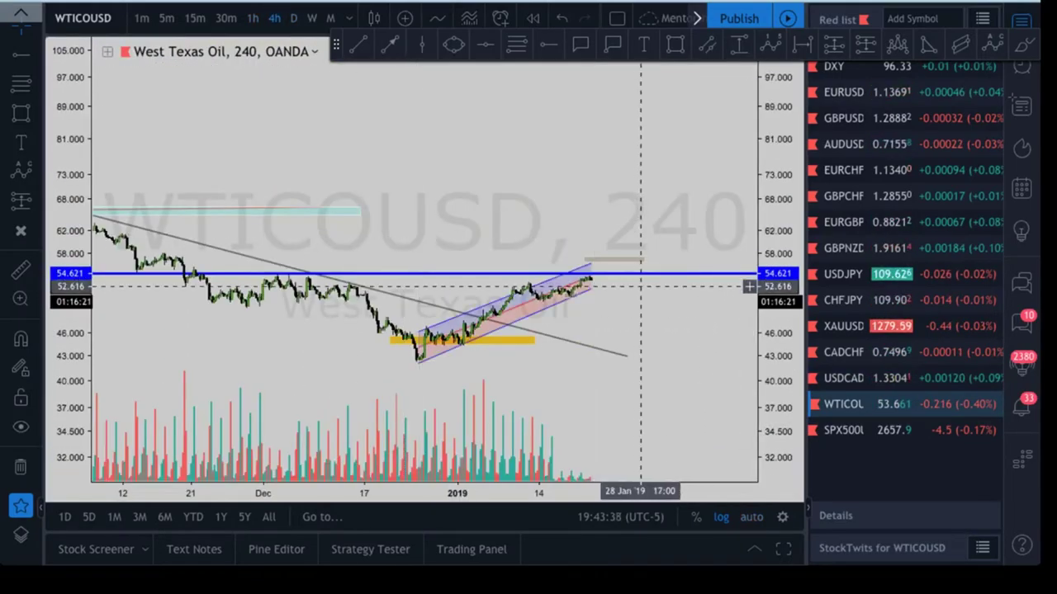
scroll(698, 199, "up", 5)
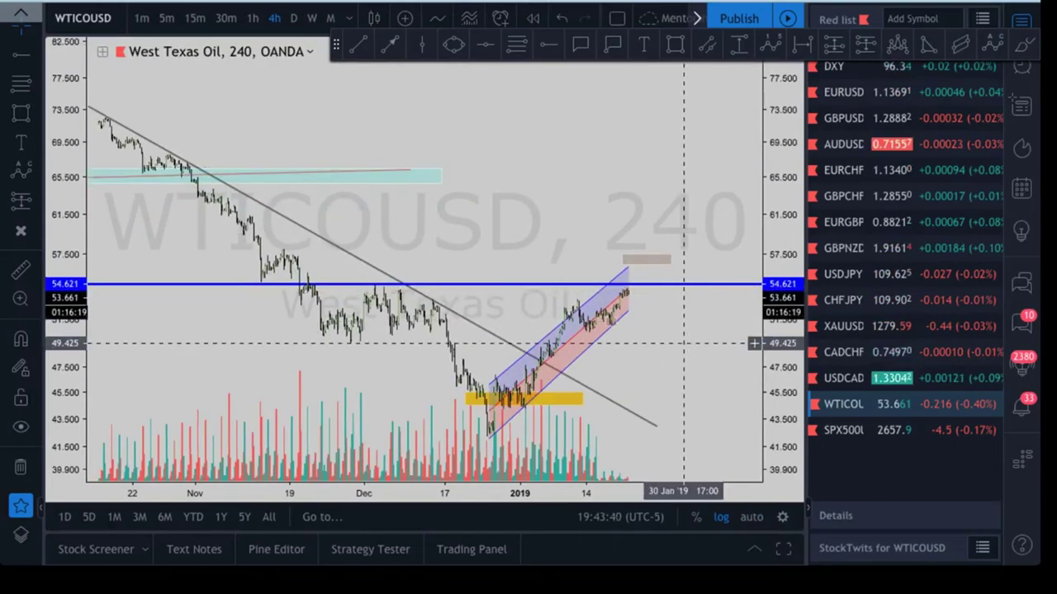
scroll(698, 199, "up", 5)
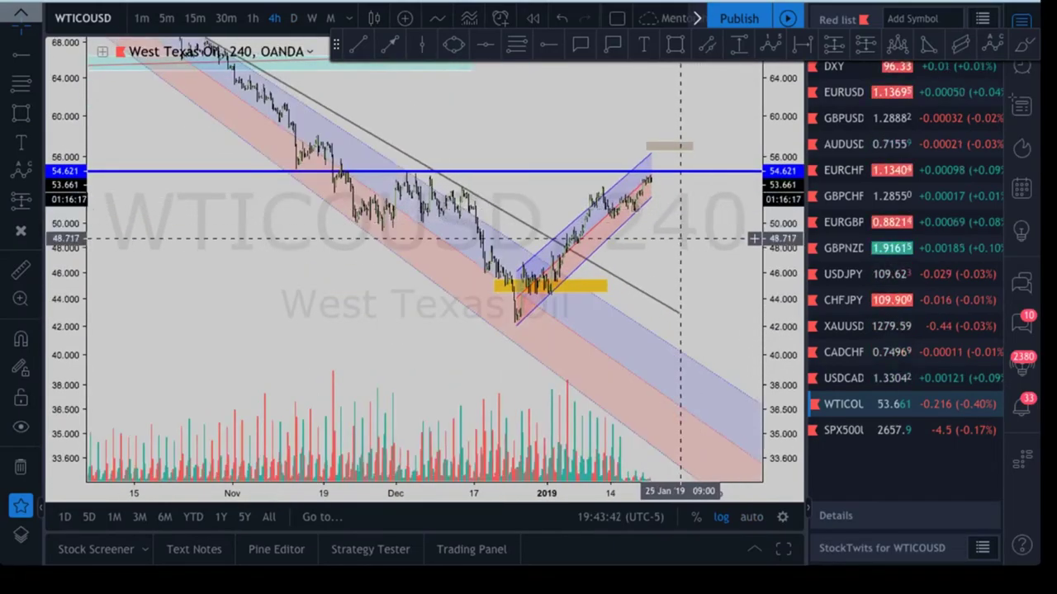
scroll(726, 245, "up", 4)
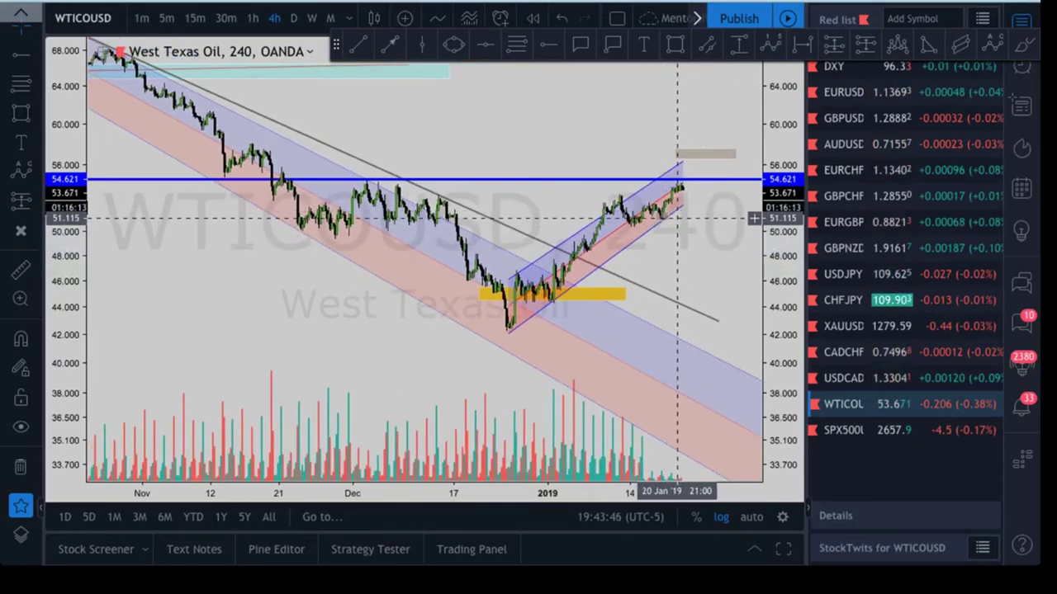
Draw a downward arrow from the blue level at about 54.68 on 21 January to about 50.6
scroll(676, 156, "left", 1)
scroll(603, 204, "right", 2)
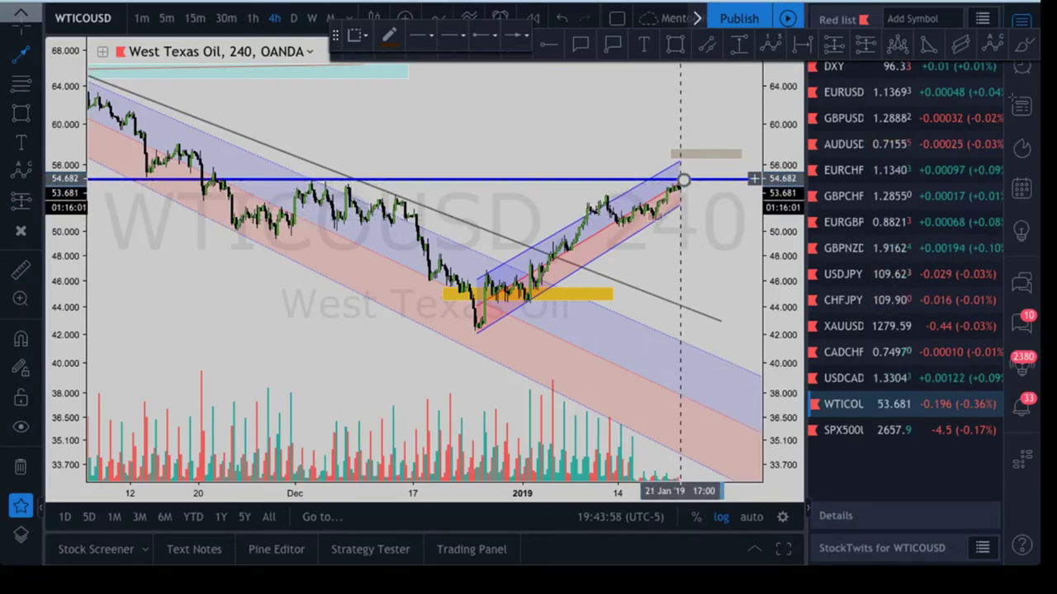
left_click(715, 223)
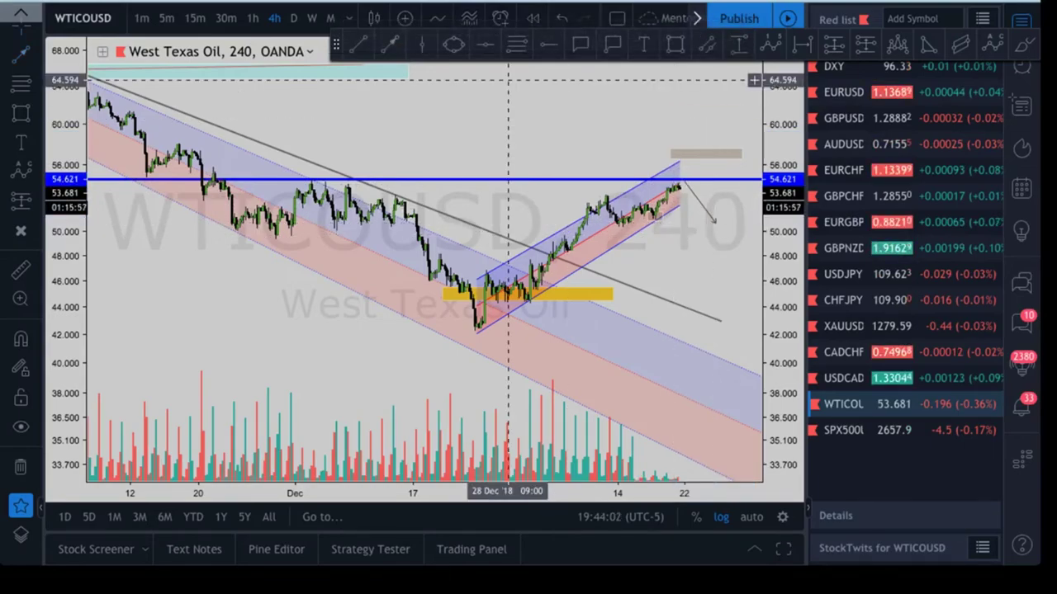
Draw a light green rectangle from 3 December to late January between 54.758 and 53.786, just beneath the blue level
left_click(675, 44)
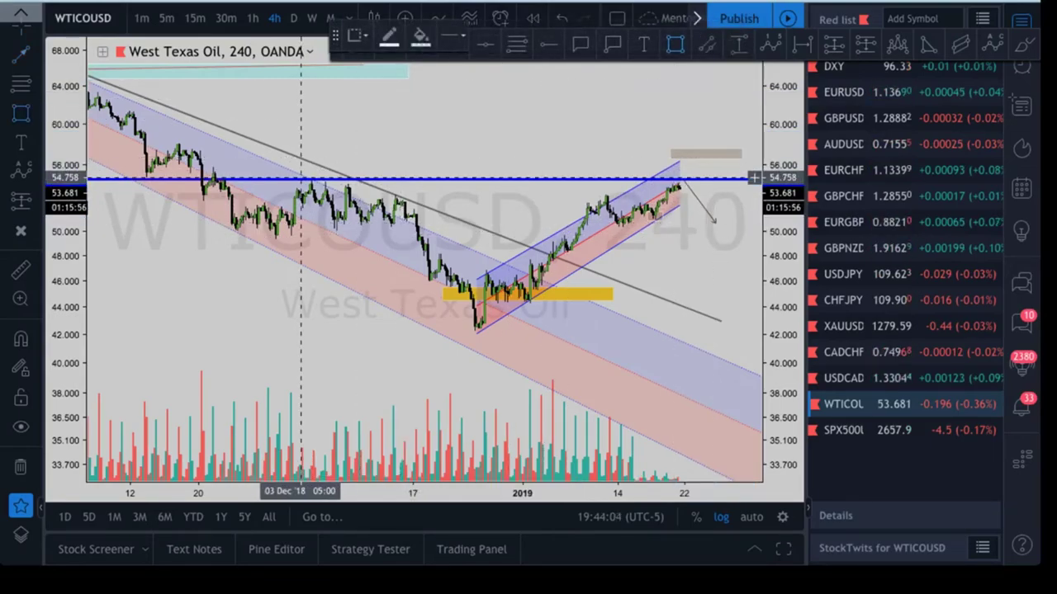
left_click(300, 178)
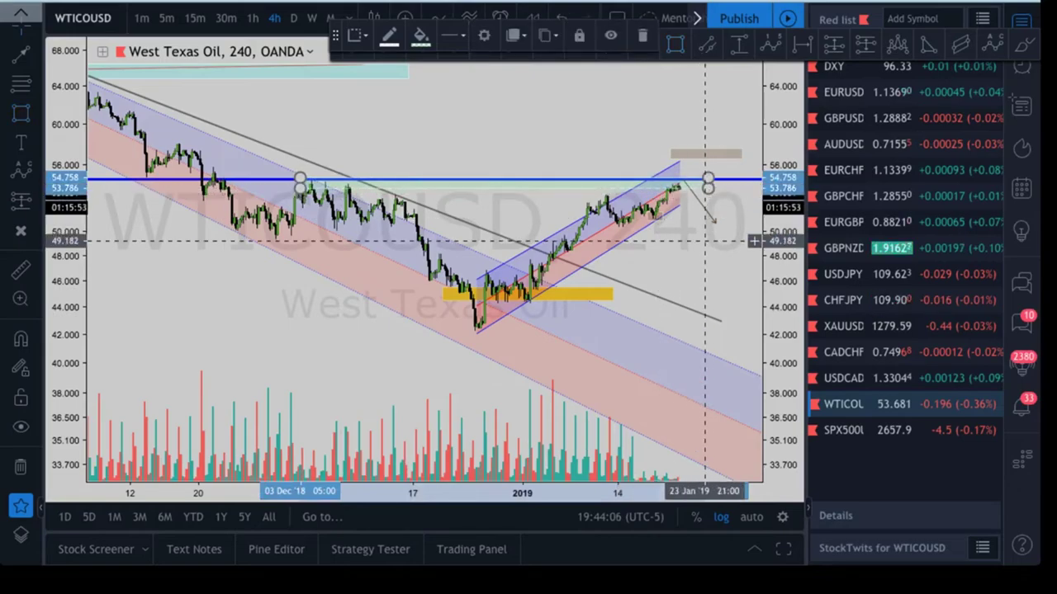
left_click_drag(705, 240, 685, 226)
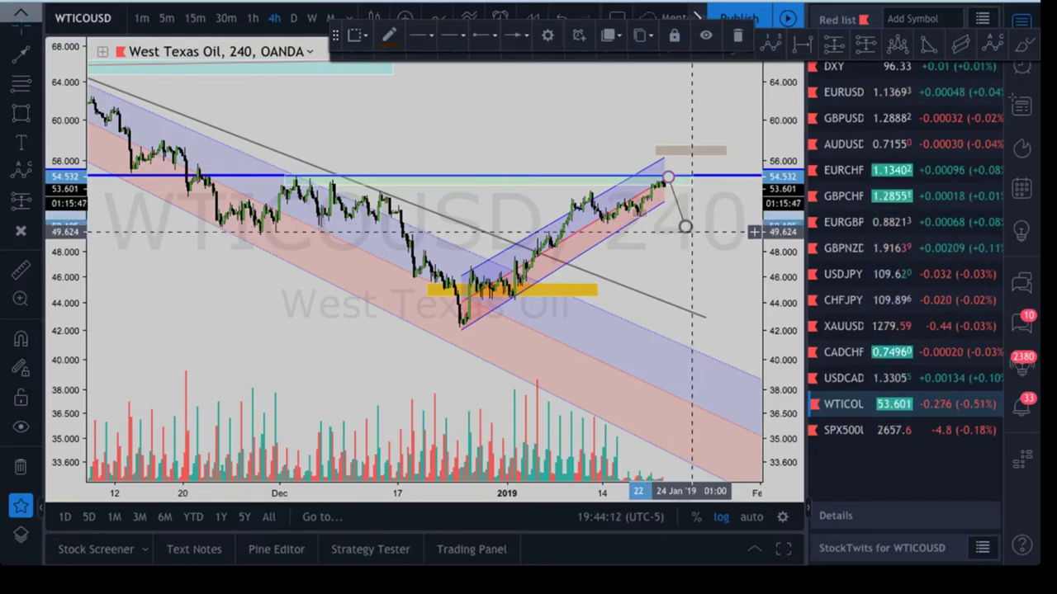
Shorten the downward arrow so it ends at about 52.5, near the lower edge of the rising channel
left_click(698, 247)
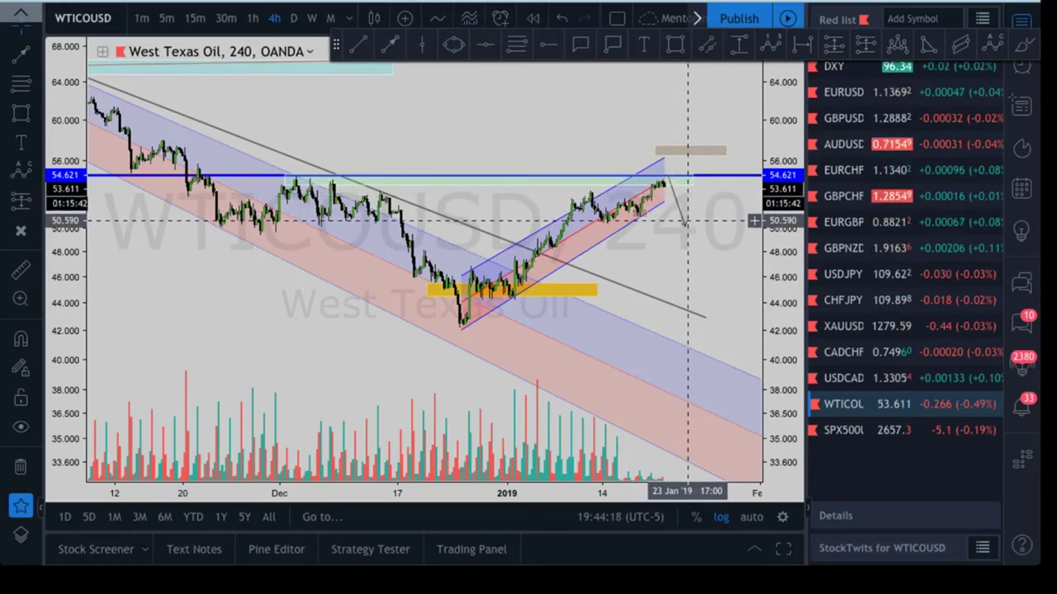
left_click_drag(684, 226, 669, 198)
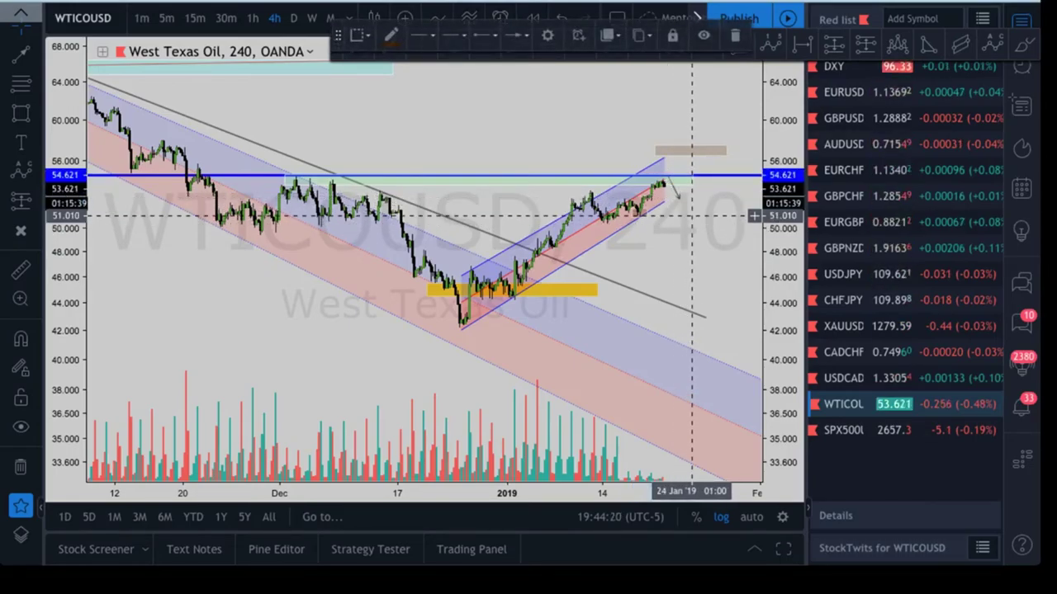
left_click(678, 198)
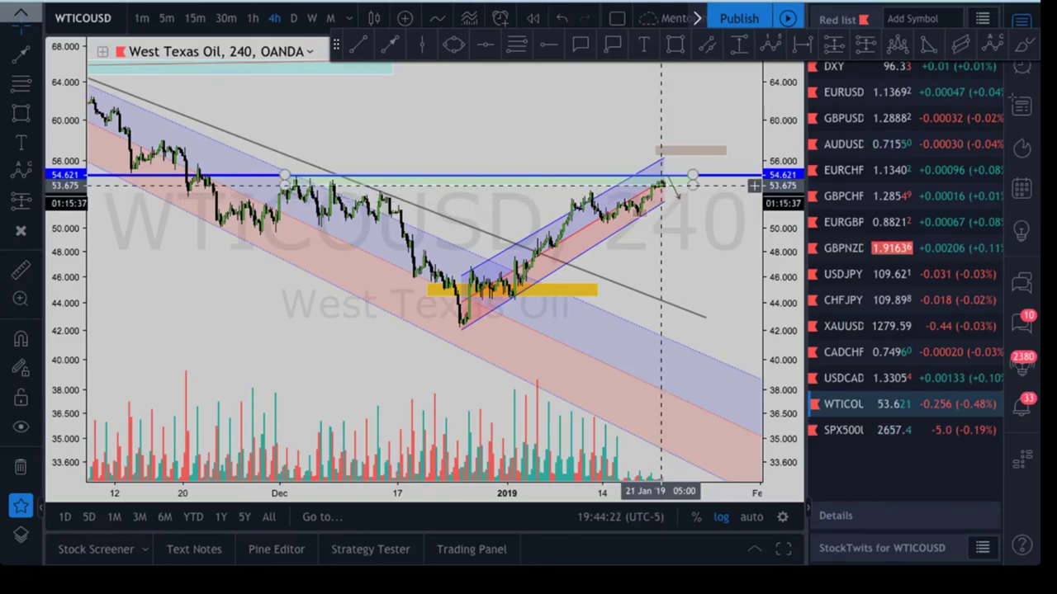
Extend the projected path with an upward arrow to about 53.1 and a second downward arrow to about 50.4
left_click(390, 45)
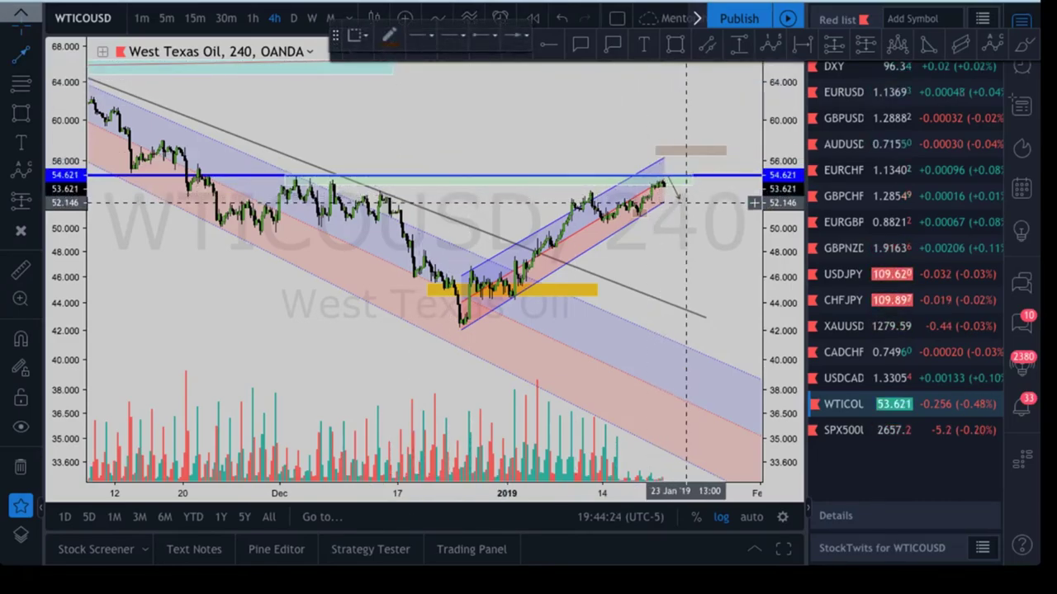
left_click(686, 199)
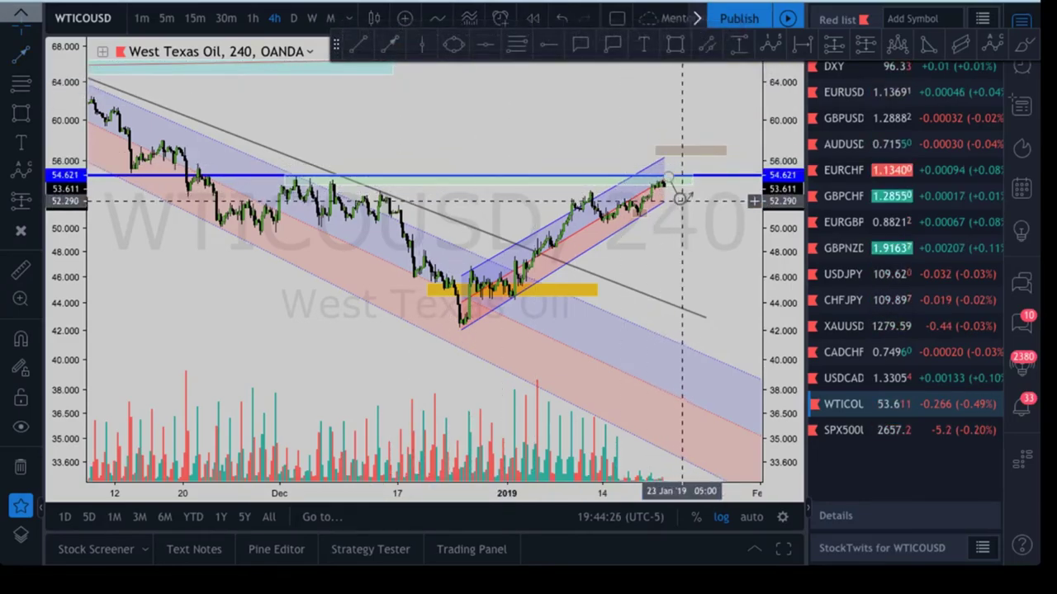
left_click(699, 213)
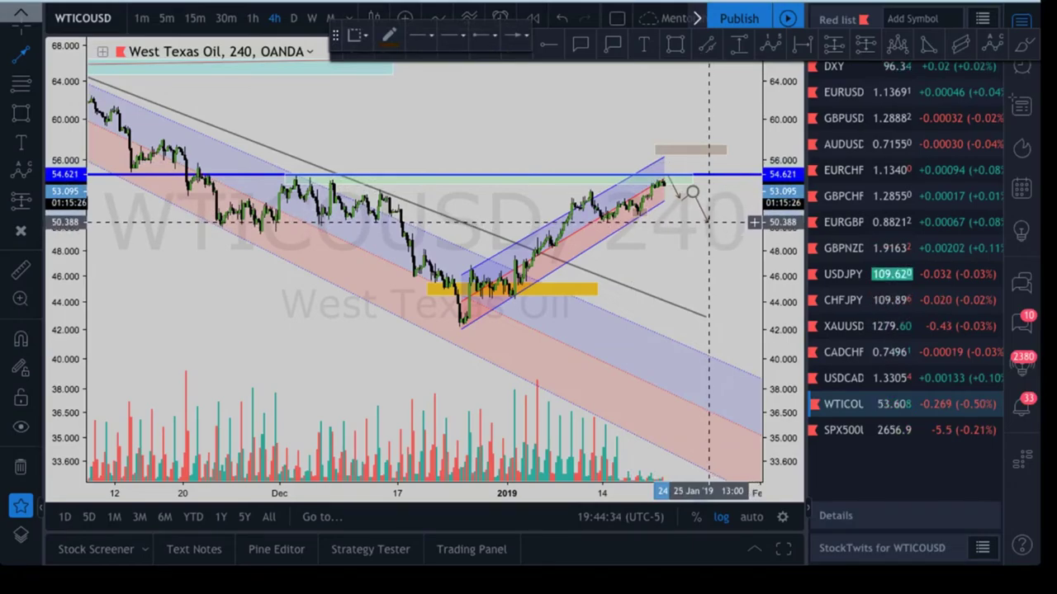
double_click(708, 221)
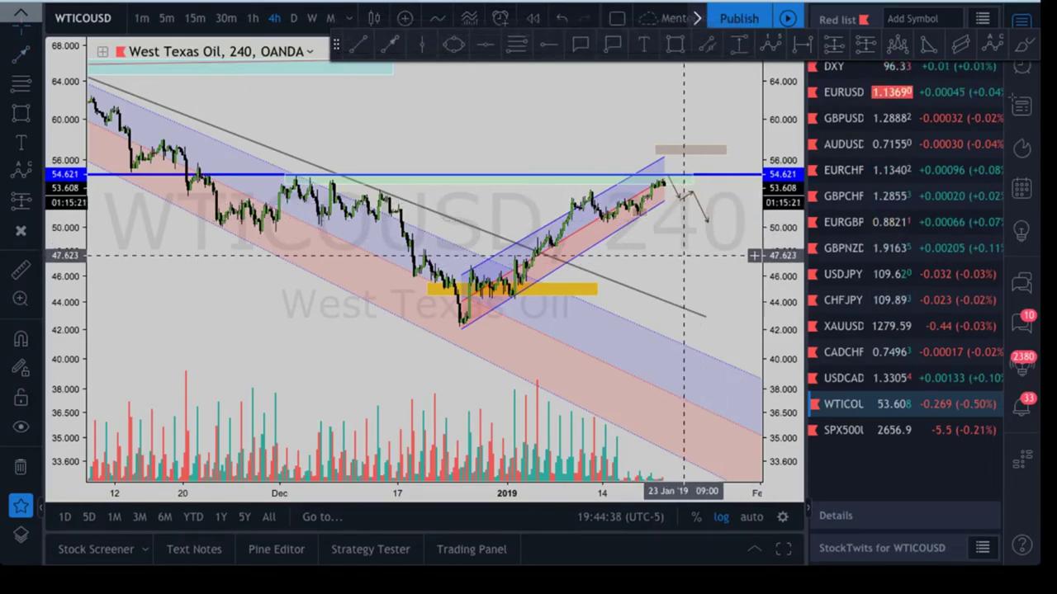
Place a Fibonacci retracement between 42.189 and 54.352, and extend the second downward arrow to about 50
left_click_drag(685, 253, 652, 250)
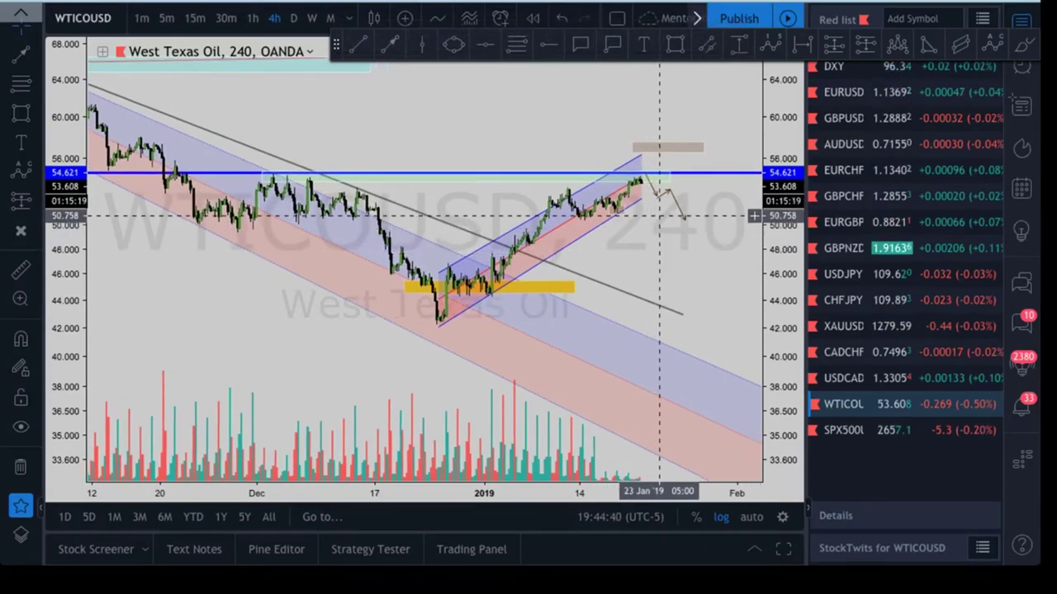
left_click_drag(674, 232, 647, 233)
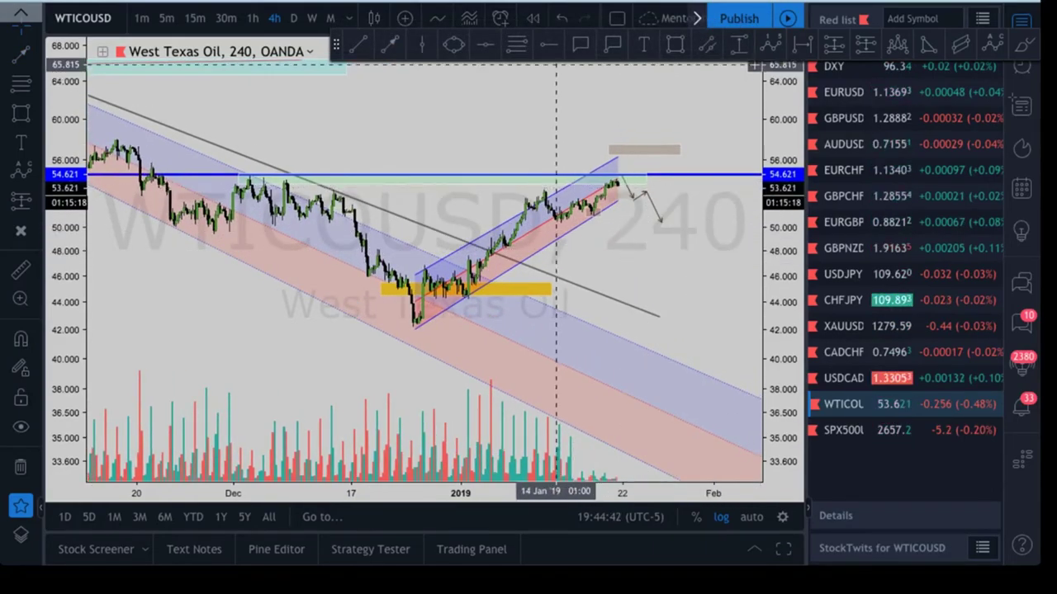
left_click(517, 45)
left_click(670, 327)
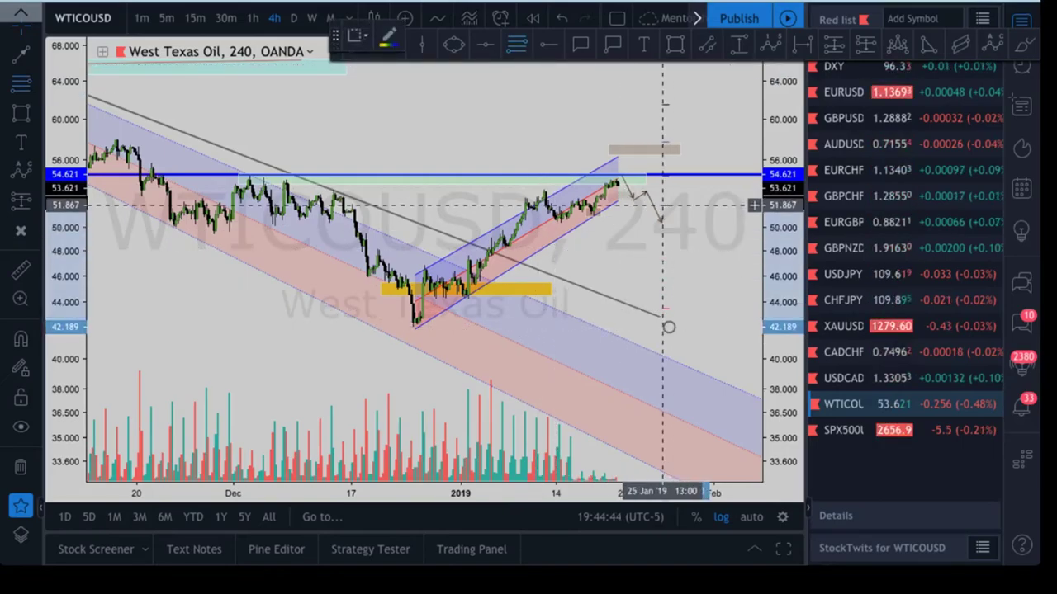
left_click(603, 177)
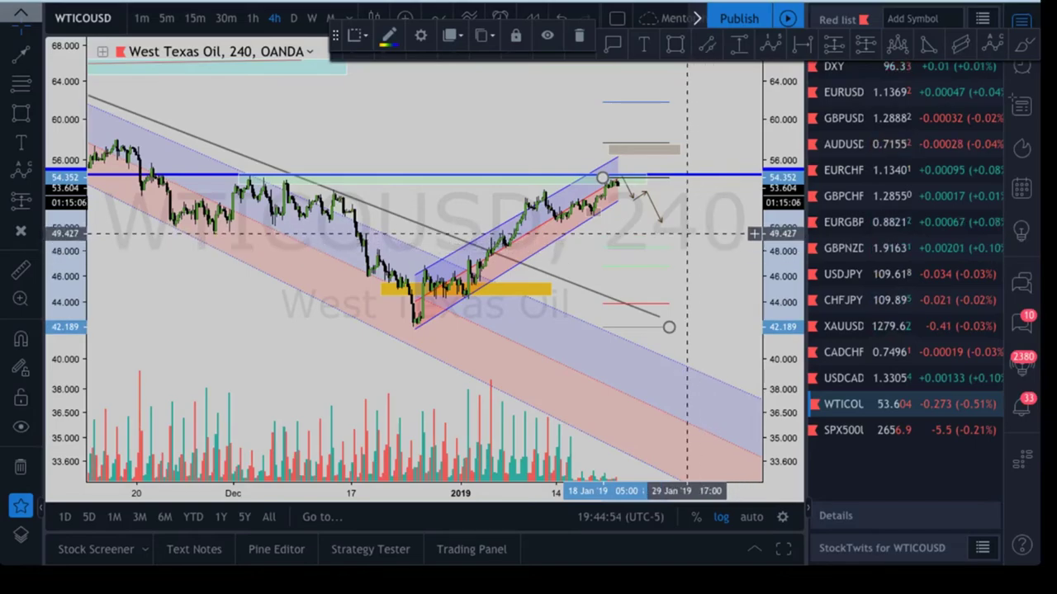
left_click(663, 326)
double_click(666, 226)
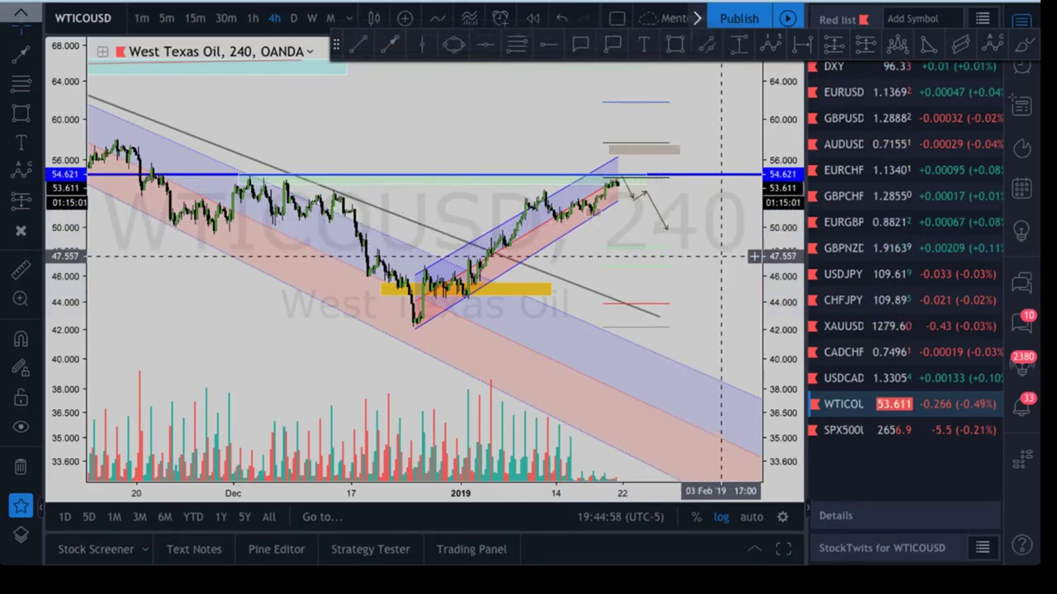
Open the US SPX 500 chart on the daily timeframe, showing the grey descending channel and recent price action
scroll(720, 257, "down", 3)
left_click(863, 430)
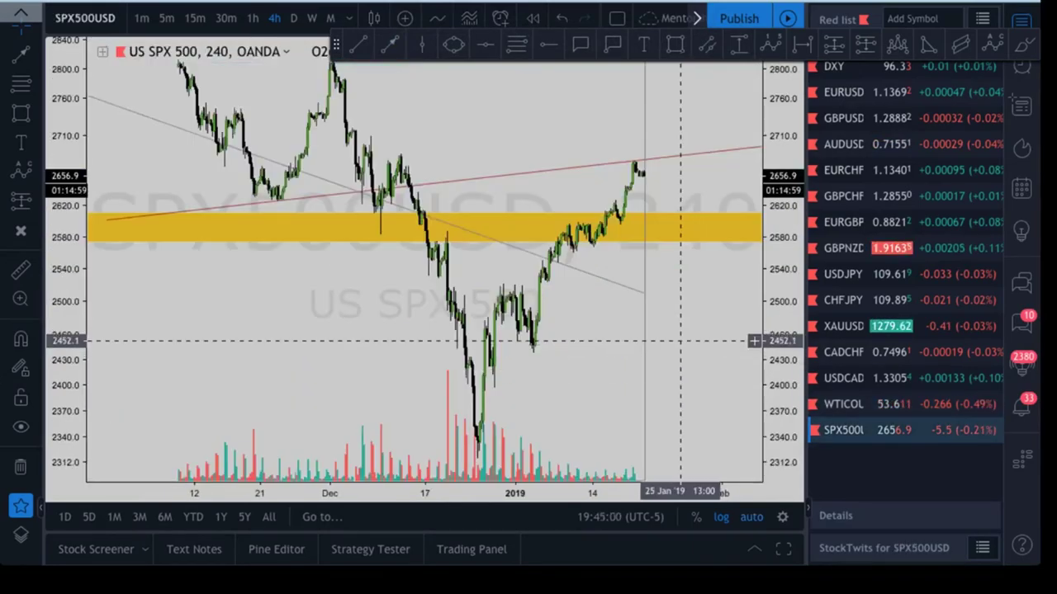
left_click(294, 18)
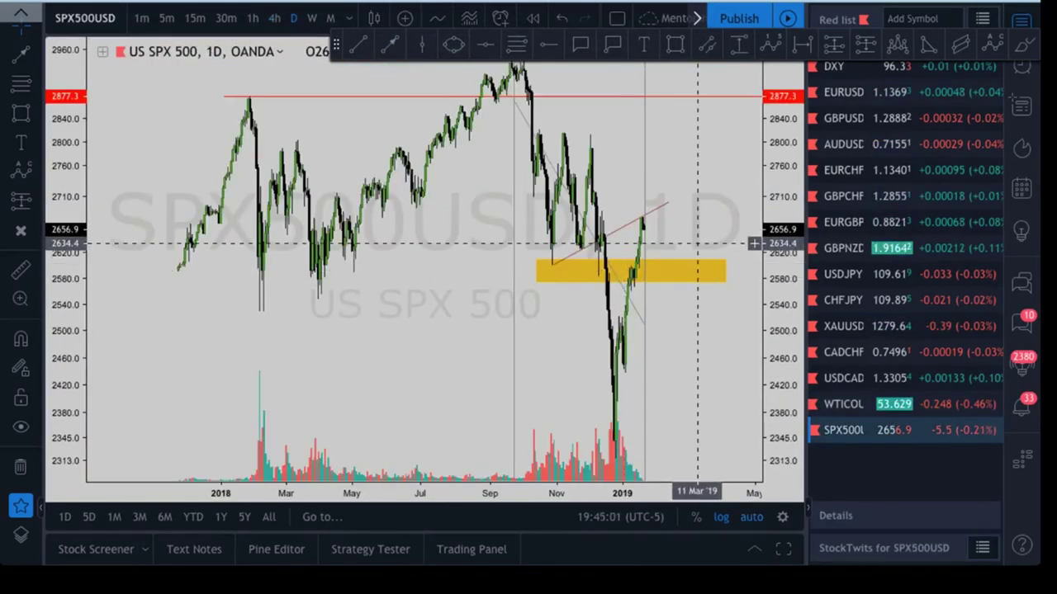
scroll(701, 347, "up", 3)
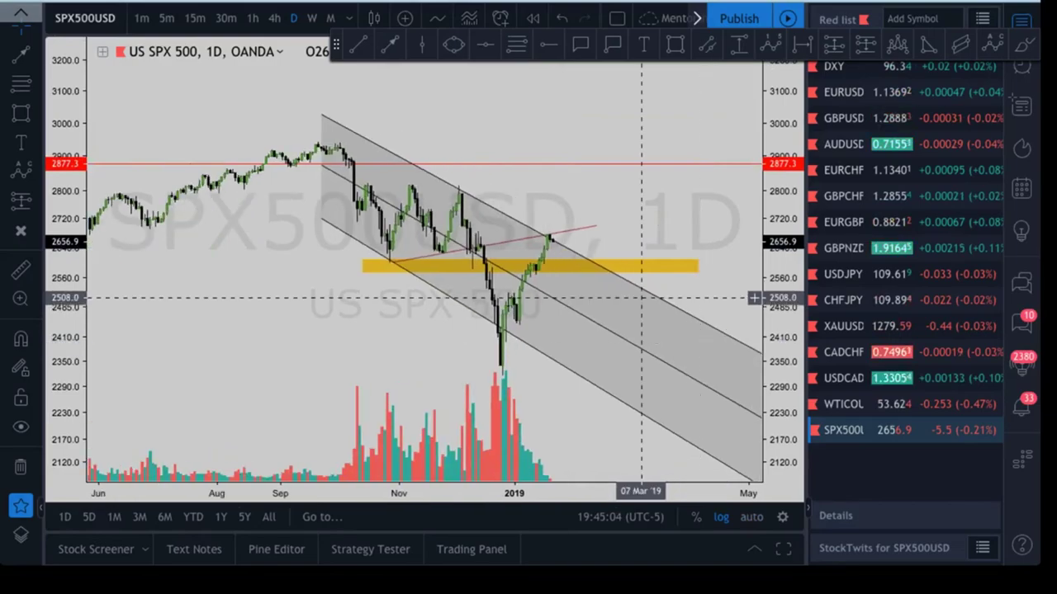
scroll(642, 298, "up", 3)
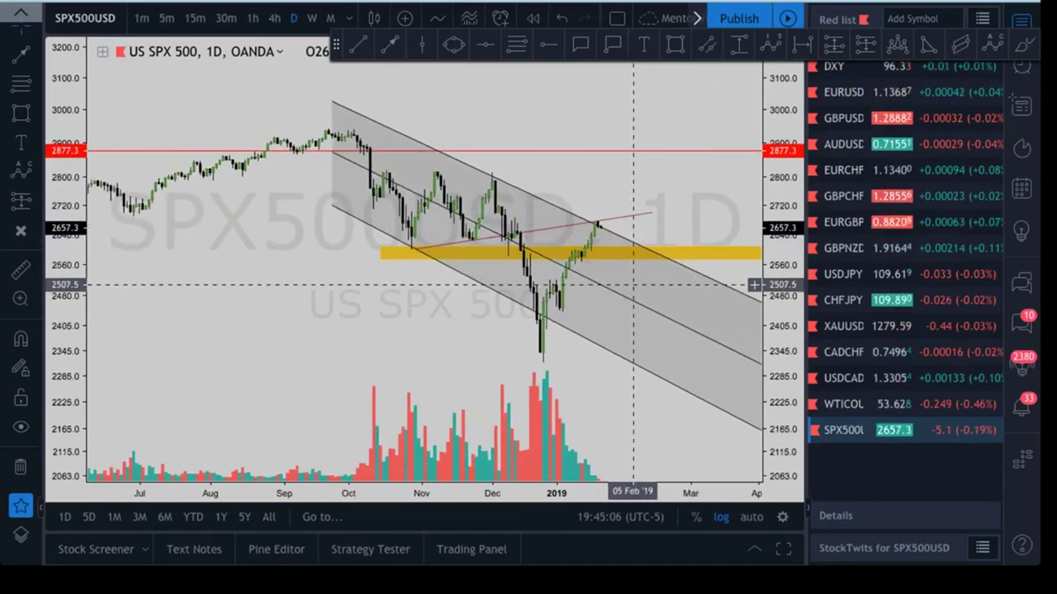
scroll(633, 285, "up", 2)
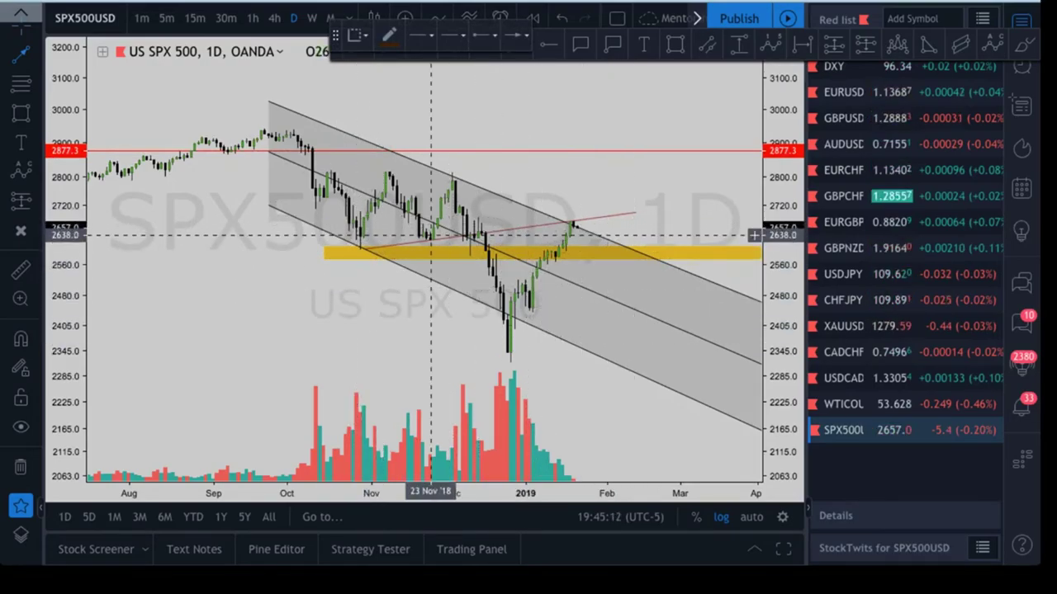
Delete the yellow support zone and move the start of the red rising trend line to late October 2018, at about 2596
left_click(347, 252)
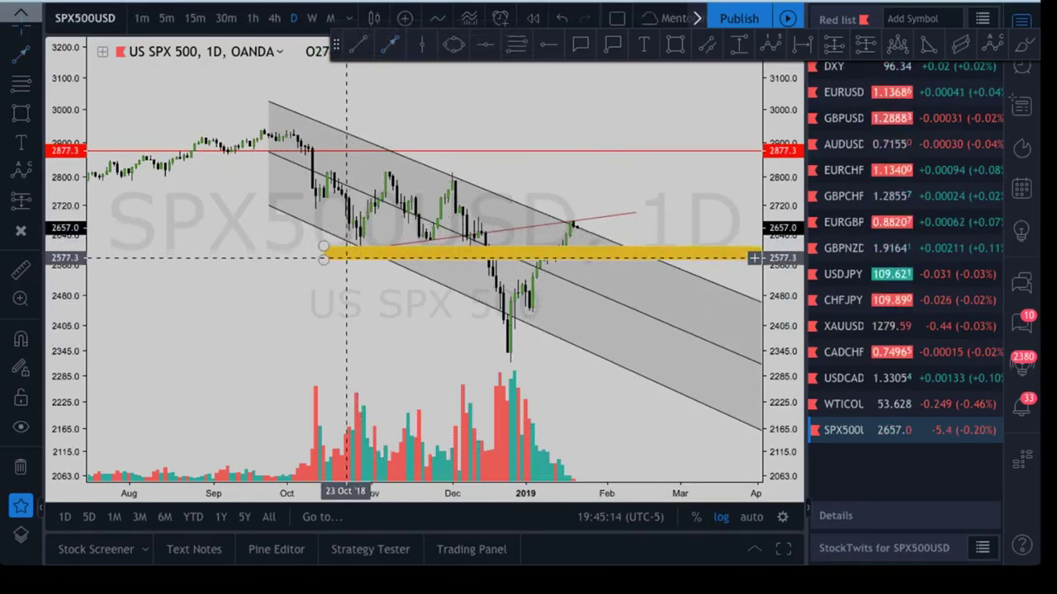
key("Delete")
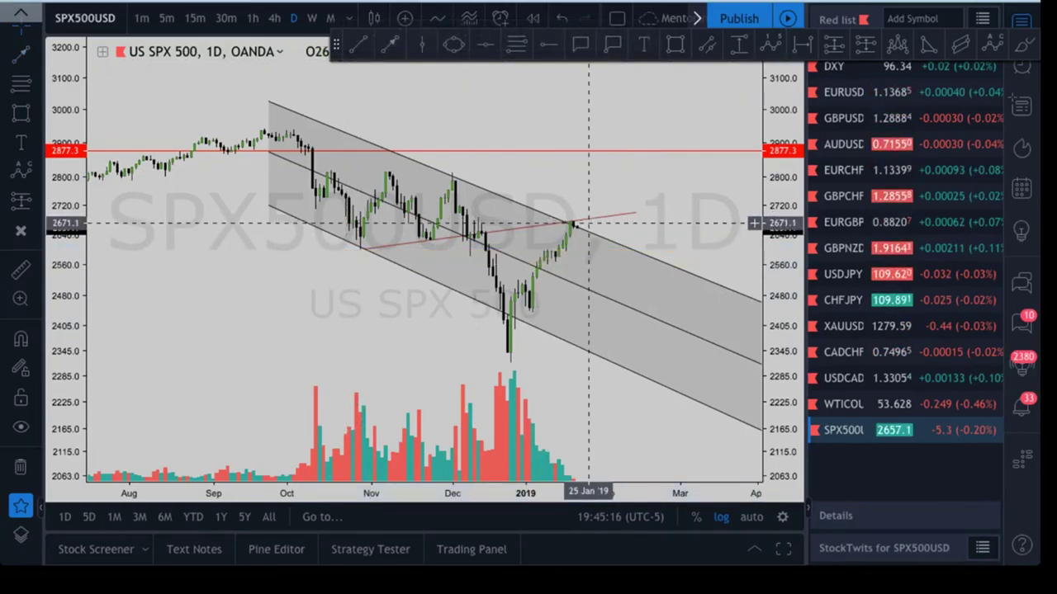
left_click(588, 223)
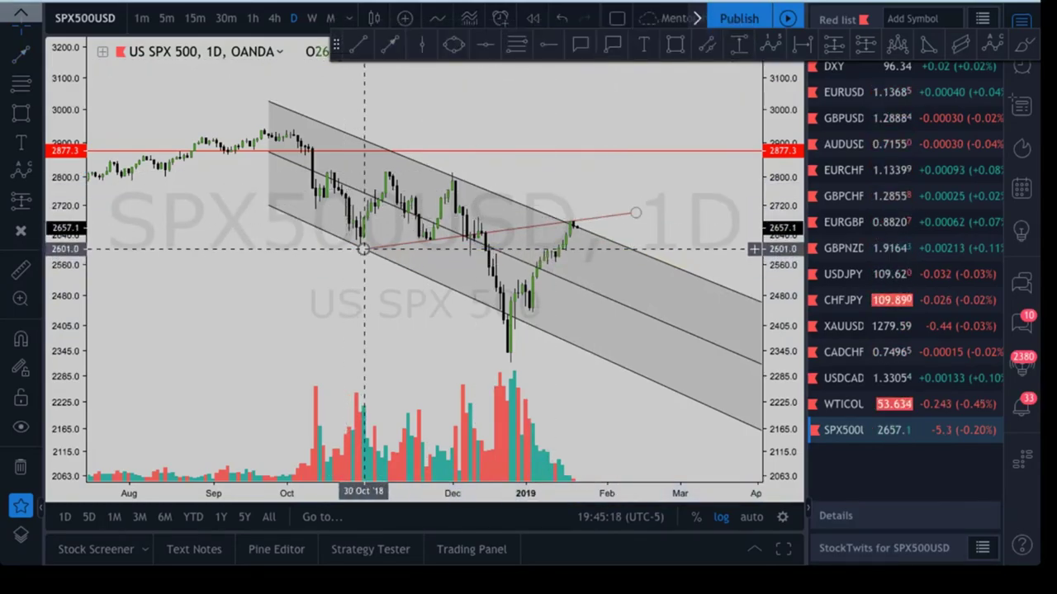
left_click_drag(364, 248, 353, 251)
left_click(455, 232)
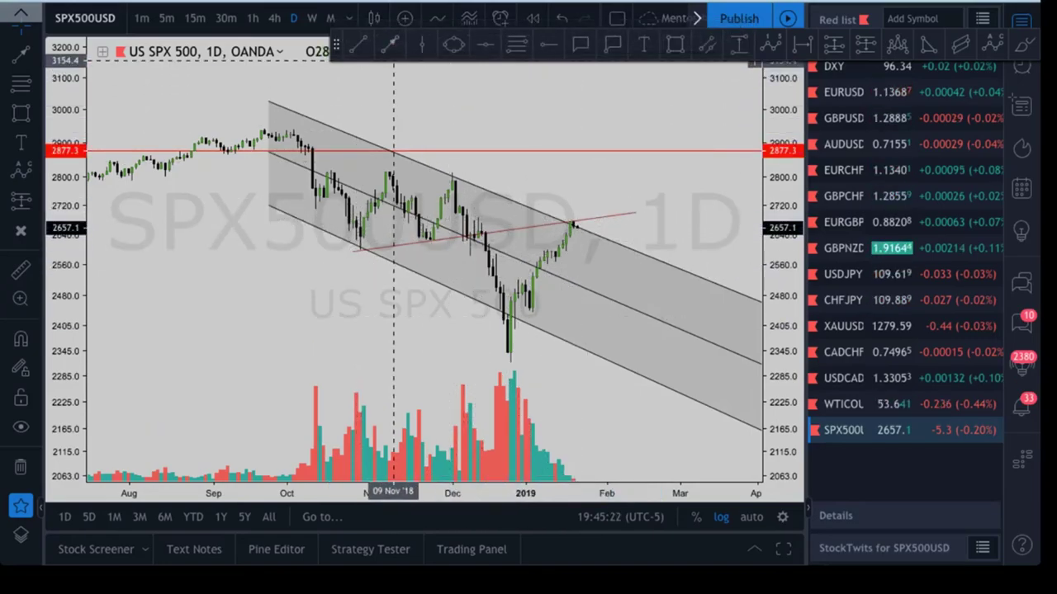
left_click(390, 45)
left_click(587, 220)
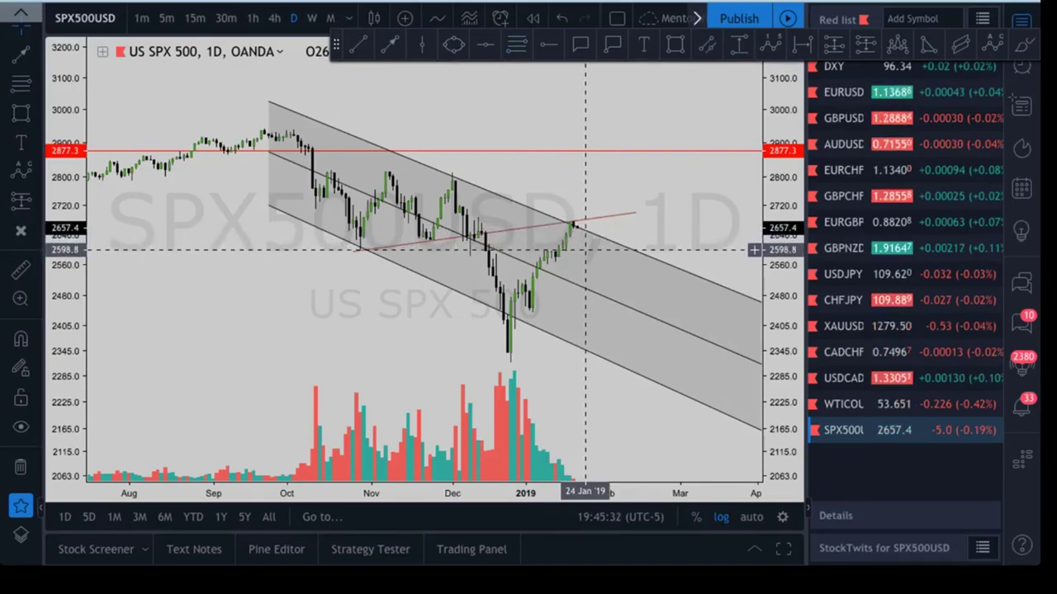
scroll(588, 244, "up", 3)
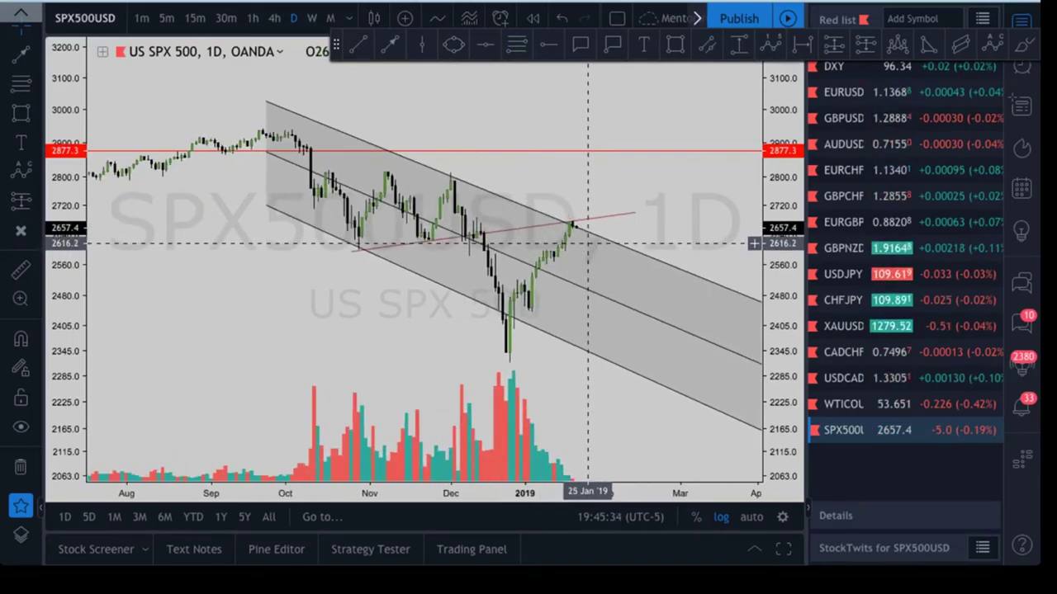
Check the SPX 500 and its descending channel on the 4-hour and weekly timeframes, and return to the daily chart
left_click(275, 18)
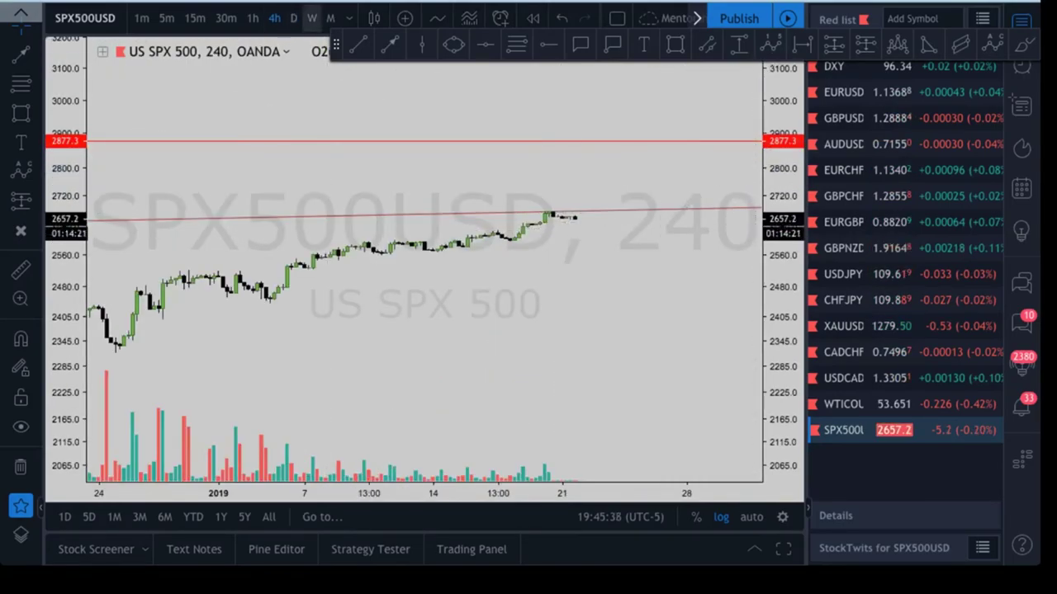
left_click(311, 18)
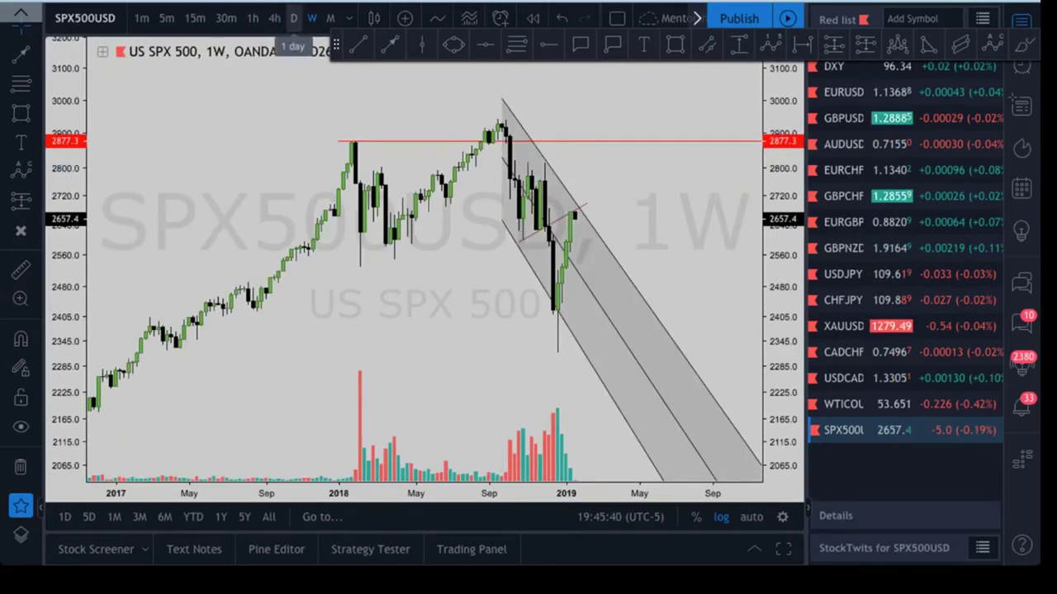
scroll(449, 155, "down", 3)
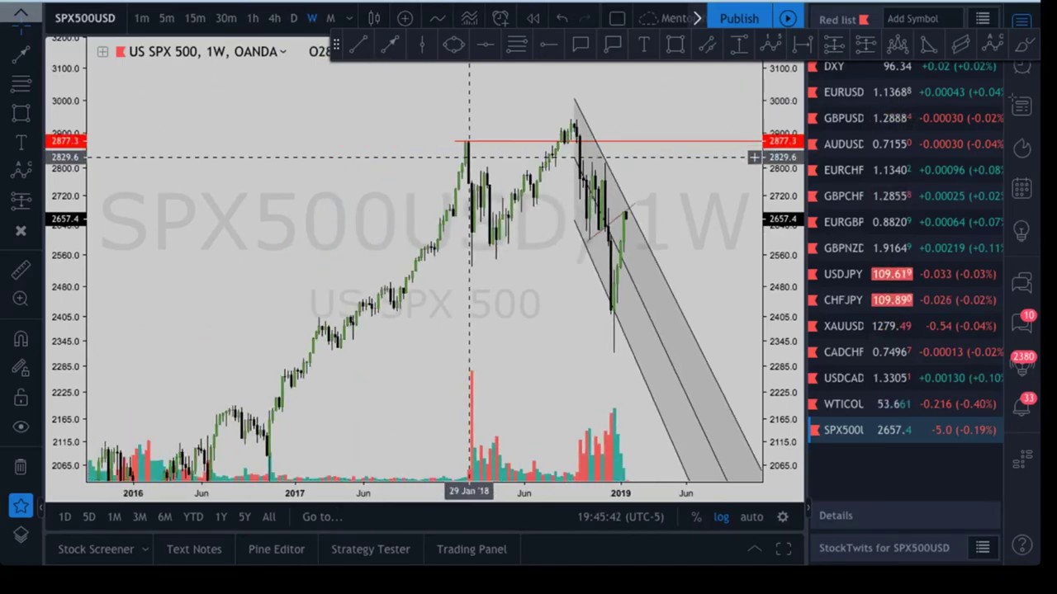
scroll(470, 158, "up", 4)
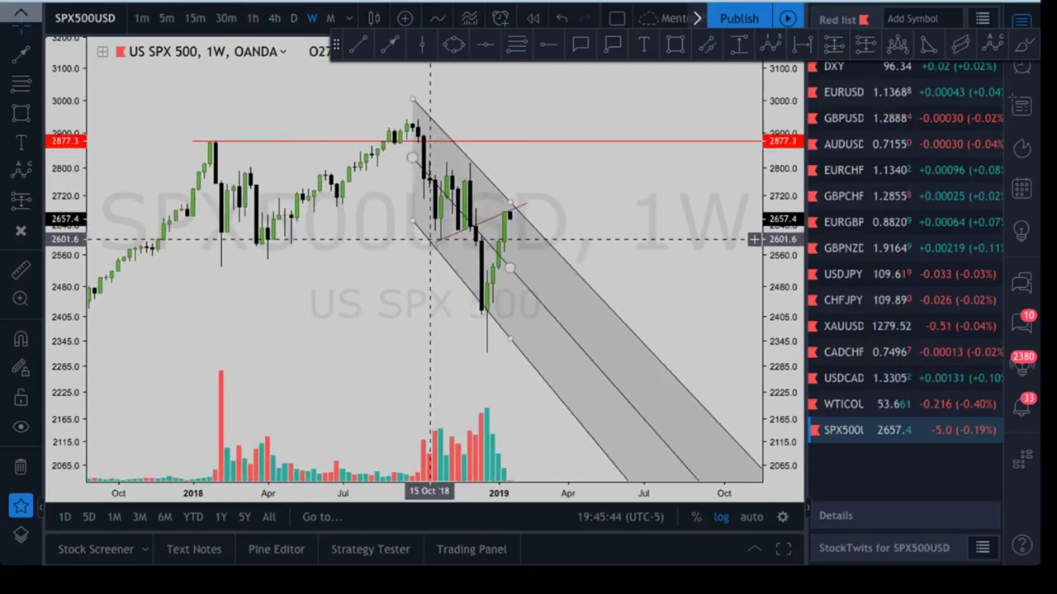
left_click(294, 18)
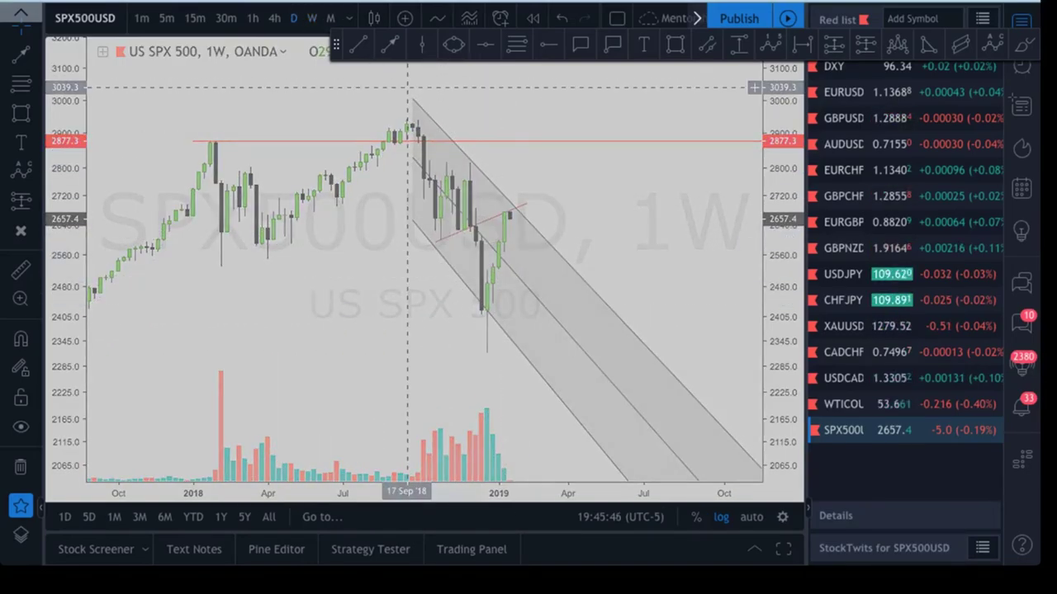
scroll(510, 227, "down", 2)
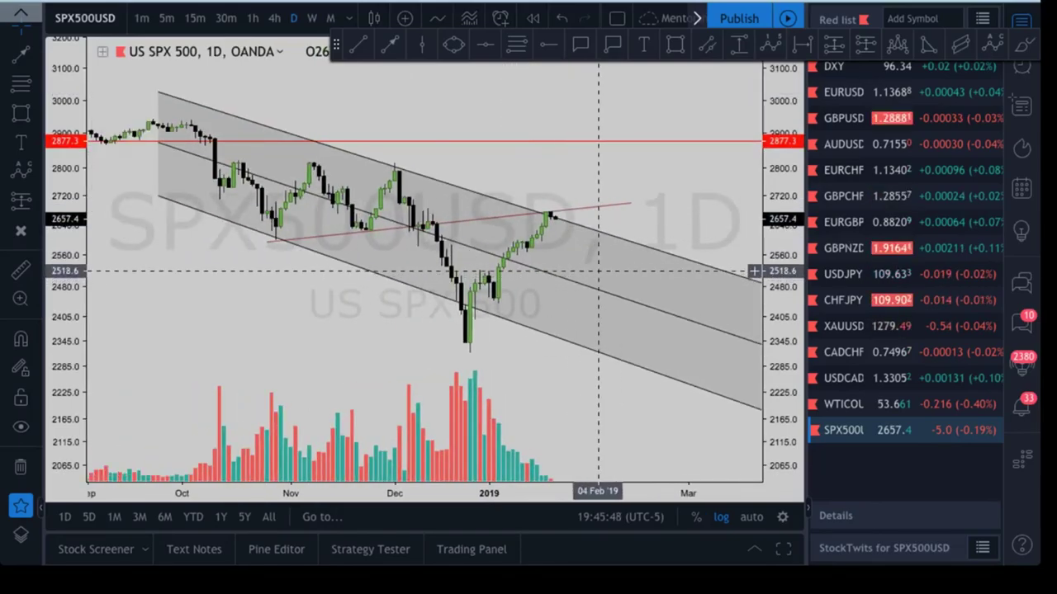
Move the start of the grey descending channel to about 1 October 2018, with its middle line starting at about 2840
left_click_drag(603, 168, 585, 167)
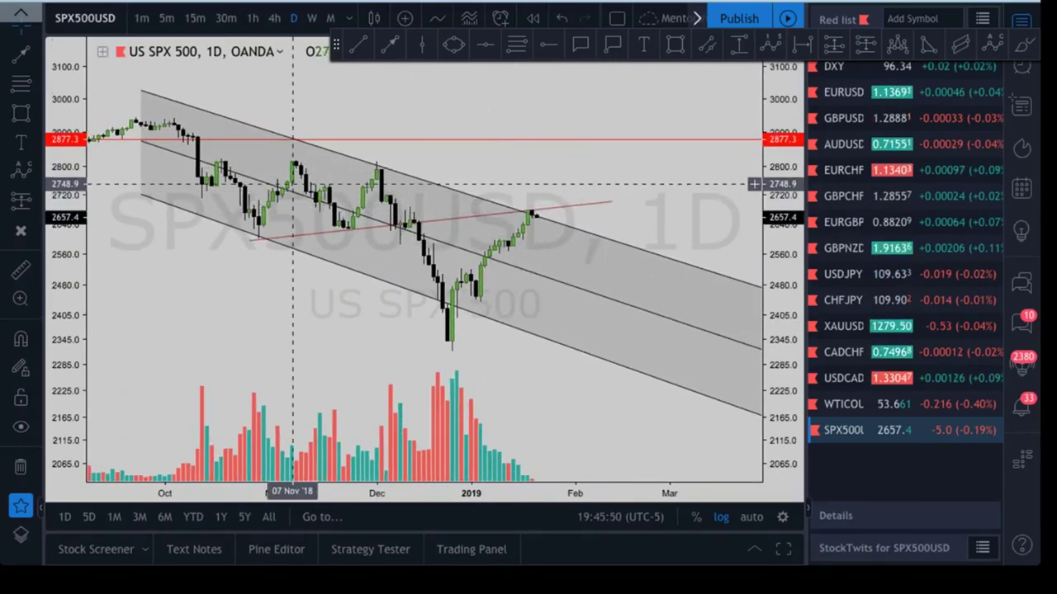
left_click_drag(142, 140, 165, 141)
left_click(327, 290)
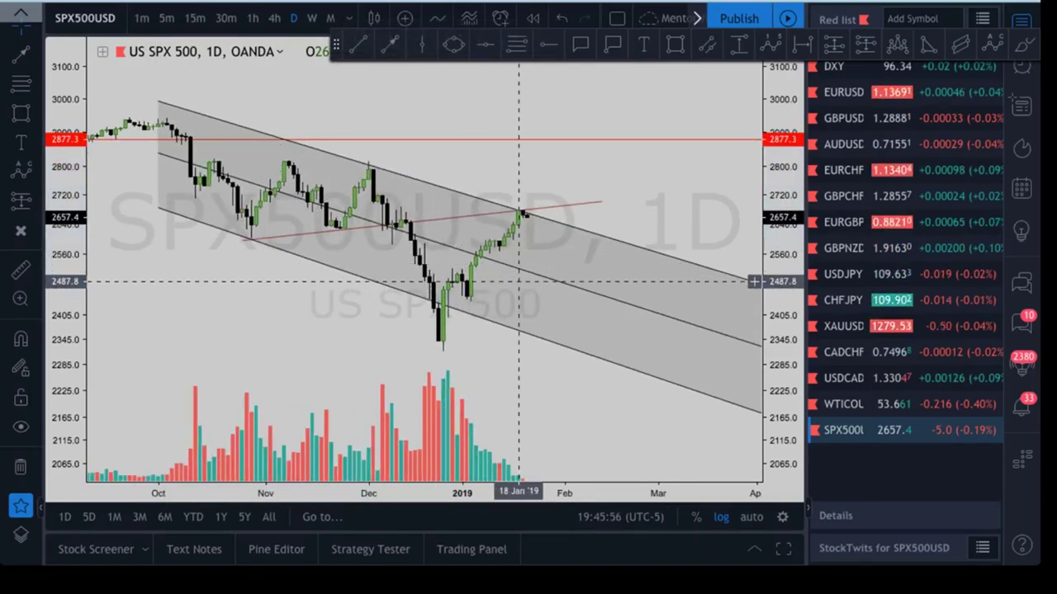
scroll(578, 225, "down", 3)
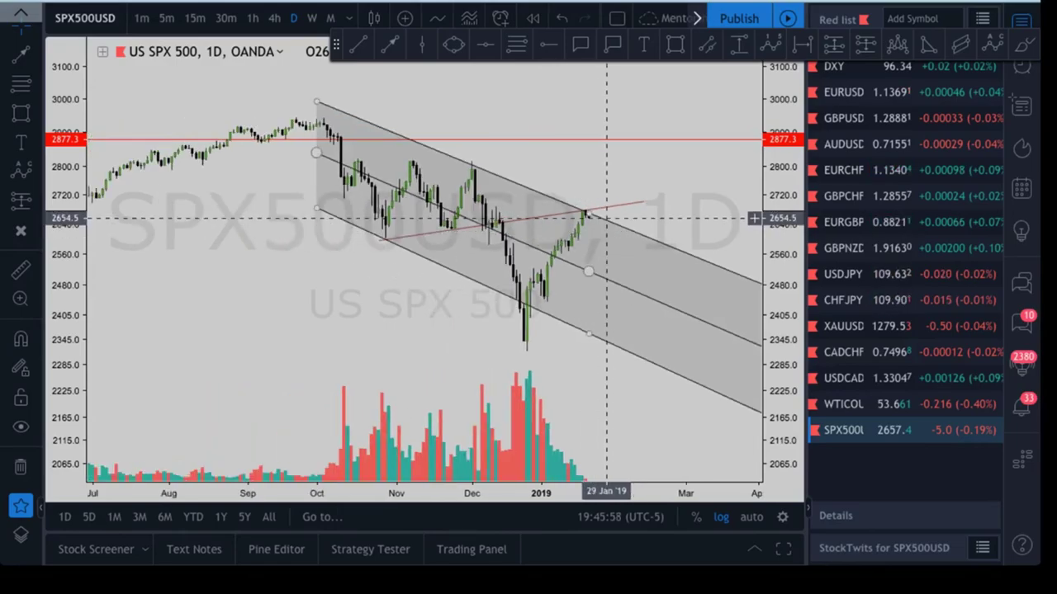
left_click_drag(714, 175, 679, 172)
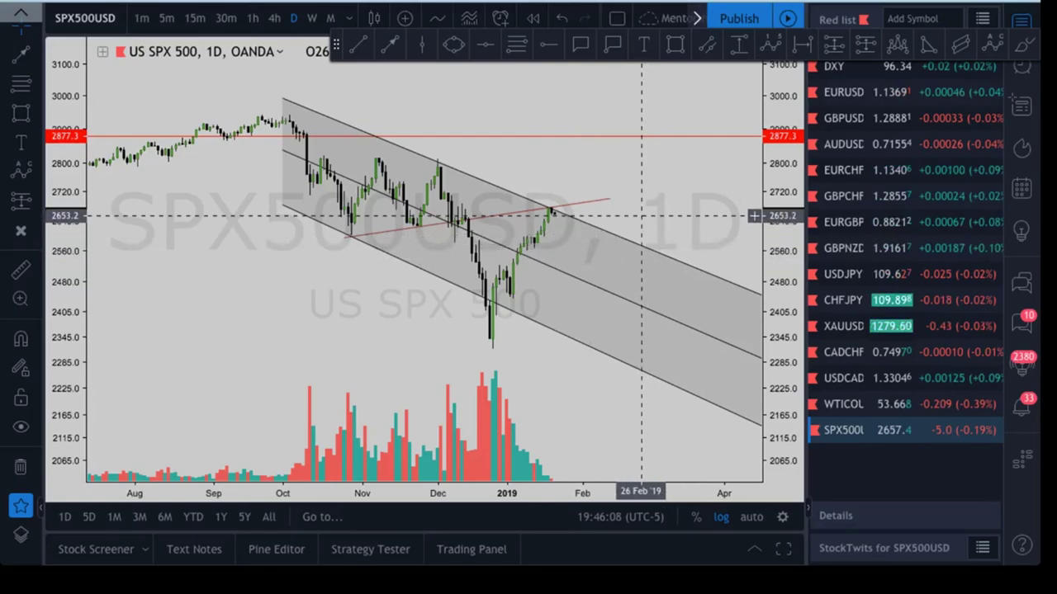
left_click_drag(641, 216, 638, 213)
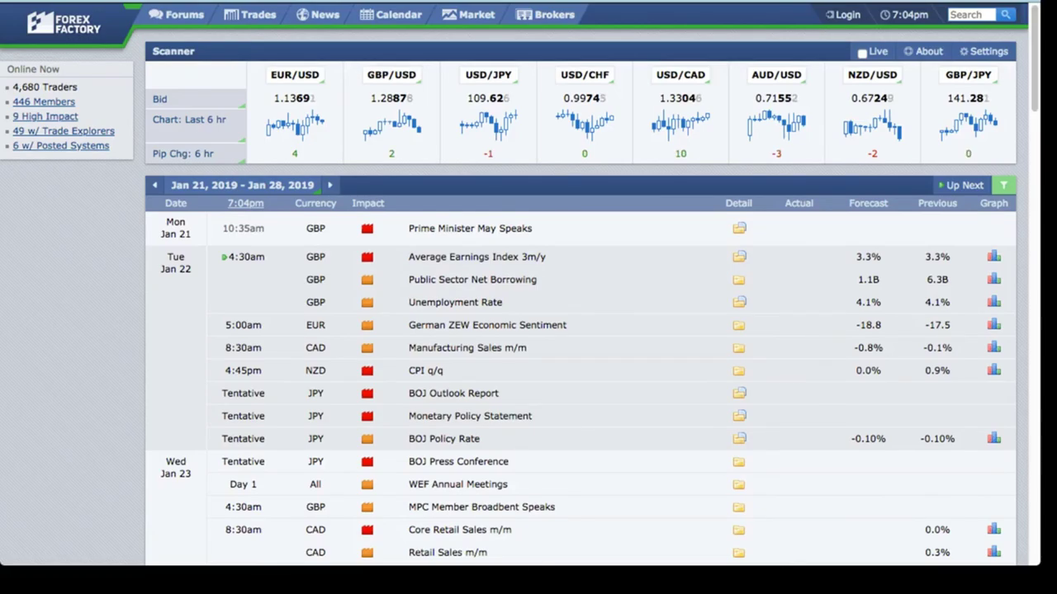
Switch to Forex Factory to review the economic calendar for January 21–28, 2019, and return to the TradingView chart
scroll(578, 330, "down", 6)
scroll(578, 330, "up", 5)
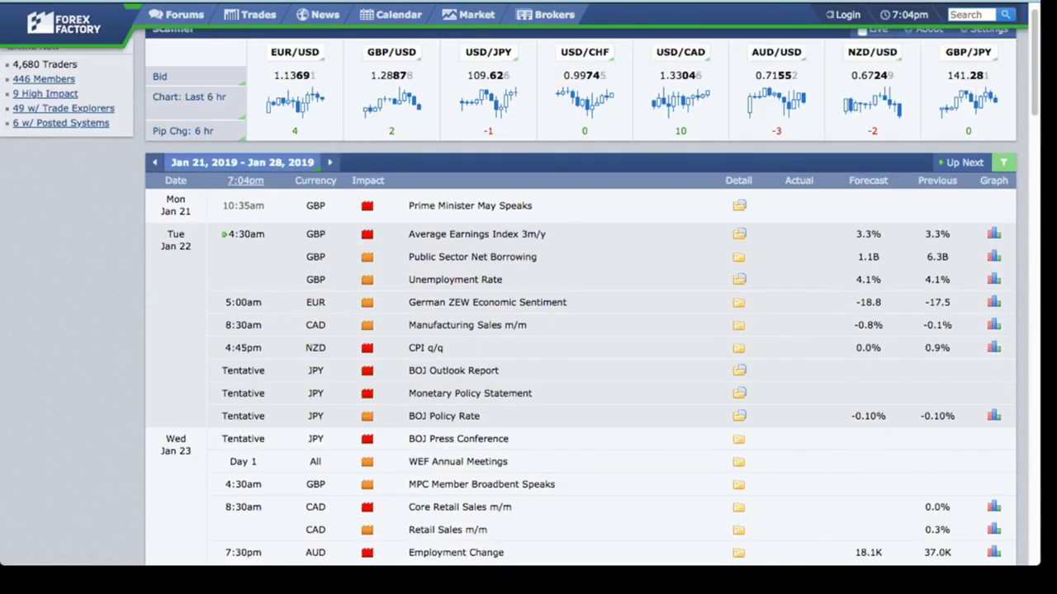
scroll(578, 331, "up", 1)
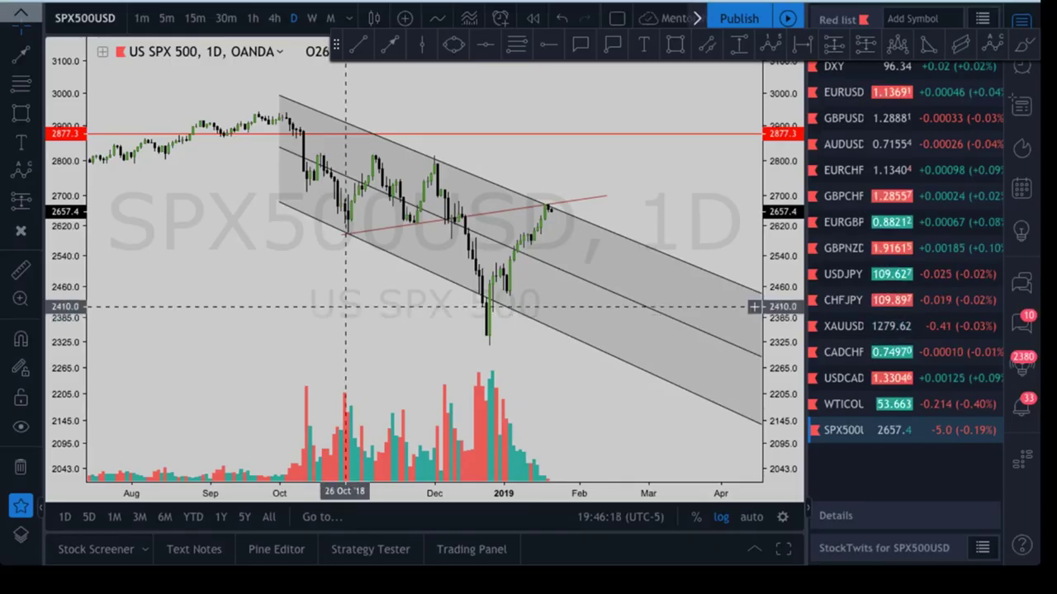
left_click_drag(354, 316, 347, 337)
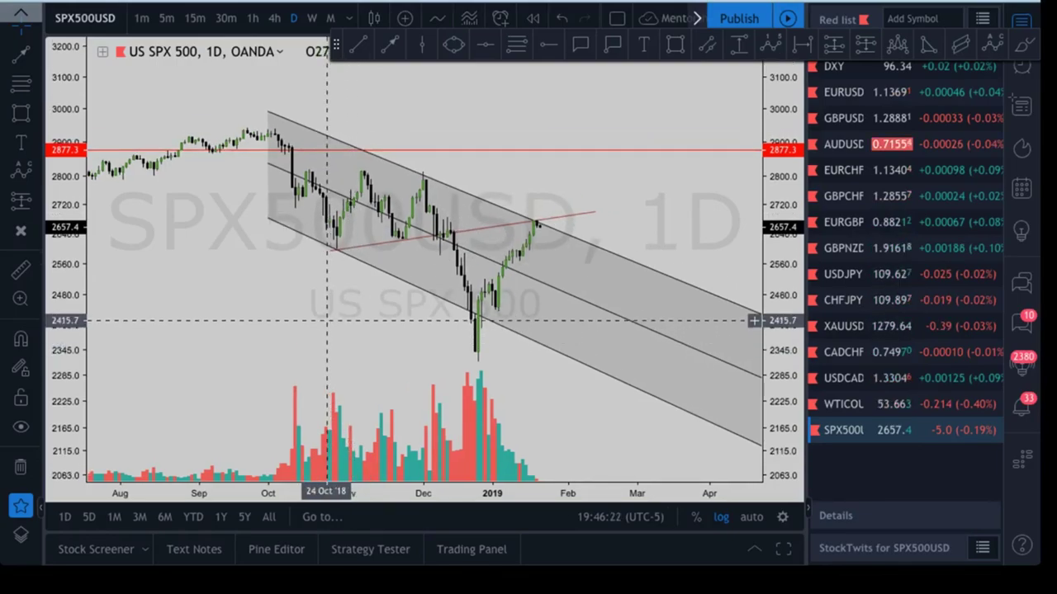
left_click_drag(354, 312, 351, 311)
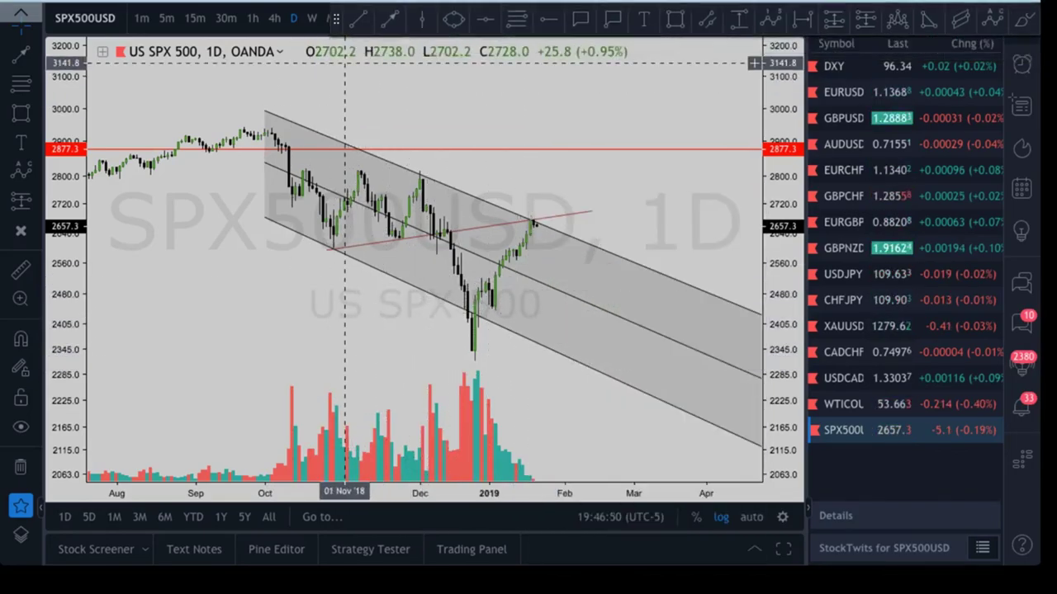
scroll(611, 221, "up", 3)
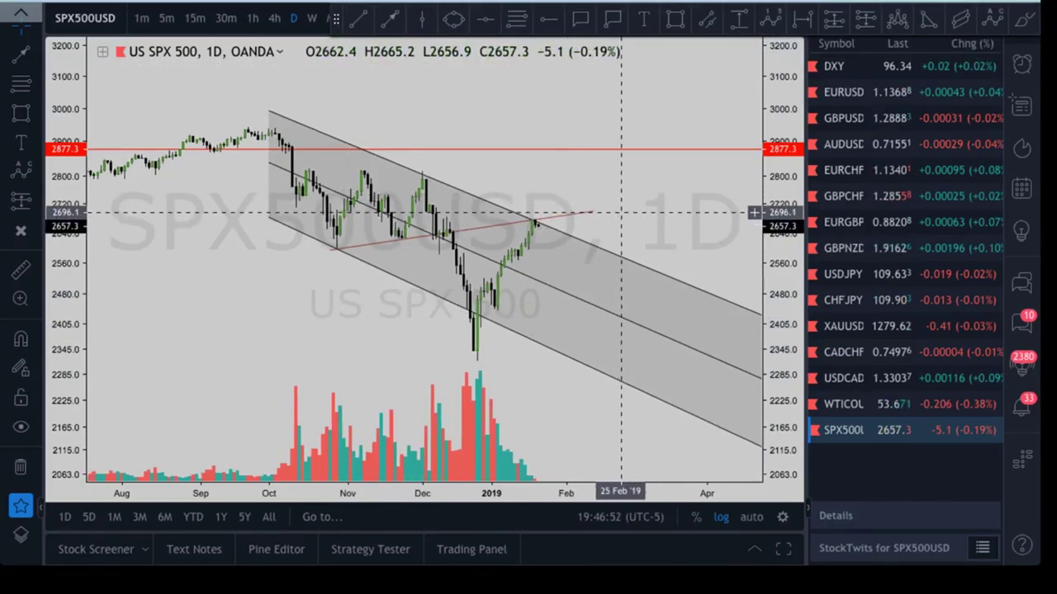
scroll(638, 211, "left", 2)
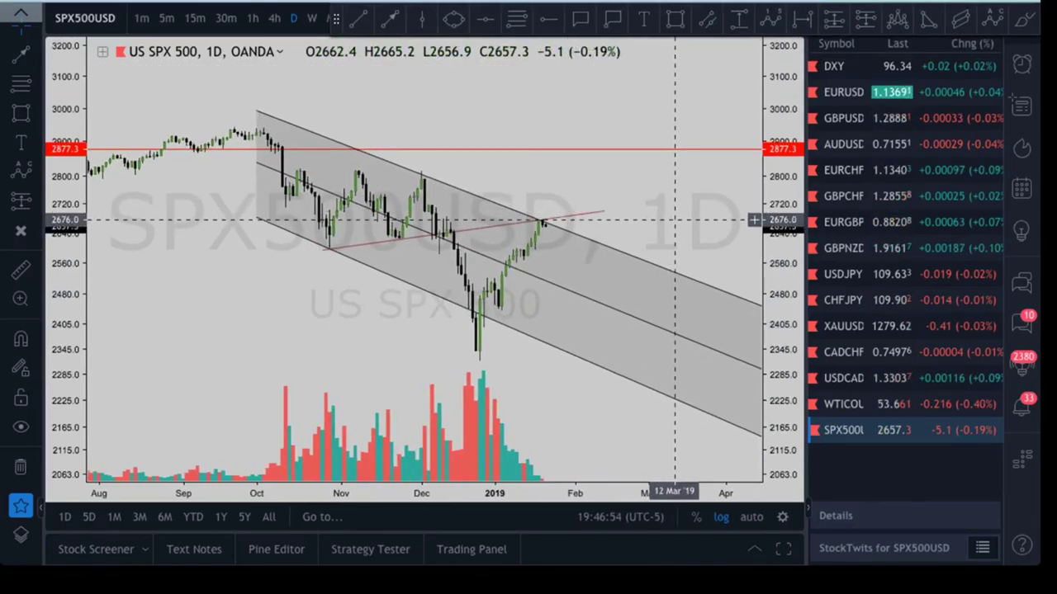